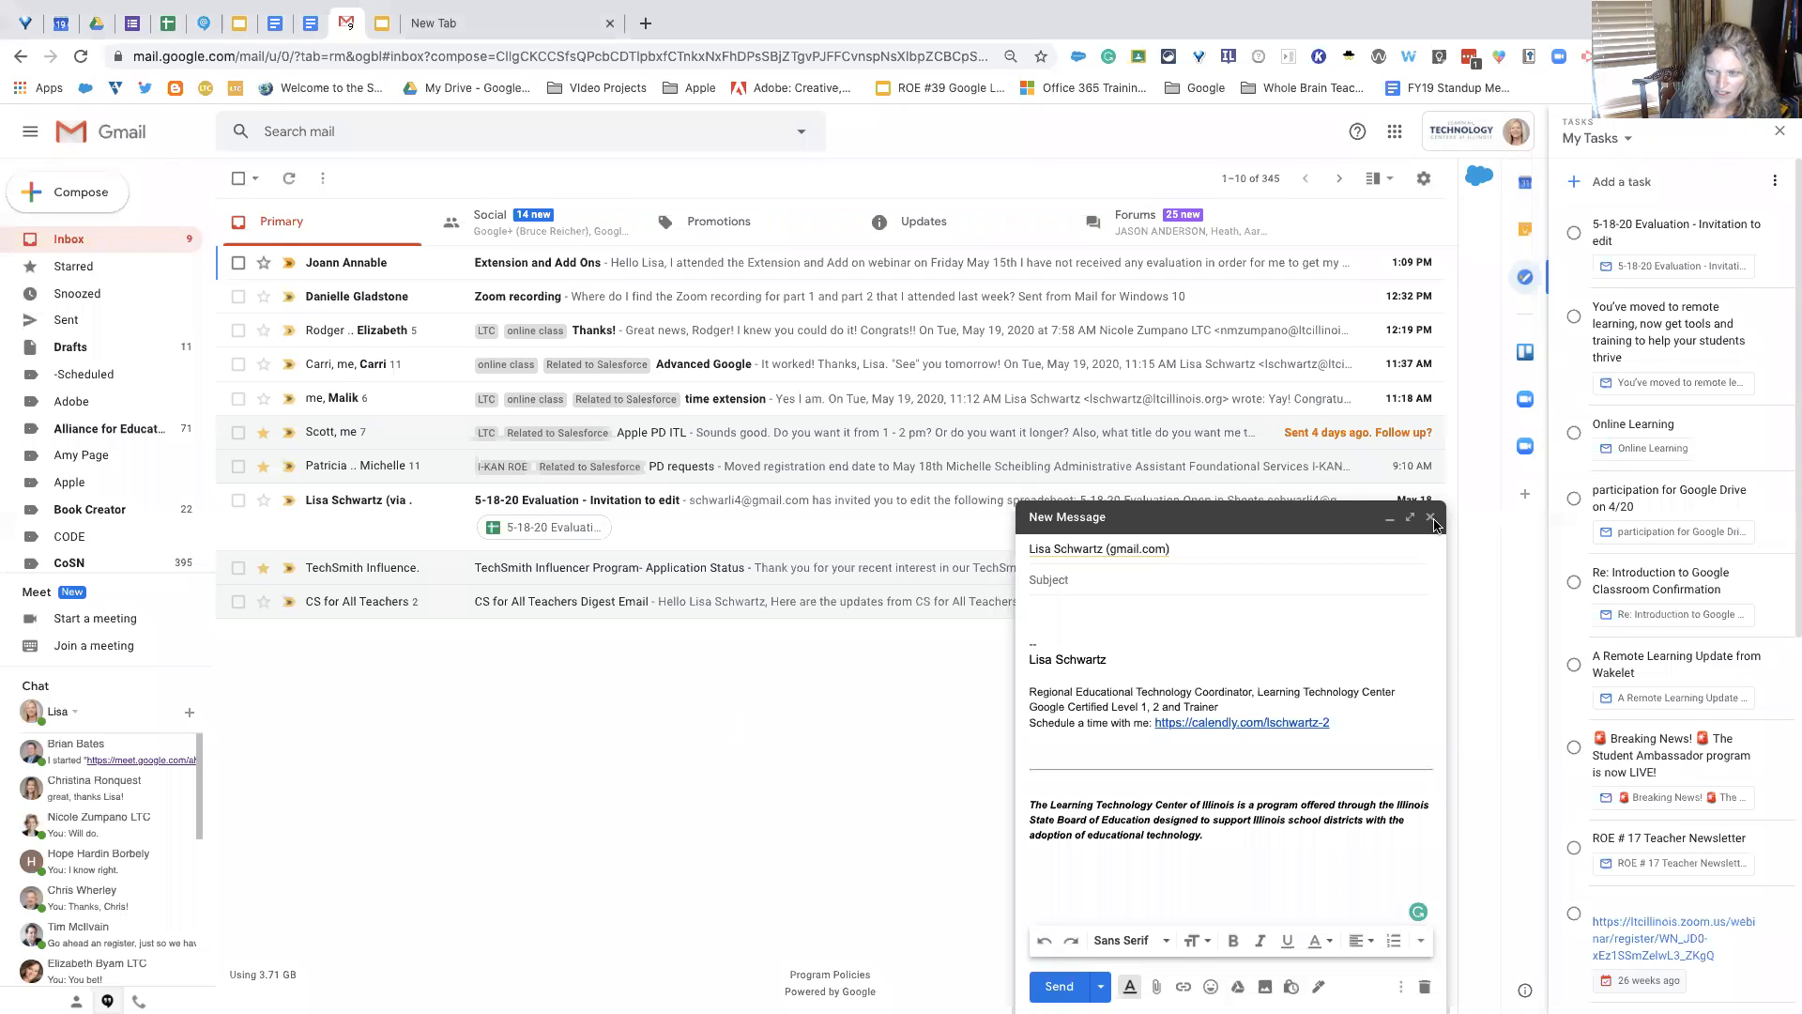
Step: Close the blank new message and open the full mail settings
click(1431, 518)
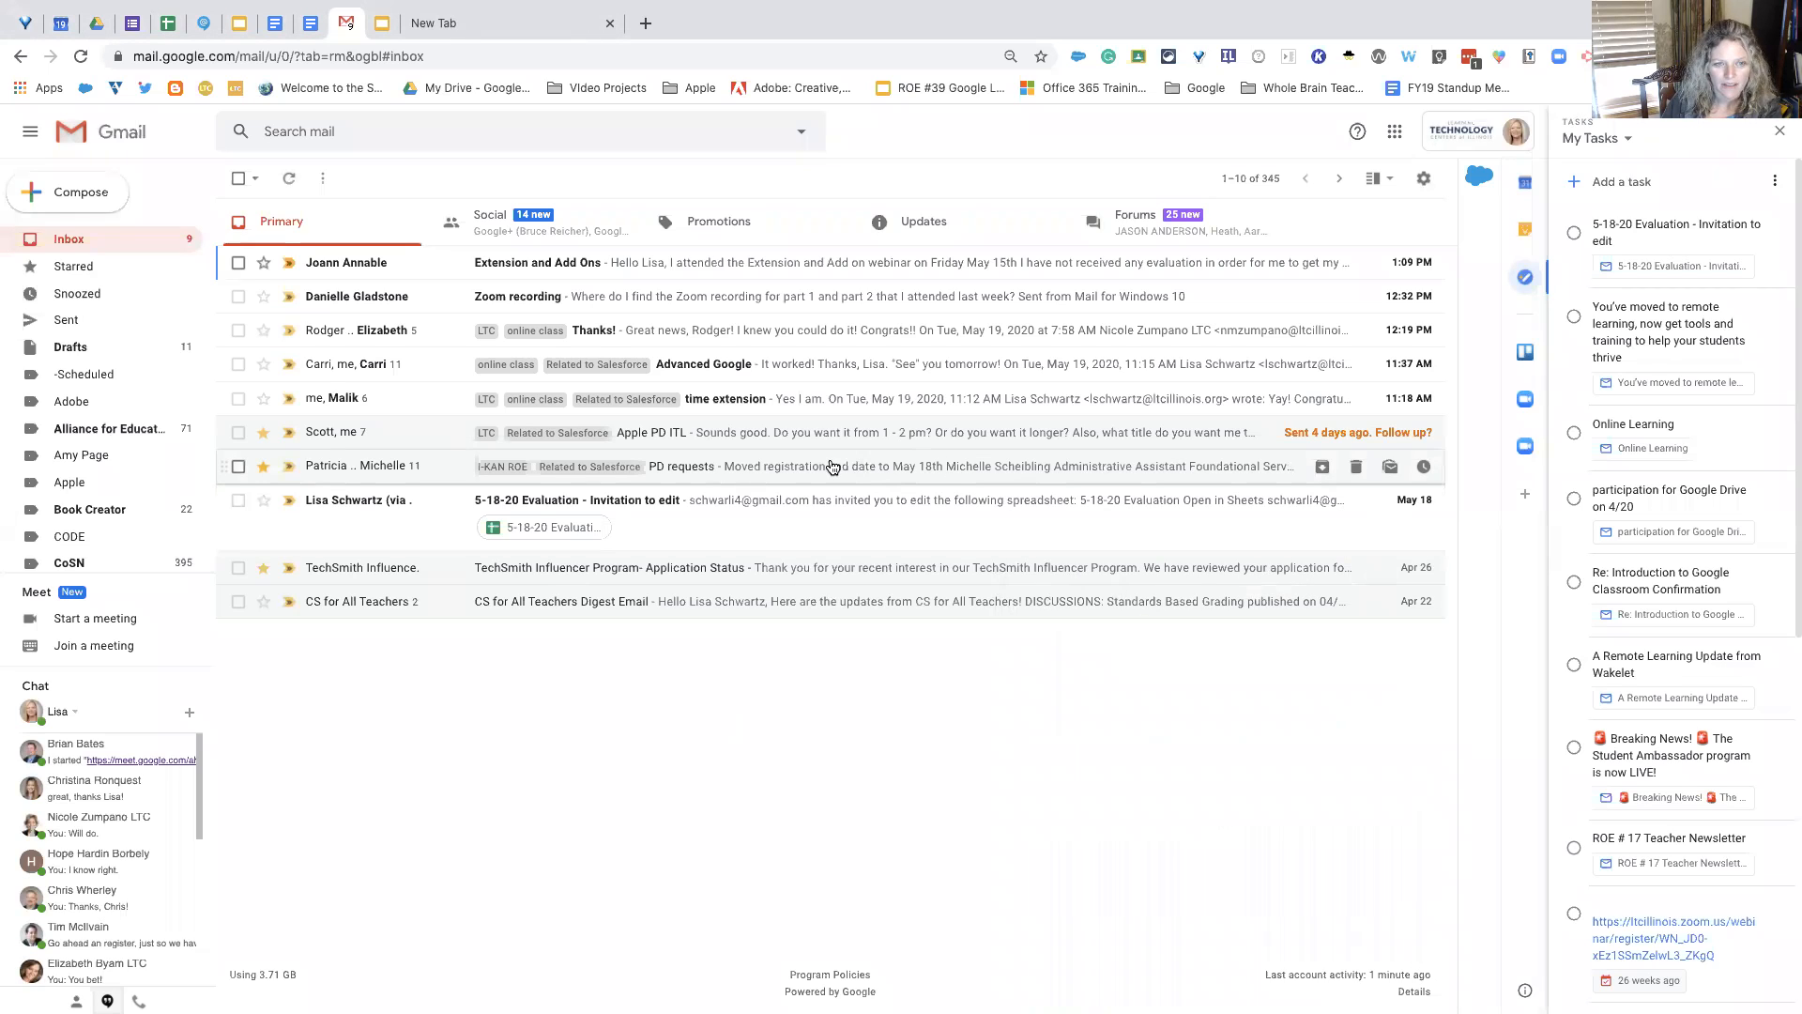
click(262, 434)
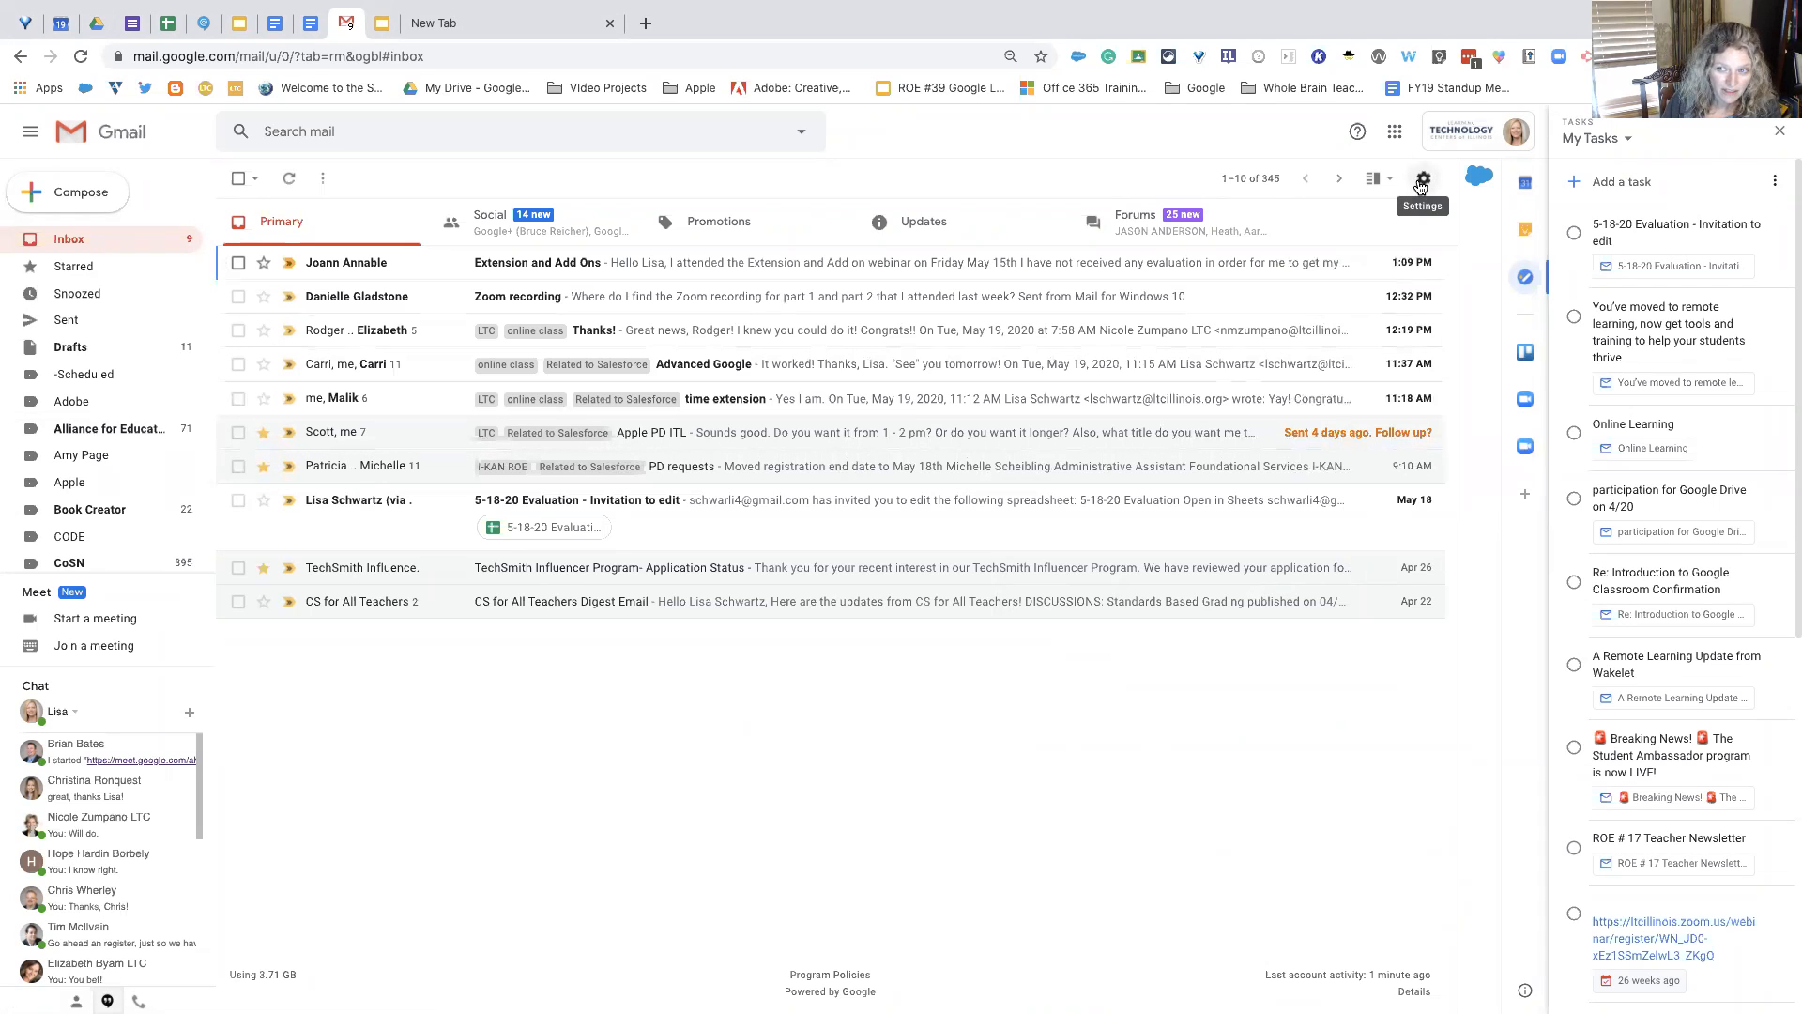
click(1420, 180)
click(1376, 284)
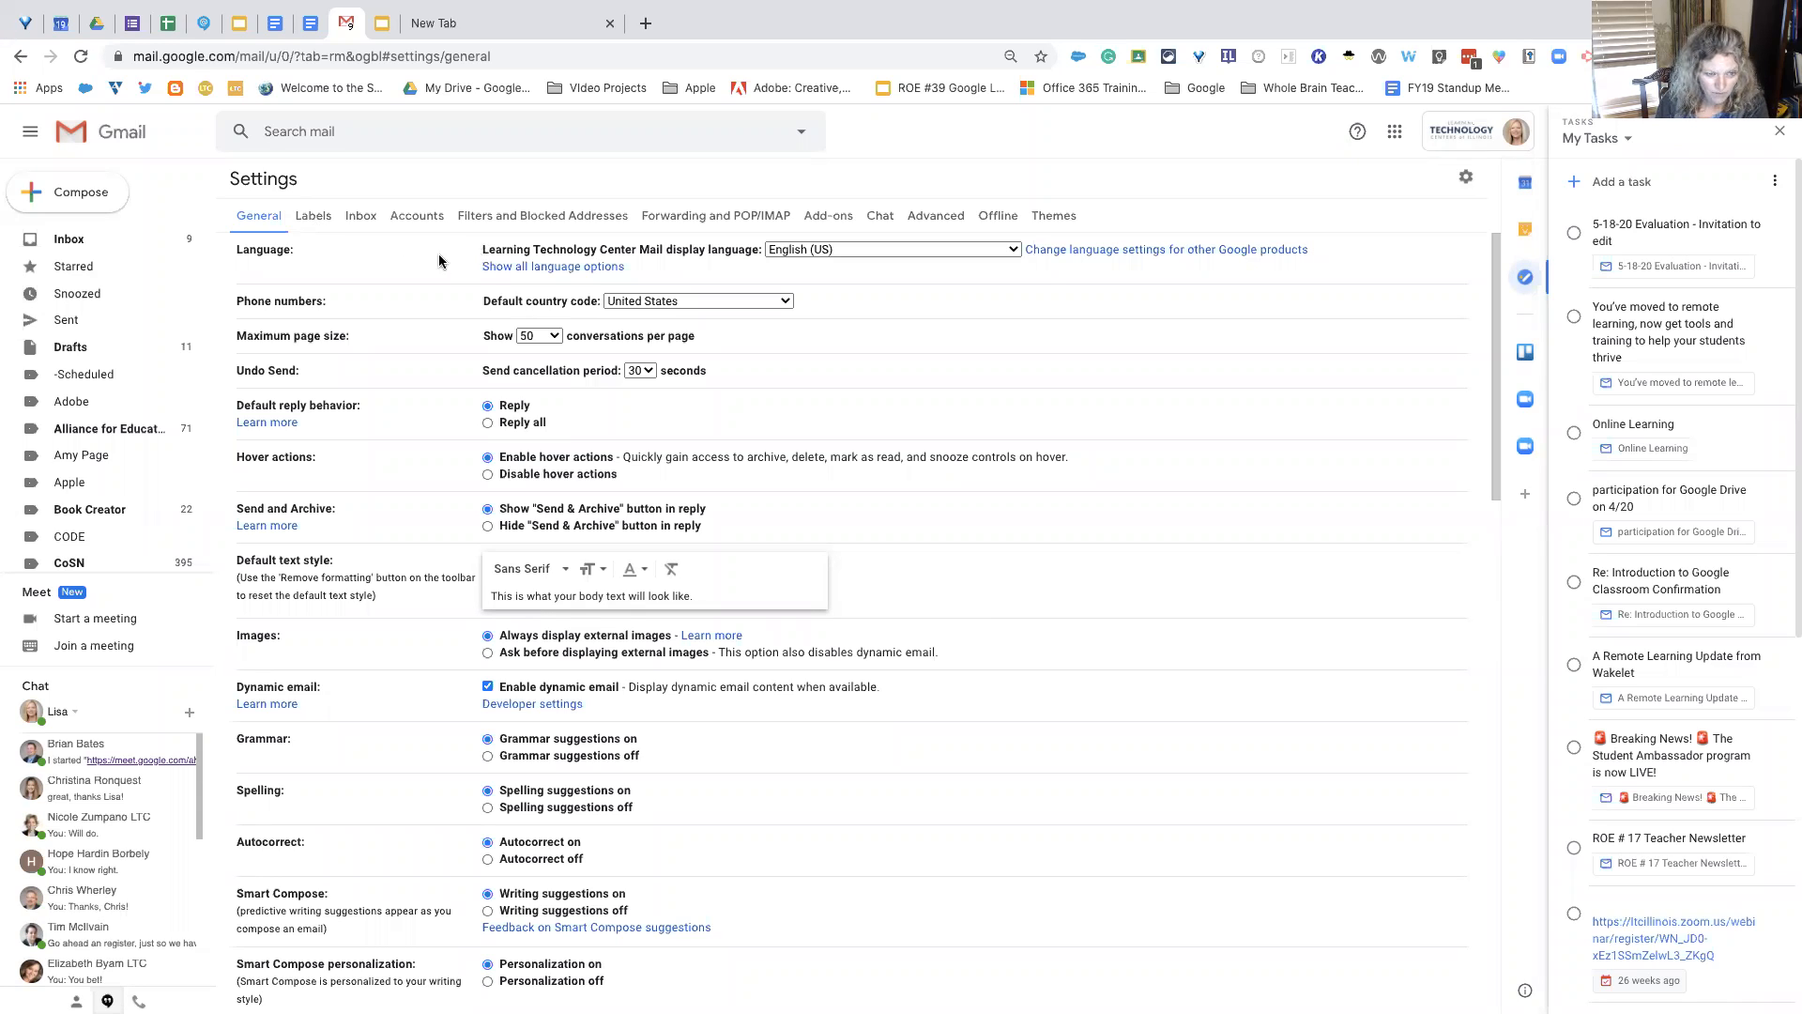
Step: Review the choices for maximum page size and Undo Send period, keeping 50 conversations per page and 30 seconds
scroll(410, 253, down, 1)
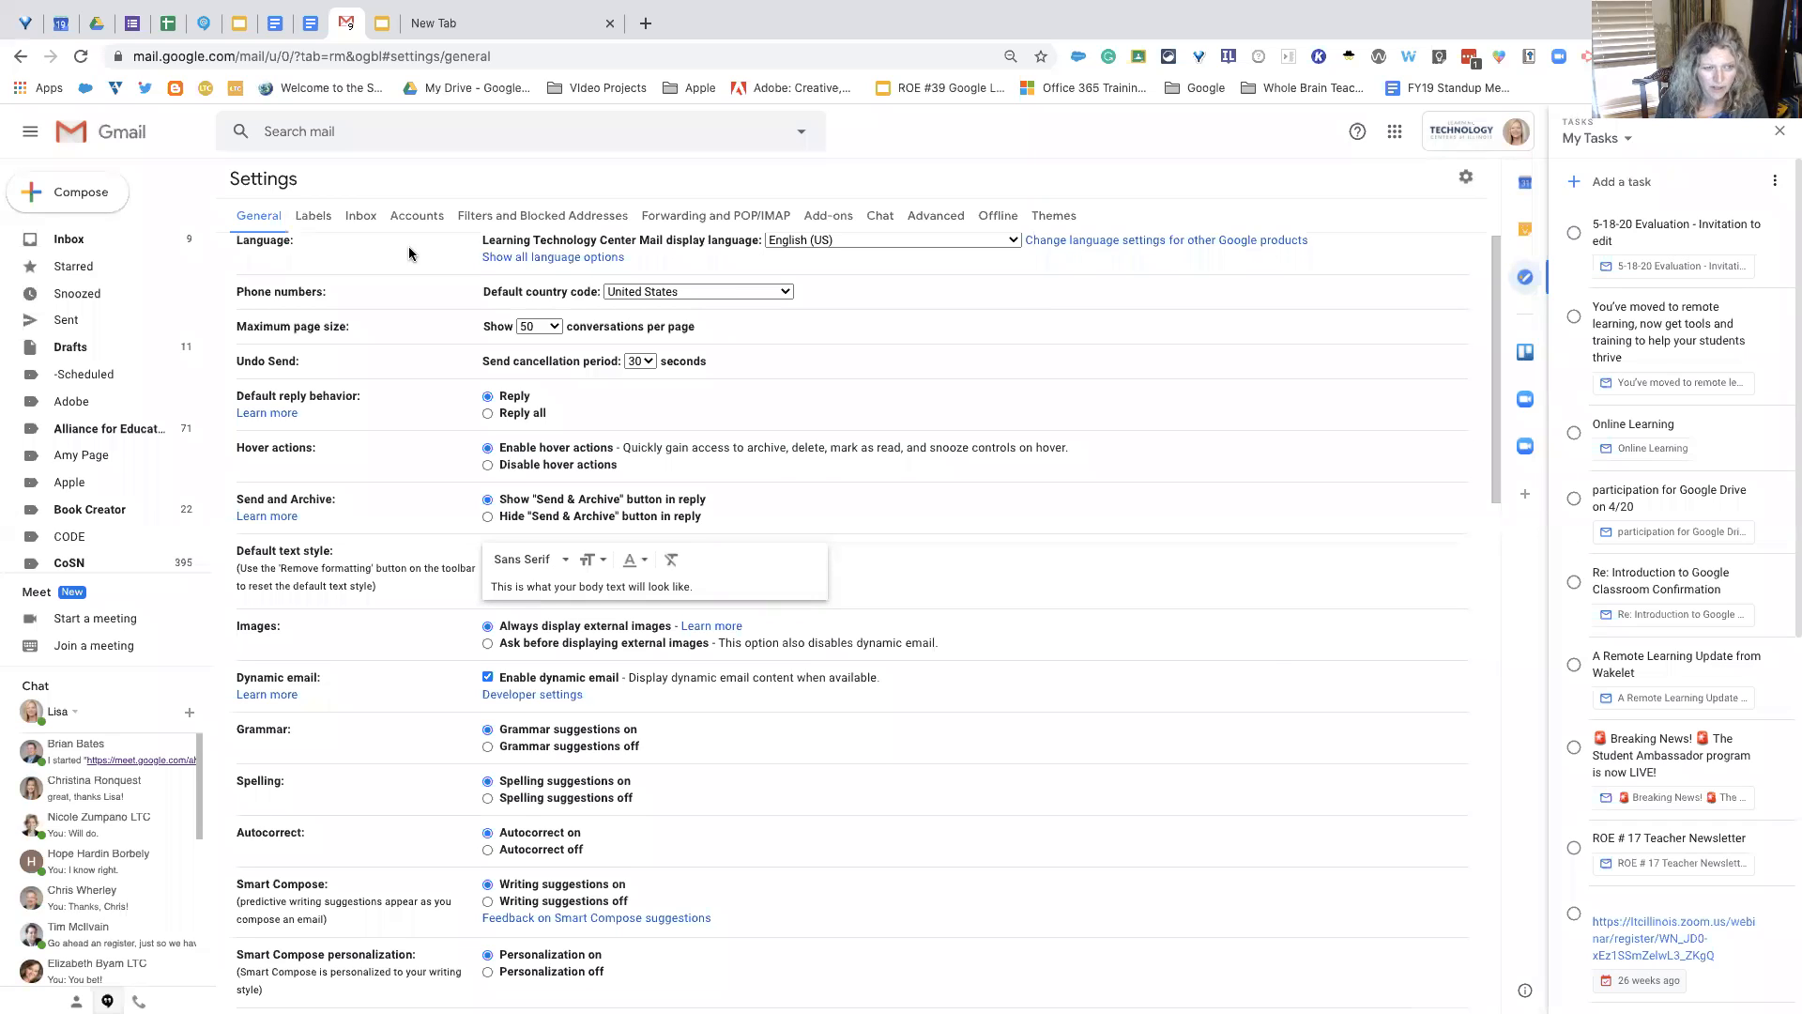
click(554, 323)
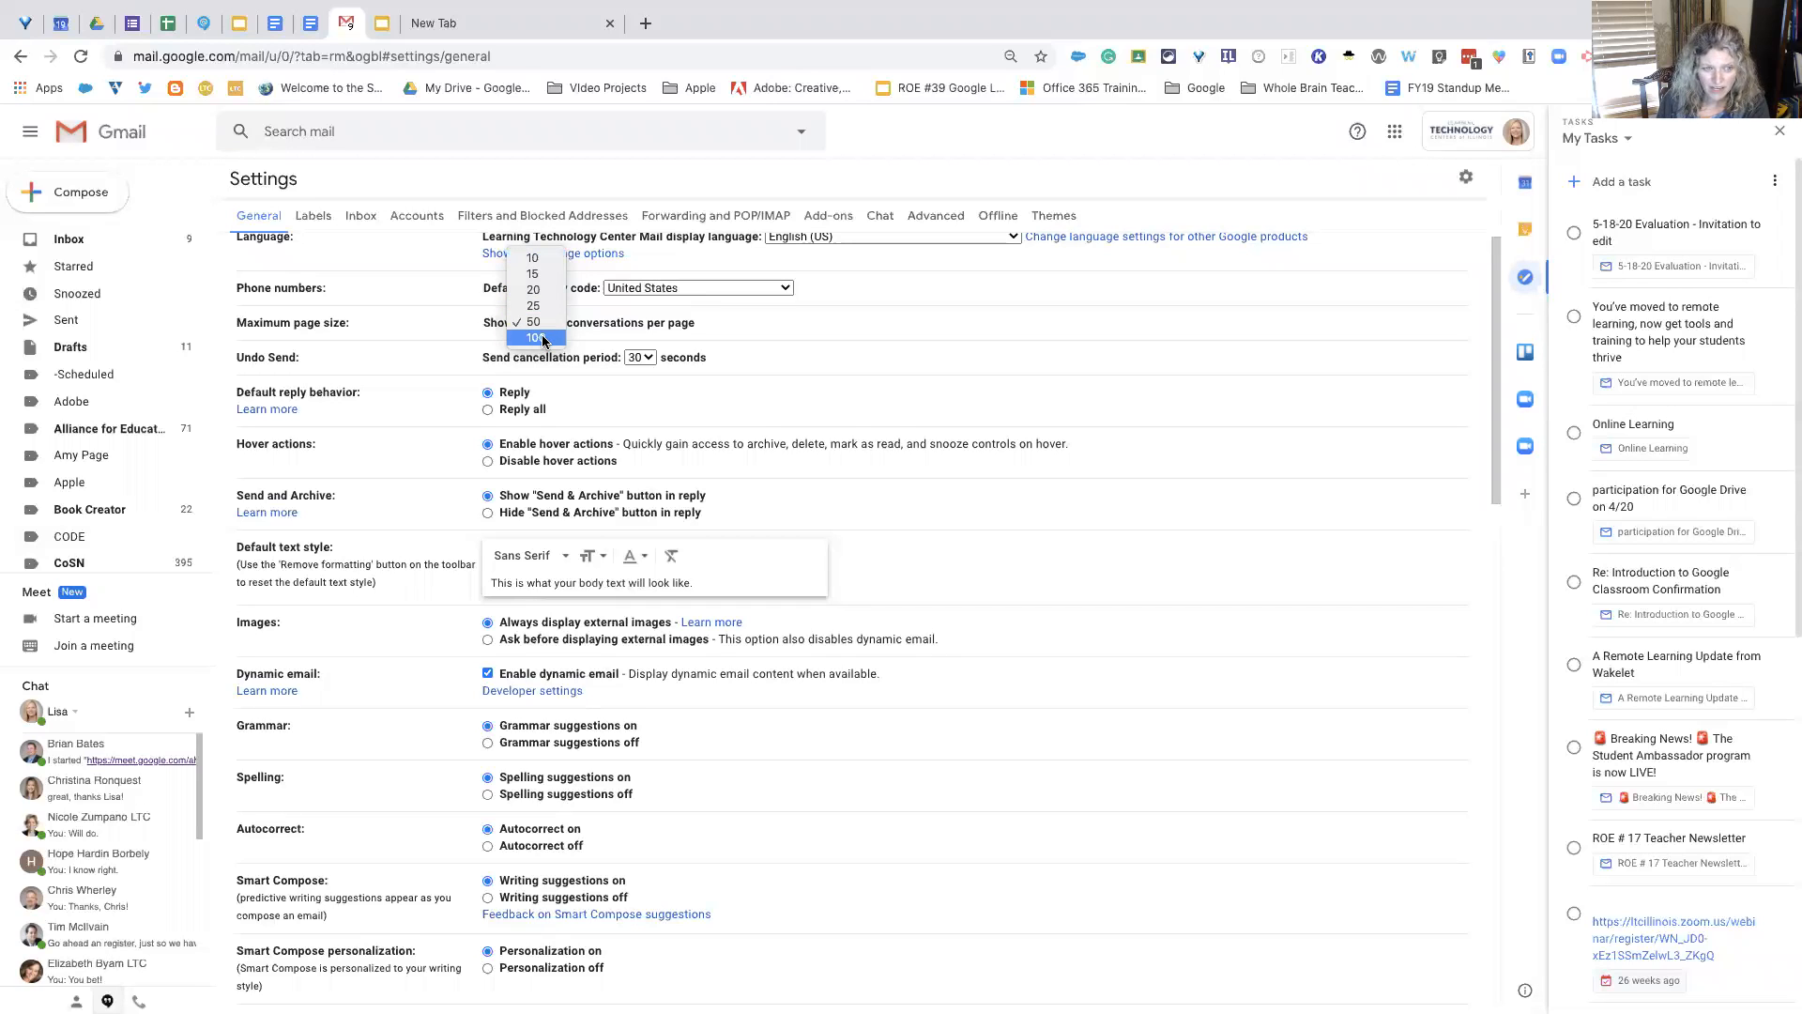
click(743, 333)
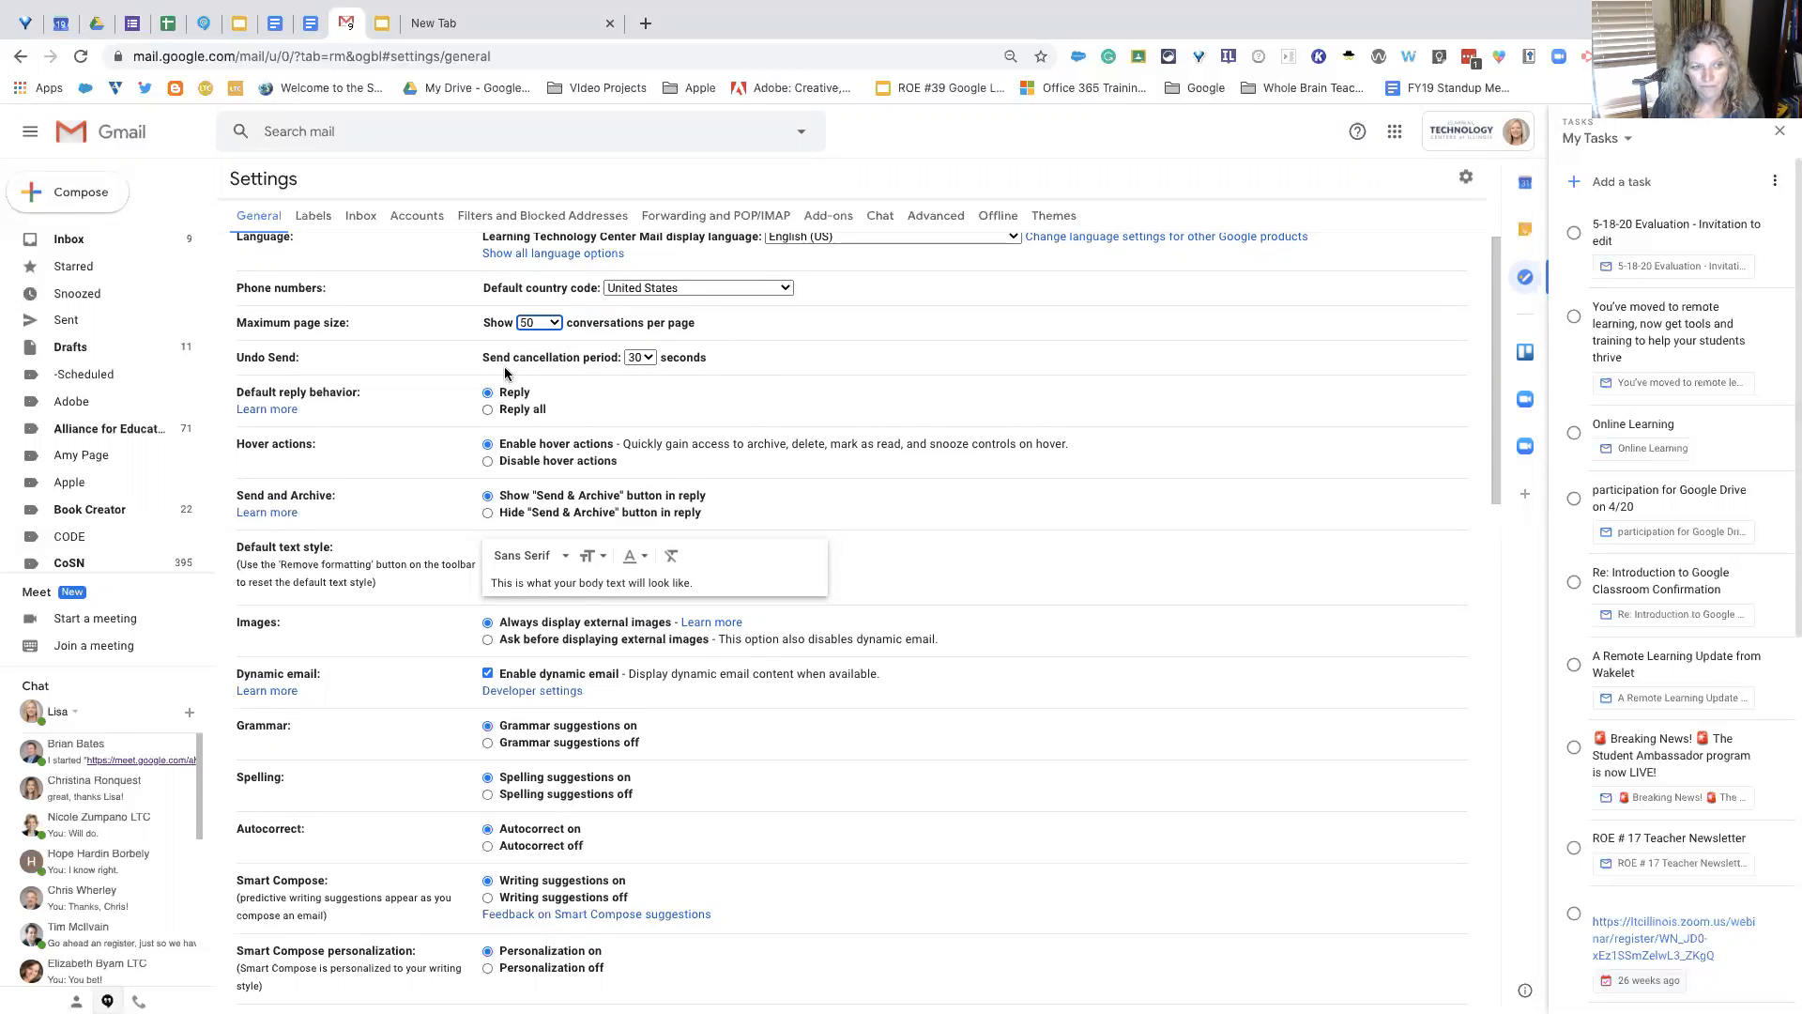
click(641, 357)
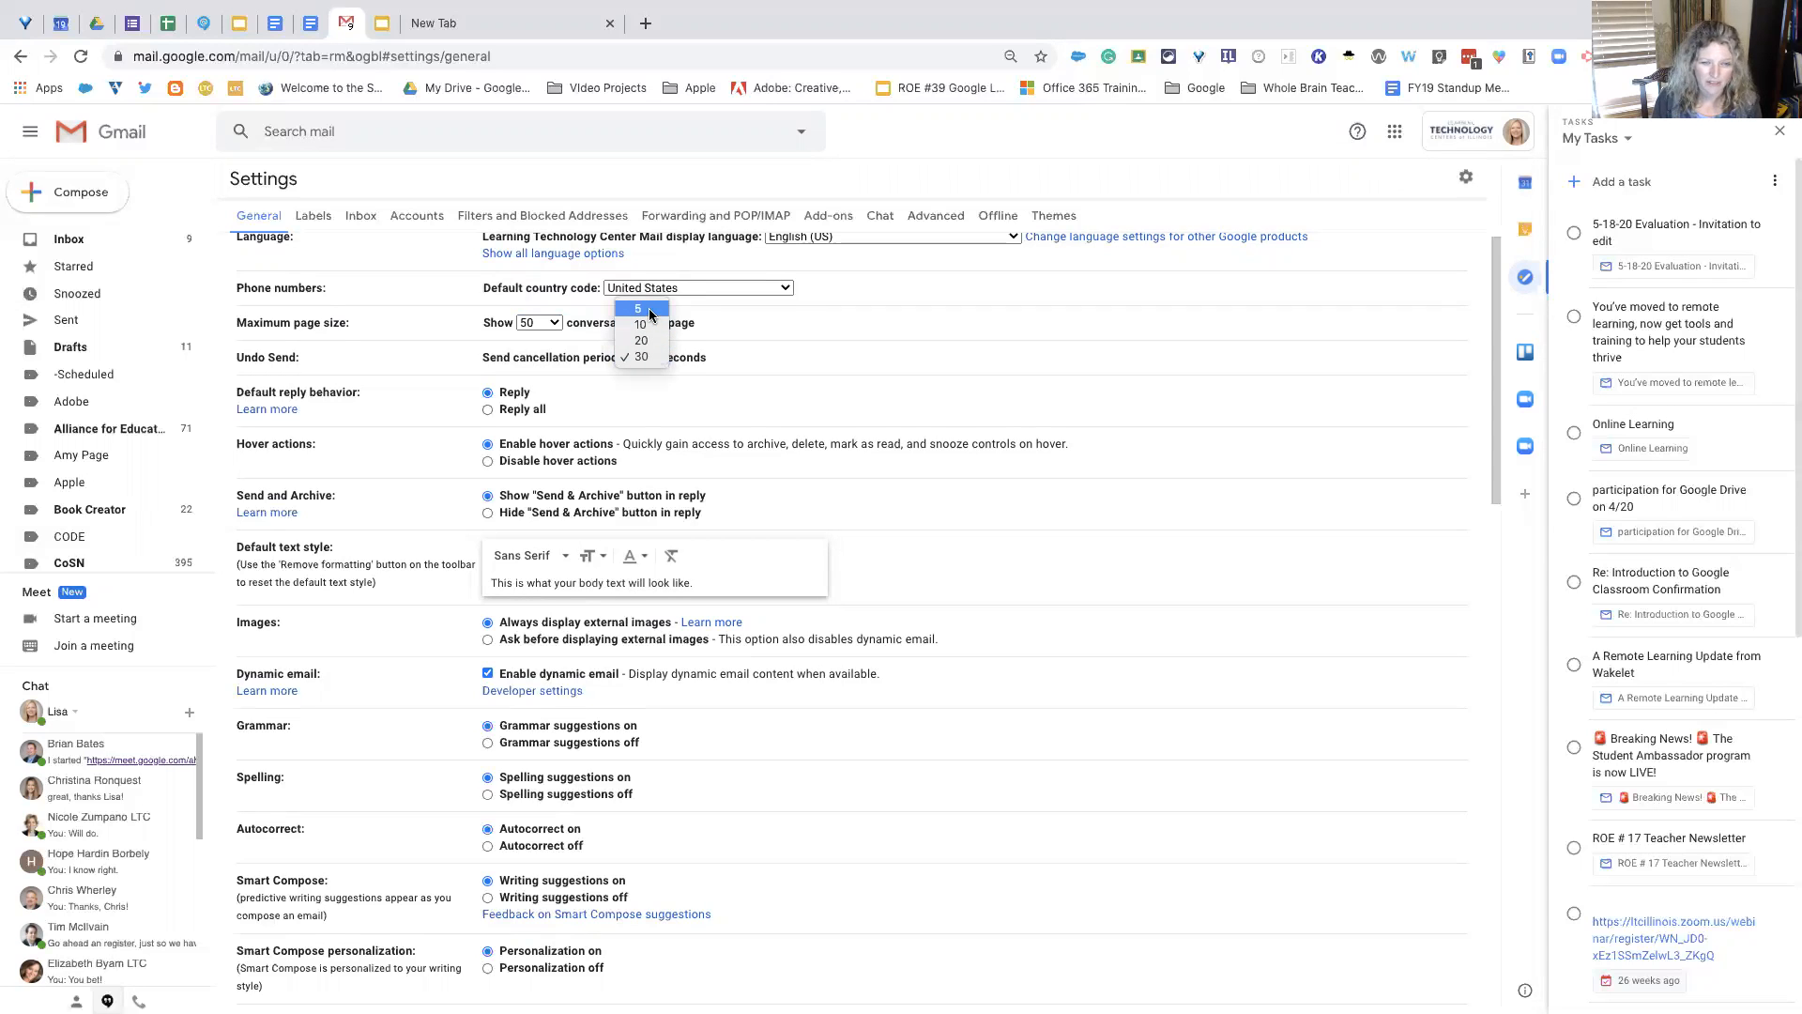
click(657, 360)
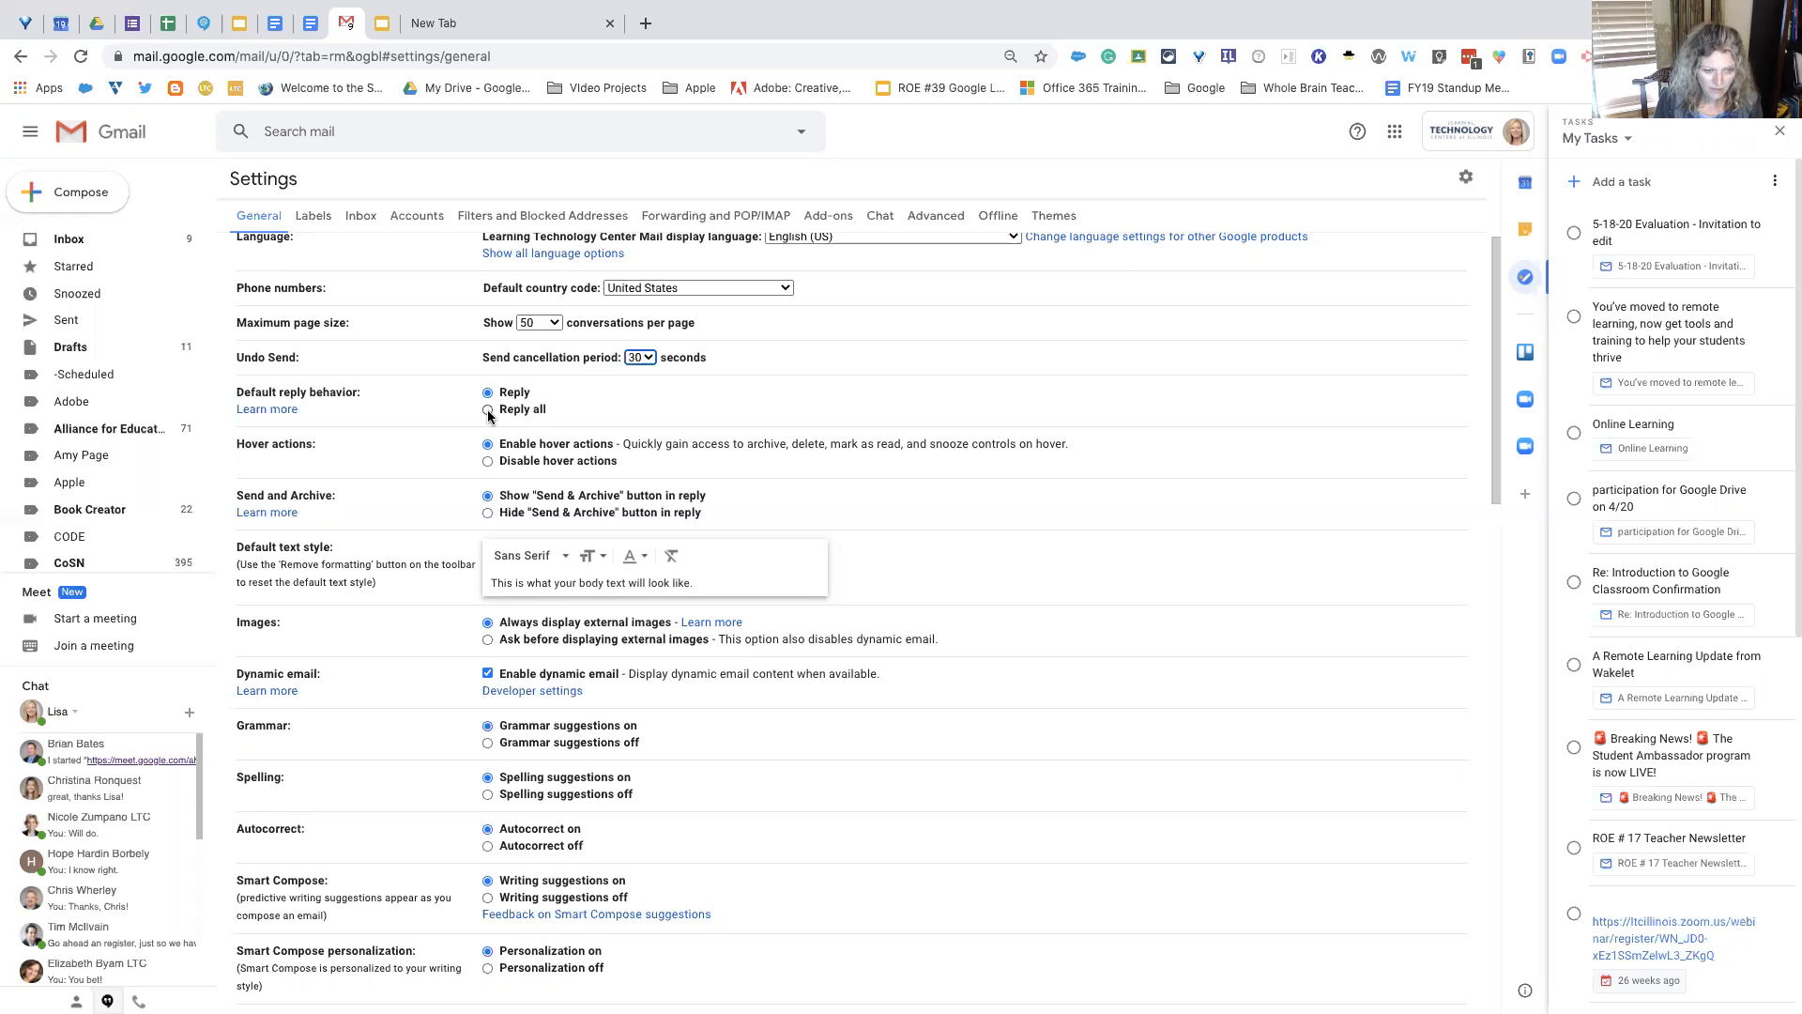
Step: Examine the general settings from default reply behavior through text style, writing suggestions, Conversation View and nudges
scroll(528, 403, down, 2)
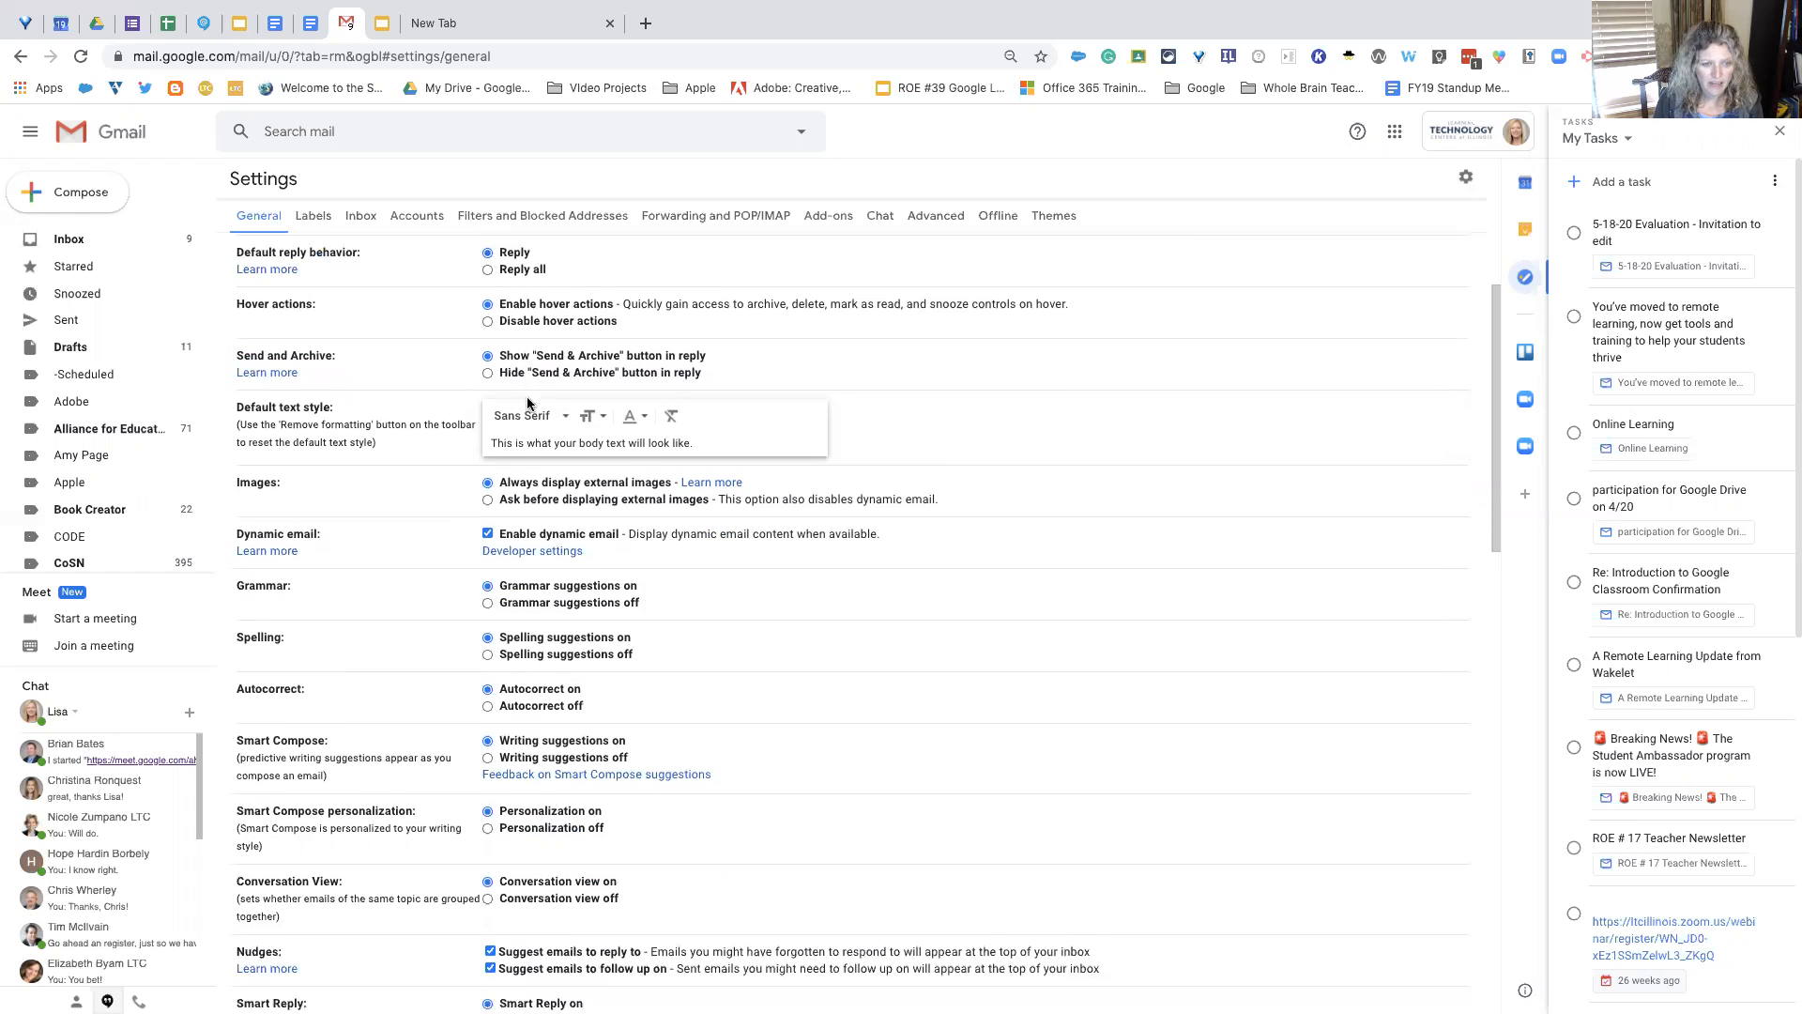
scroll(527, 403, down, 1)
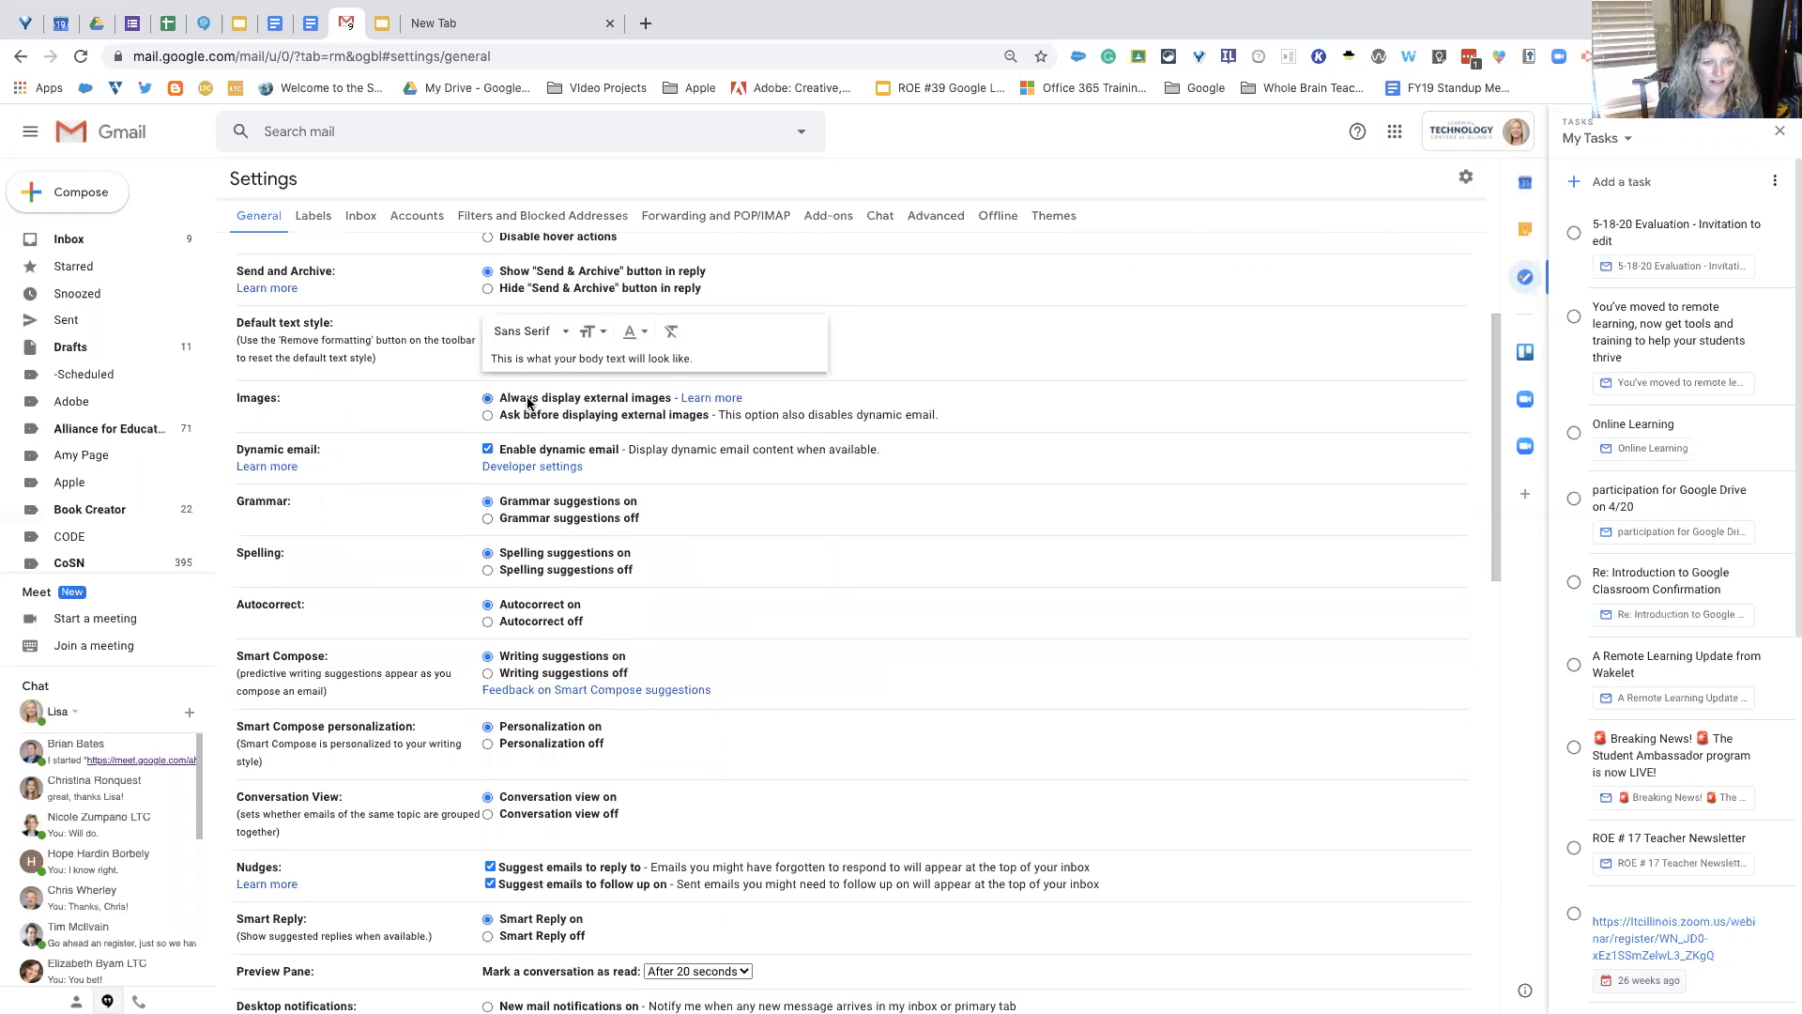
scroll(575, 415, down, 1)
scroll(574, 415, up, 1)
scroll(572, 414, up, 1)
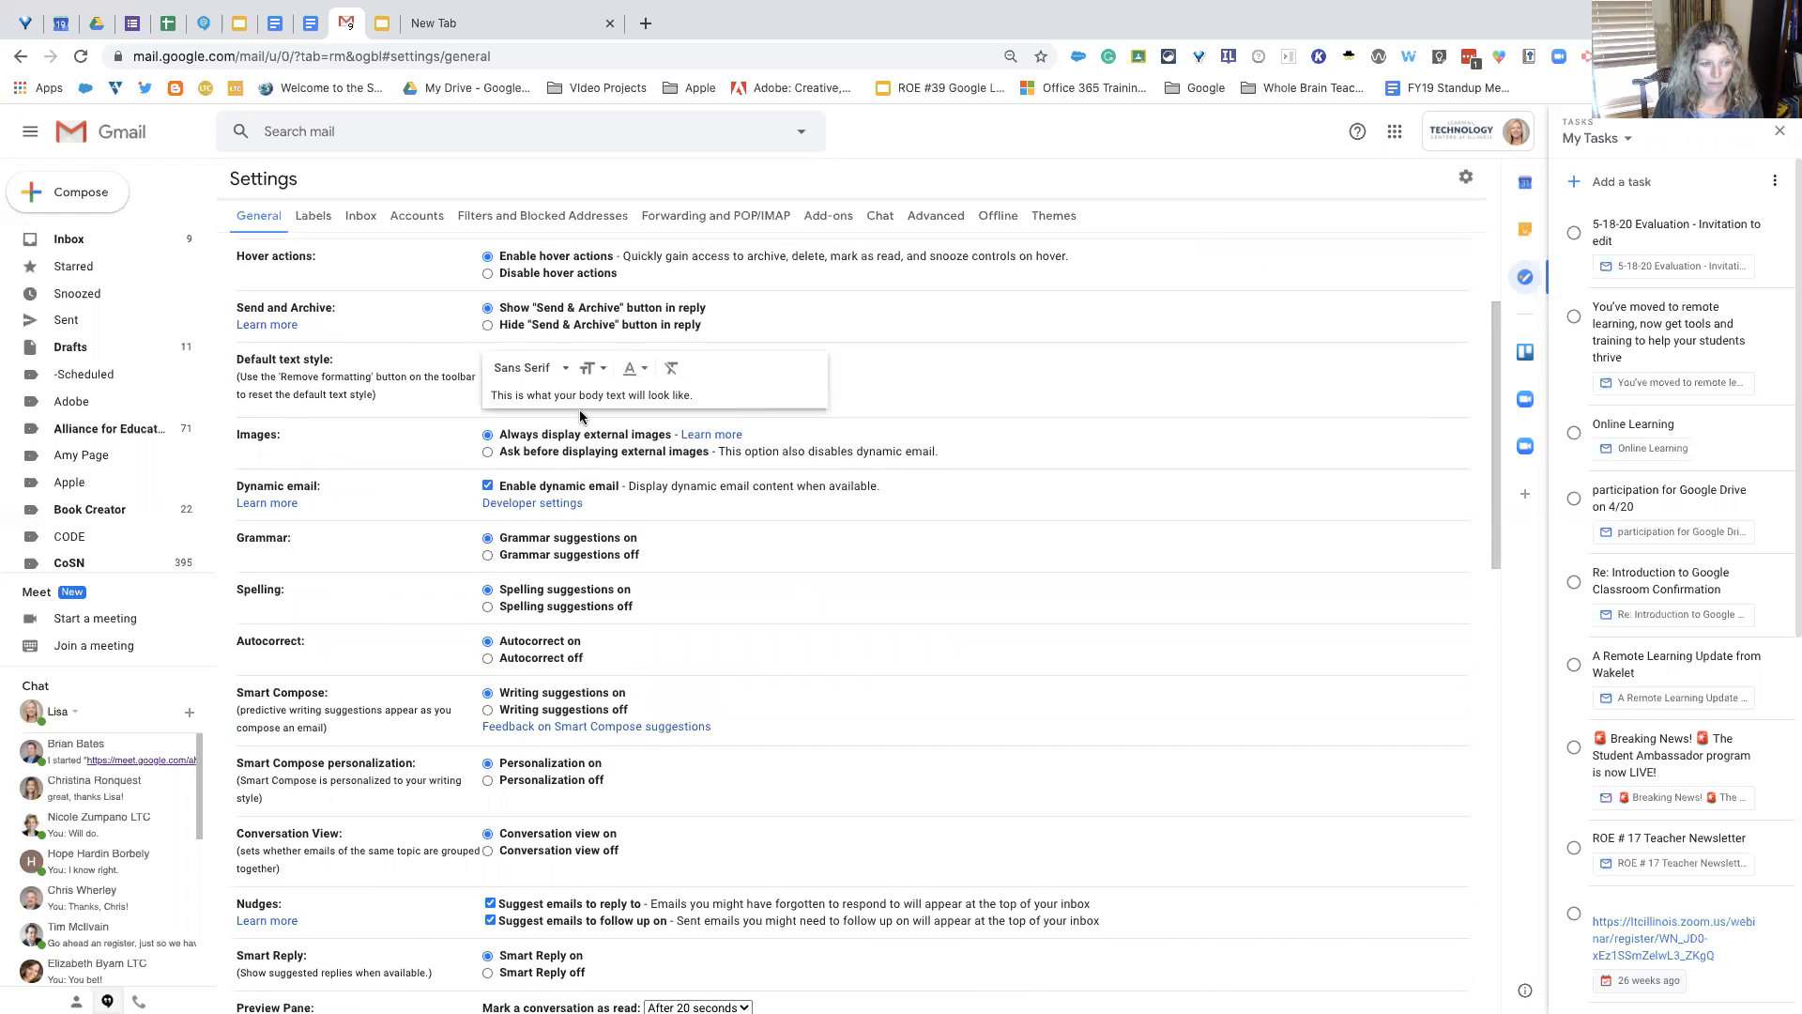
scroll(580, 416, down, 2)
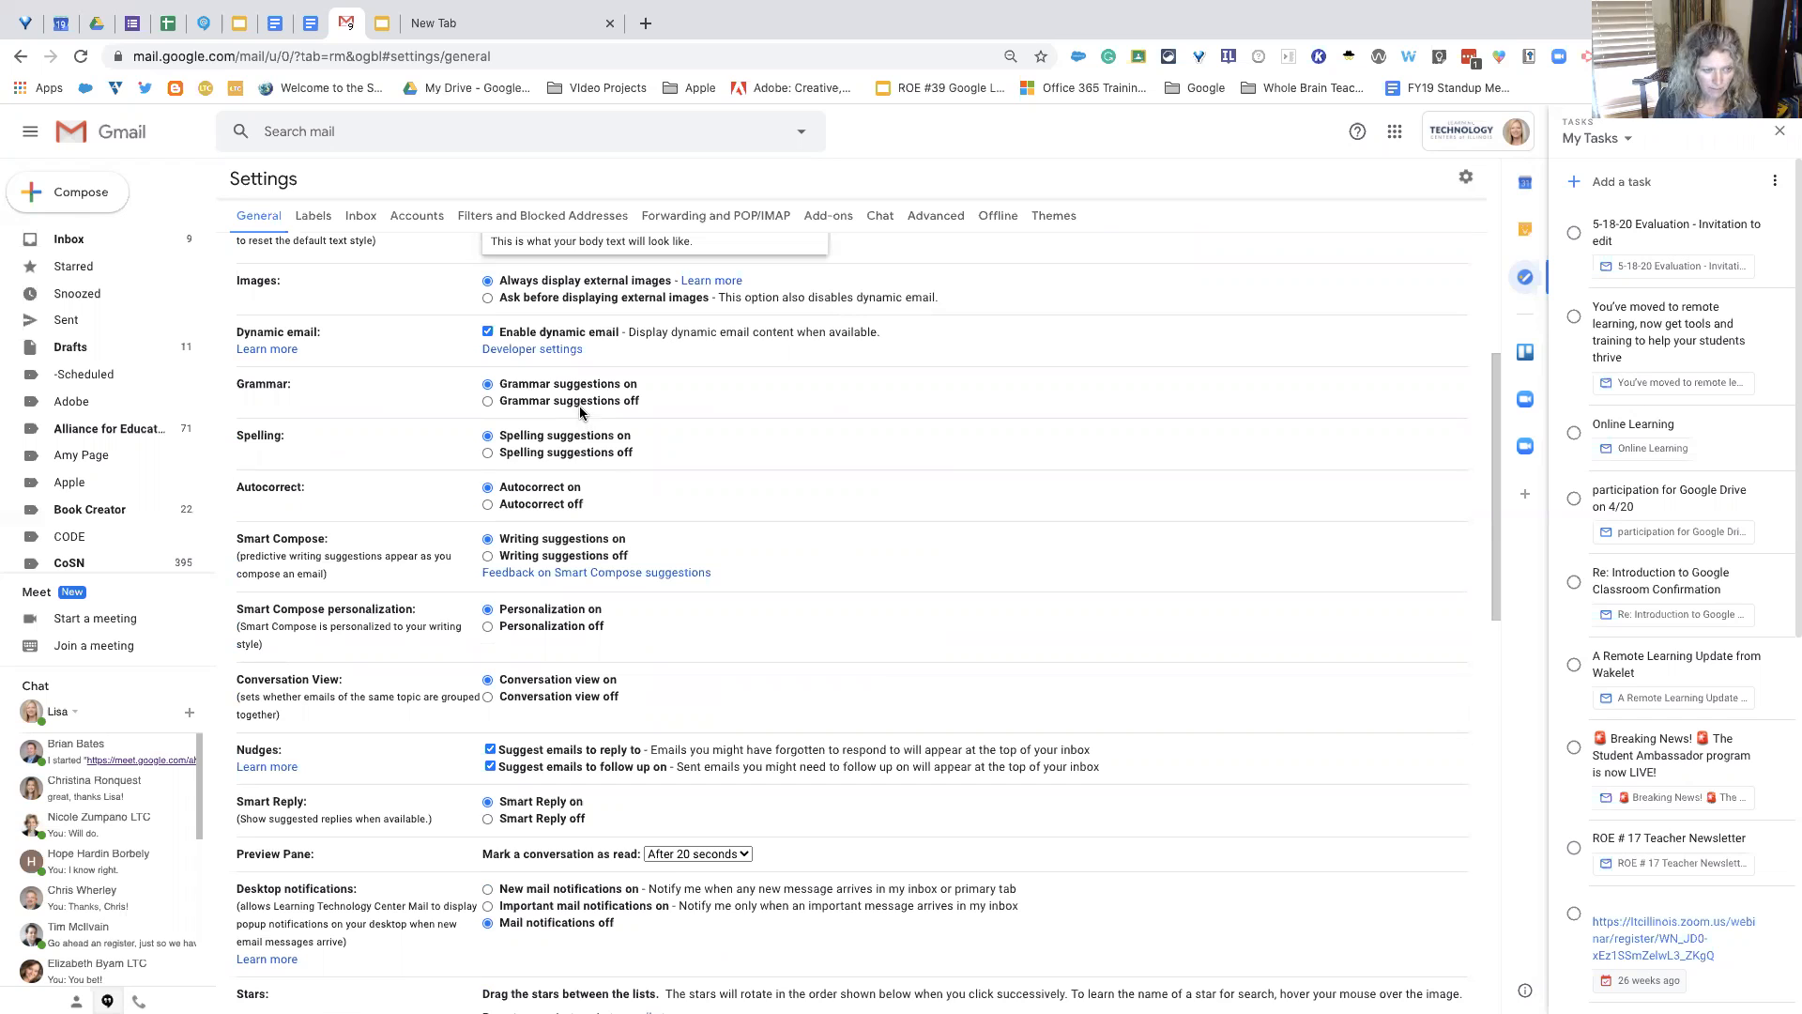
scroll(616, 480, down, 1)
scroll(616, 481, down, 1)
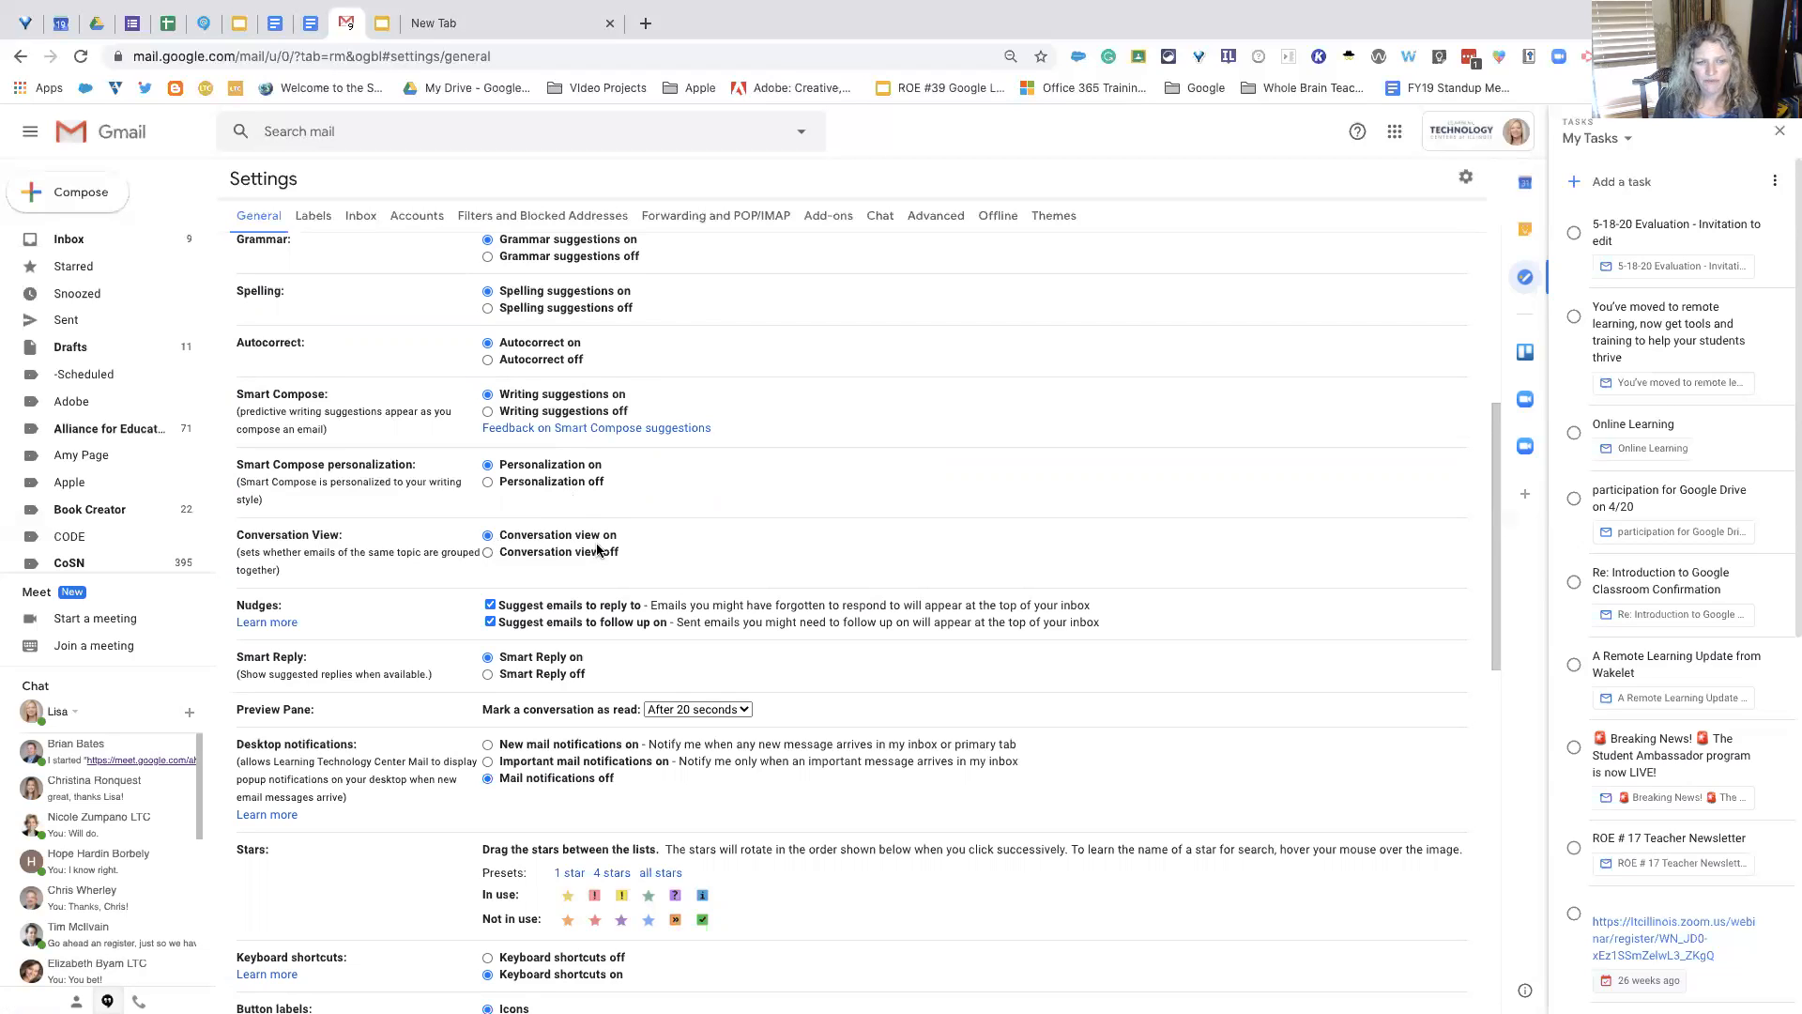
scroll(623, 537, down, 1)
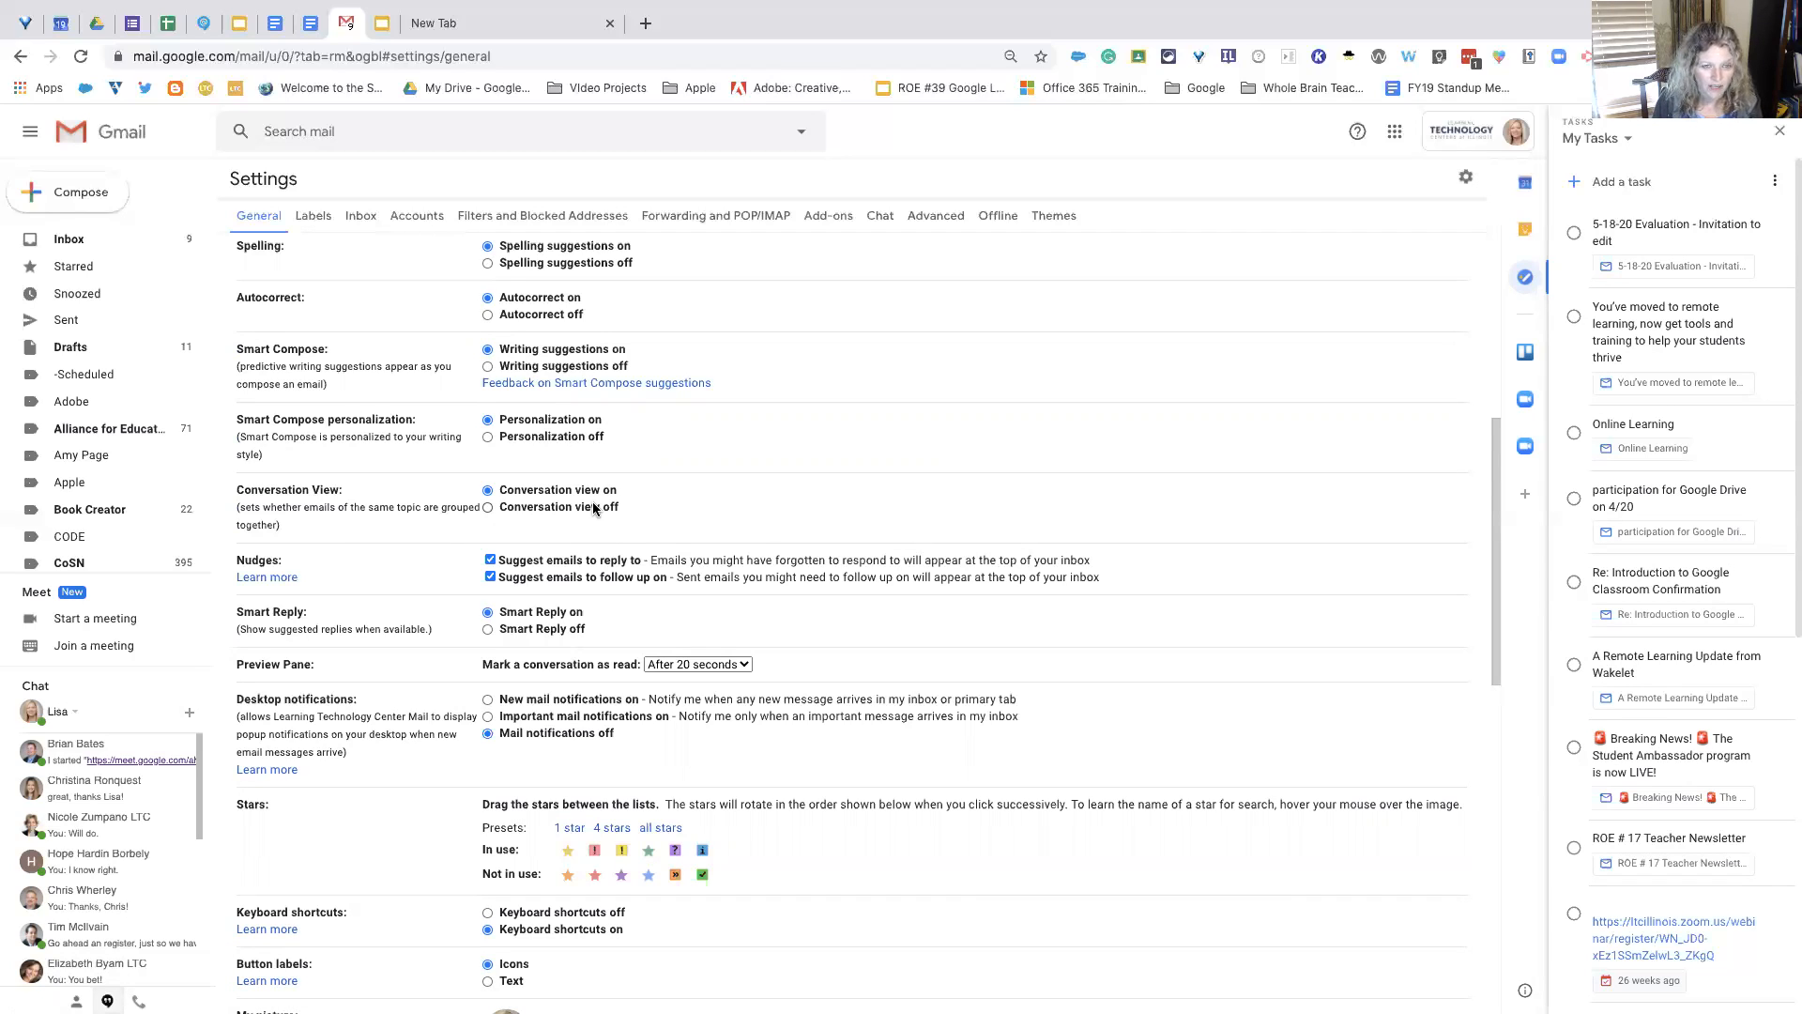
scroll(593, 508, up, 1)
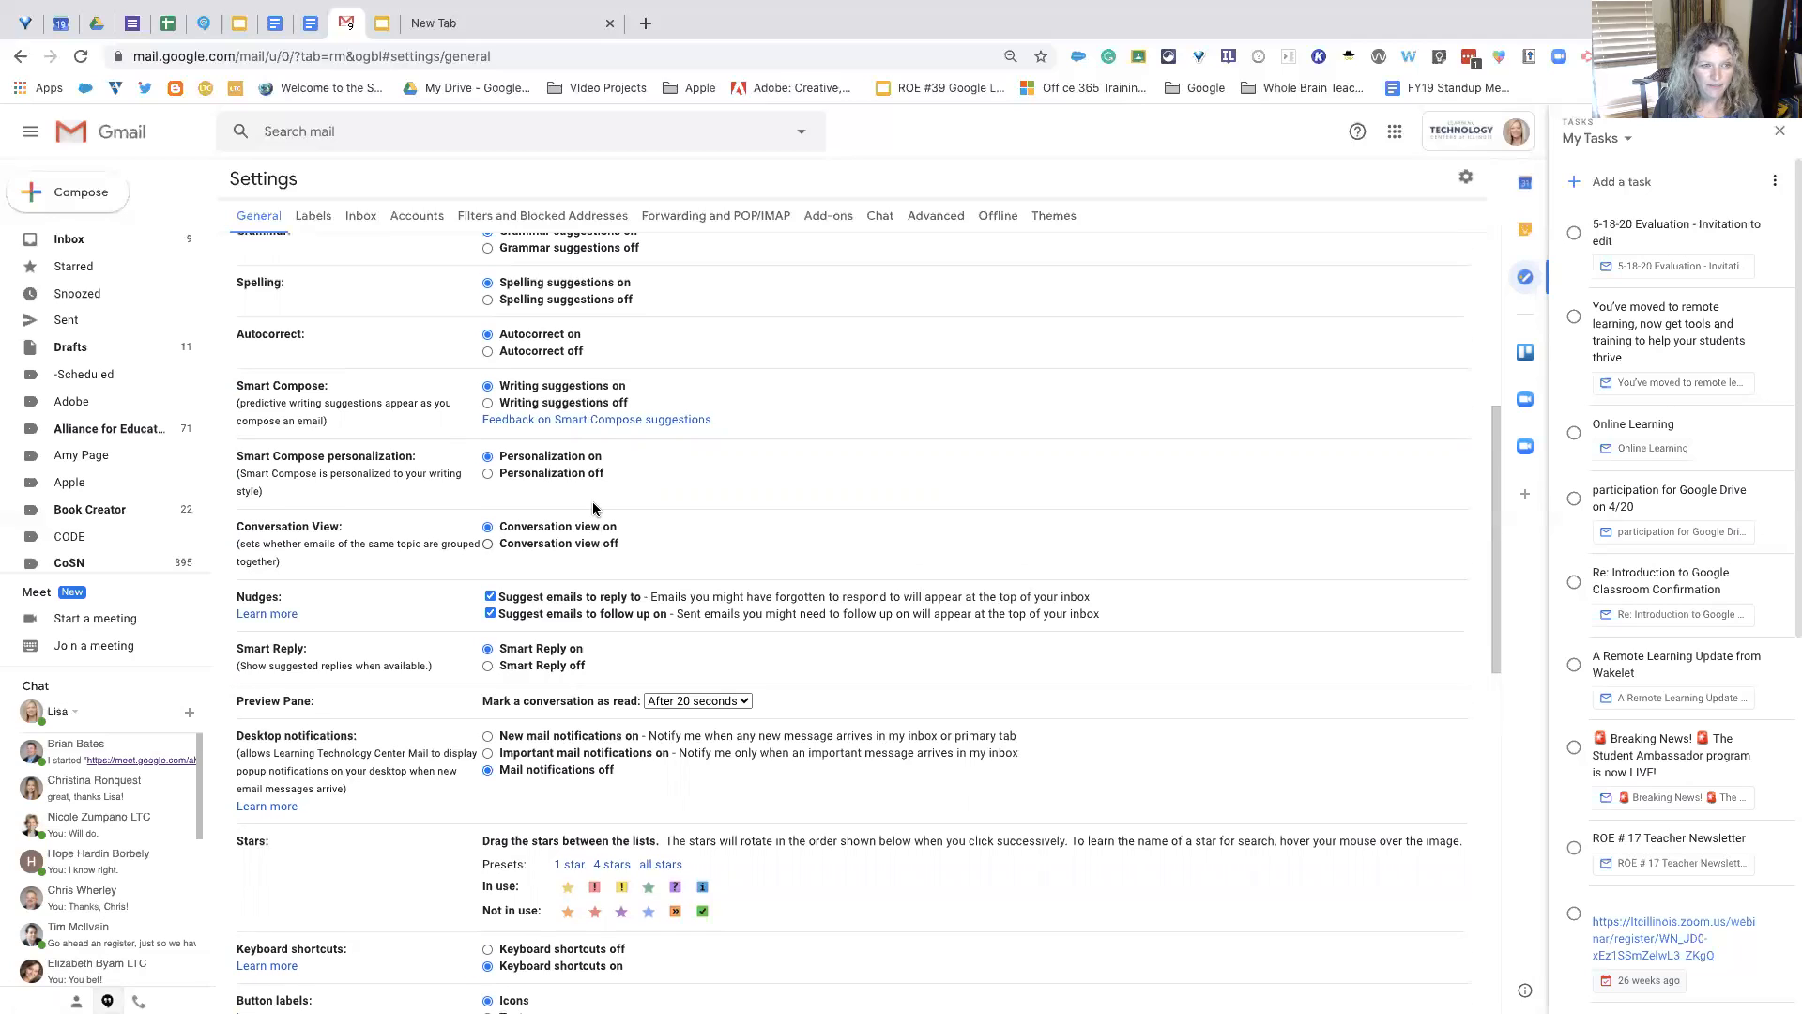
Step: Return to the inbox and check how many conversations it holds
click(100, 200)
click(1482, 519)
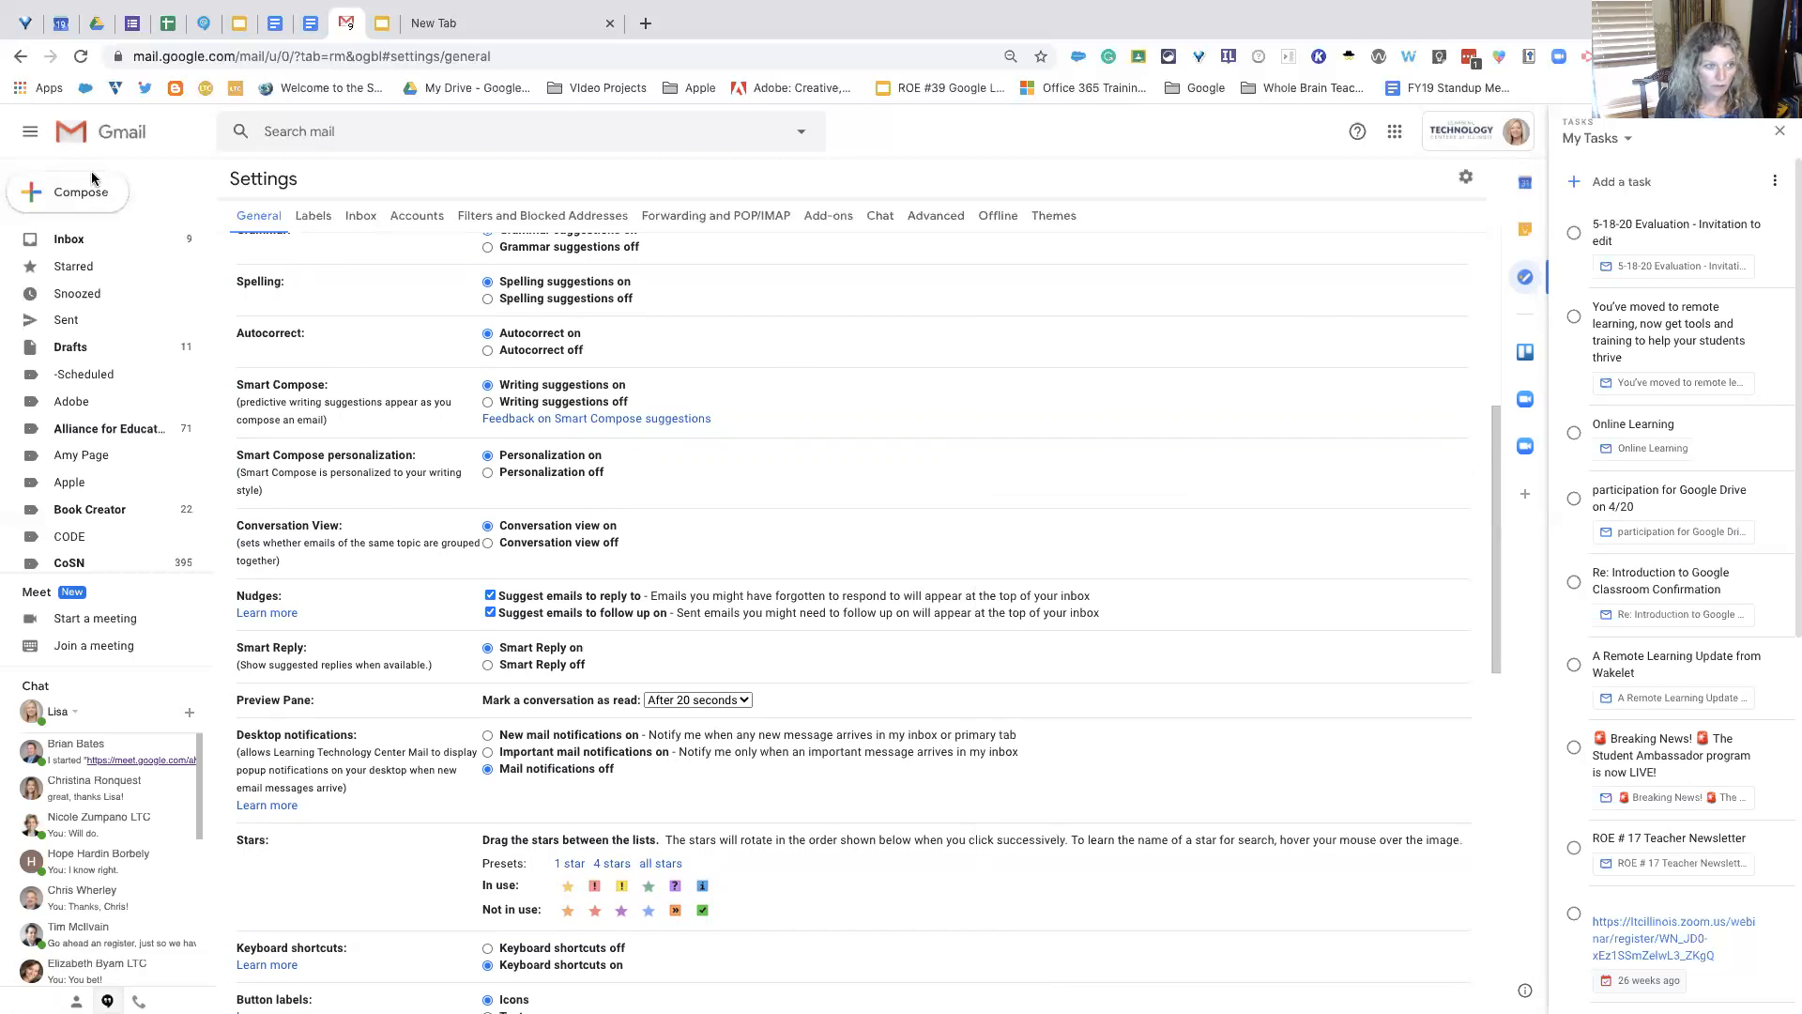
click(80, 243)
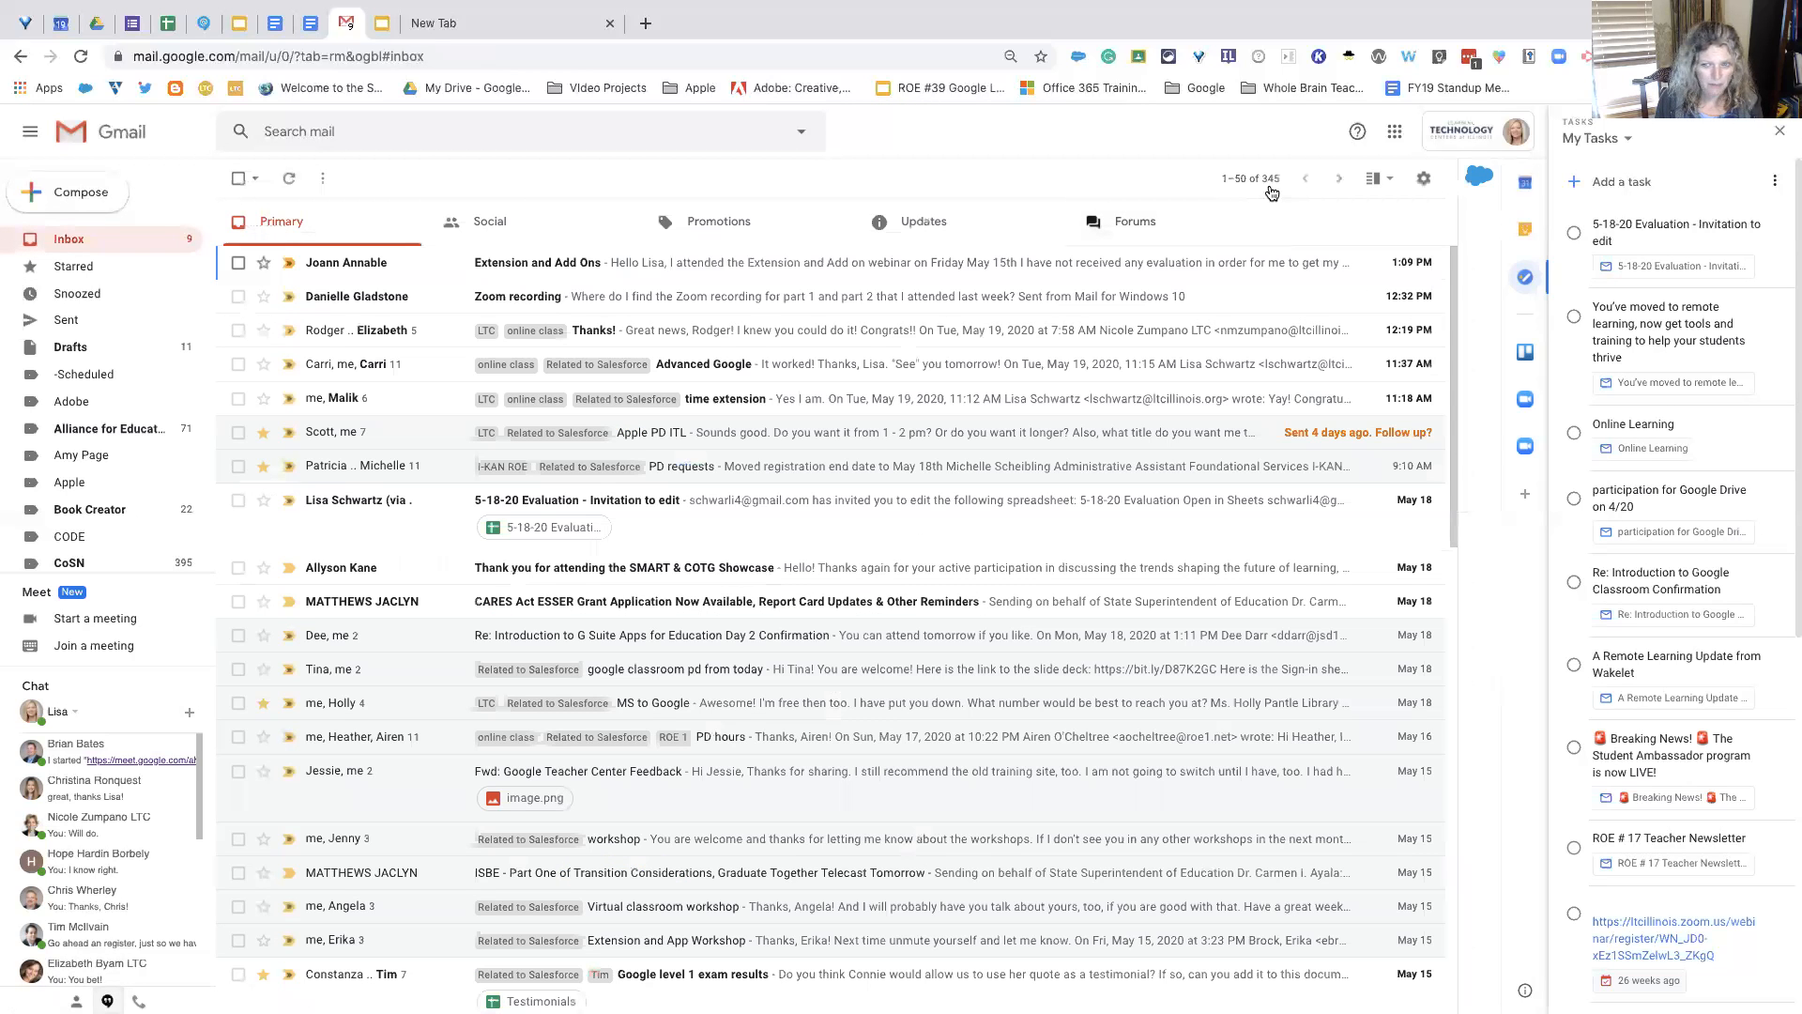
click(1274, 189)
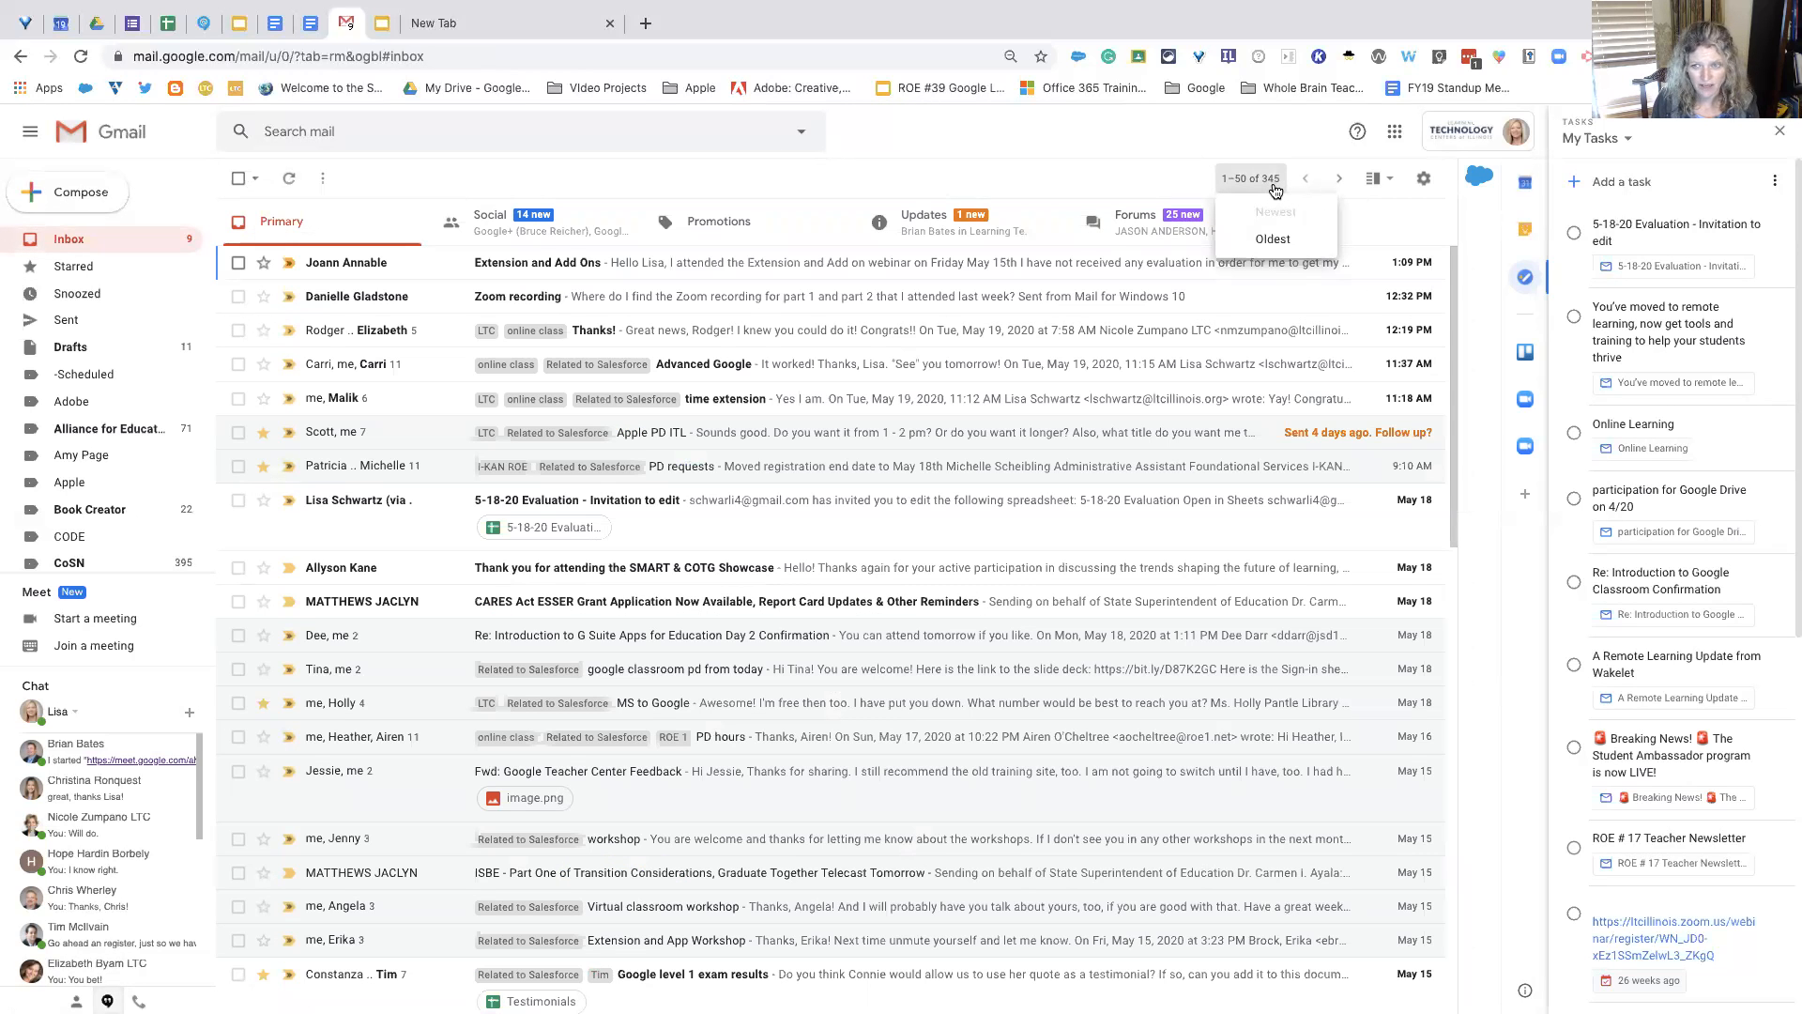
Step: Turn Conversation View off in the general settings, save the changes and check the inbox's message count
click(1424, 181)
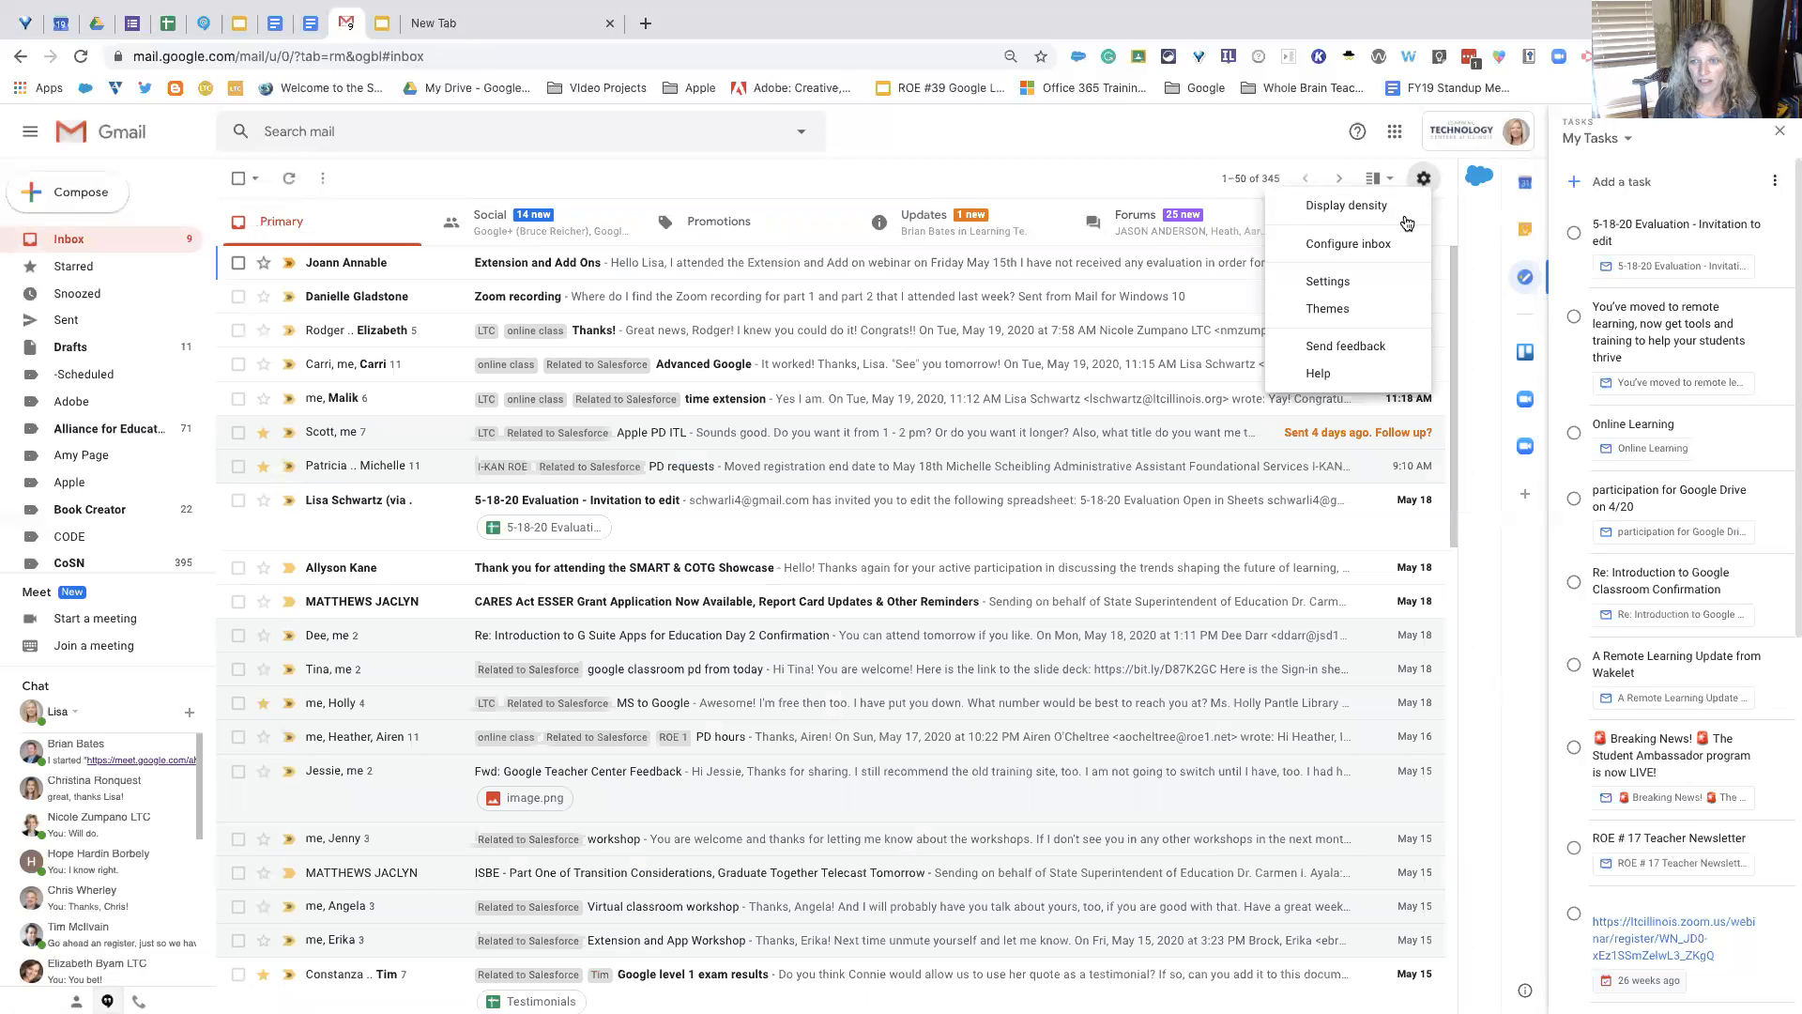
click(1372, 291)
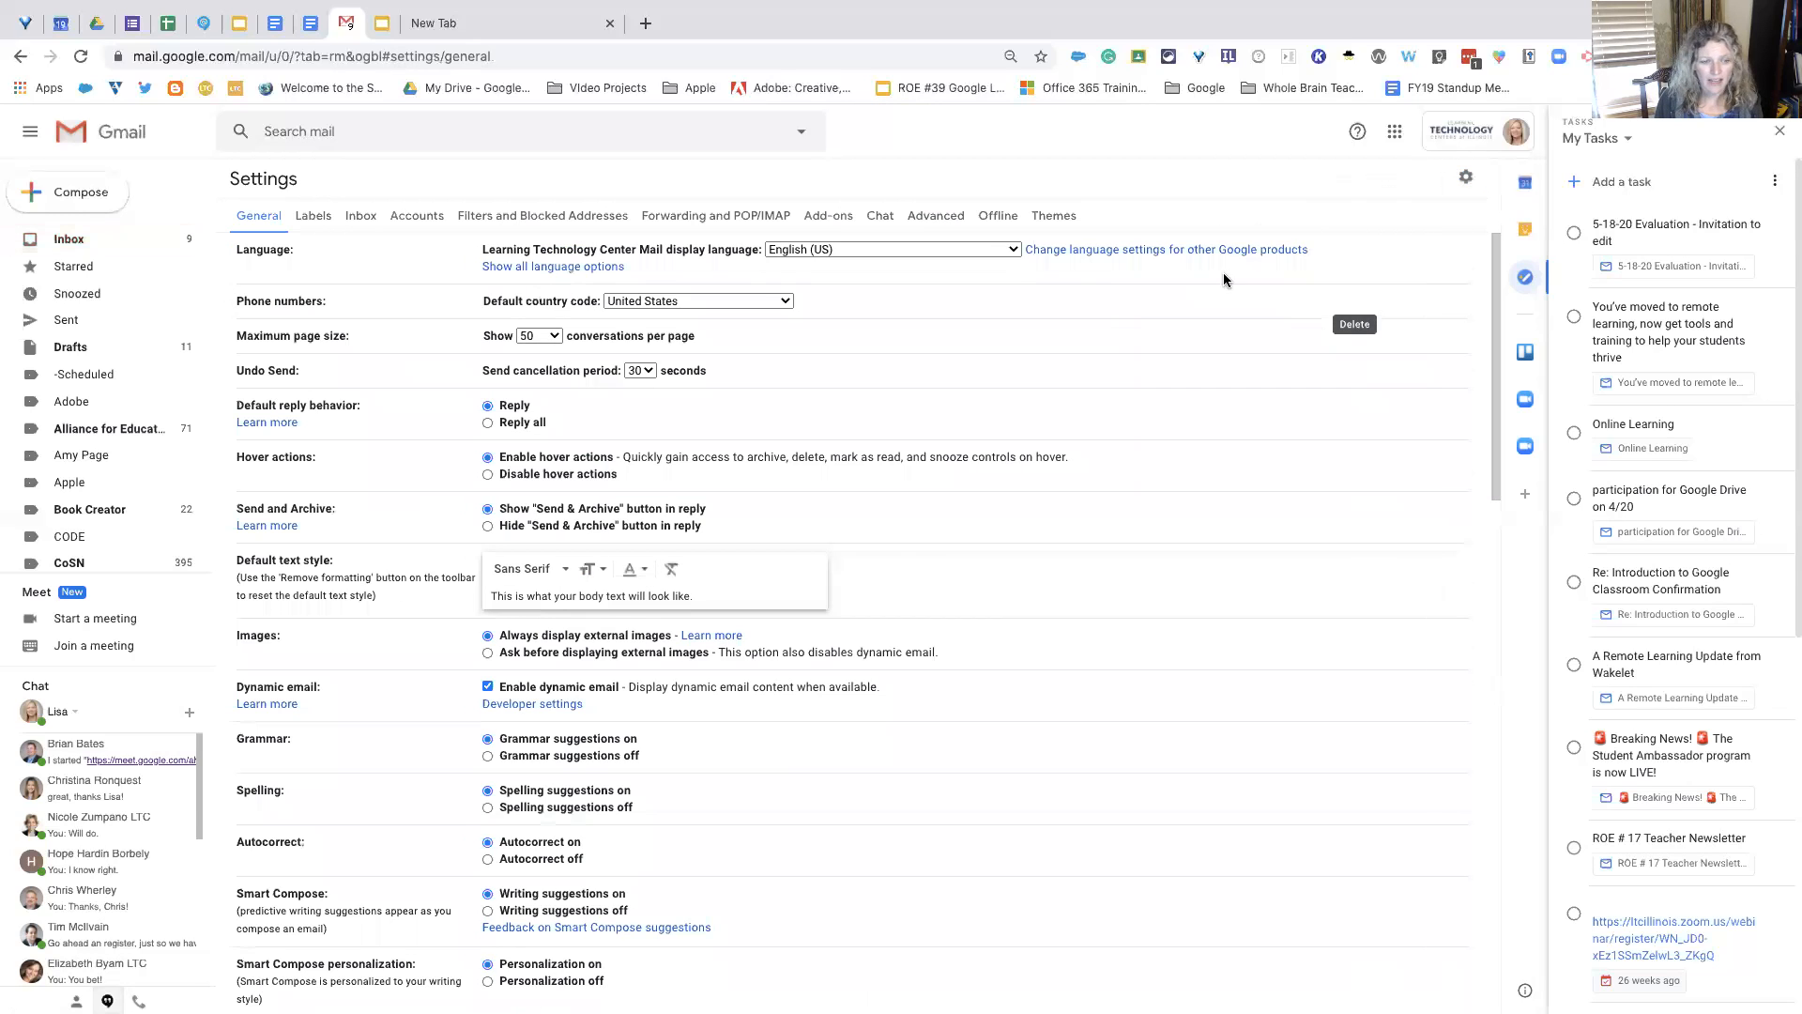
scroll(643, 586, down, 5)
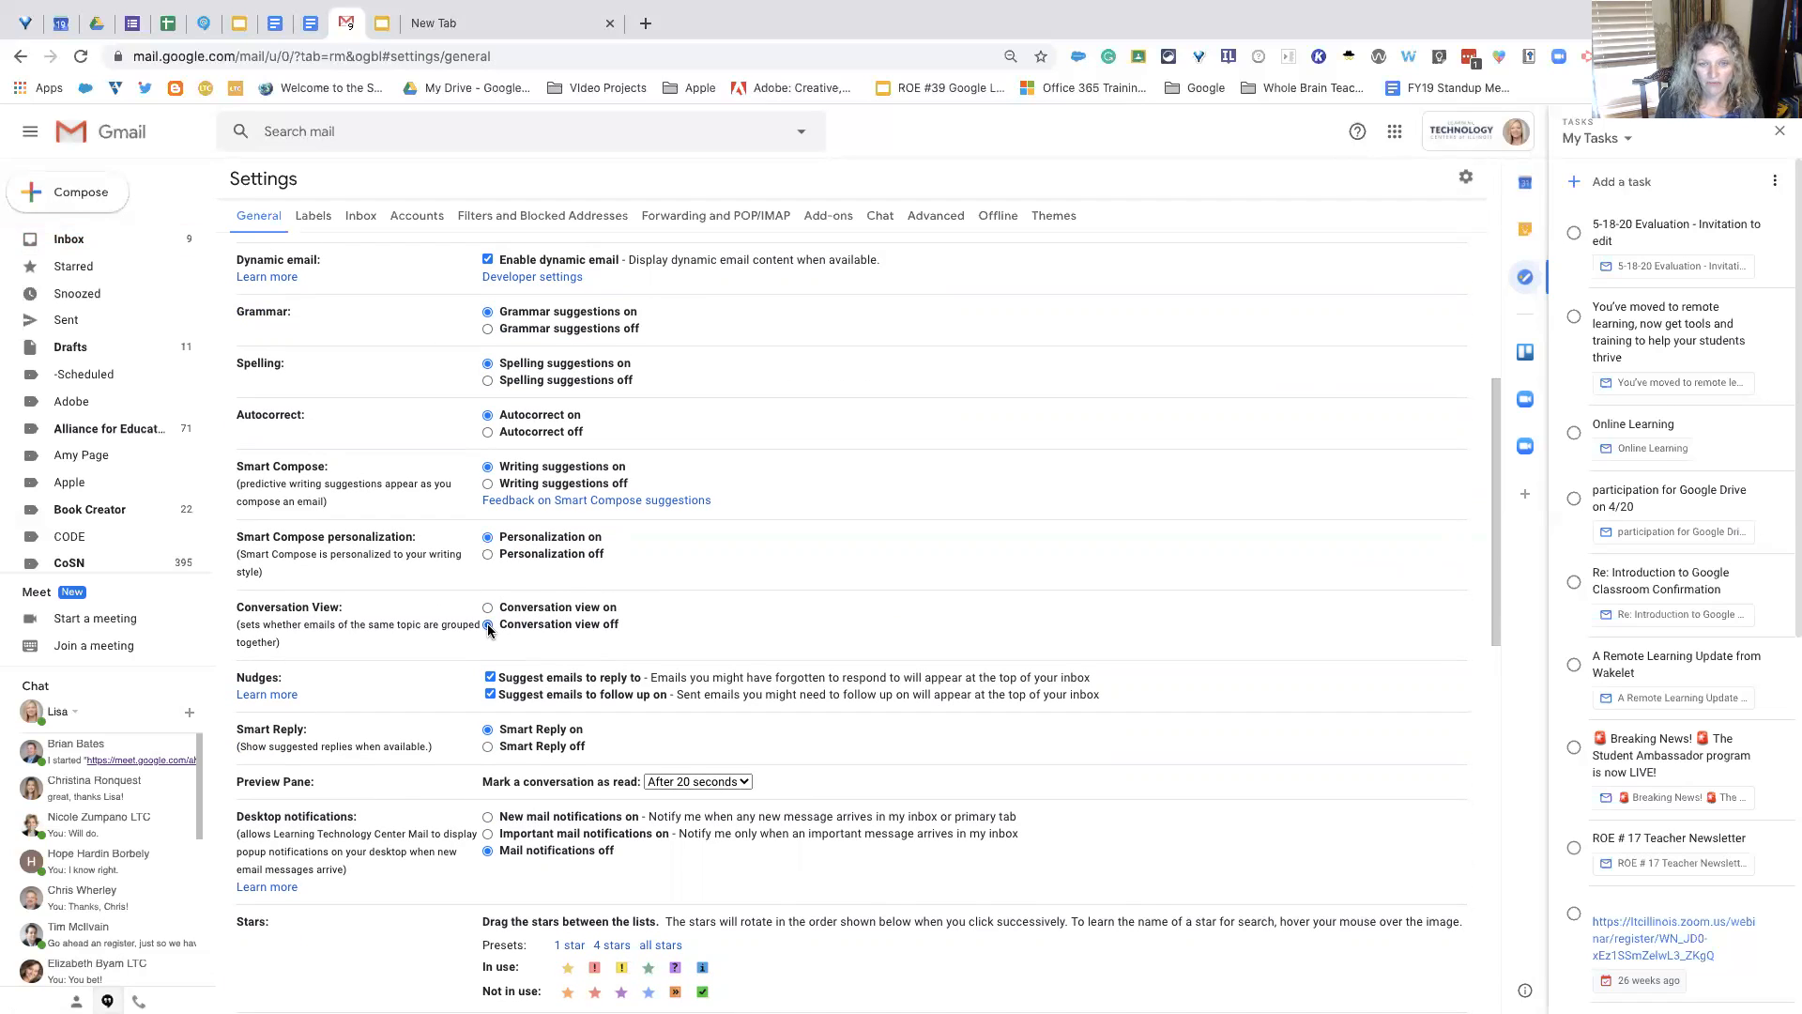
scroll(489, 629, down, 15)
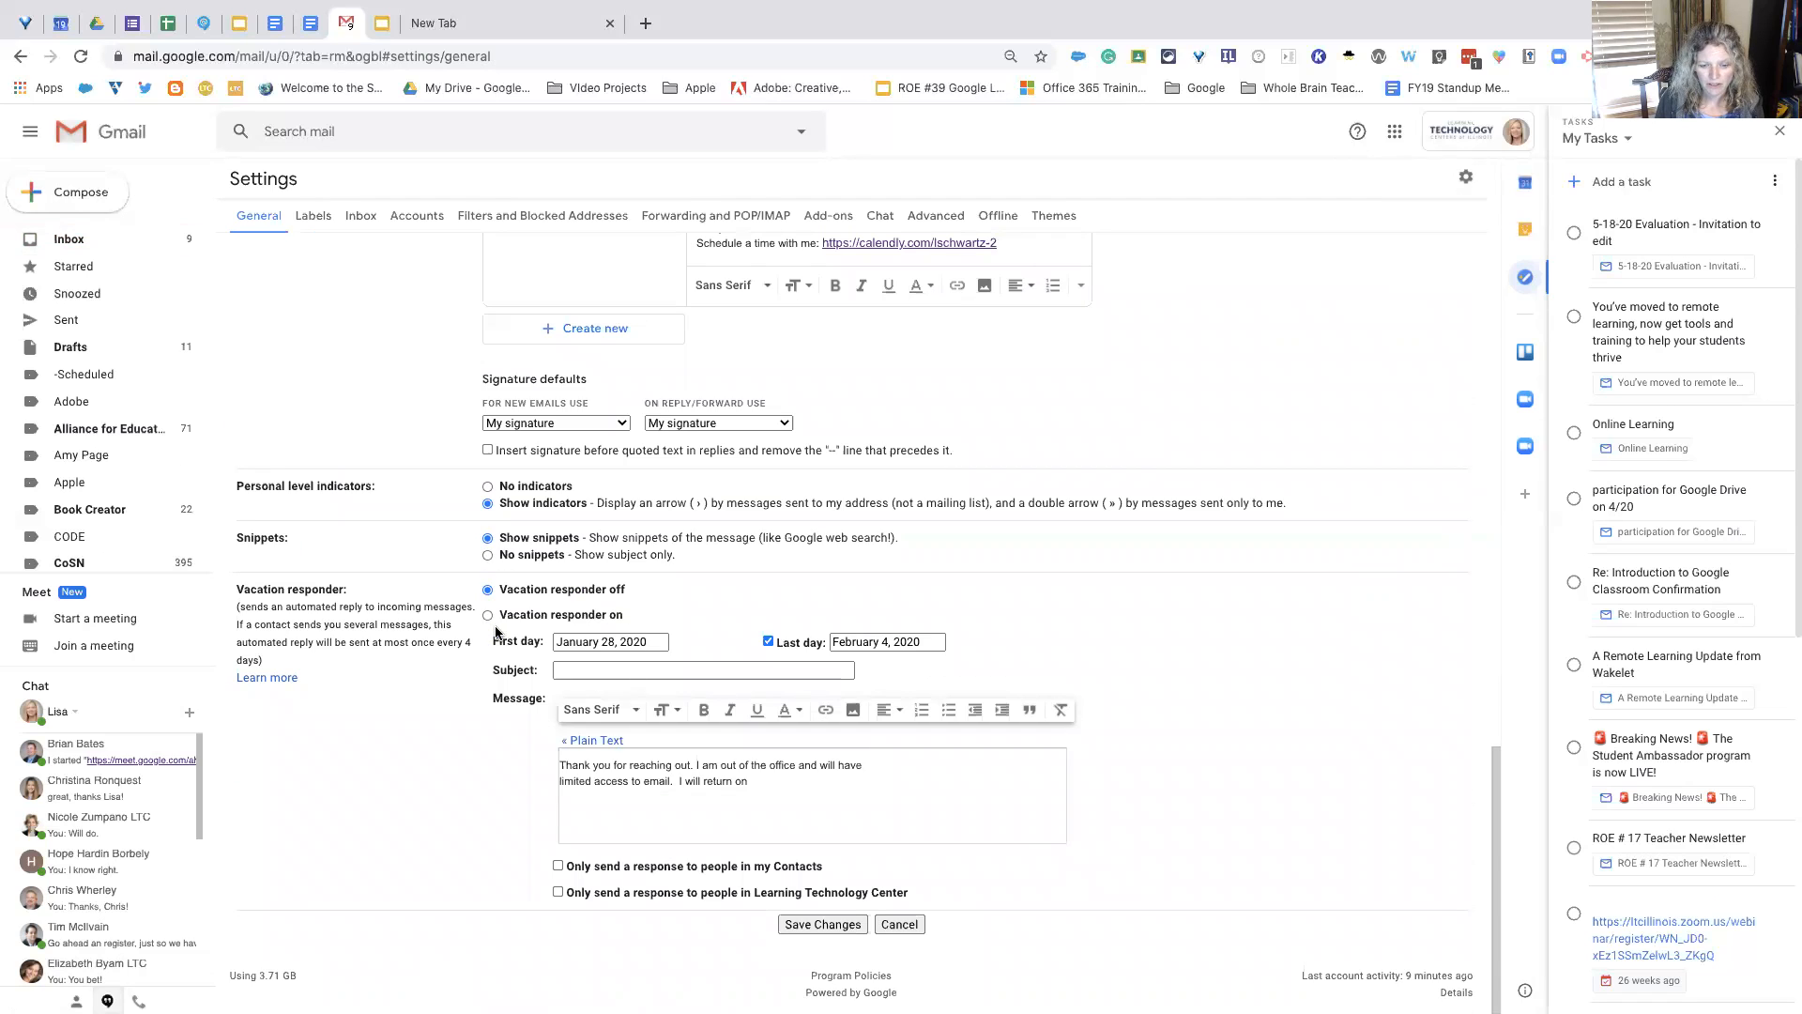
click(821, 924)
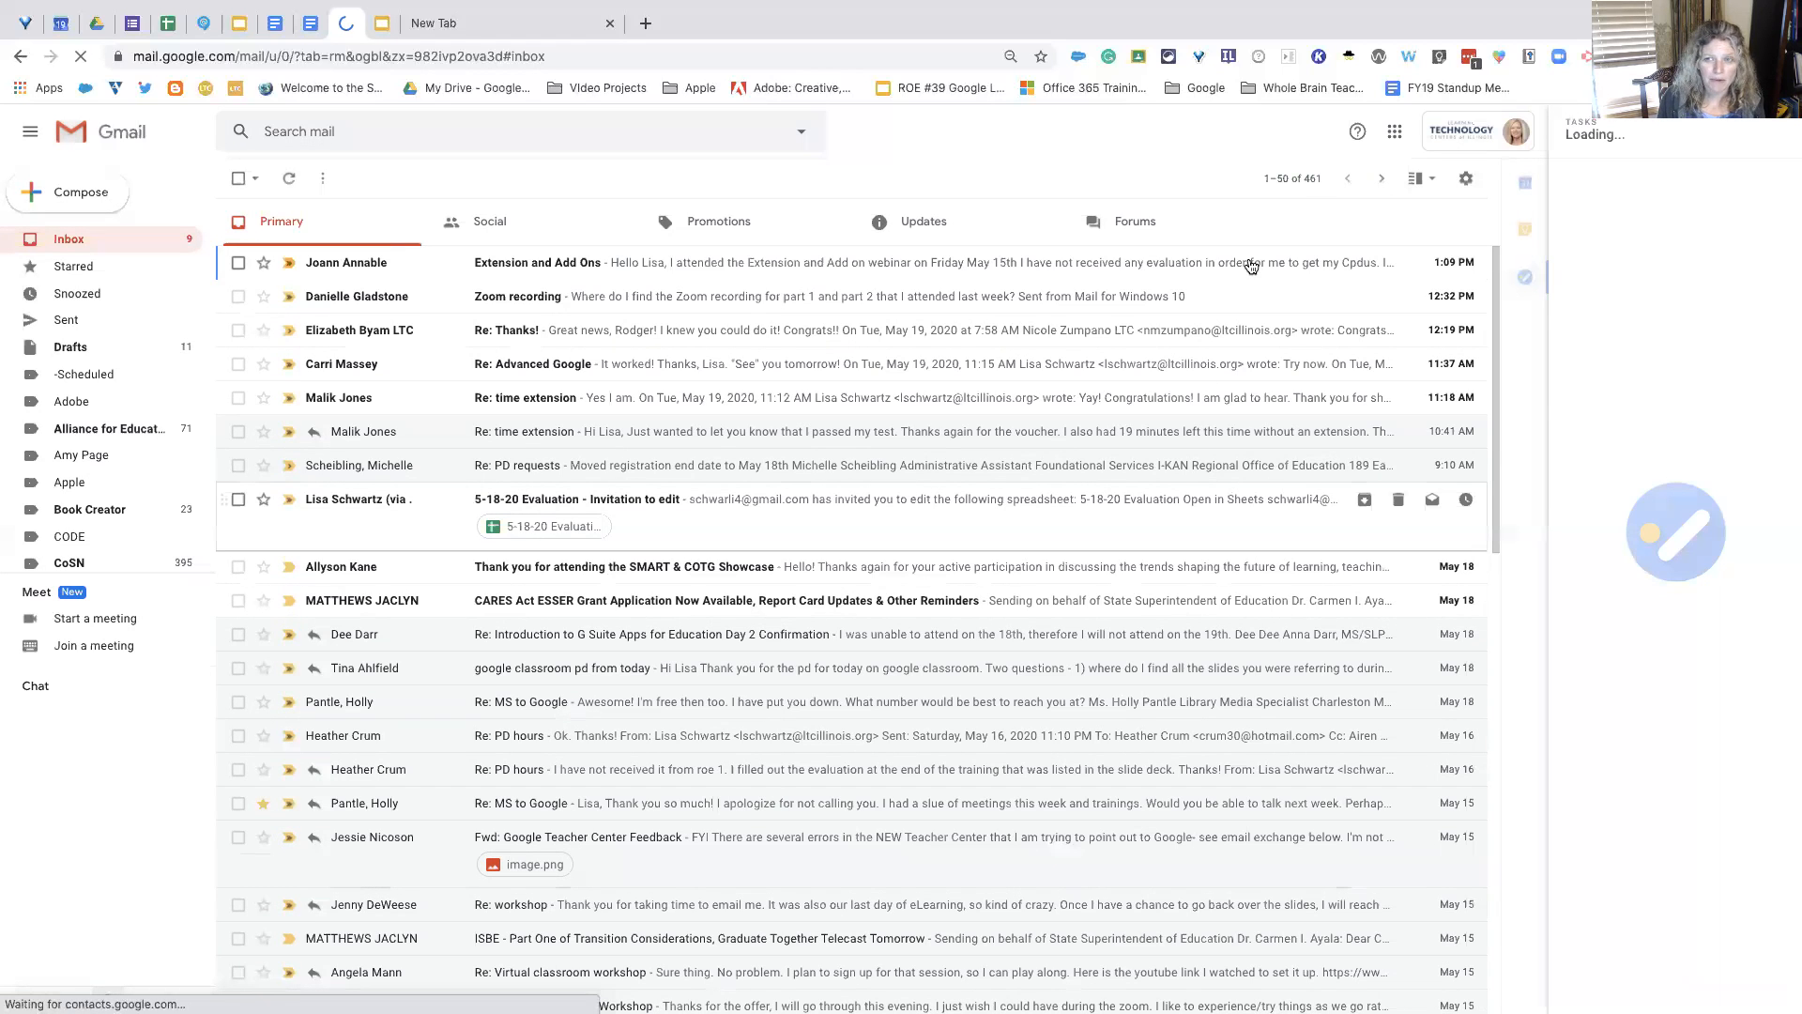
click(1319, 191)
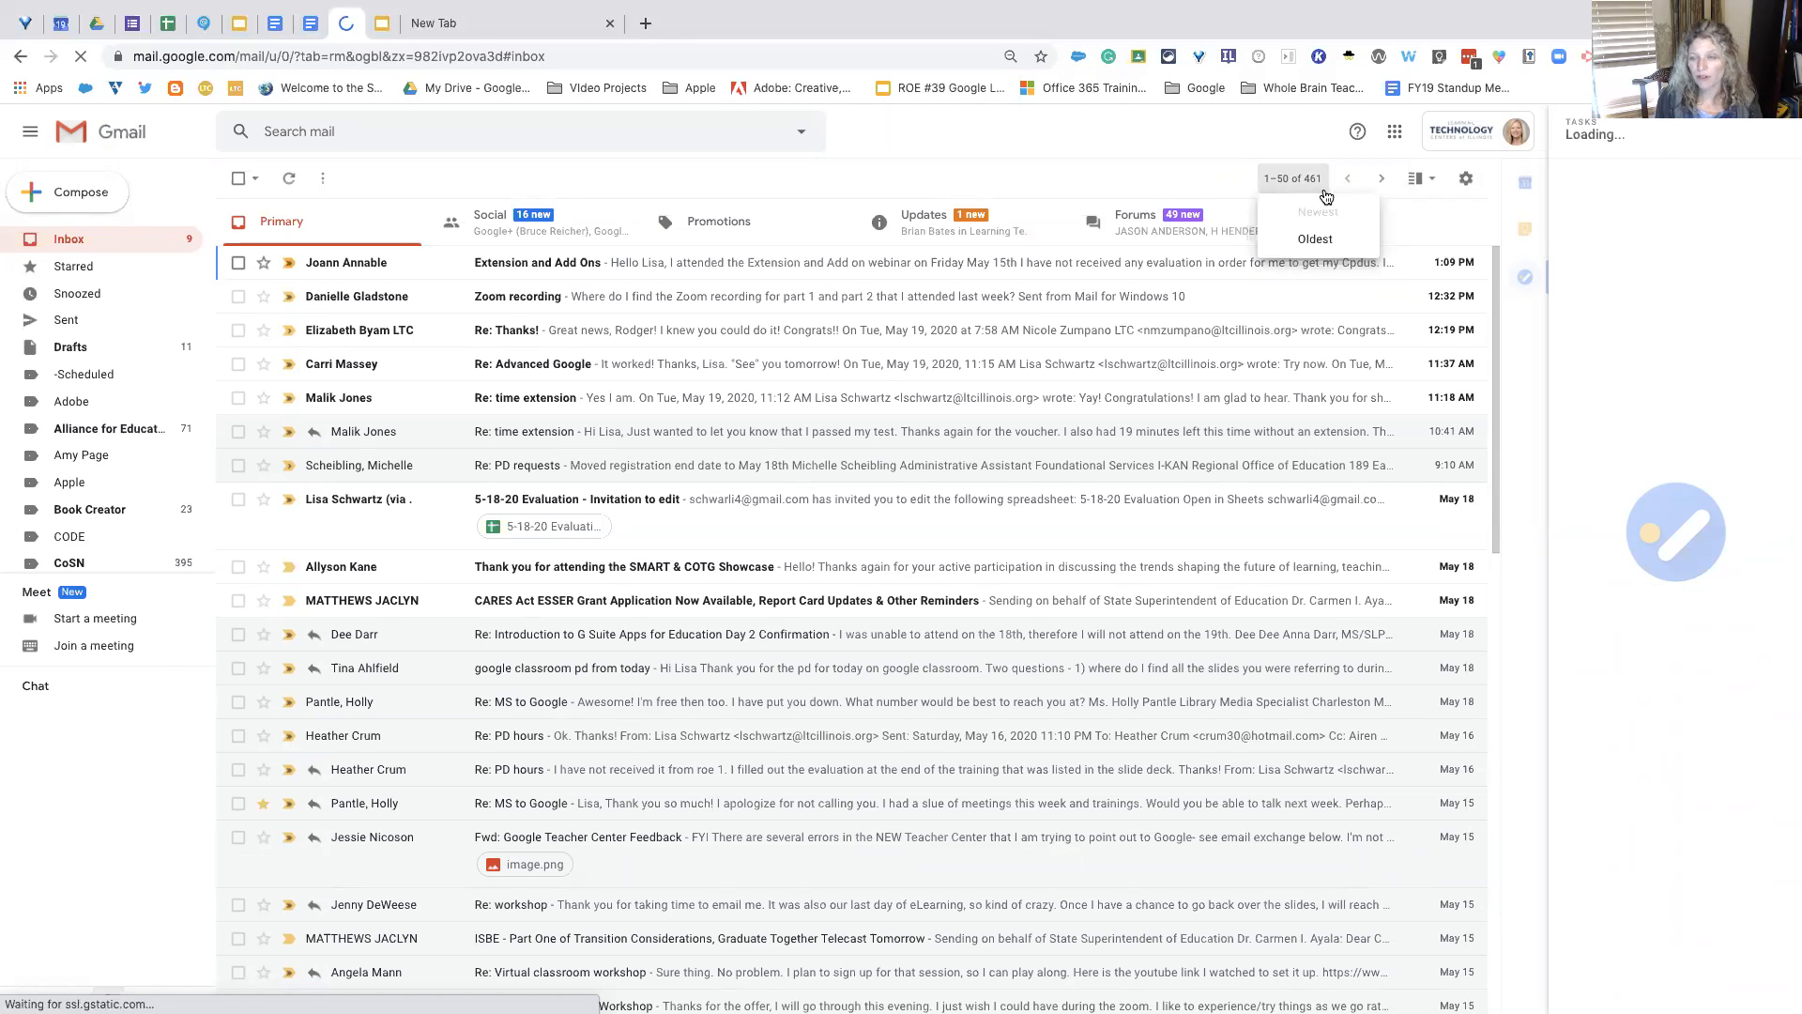
click(1324, 193)
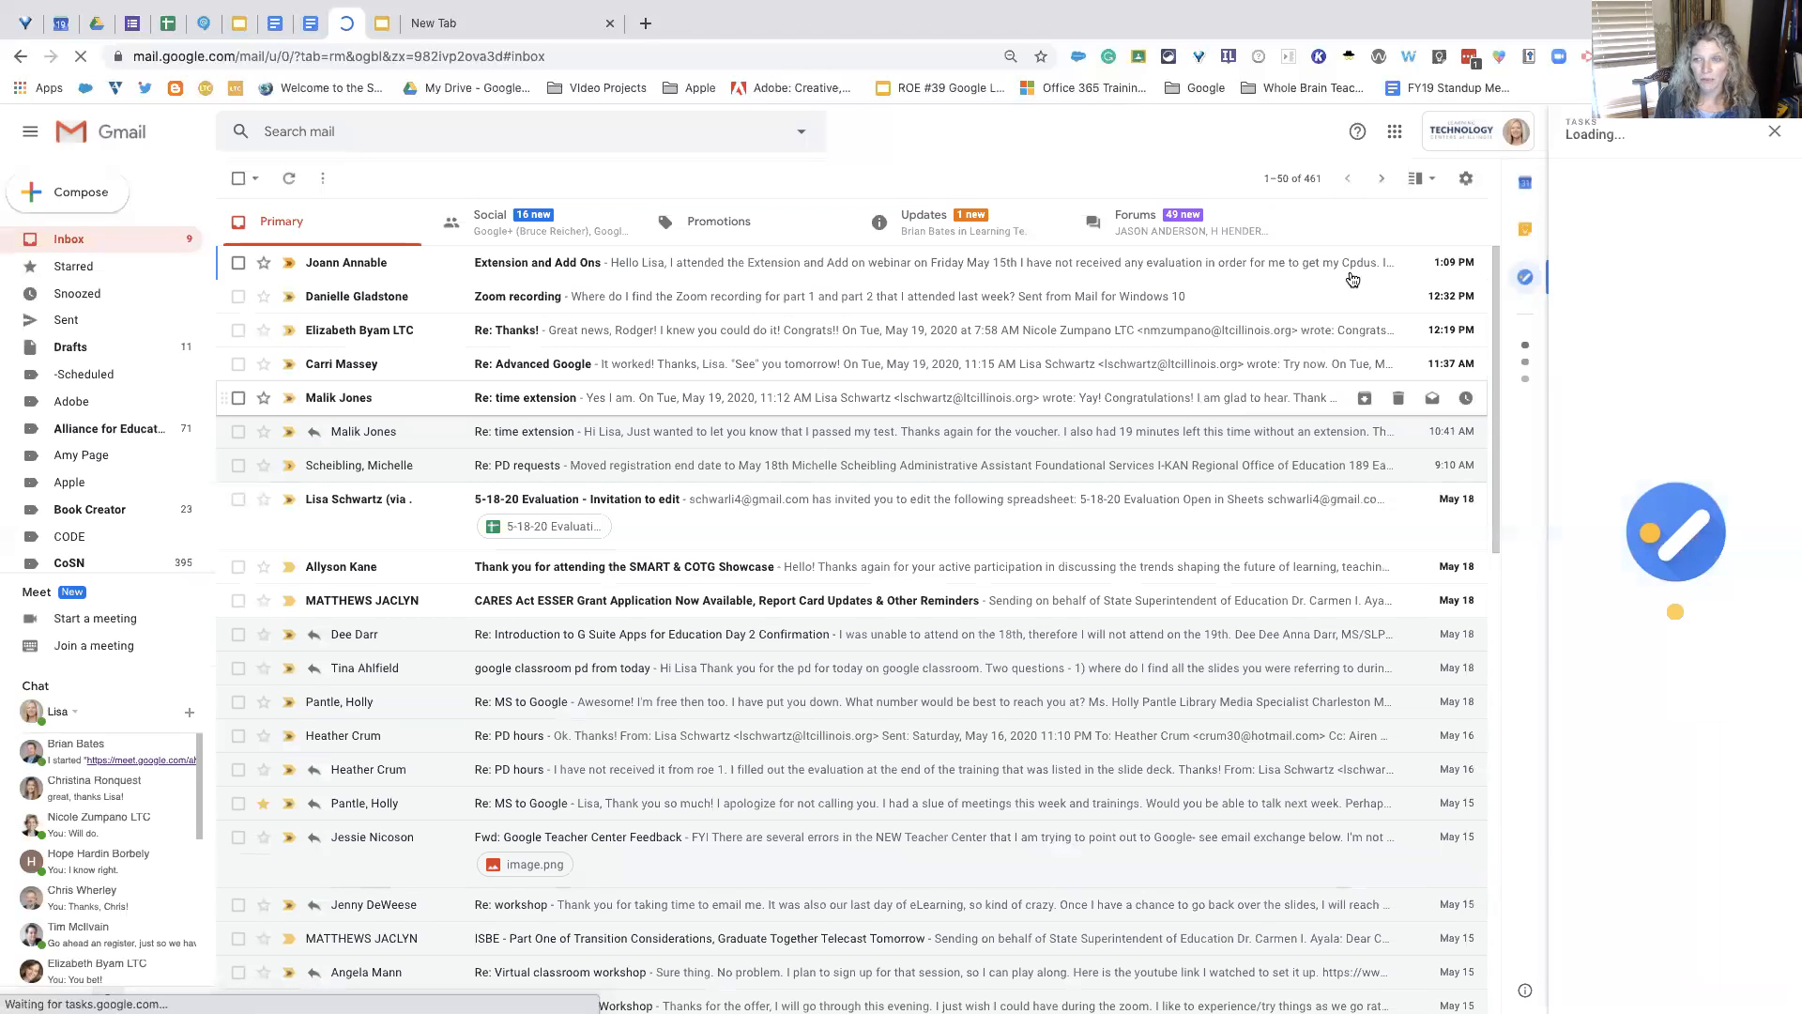
Step: Turn Conversation View back on in the general settings and save the changes
click(1466, 179)
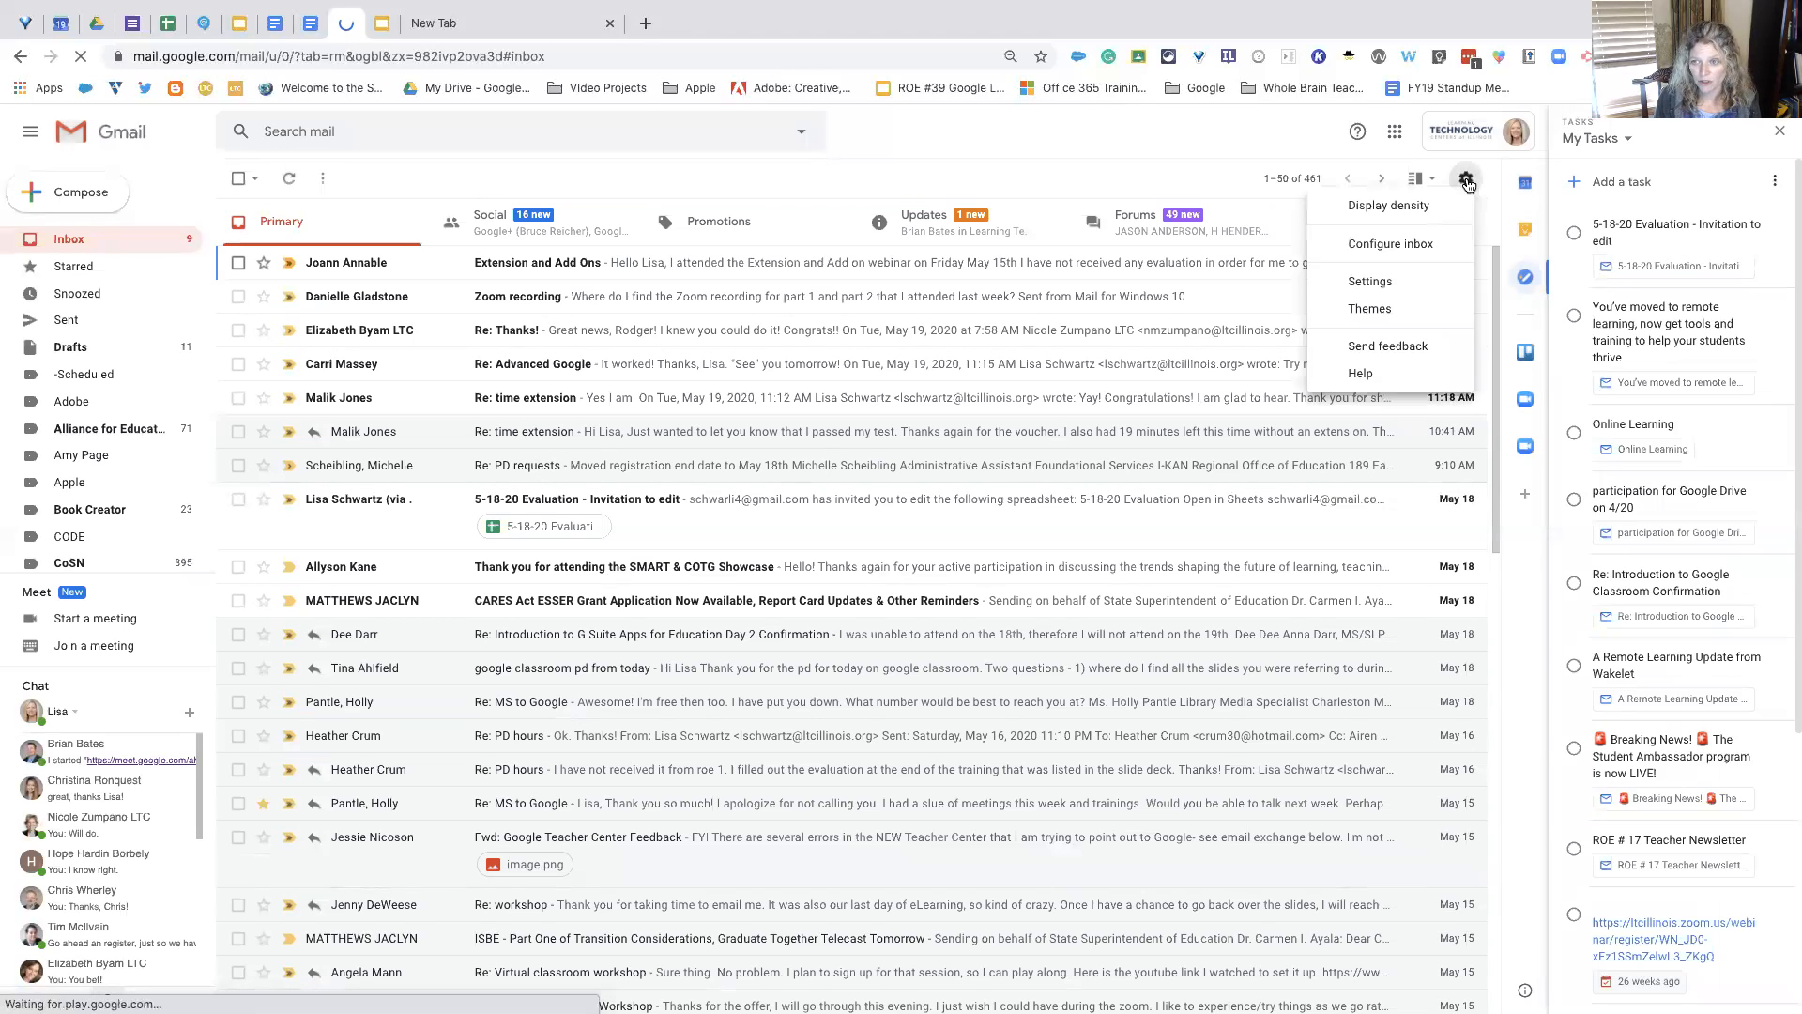
click(1425, 284)
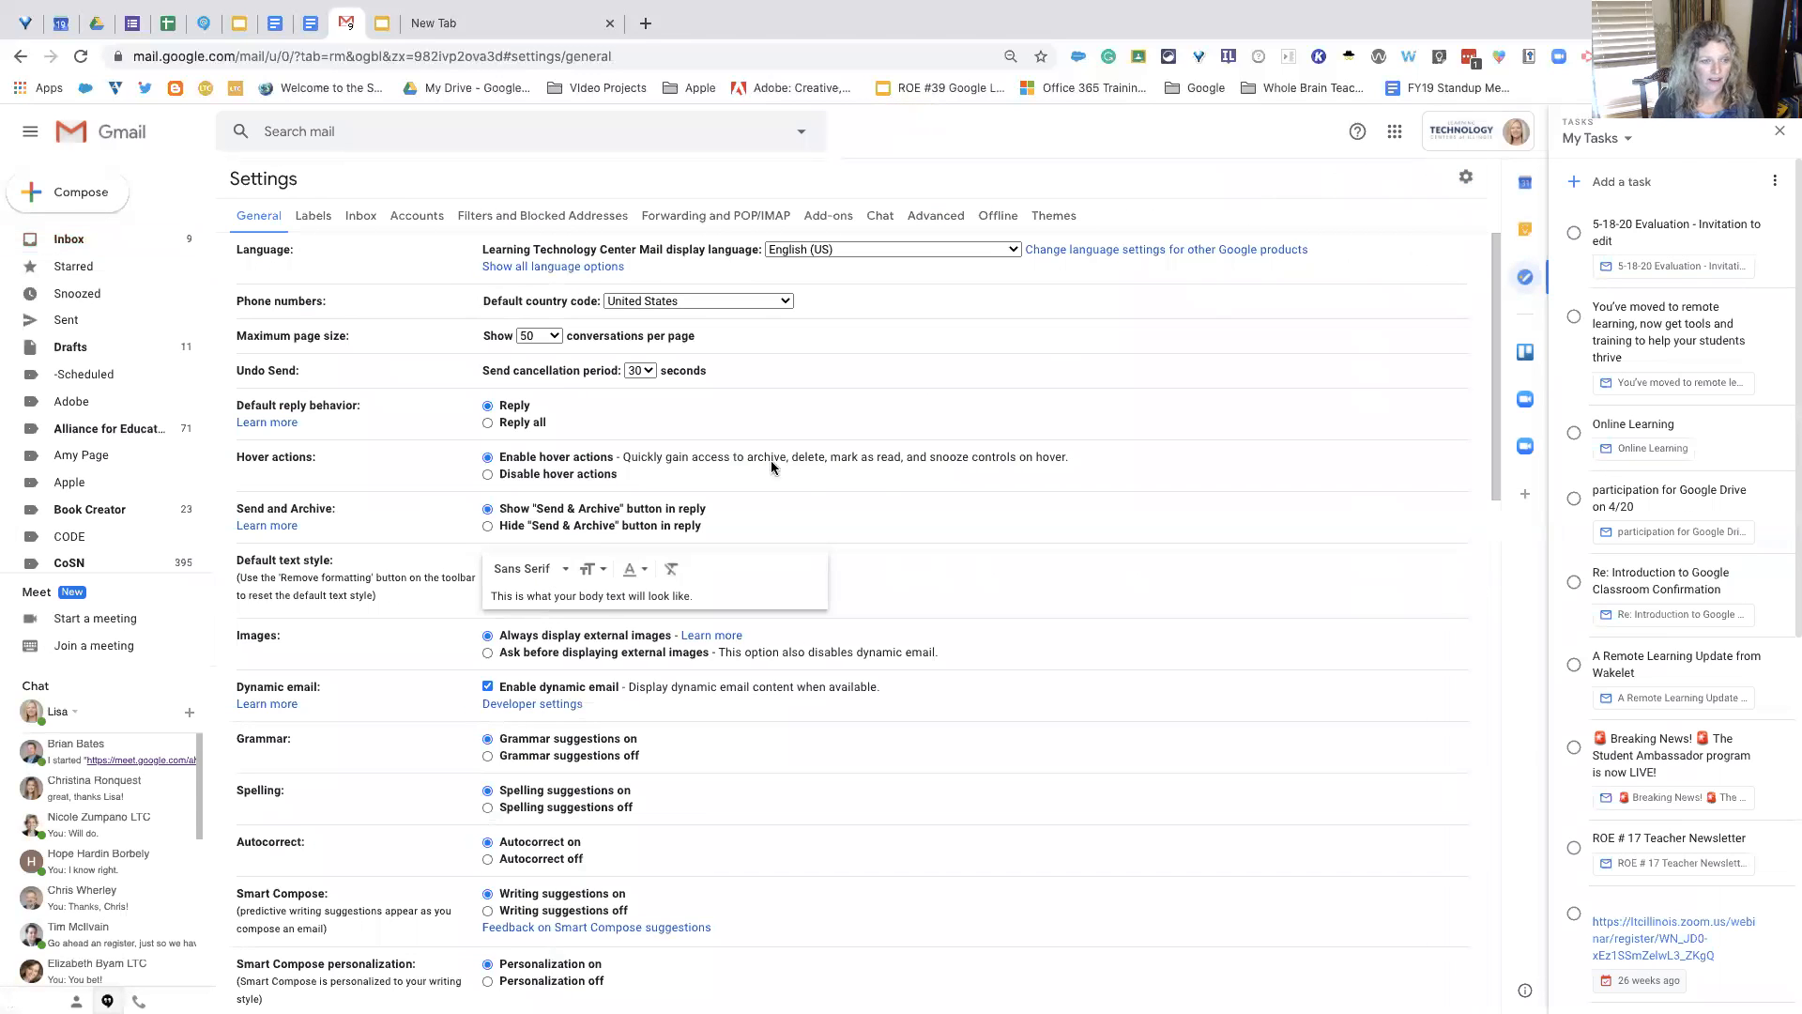
scroll(651, 558, down, 1)
scroll(652, 558, down, 5)
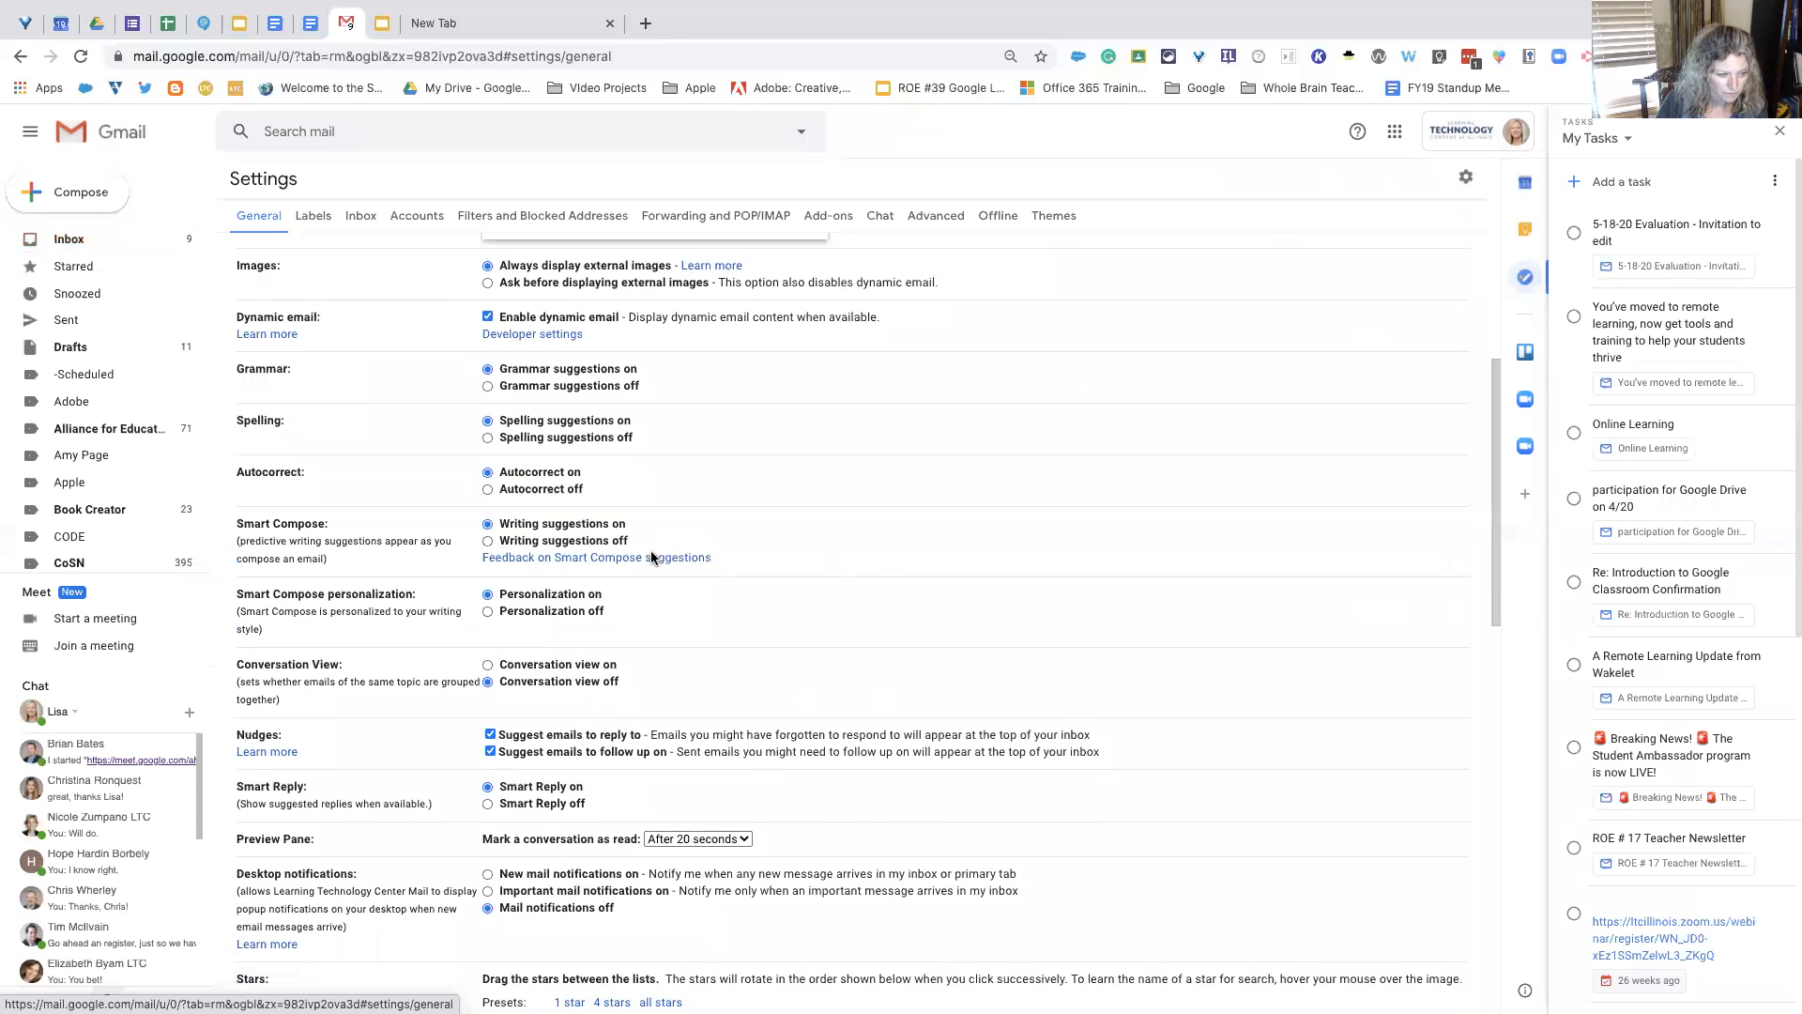
click(487, 586)
scroll(488, 576, down, 5)
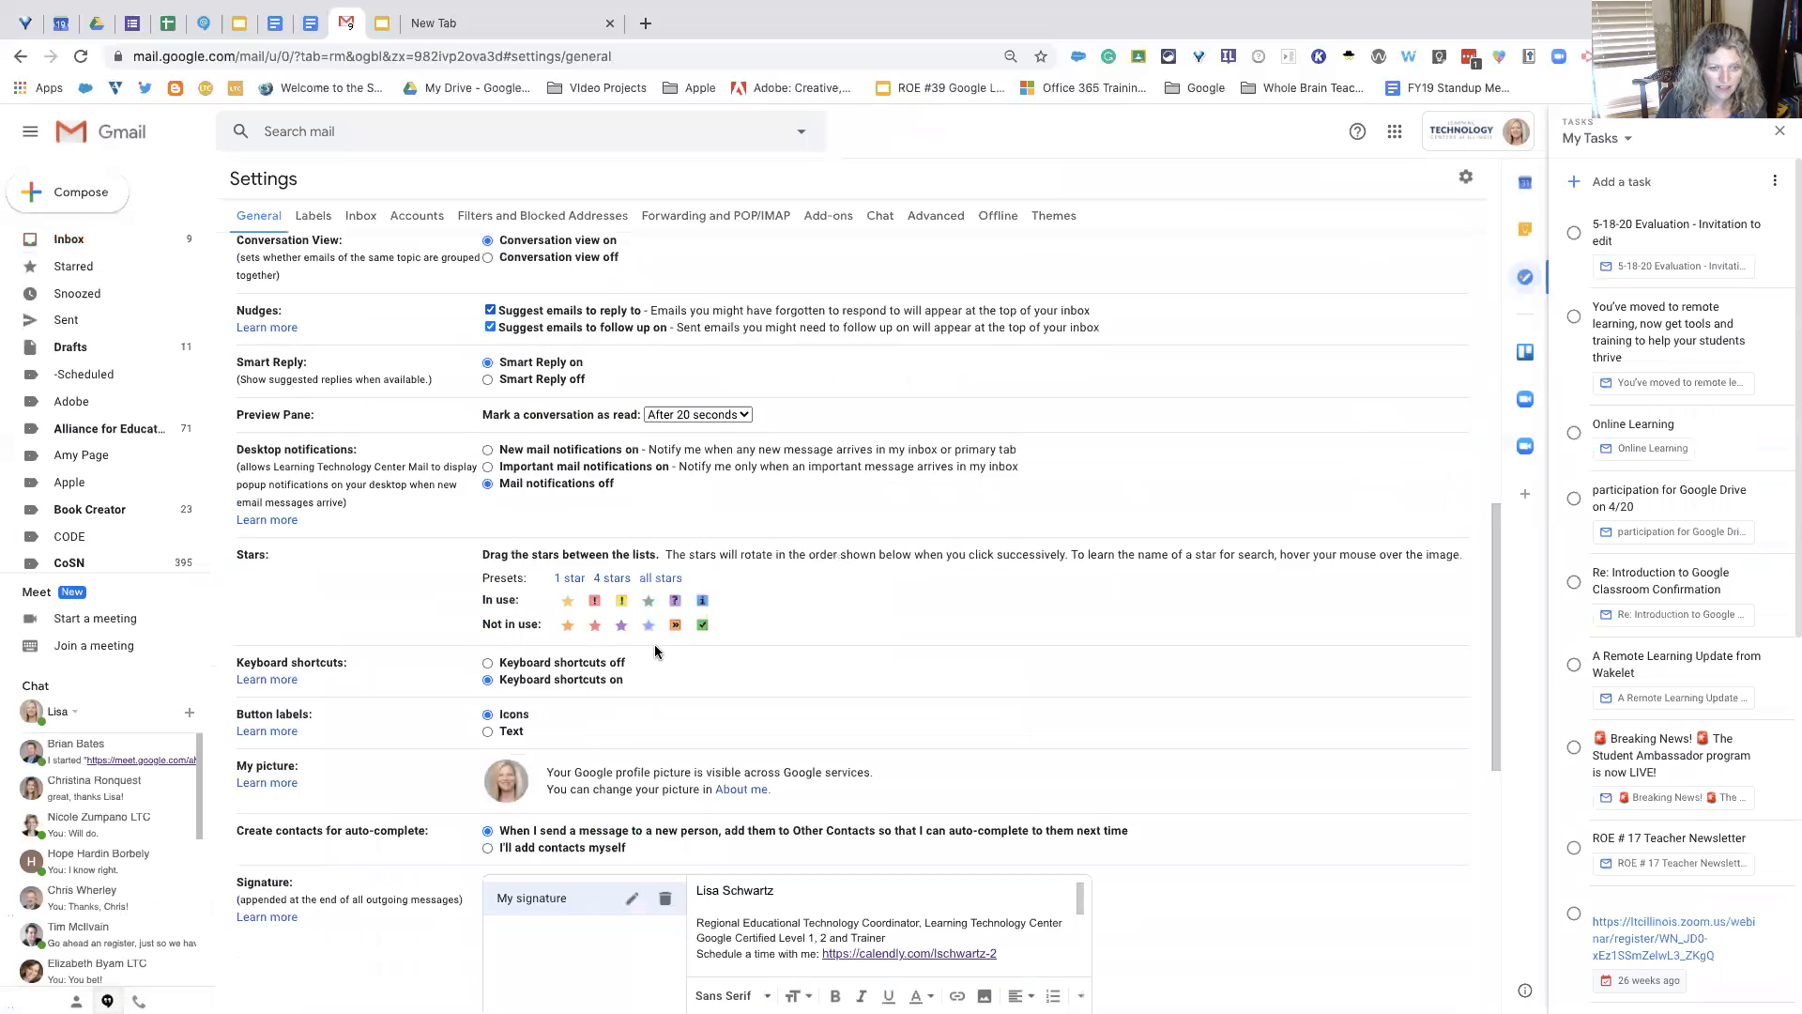
scroll(481, 597, down, 5)
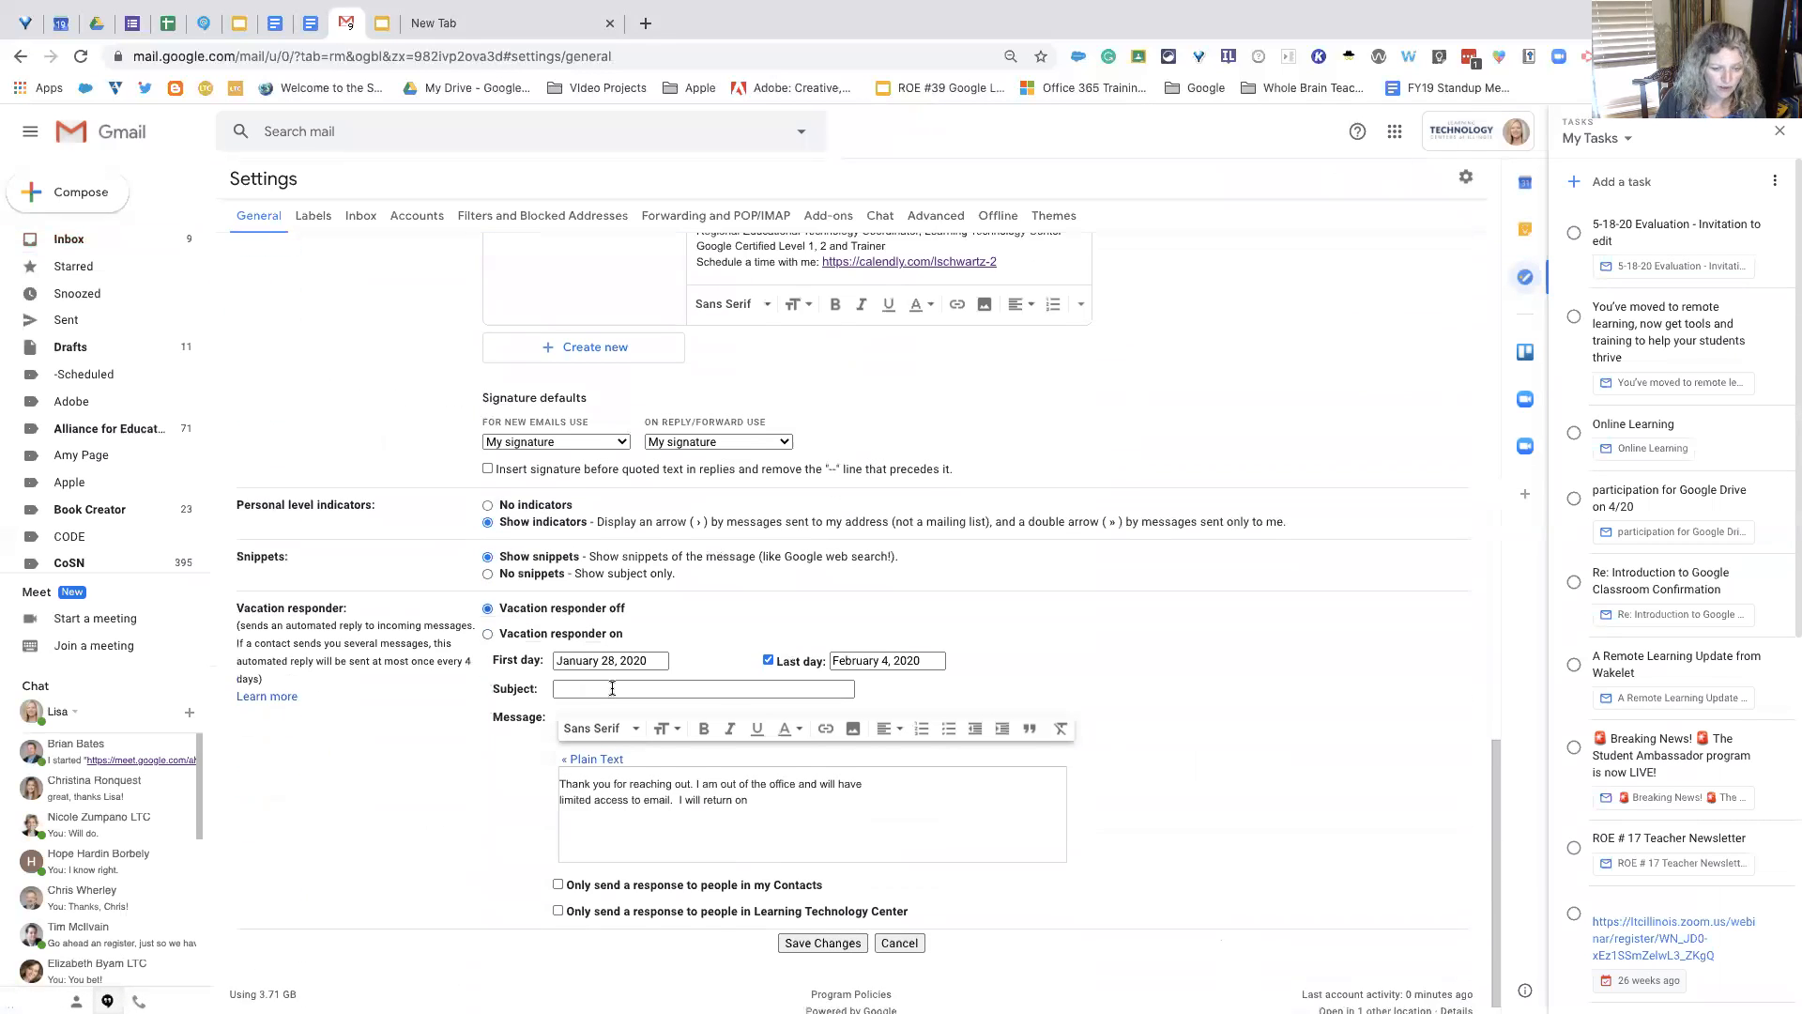
click(801, 925)
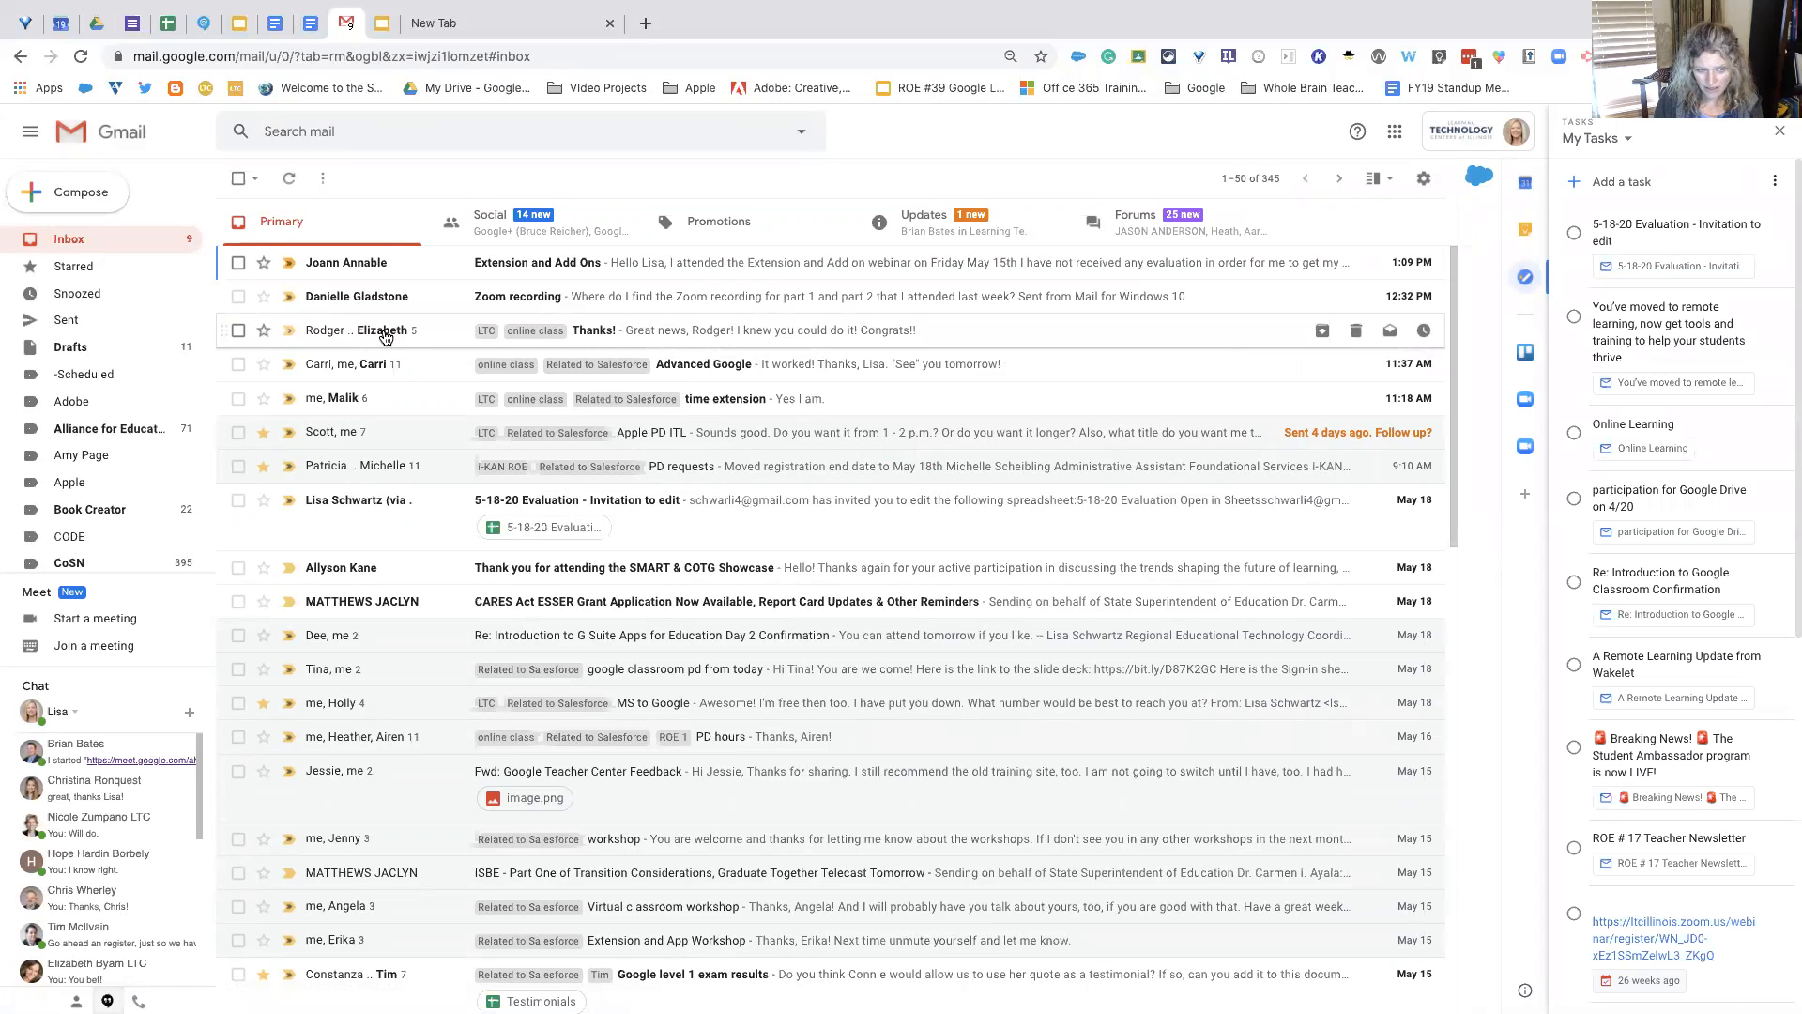
Step: Look through the inbox to examine how replies are grouped into conversations, including the conversation count
mouse_move(389, 339)
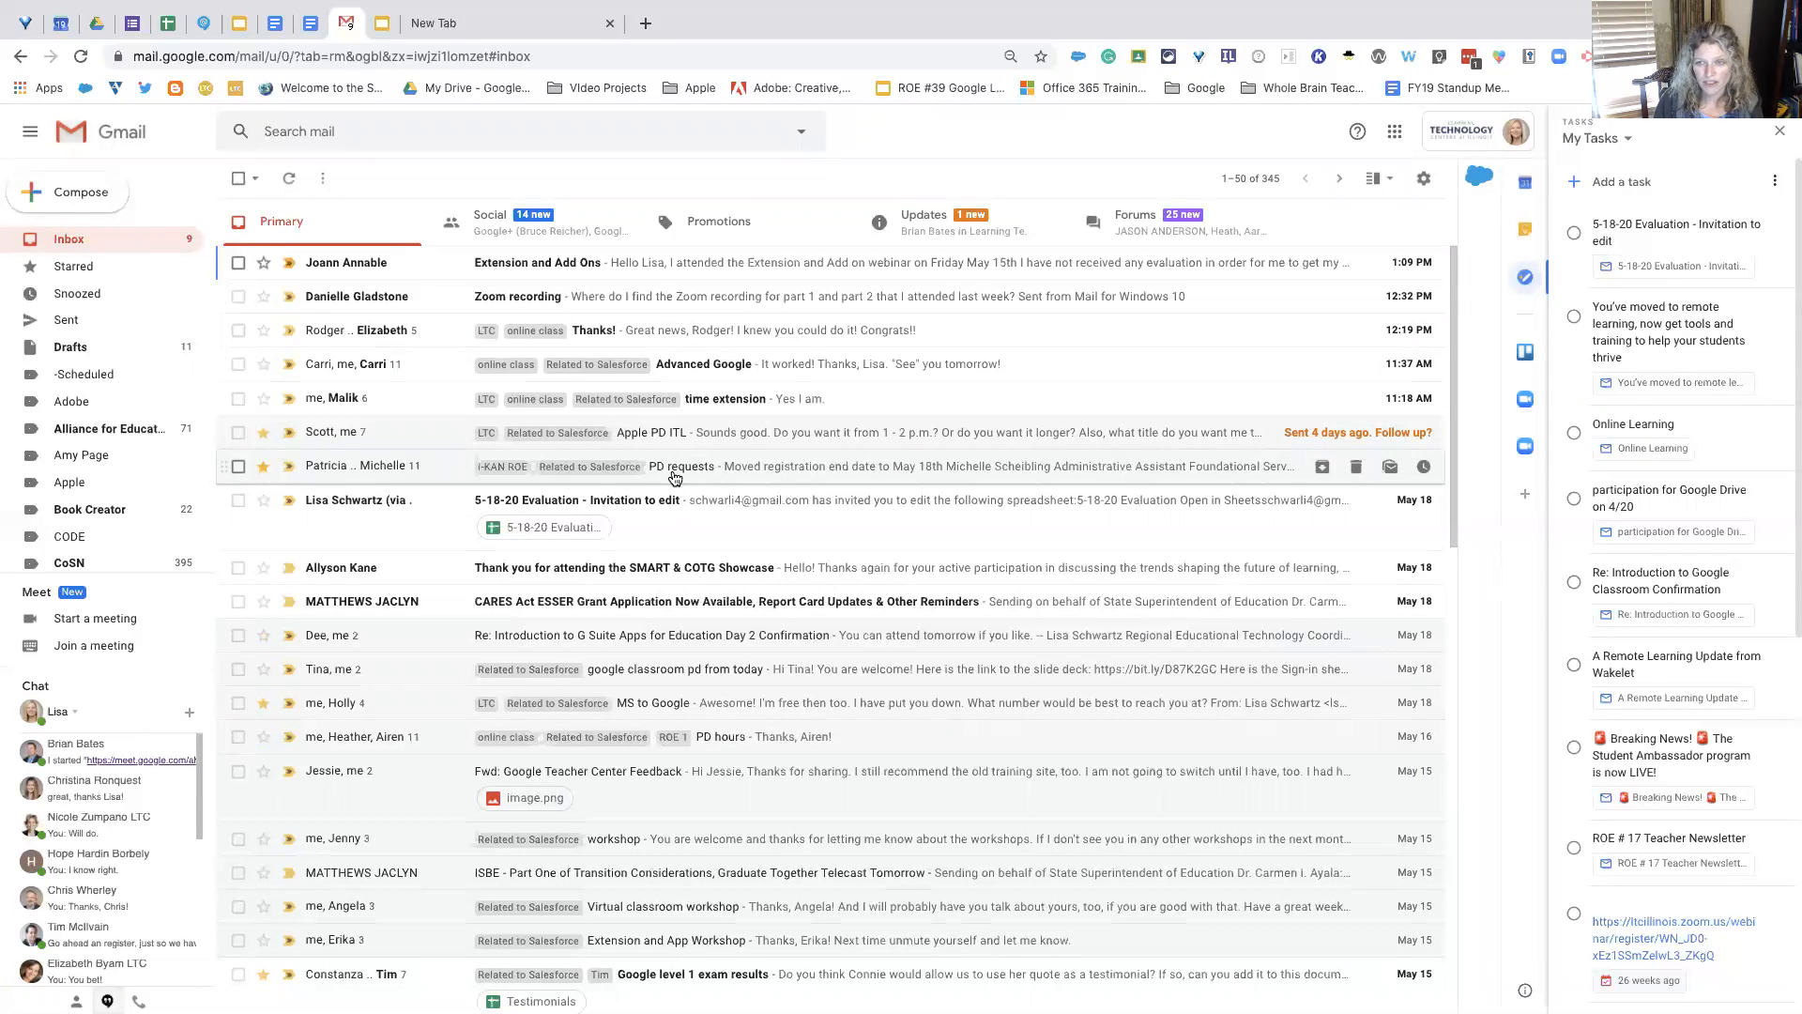
click(1268, 184)
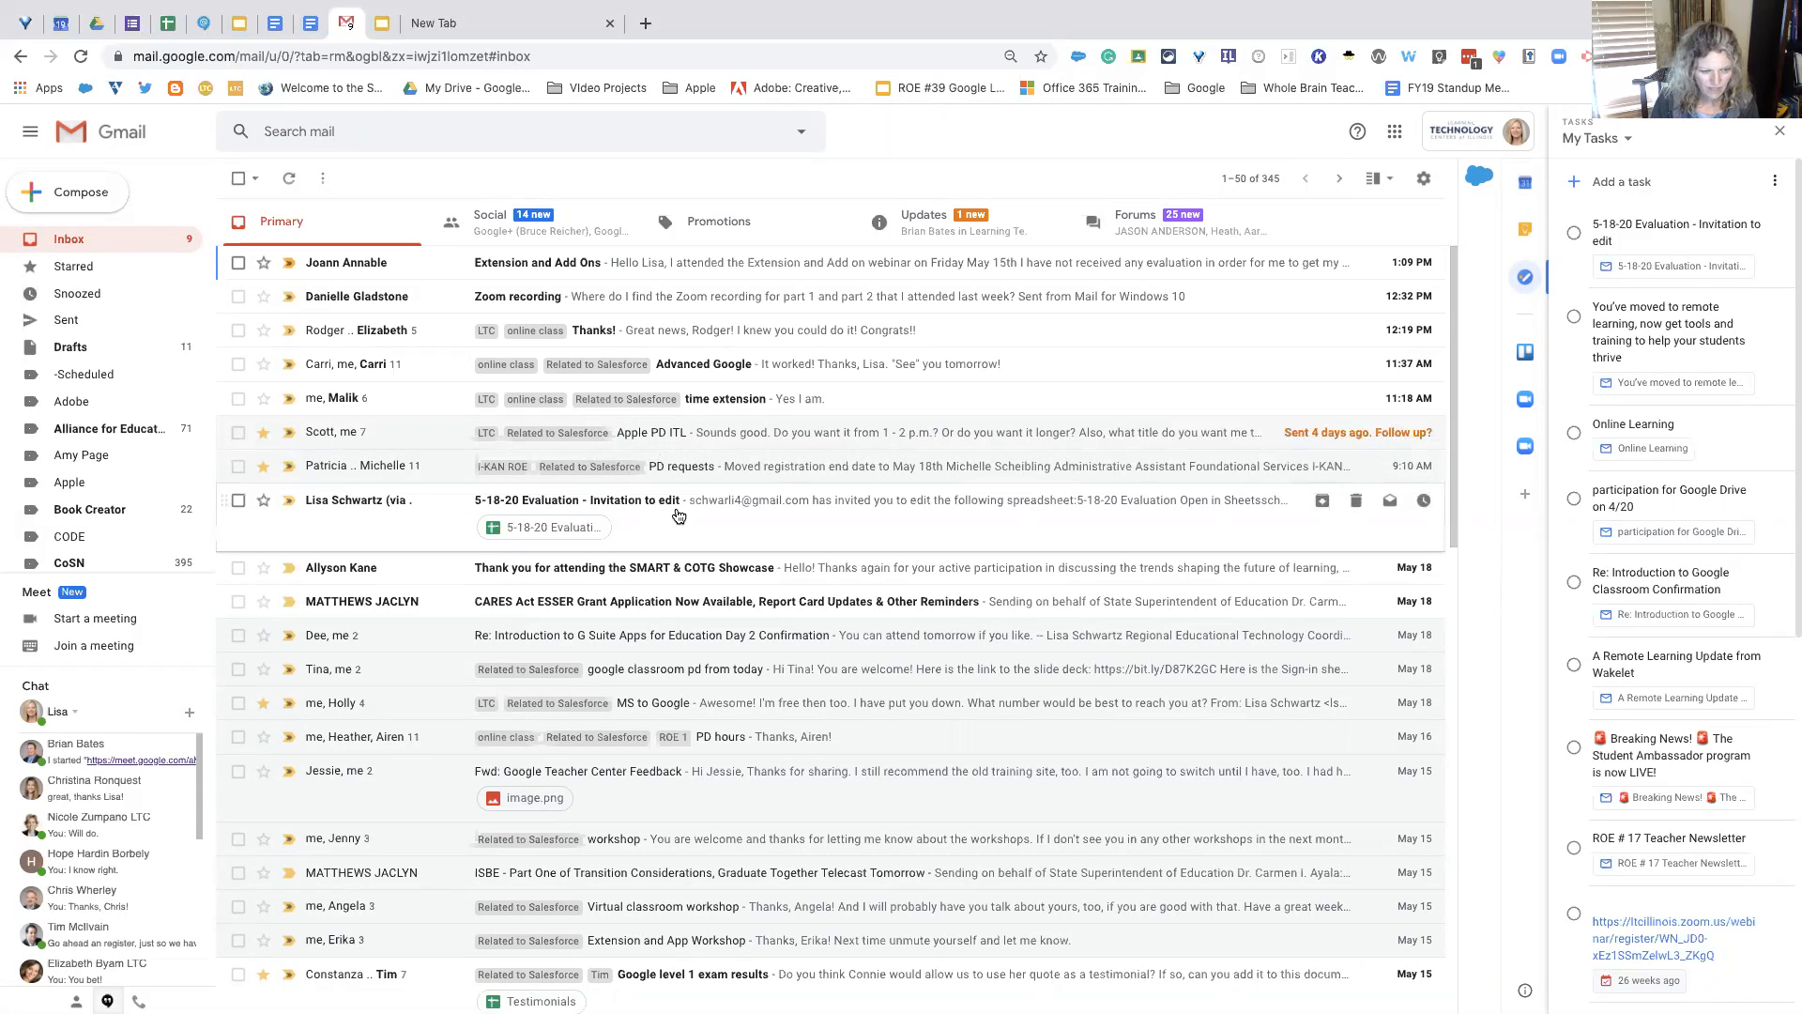
scroll(679, 515, down, 3)
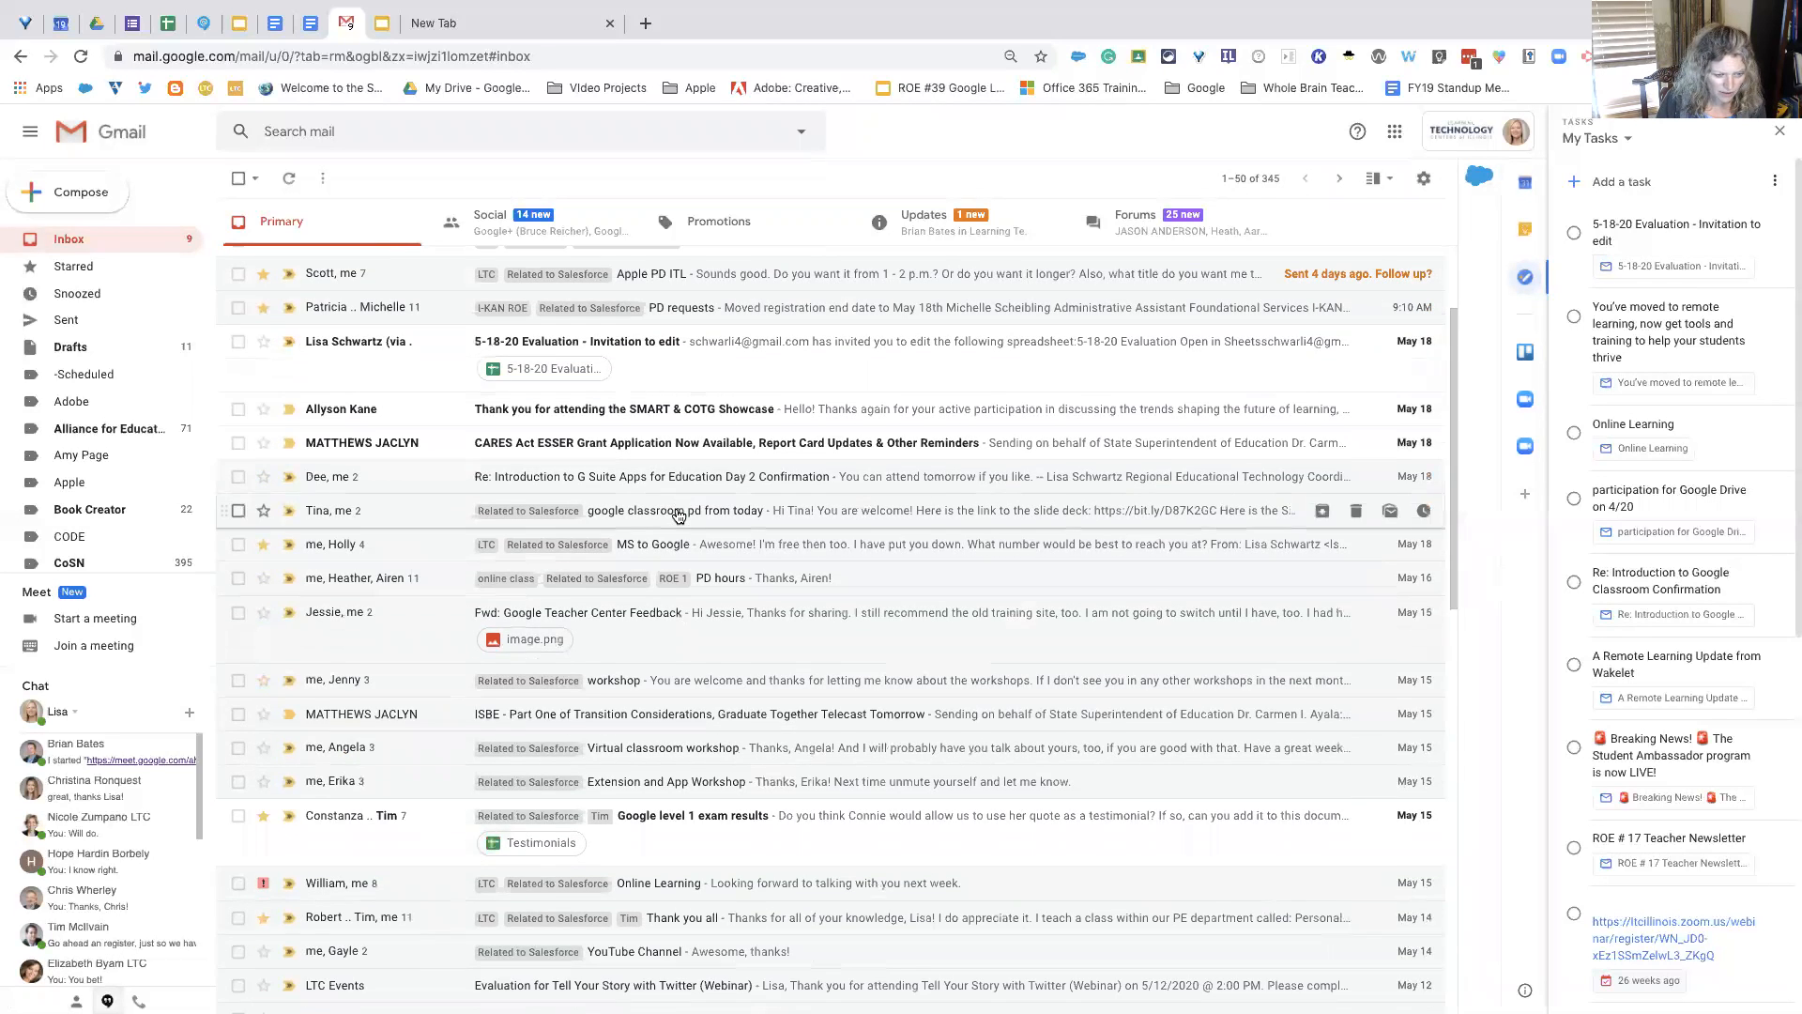
scroll(679, 516, down, 3)
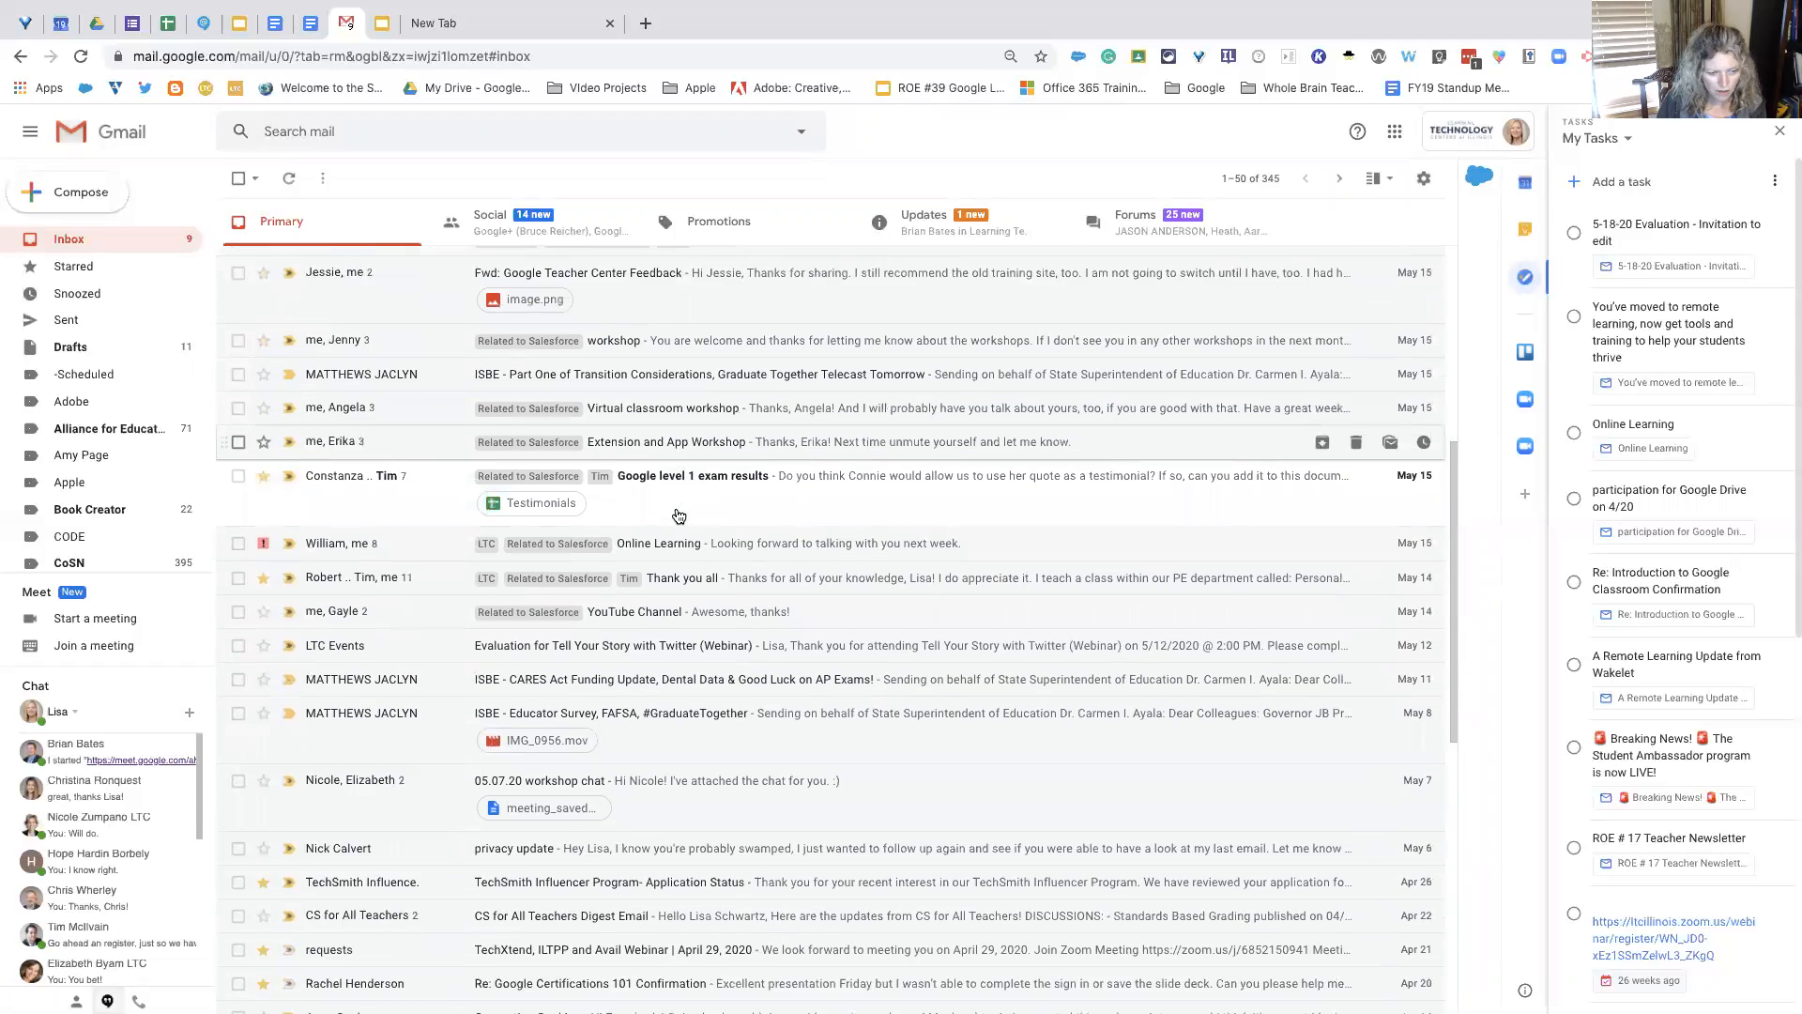
Step: Reopen the general settings and review the options for Nudges, Smart Reply, the preview pane and desktop notifications
scroll(678, 515, up, 6)
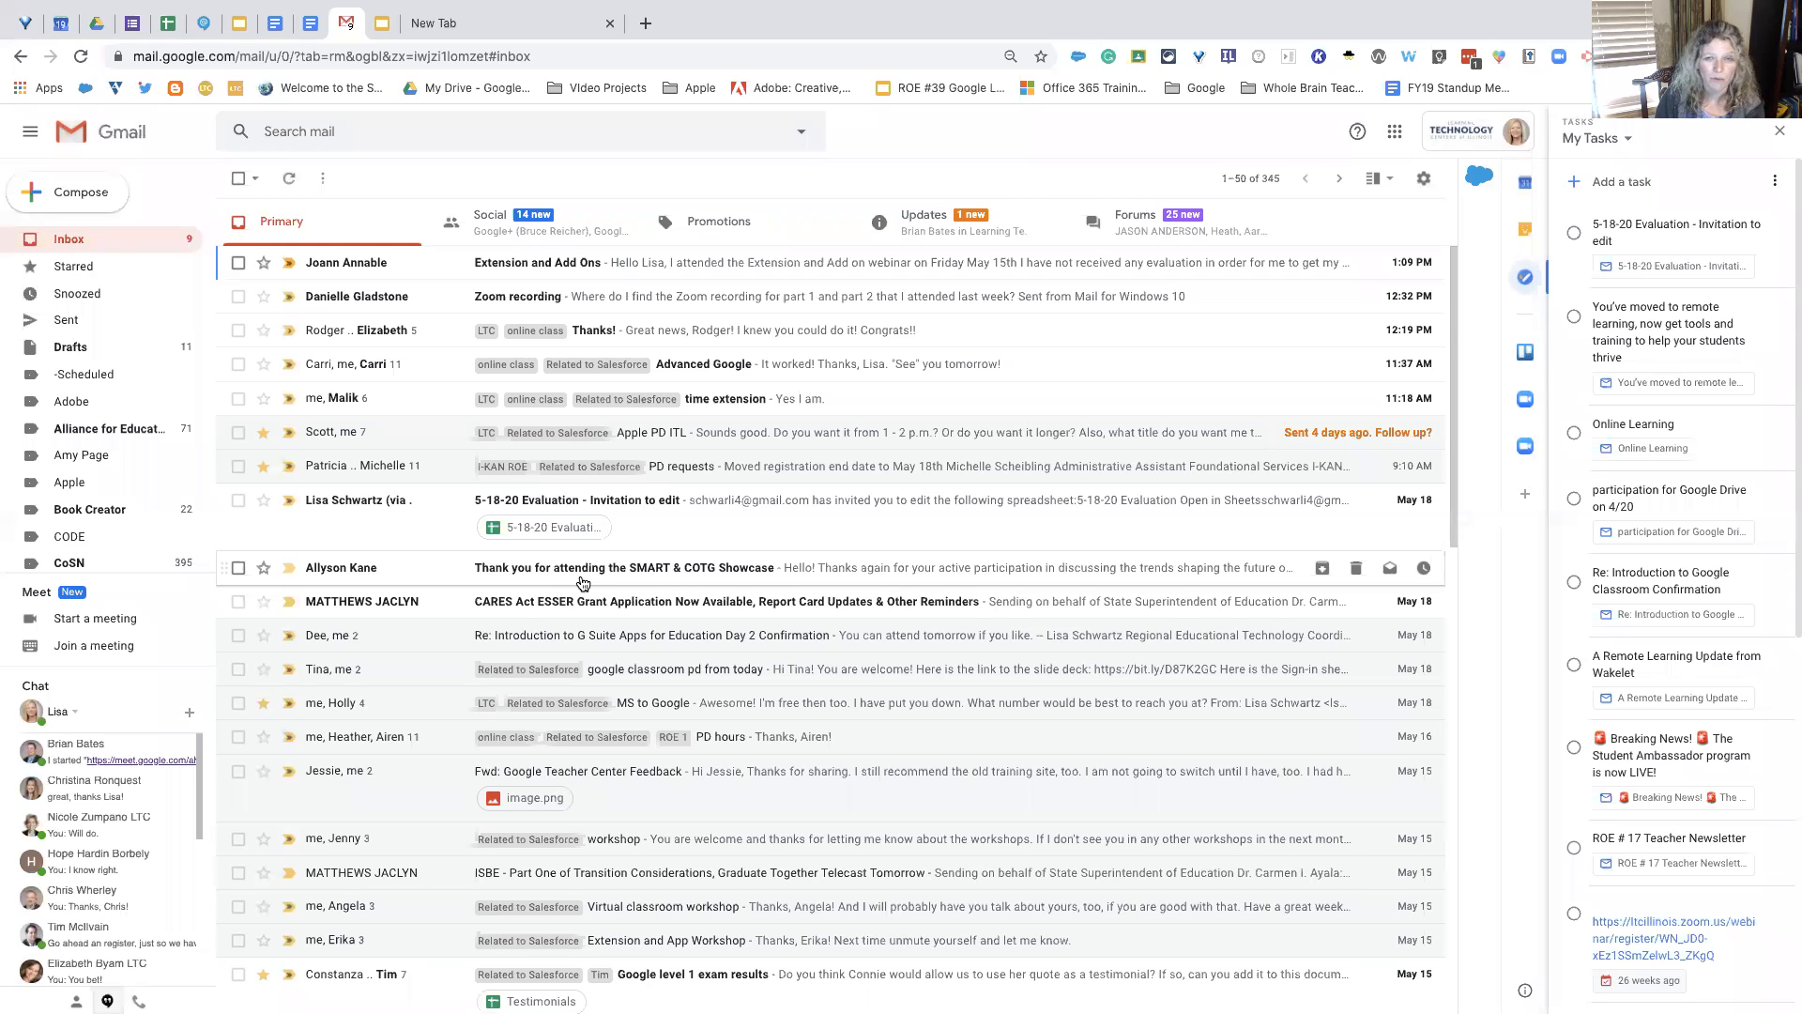
click(1424, 181)
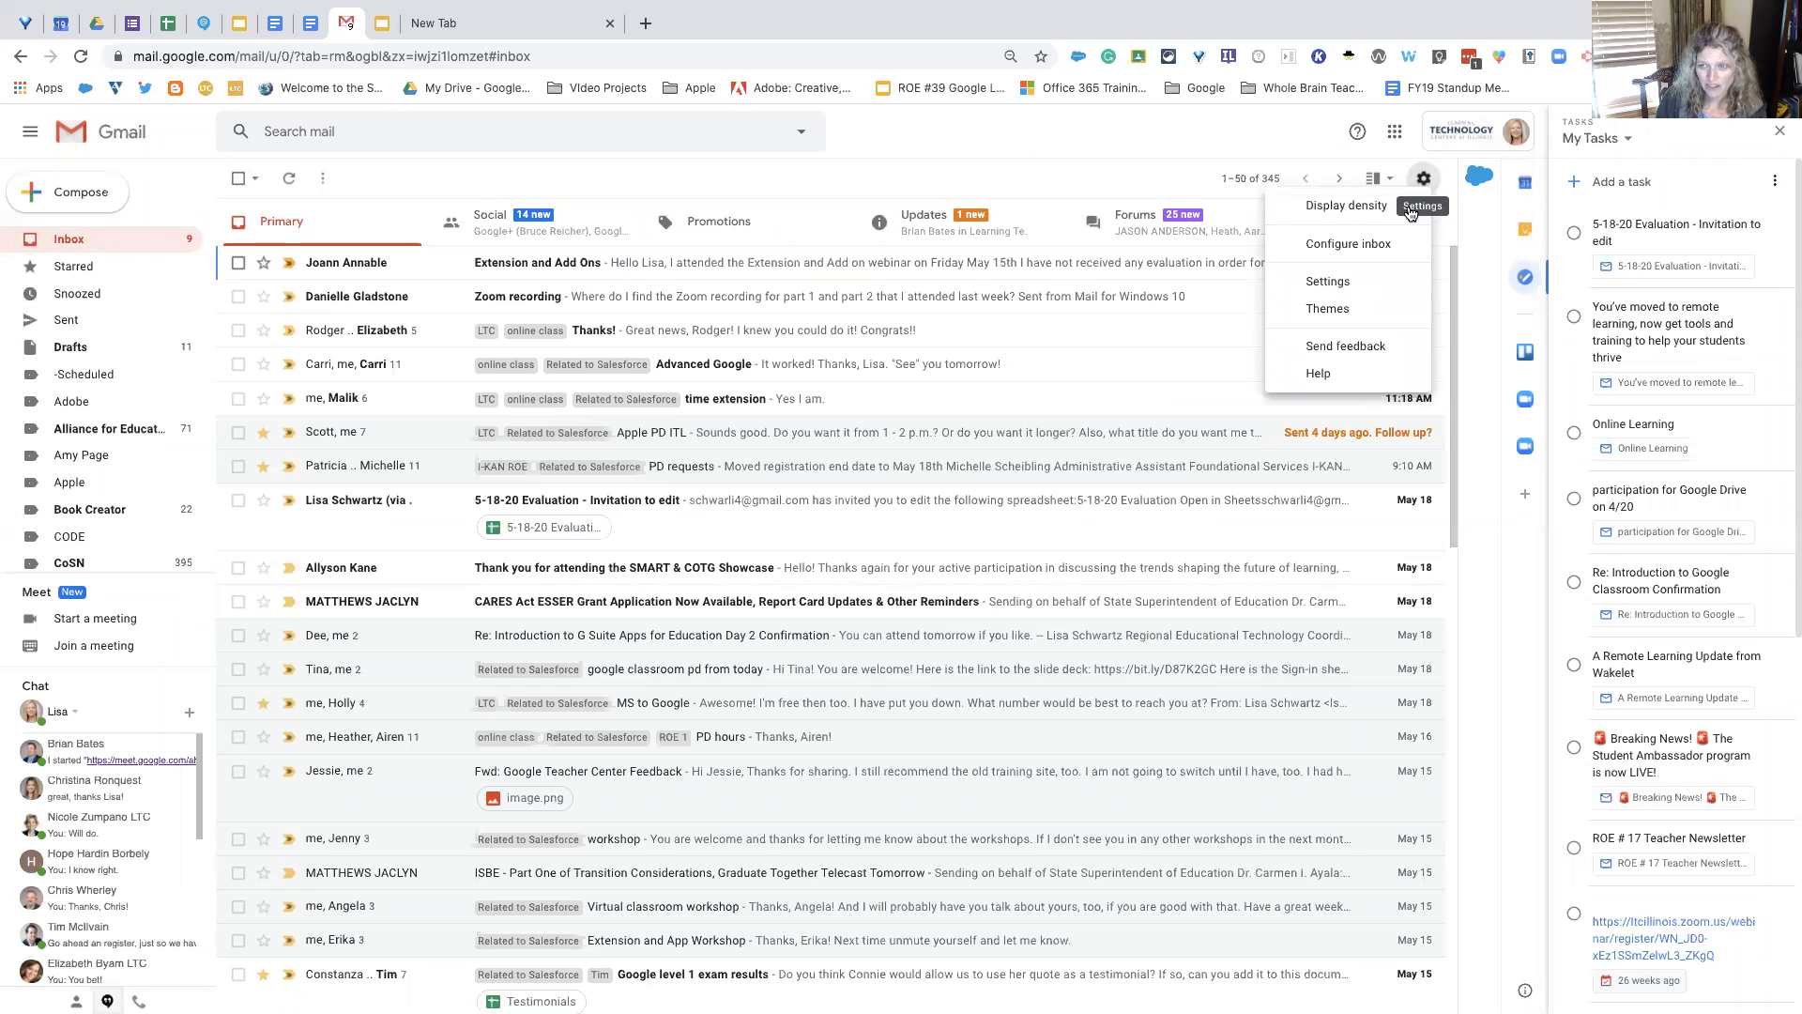
click(1372, 277)
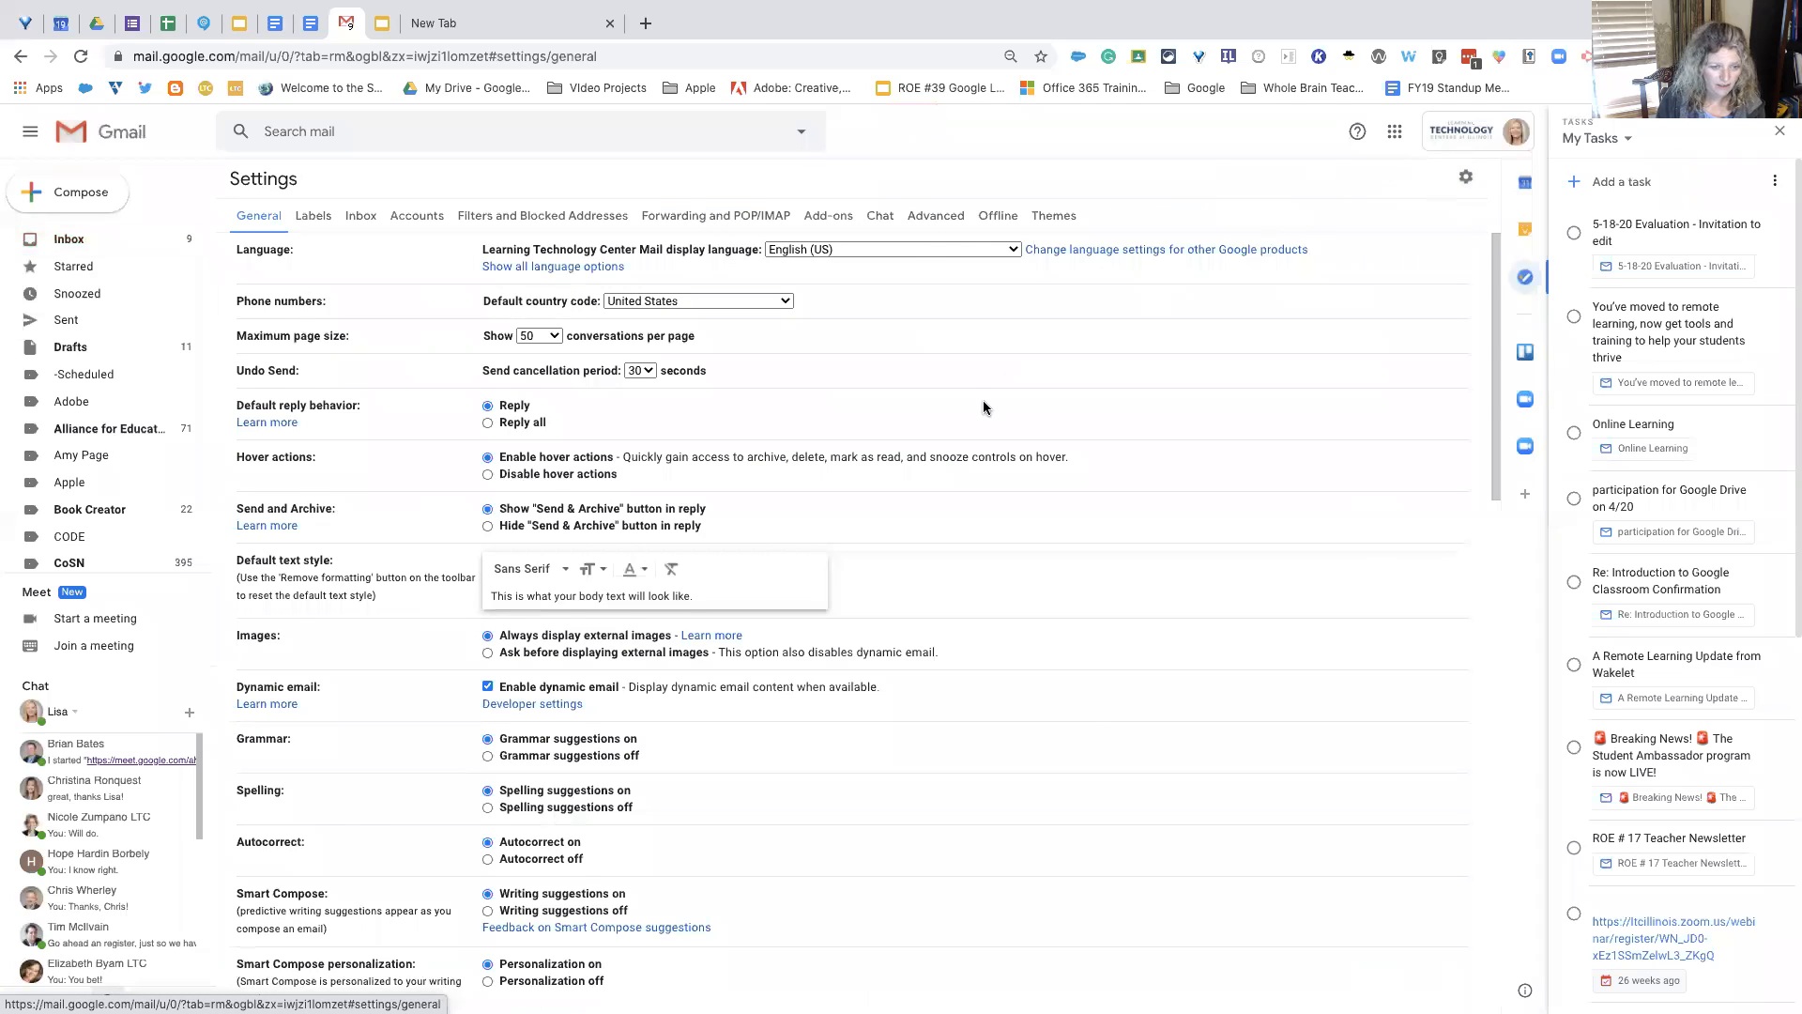
scroll(983, 408, down, 6)
scroll(978, 402, down, 2)
scroll(977, 402, up, 3)
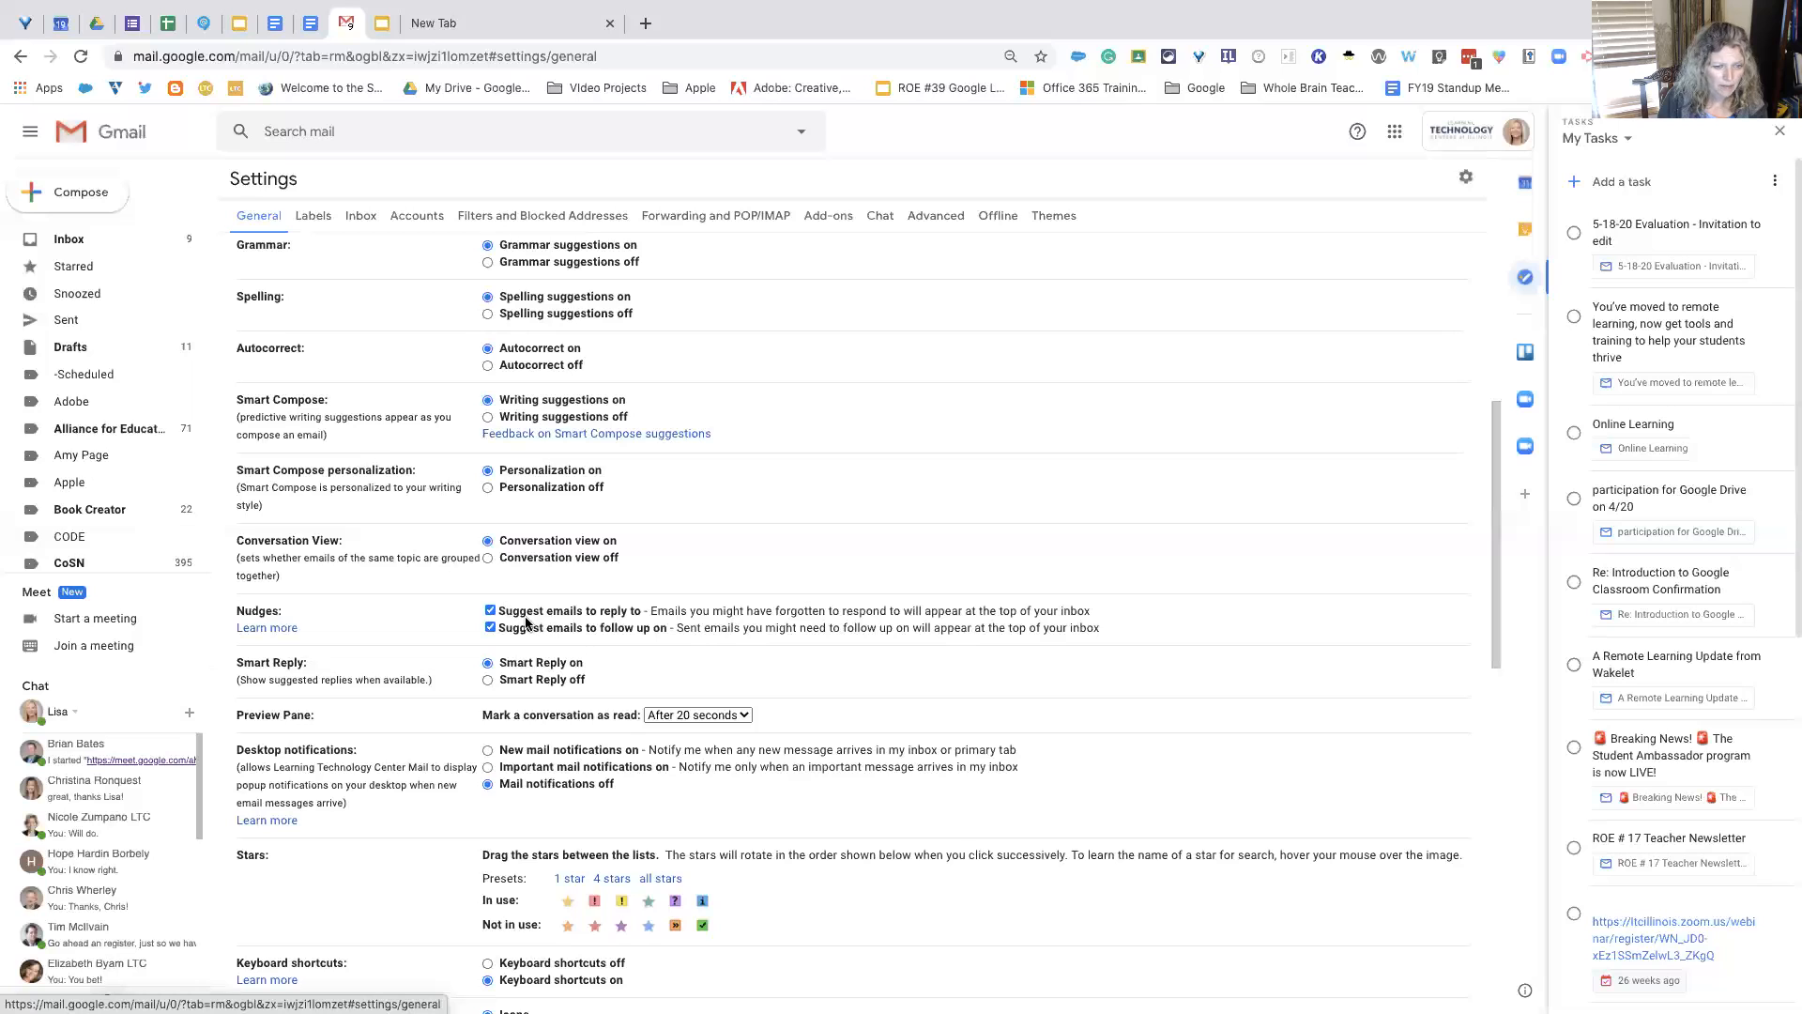
click(489, 627)
scroll(420, 611, down, 1)
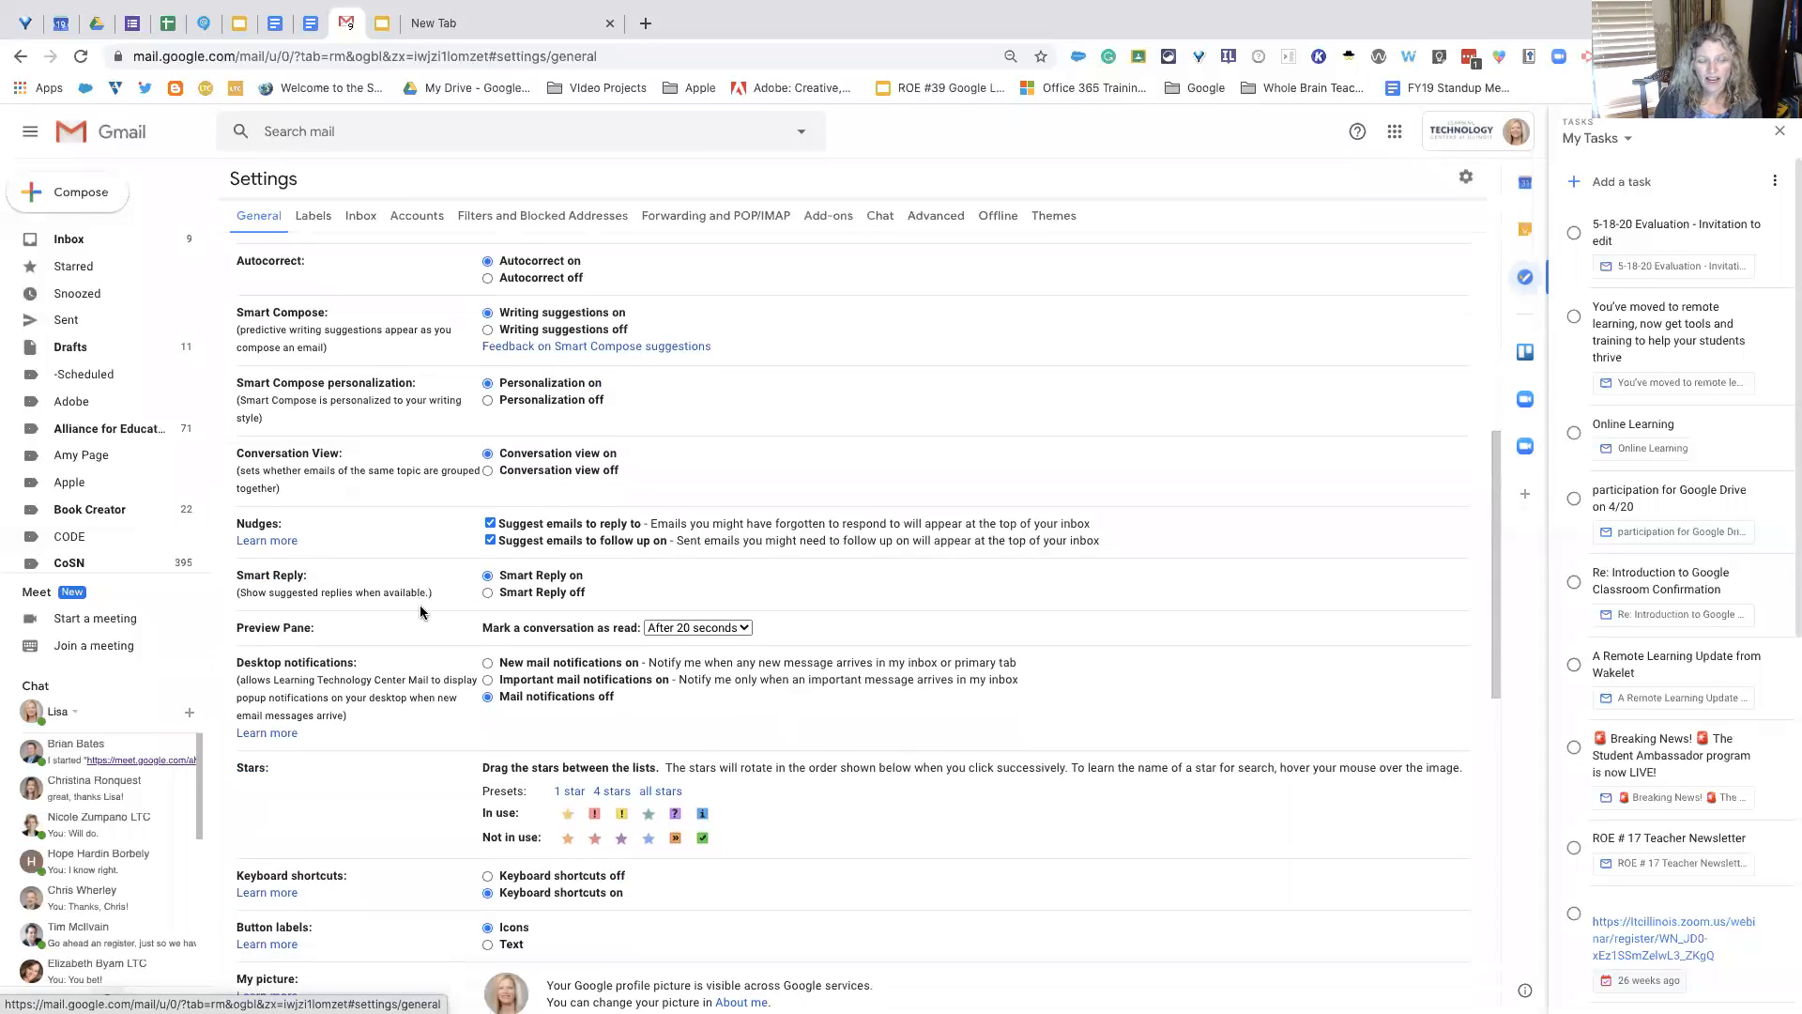
scroll(419, 611, down, 1)
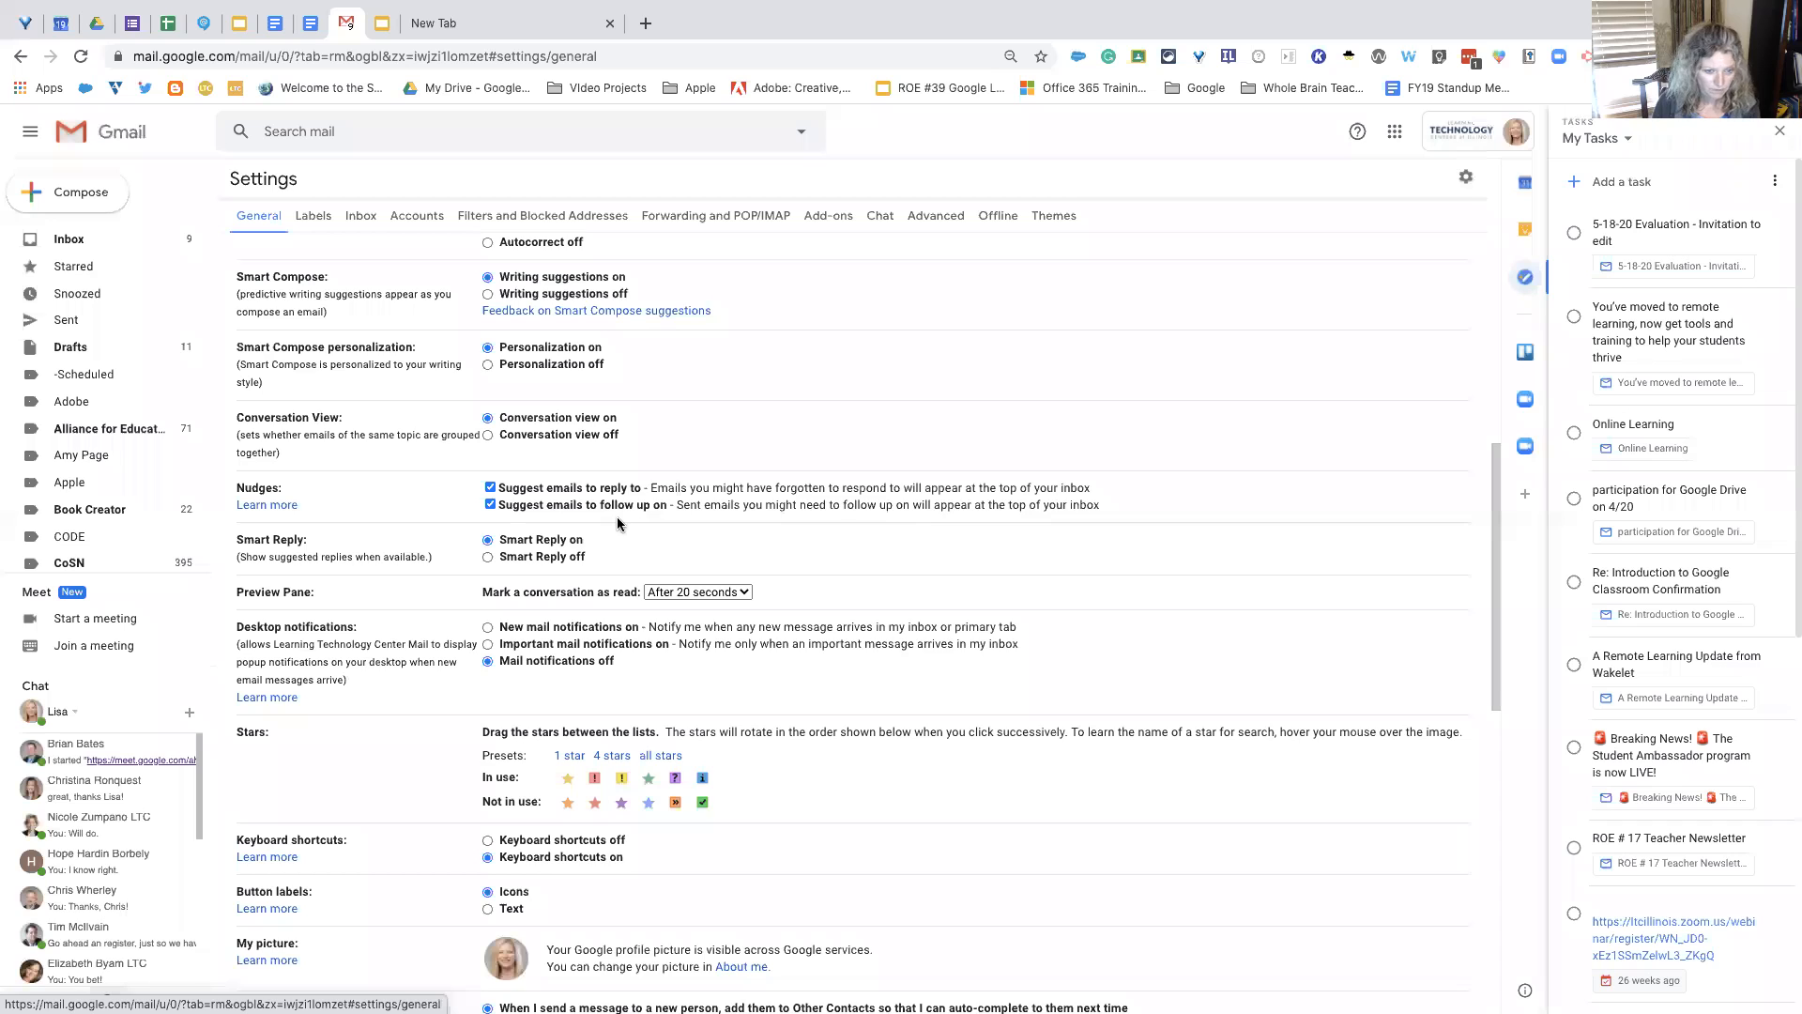
scroll(618, 523, down, 3)
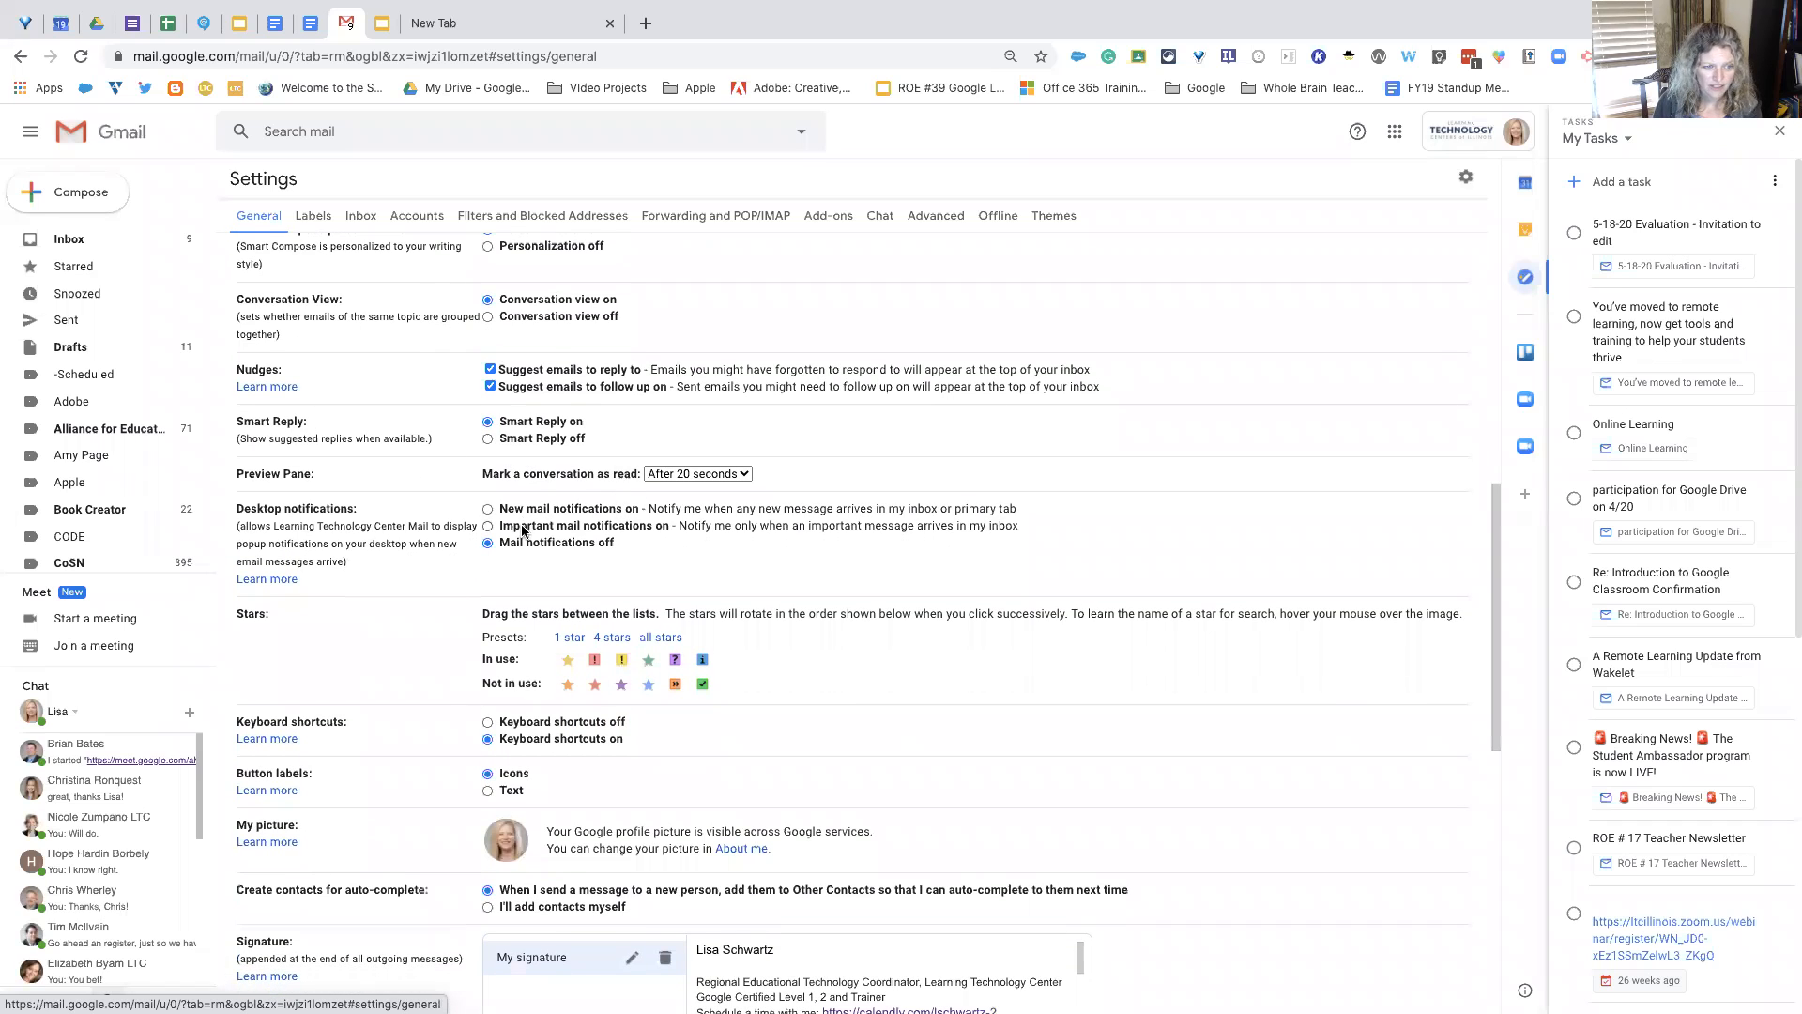
scroll(542, 545, down, 3)
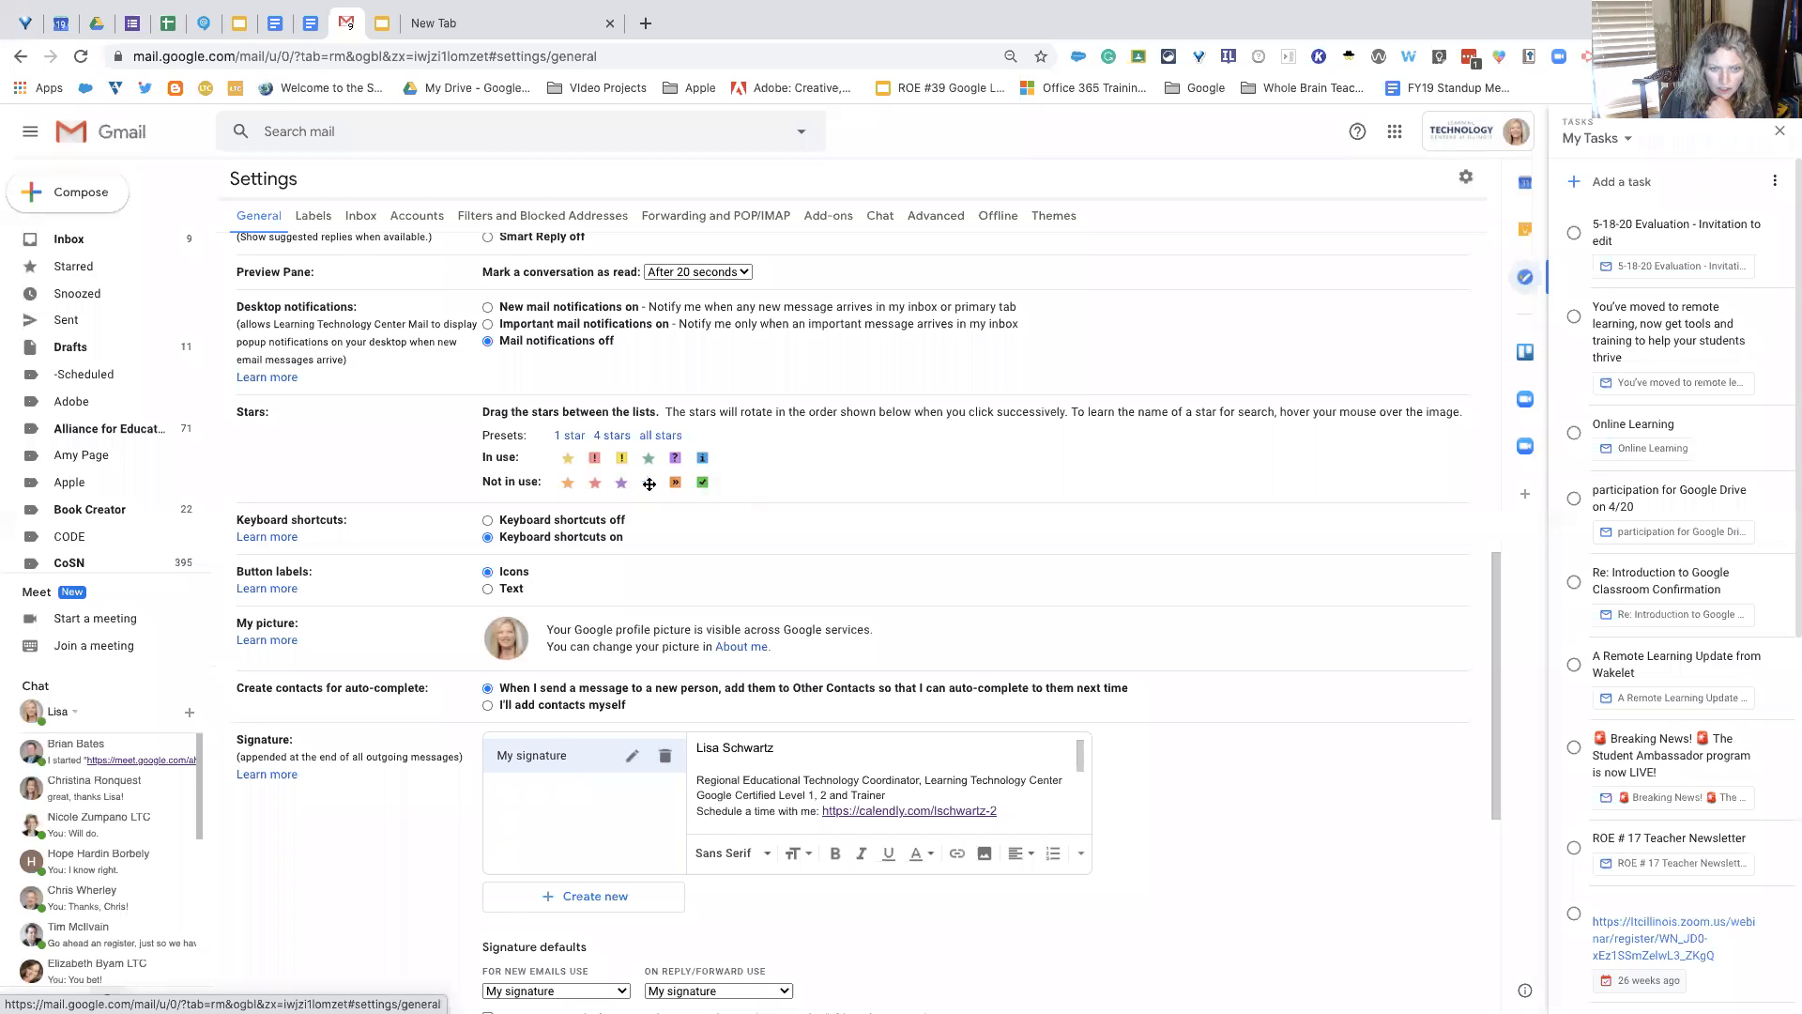
Step: Rearrange the stars: put the green check in use, take the blue info icon out of use and place the yellow exclamation mark last
drag(705, 484, 732, 460)
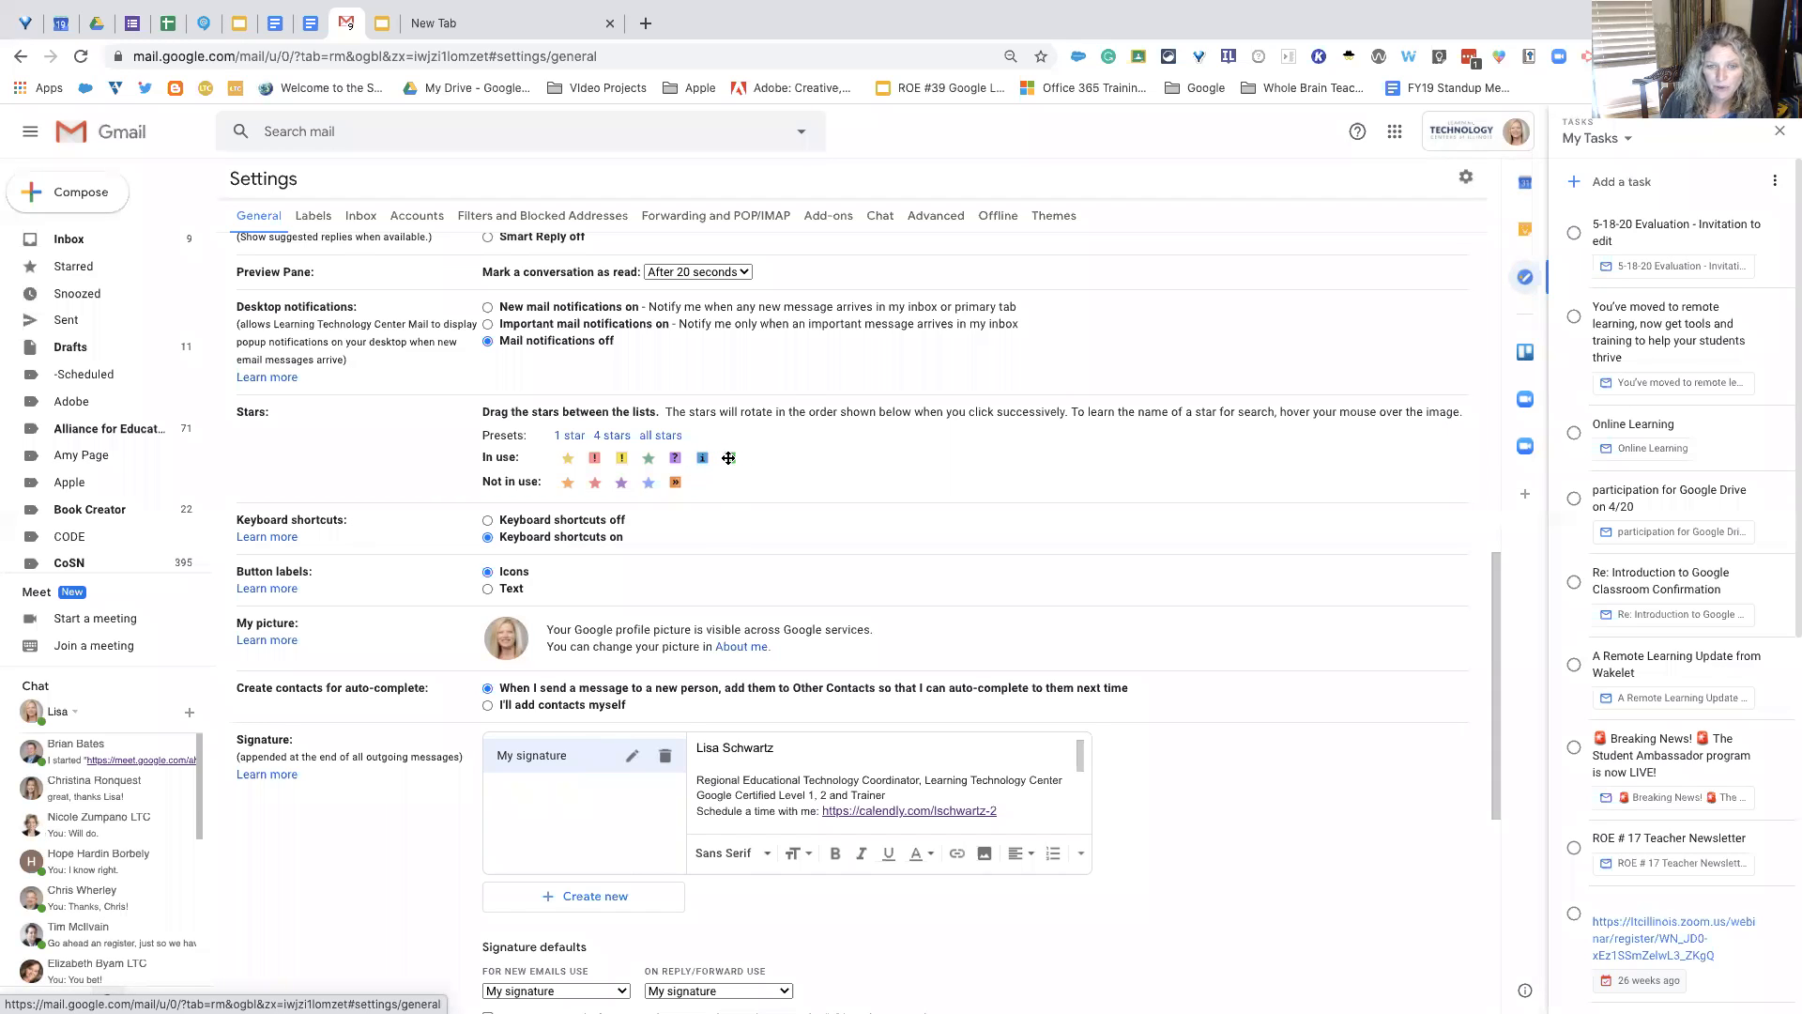
drag(704, 459, 705, 486)
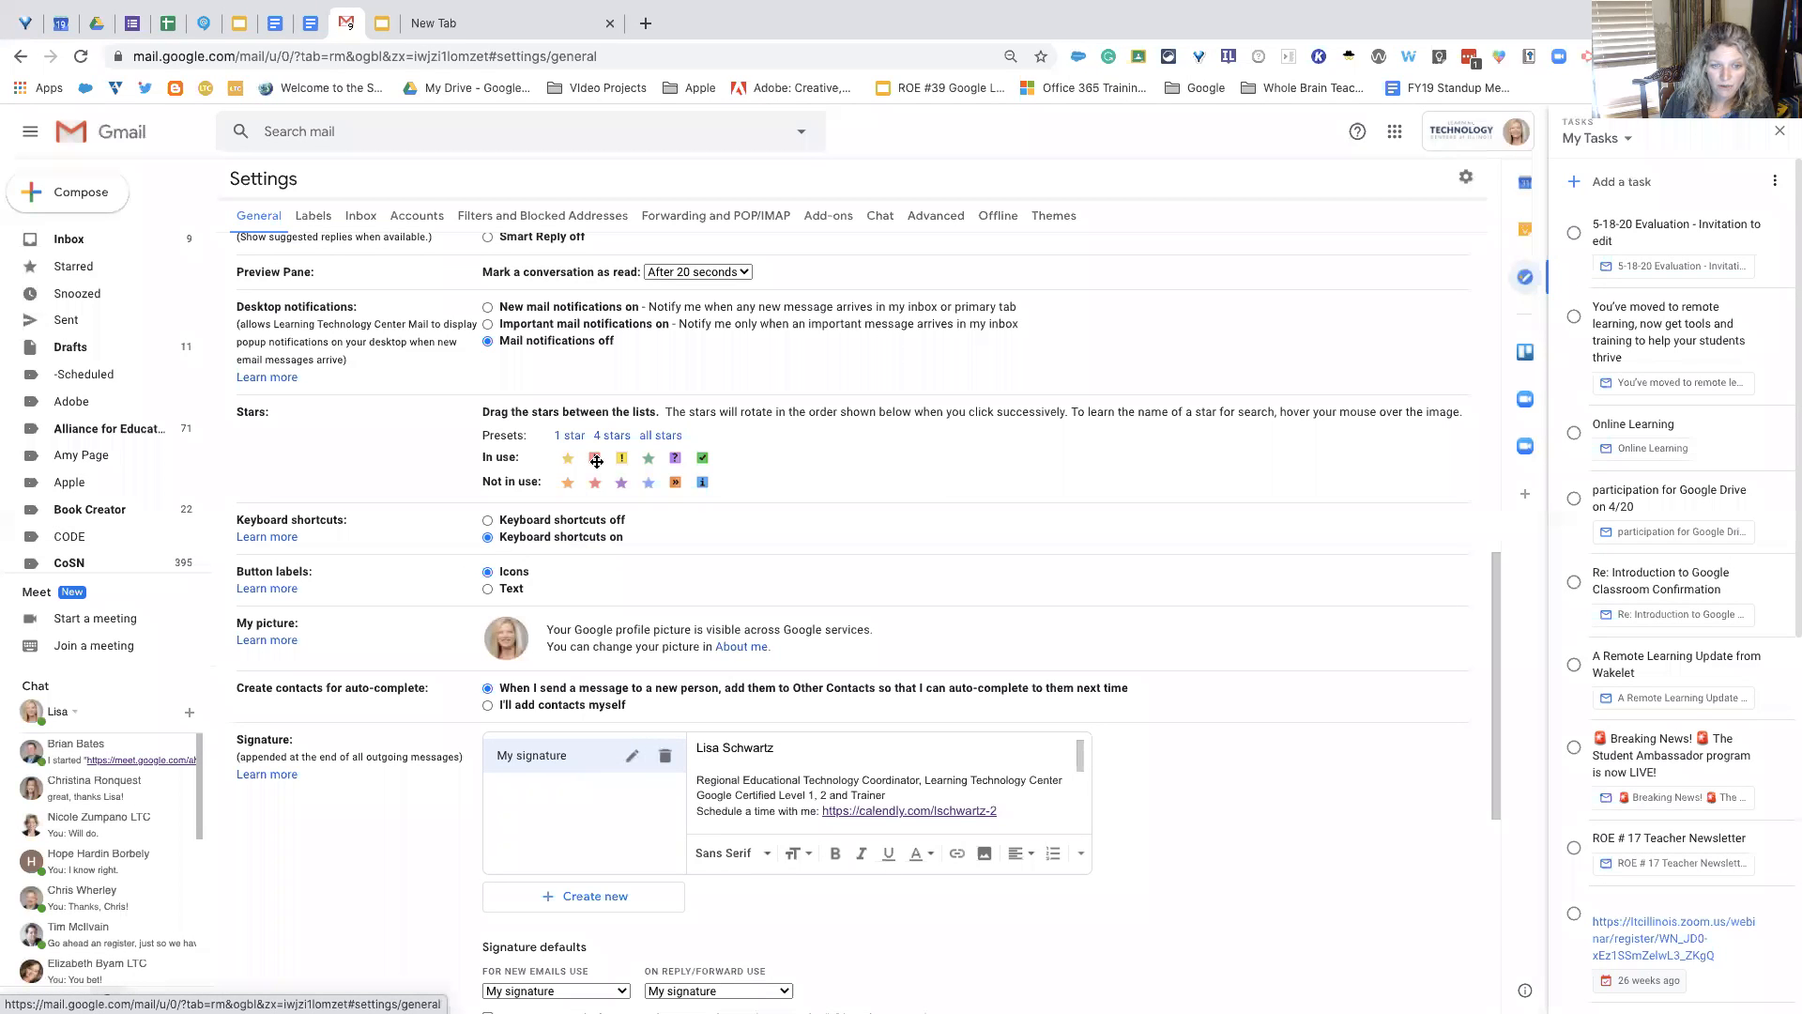
drag(624, 457, 711, 456)
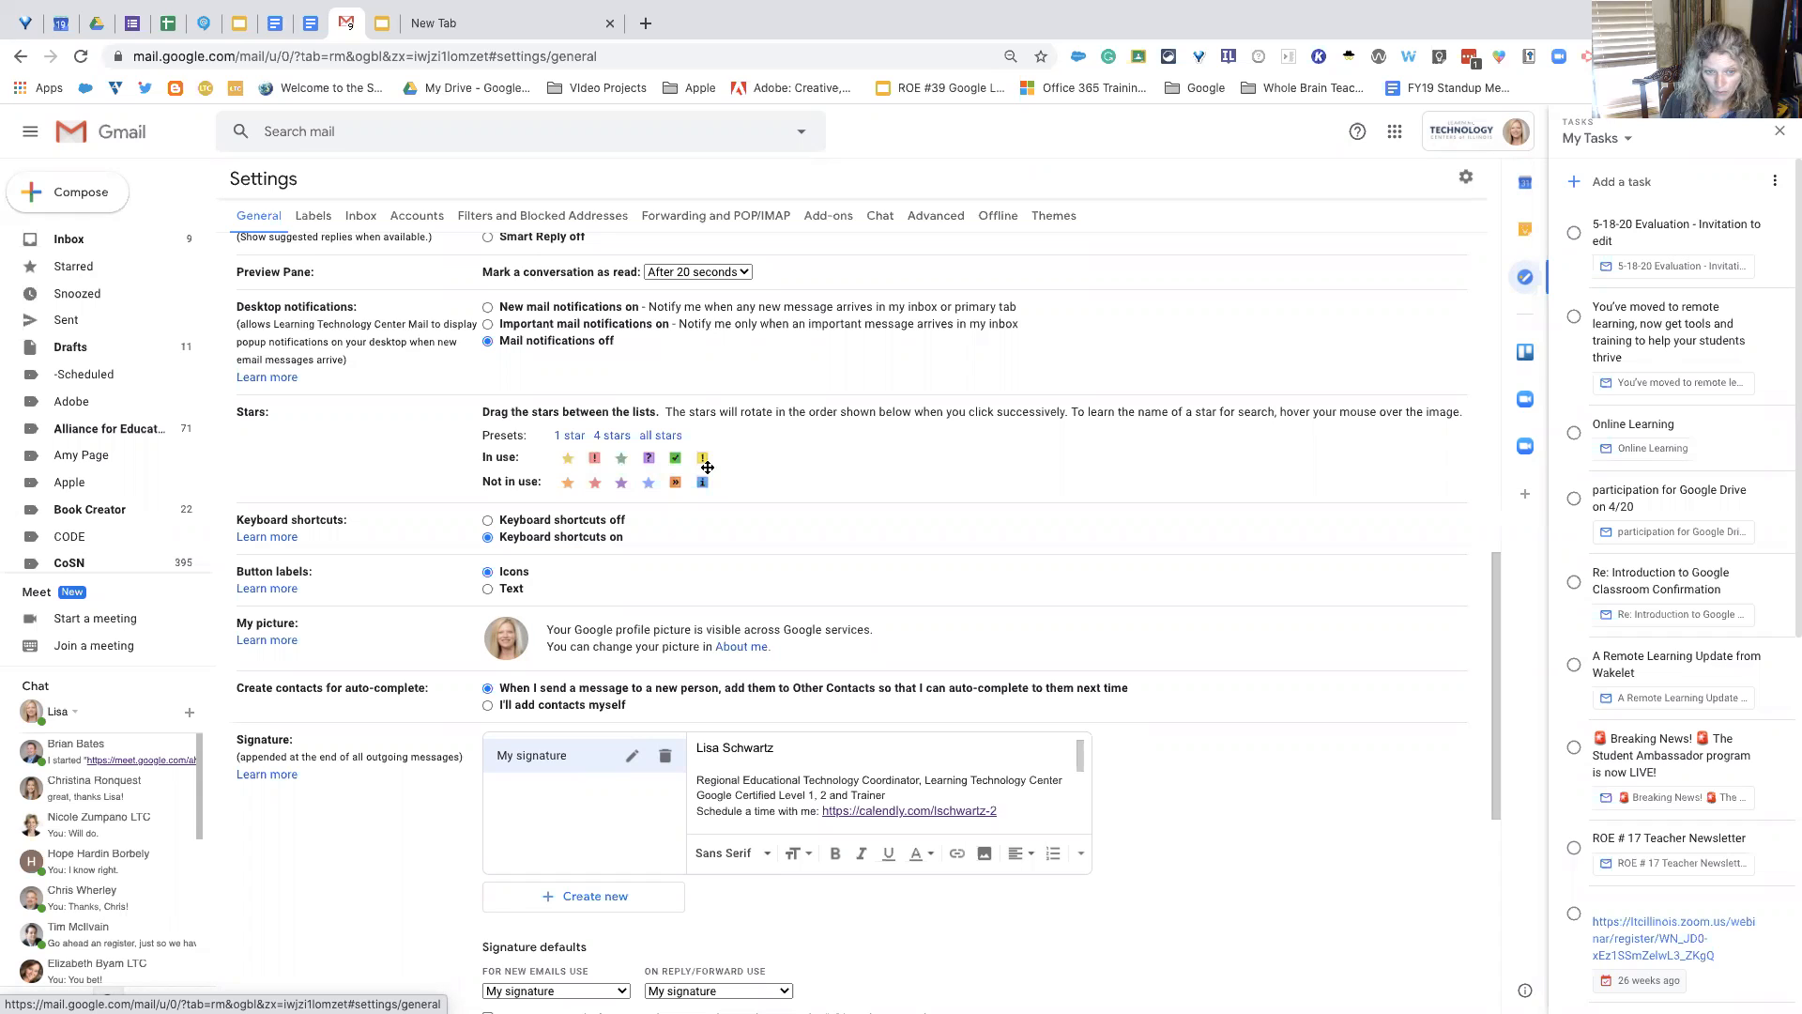
Step: Switch the vacation responder on and review its date range, message and recipient options
scroll(738, 496, down, 2)
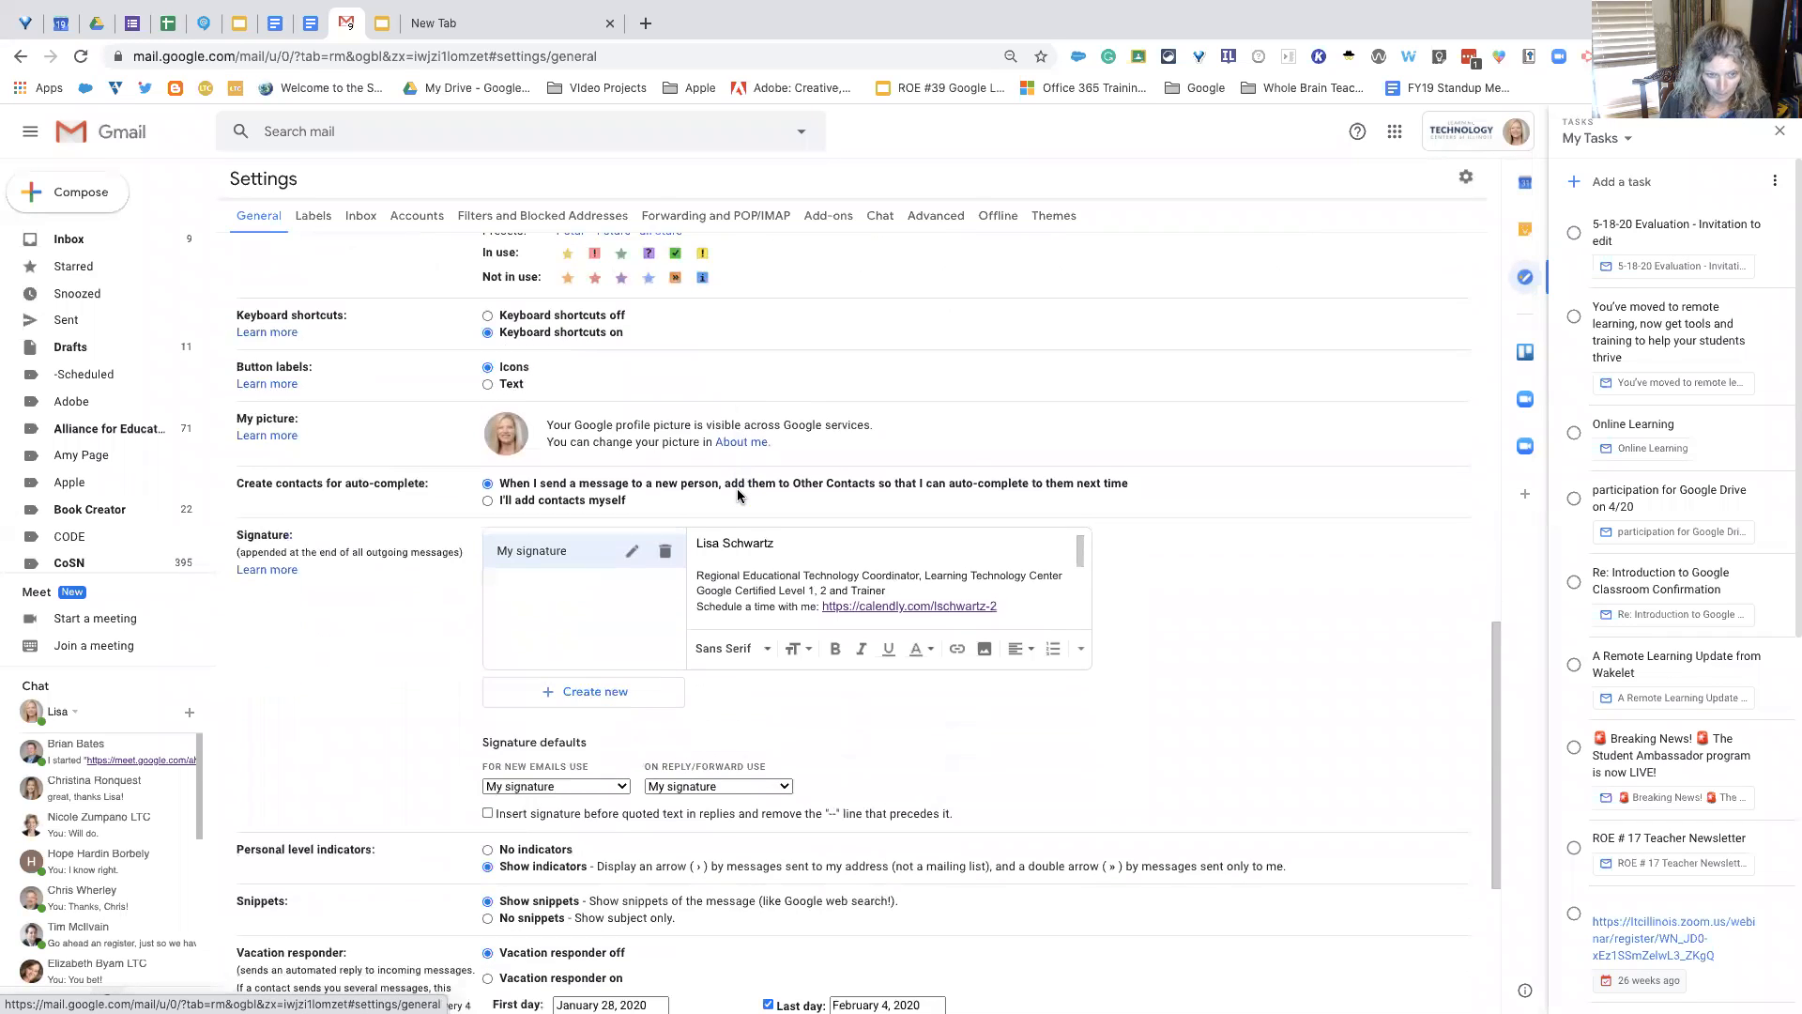
scroll(737, 495, down, 1)
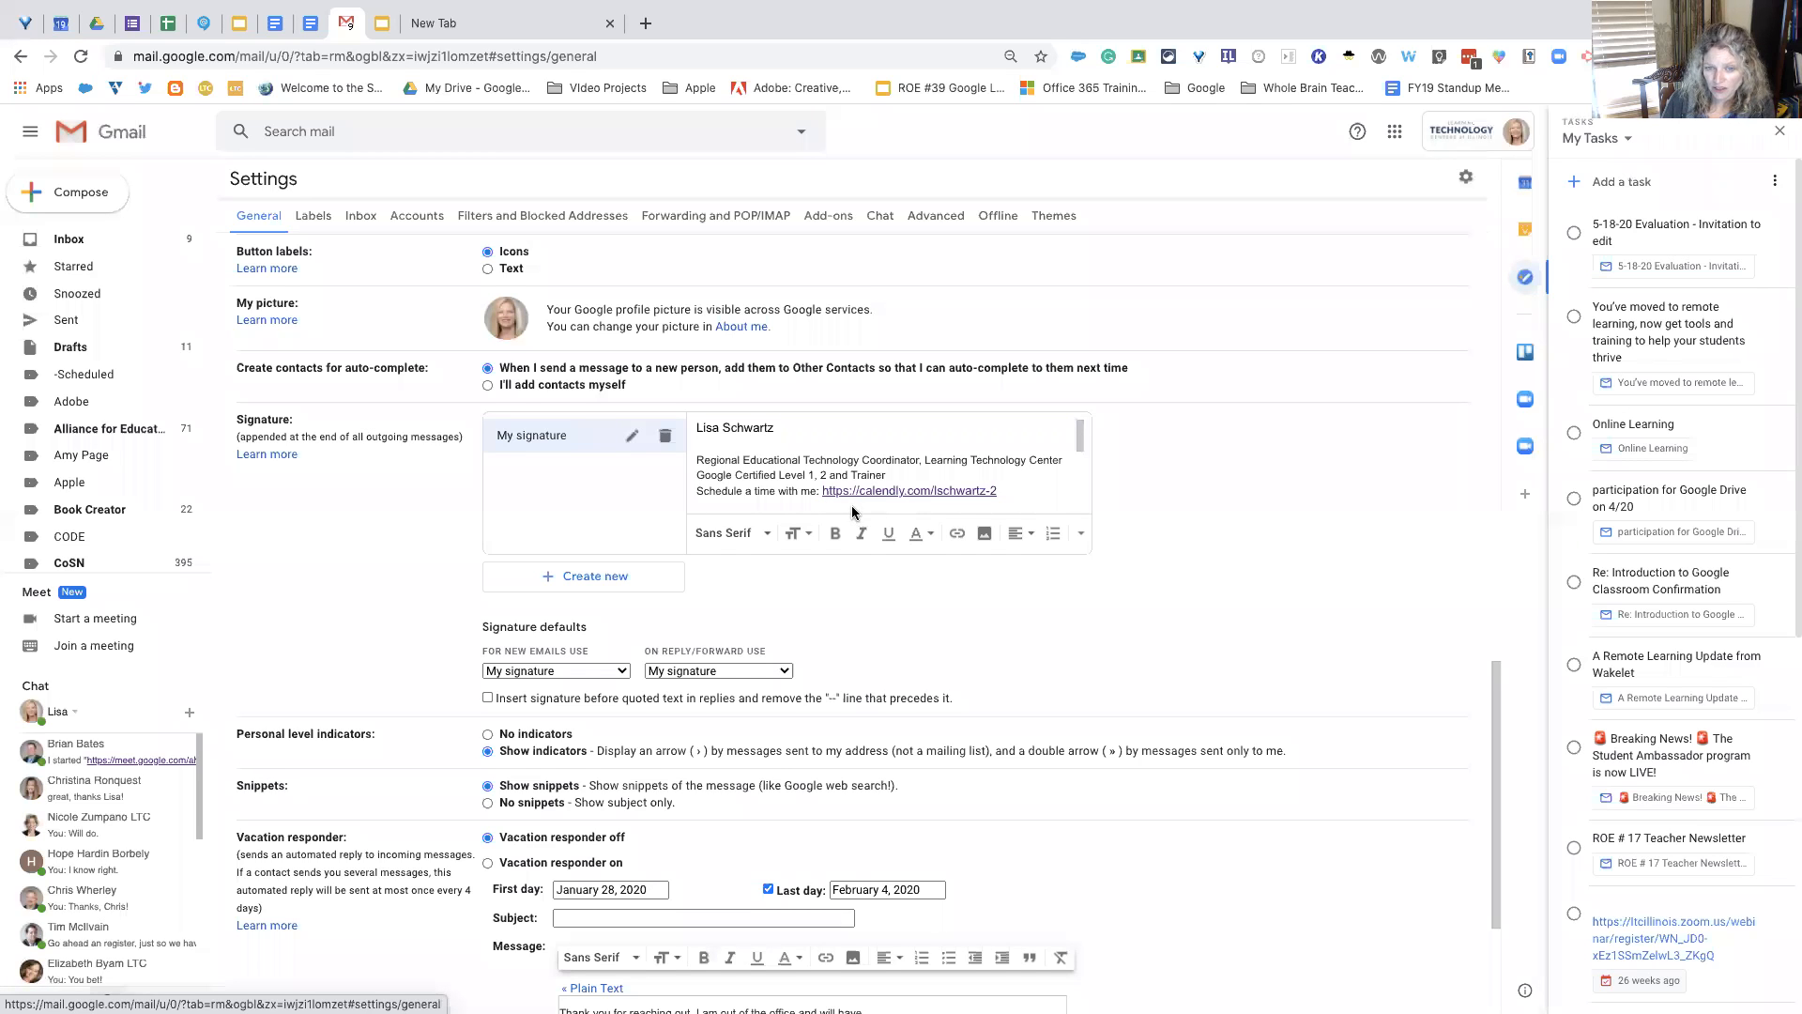
scroll(852, 512, down, 2)
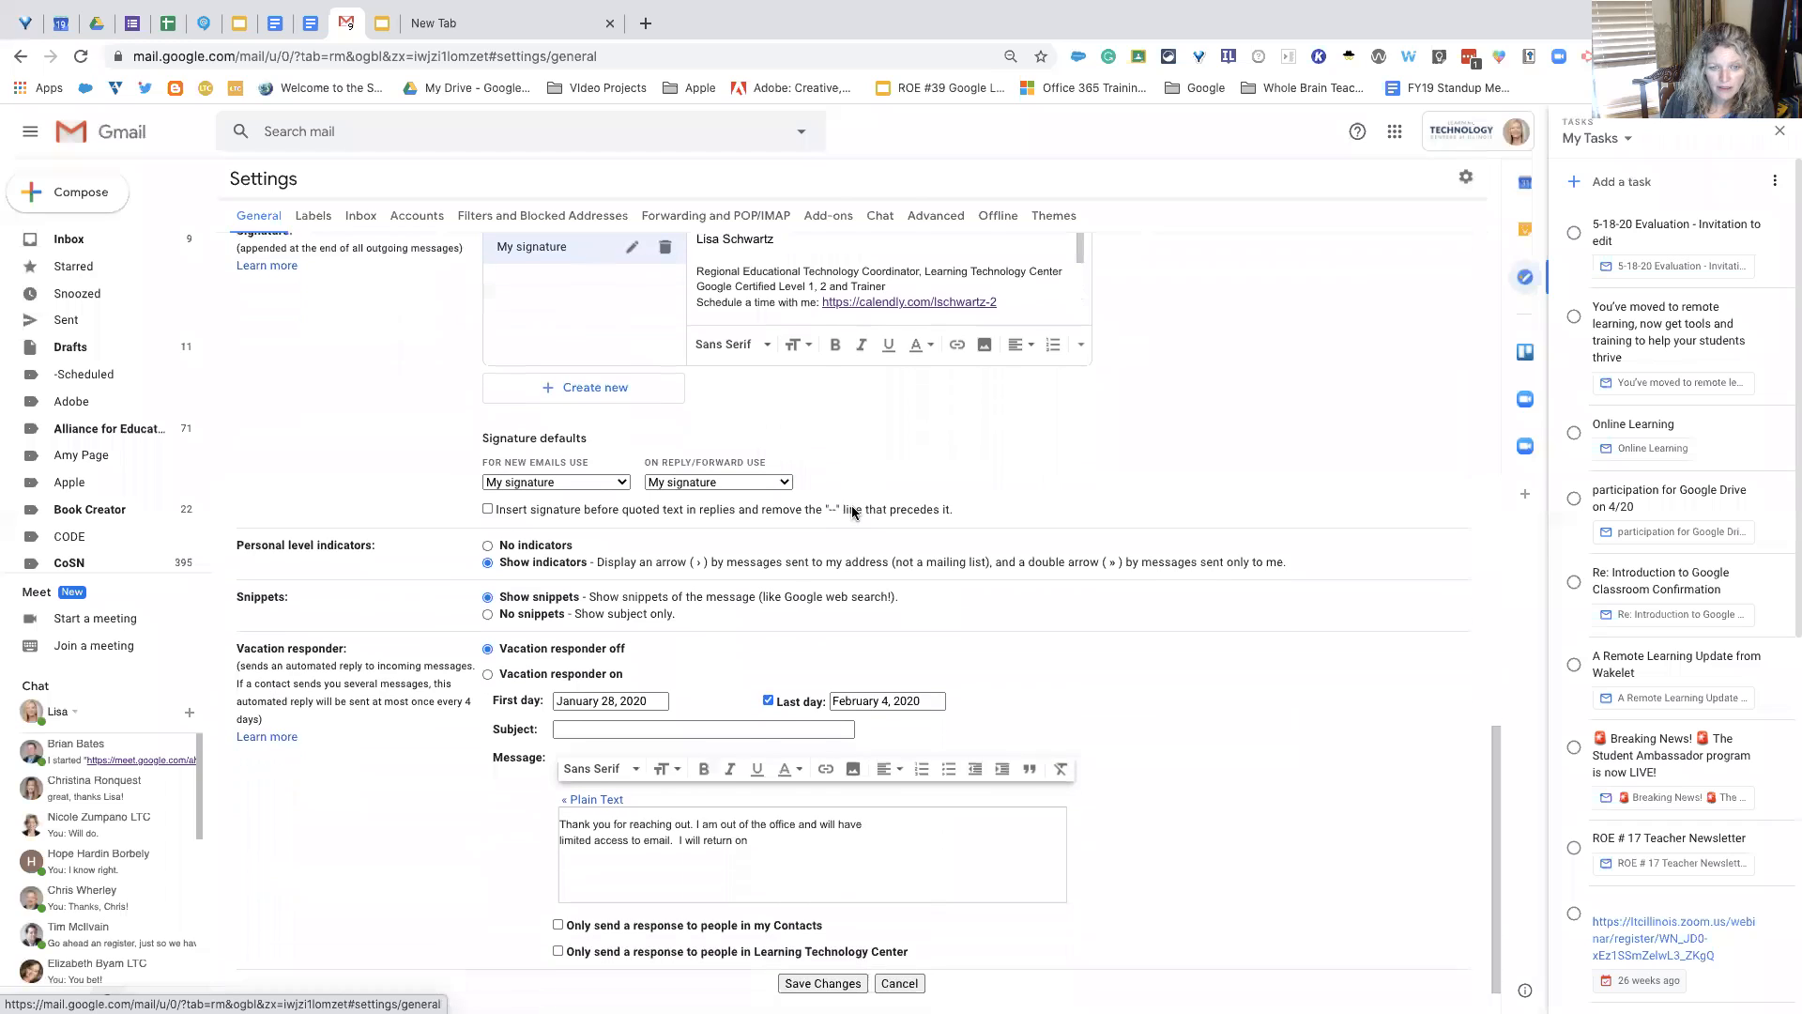
scroll(853, 512, down, 1)
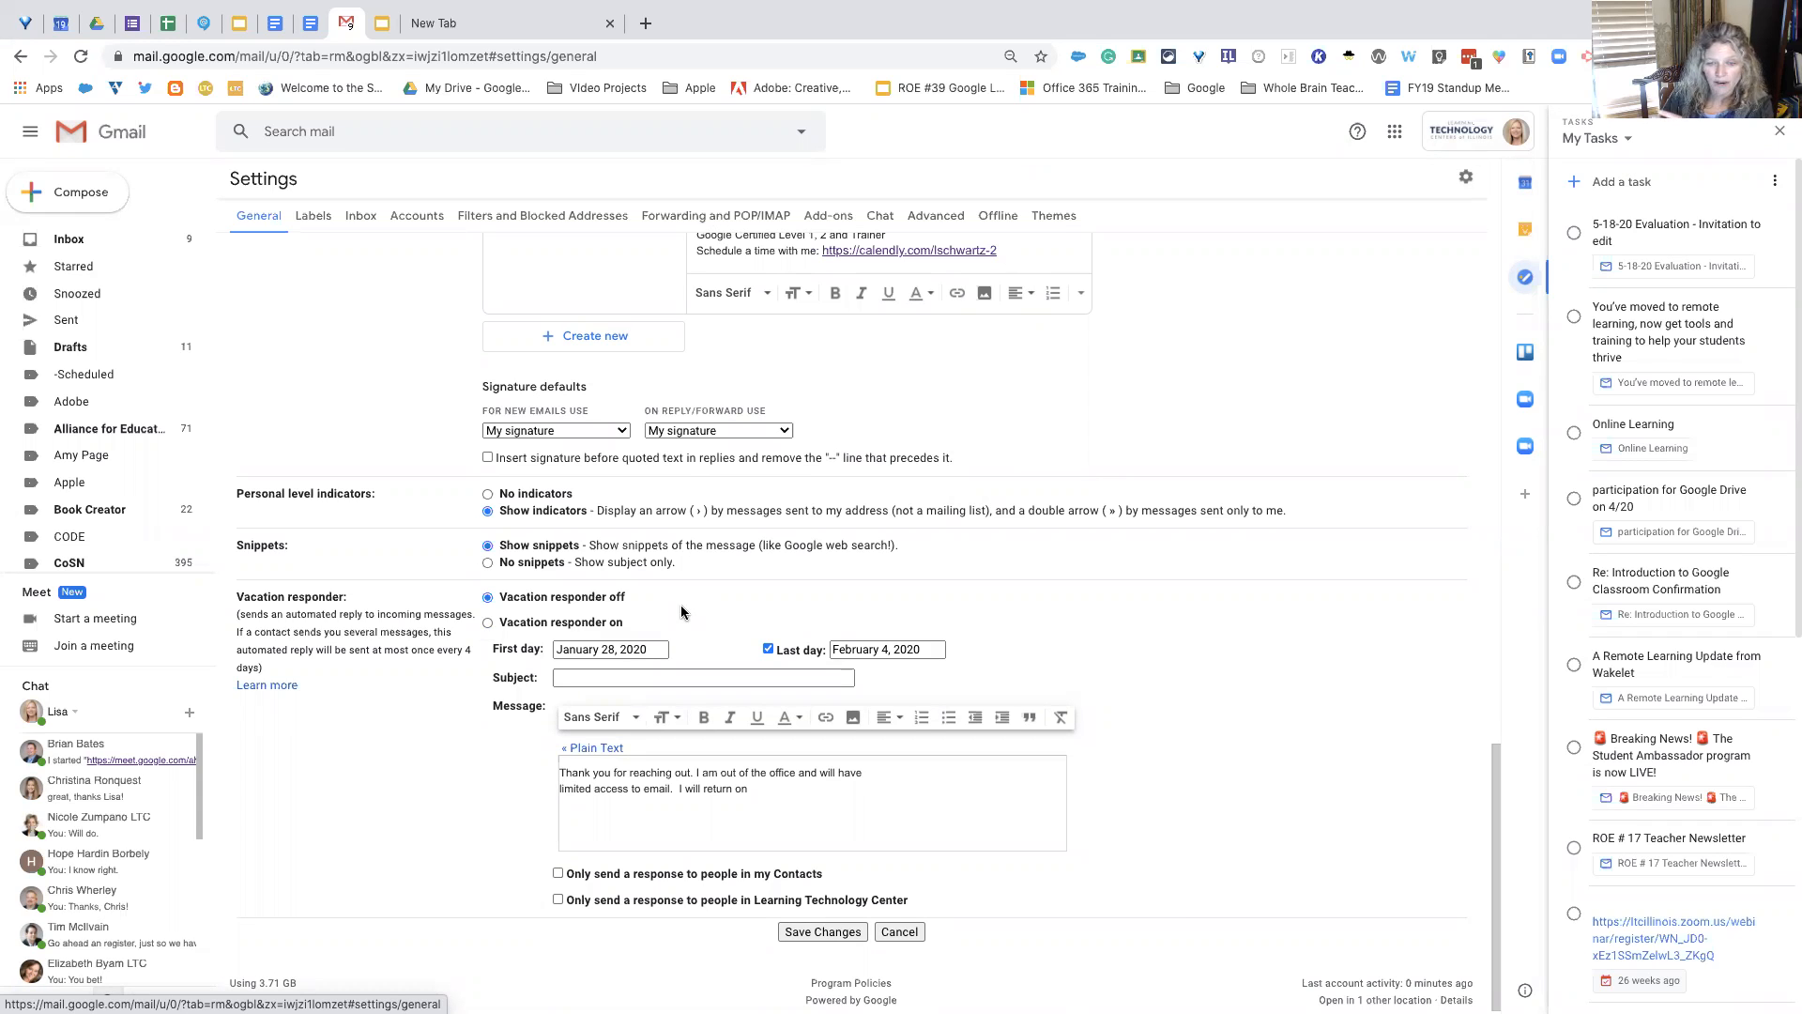
click(488, 624)
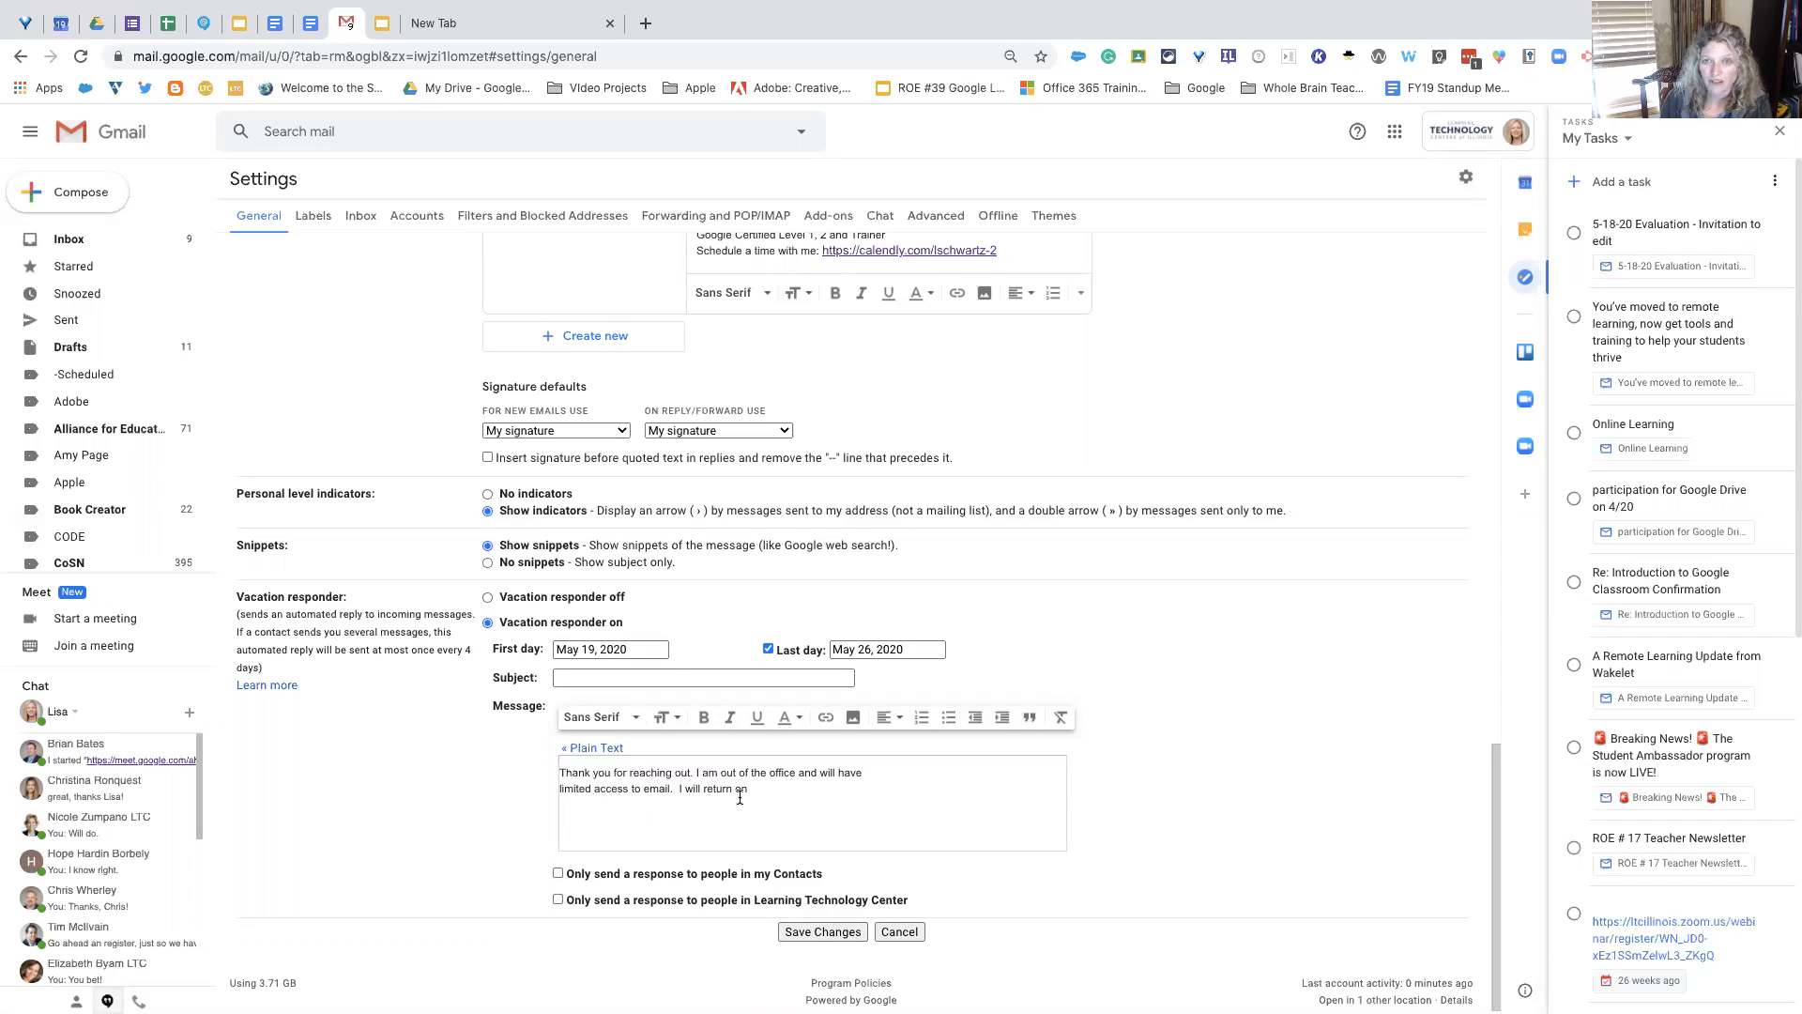
scroll(787, 800, down, 1)
scroll(786, 800, up, 1)
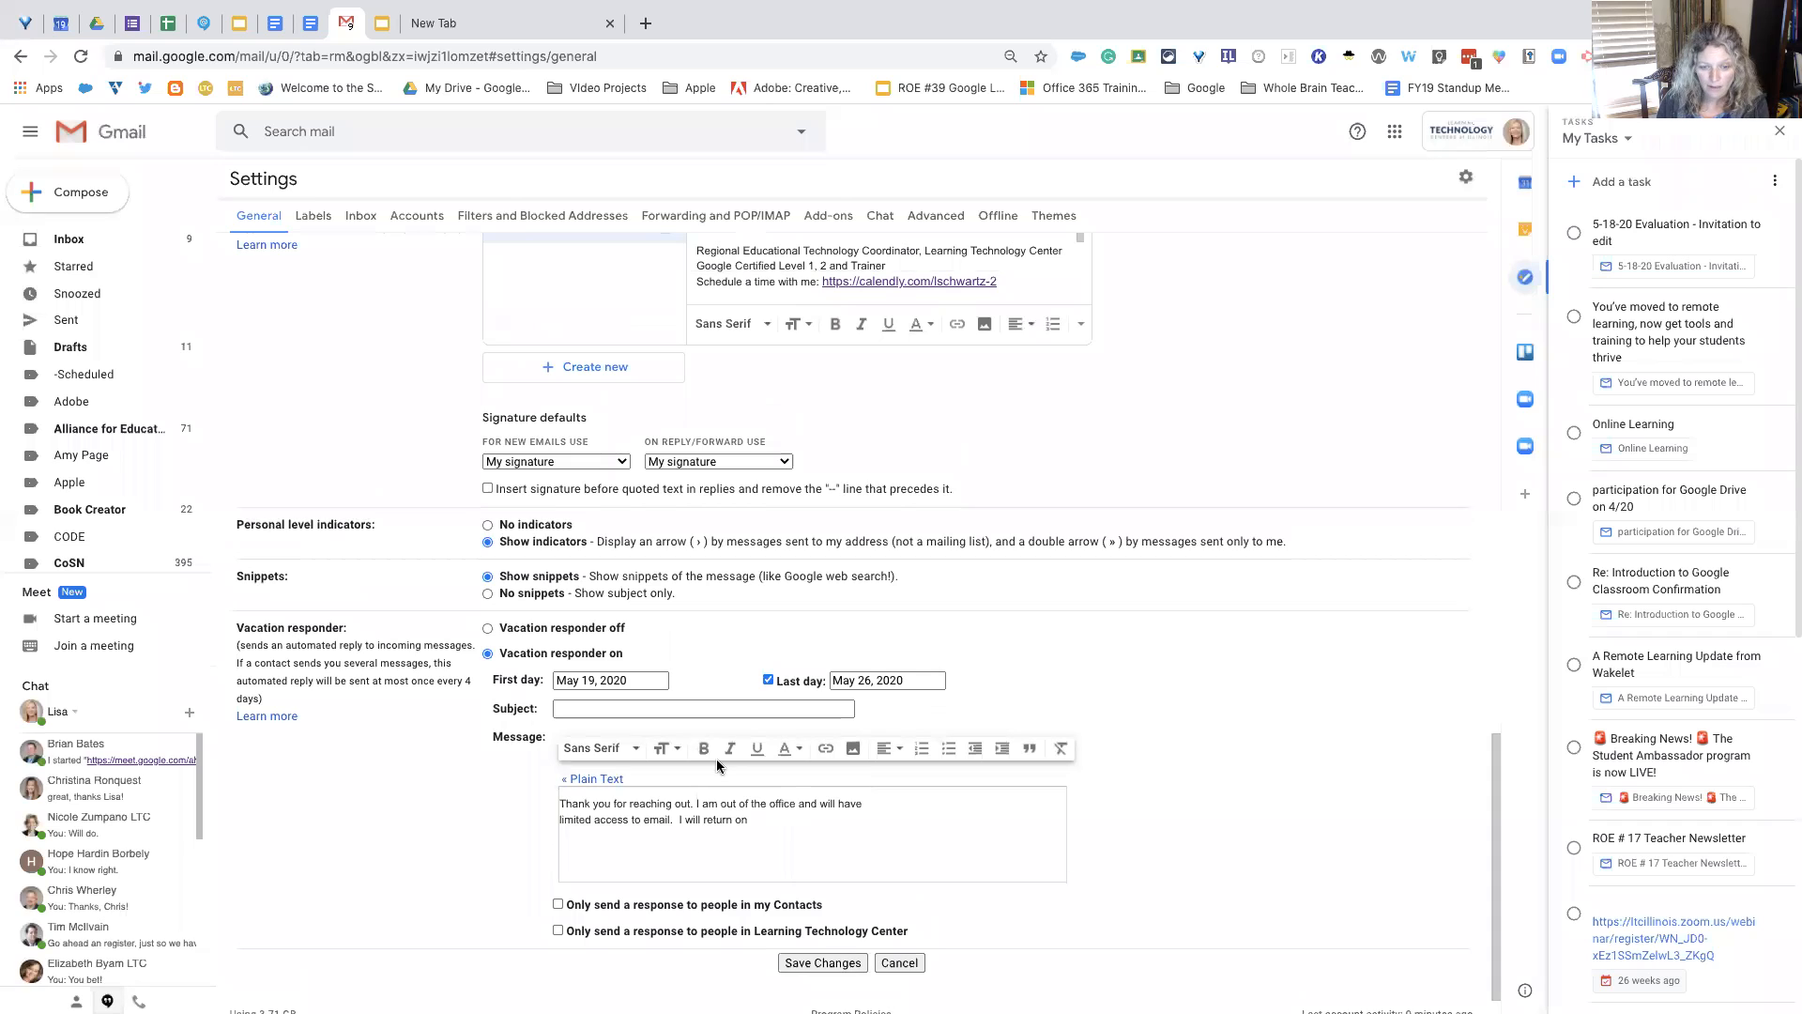
scroll(719, 762, down, 1)
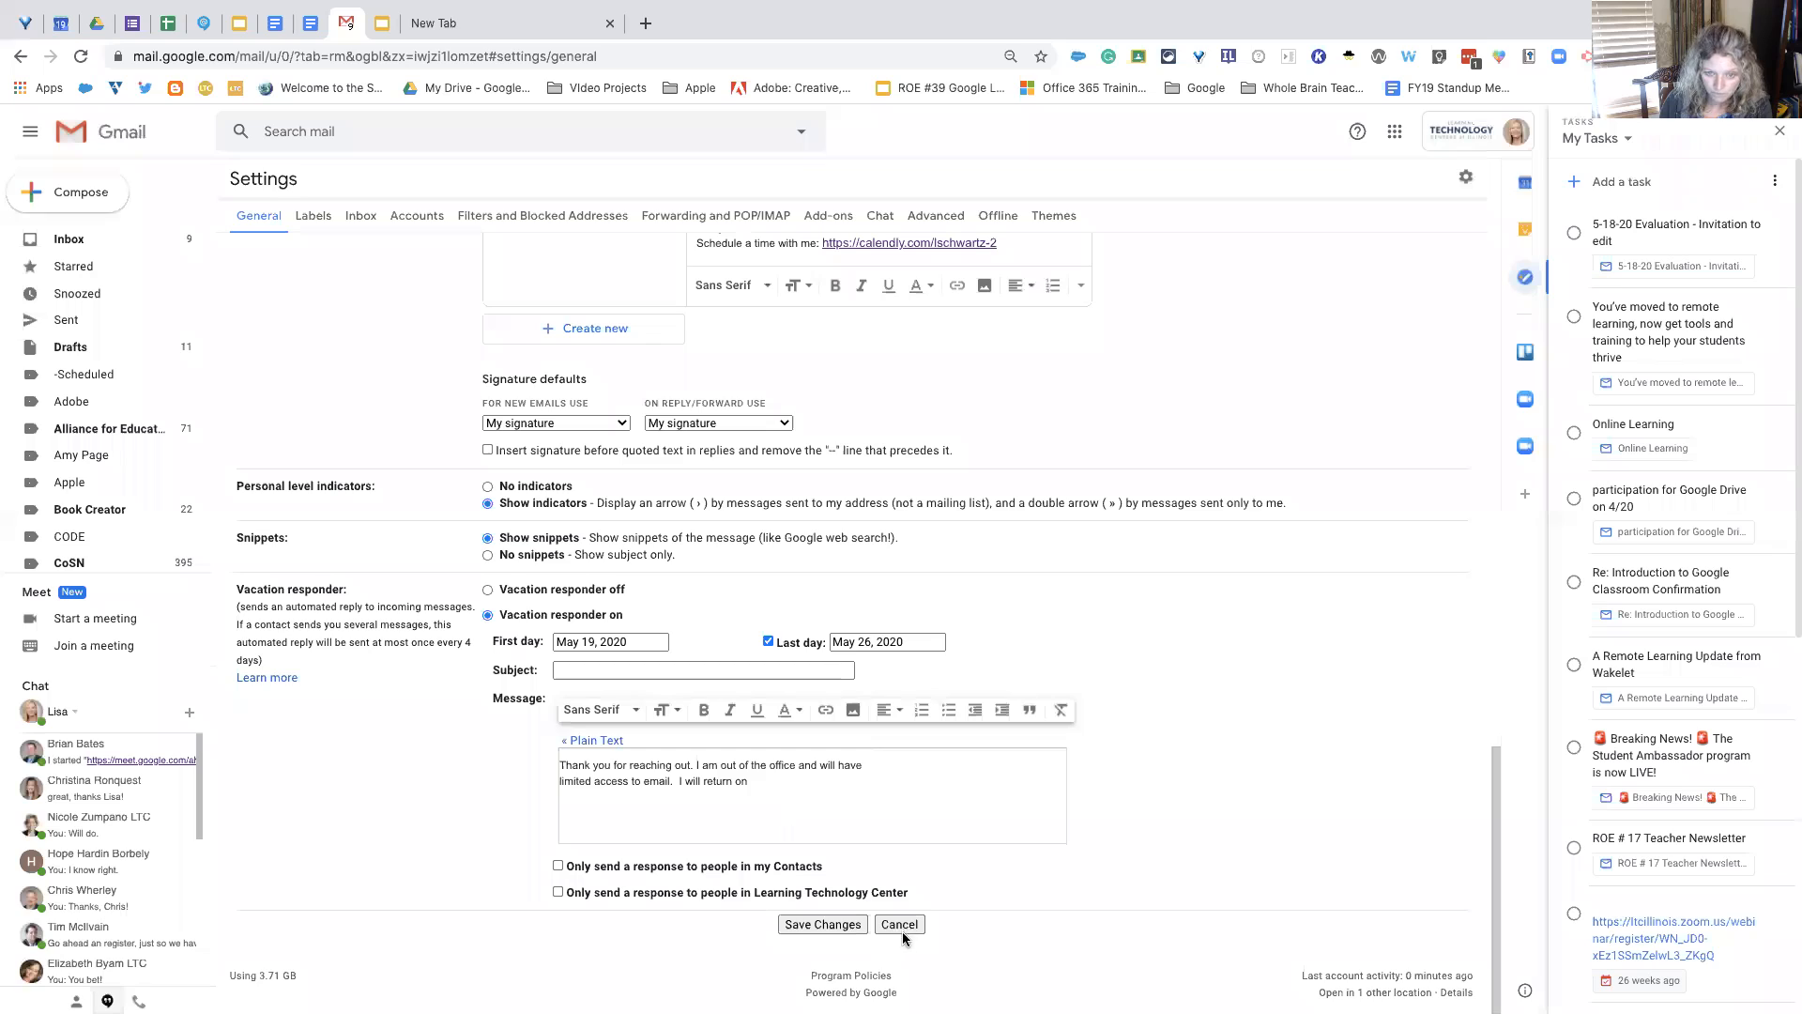
Step: Leave the general settings for the inbox, discarding the unsaved changes
scroll(888, 841, up, 15)
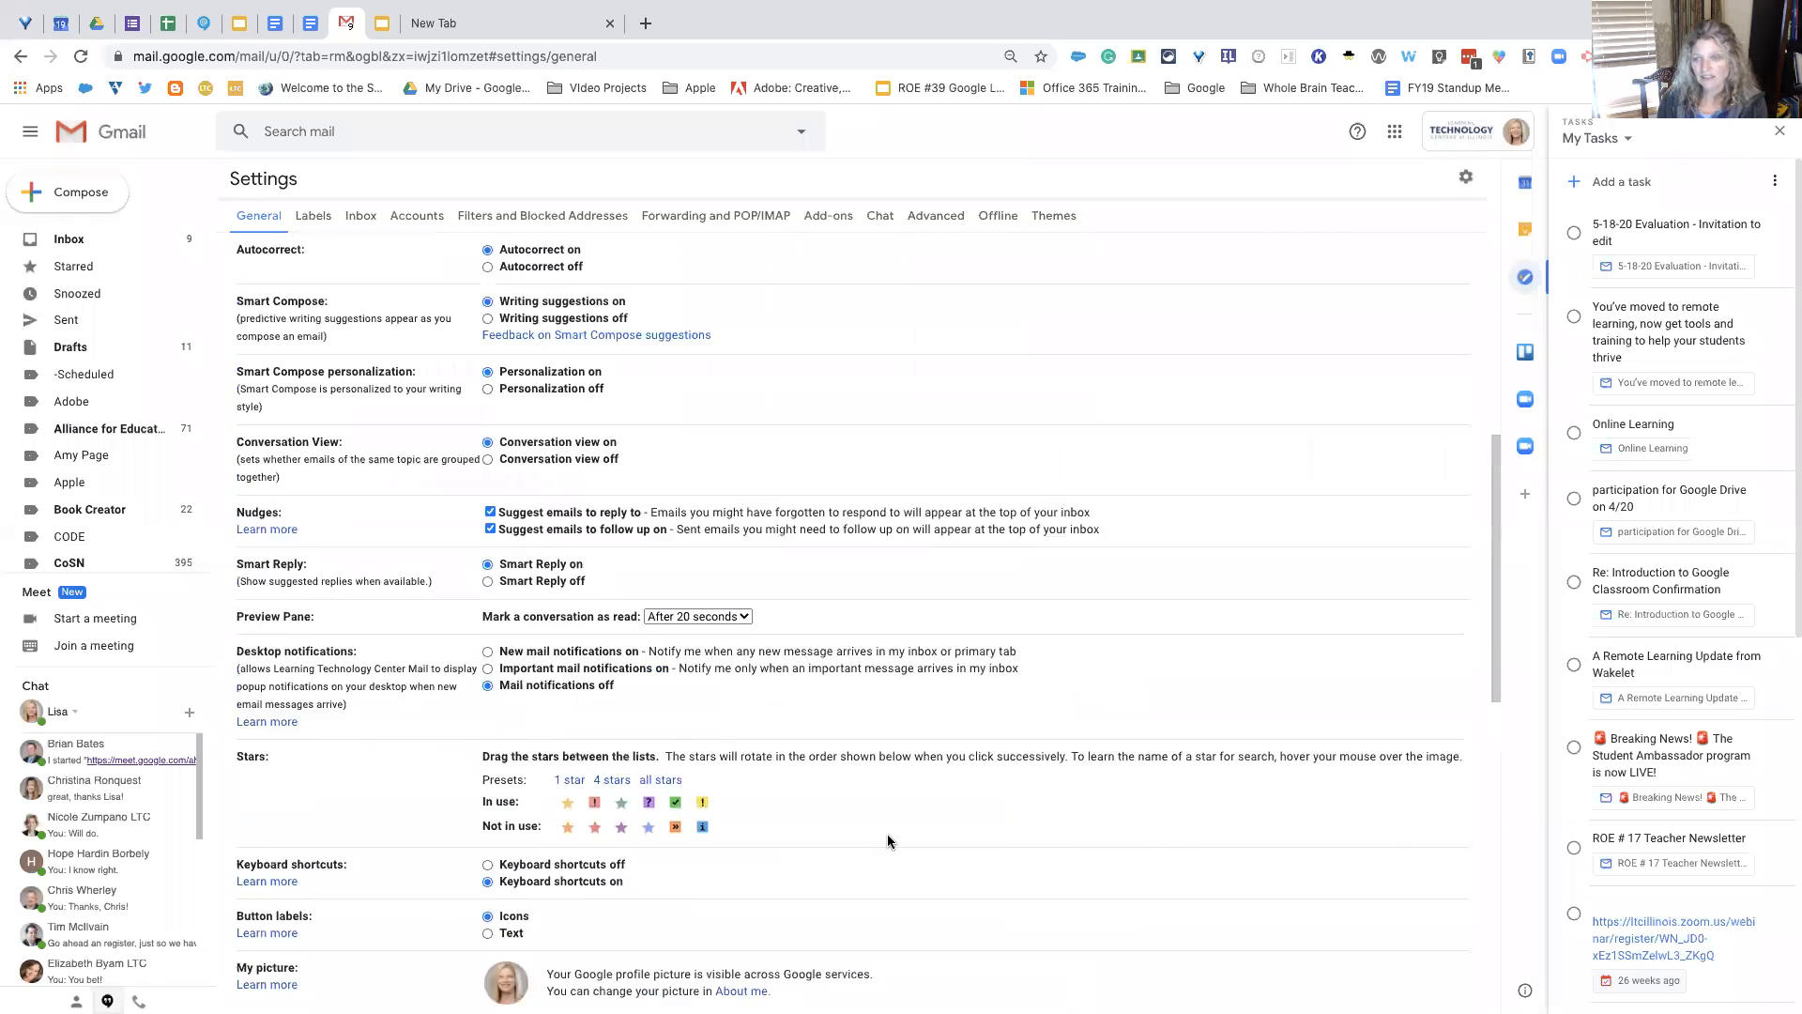
scroll(888, 841, up, 1)
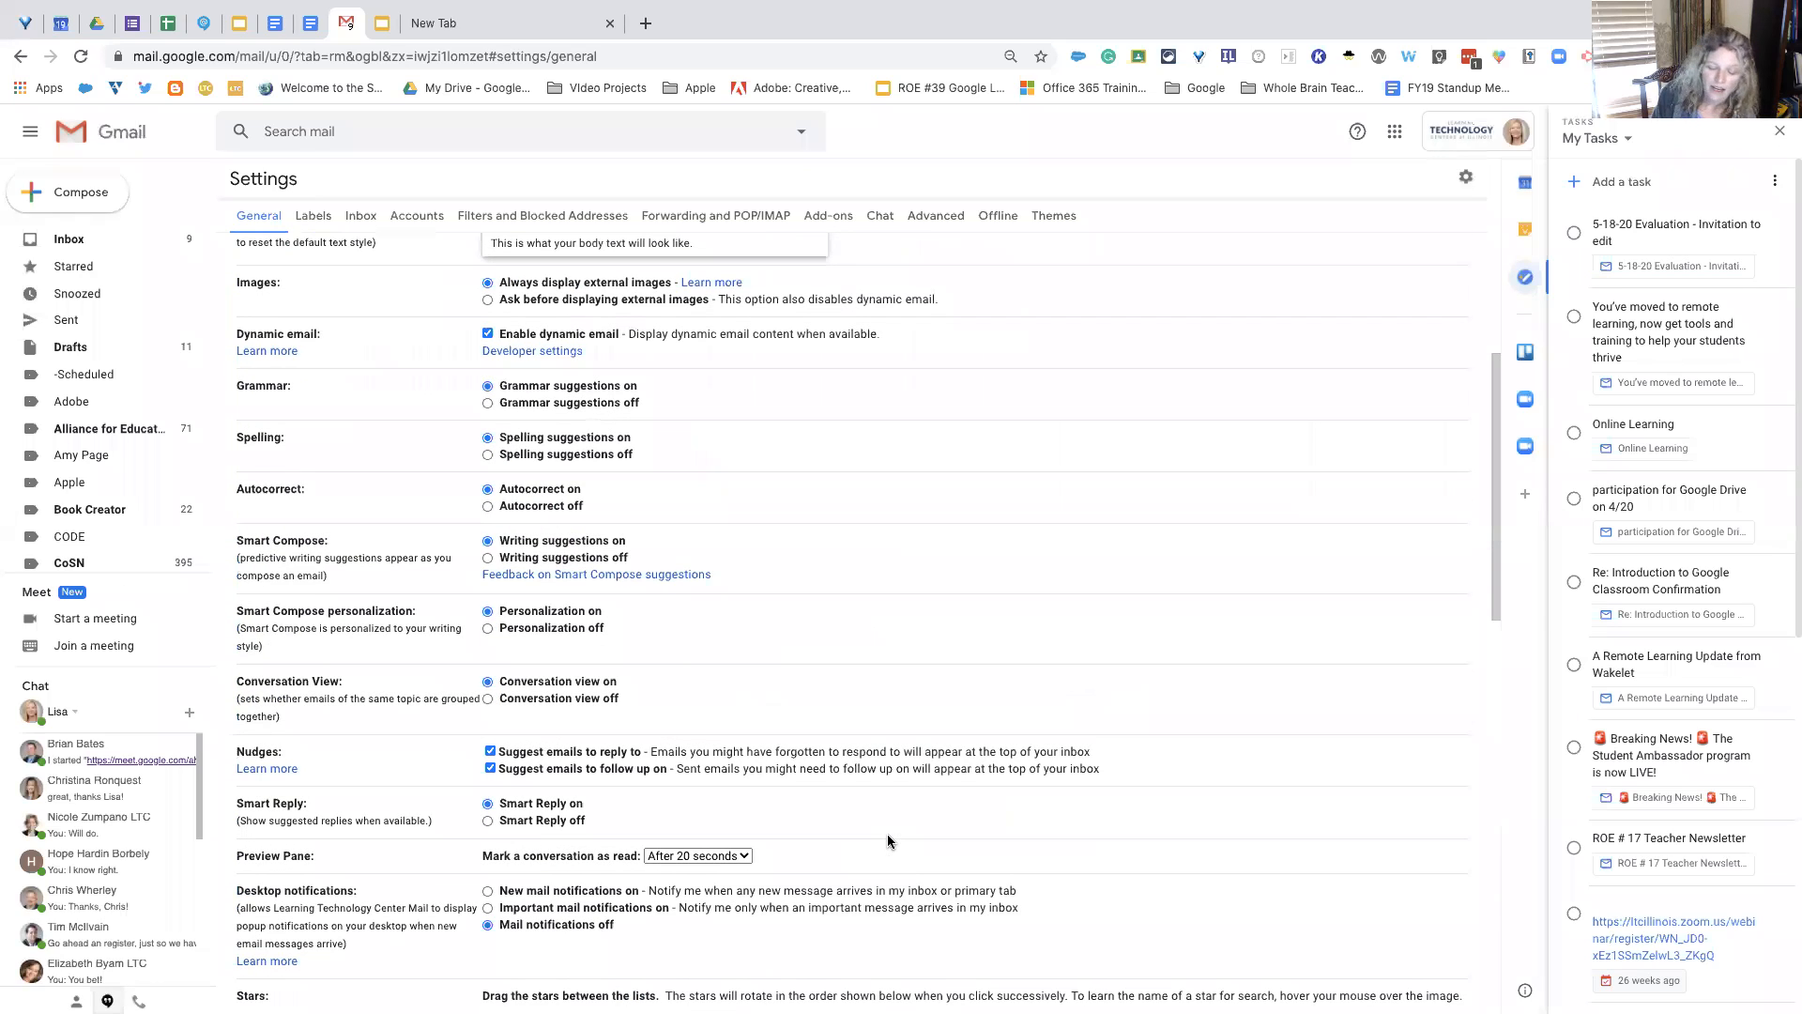
scroll(887, 833, down, 4)
scroll(887, 833, up, 5)
scroll(887, 834, up, 4)
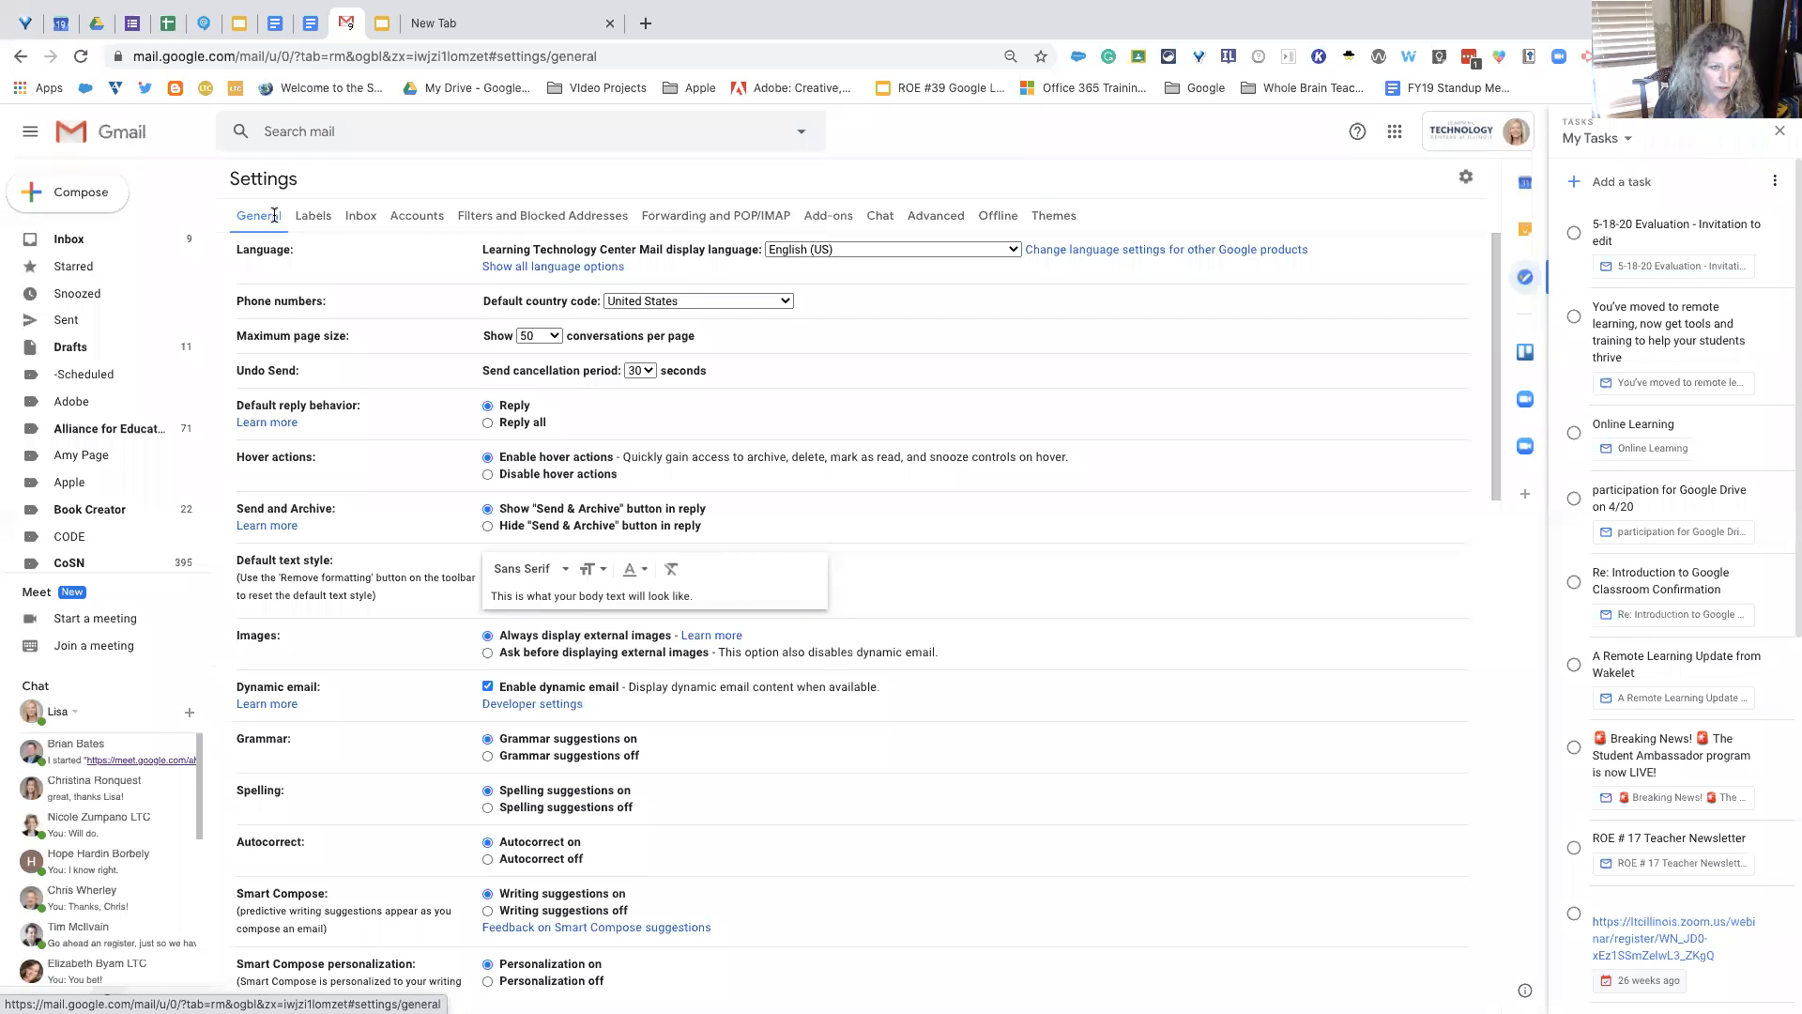
click(71, 240)
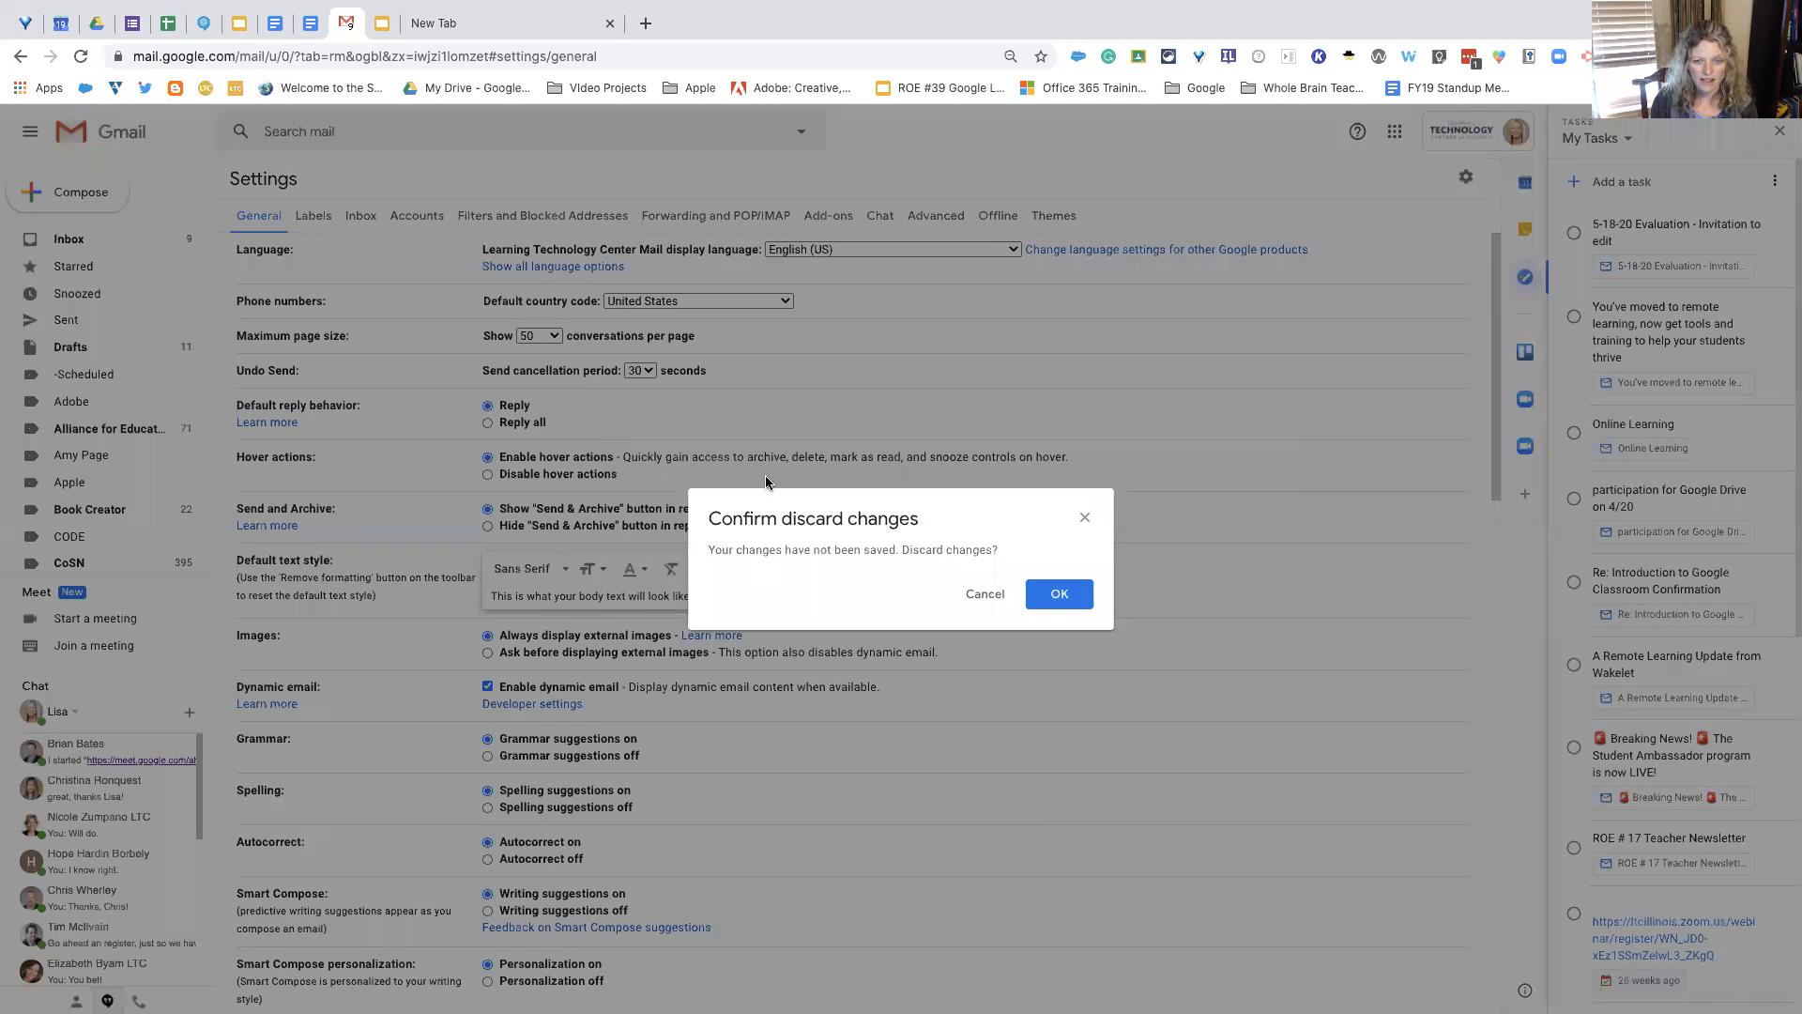
click(1057, 596)
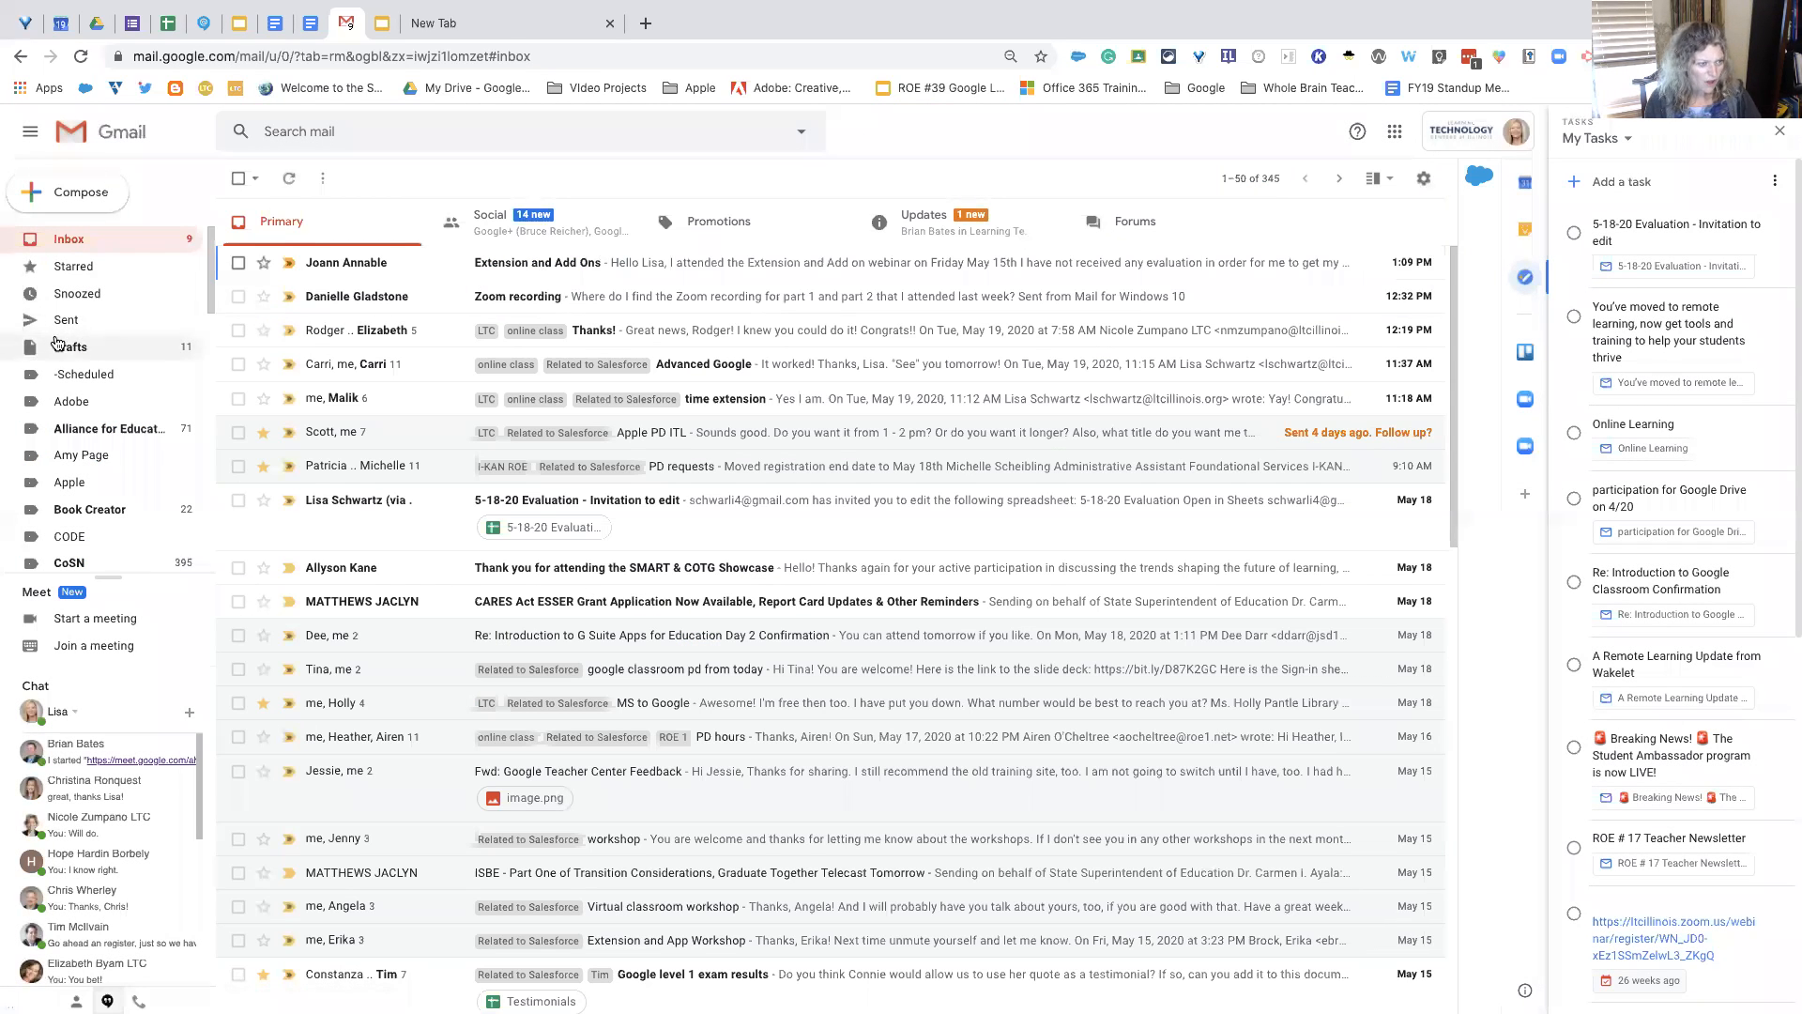
Step: Look through the inbox's label list to examine which labels organize the mail
scroll(105, 360, down, 3)
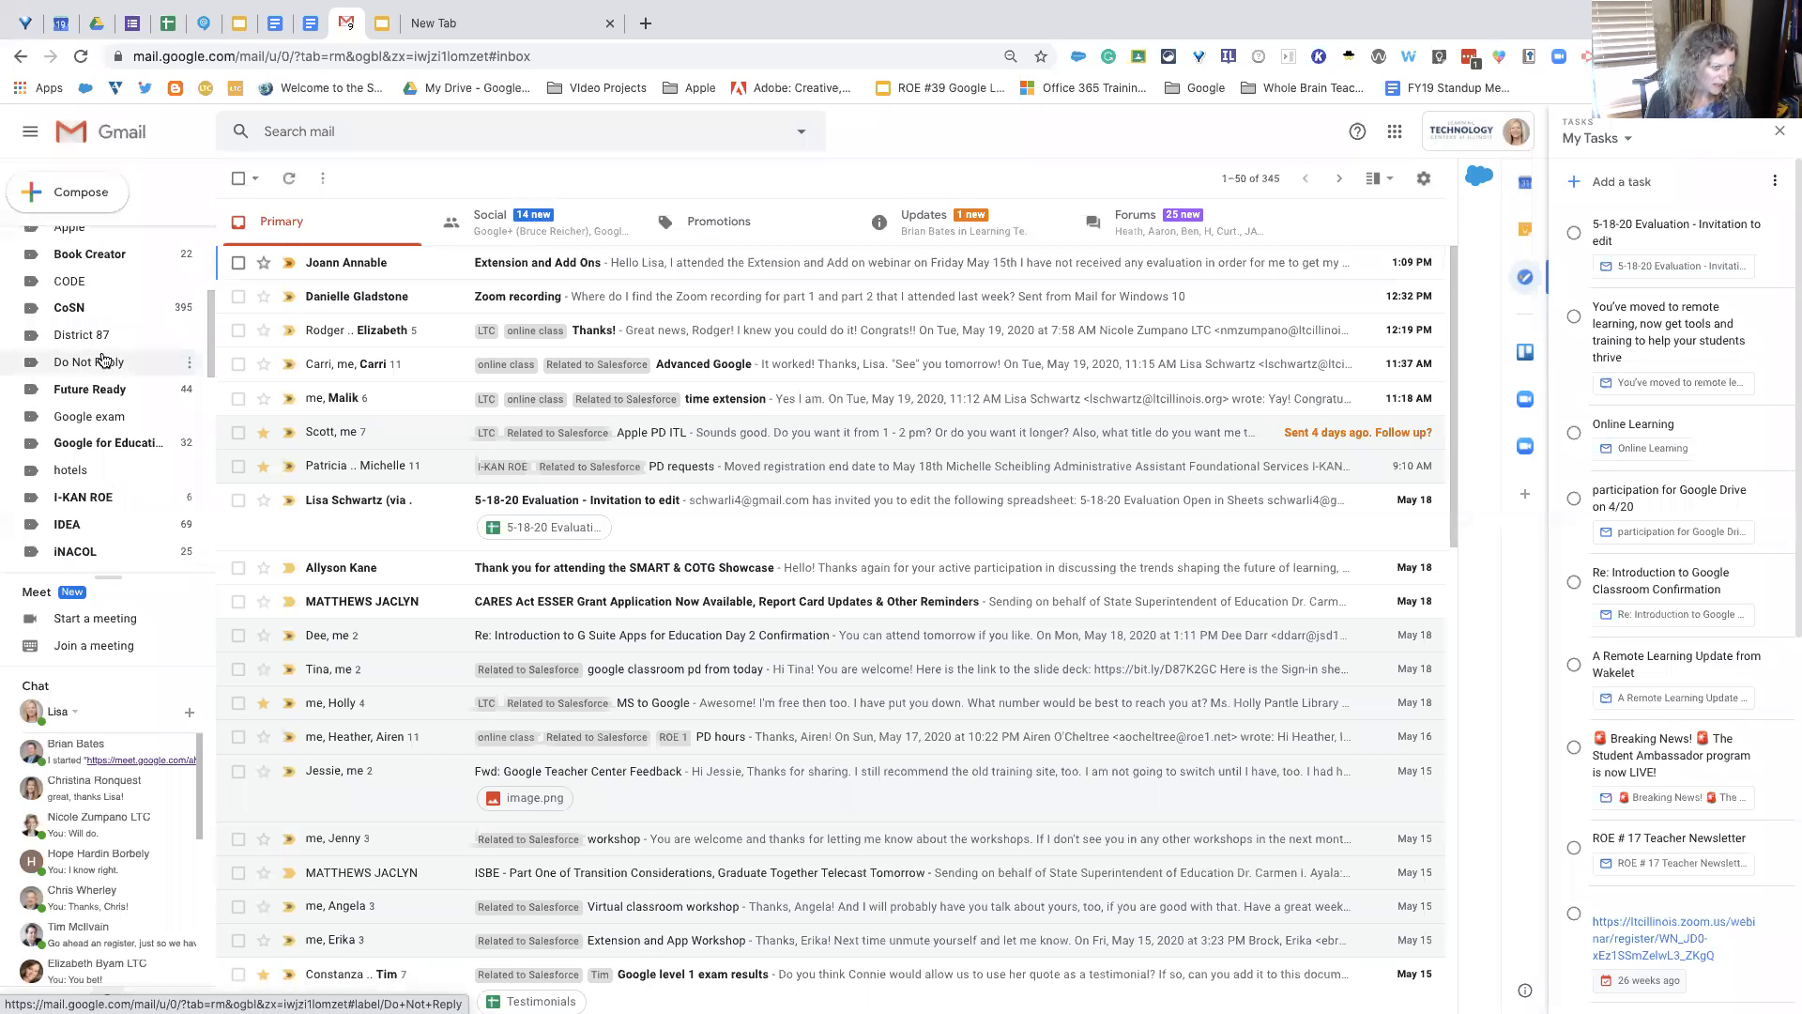
scroll(104, 359, down, 2)
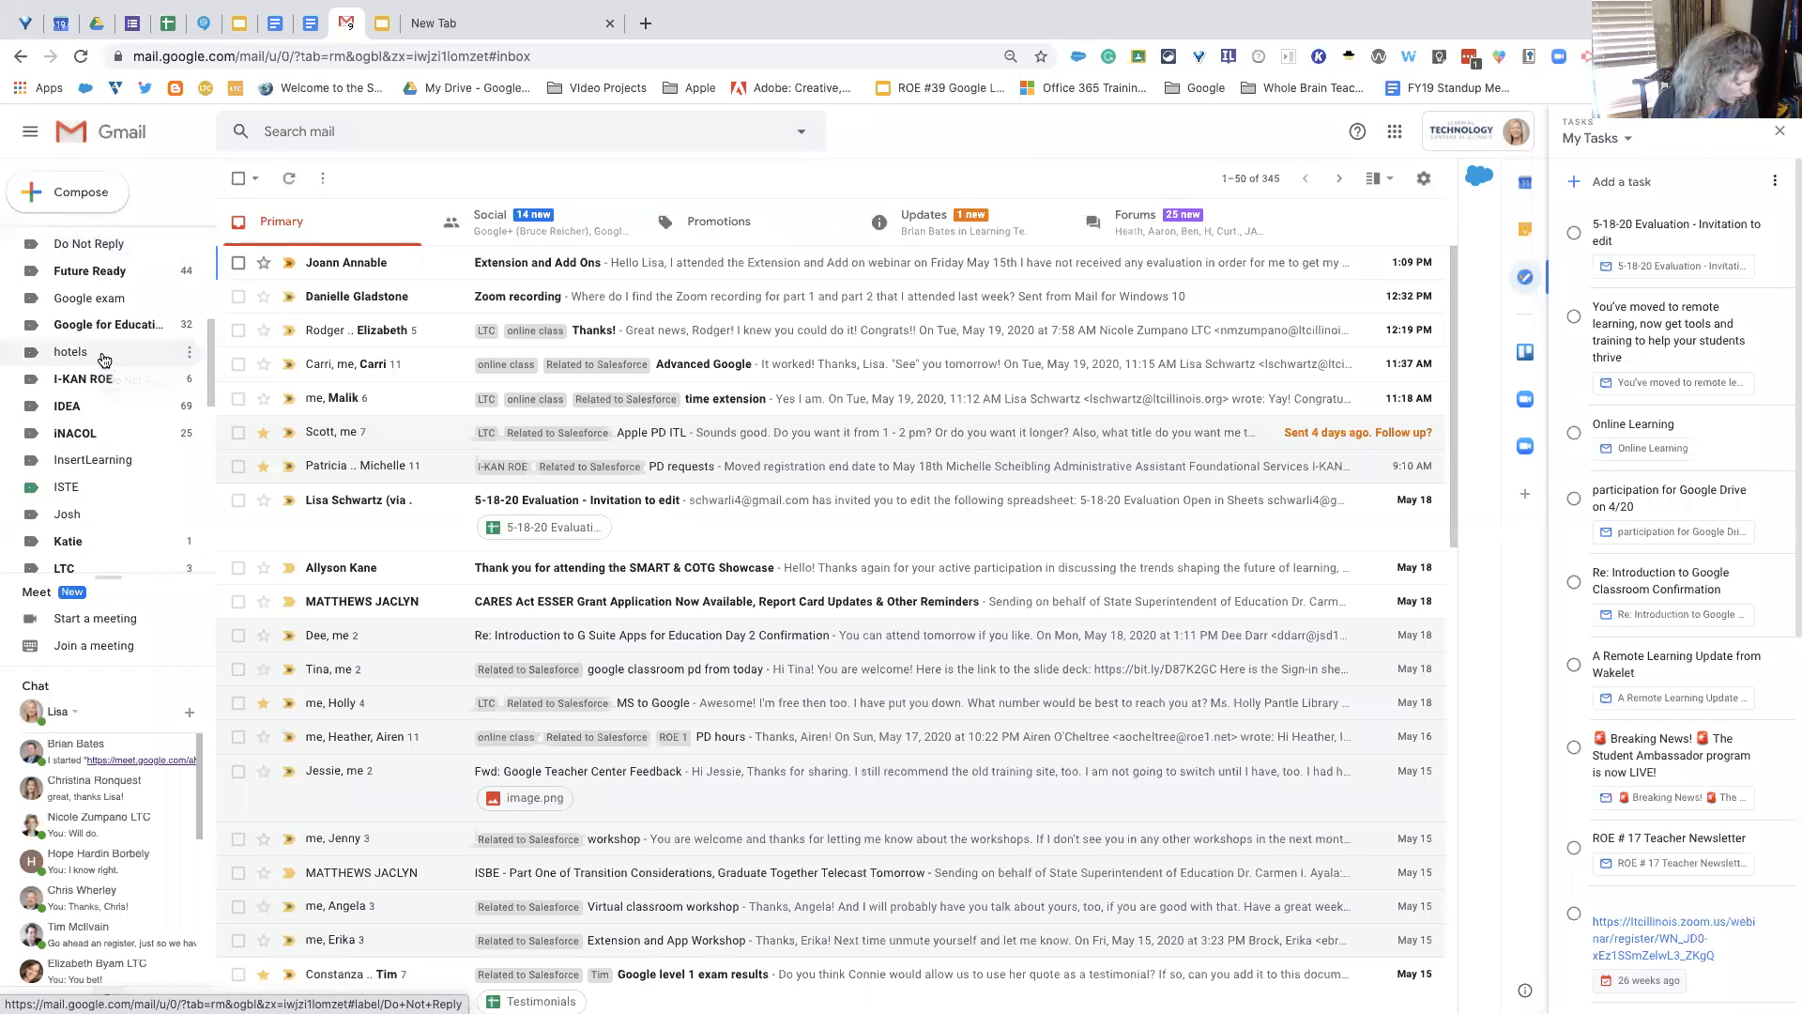
scroll(106, 413, down, 4)
scroll(101, 460, down, 2)
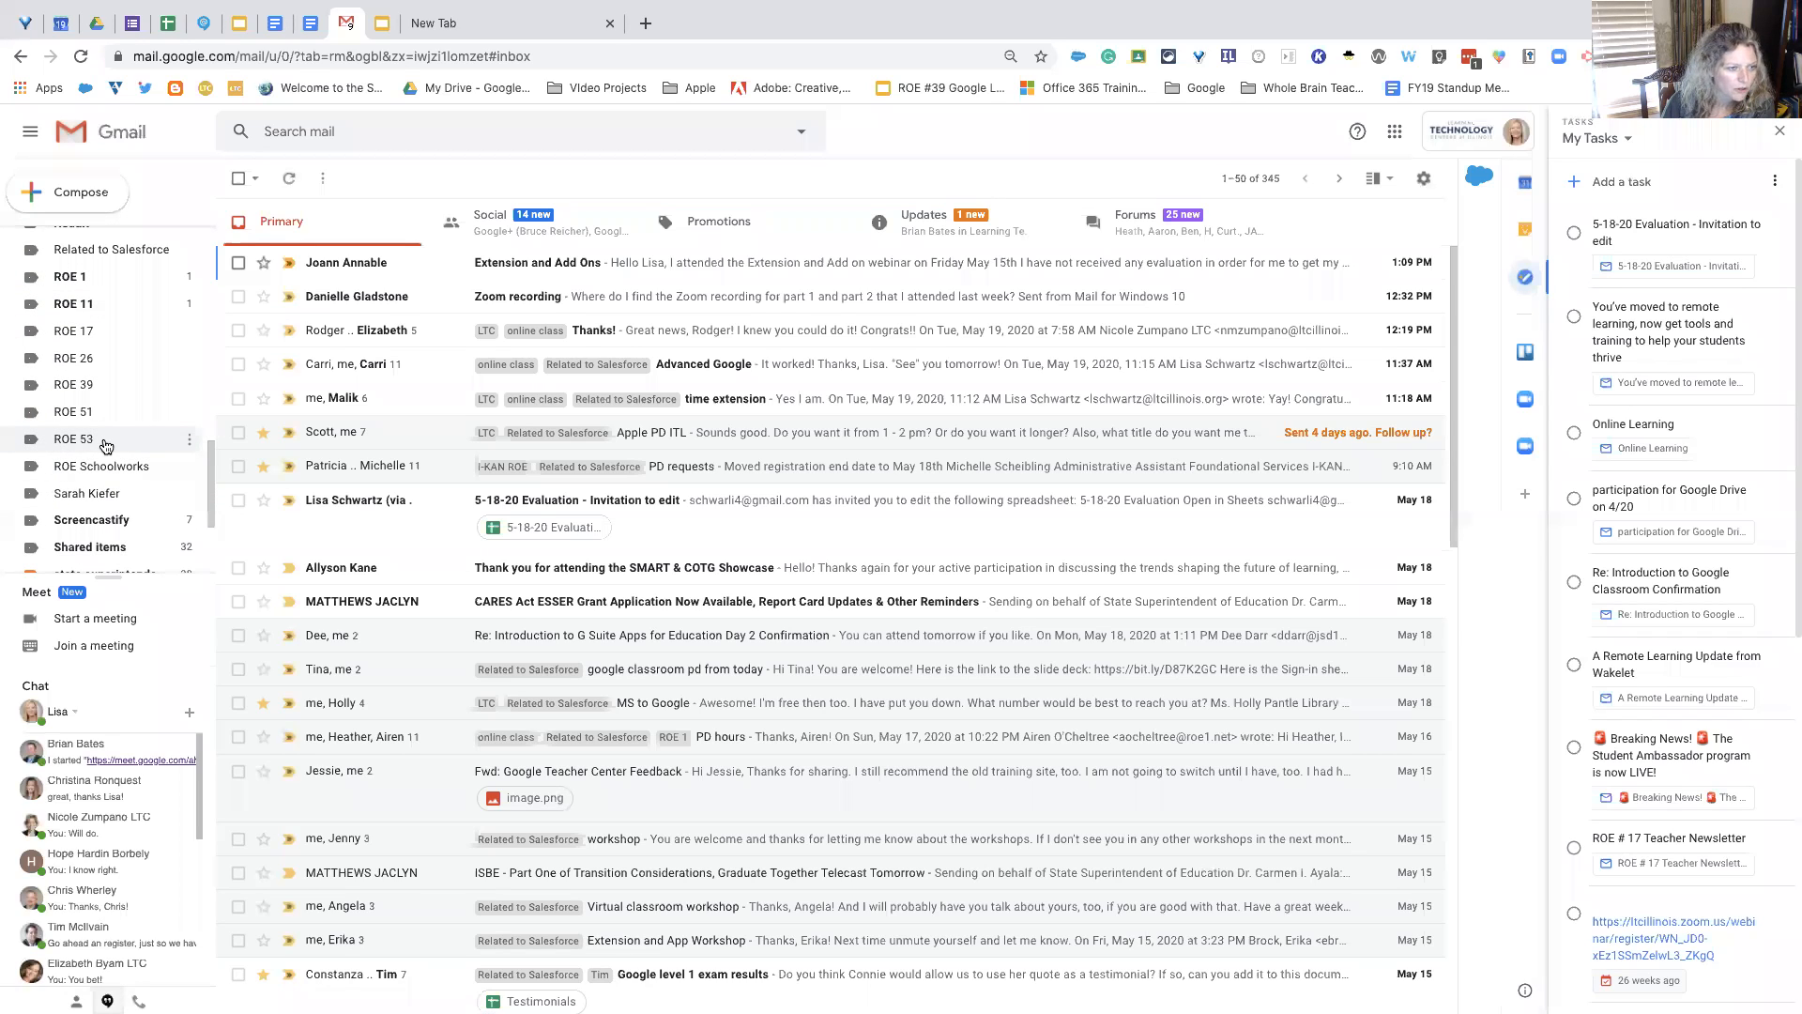
scroll(105, 445, down, 1)
scroll(105, 445, up, 7)
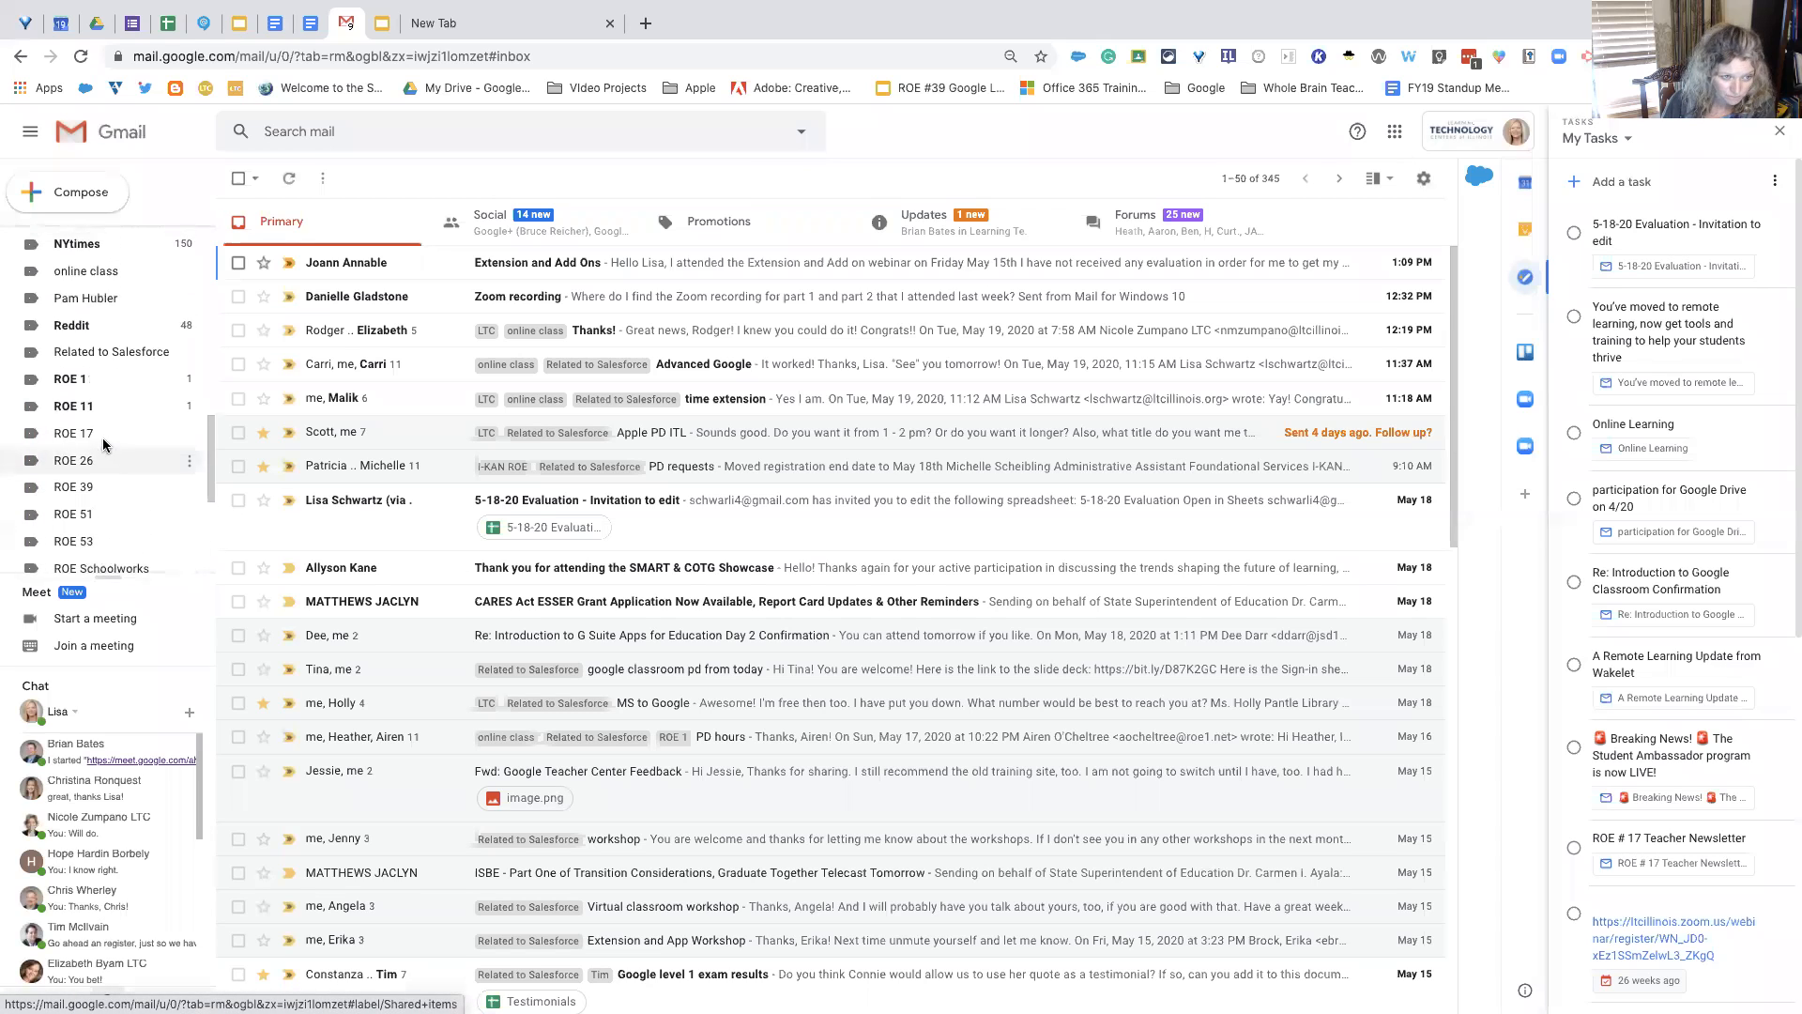
scroll(106, 446, up, 2)
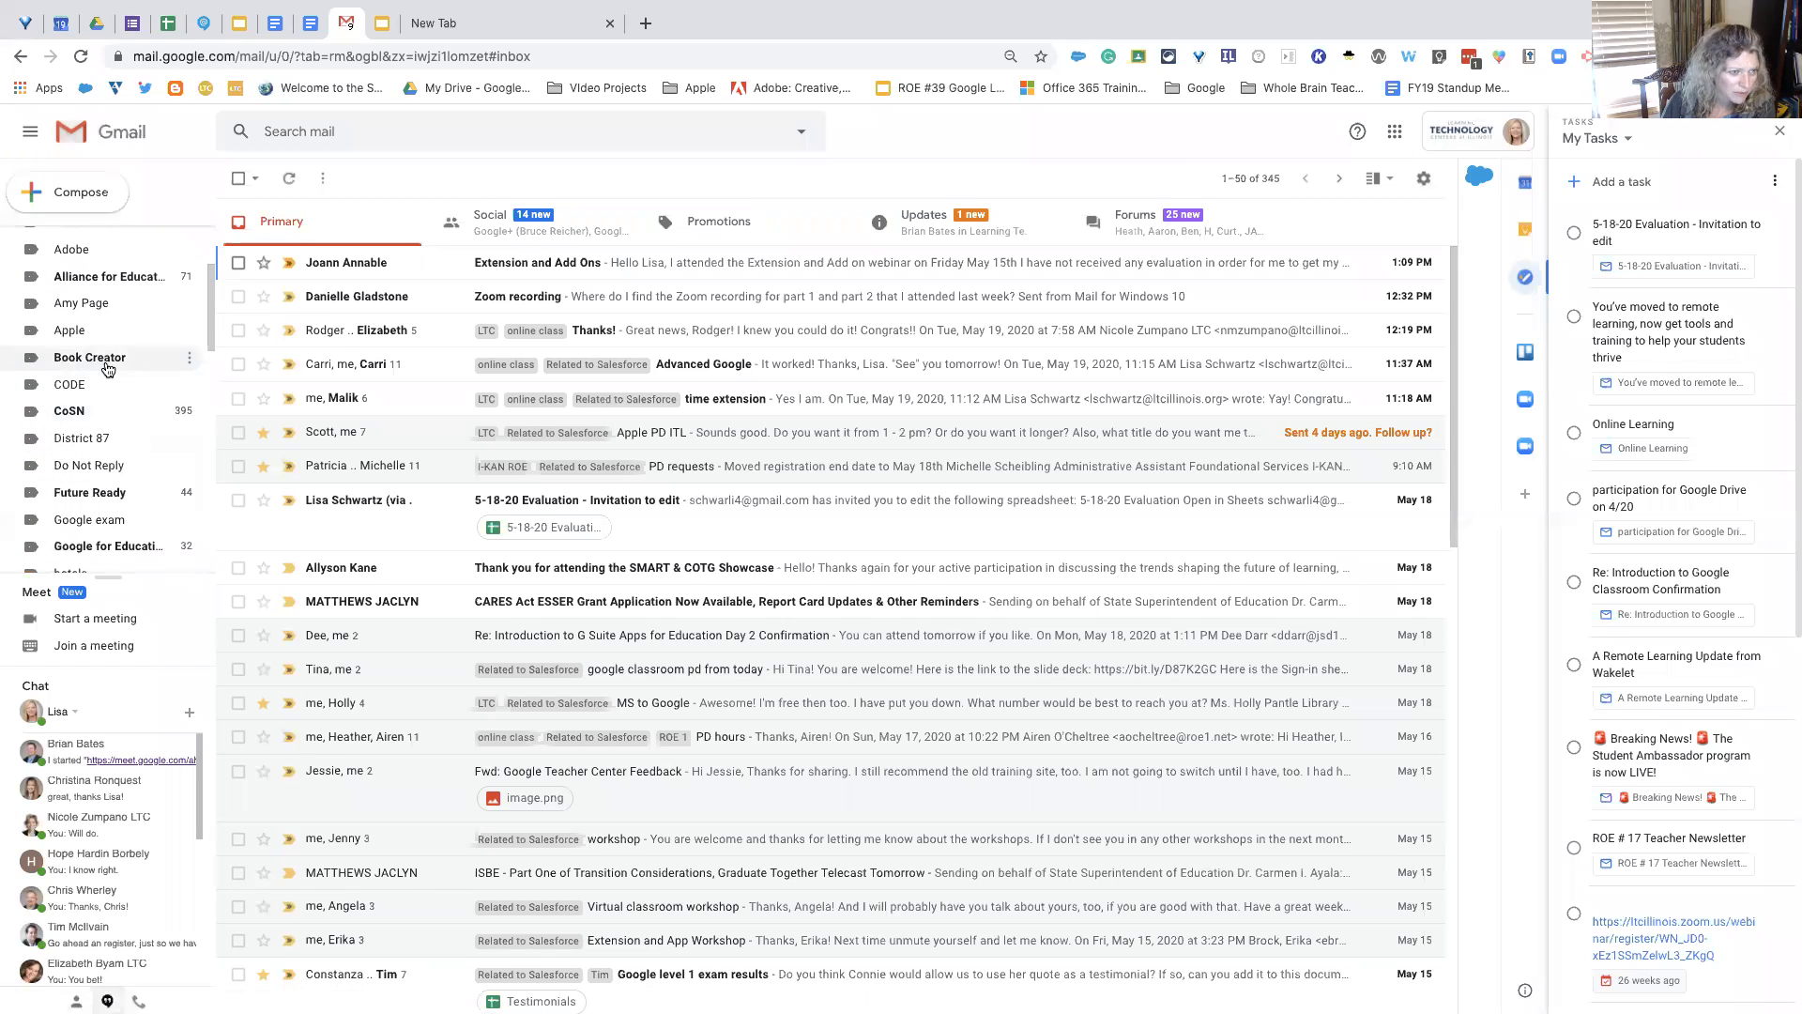
scroll(116, 322, up, 3)
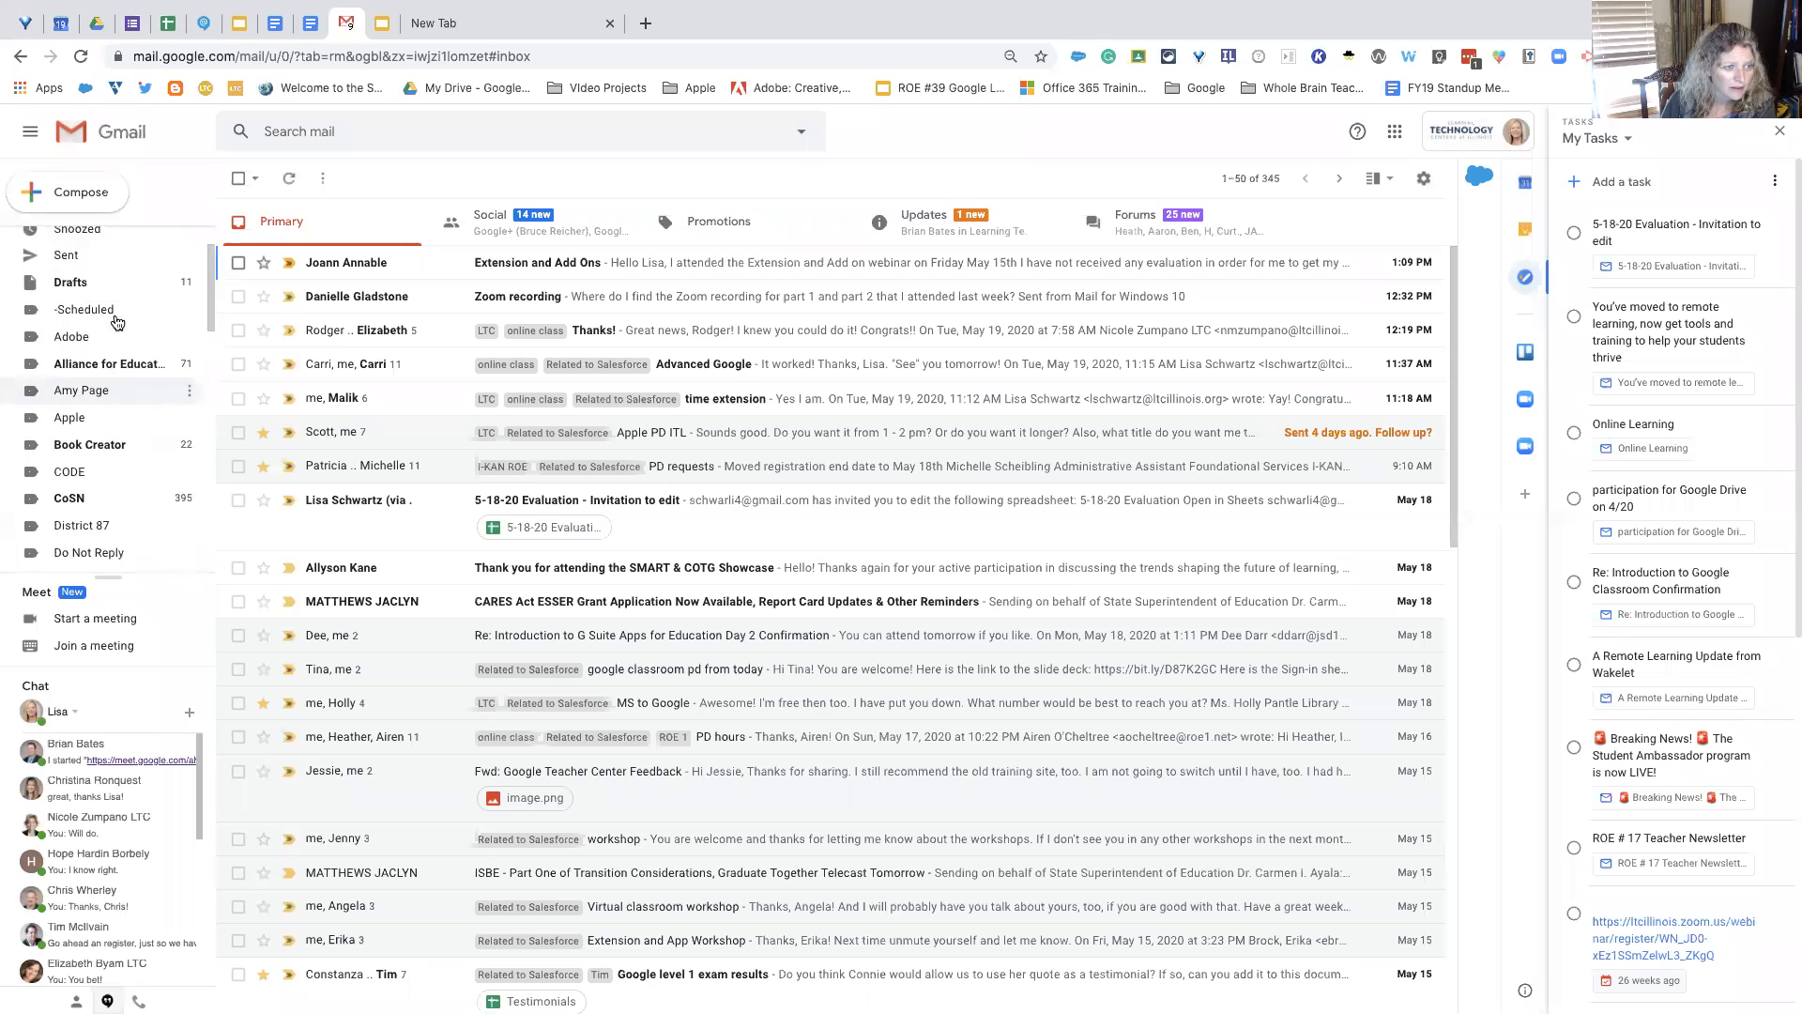
scroll(117, 322, down, 5)
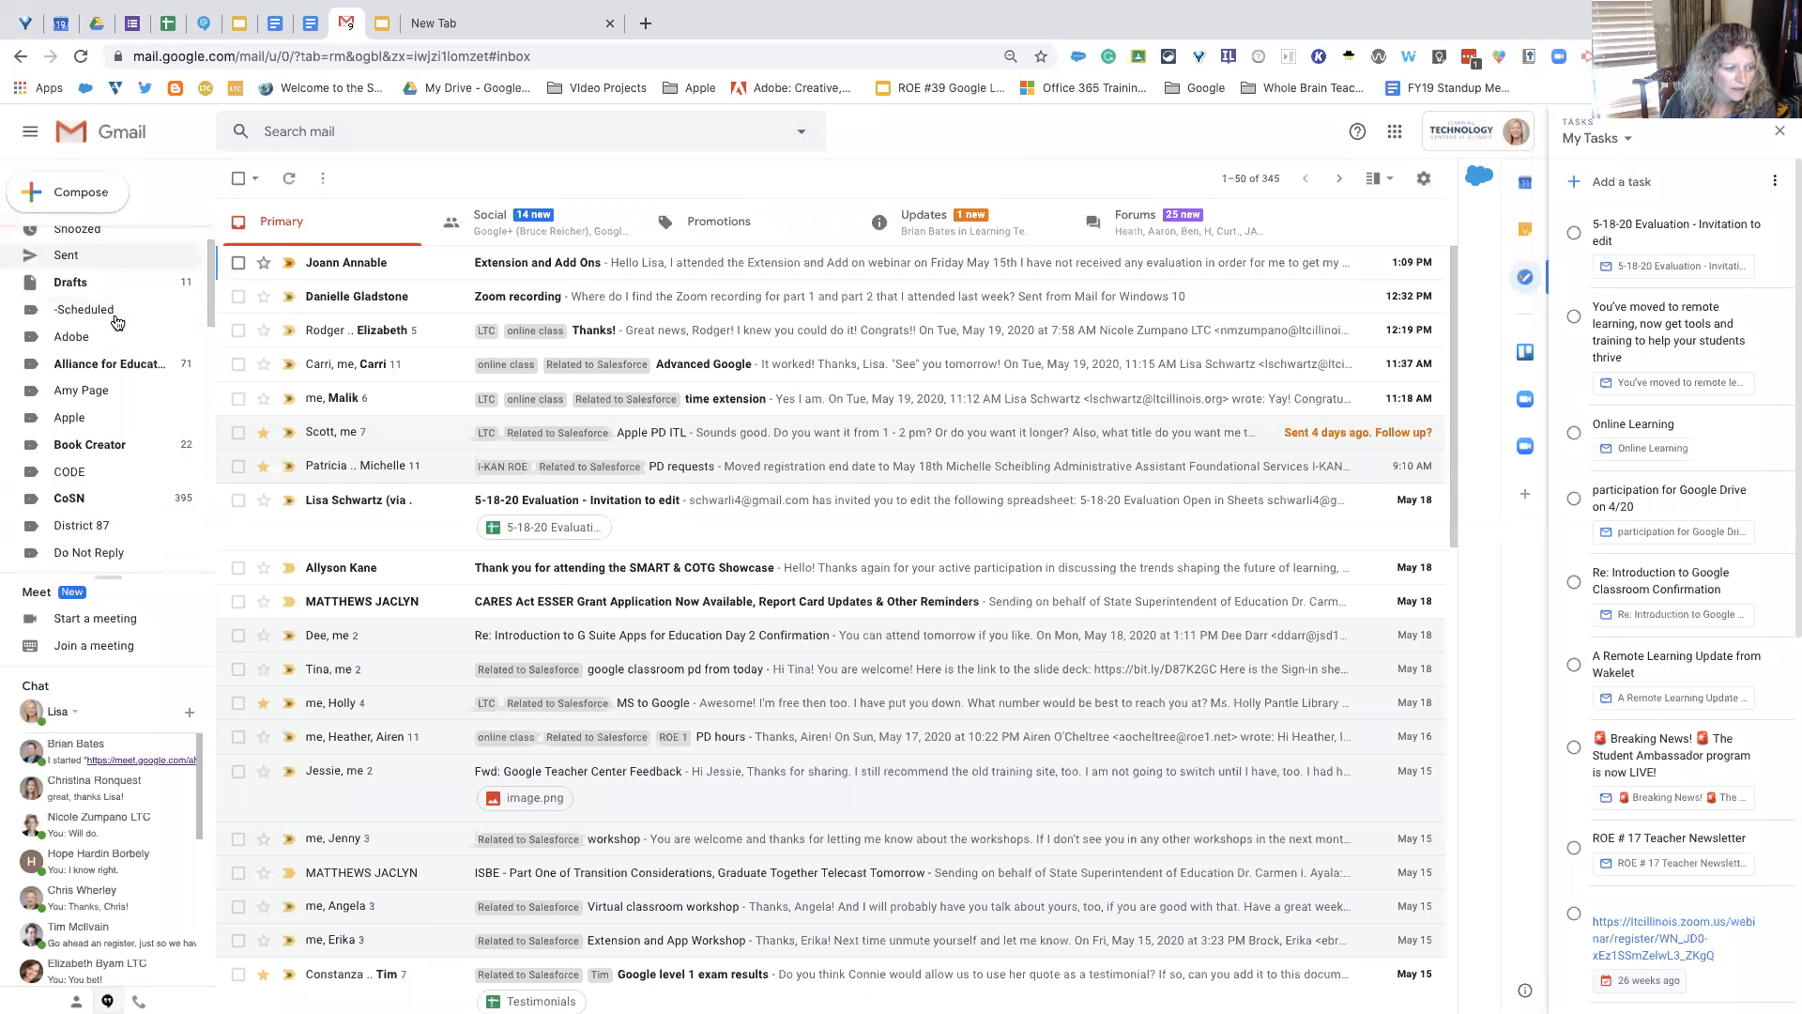
scroll(117, 322, up, 5)
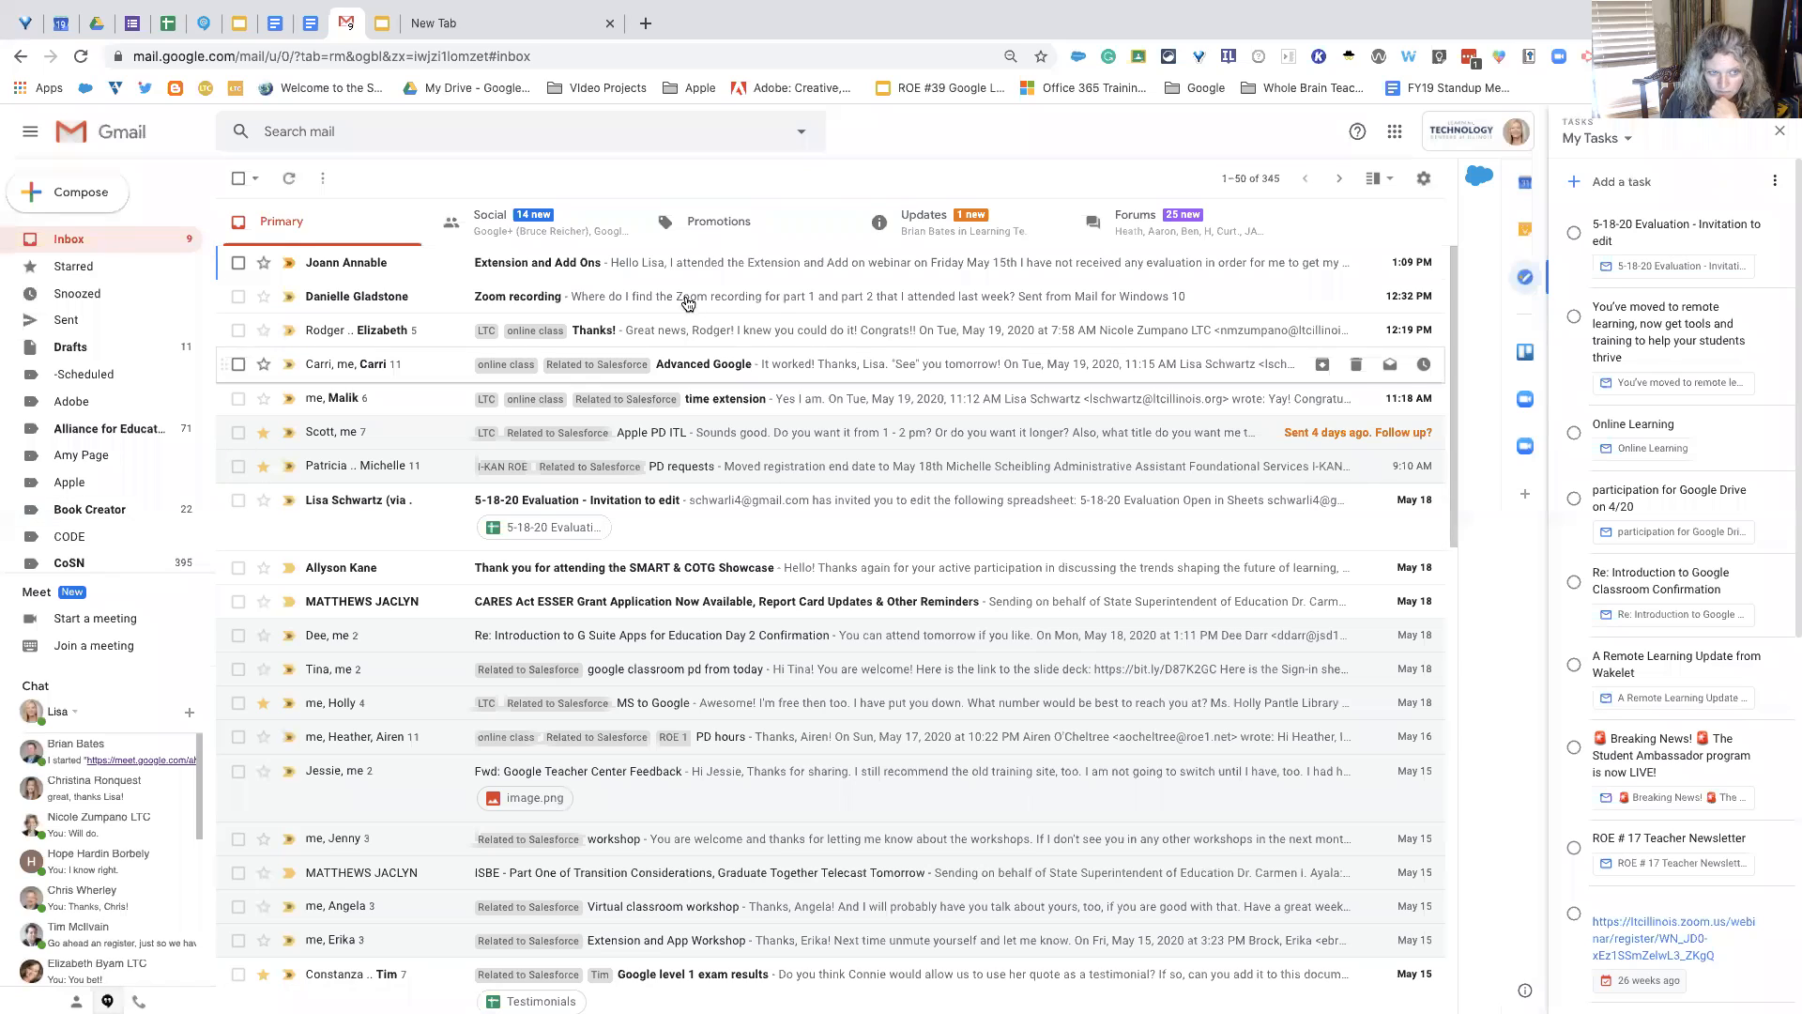
Step: Set a colleague's e-mail address as the sender in the advanced search and start a filter from those criteria
click(801, 132)
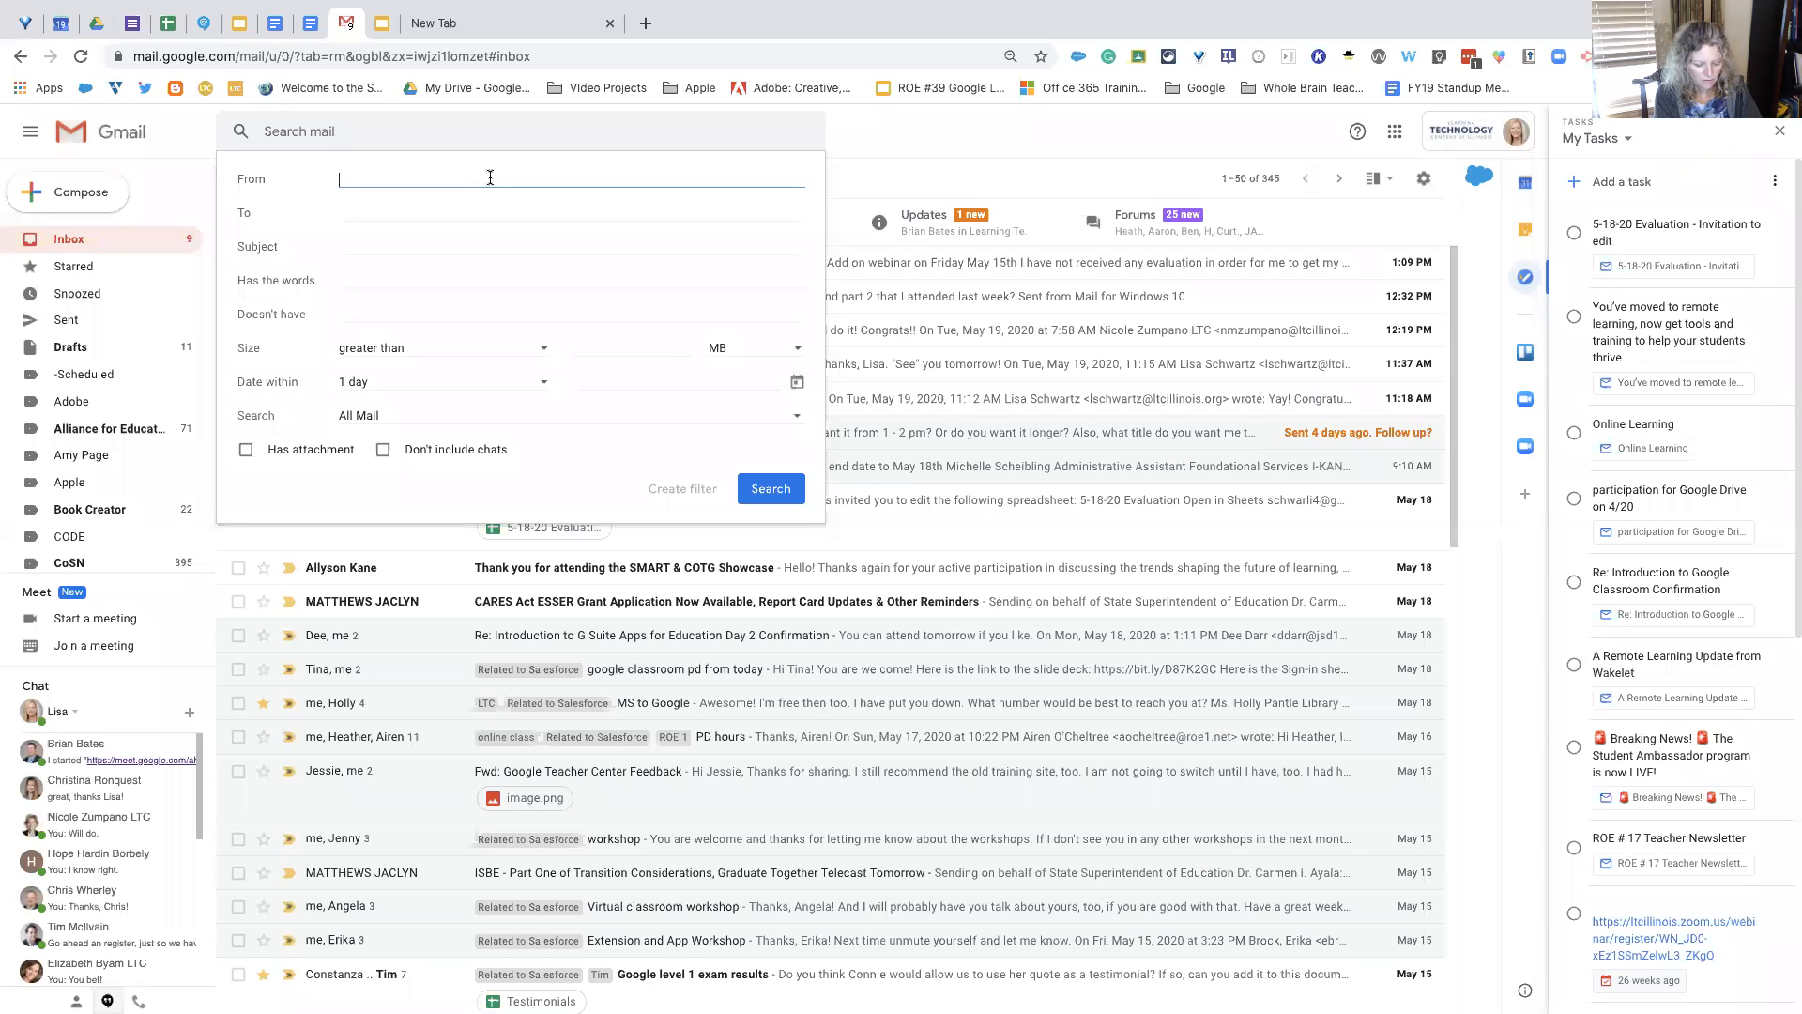
text(eli)
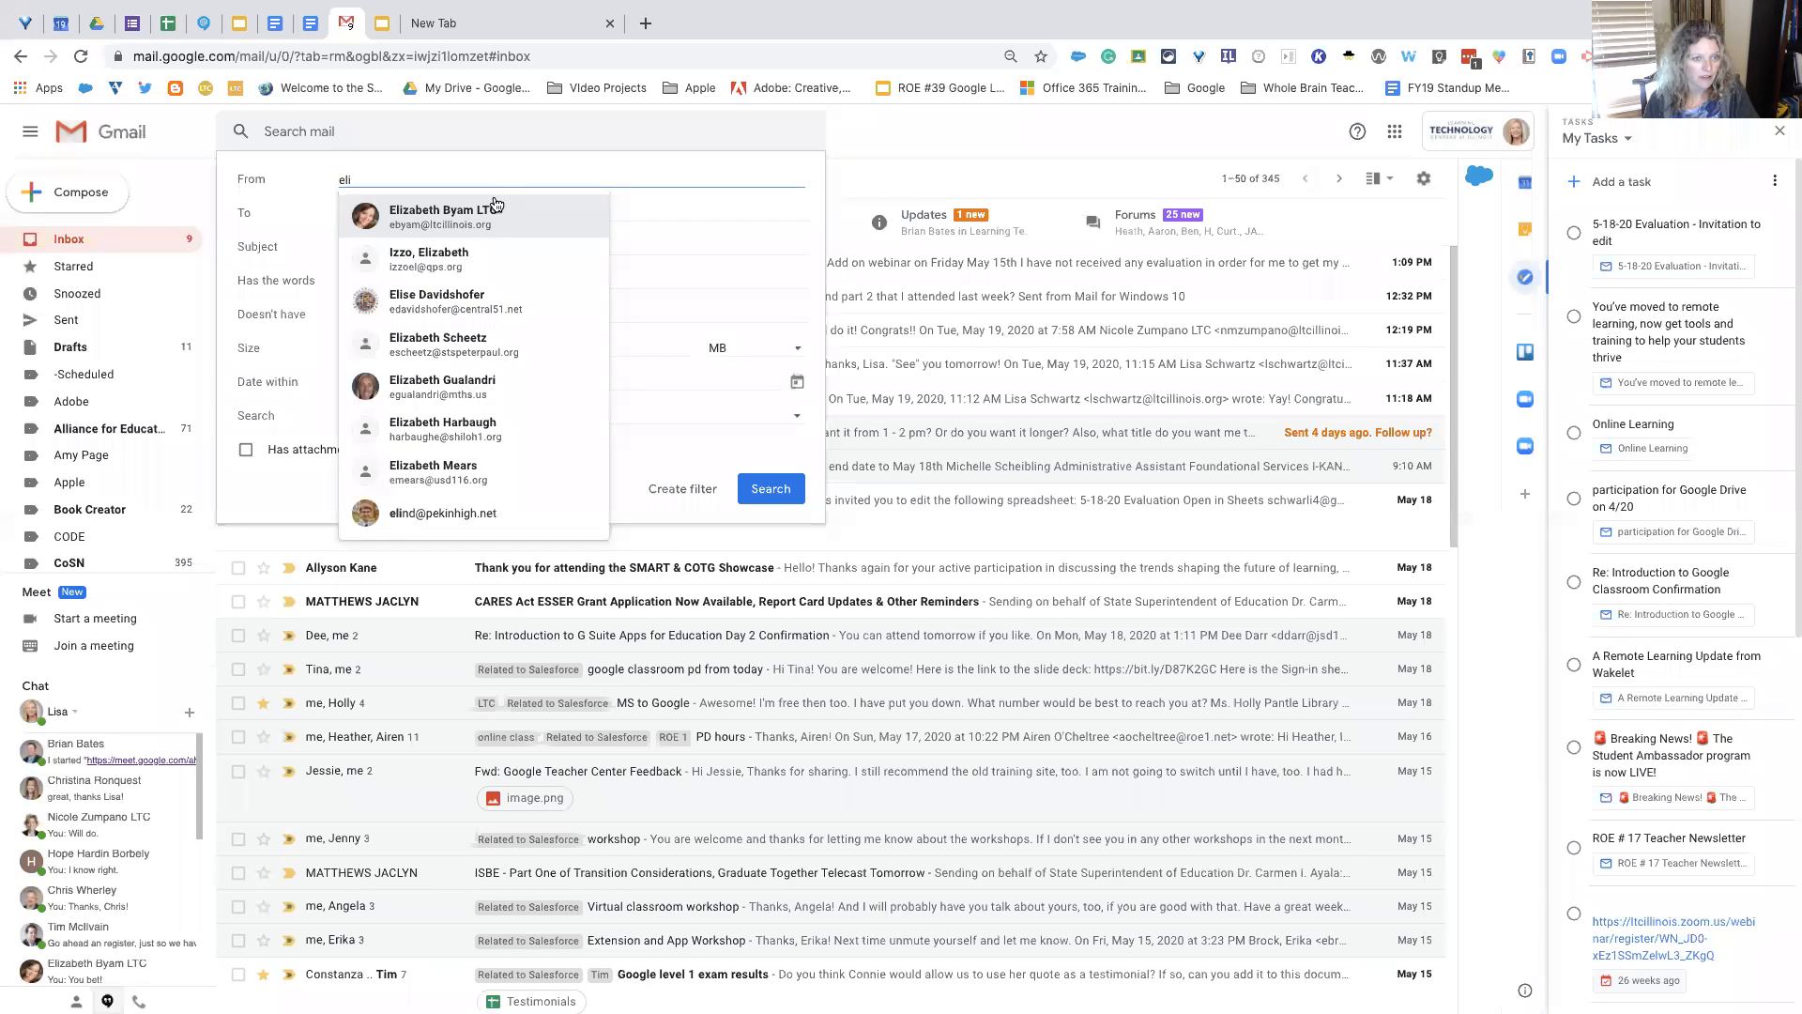
click(482, 208)
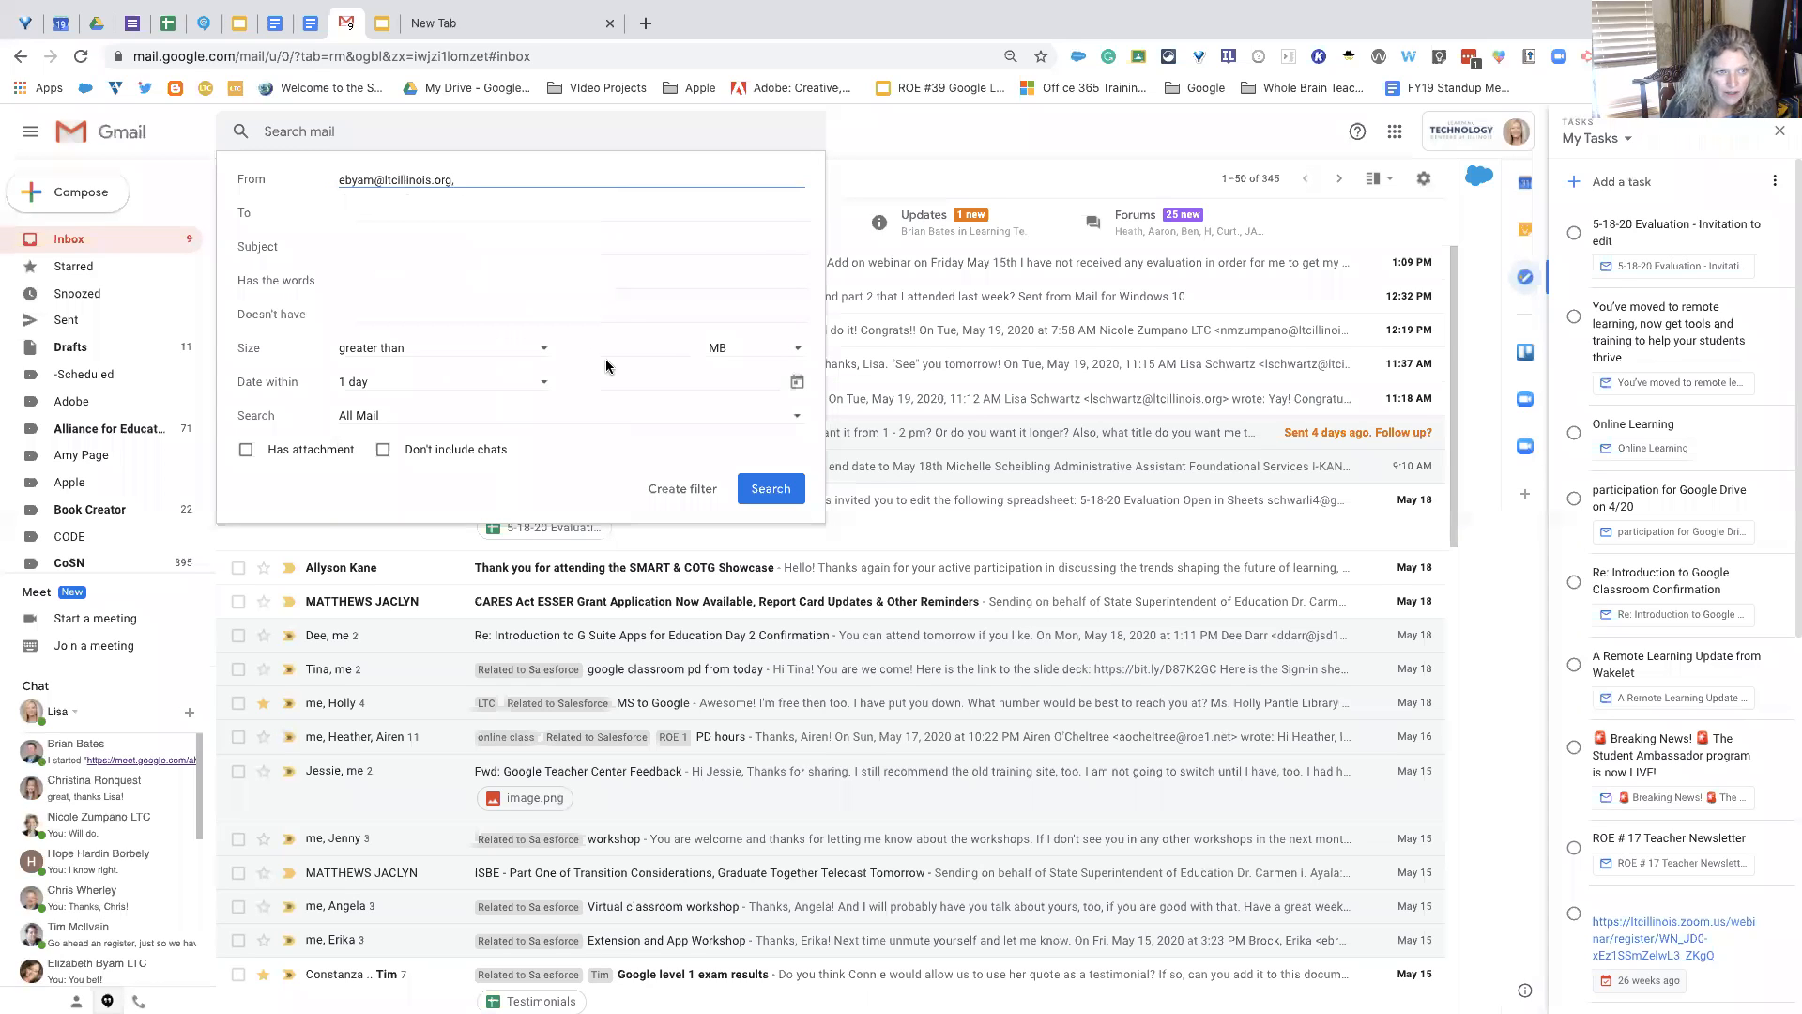
click(669, 497)
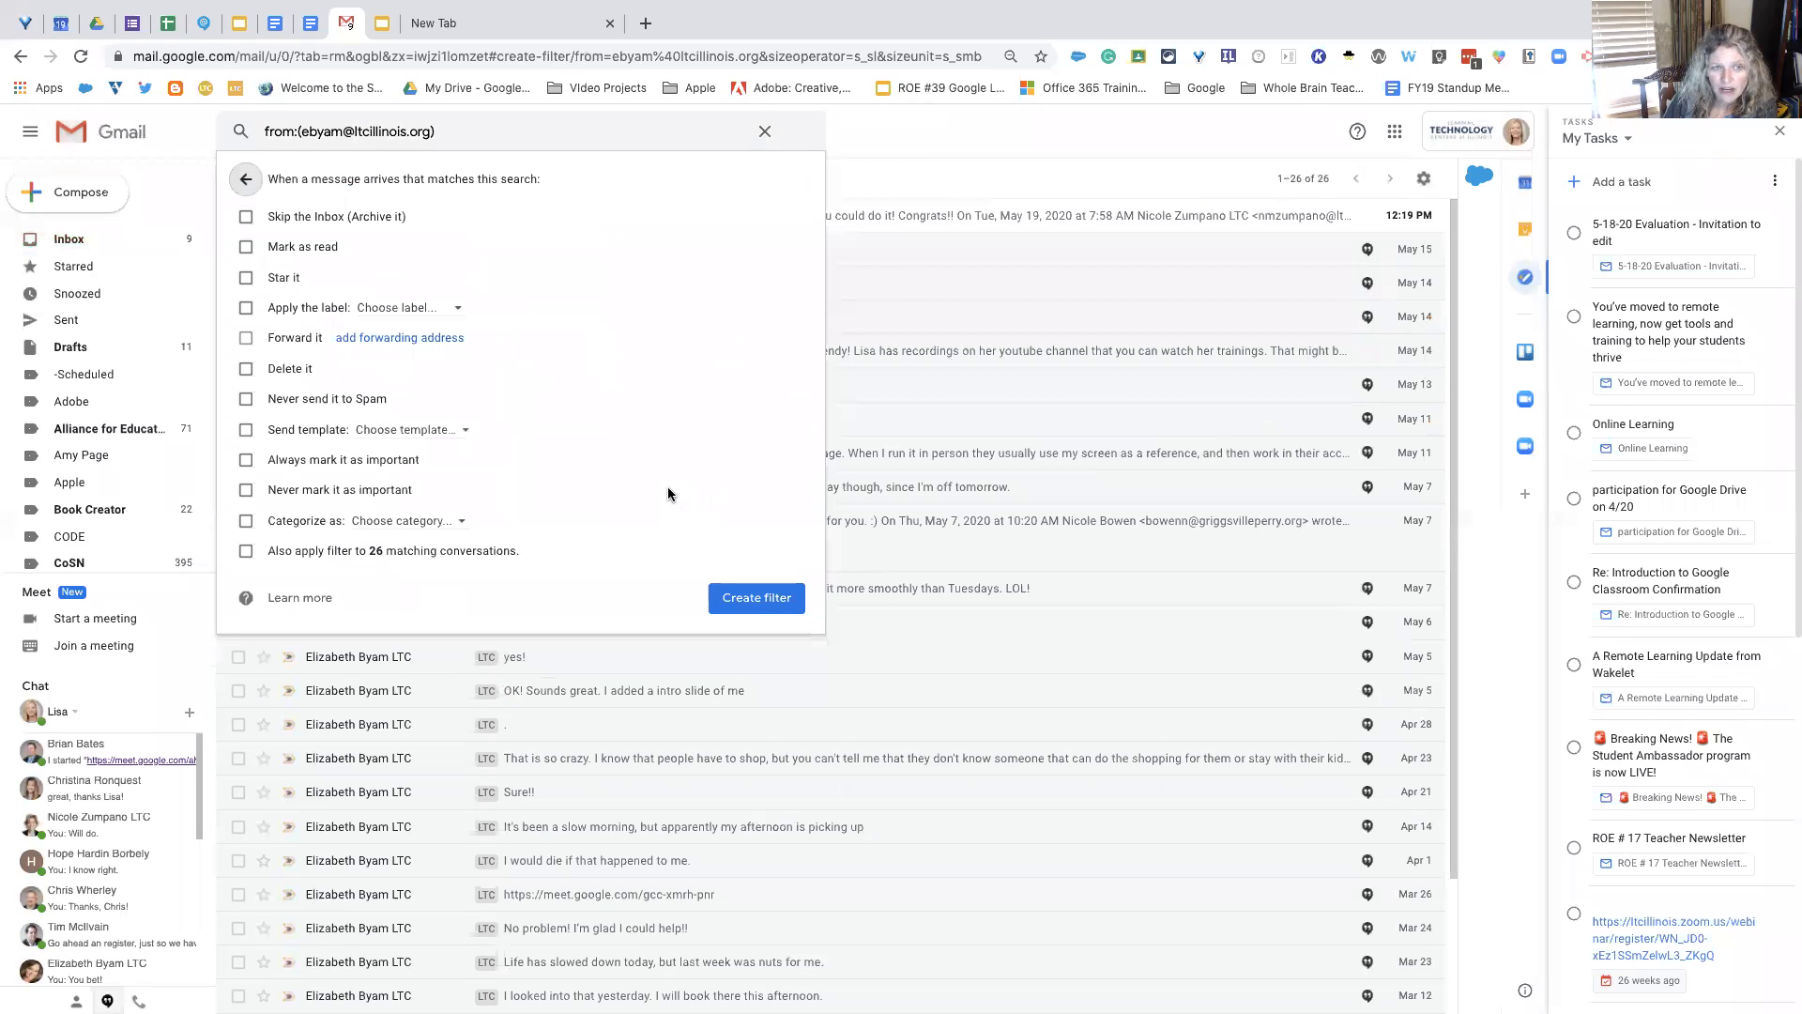
Step: Set the filter to skip the inbox, apply the LTC label and also apply to the matching conversations
click(247, 218)
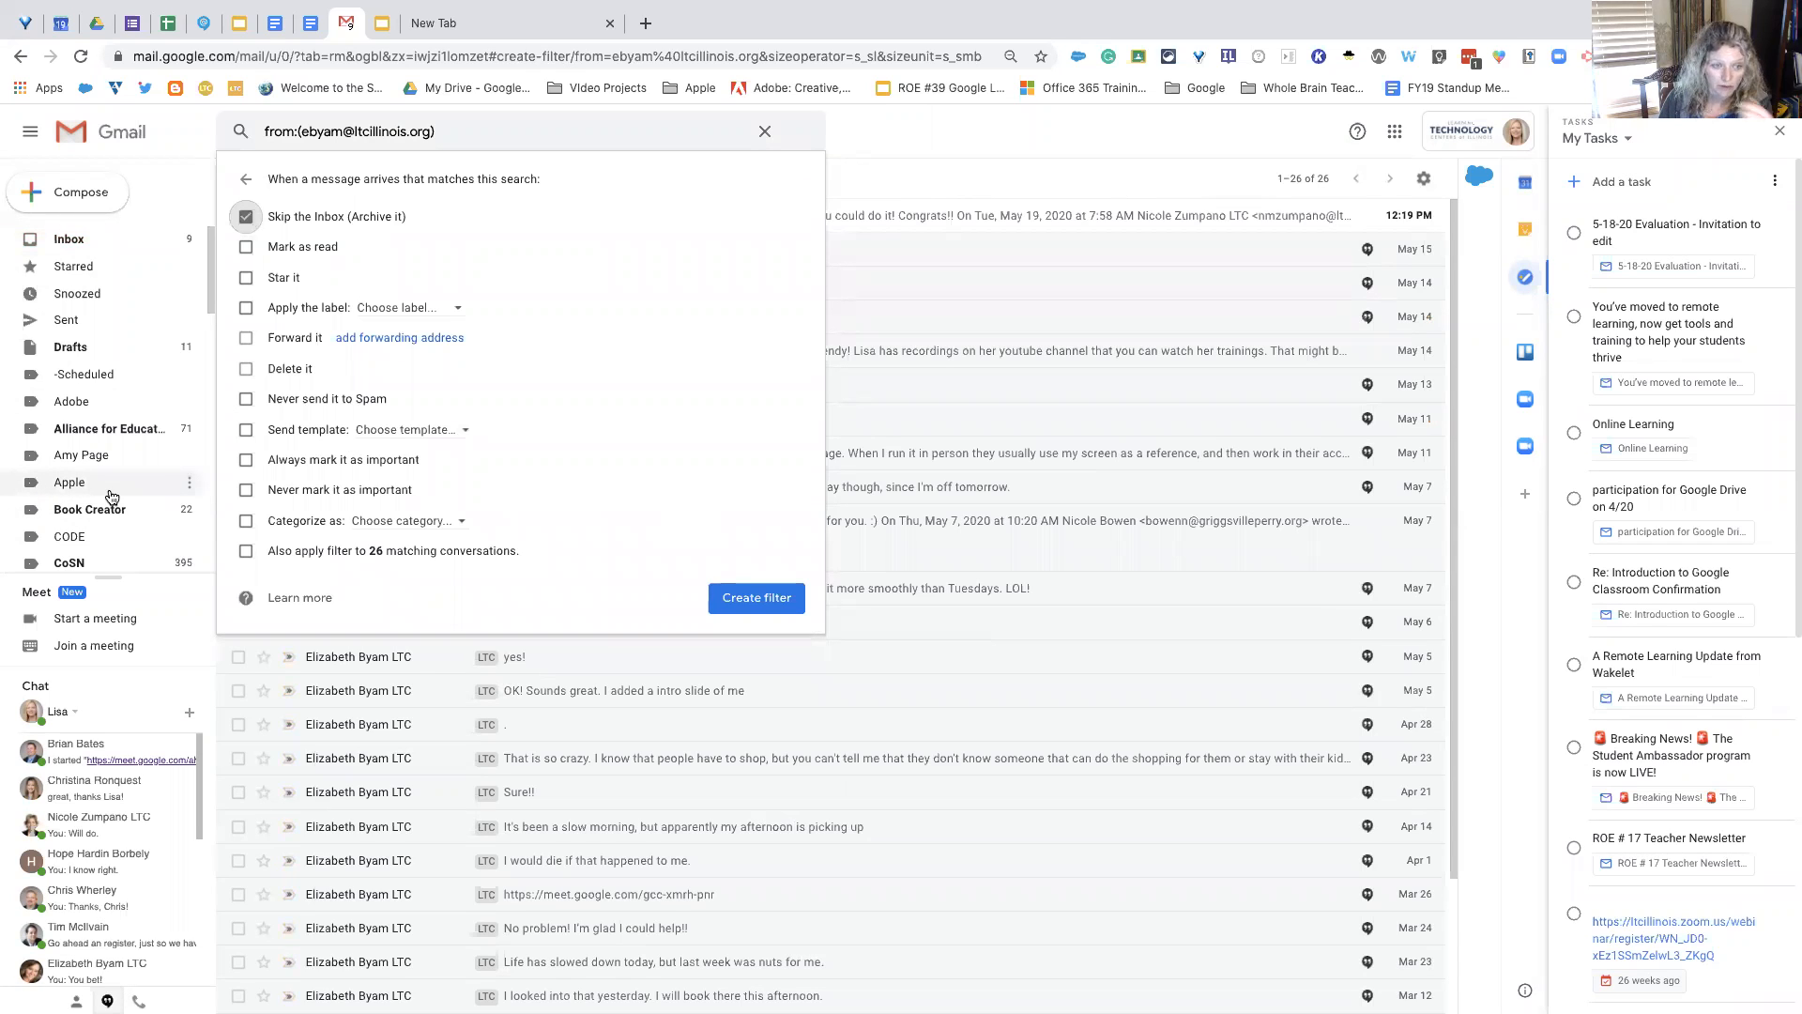
click(245, 310)
click(454, 309)
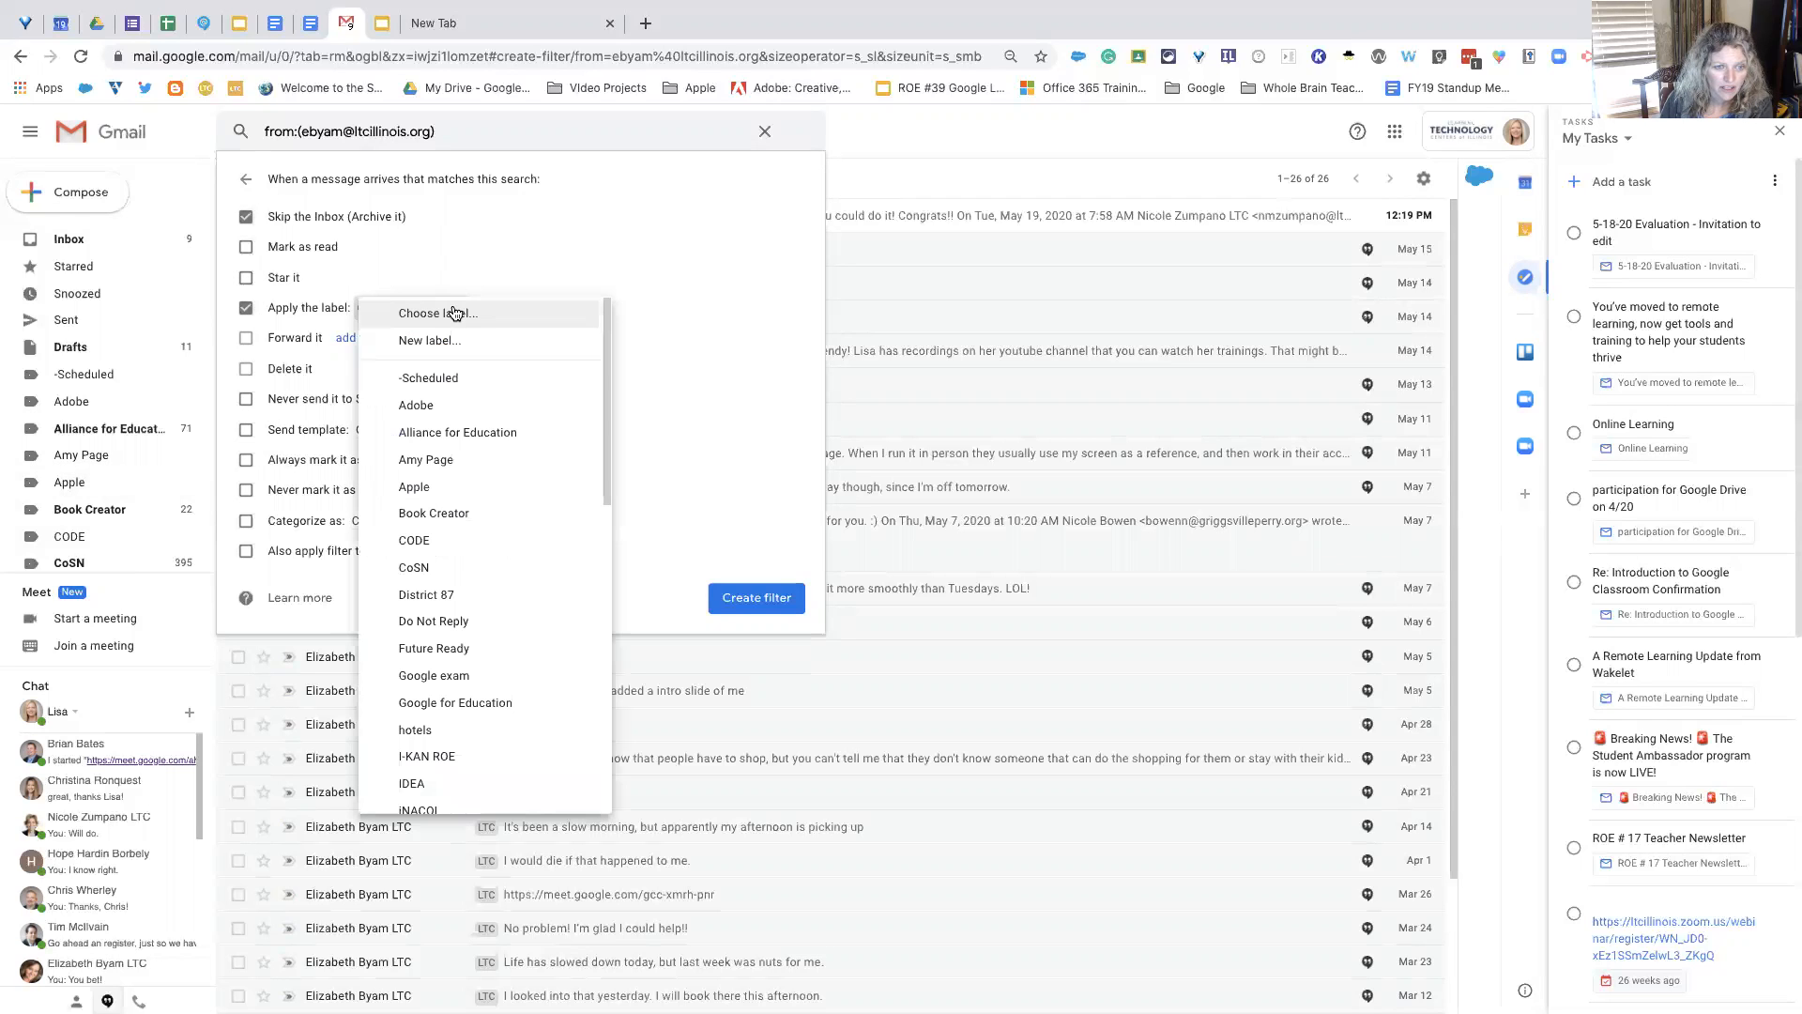
scroll(464, 582, down, 2)
scroll(463, 582, down, 3)
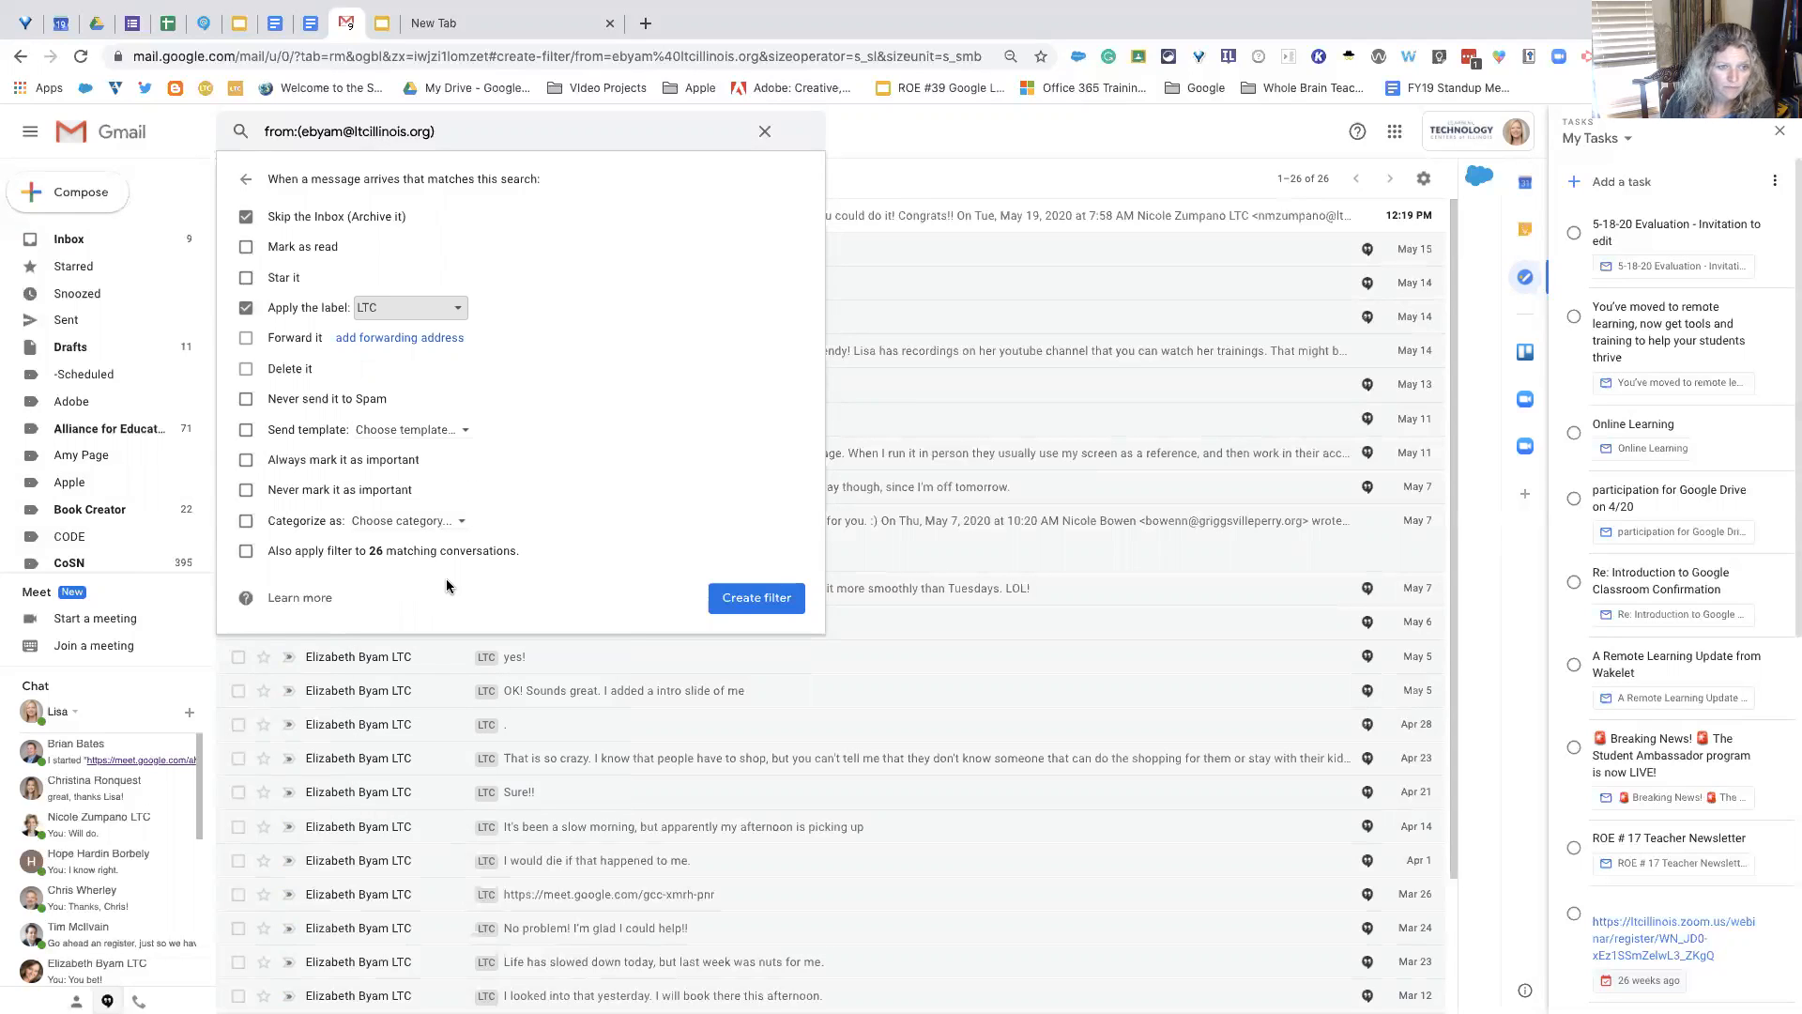
click(247, 553)
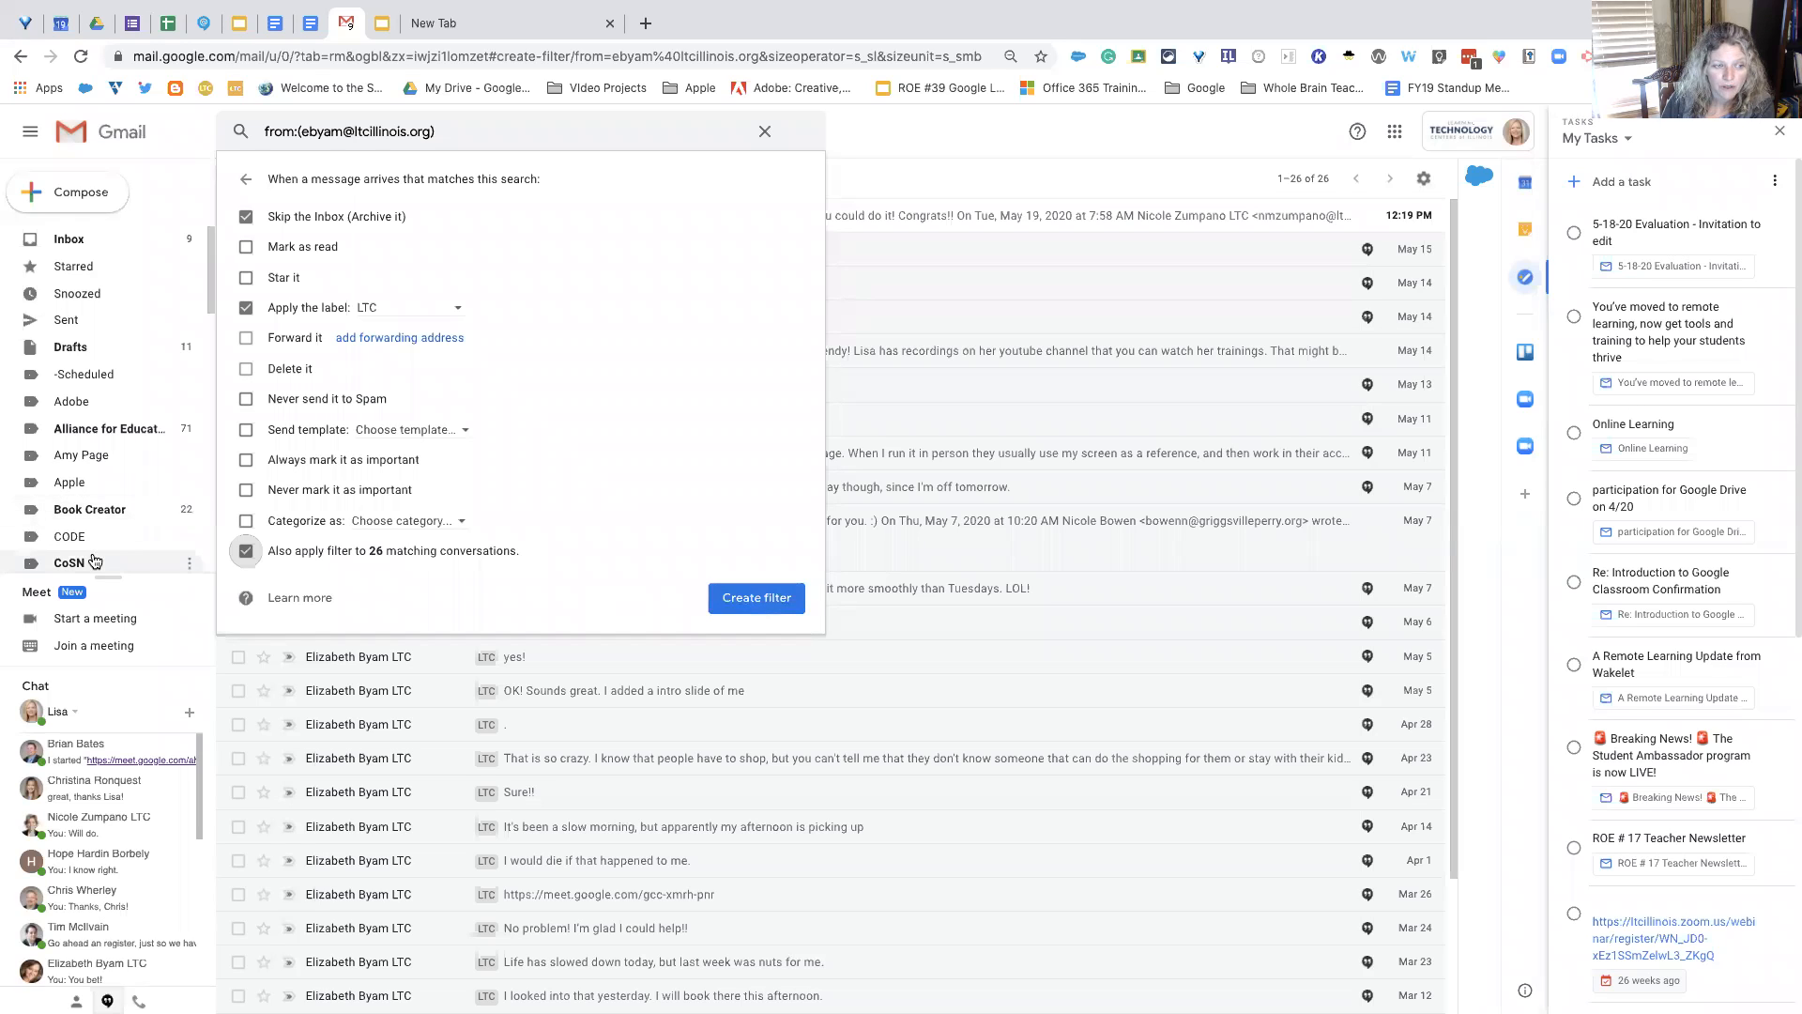
Step: Find the LTC label in the mailbox's label list and discard the filter without creating it
scroll(122, 540, down, 3)
scroll(125, 543, down, 3)
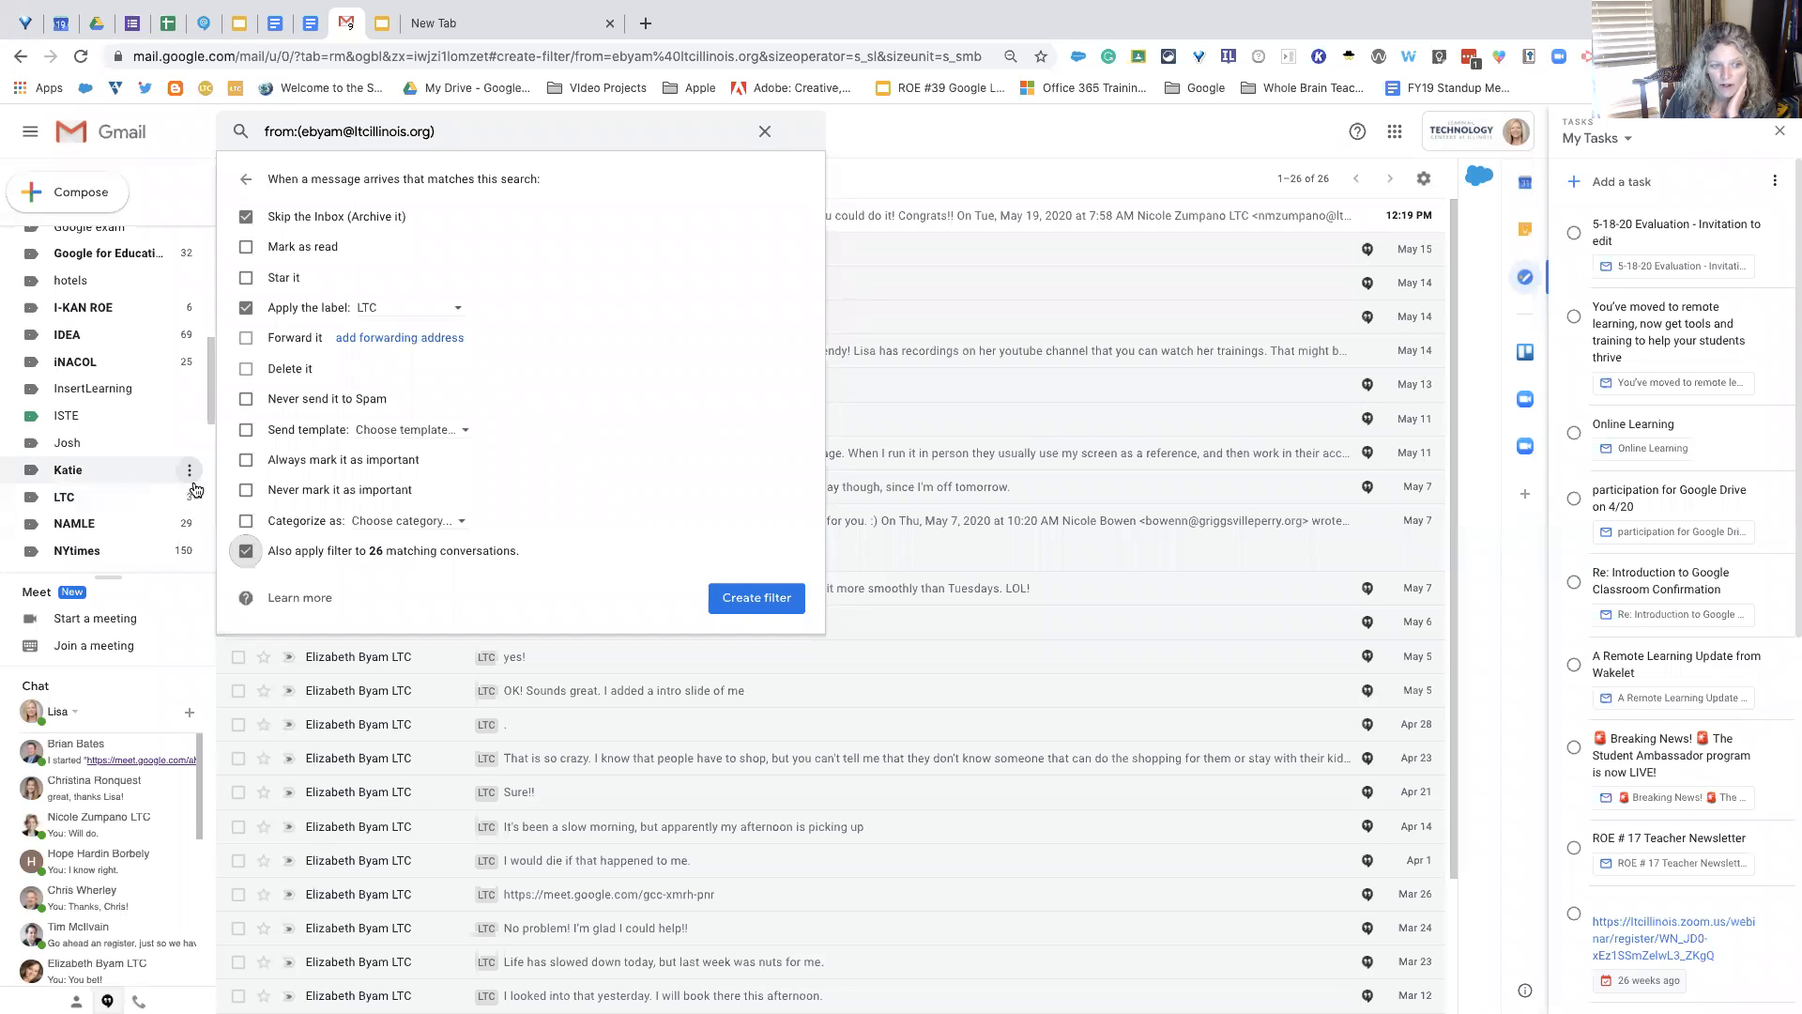
click(765, 132)
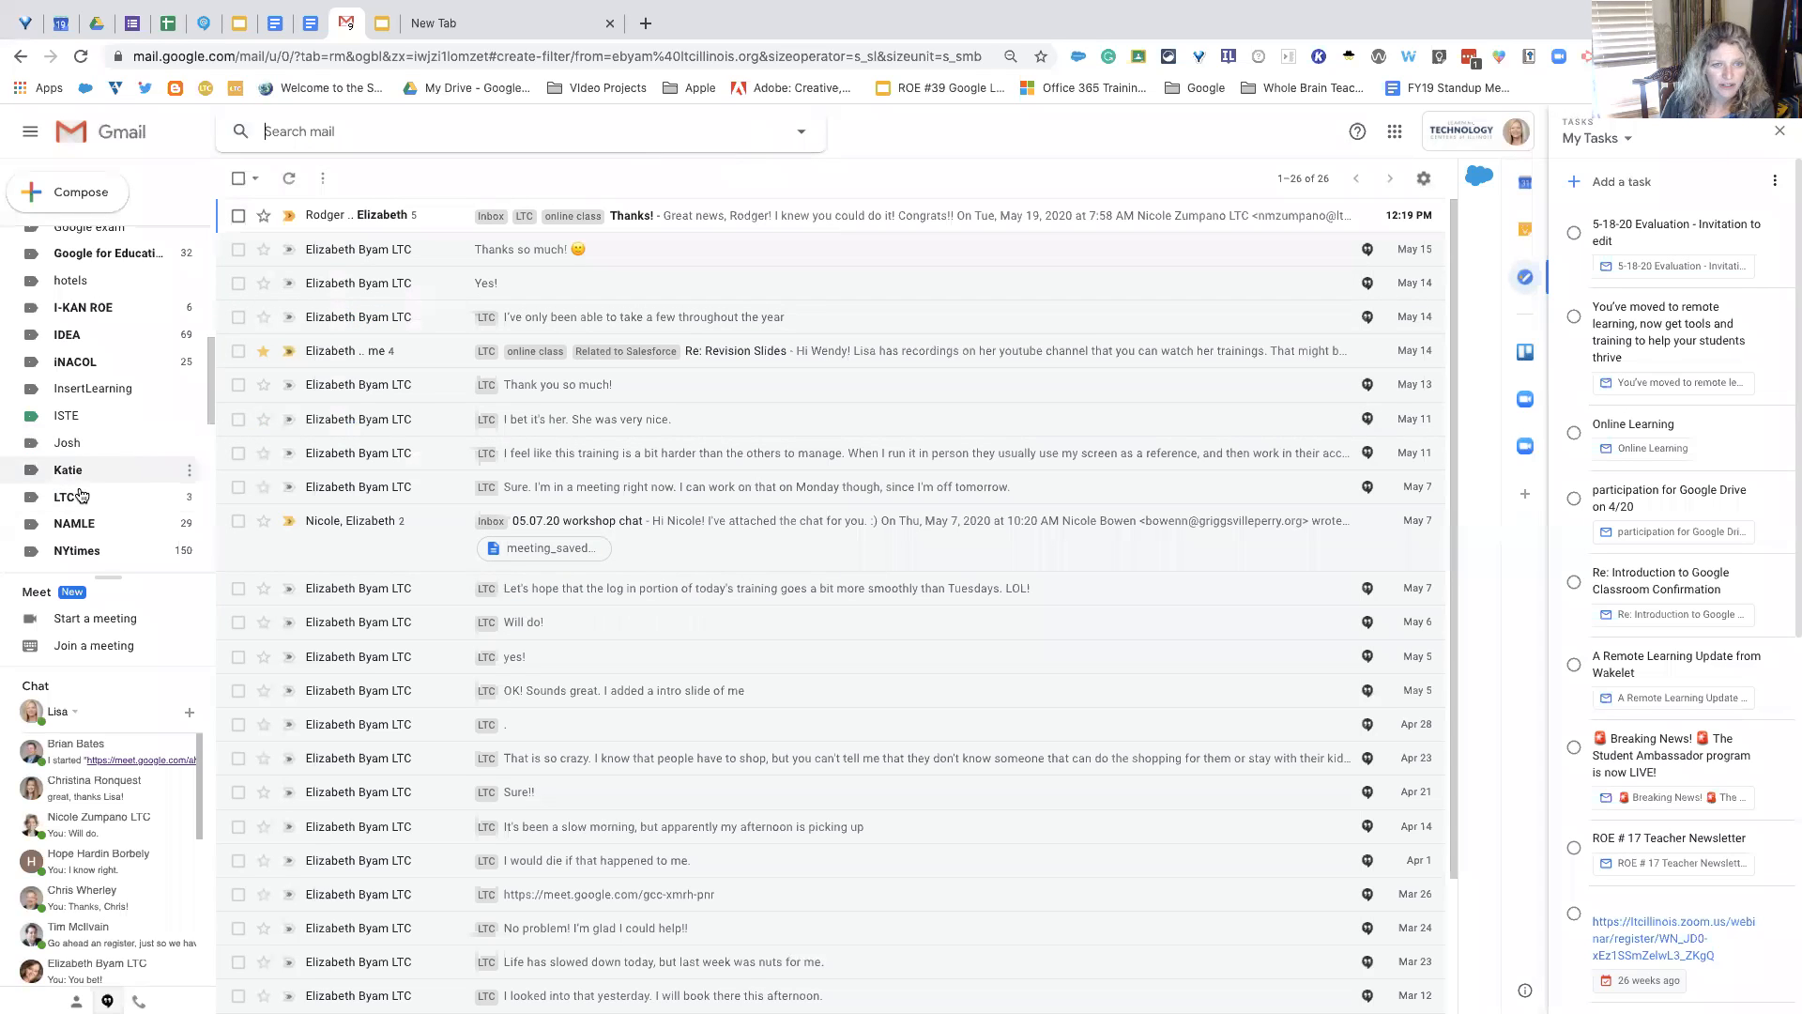
Step: Set another colleague's e-mail address as the sender in the advanced search and start a filter from it
click(801, 131)
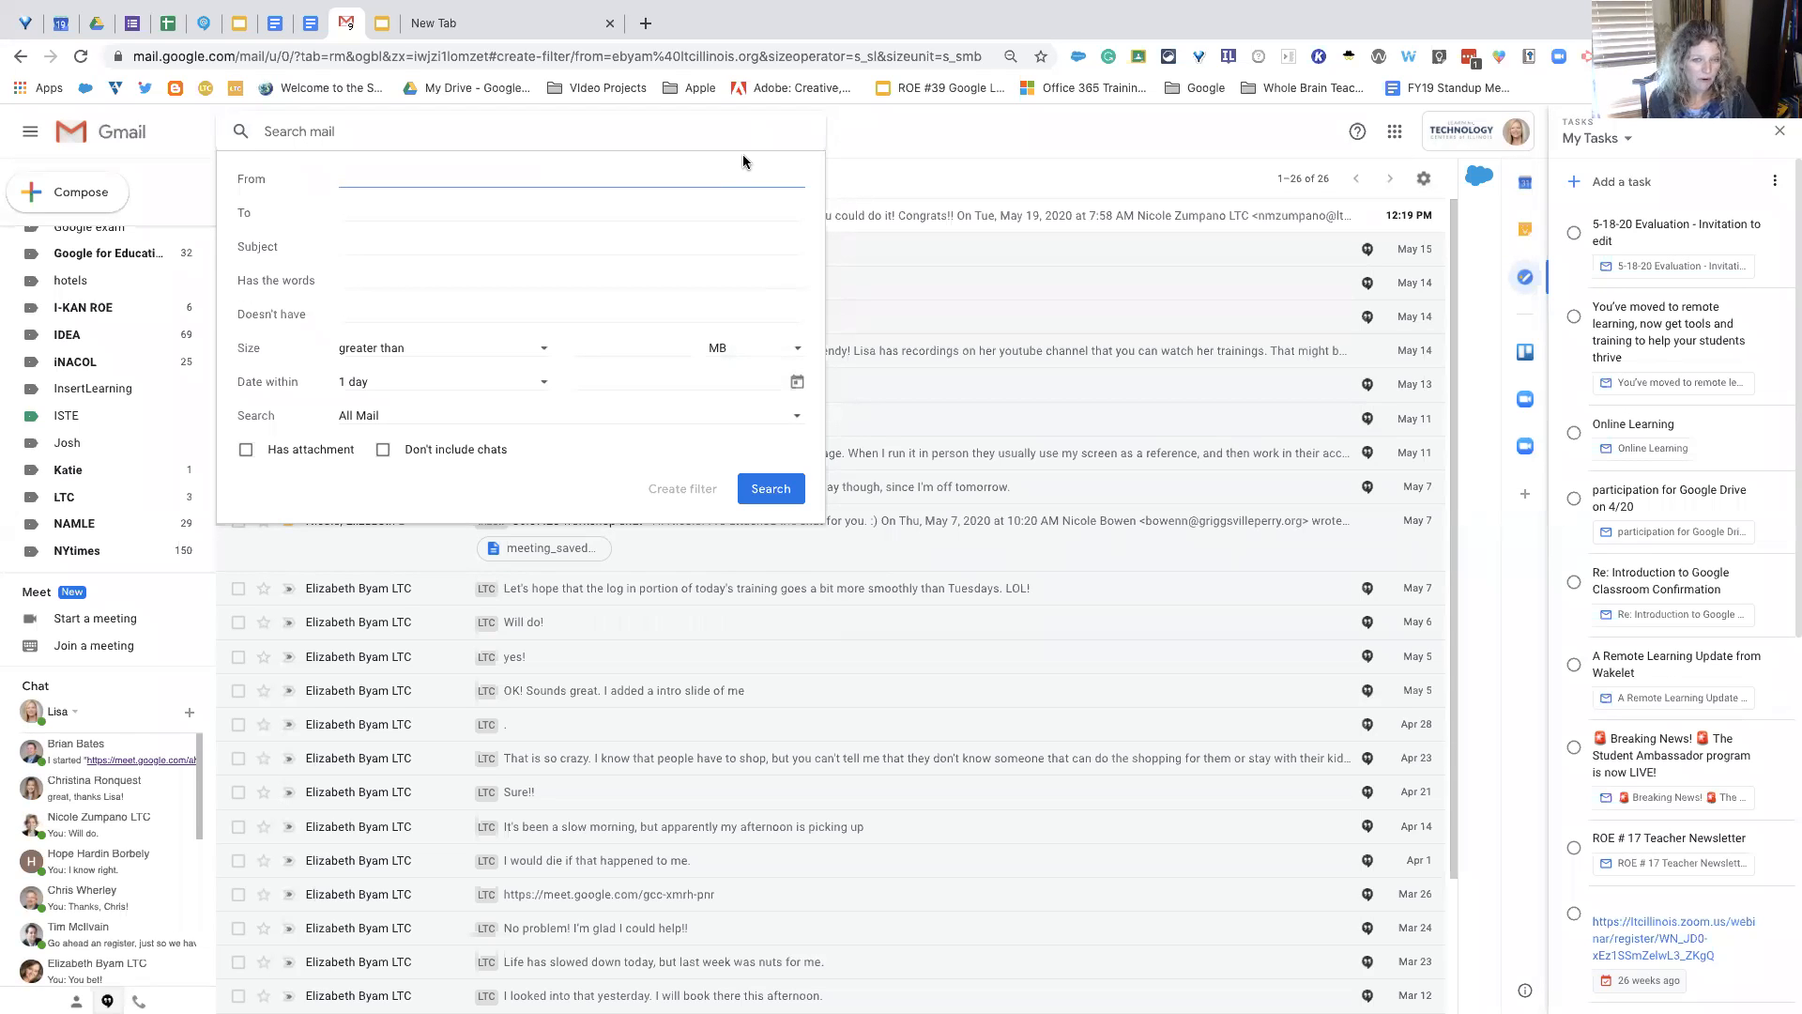
click(801, 139)
click(802, 141)
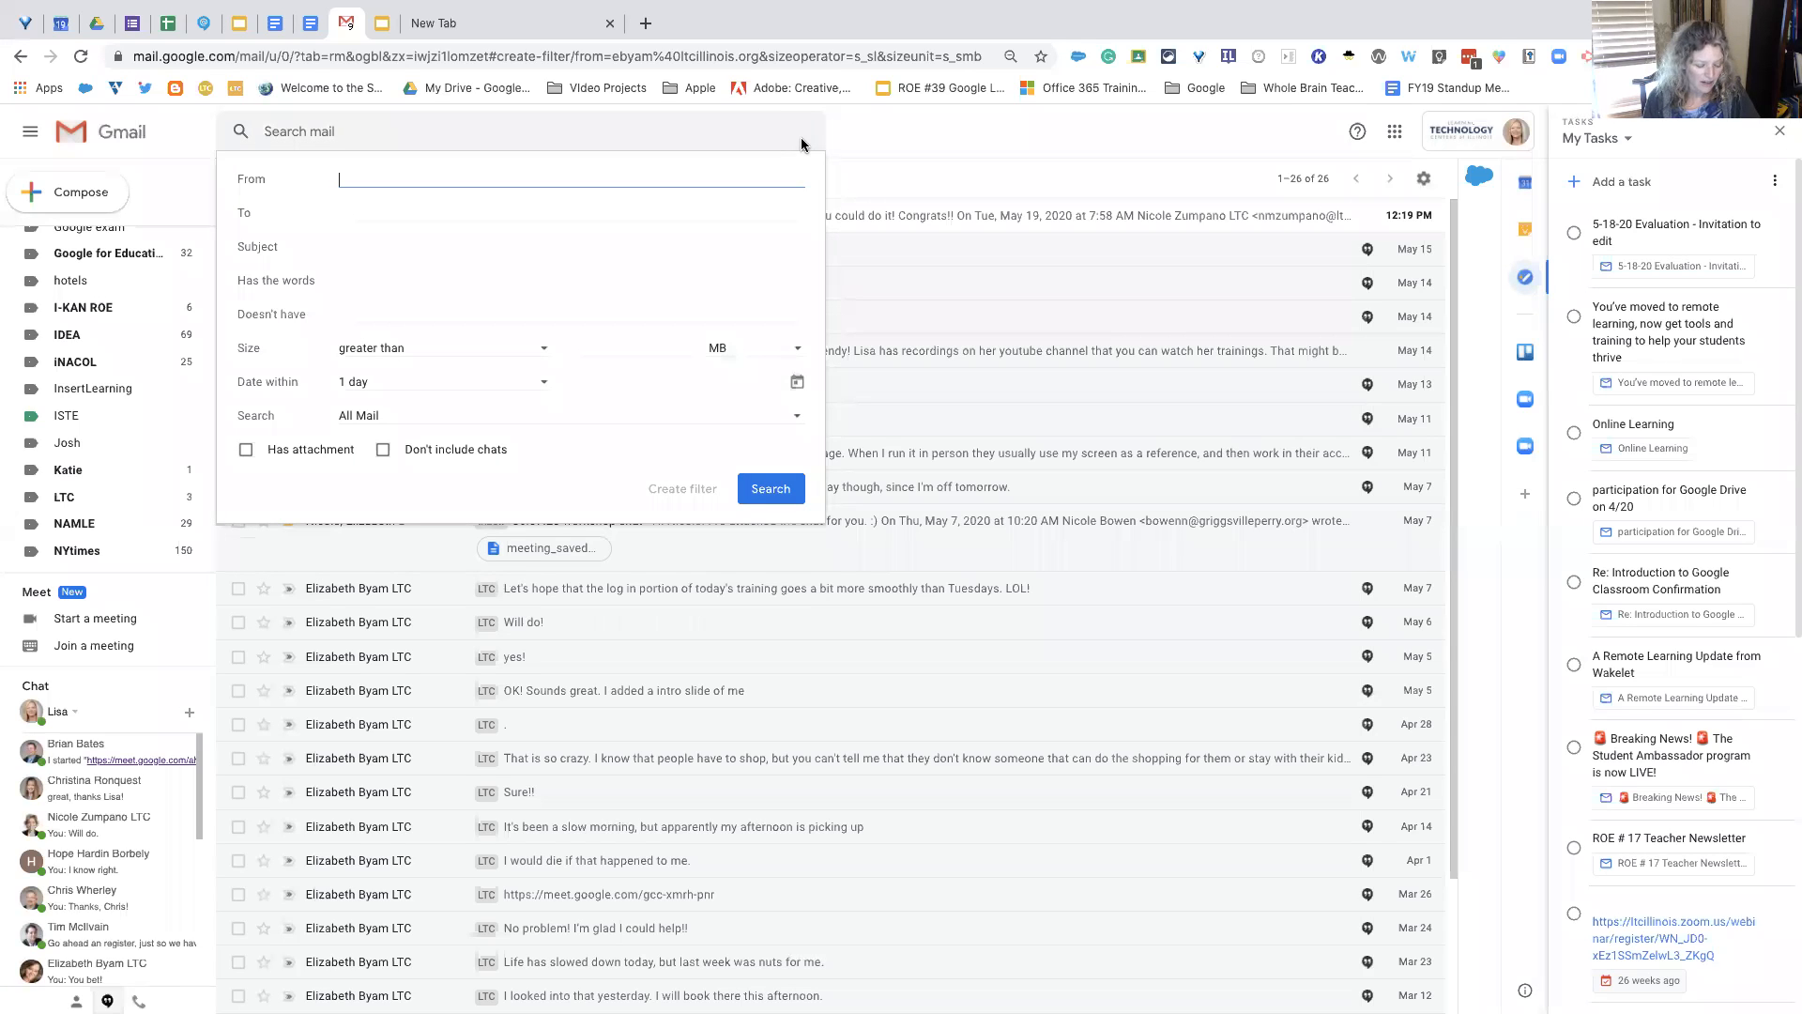
text(e)
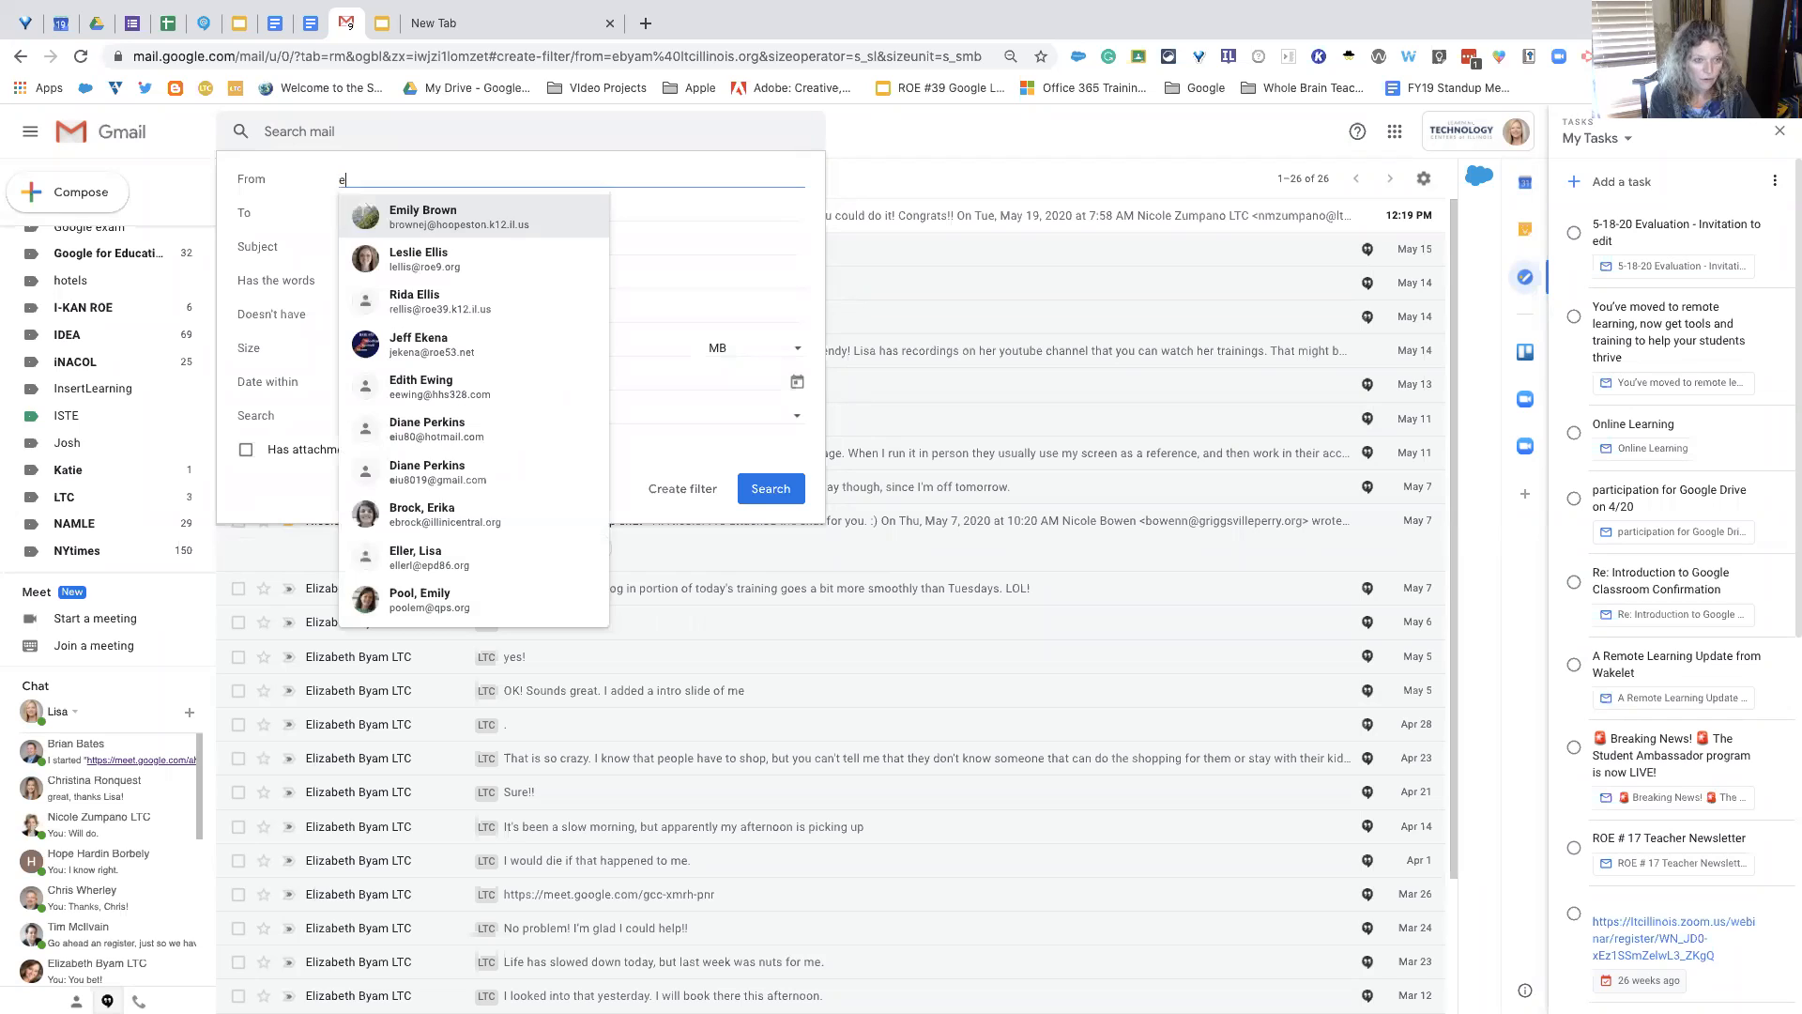
key(BackSpace)
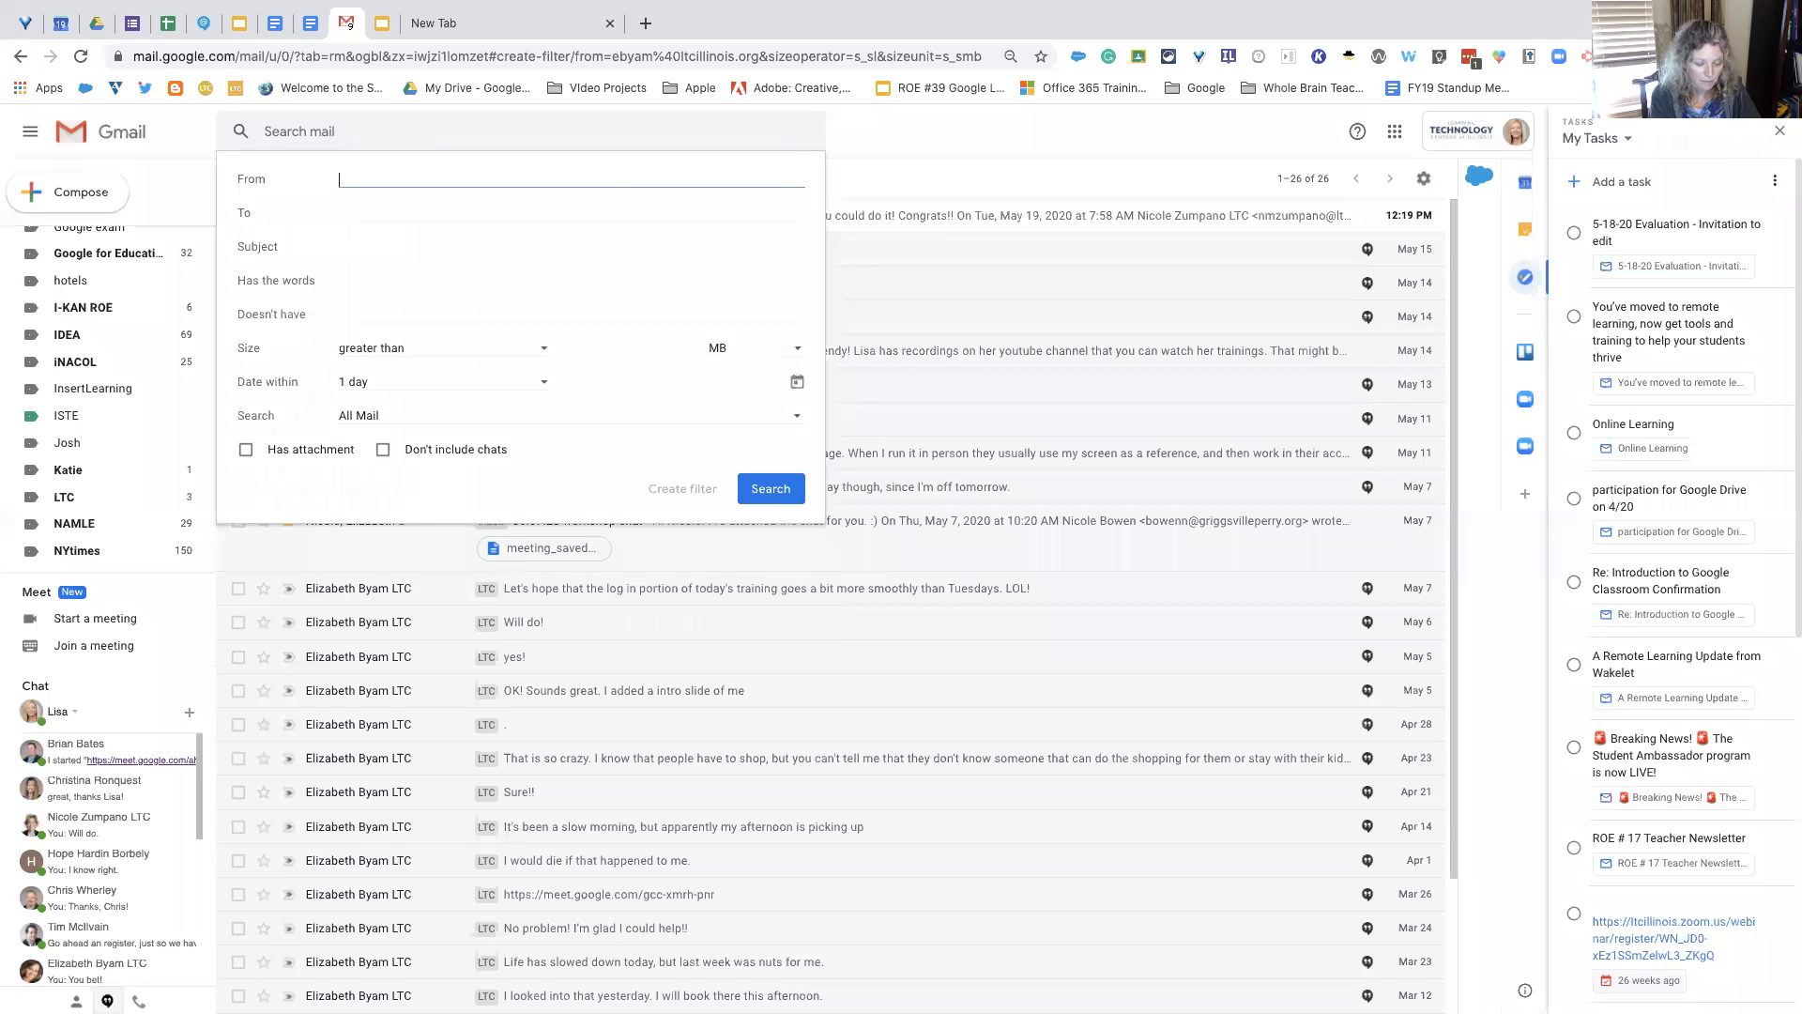
text(nico)
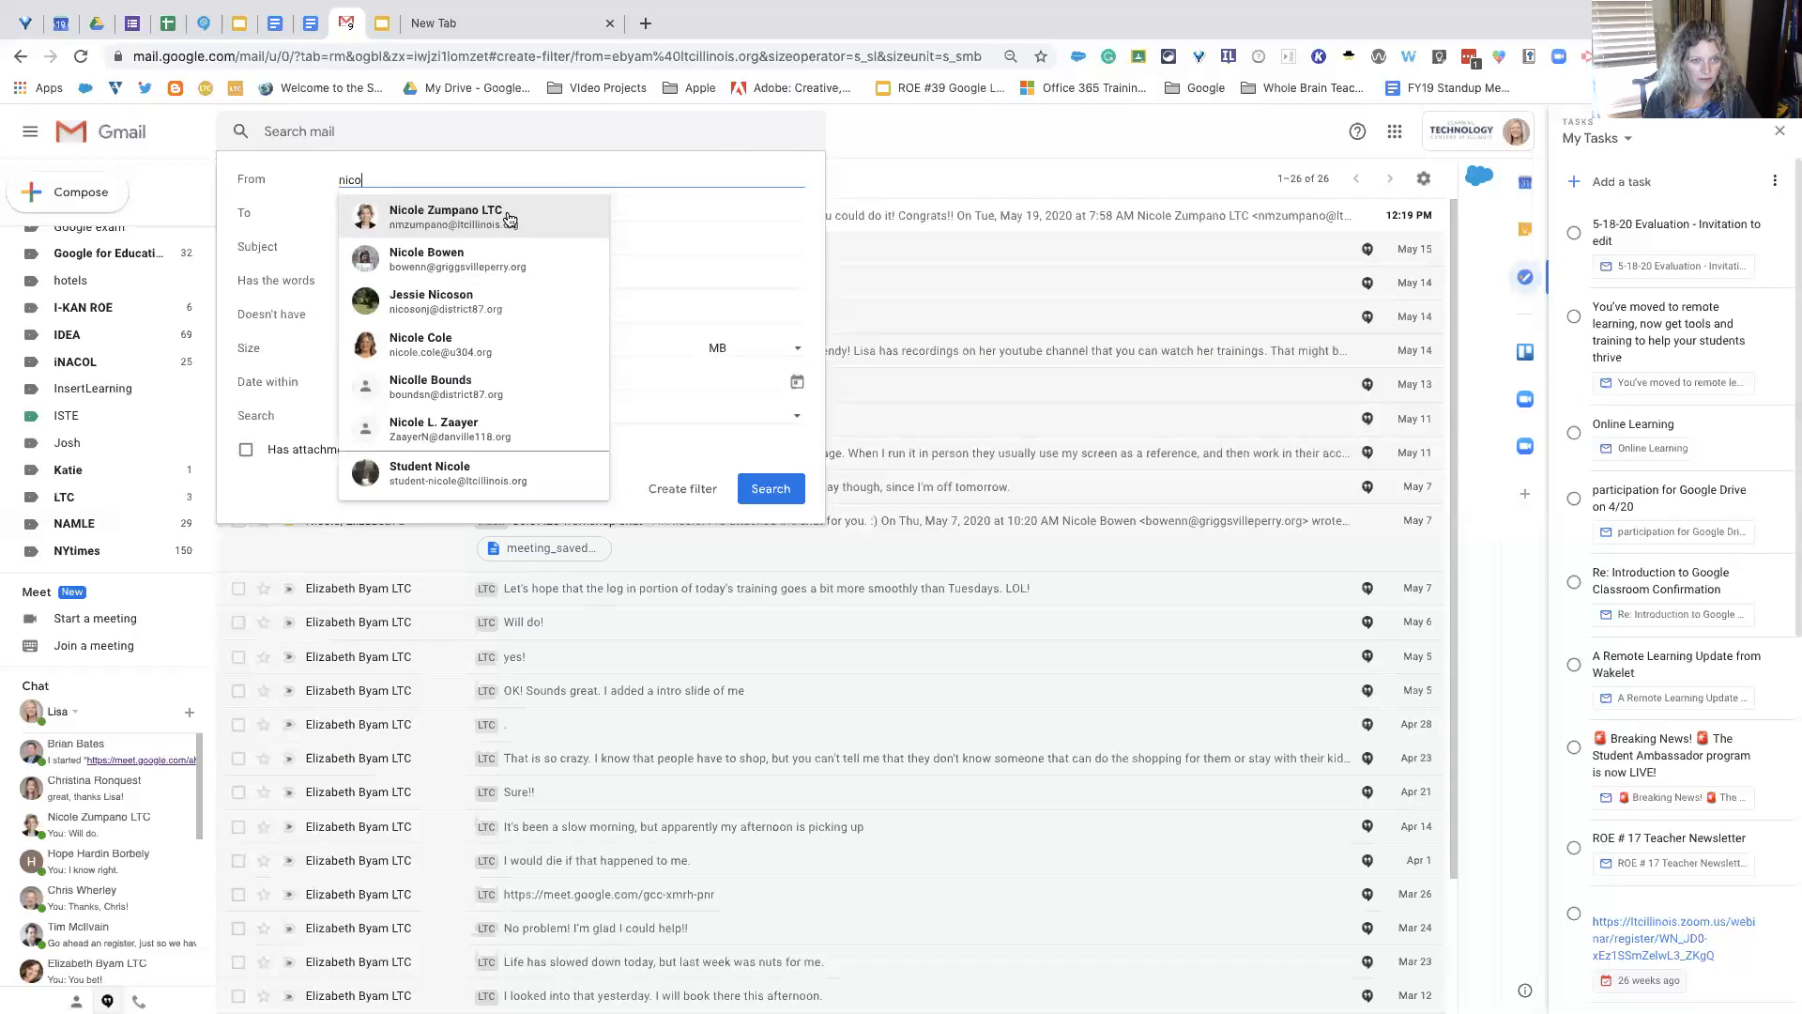
click(505, 226)
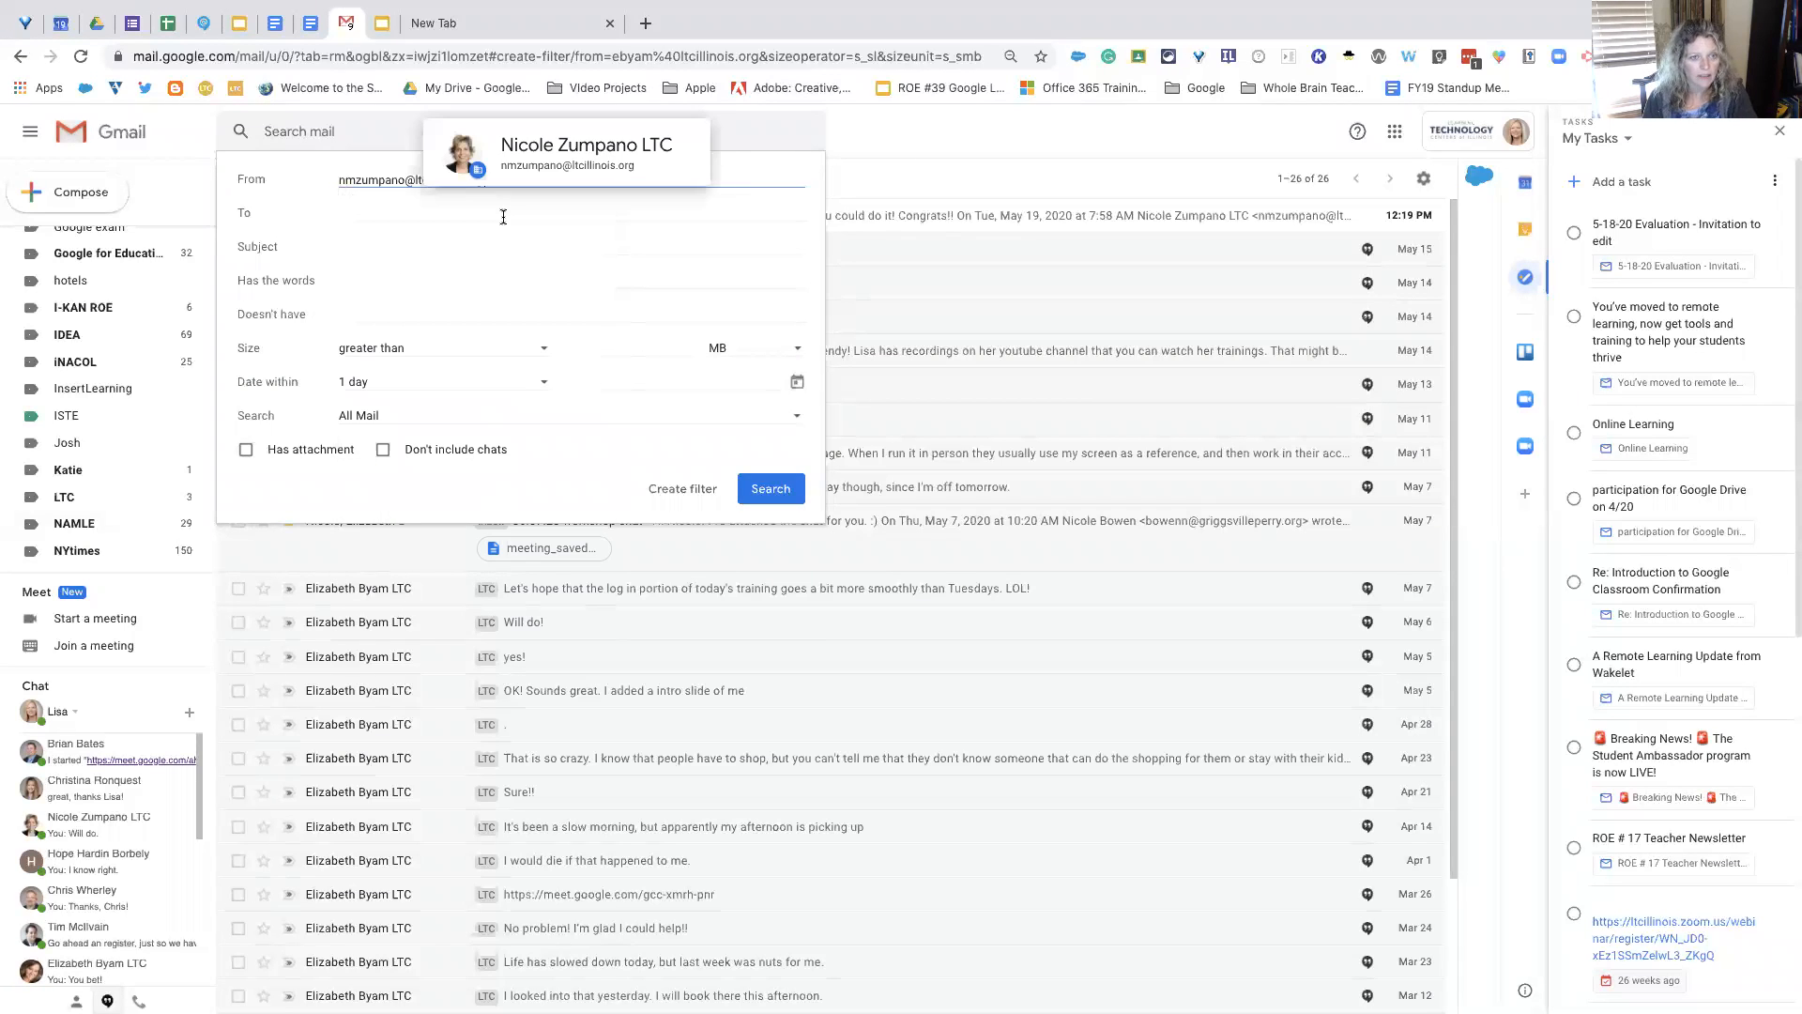
click(673, 492)
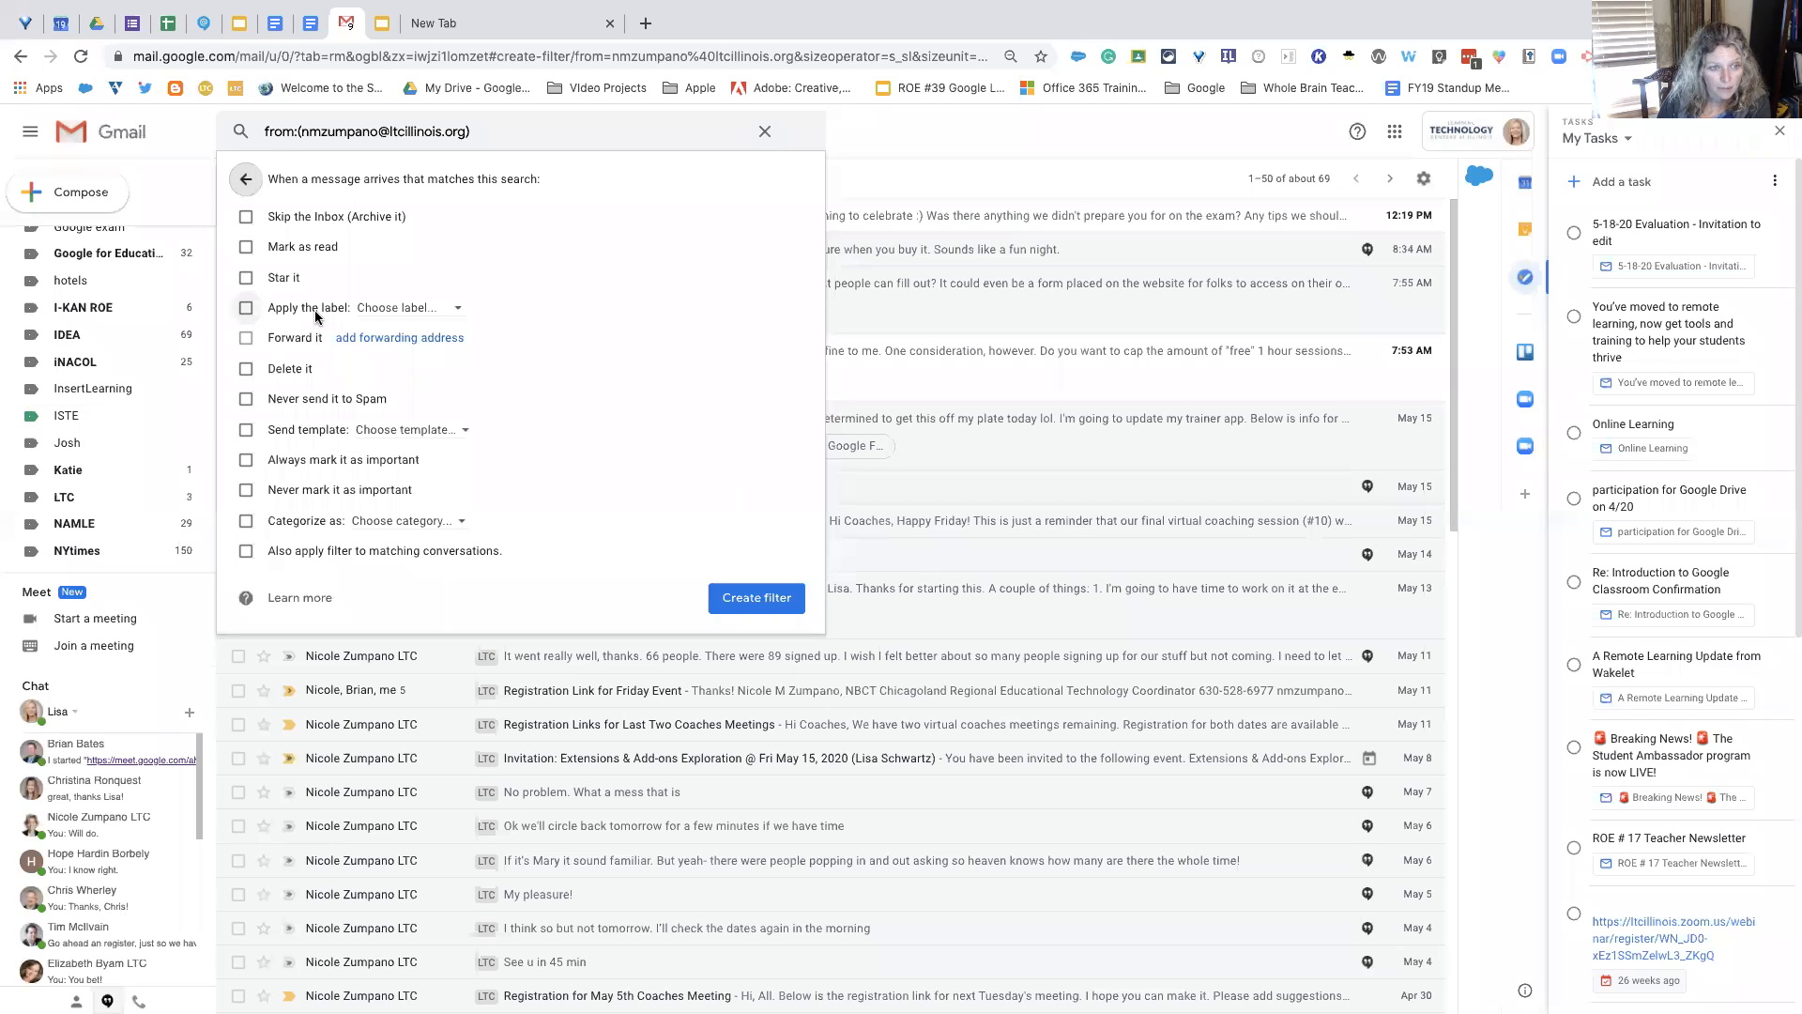
Step: Browse the labels the filter can apply, including the option to create a new label
click(457, 310)
scroll(455, 465, down, 4)
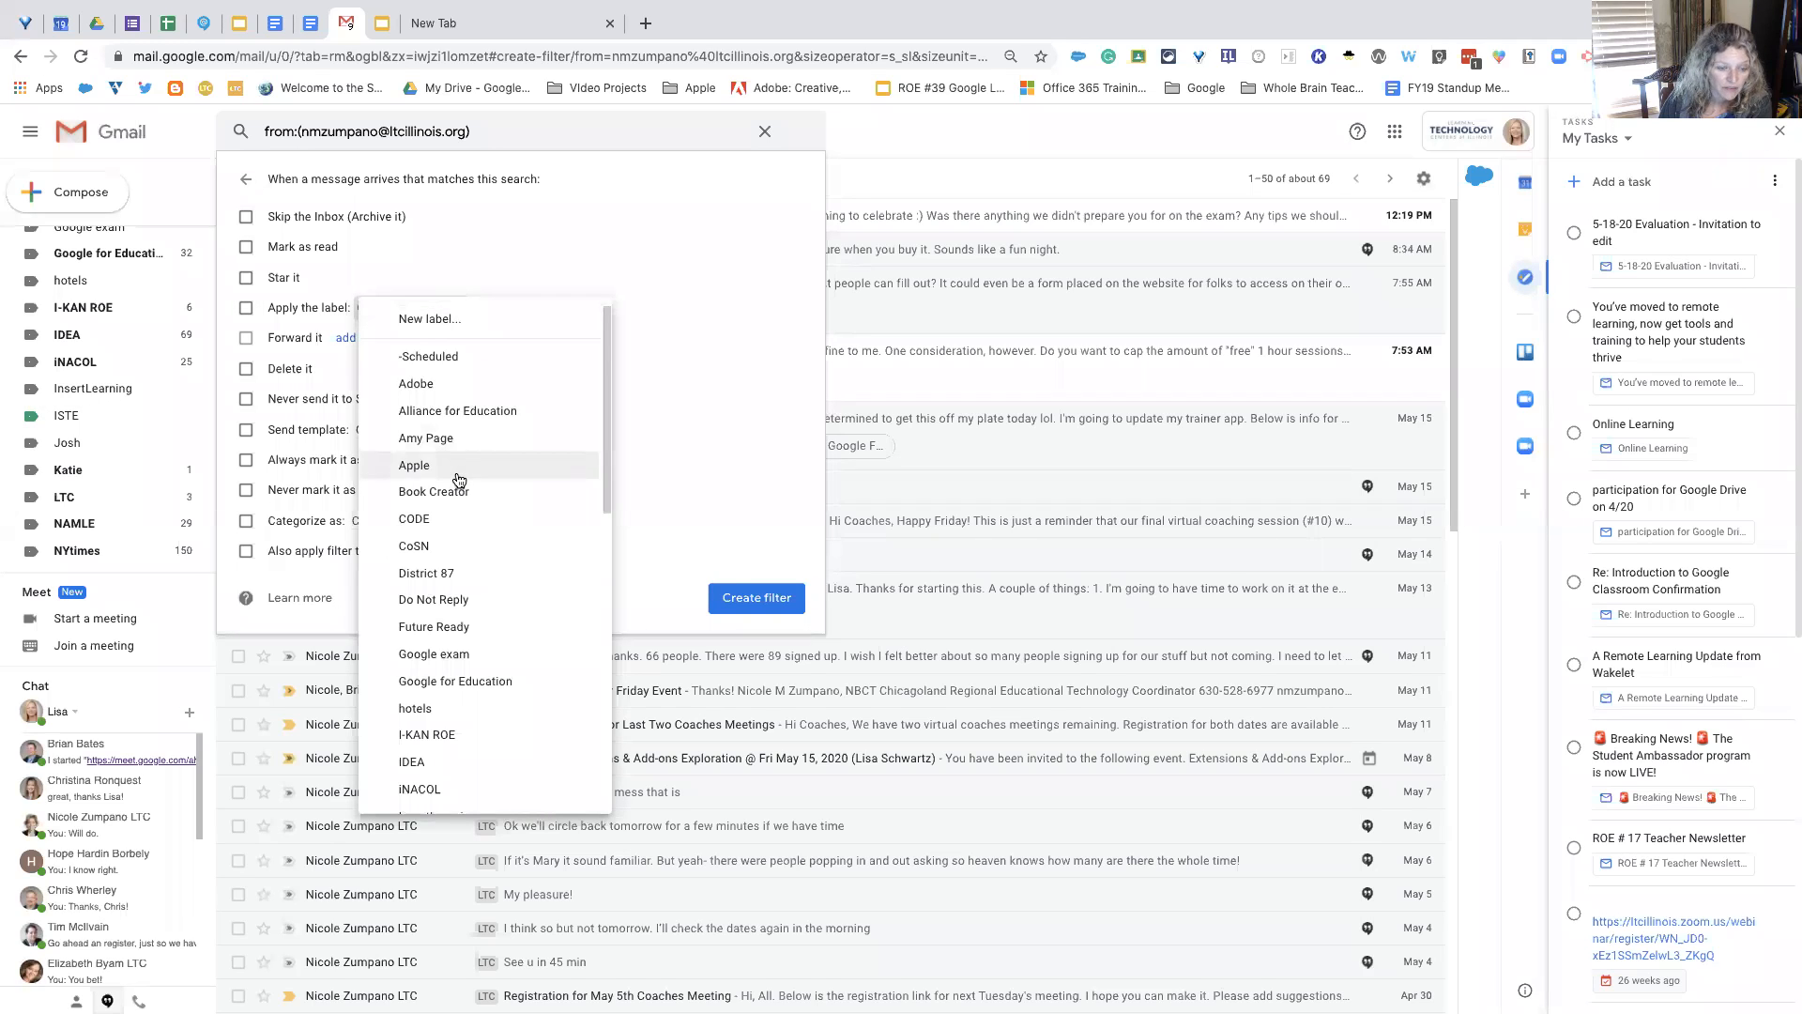
scroll(458, 481, up, 4)
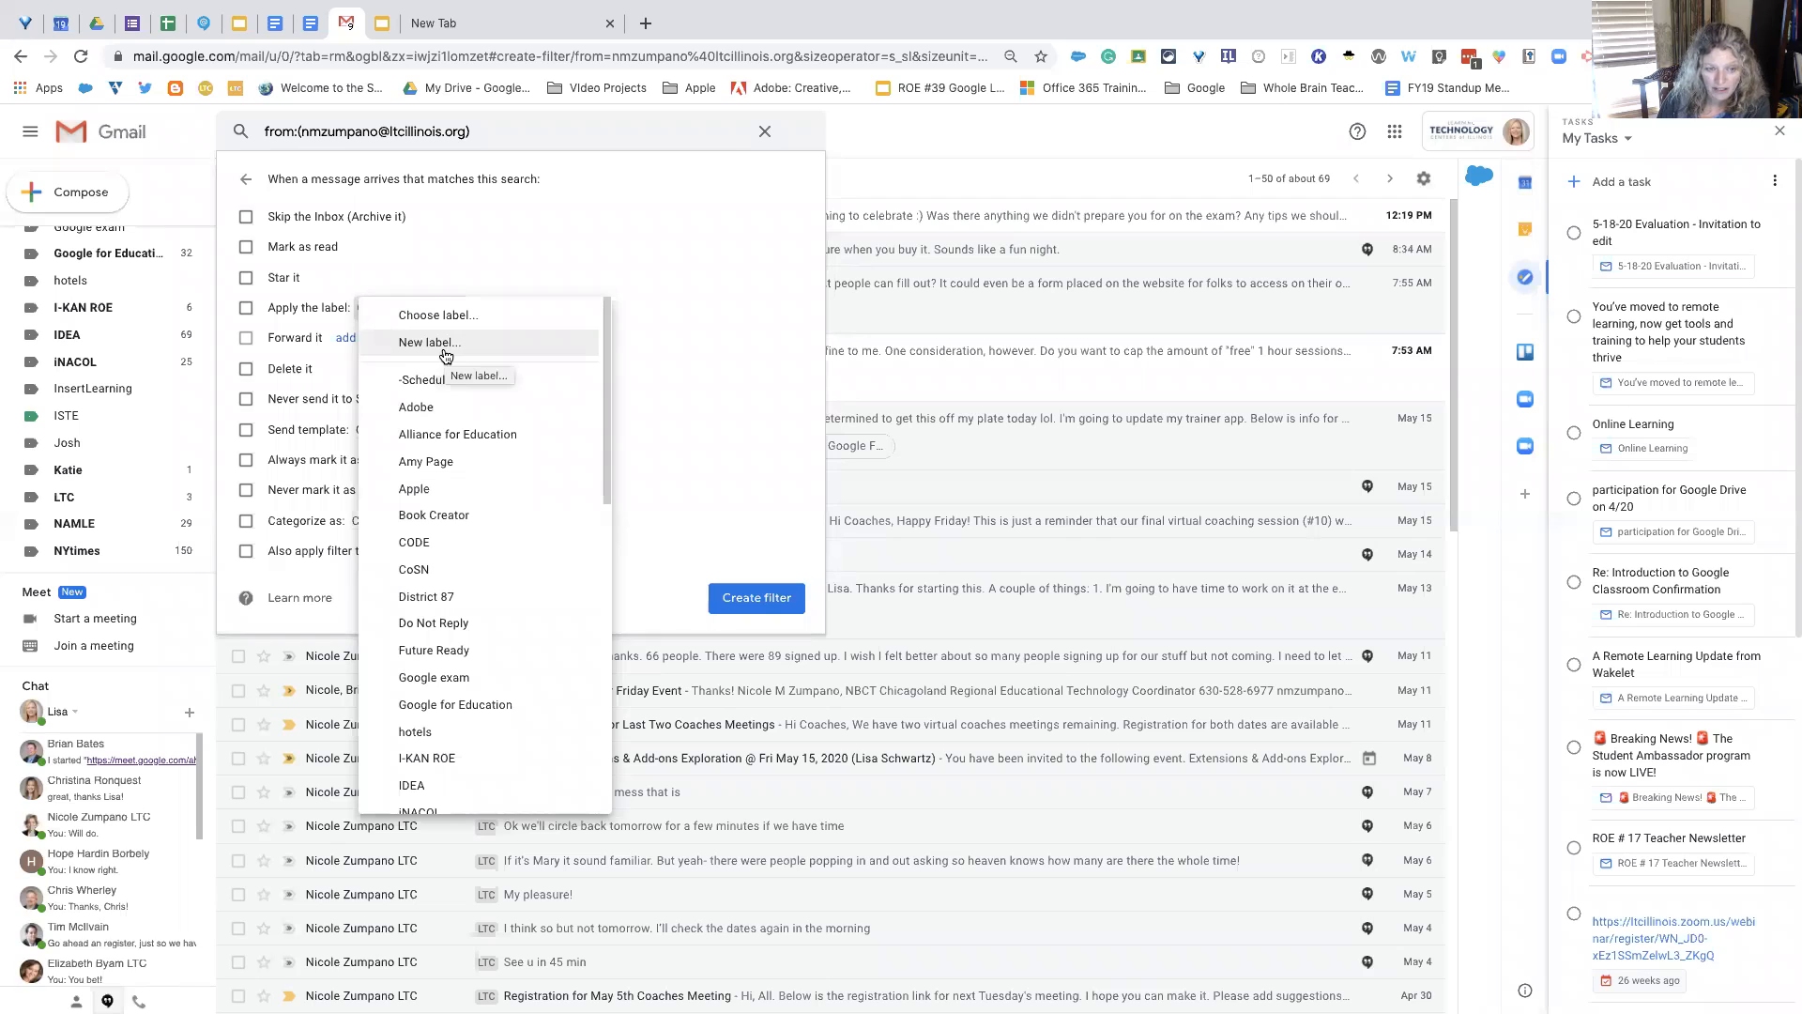
scroll(474, 497, down, 3)
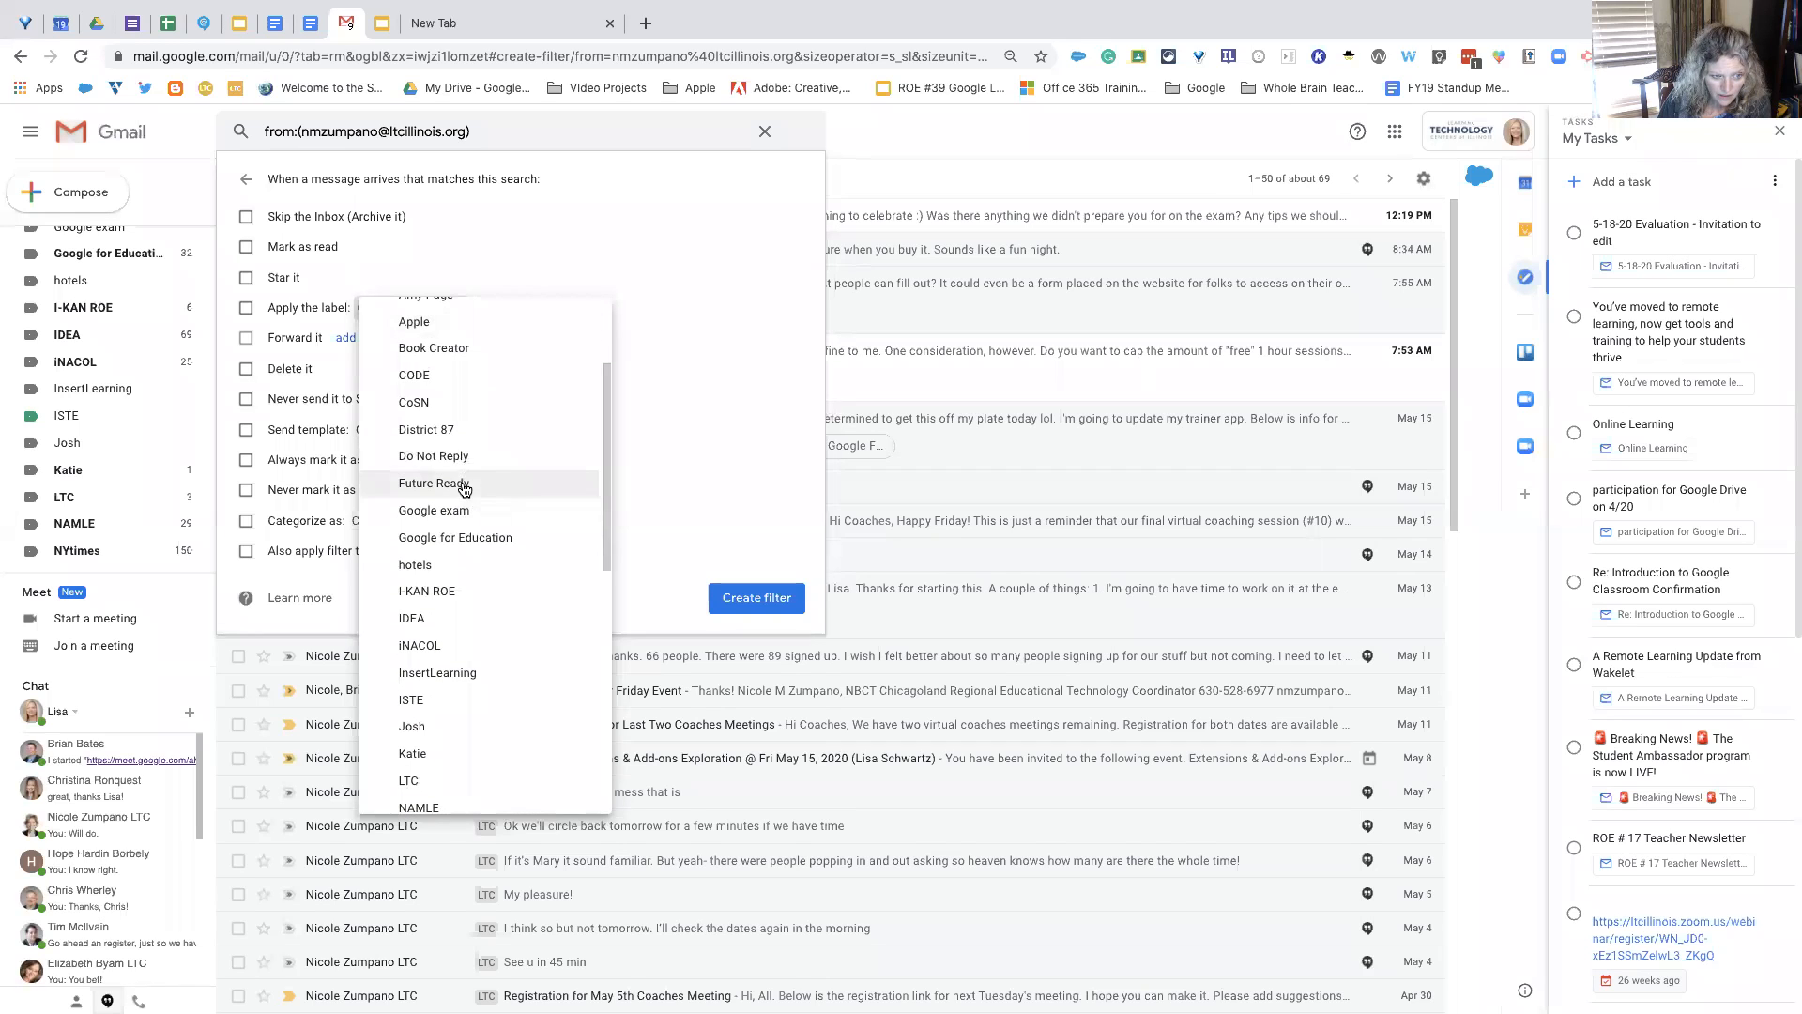
click(576, 267)
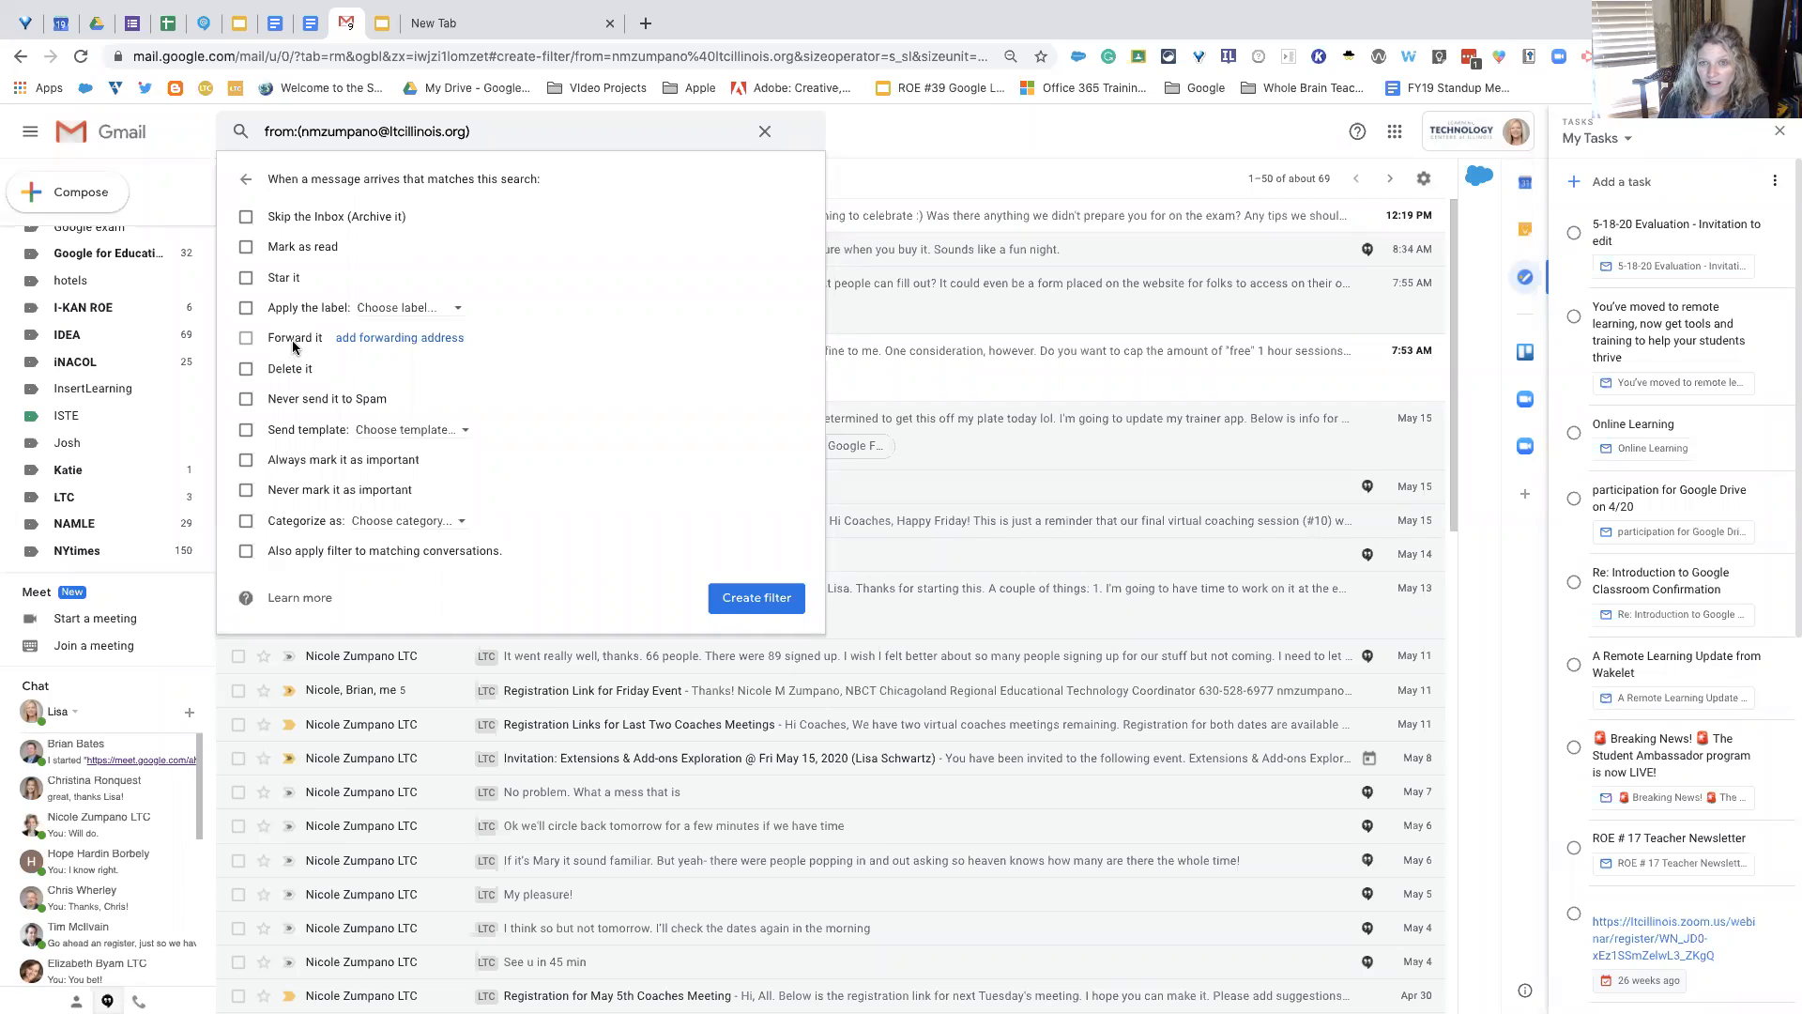
Step: Discard the unfinished filter and return to the inbox
click(246, 181)
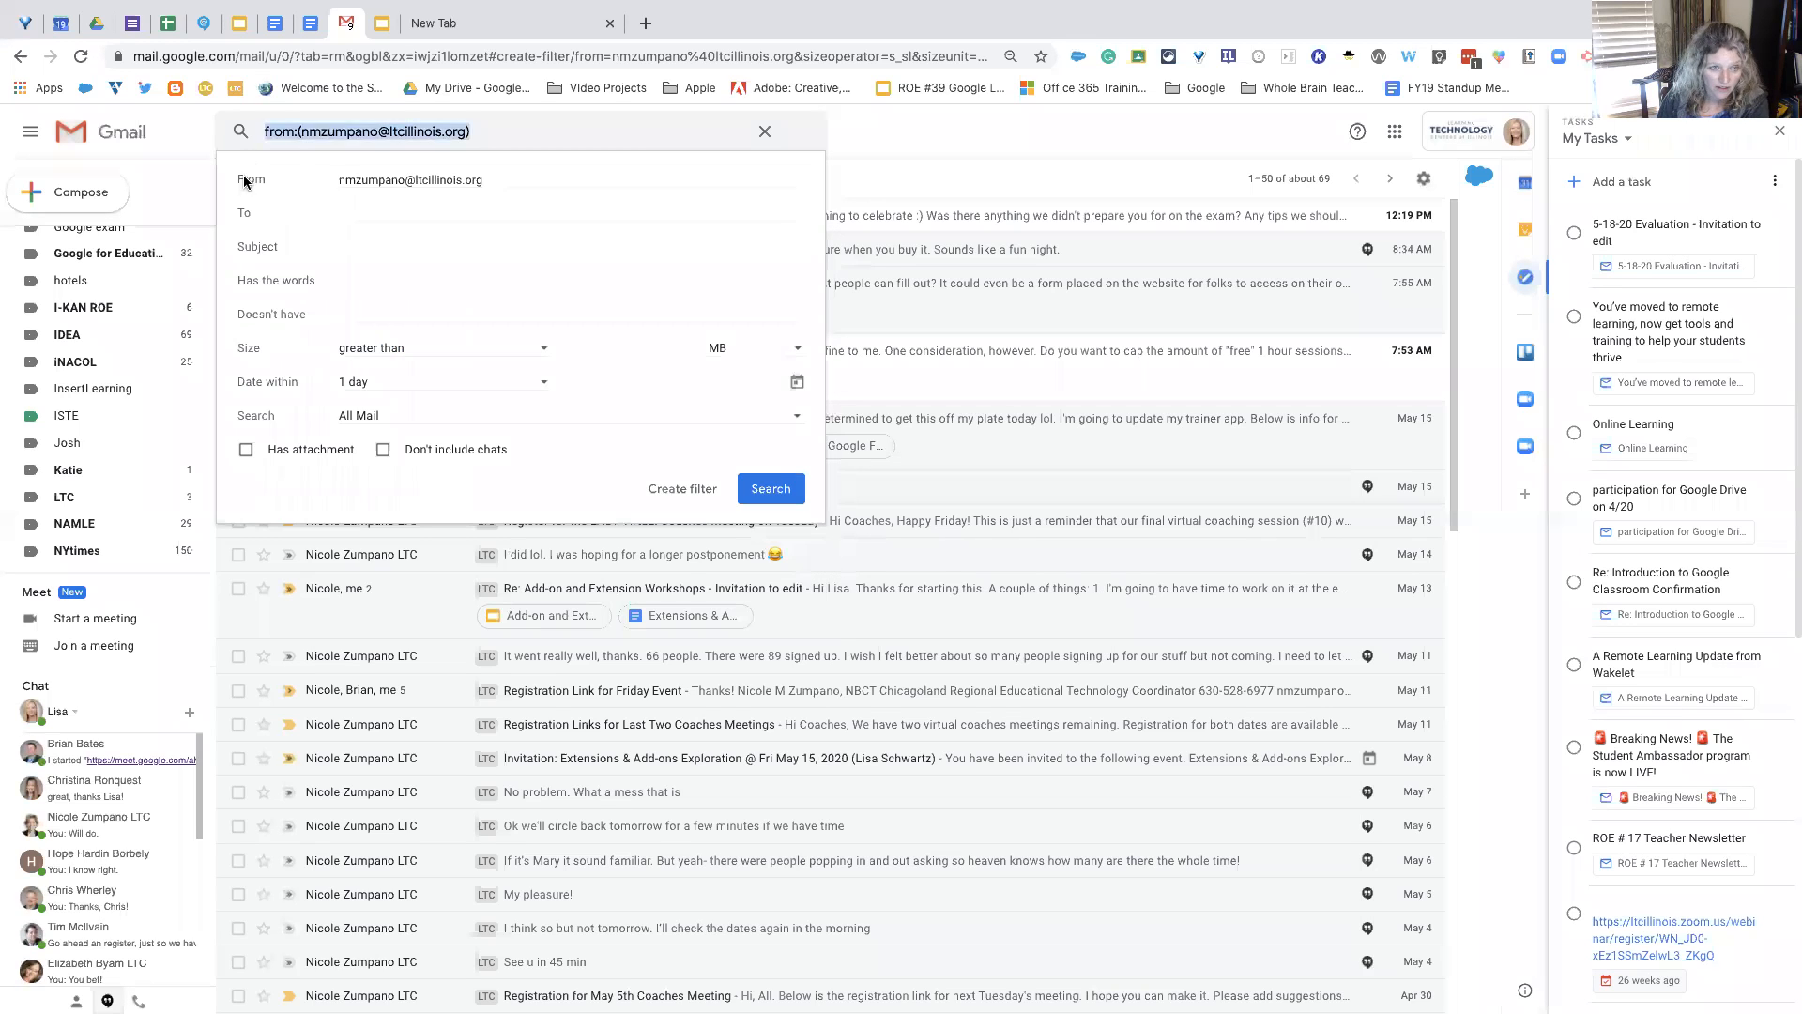
click(765, 131)
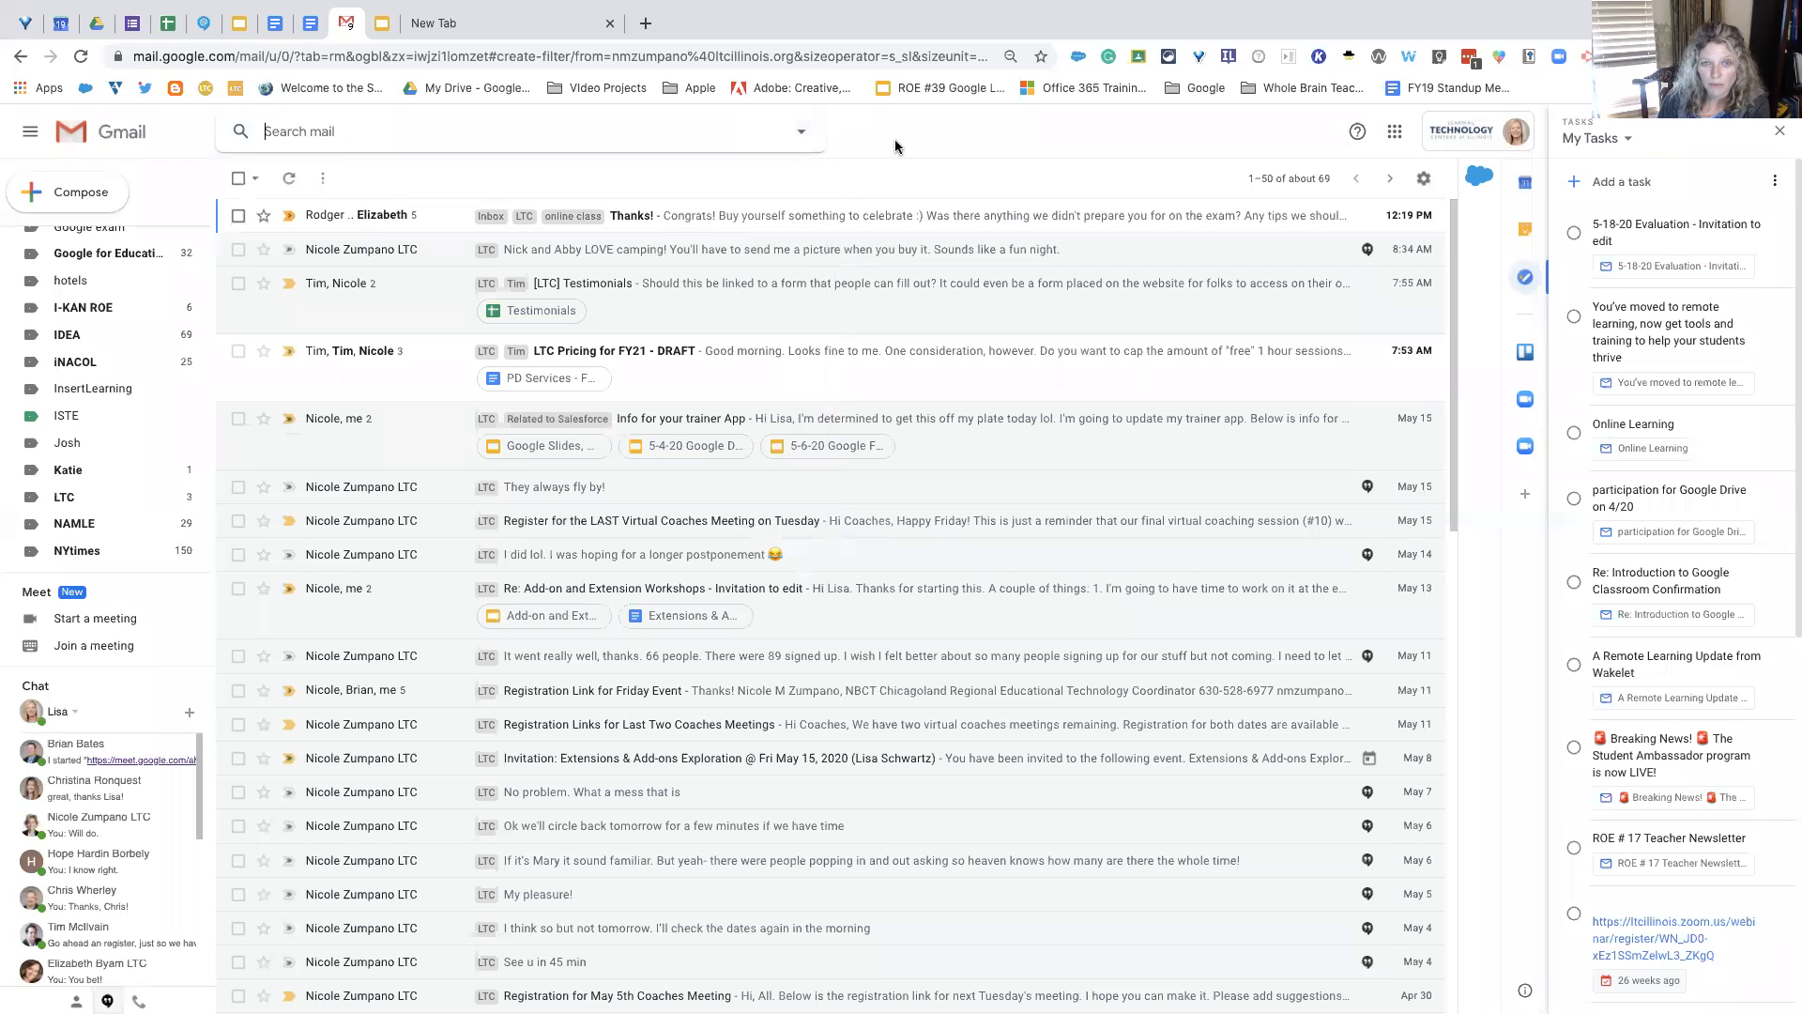
scroll(71, 284, up, 5)
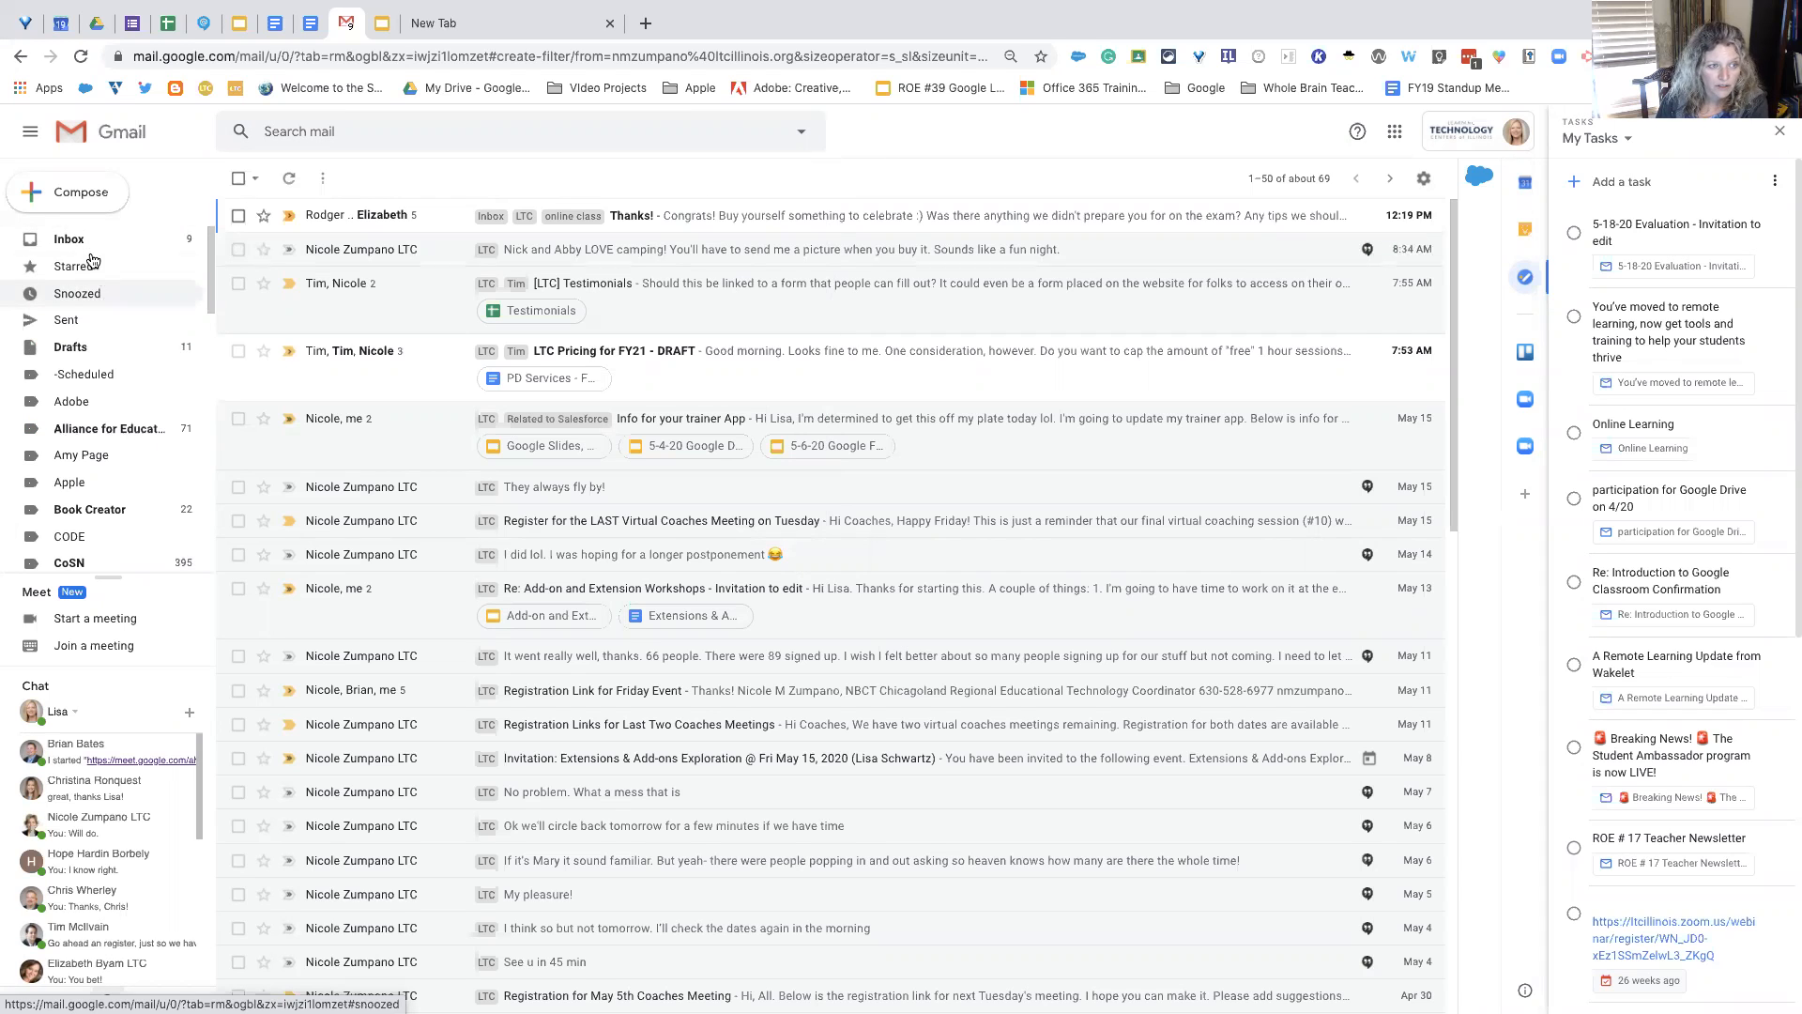
click(85, 242)
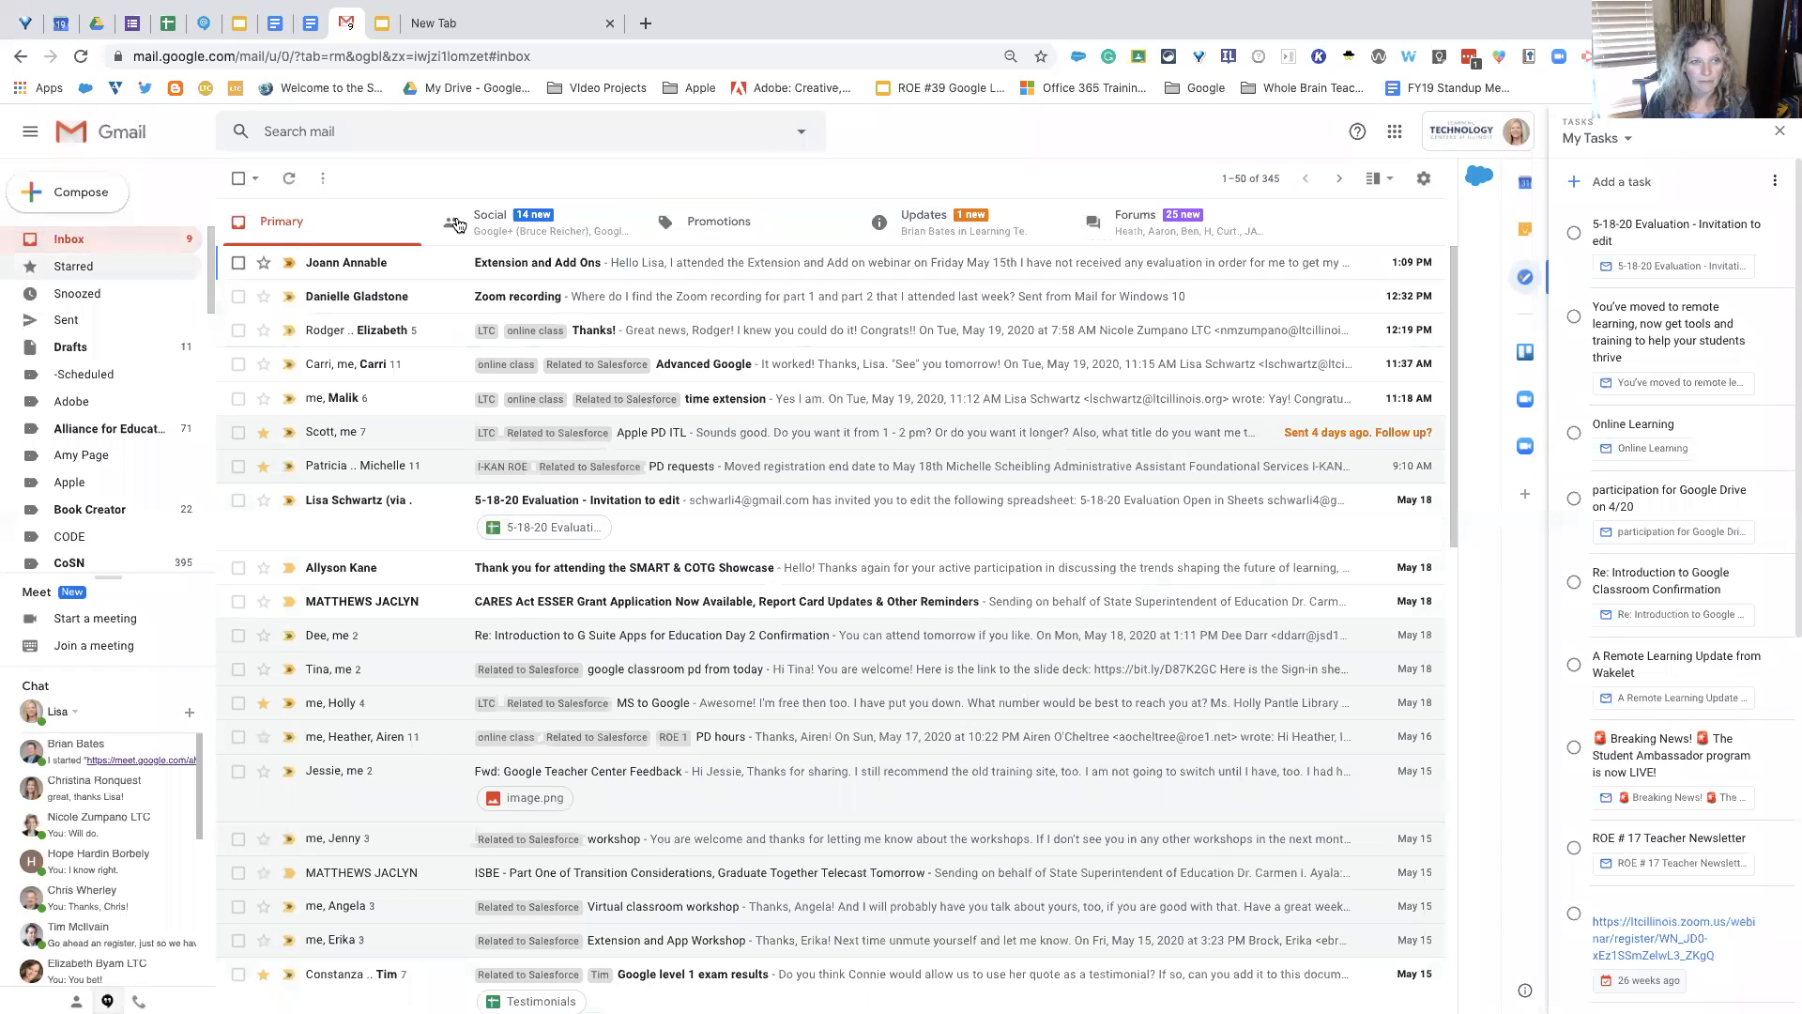
Step: Start an advanced mail search and set its date range to within 3 days
click(803, 136)
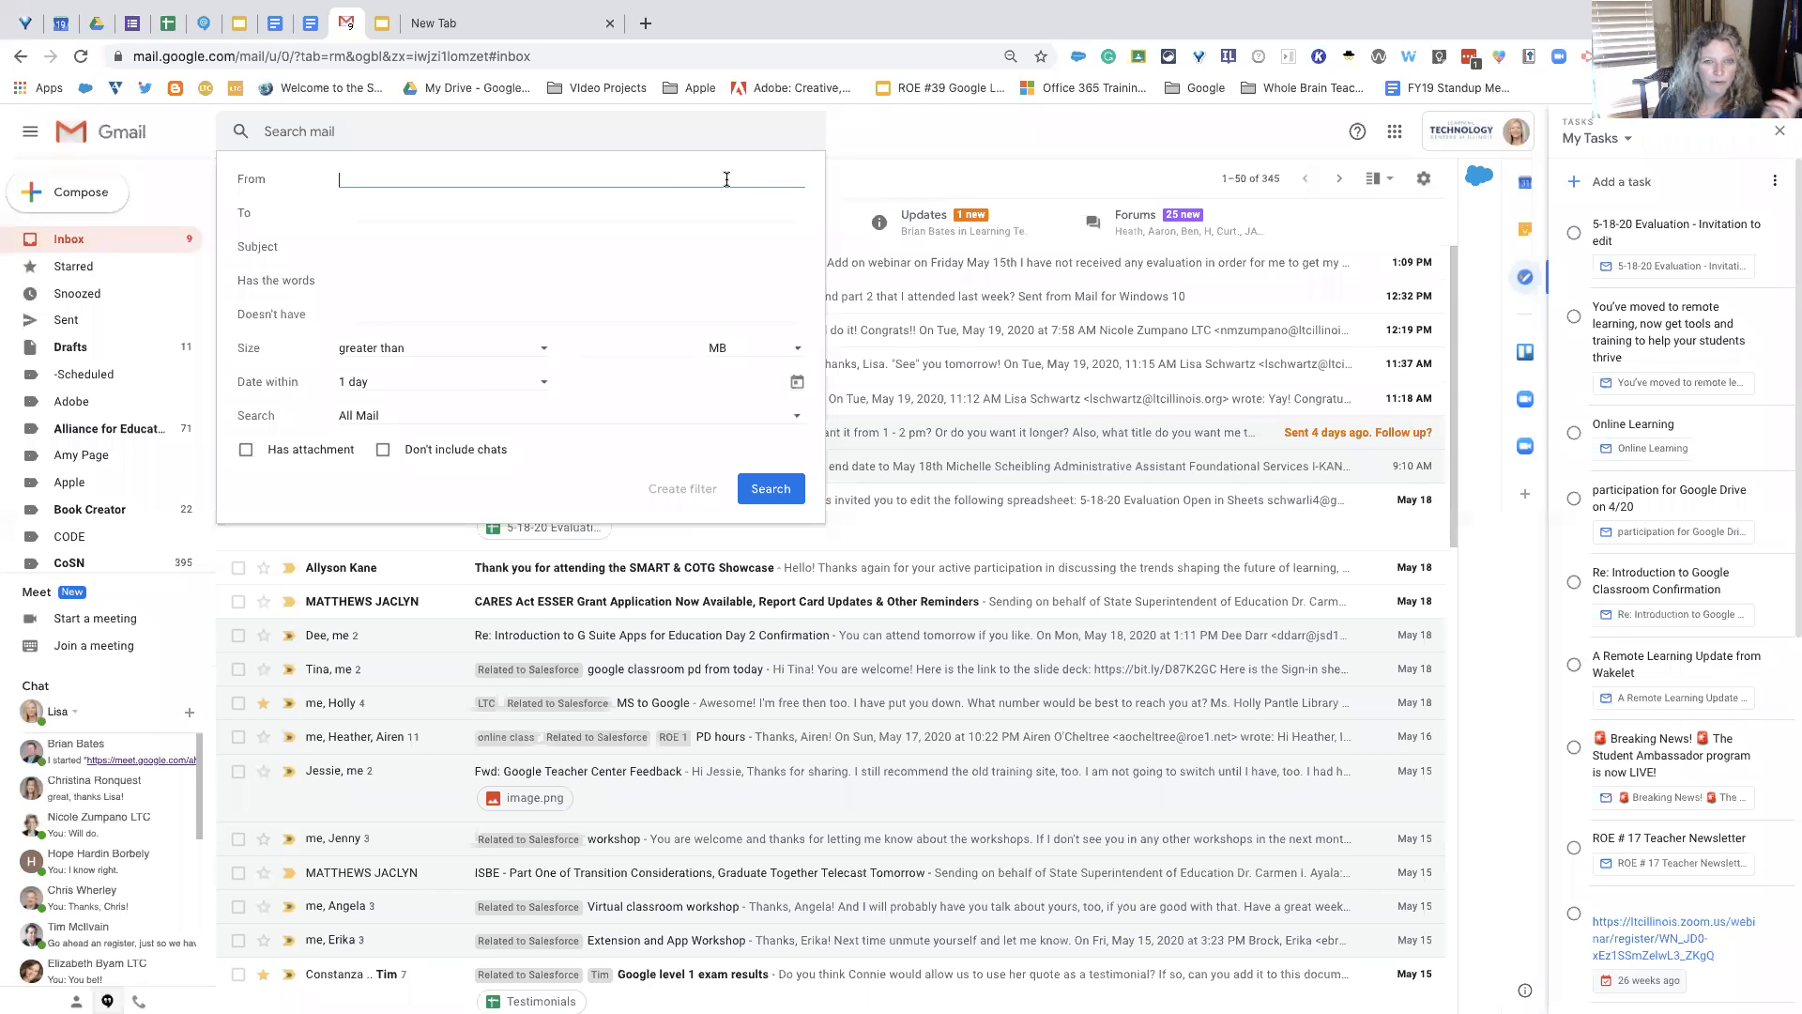
click(544, 387)
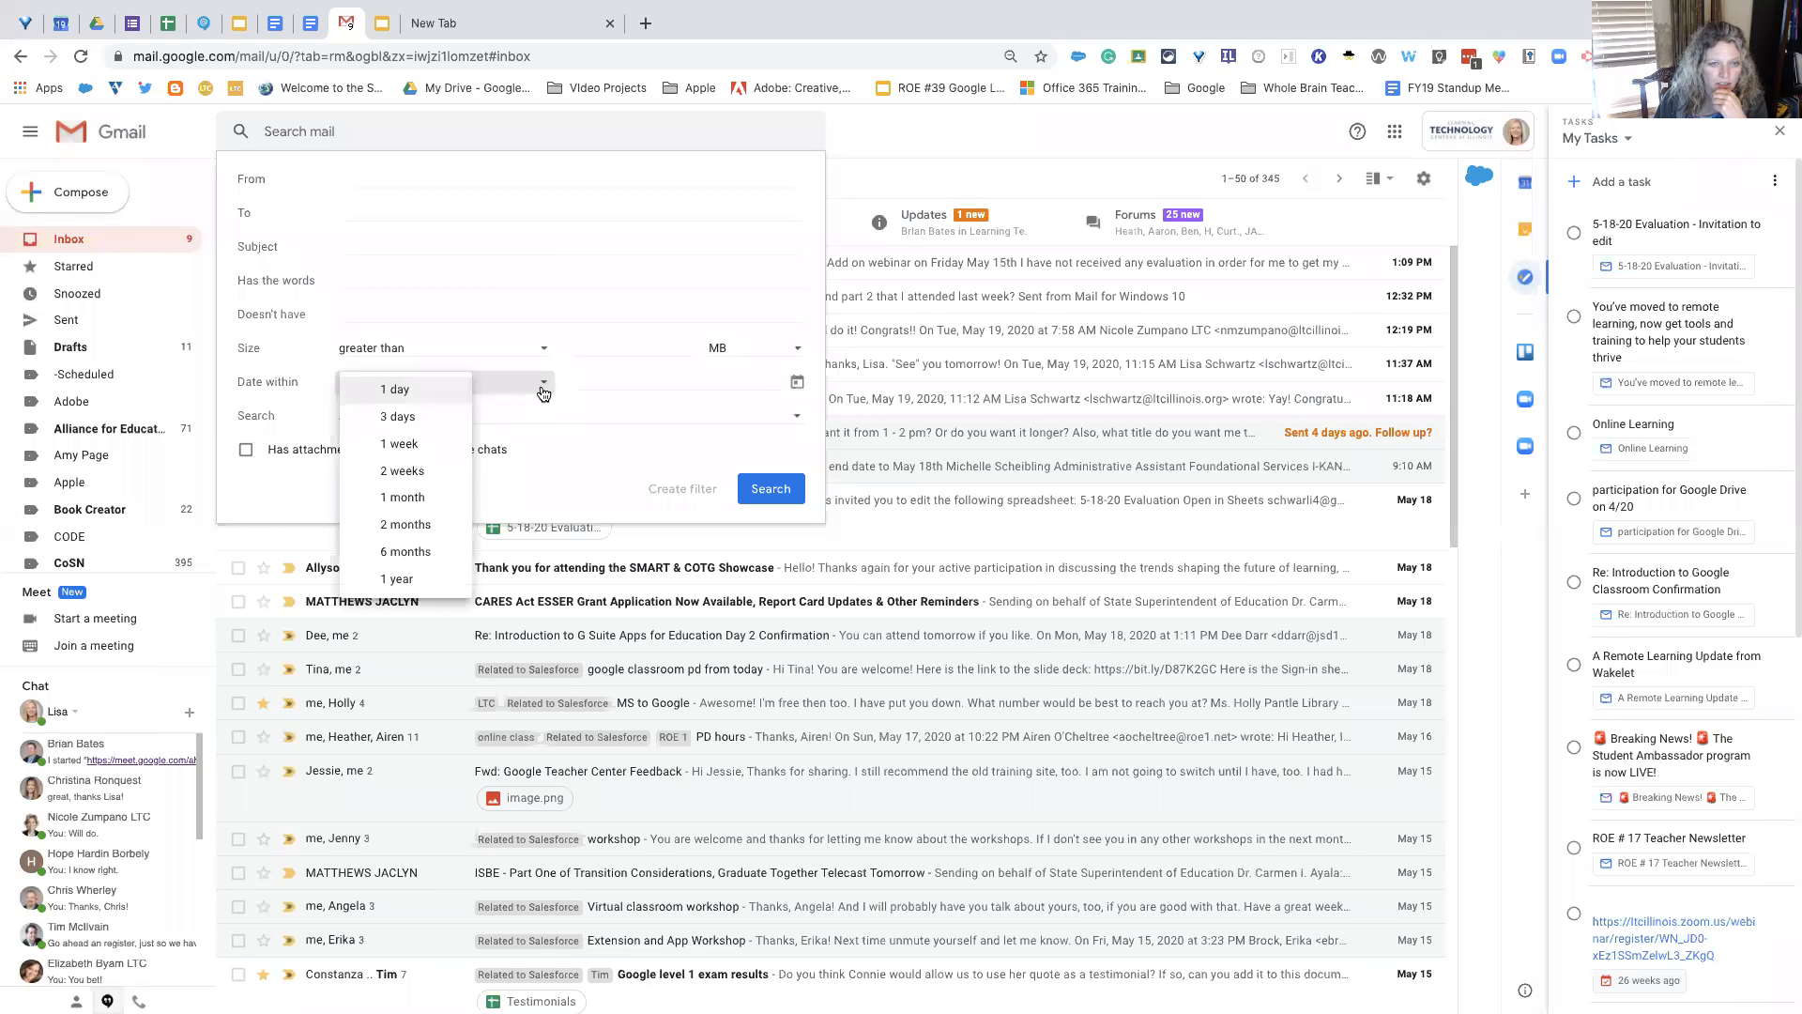
click(407, 497)
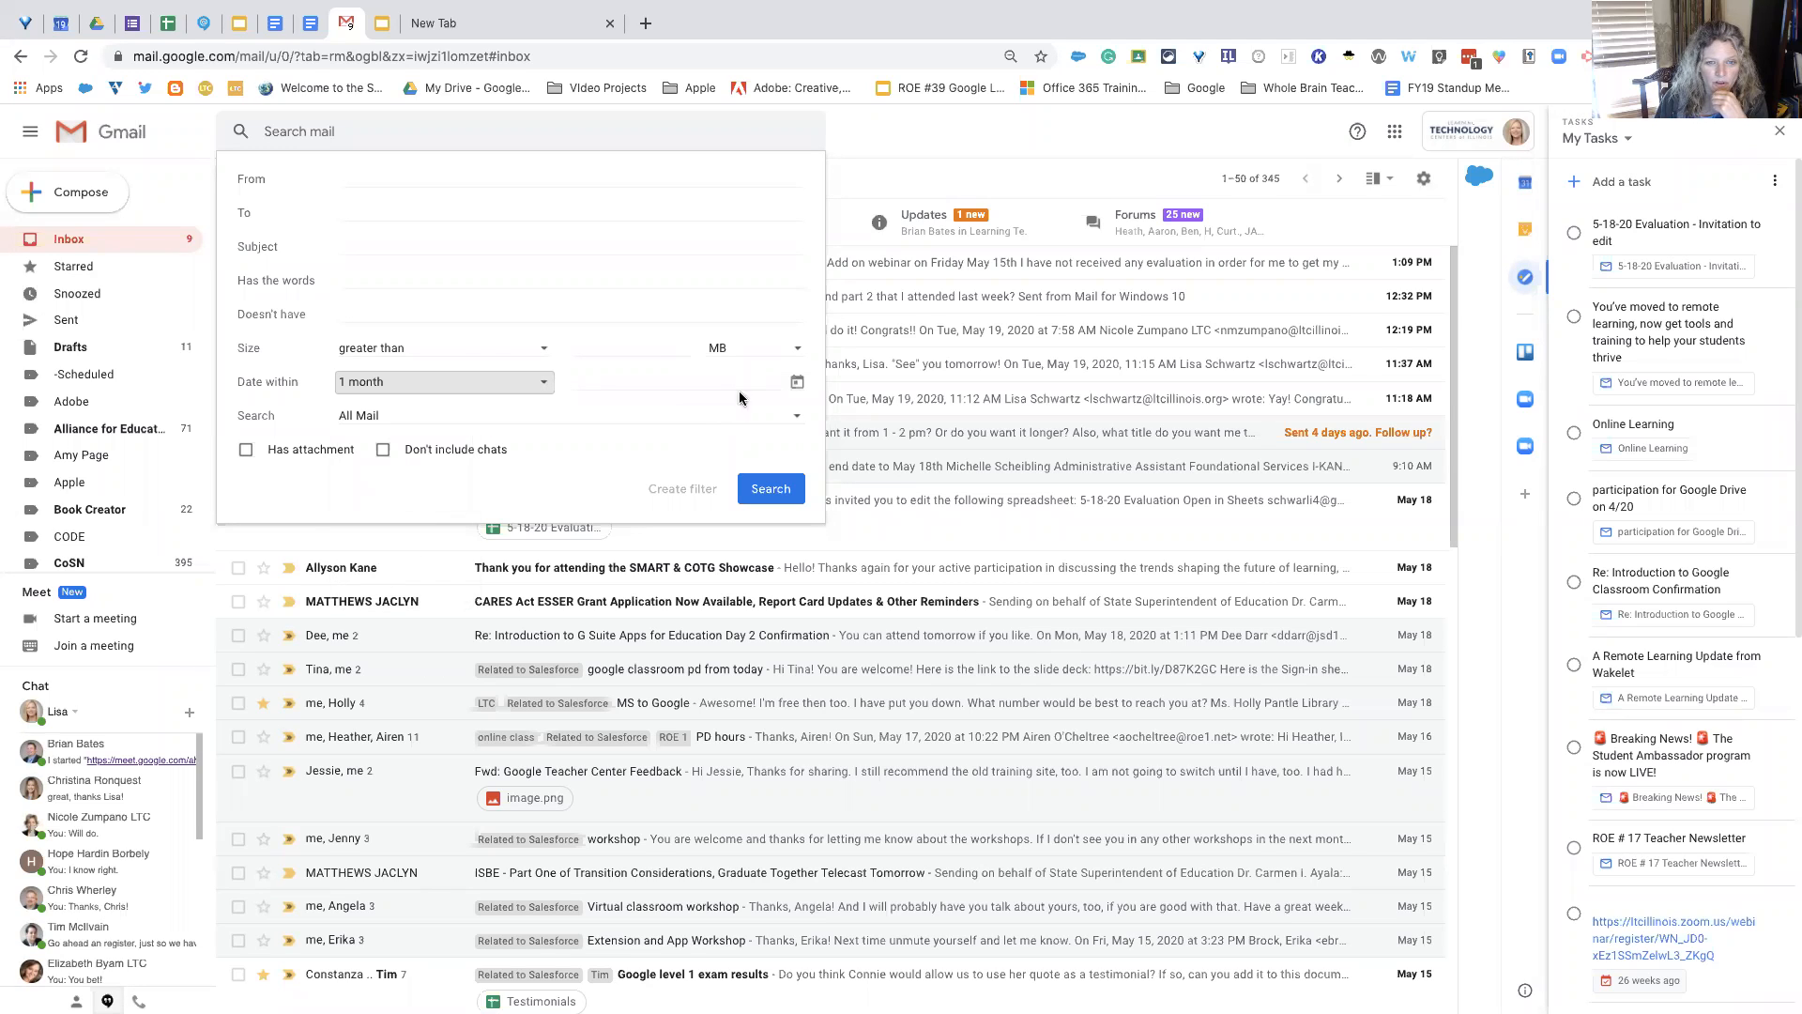
click(546, 384)
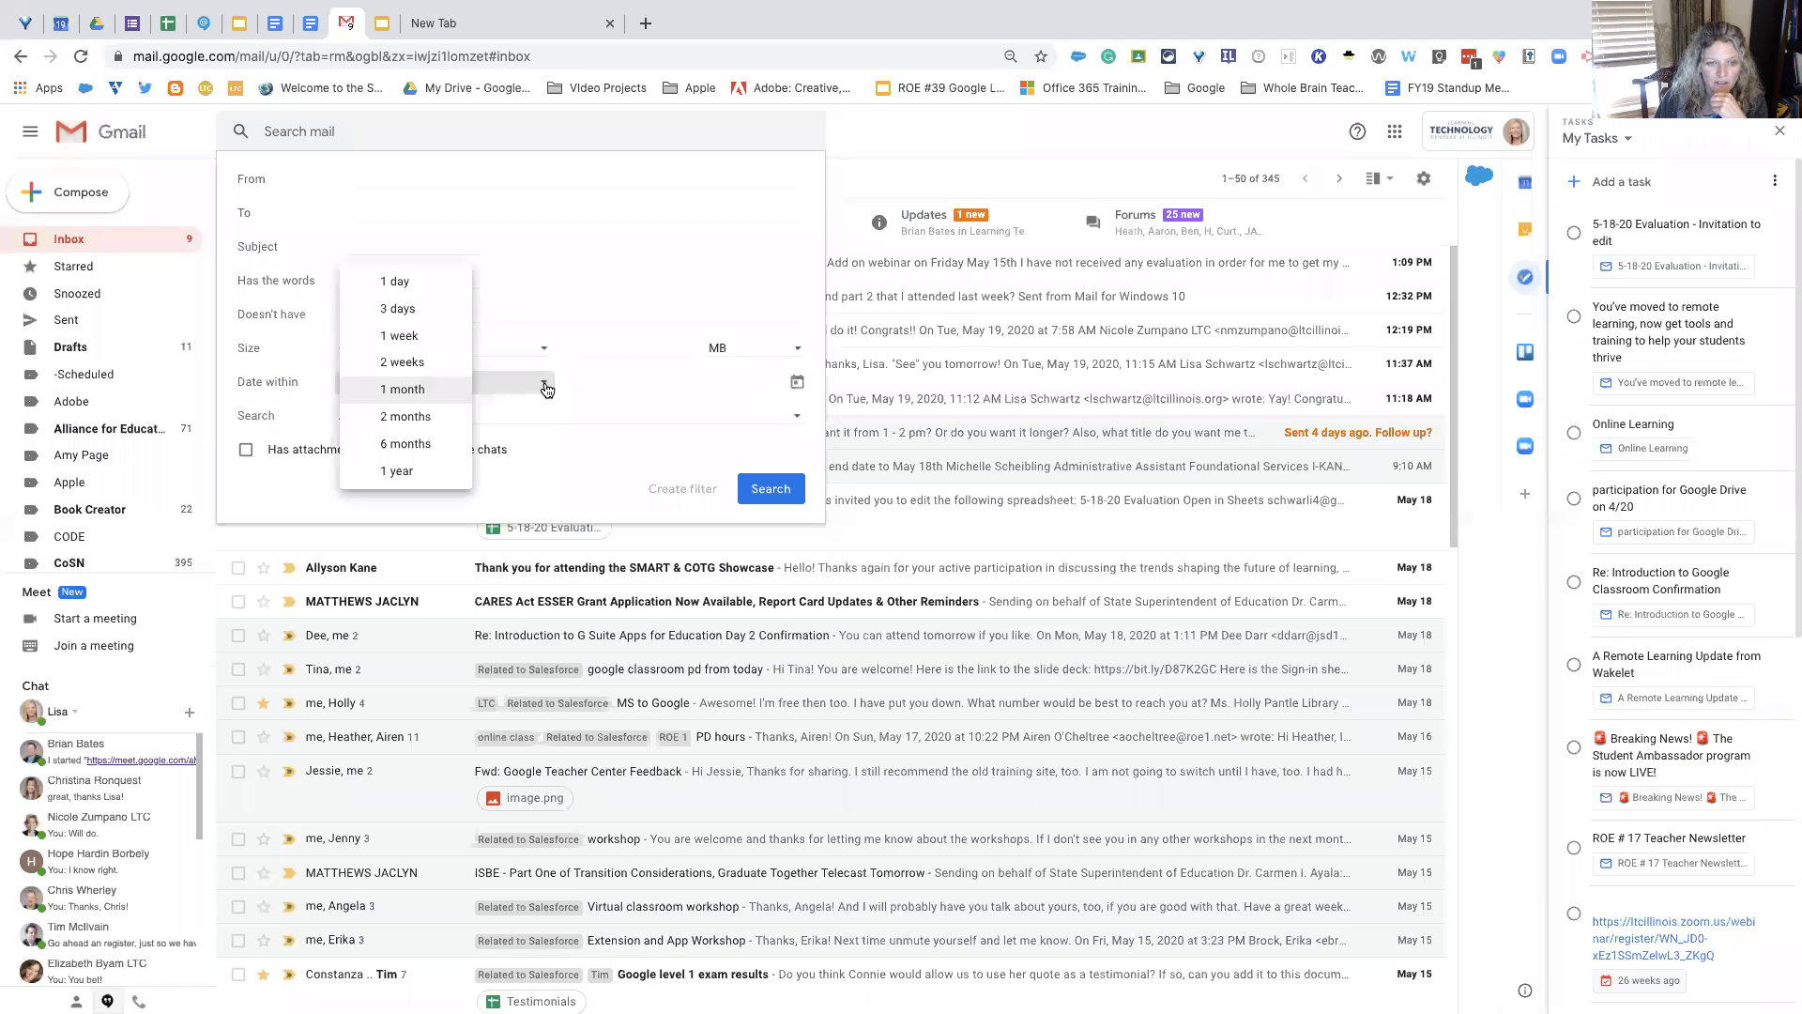
click(424, 316)
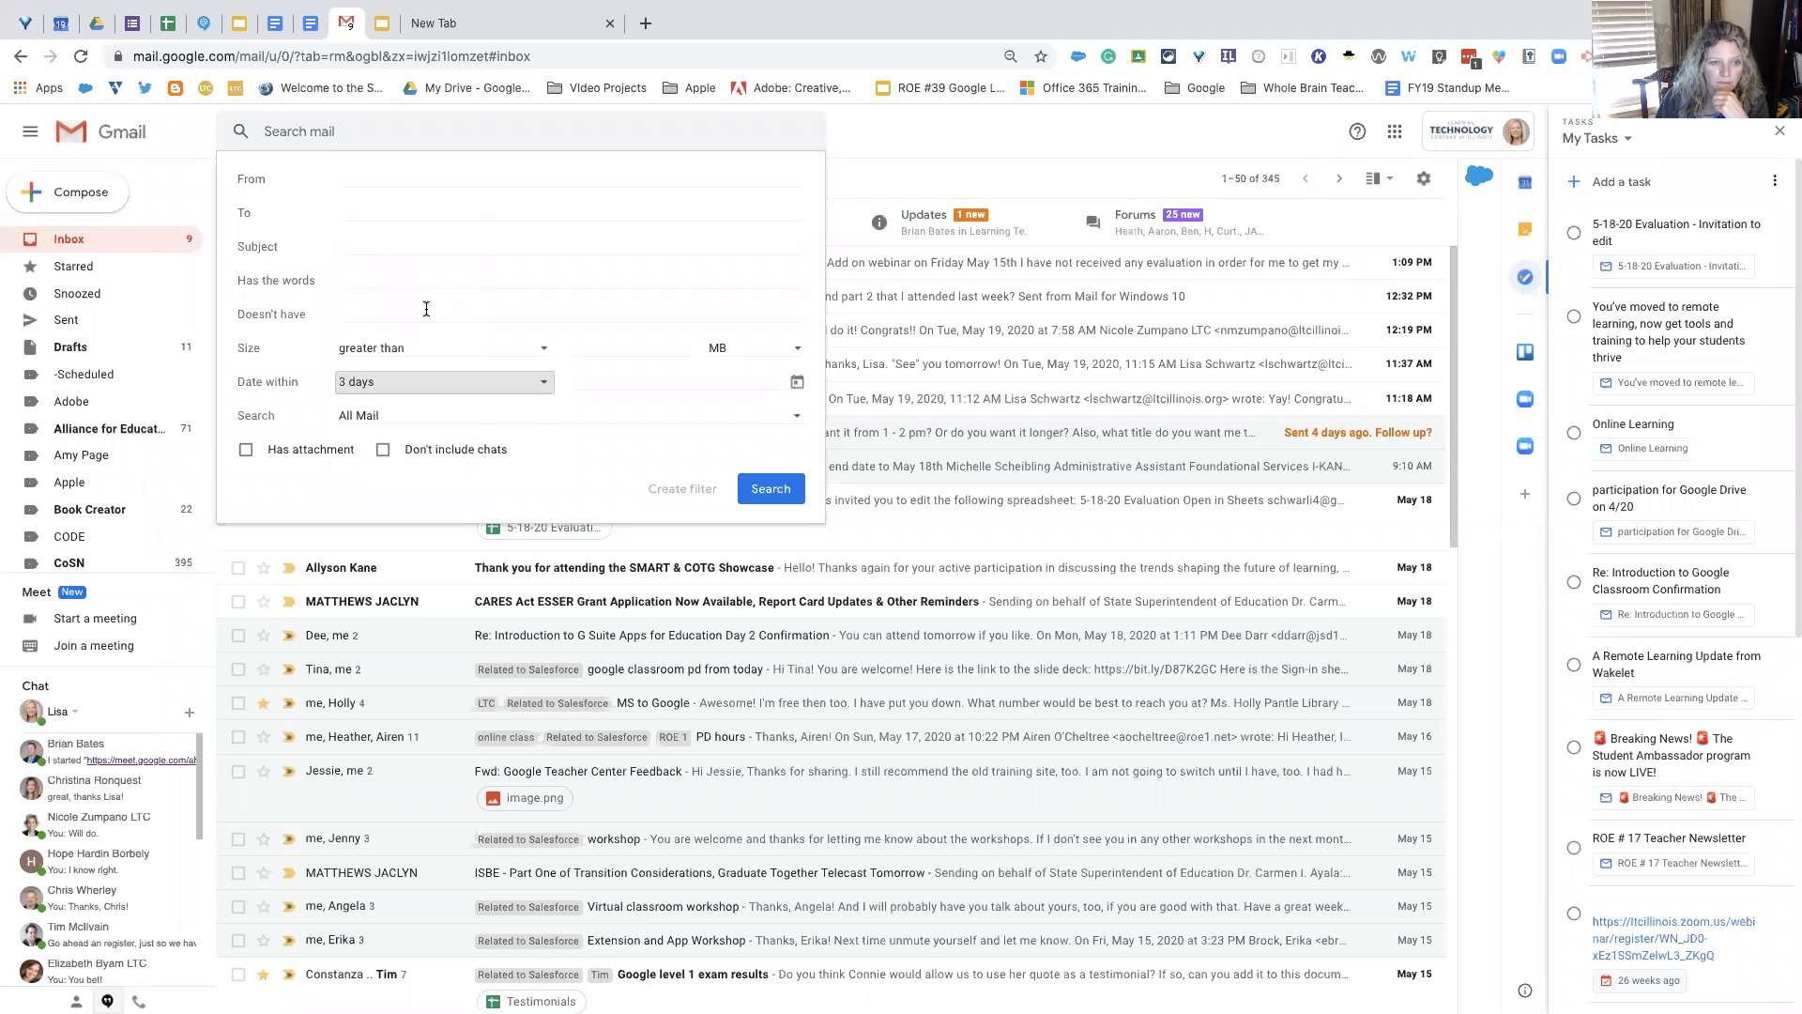
Step: Set the advanced search's date to 2019/11/21 and run the search across all mail
click(798, 383)
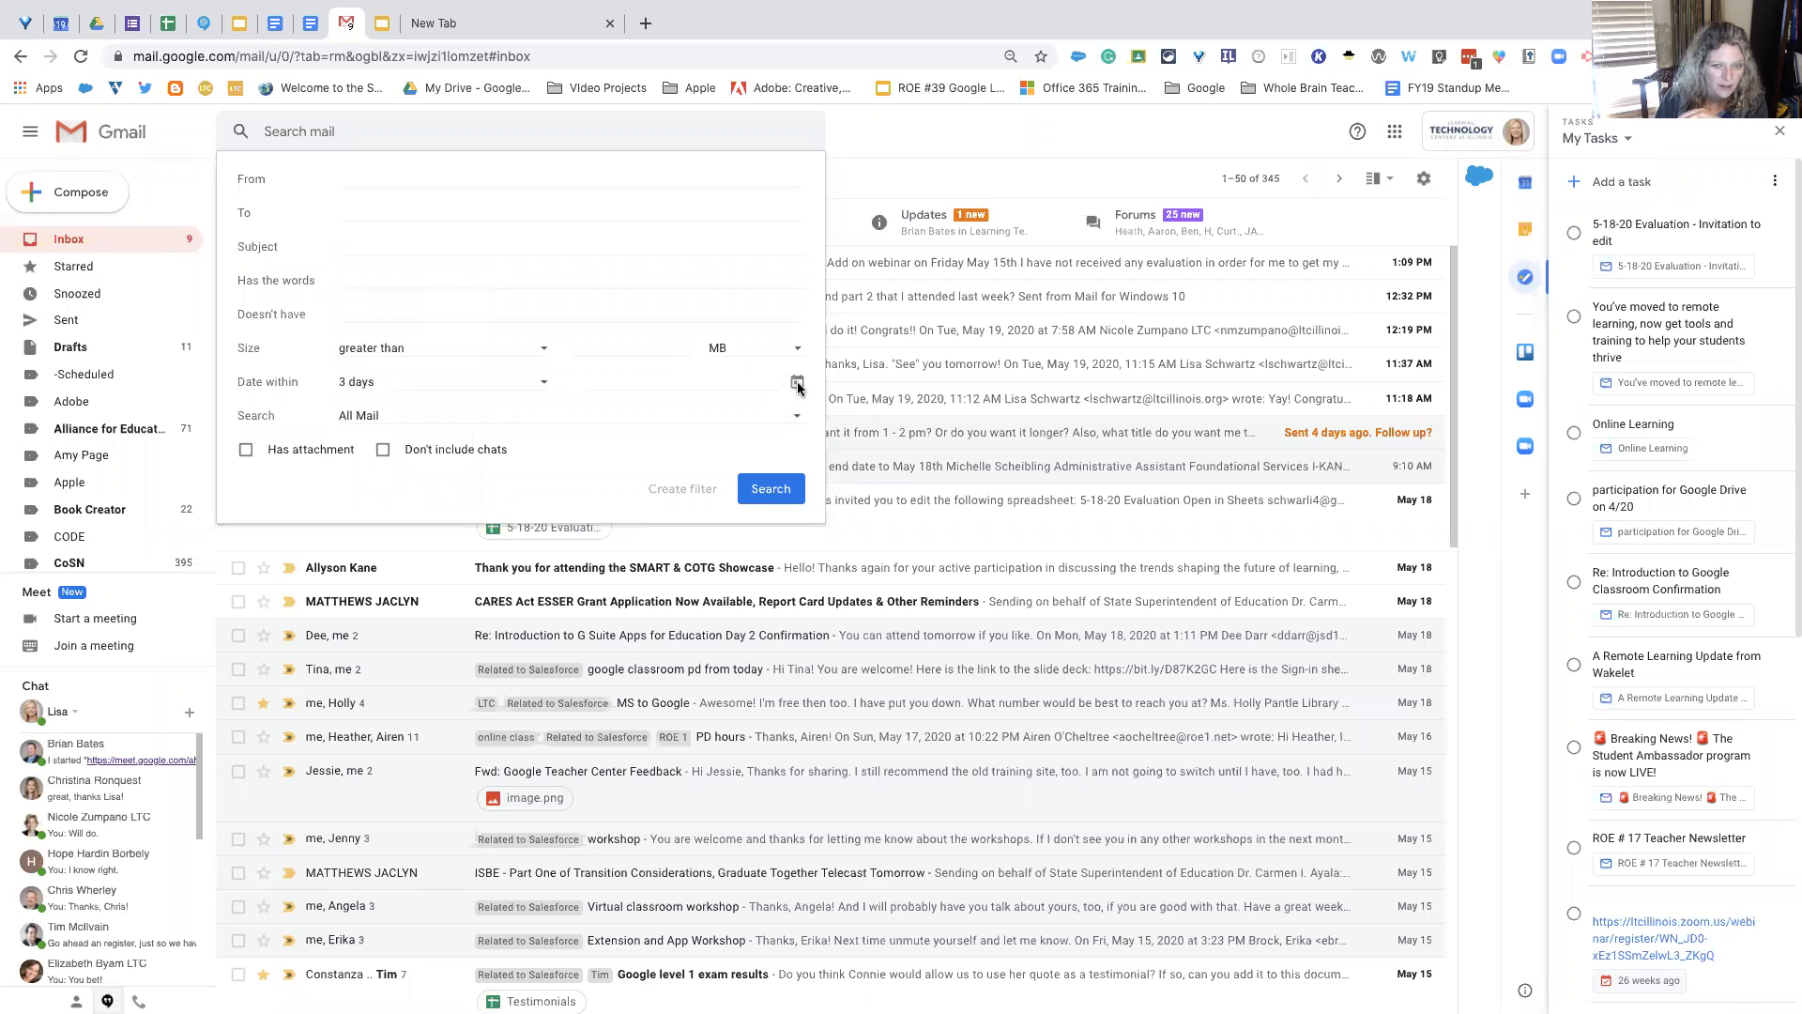
click(717, 376)
click(731, 416)
click(730, 416)
click(730, 416)
click(730, 417)
click(730, 417)
click(730, 417)
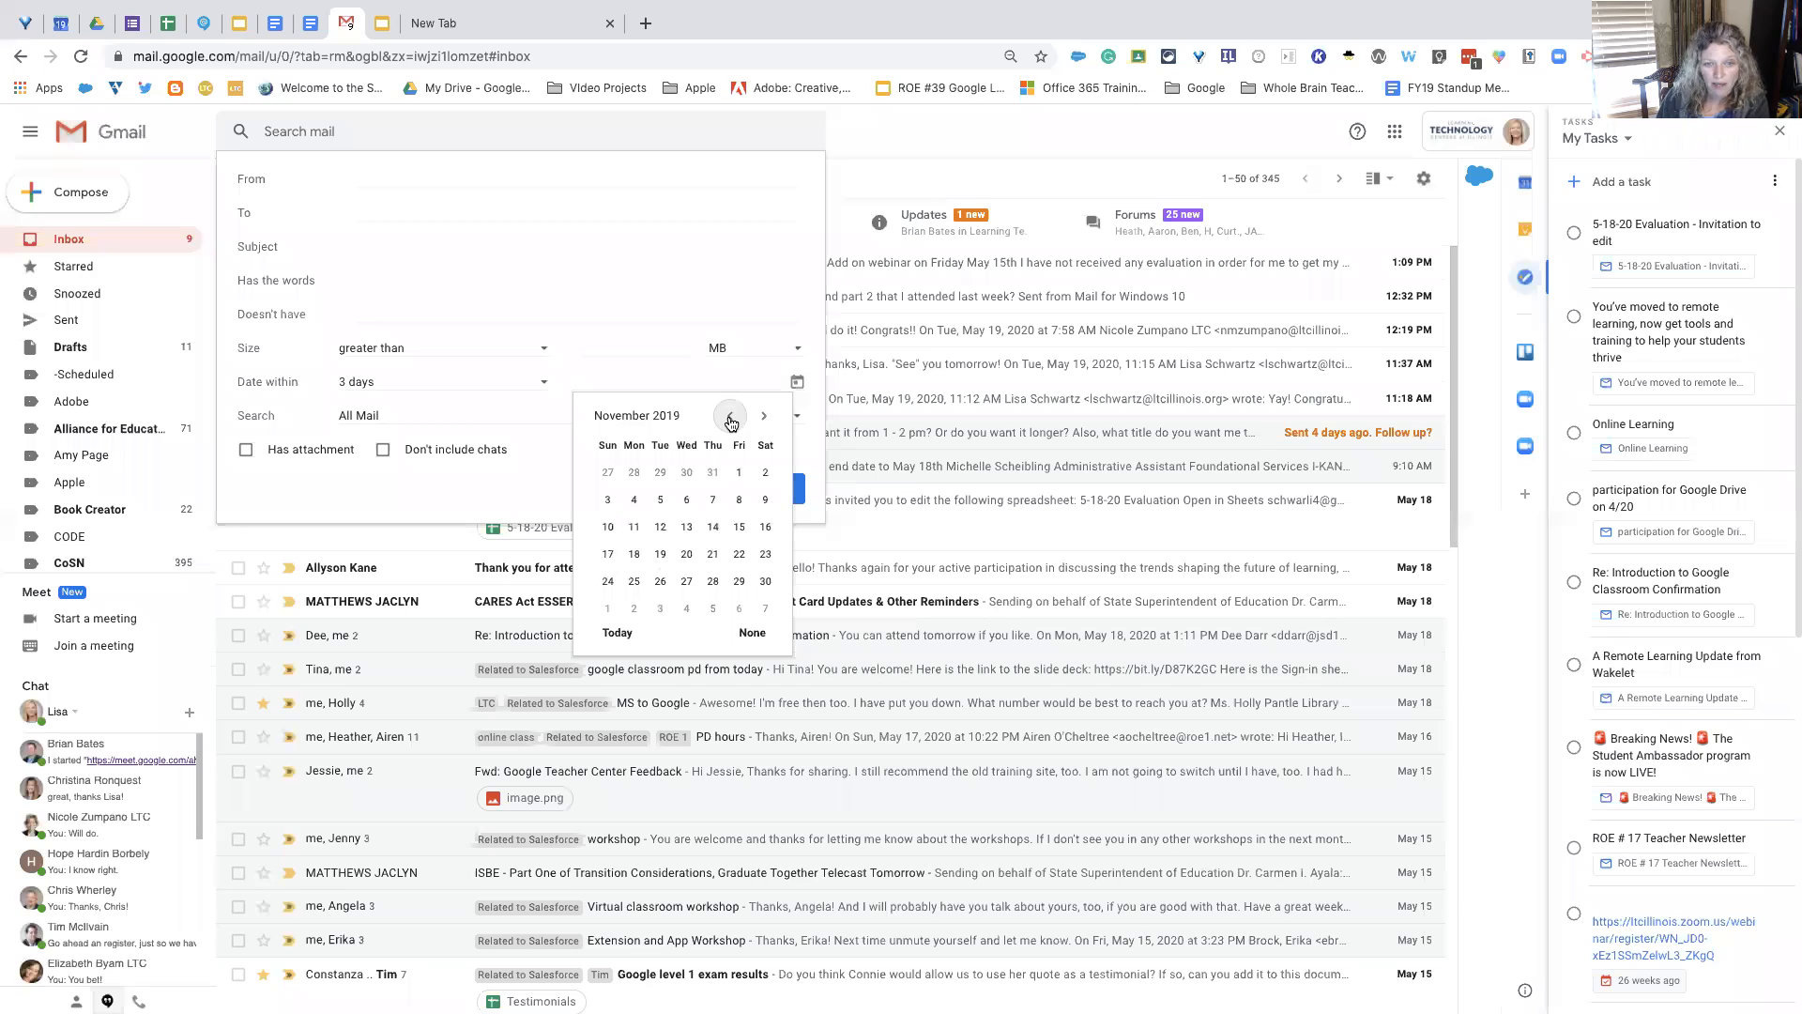
click(713, 555)
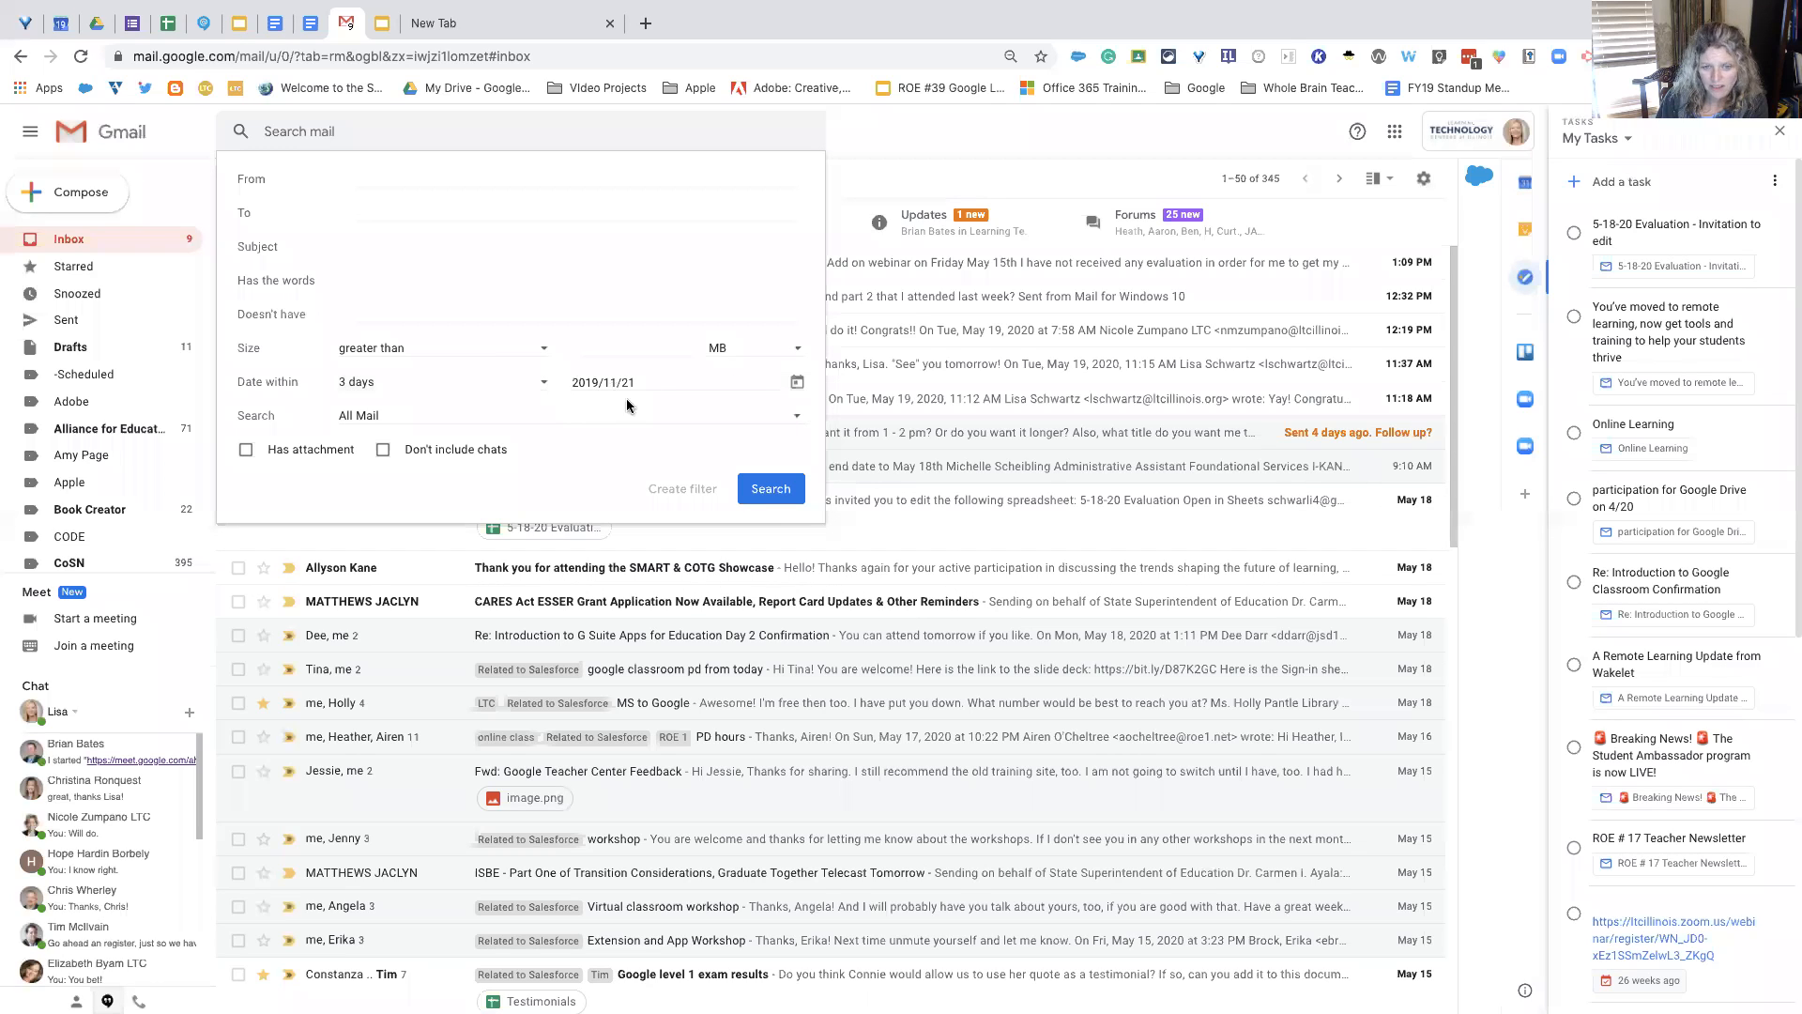
click(754, 497)
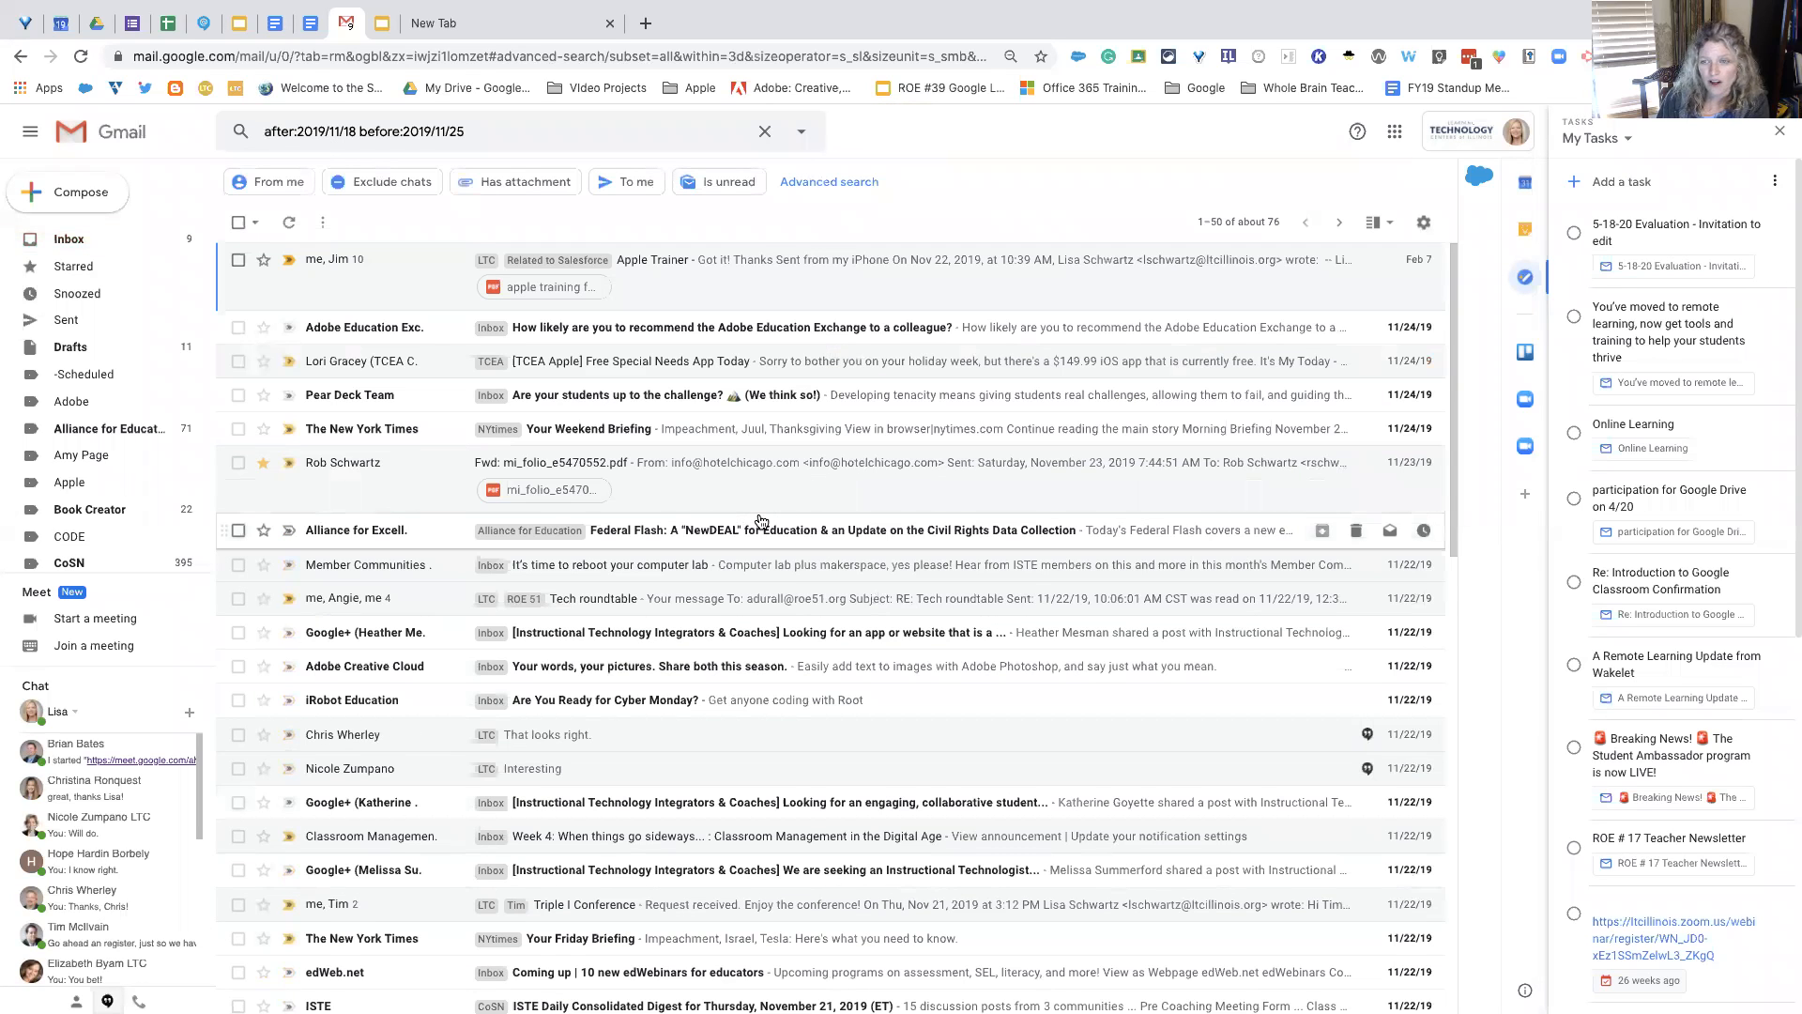
Step: Look through the messages found around the chosen date, then clear the search text
scroll(761, 522, down, 5)
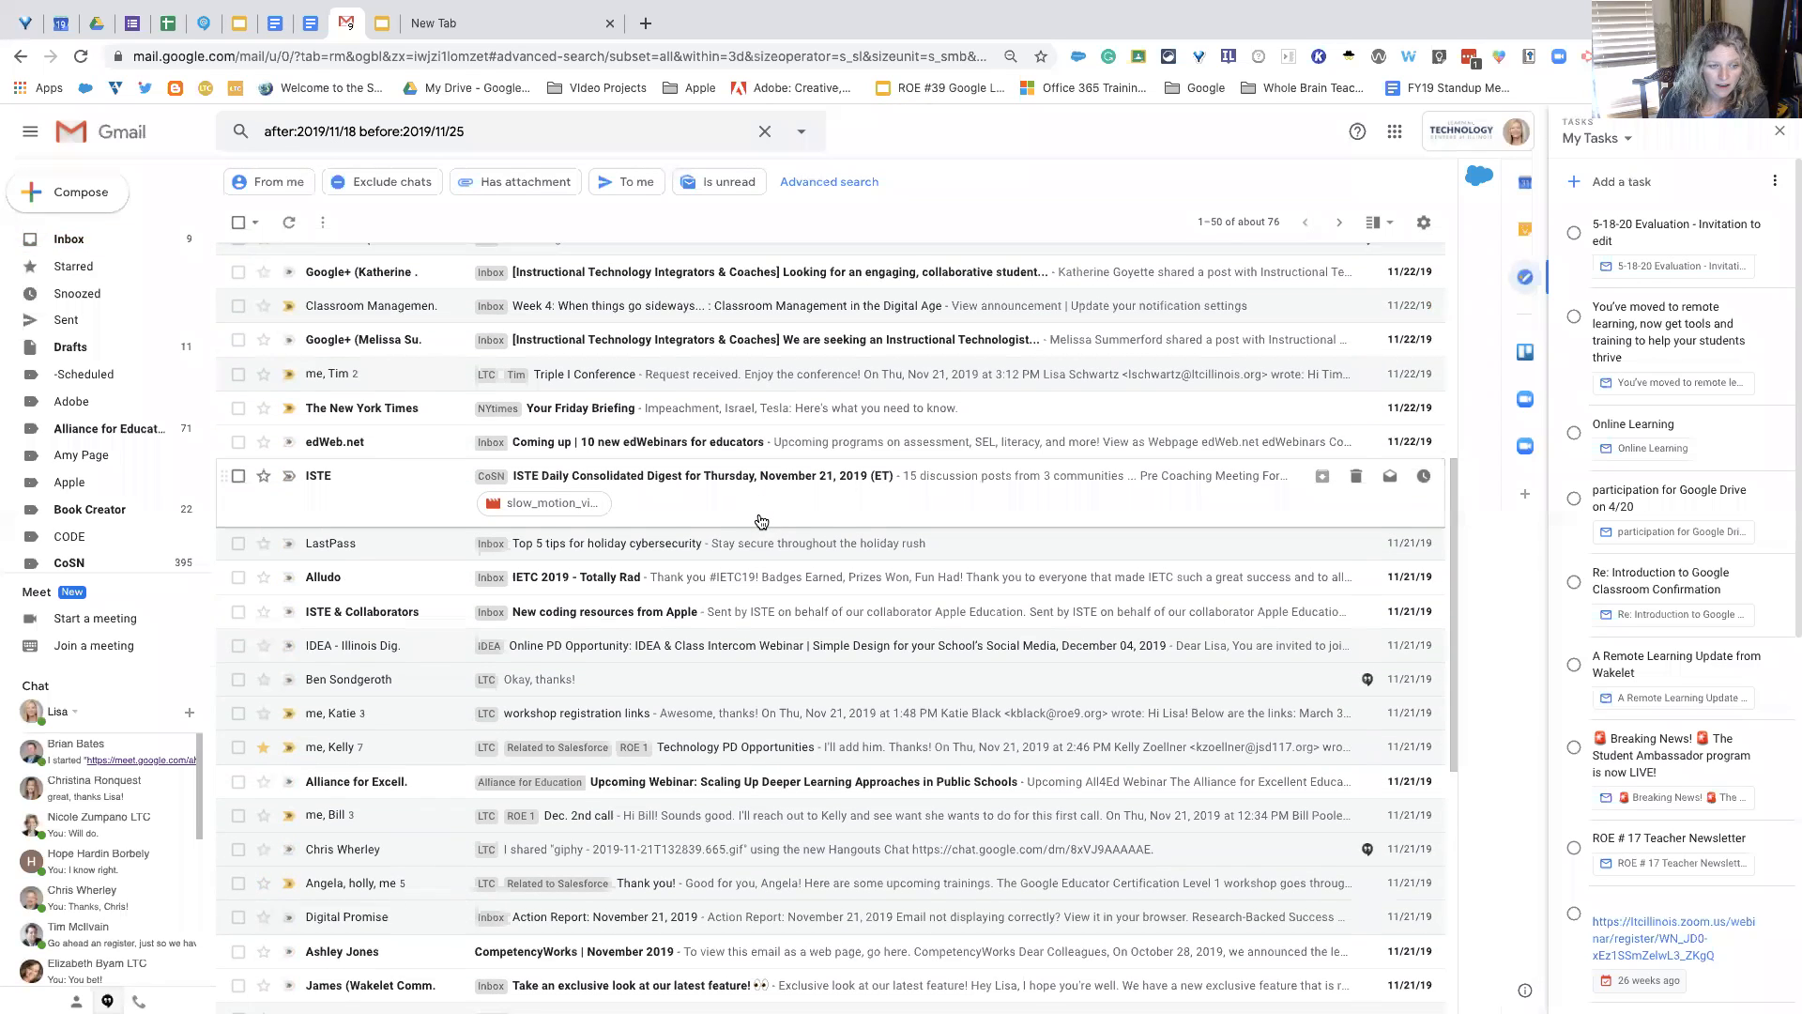
scroll(762, 522, down, 5)
scroll(762, 522, up, 10)
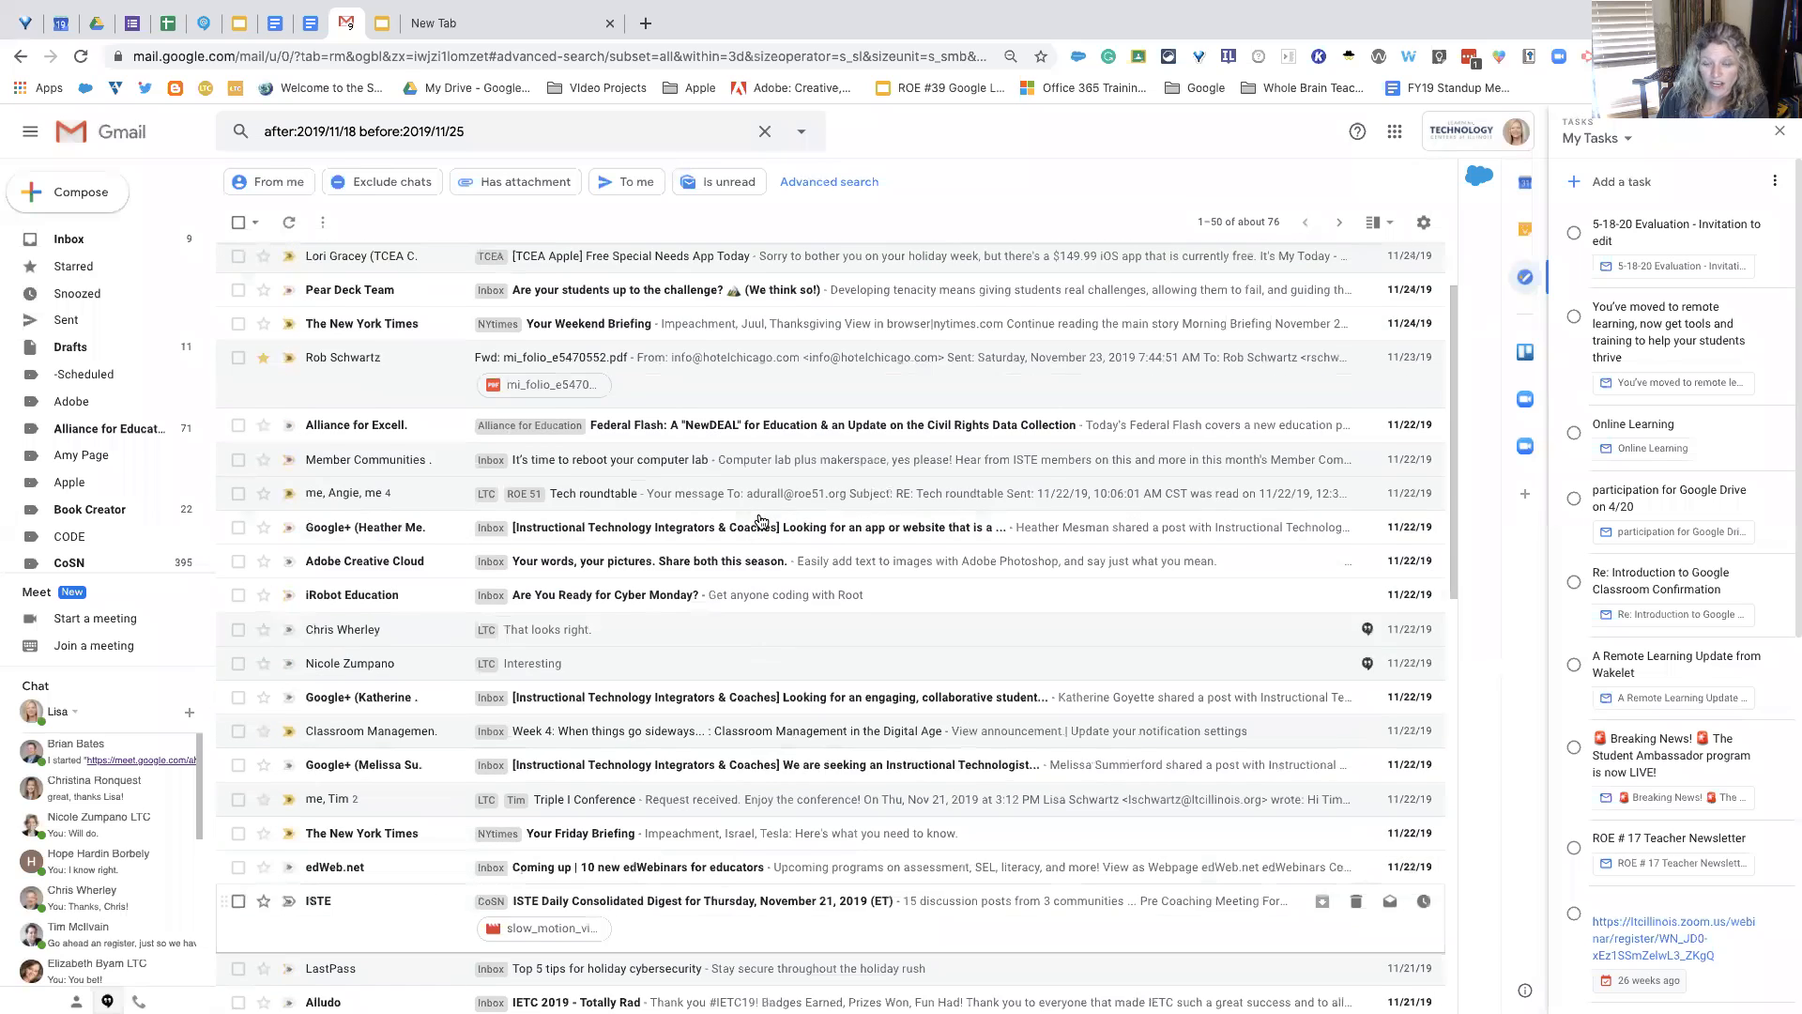
scroll(762, 522, up, 2)
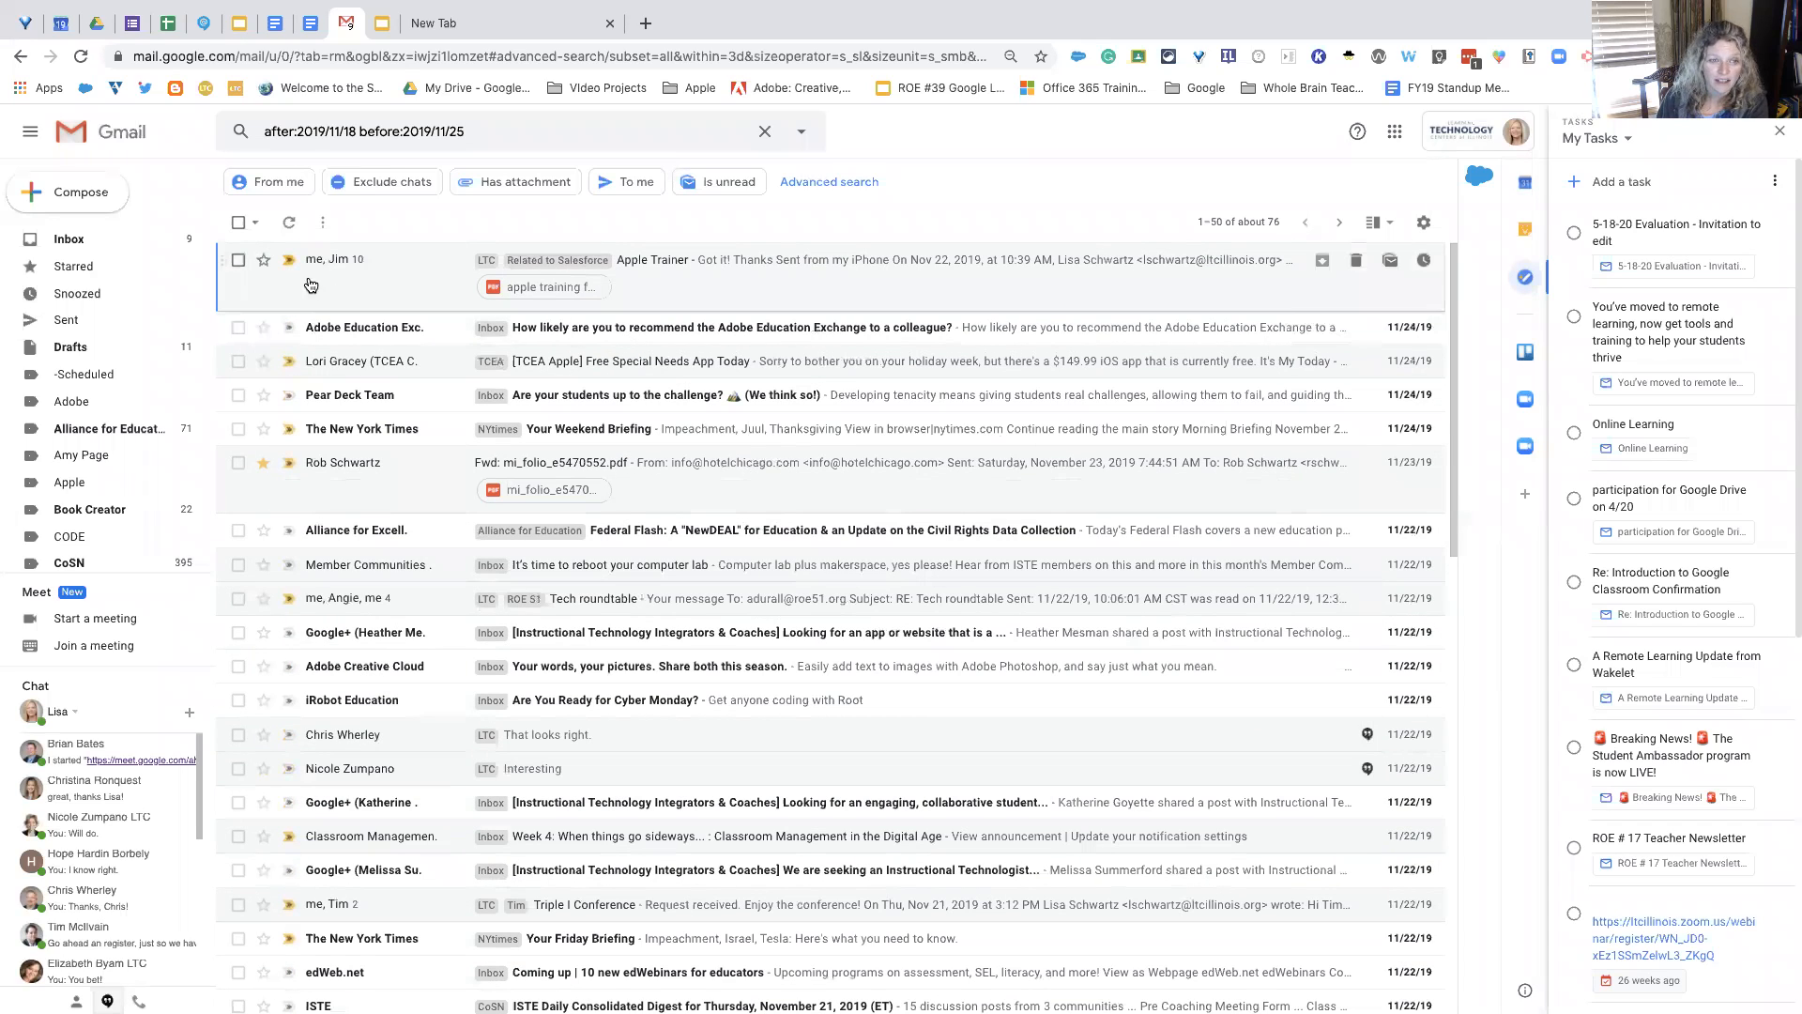
mouse_move(344, 271)
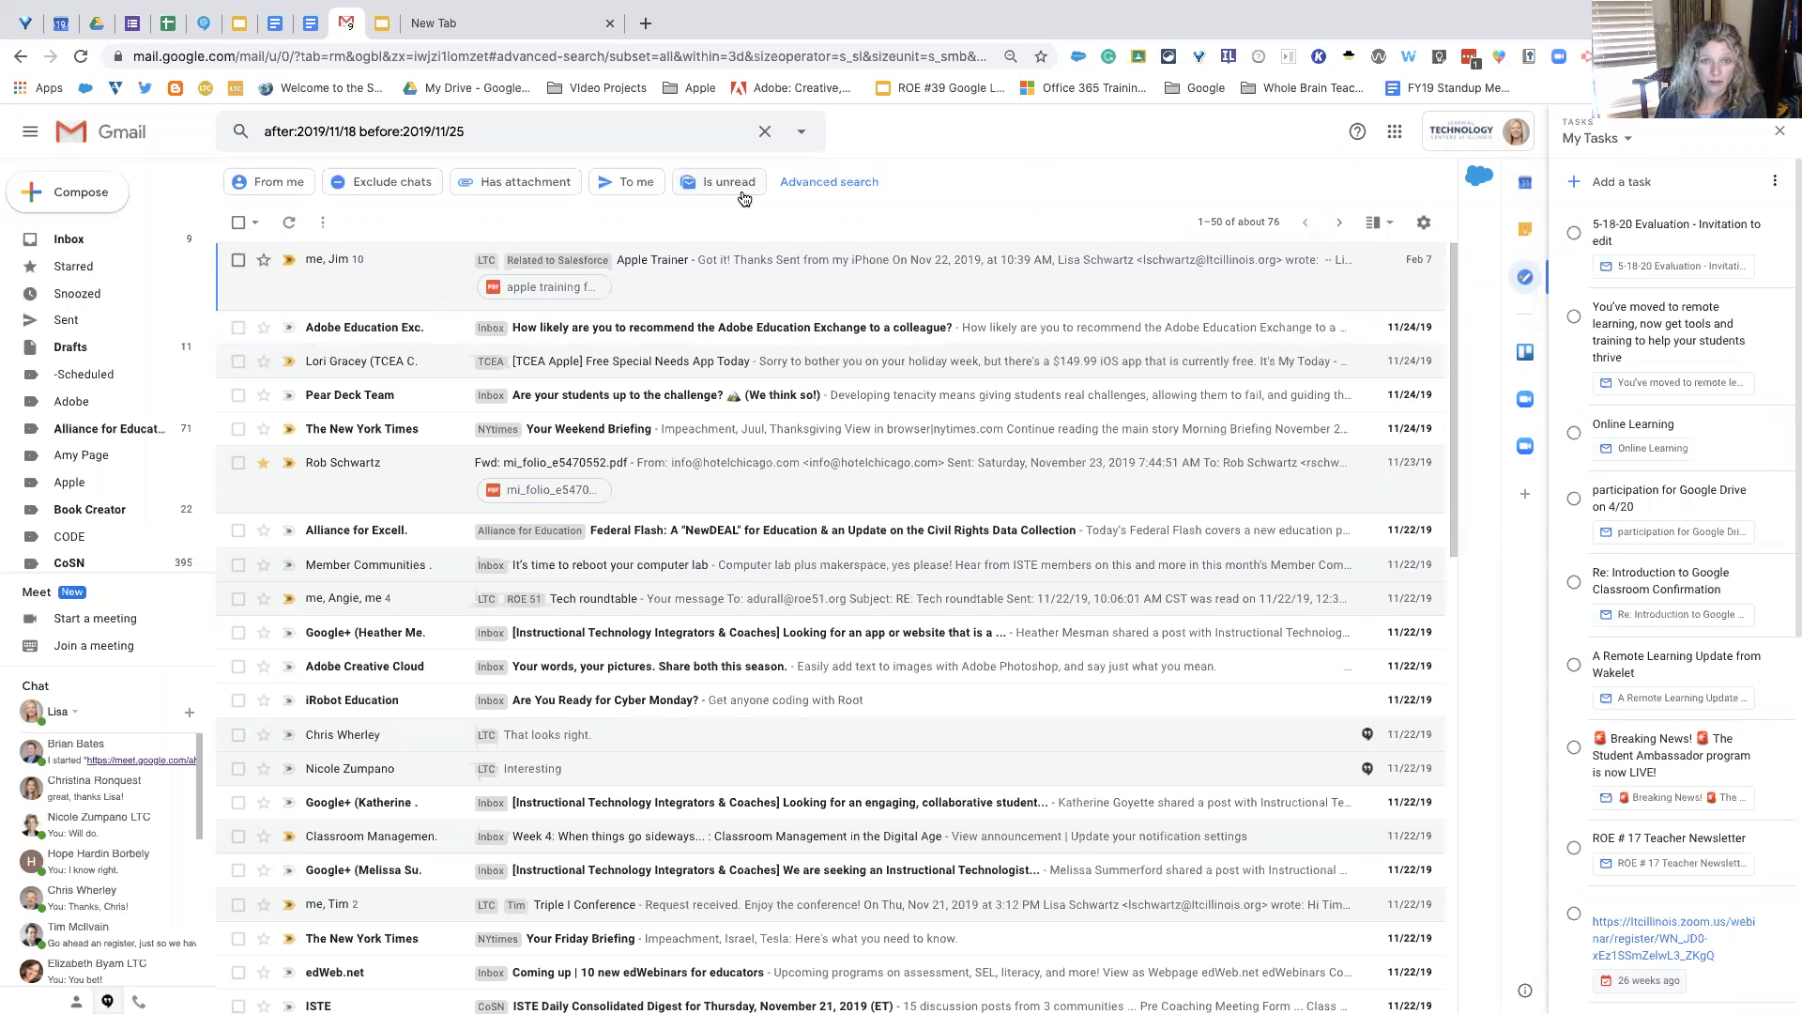
click(765, 132)
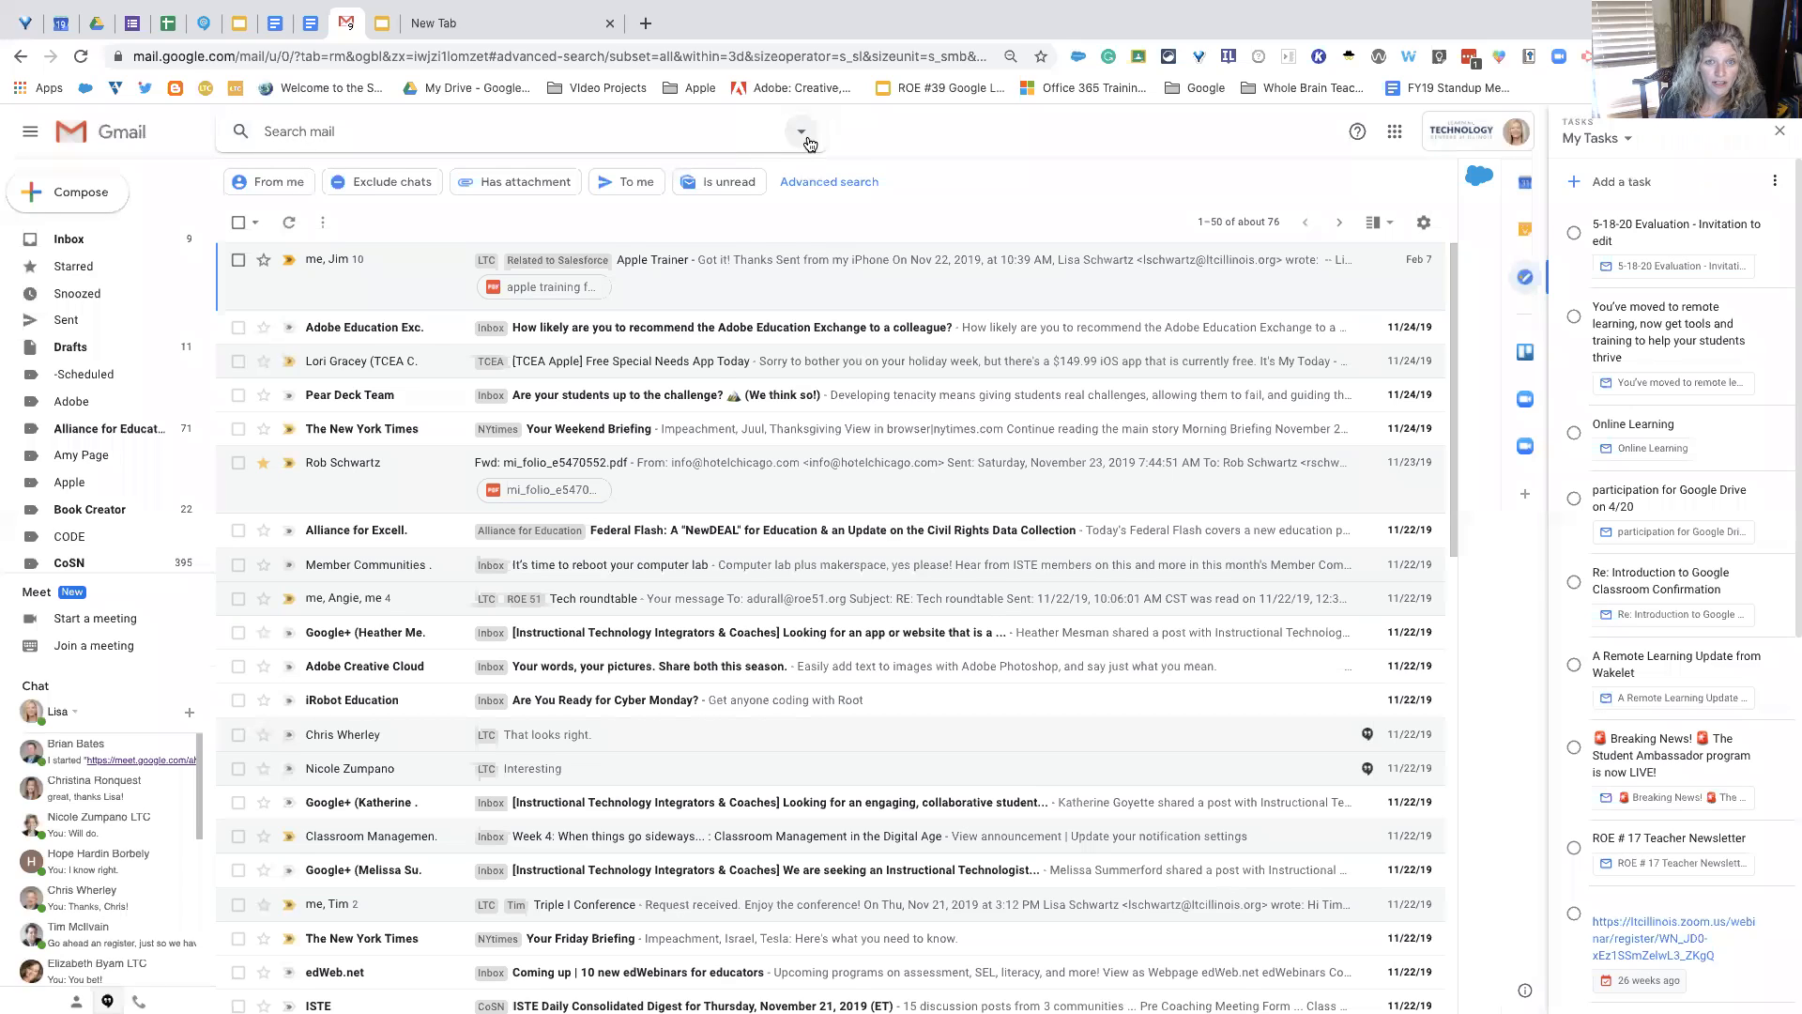
Step: Review the advanced search fields again without running a search, then return to the inbox
click(802, 132)
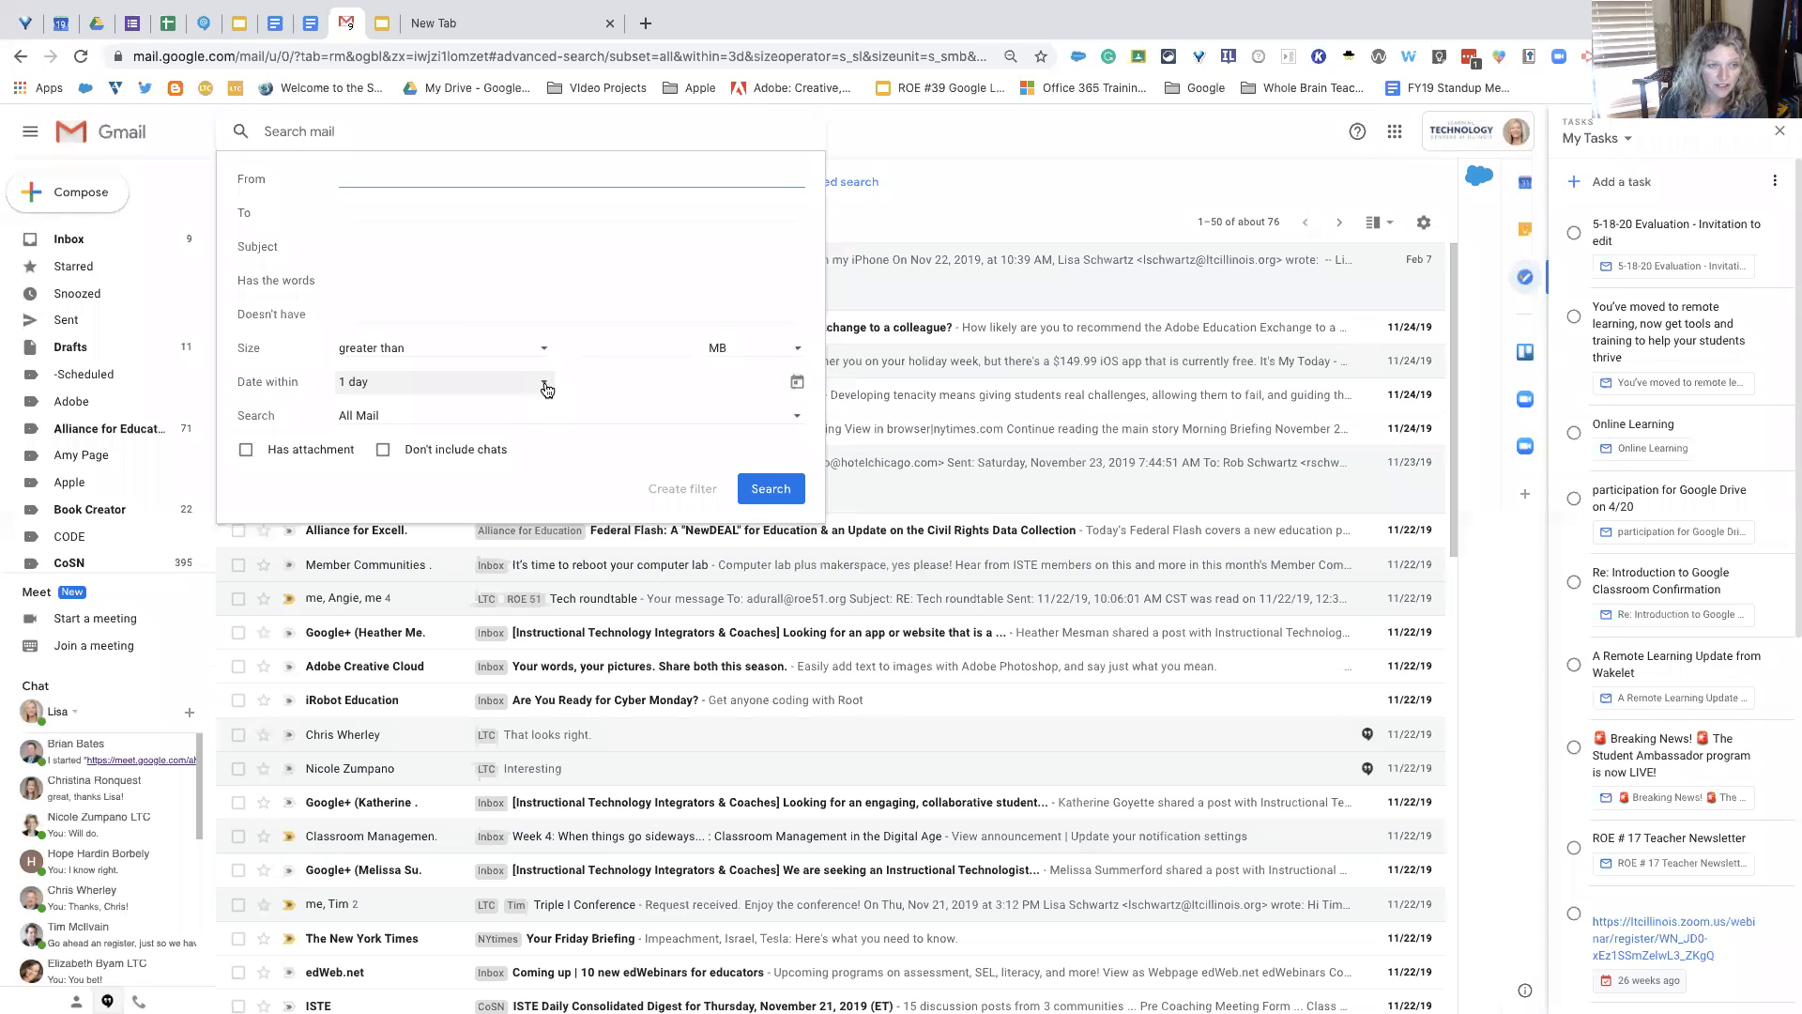
click(415, 279)
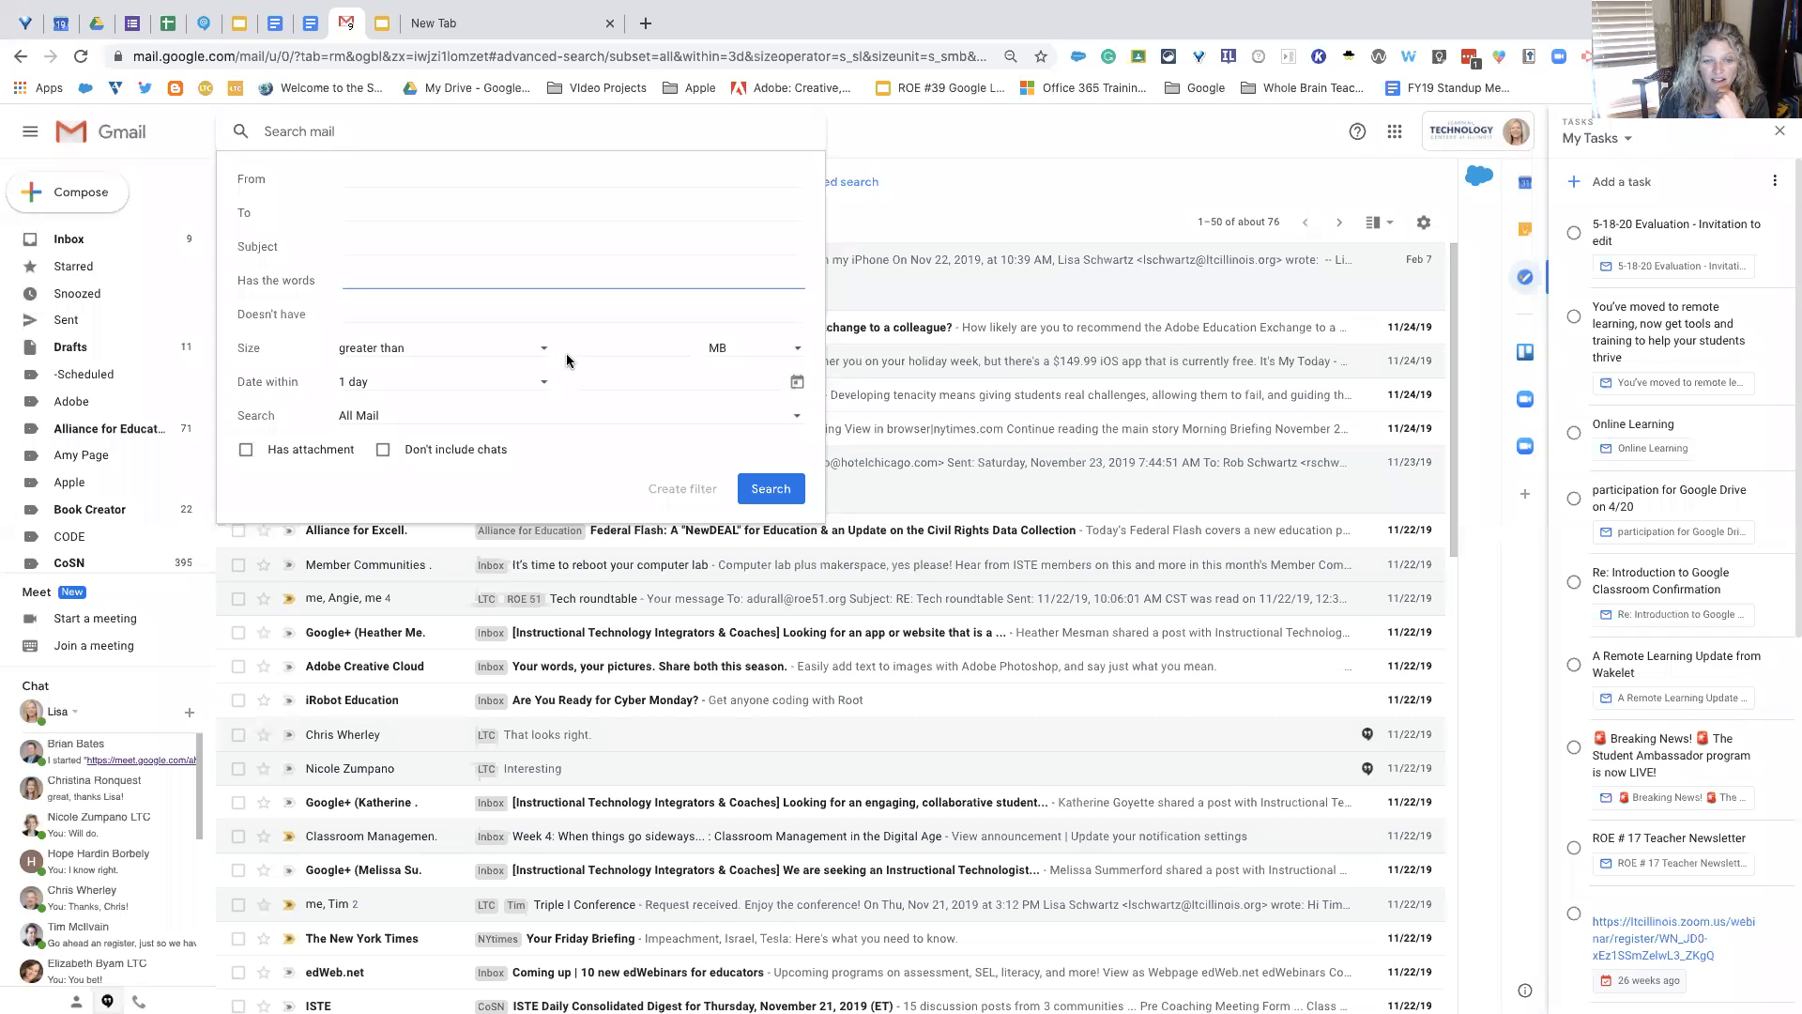
click(887, 220)
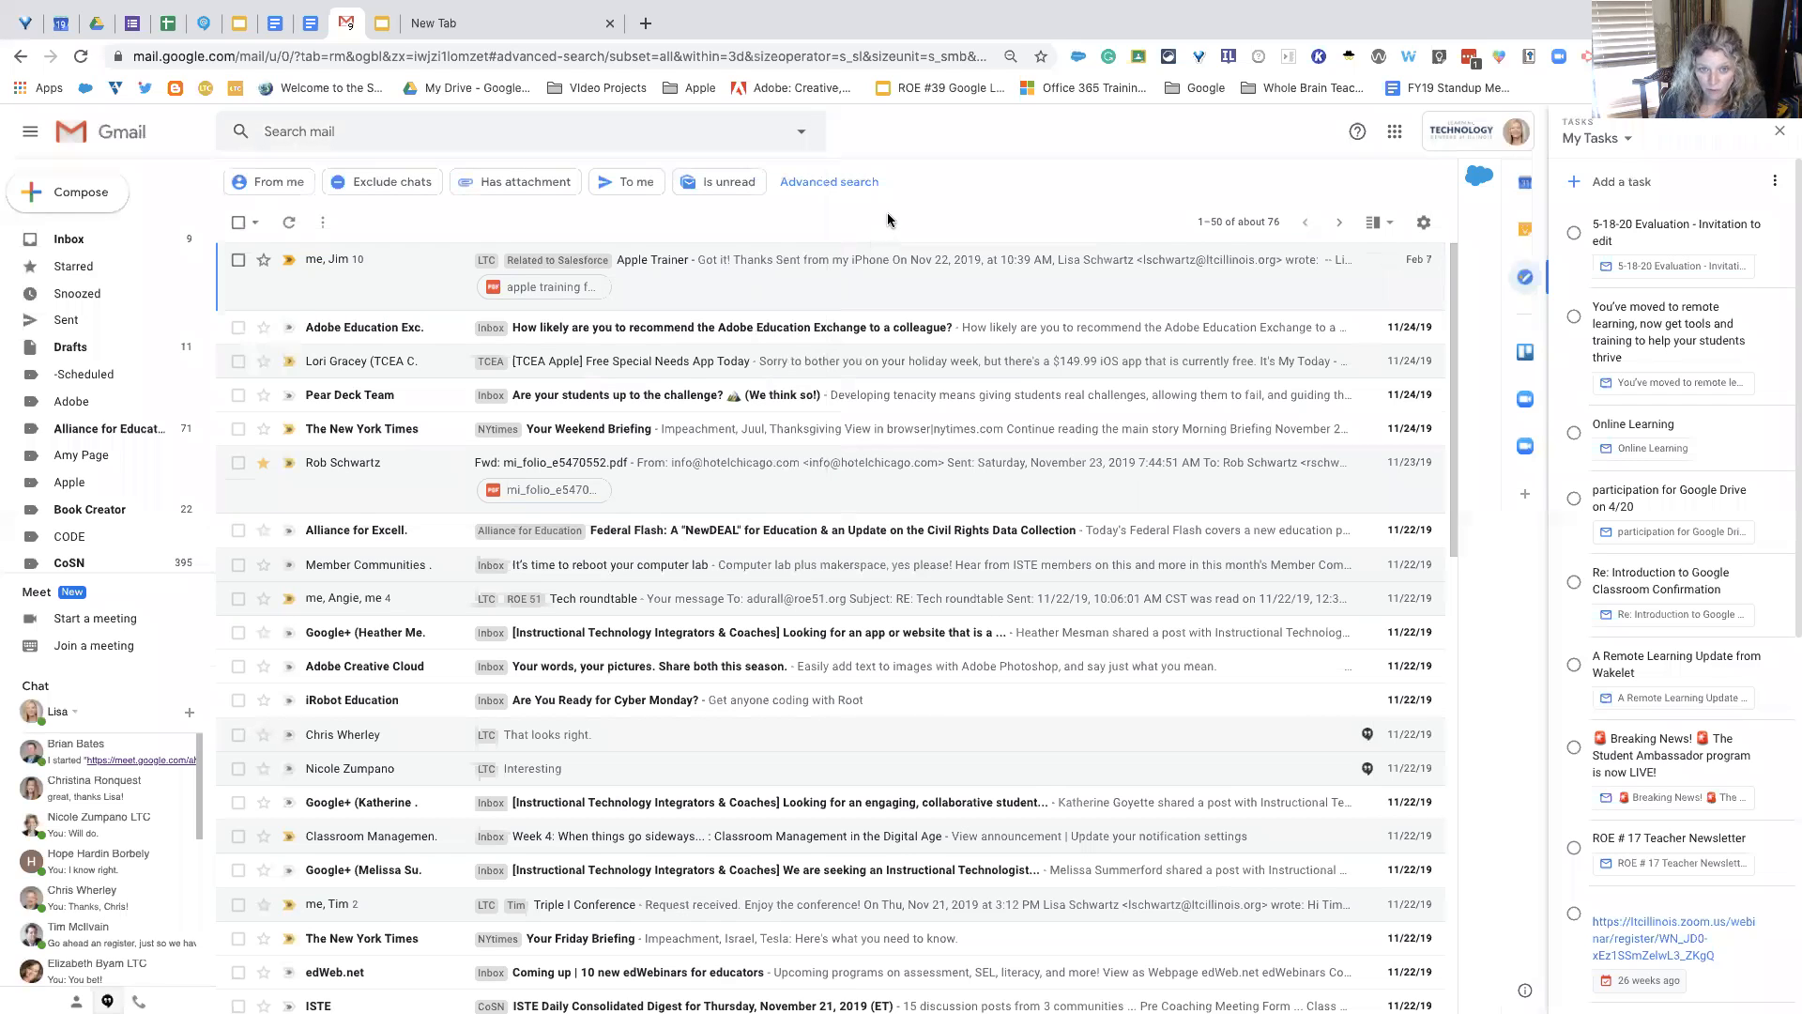
click(88, 236)
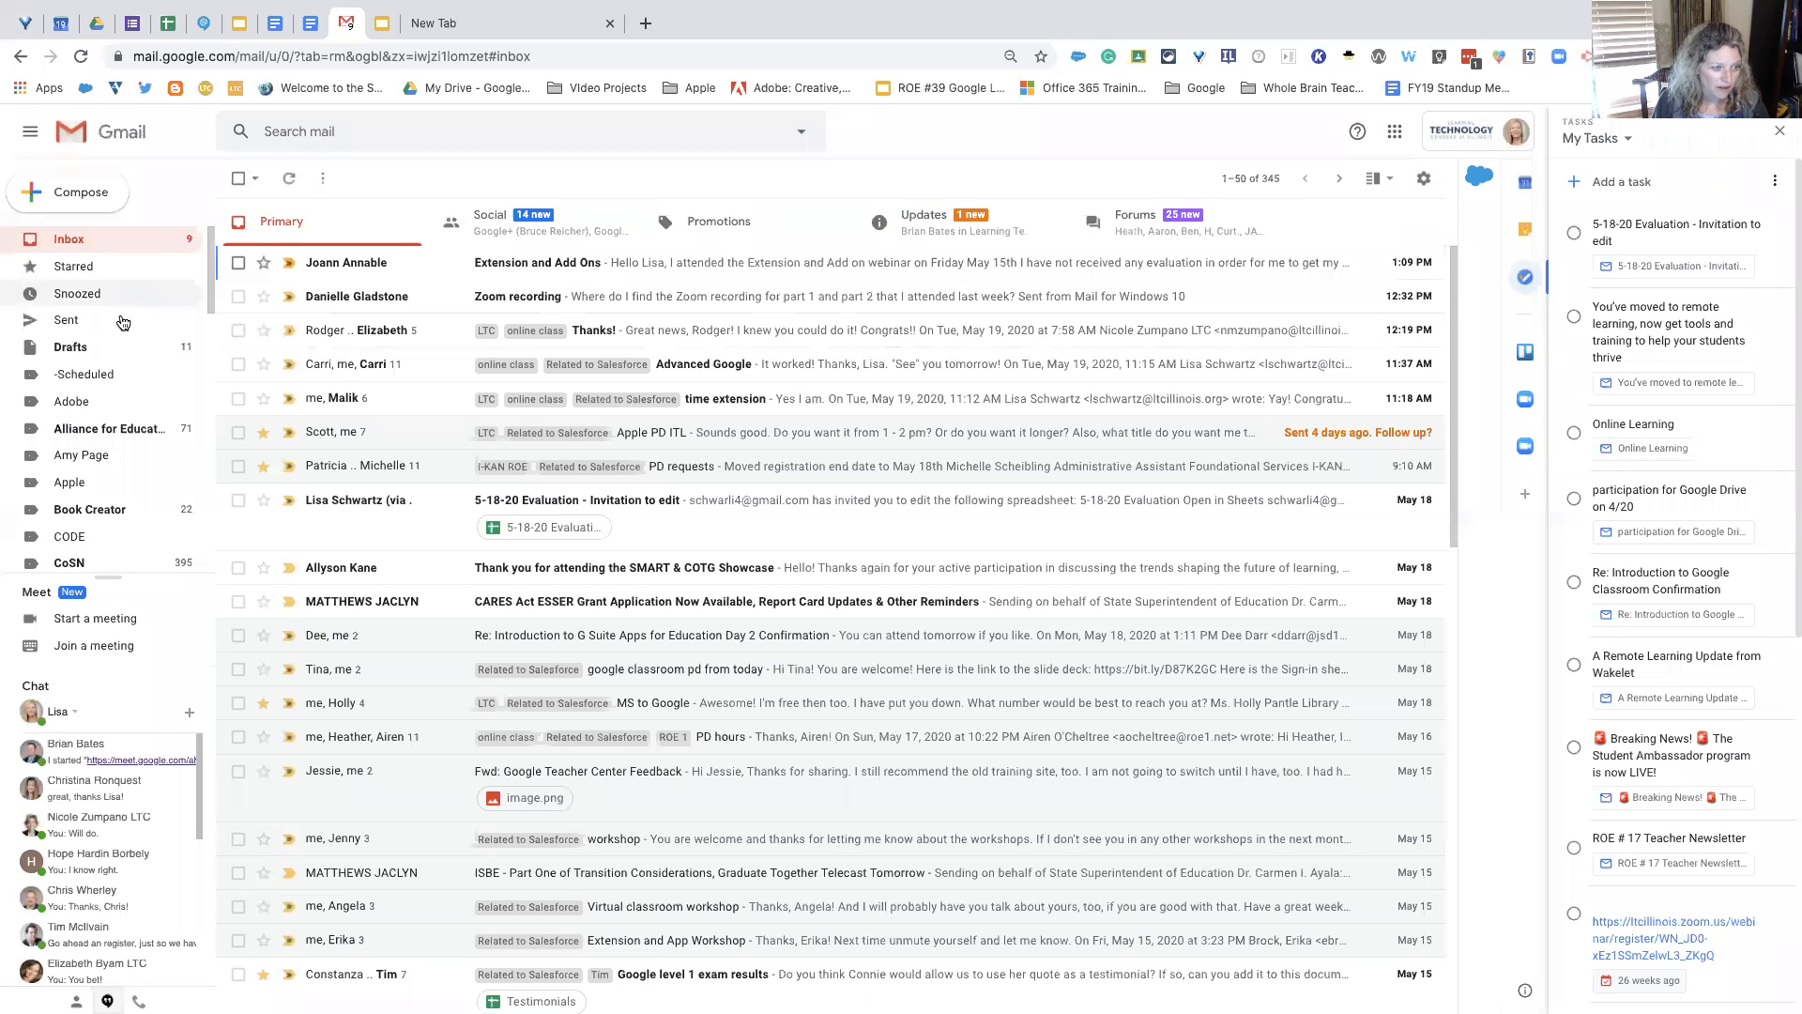
Step: Look through the label list and the advanced search form, then go back to the inbox
scroll(120, 365, down, 1)
scroll(120, 365, down, 3)
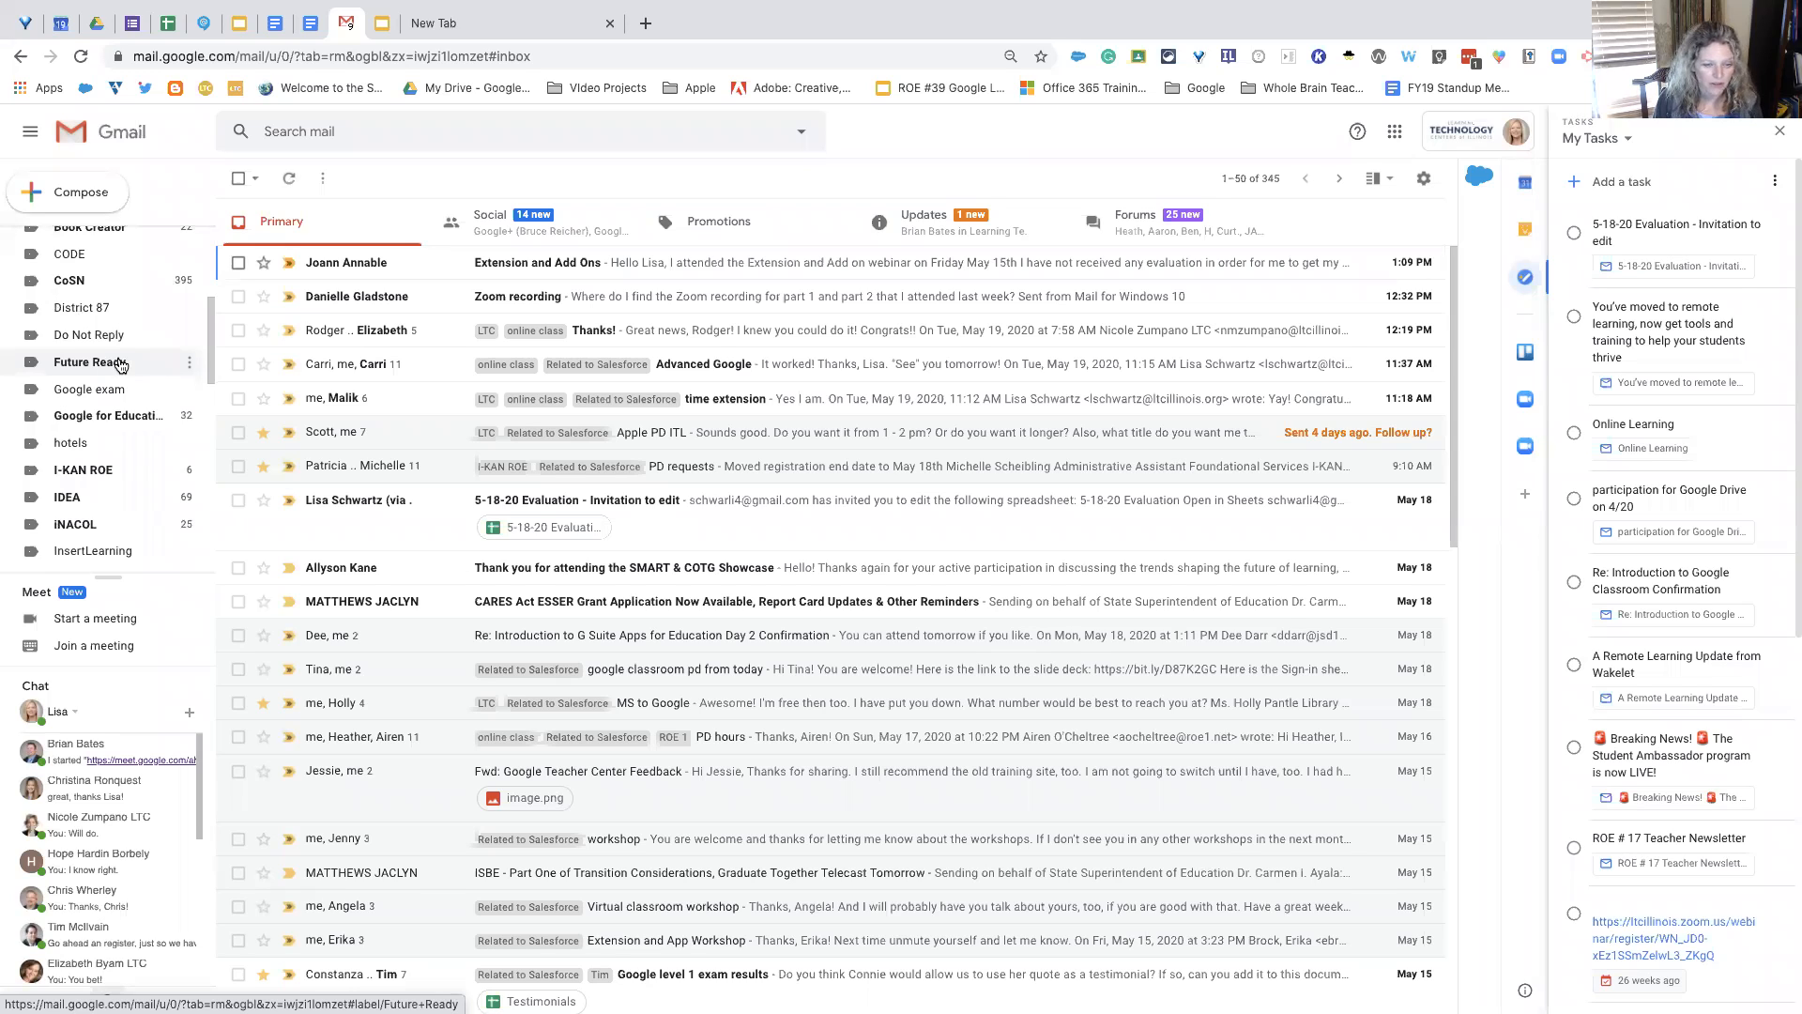
click(802, 136)
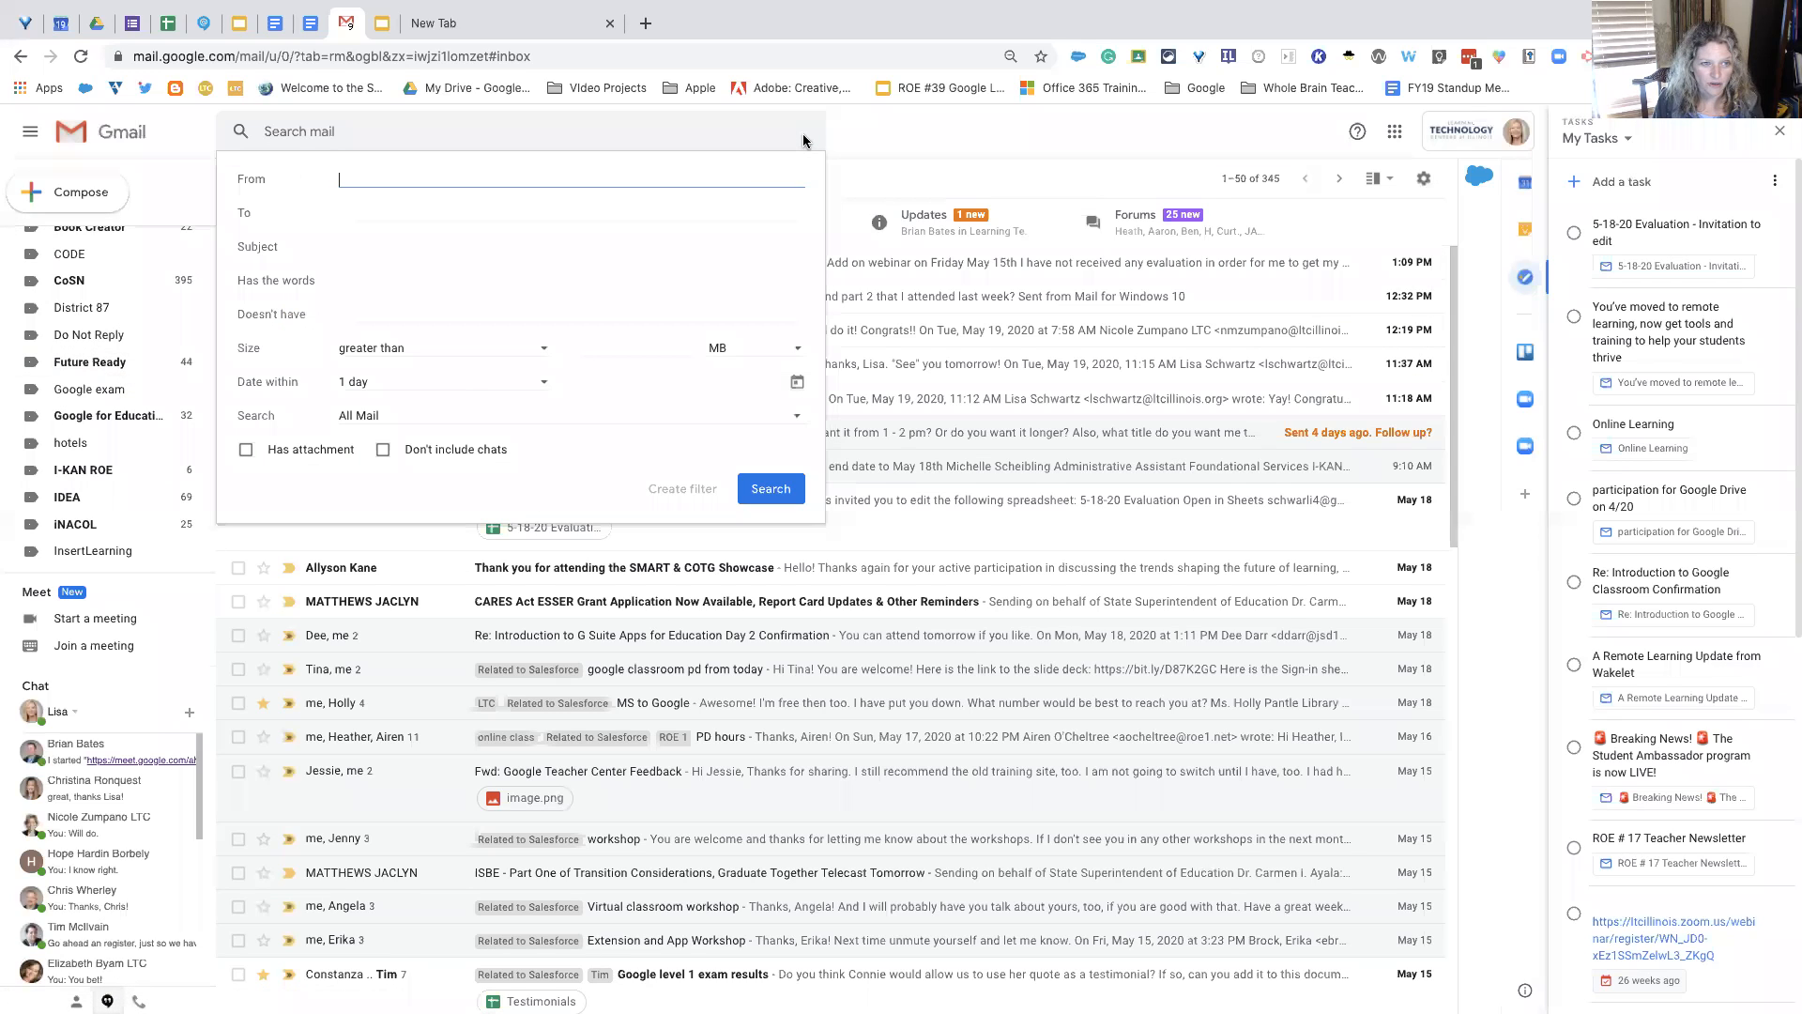
click(870, 141)
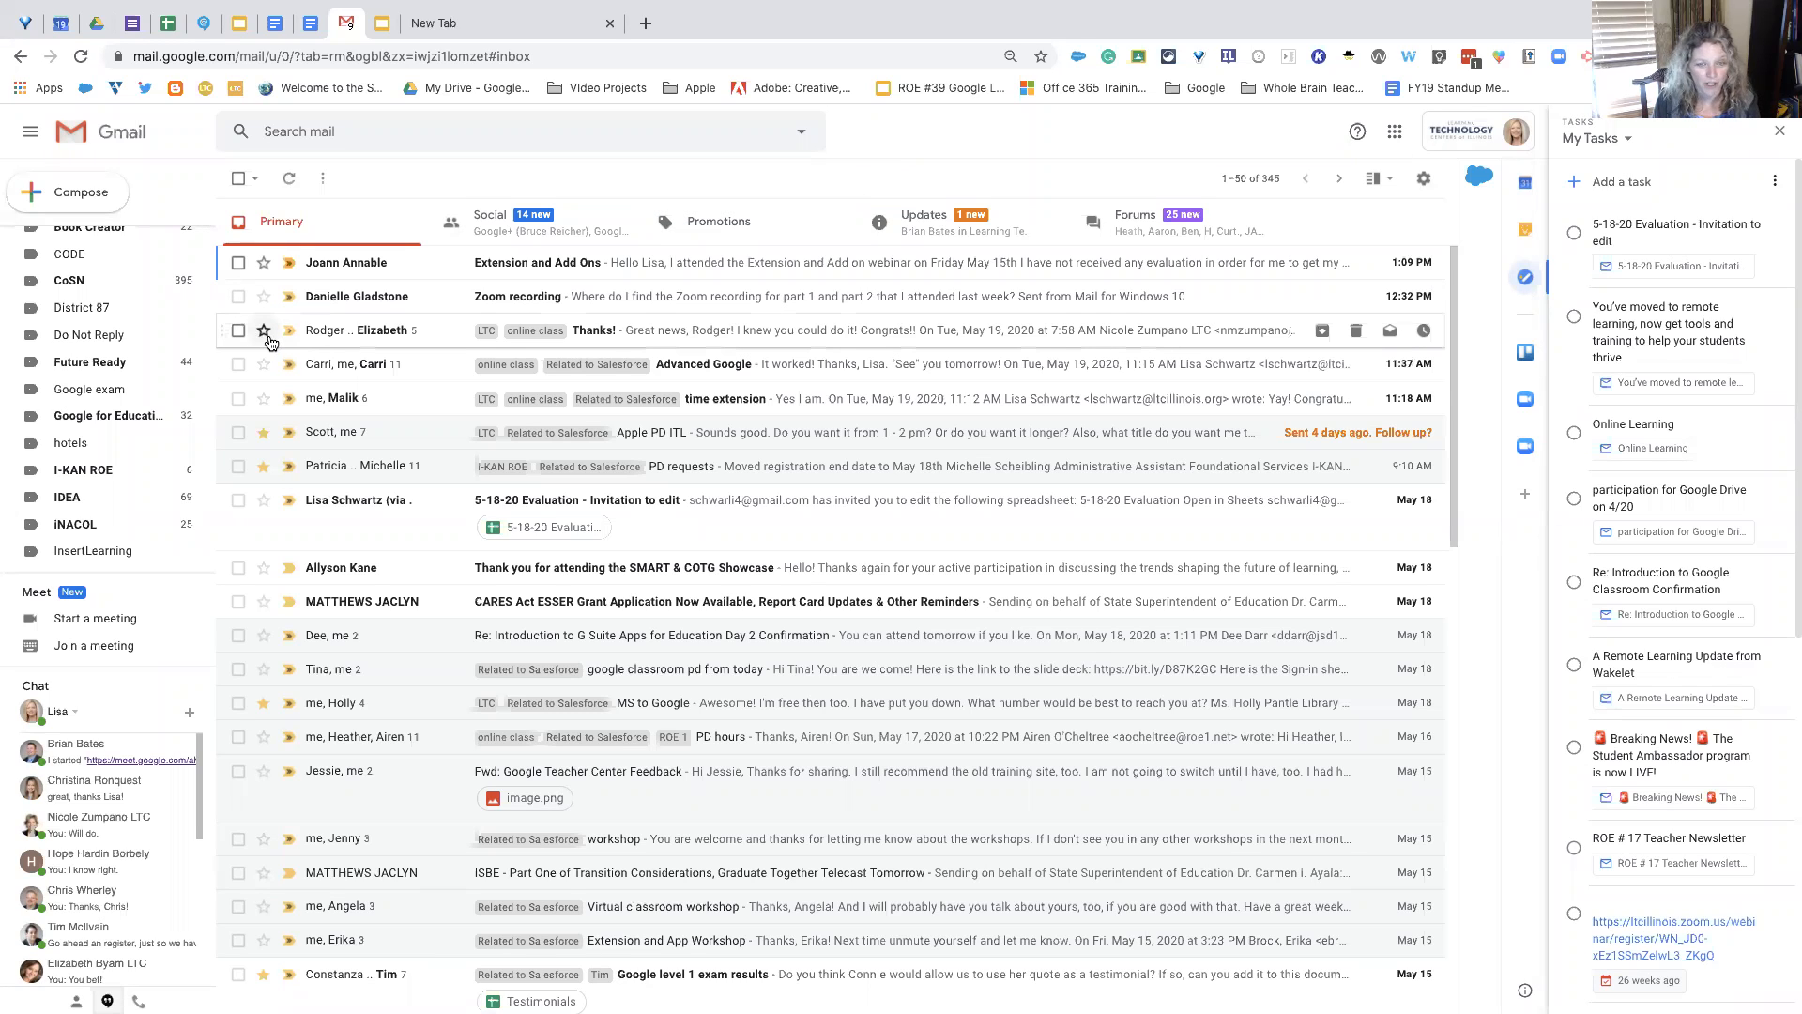
scroll(150, 339, up, 3)
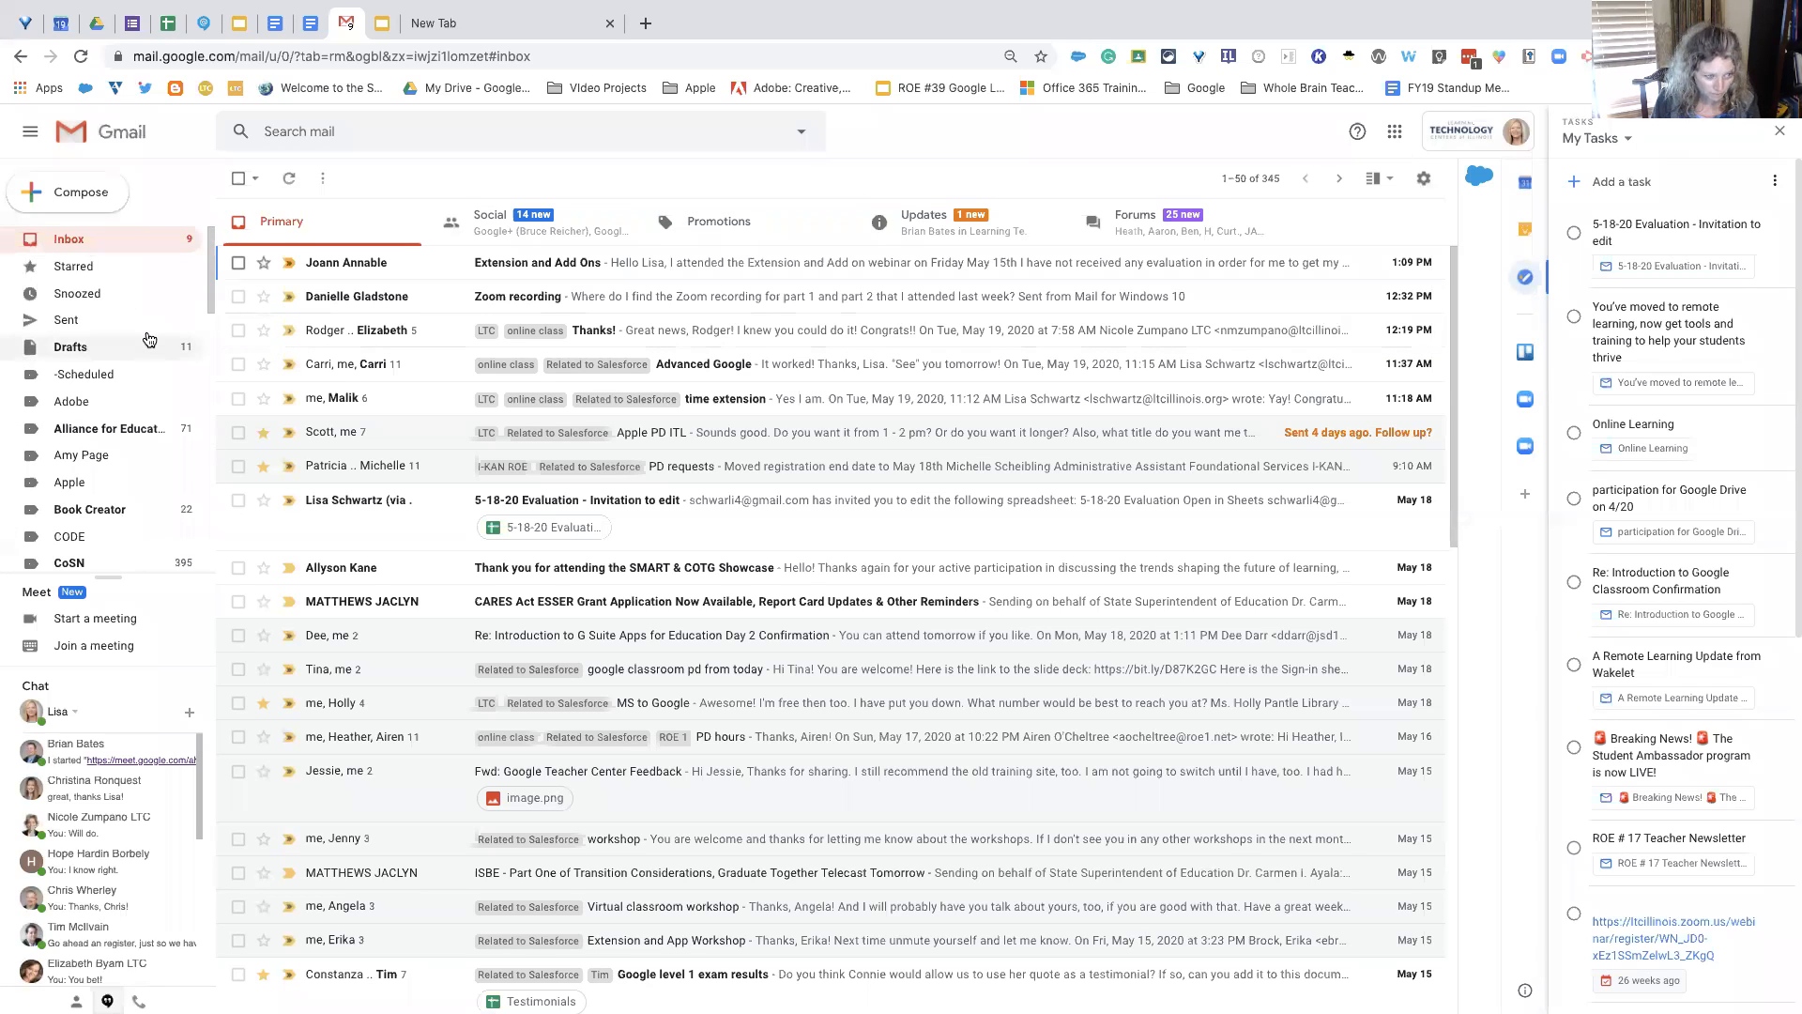
click(71, 242)
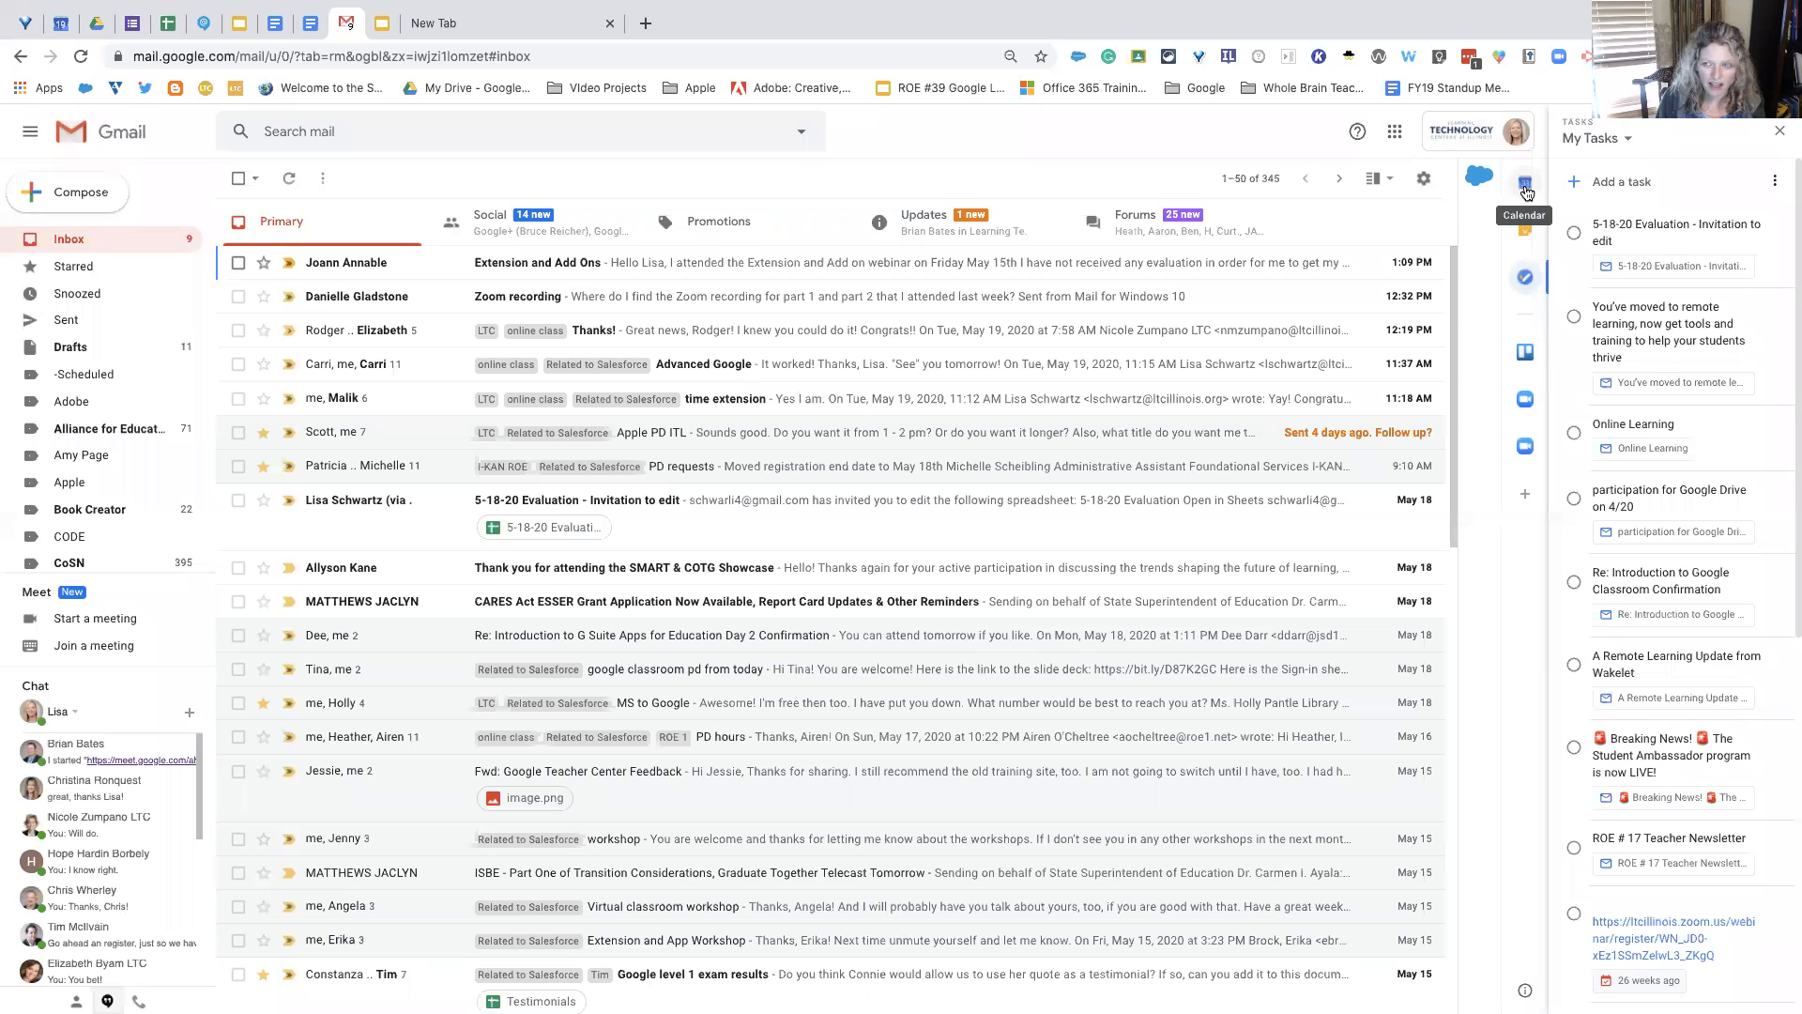
Step: Replace the Tasks side panel with the Calendar day schedule, then close the side panel
click(1780, 131)
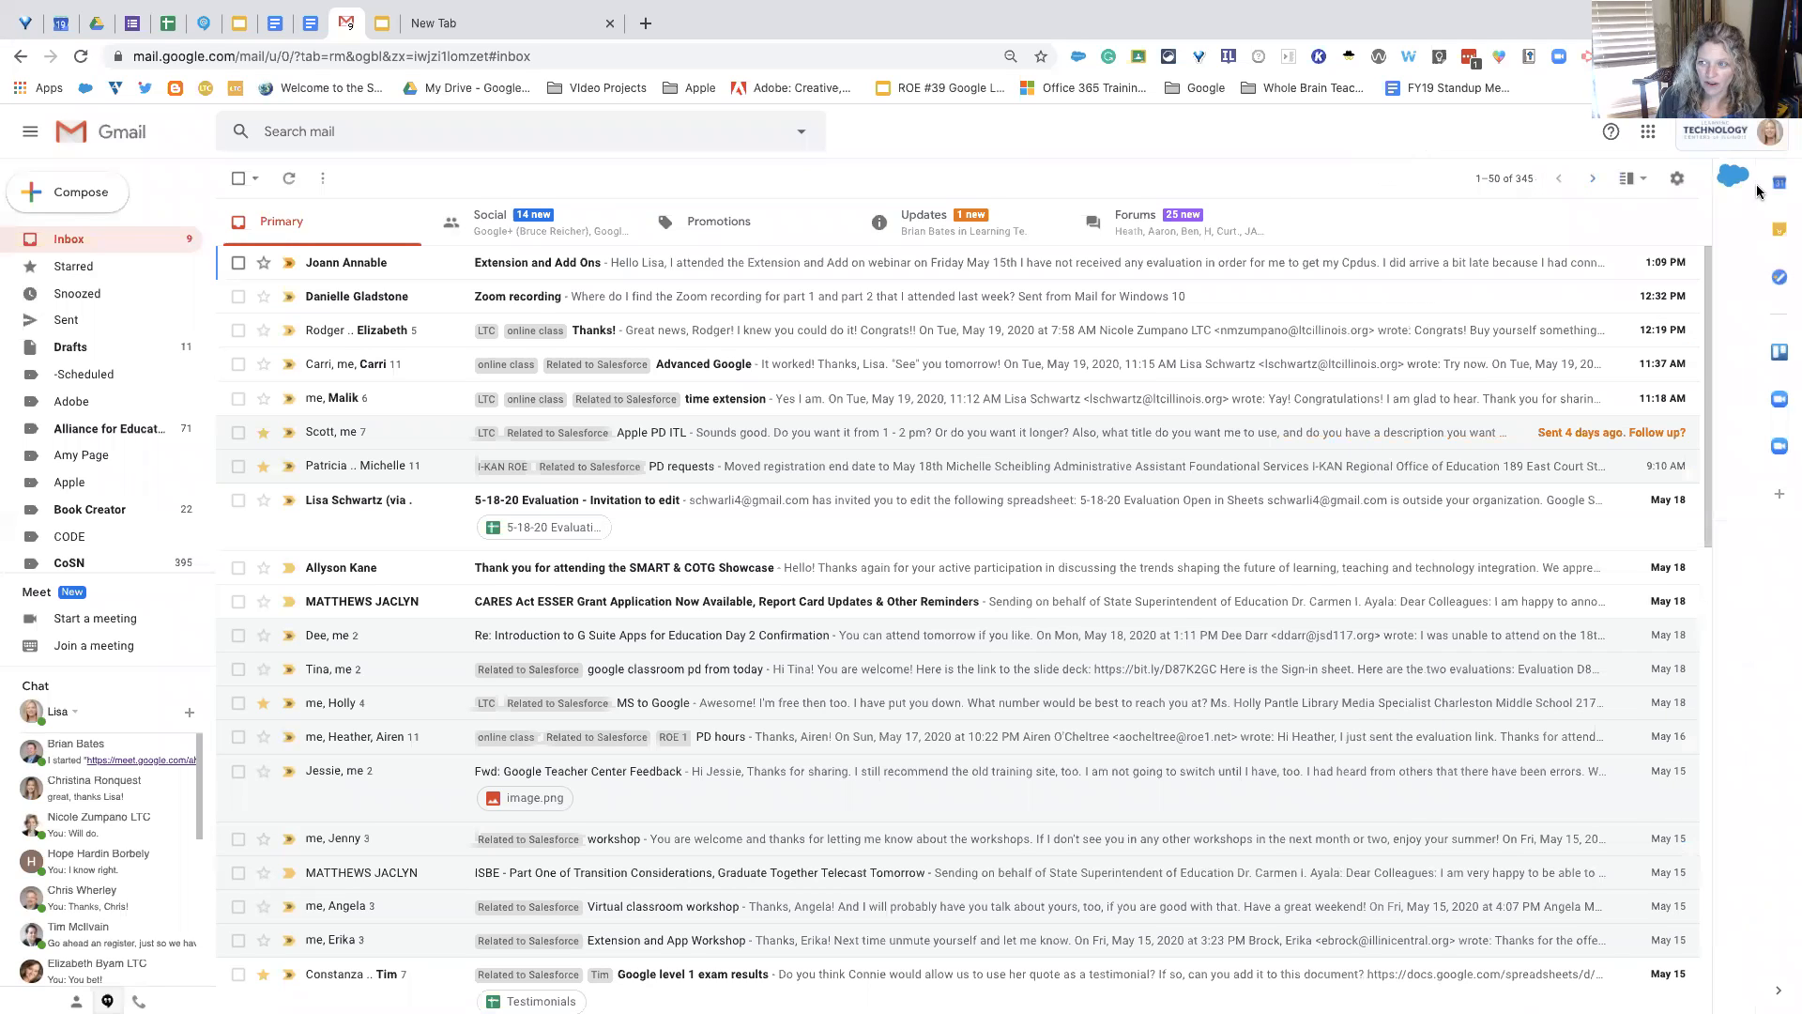
click(1785, 191)
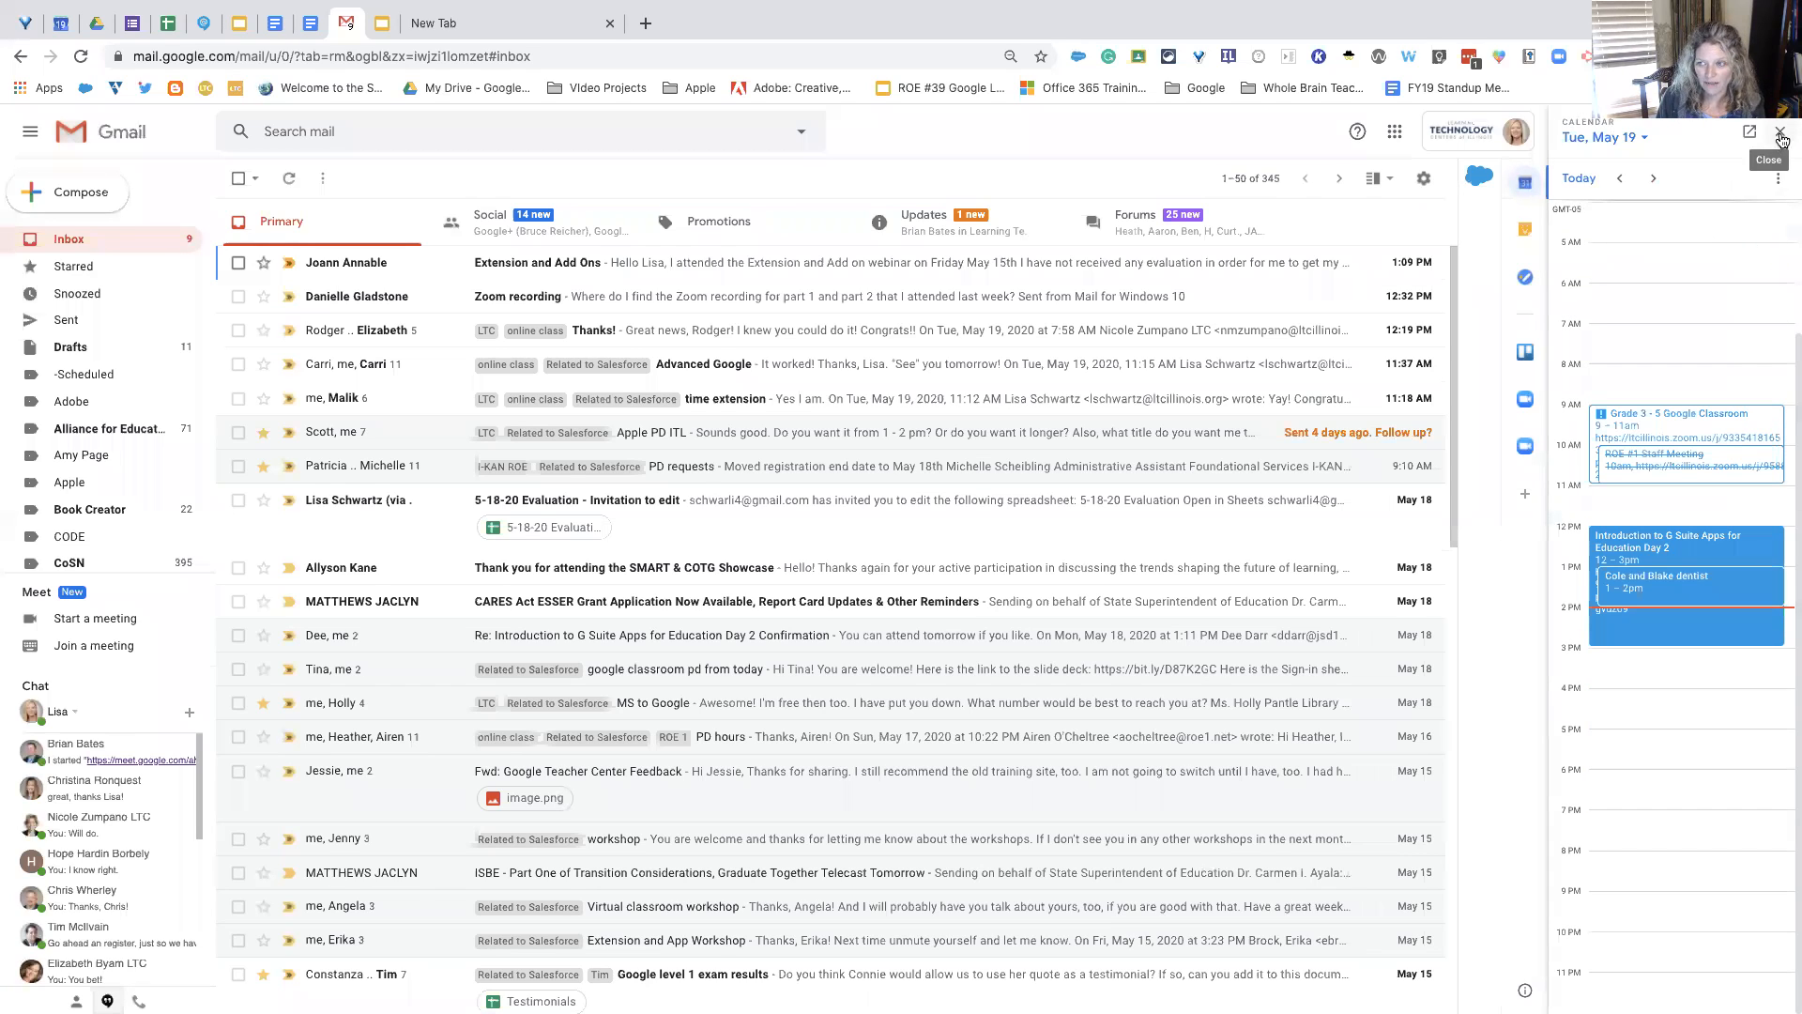
click(1782, 137)
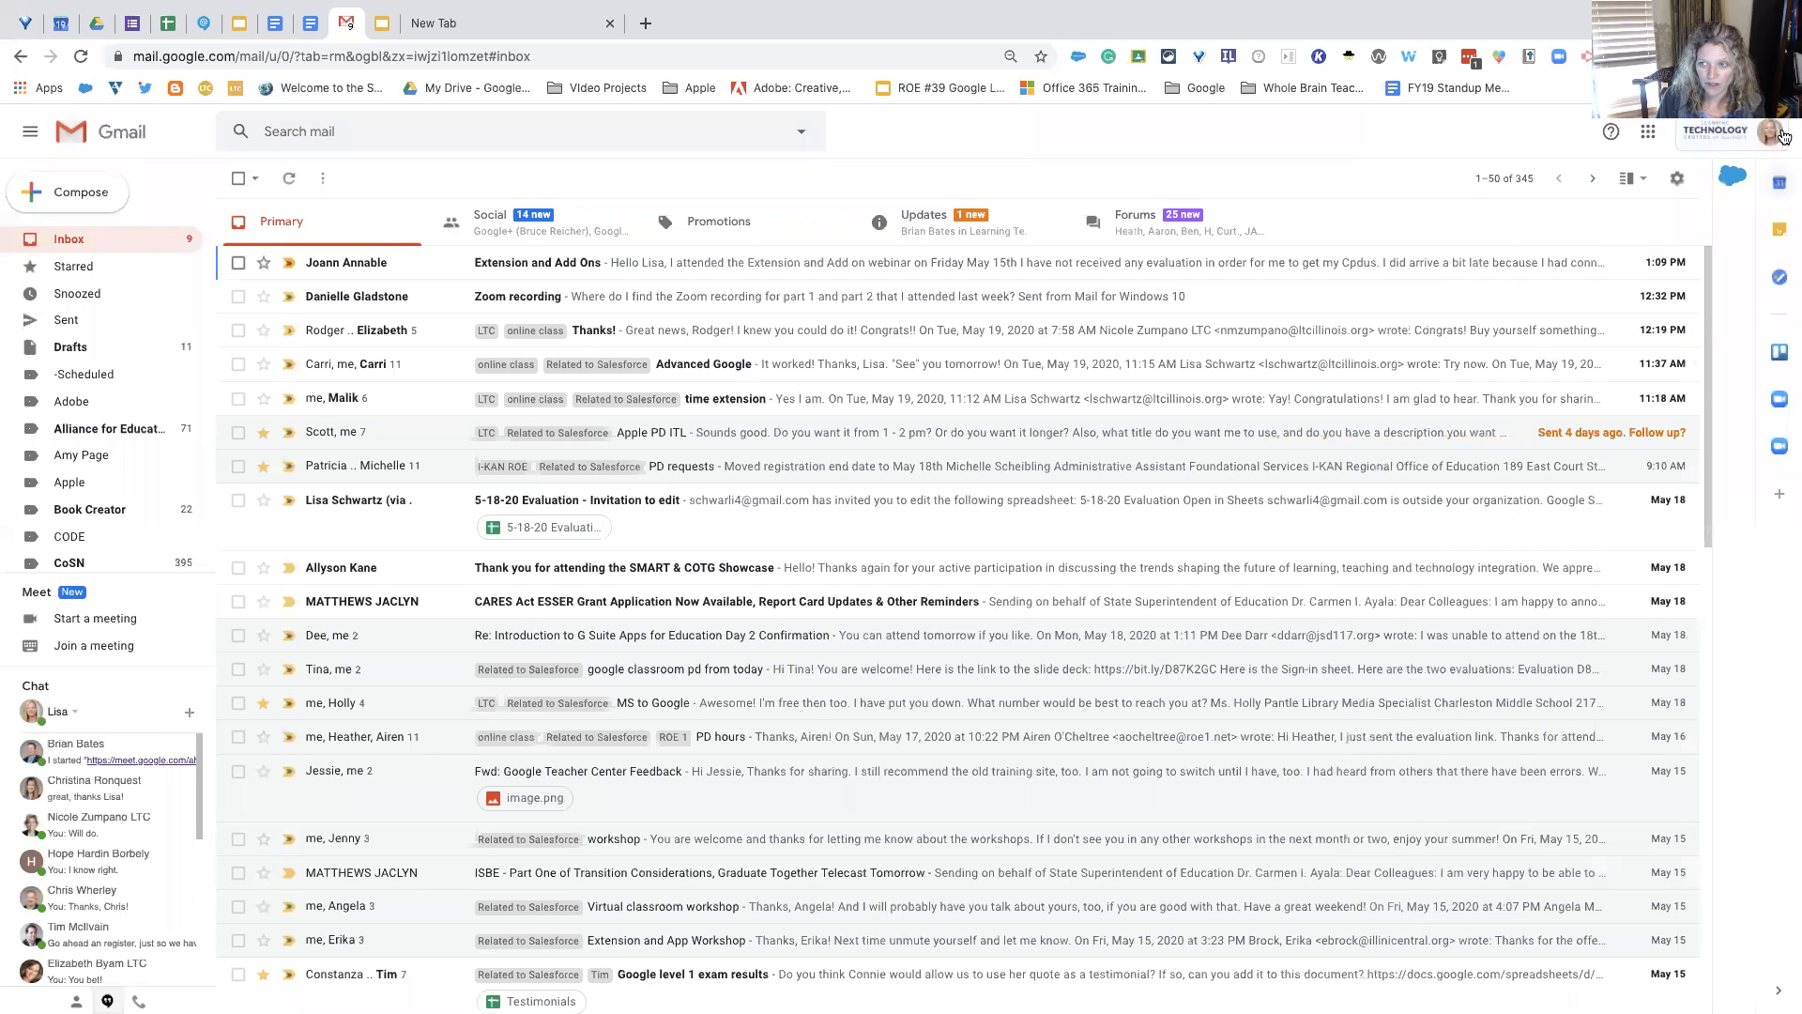
Step: Show the Google apps list on the new tab page, then switch to Google Calendar
click(61, 23)
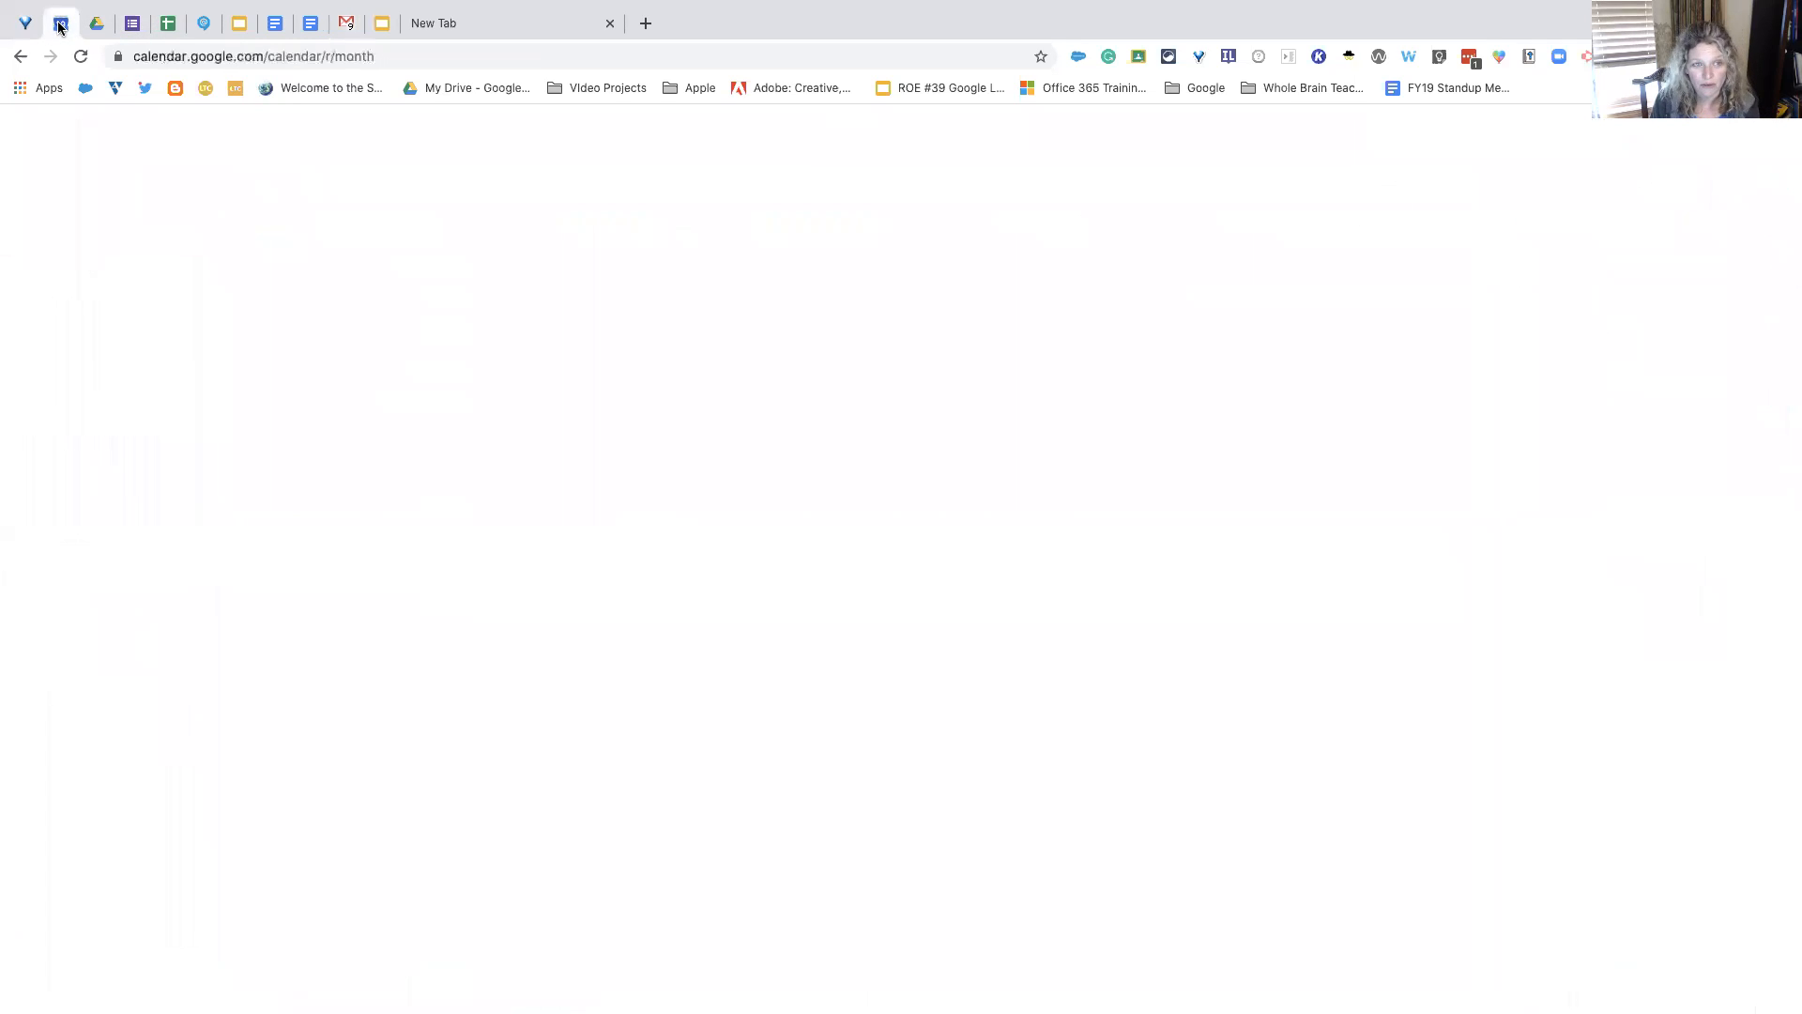
click(439, 24)
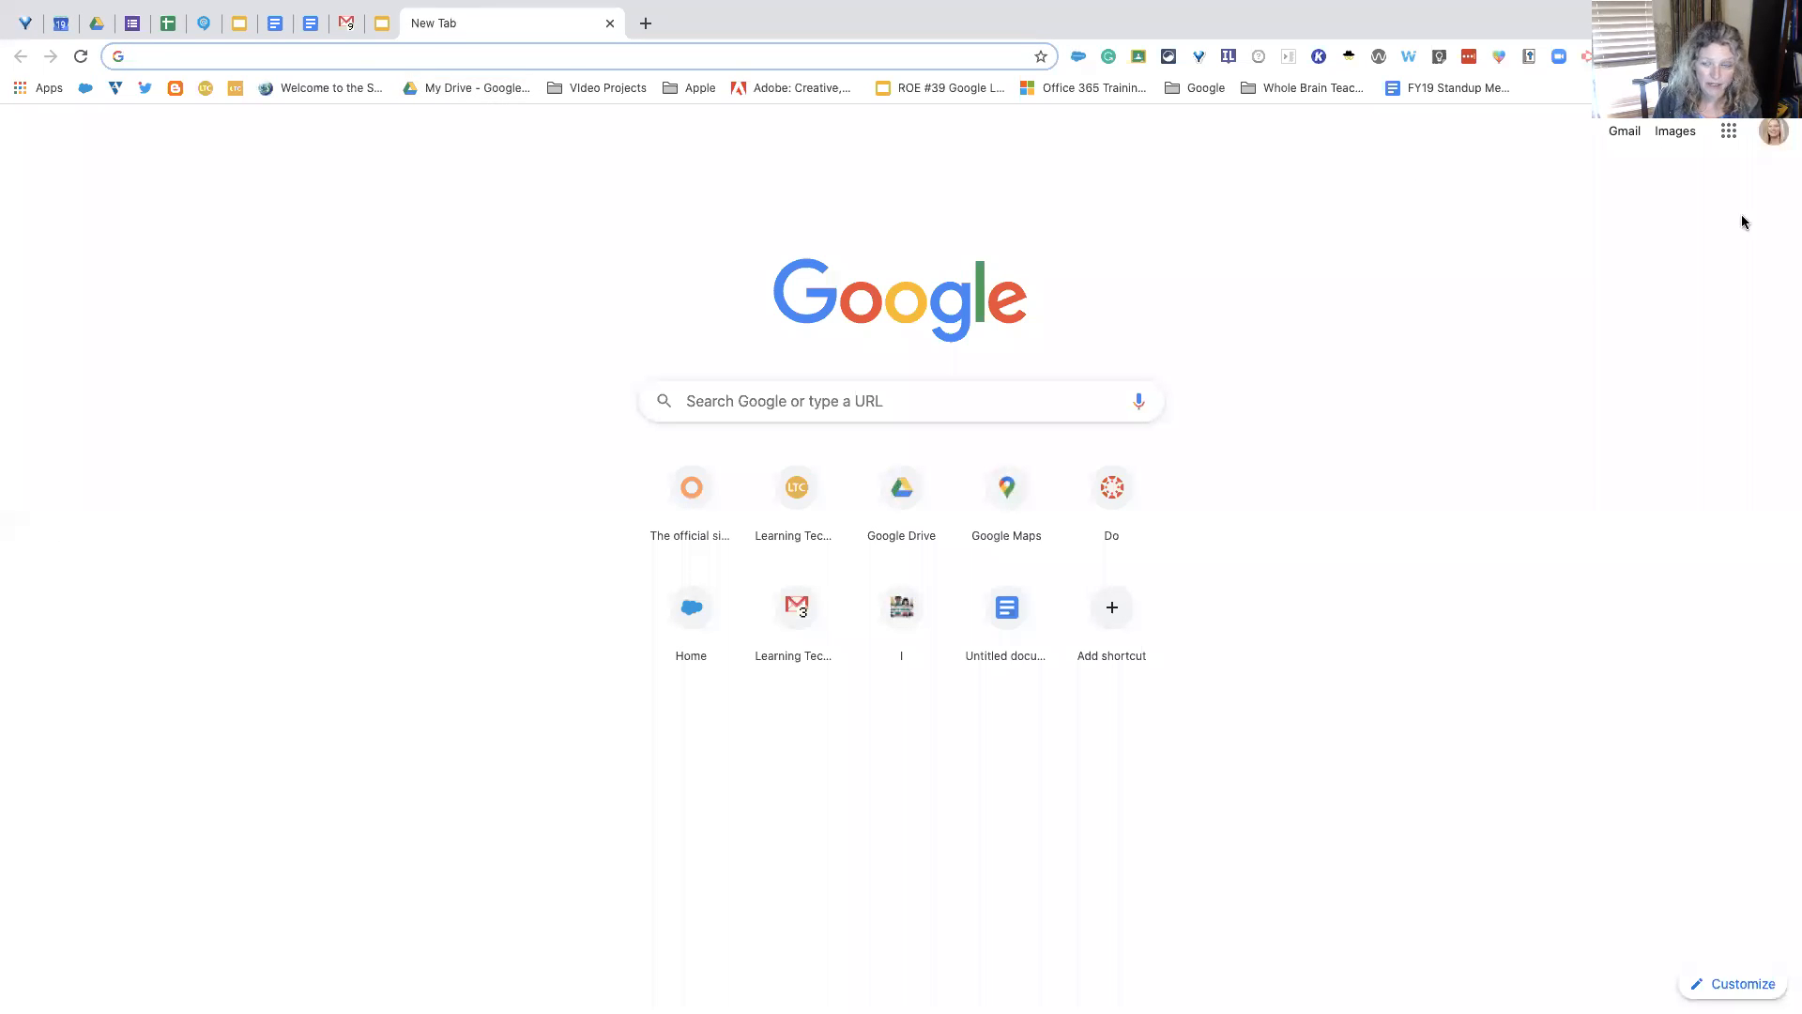
click(1730, 134)
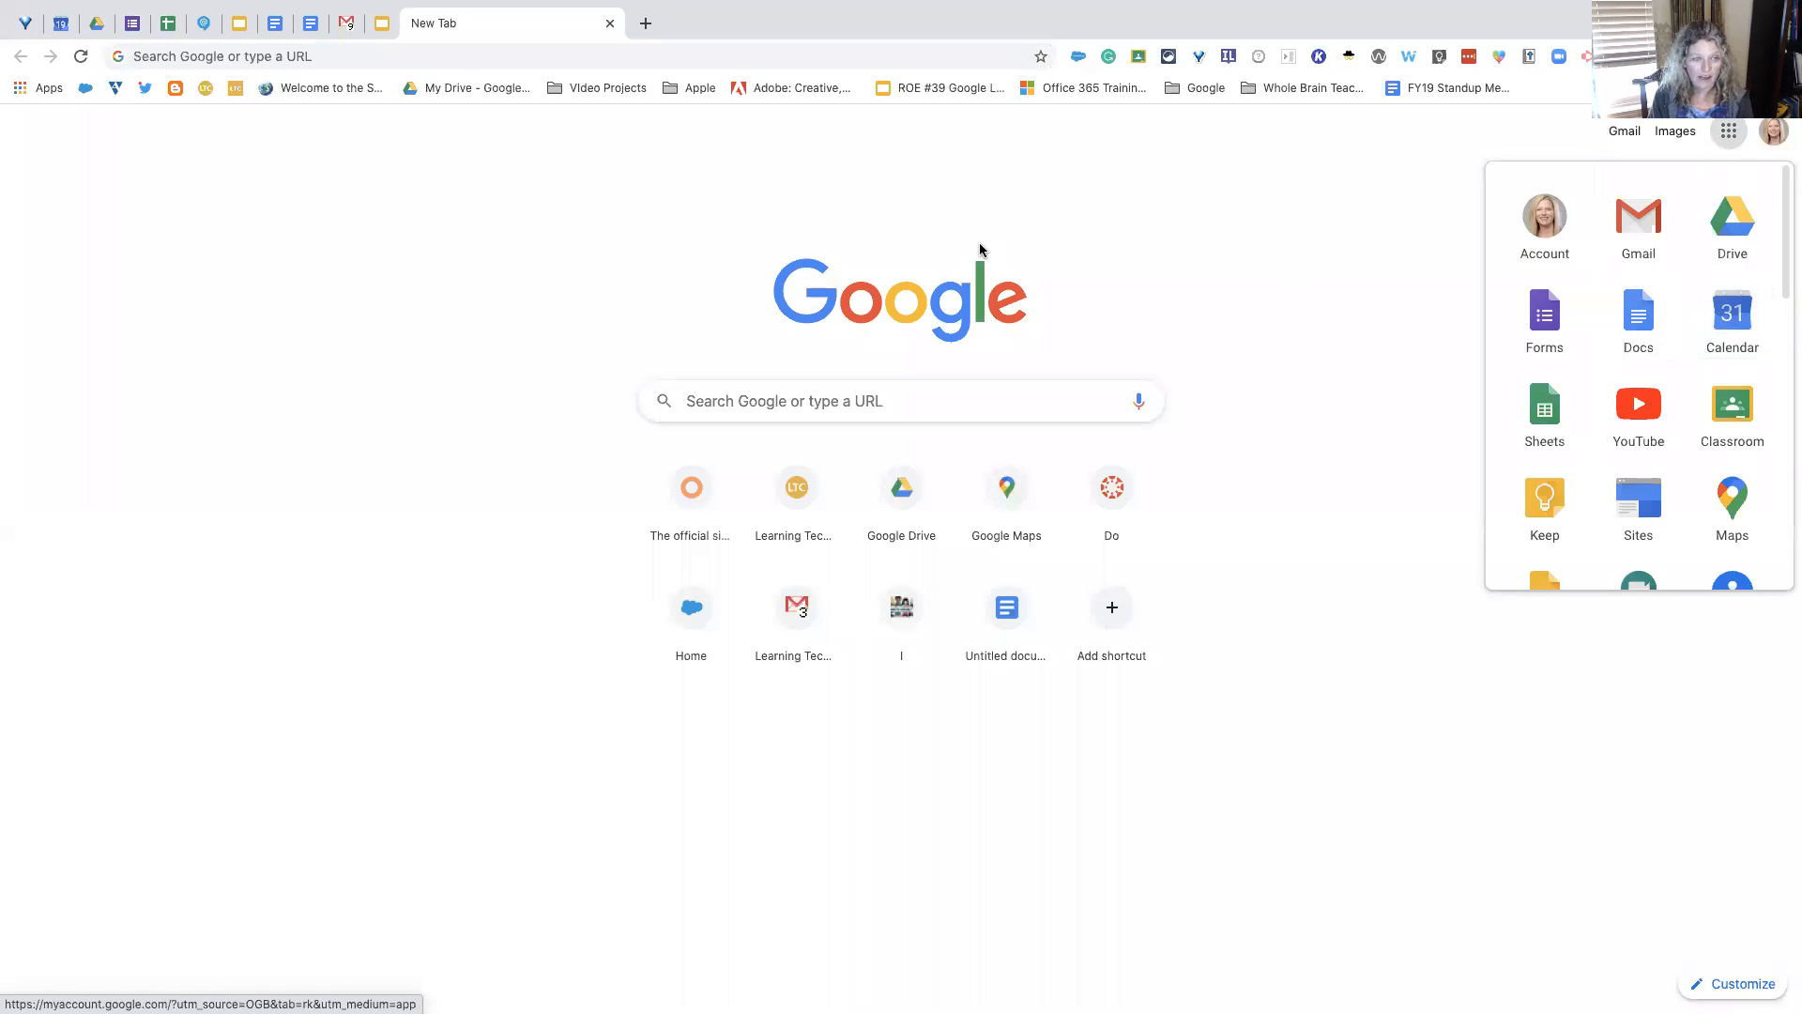
click(58, 29)
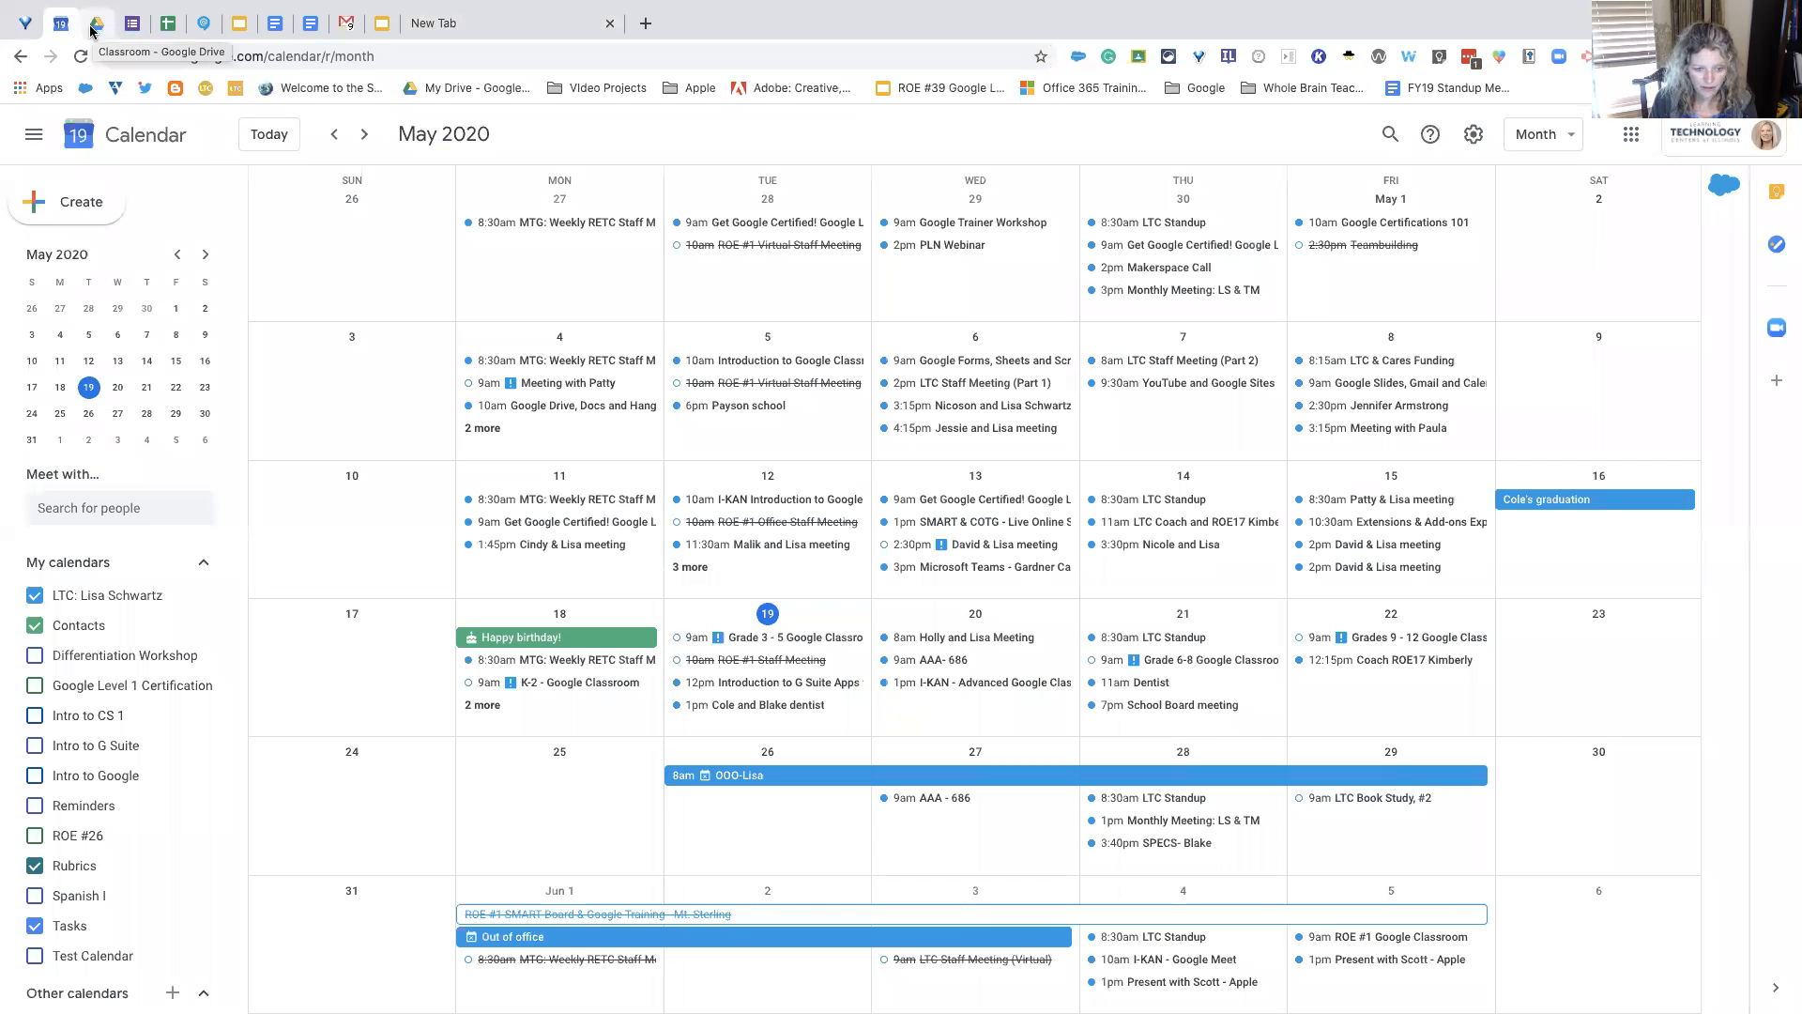
Step: Hide the owner's main calendar and display the Differentiation Workshop and Reminders calendars in the month view
click(34, 598)
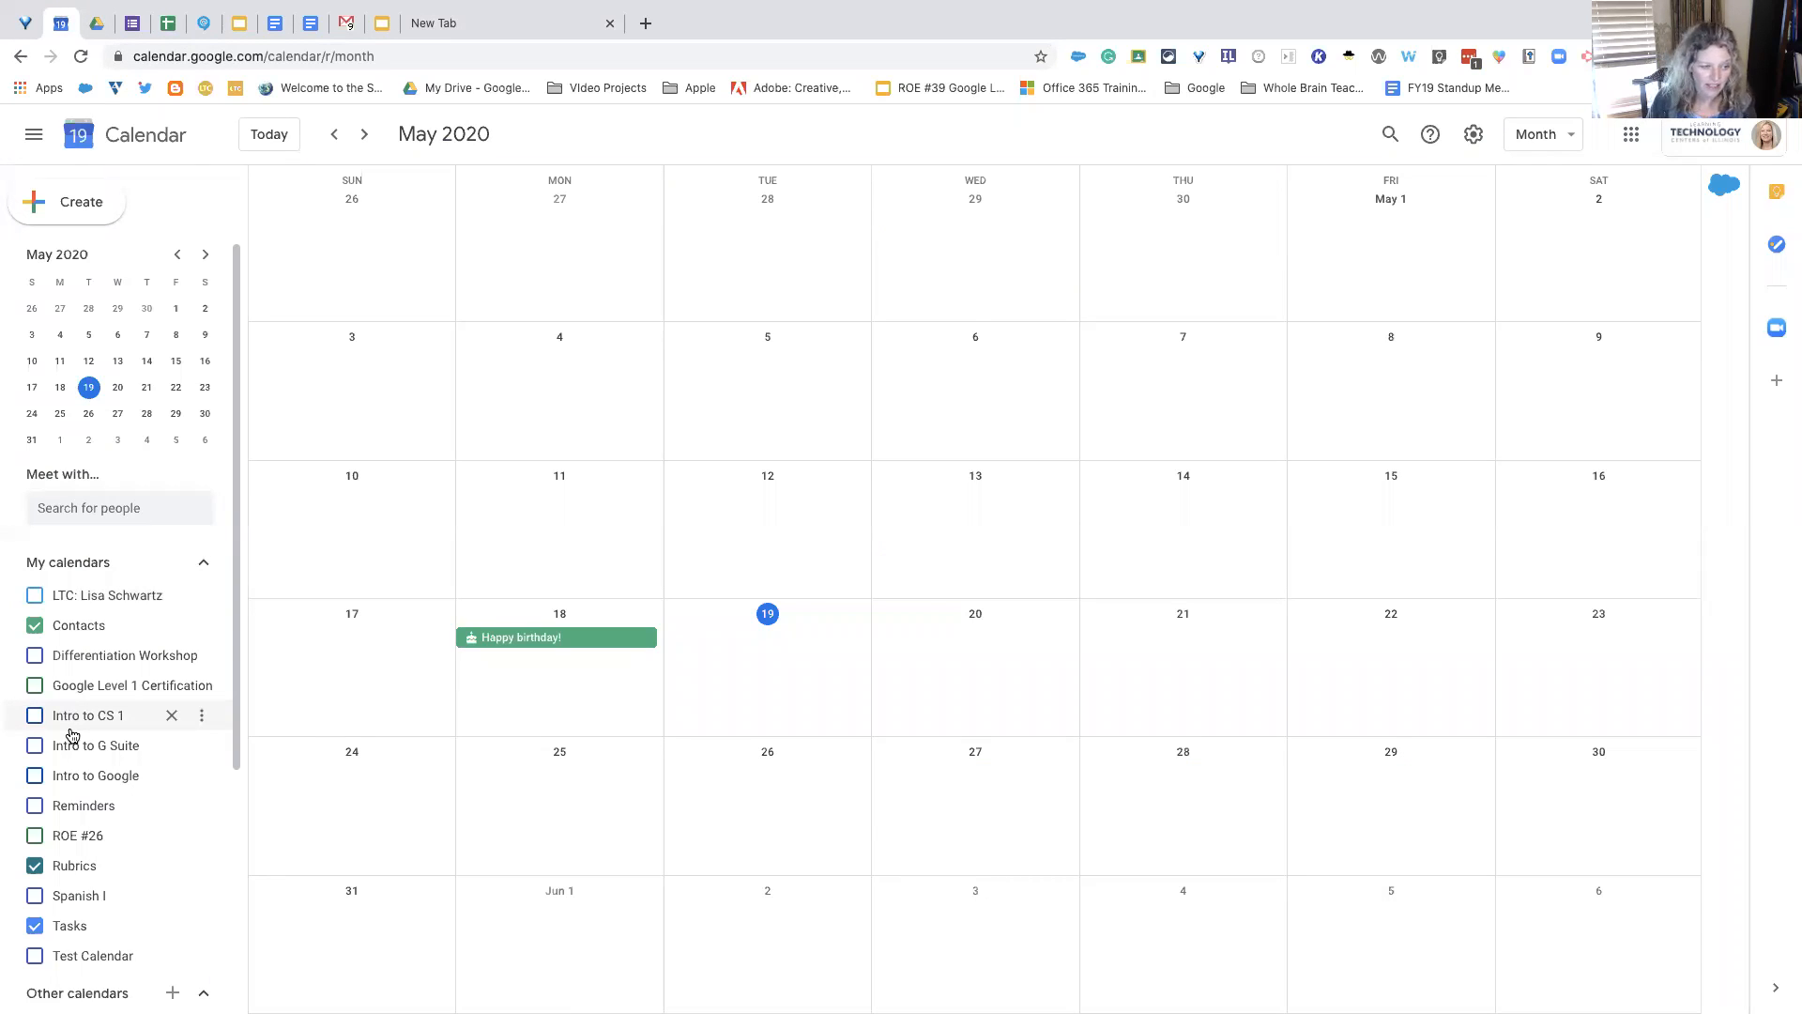
click(35, 662)
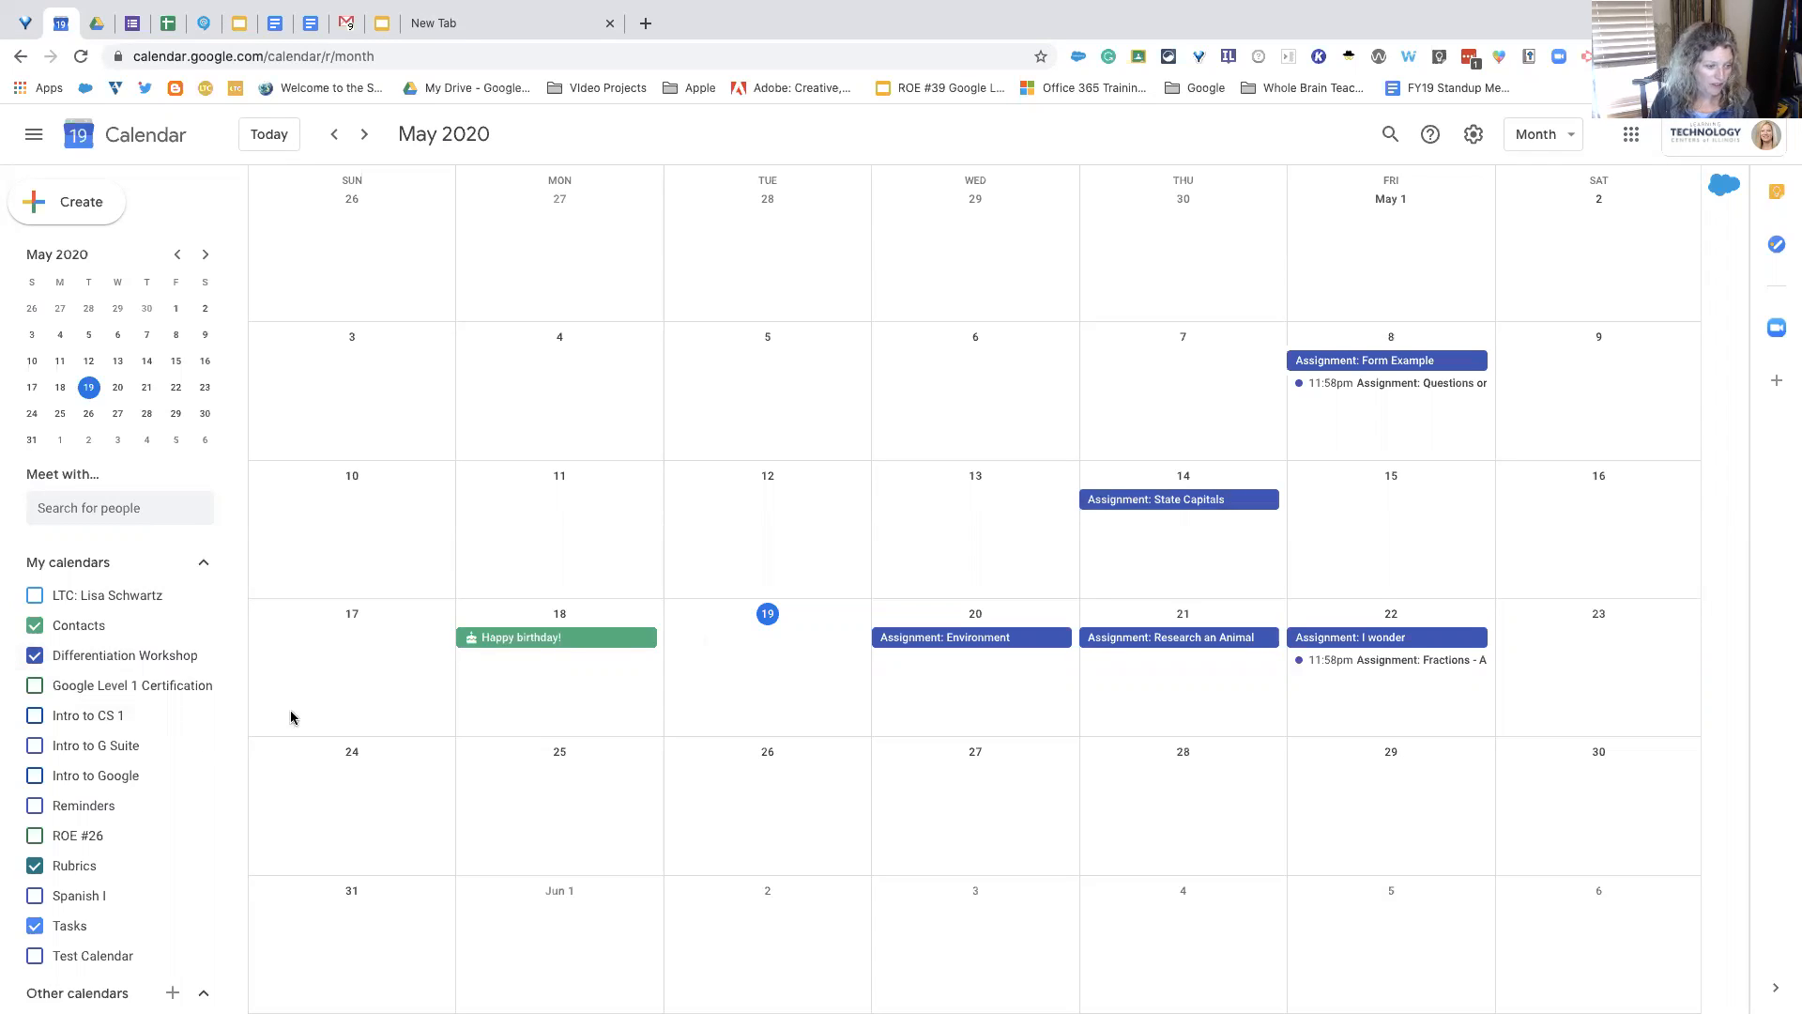
click(34, 807)
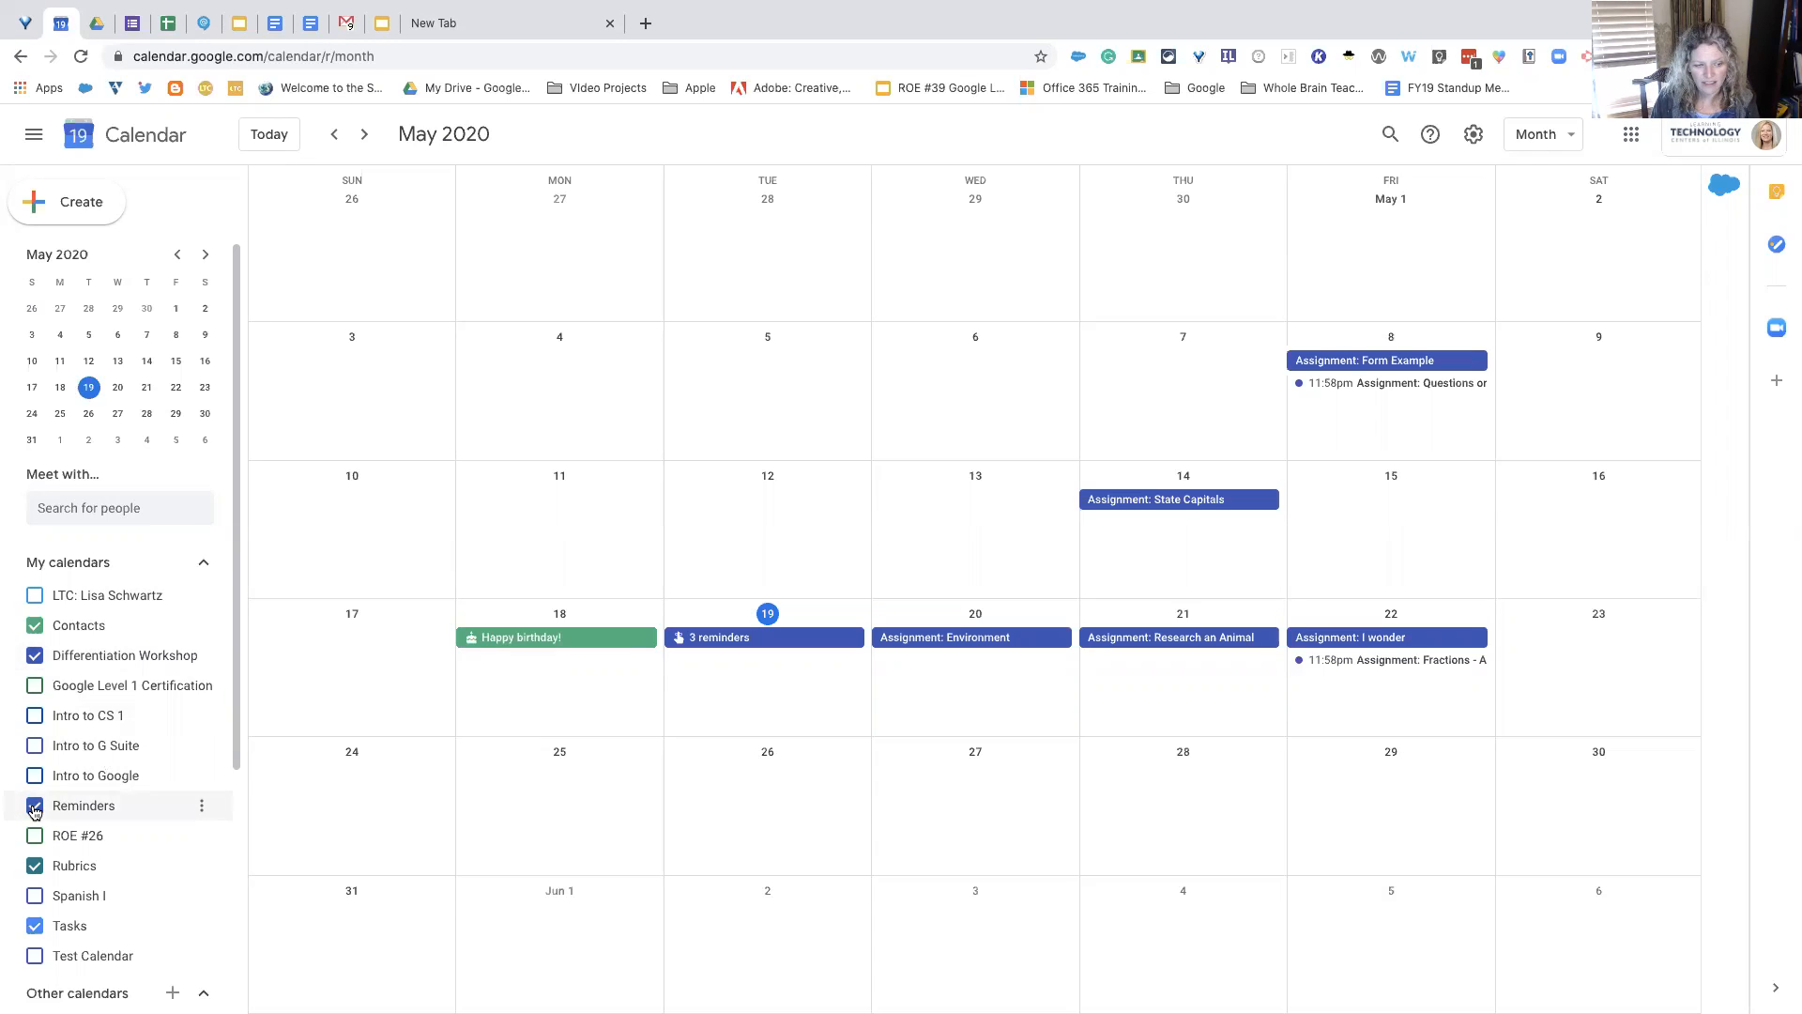
Step: View the list of reminders on May 19, then close it
click(762, 645)
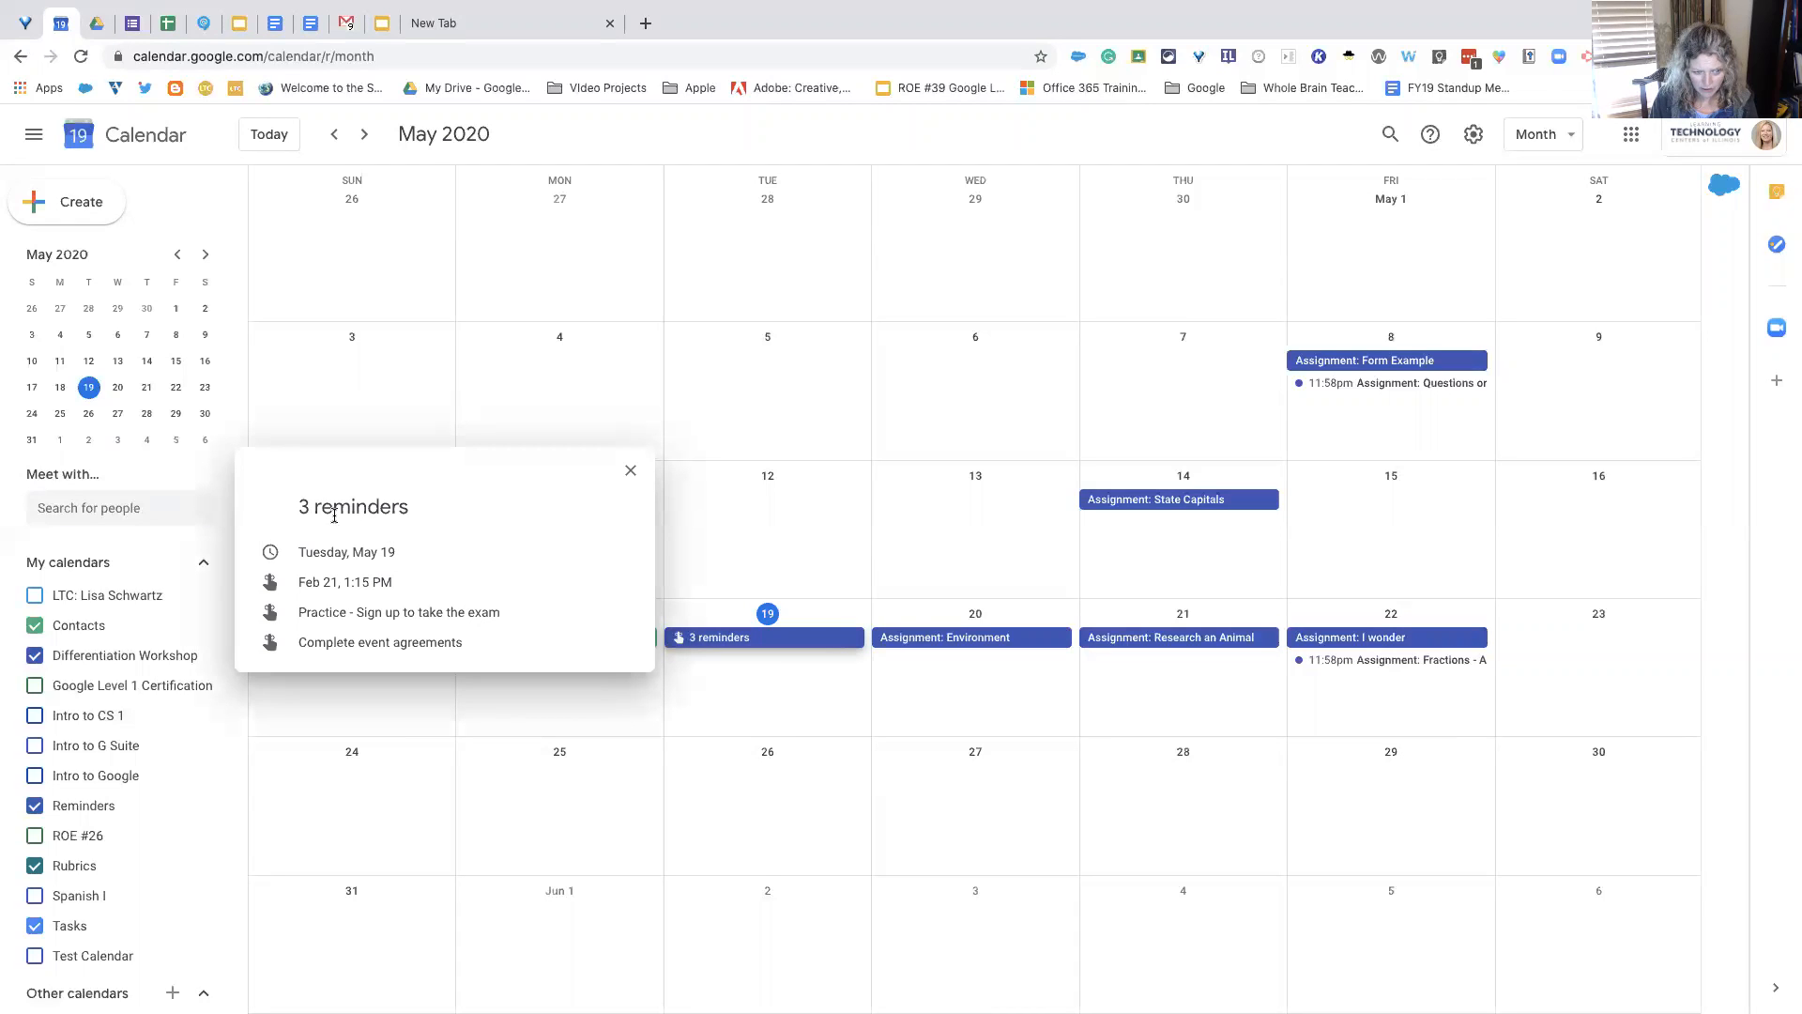
mouse_move(368, 582)
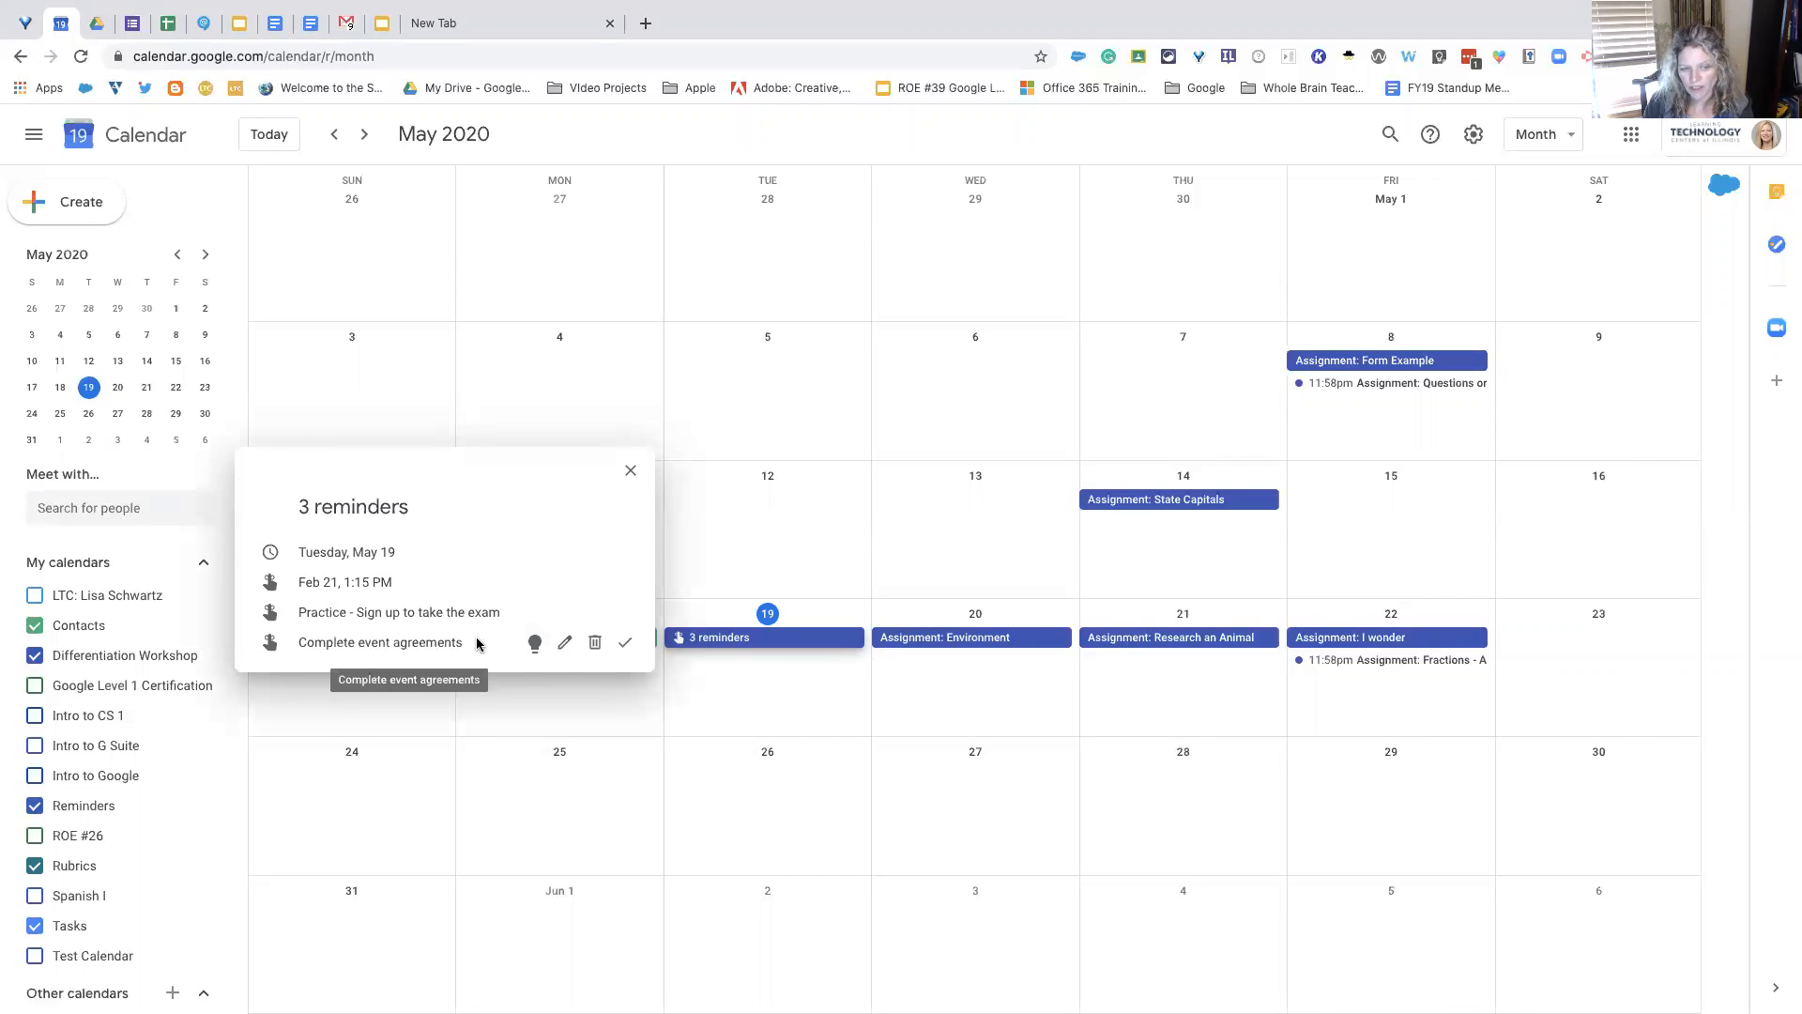
click(631, 470)
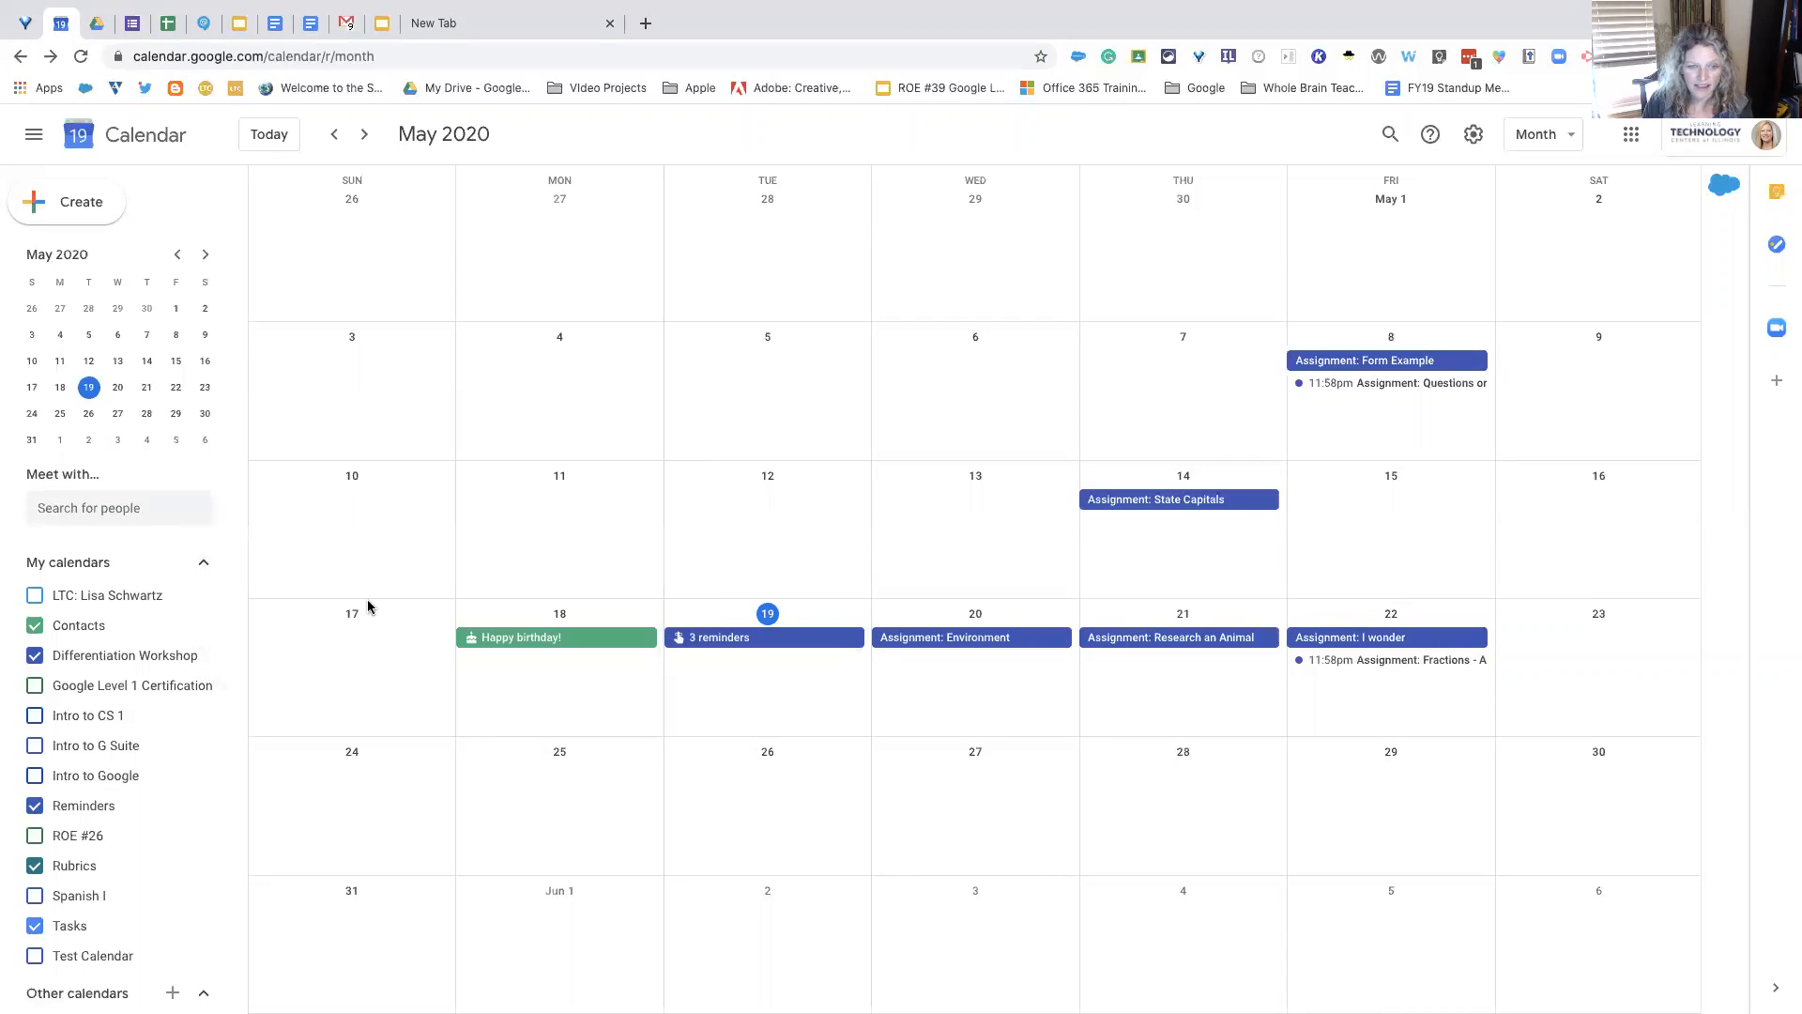
Step: Display the owner's main calendar again and hide the Reminders and Differentiation Workshop calendars
click(36, 807)
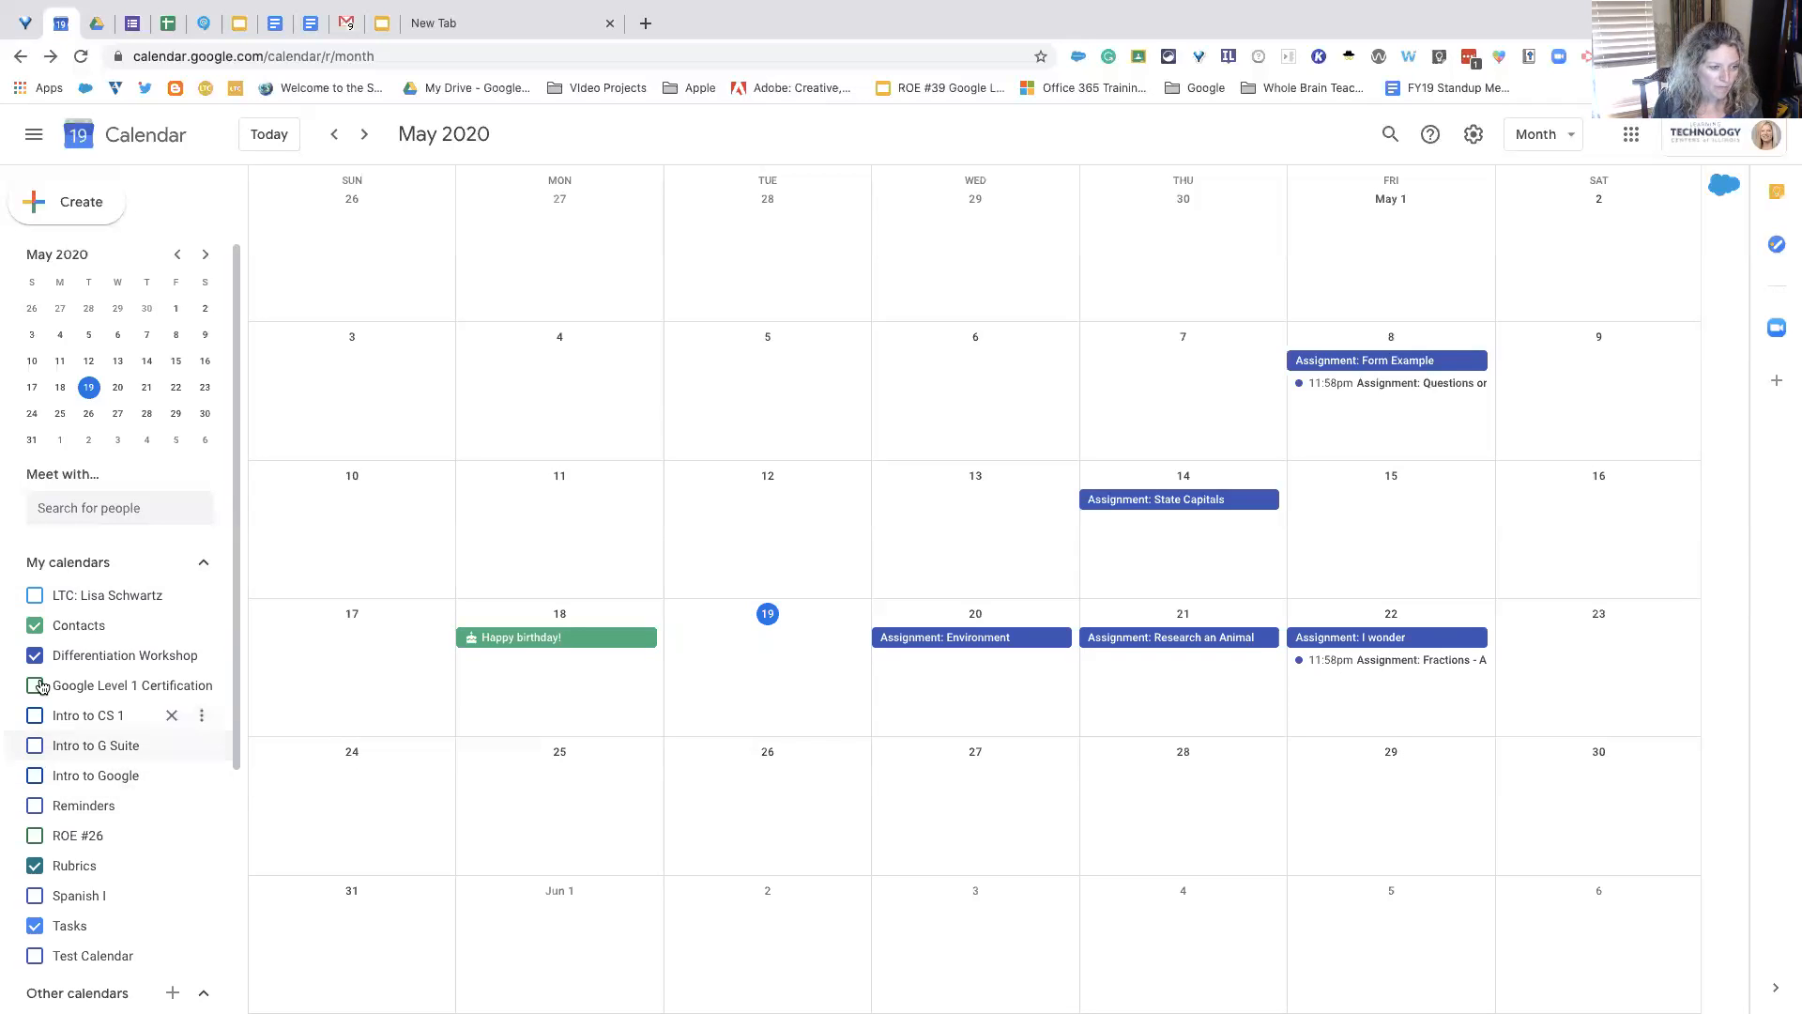
click(35, 597)
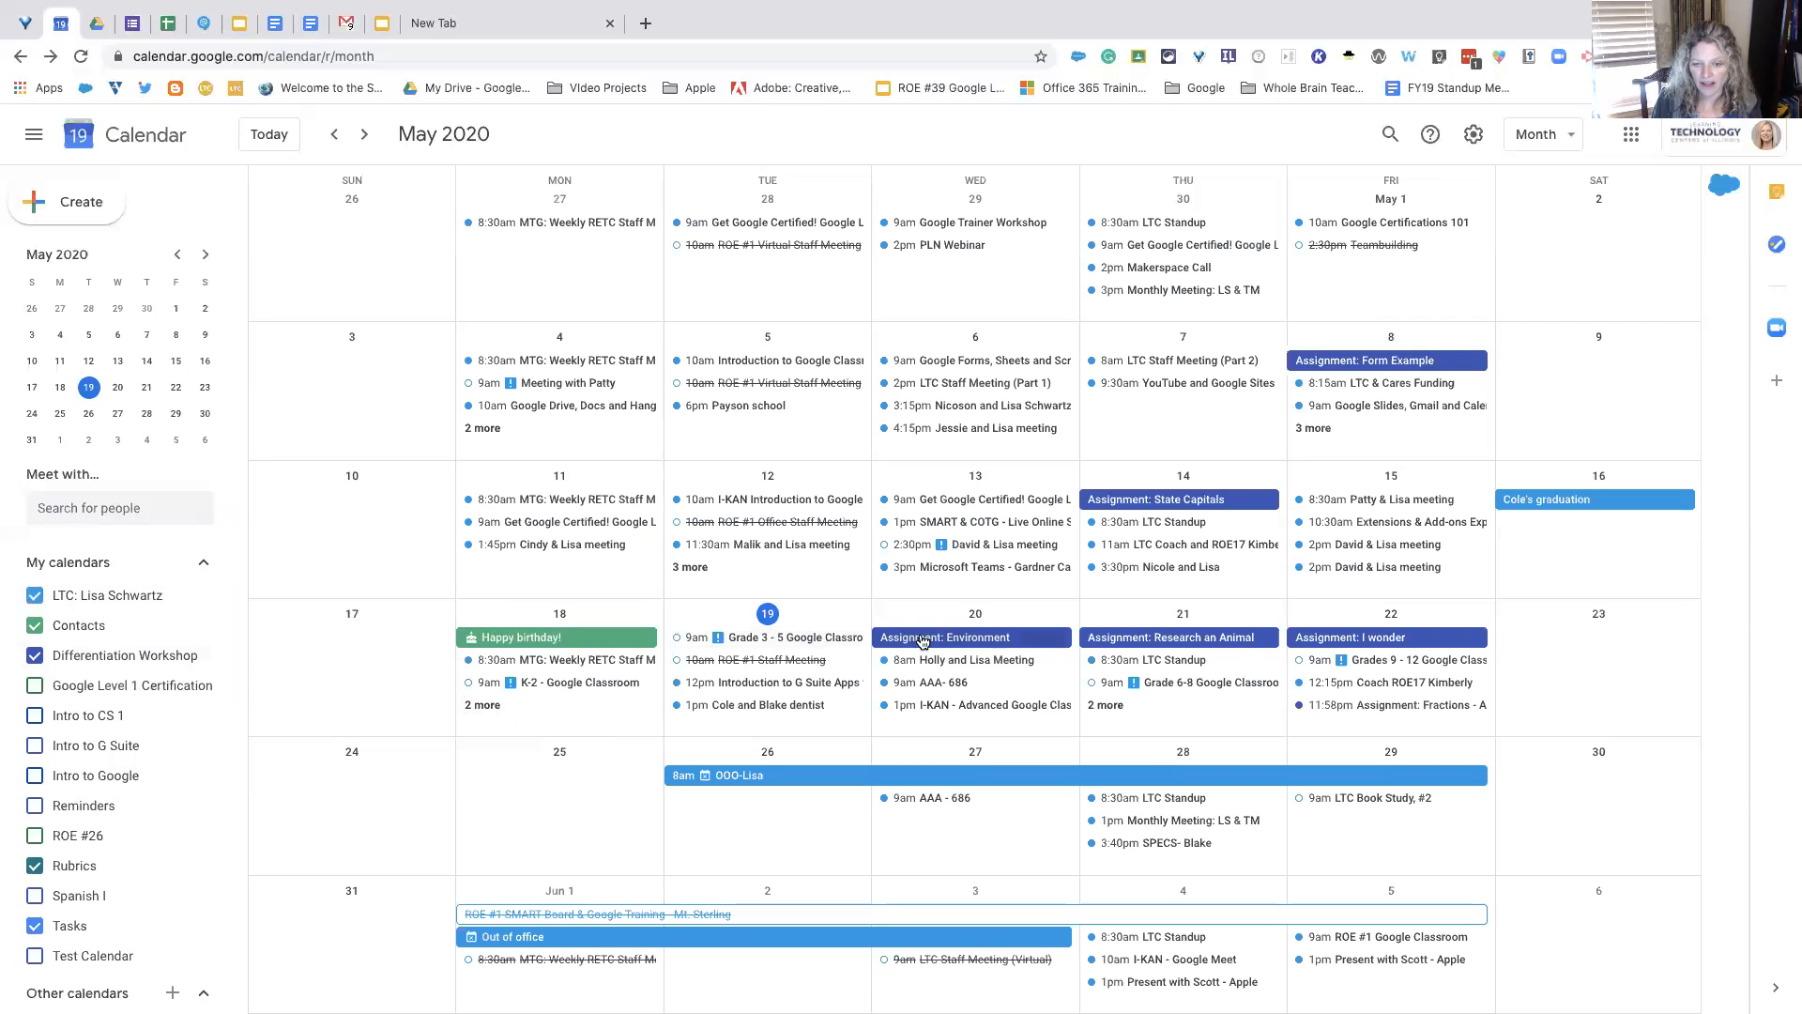
click(35, 655)
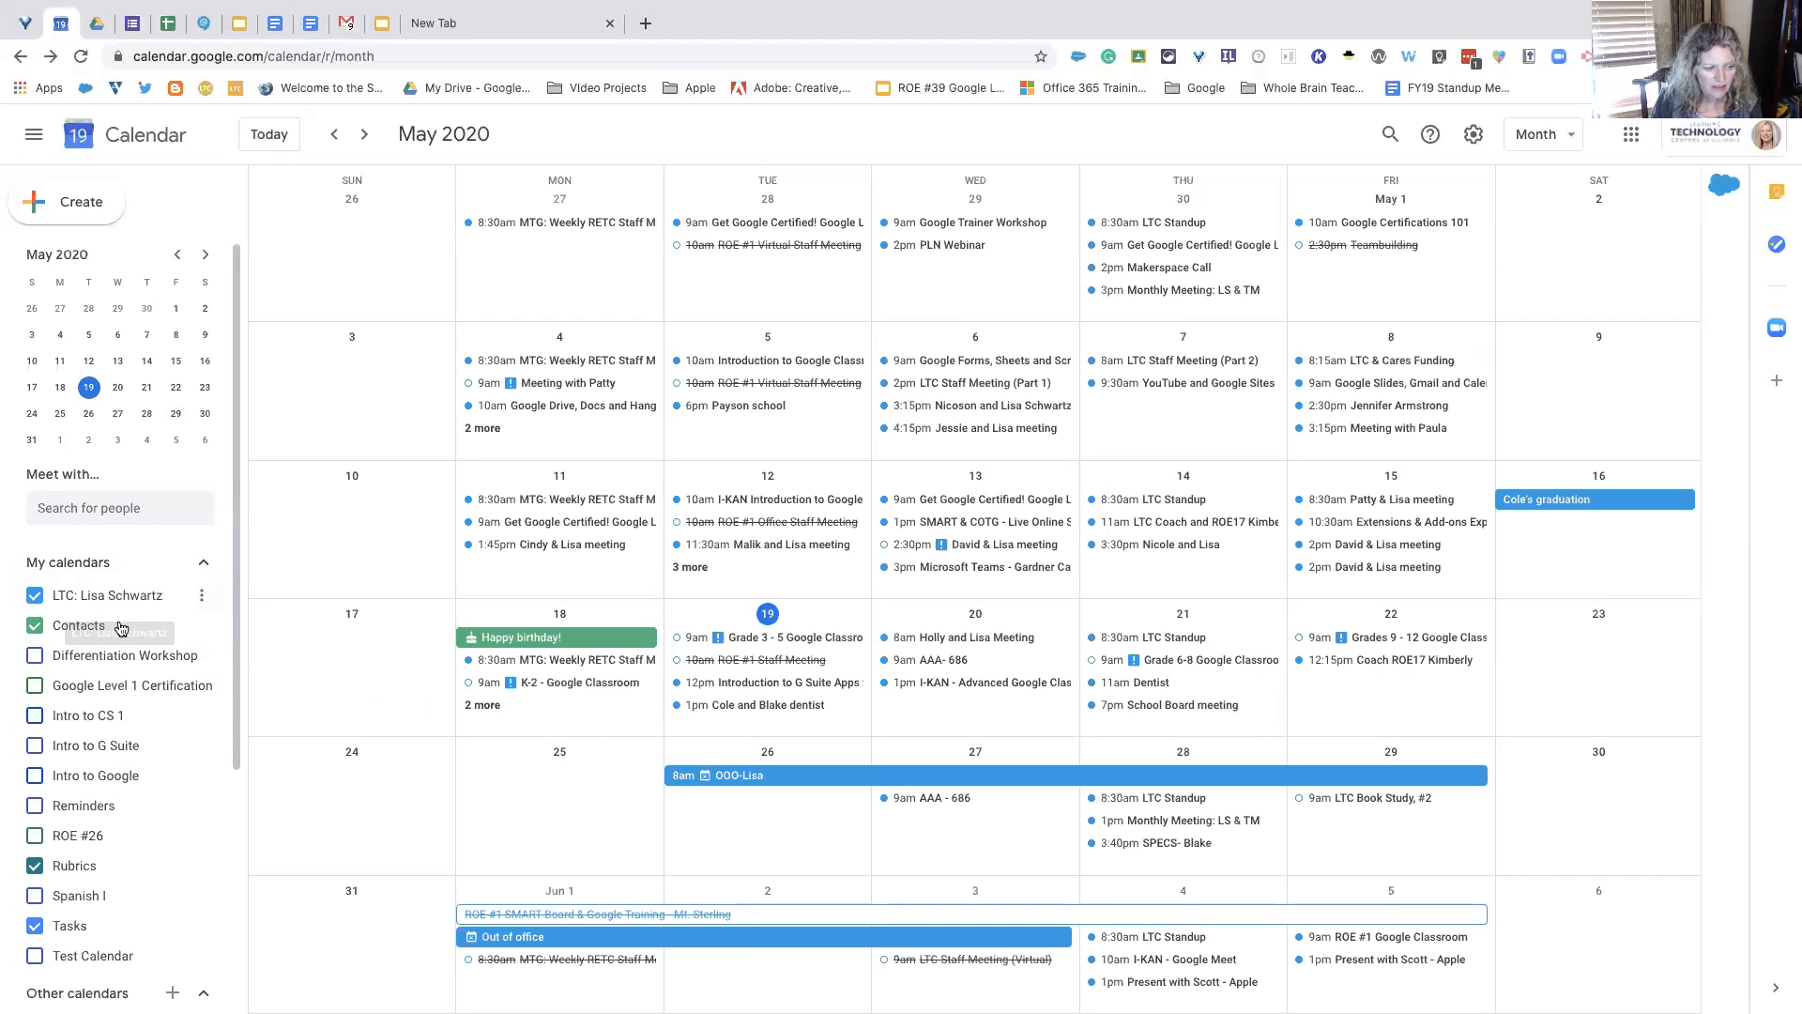
Step: Examine the sharing and color options of the owner's main calendar, then dismiss them
click(200, 601)
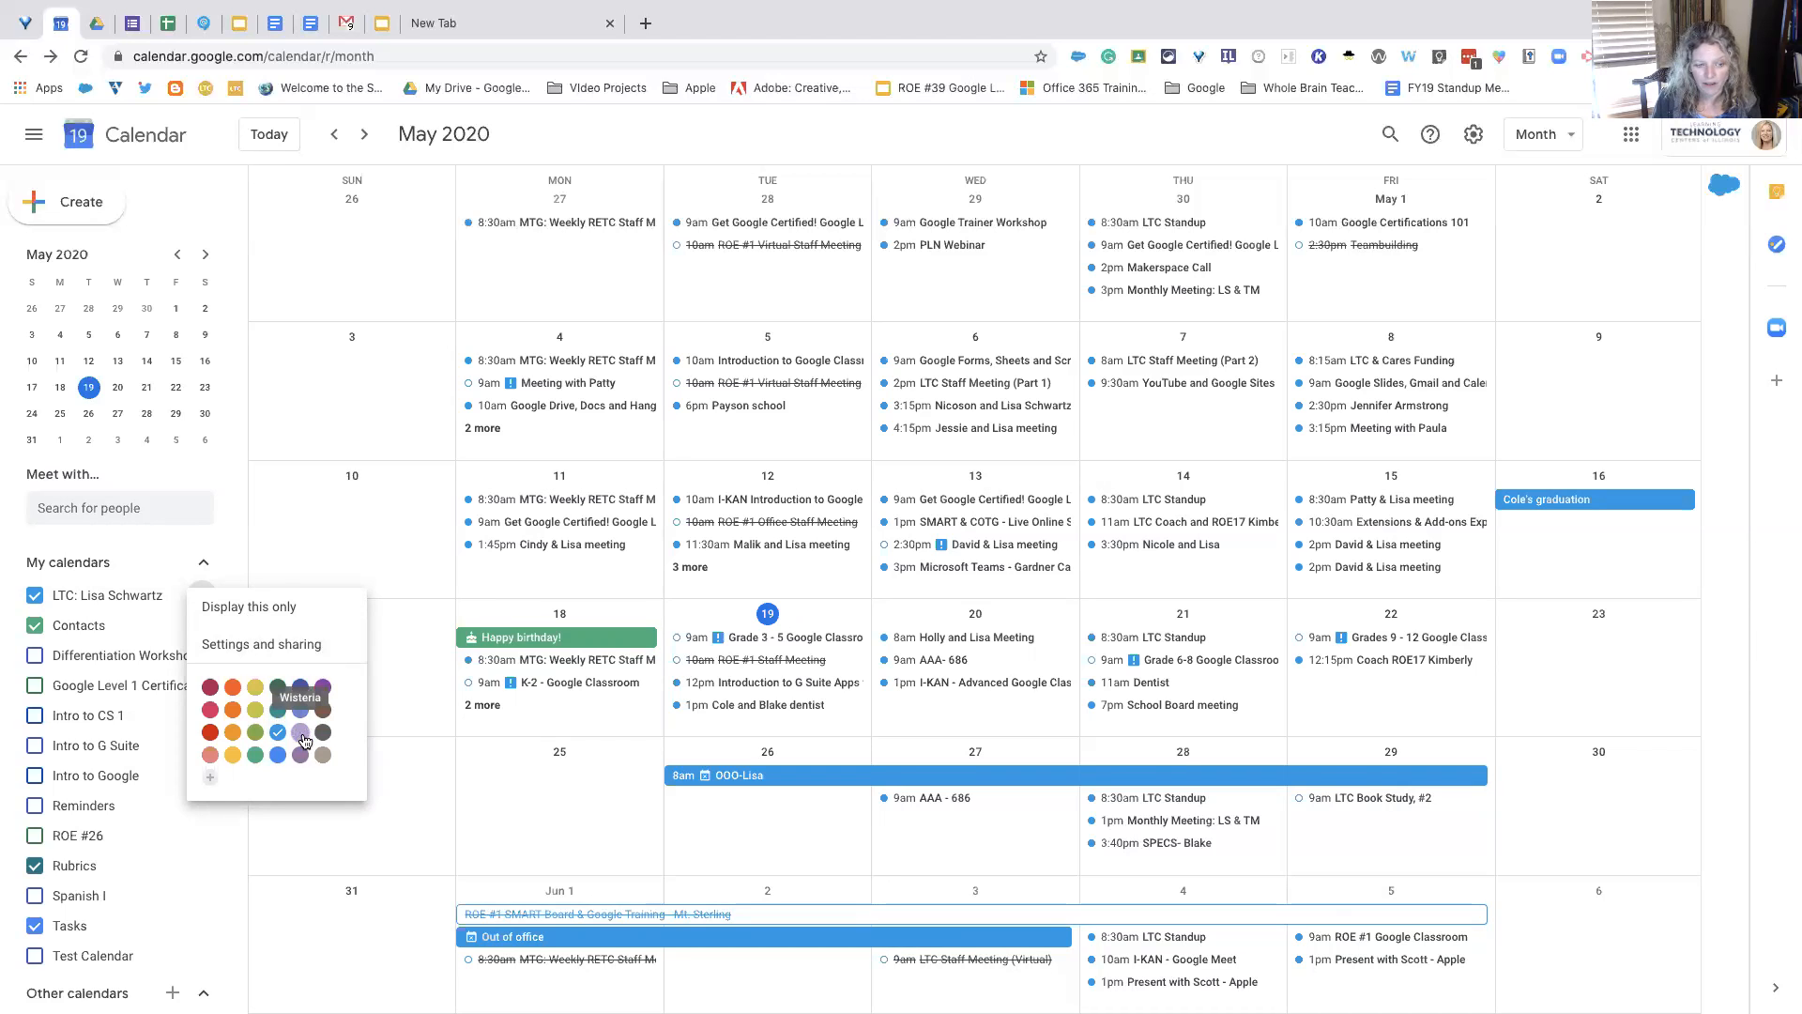
scroll(222, 537, down, 5)
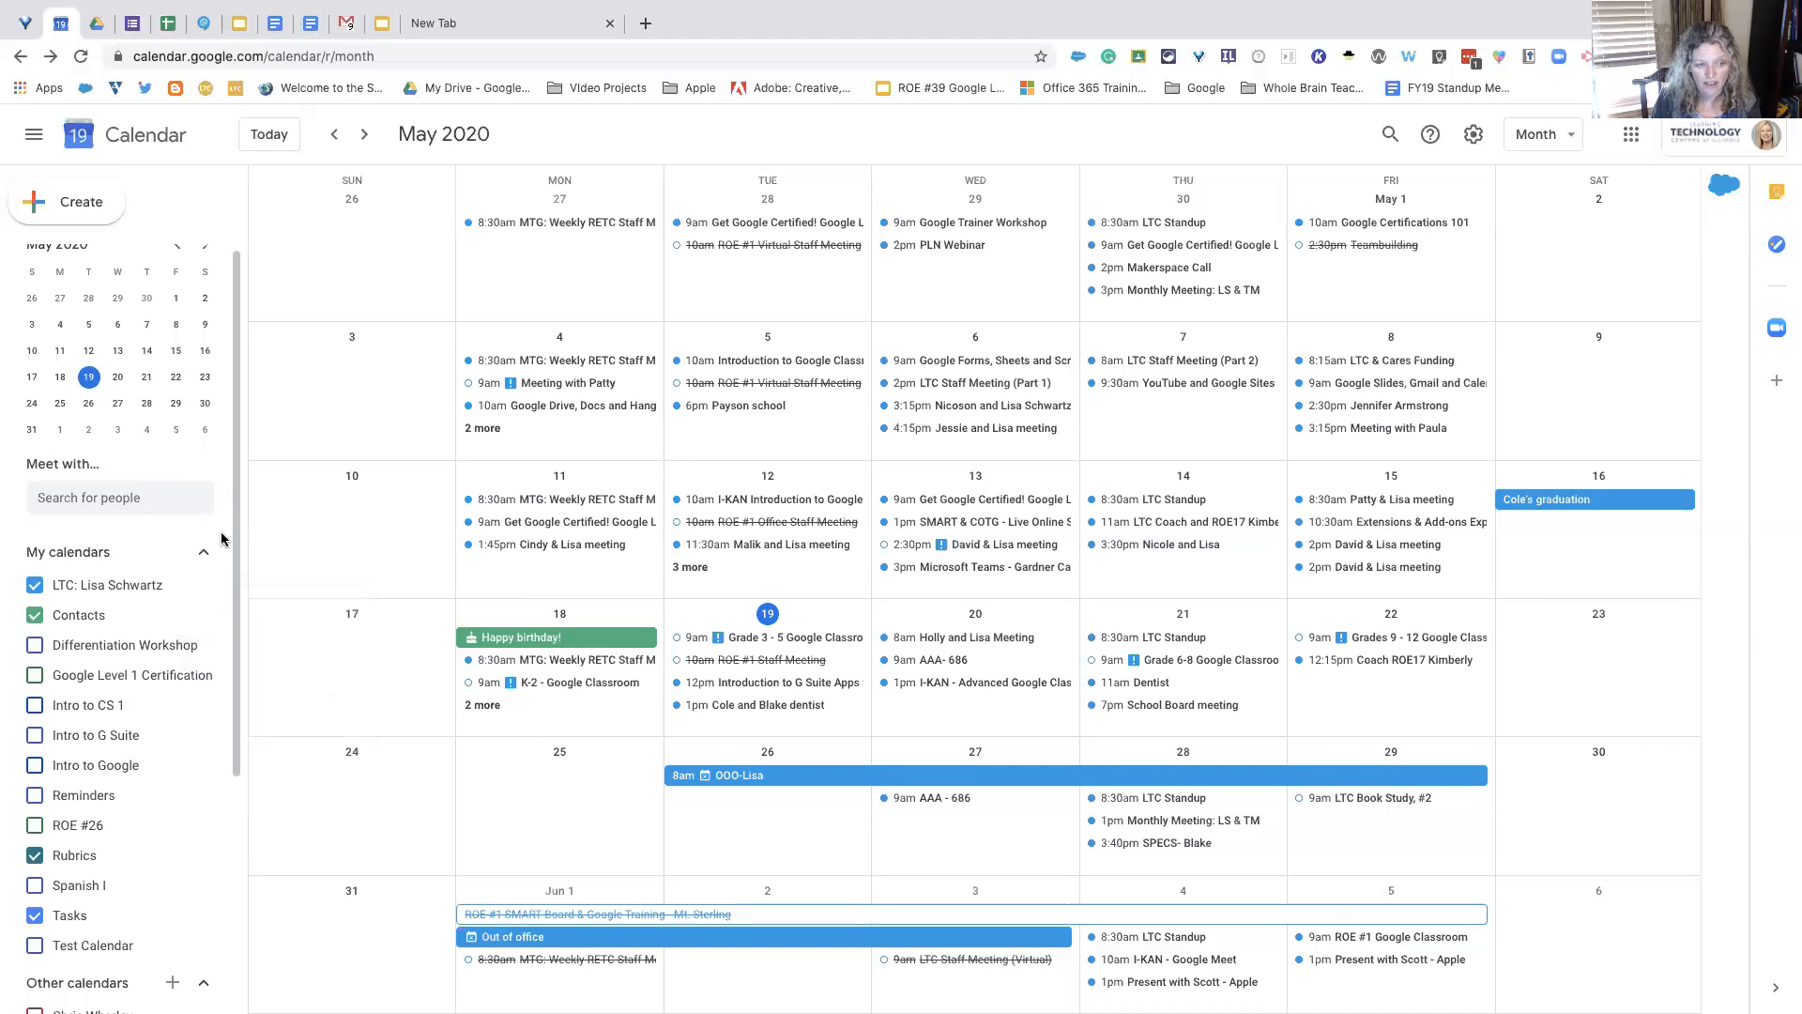
scroll(222, 538, up, 3)
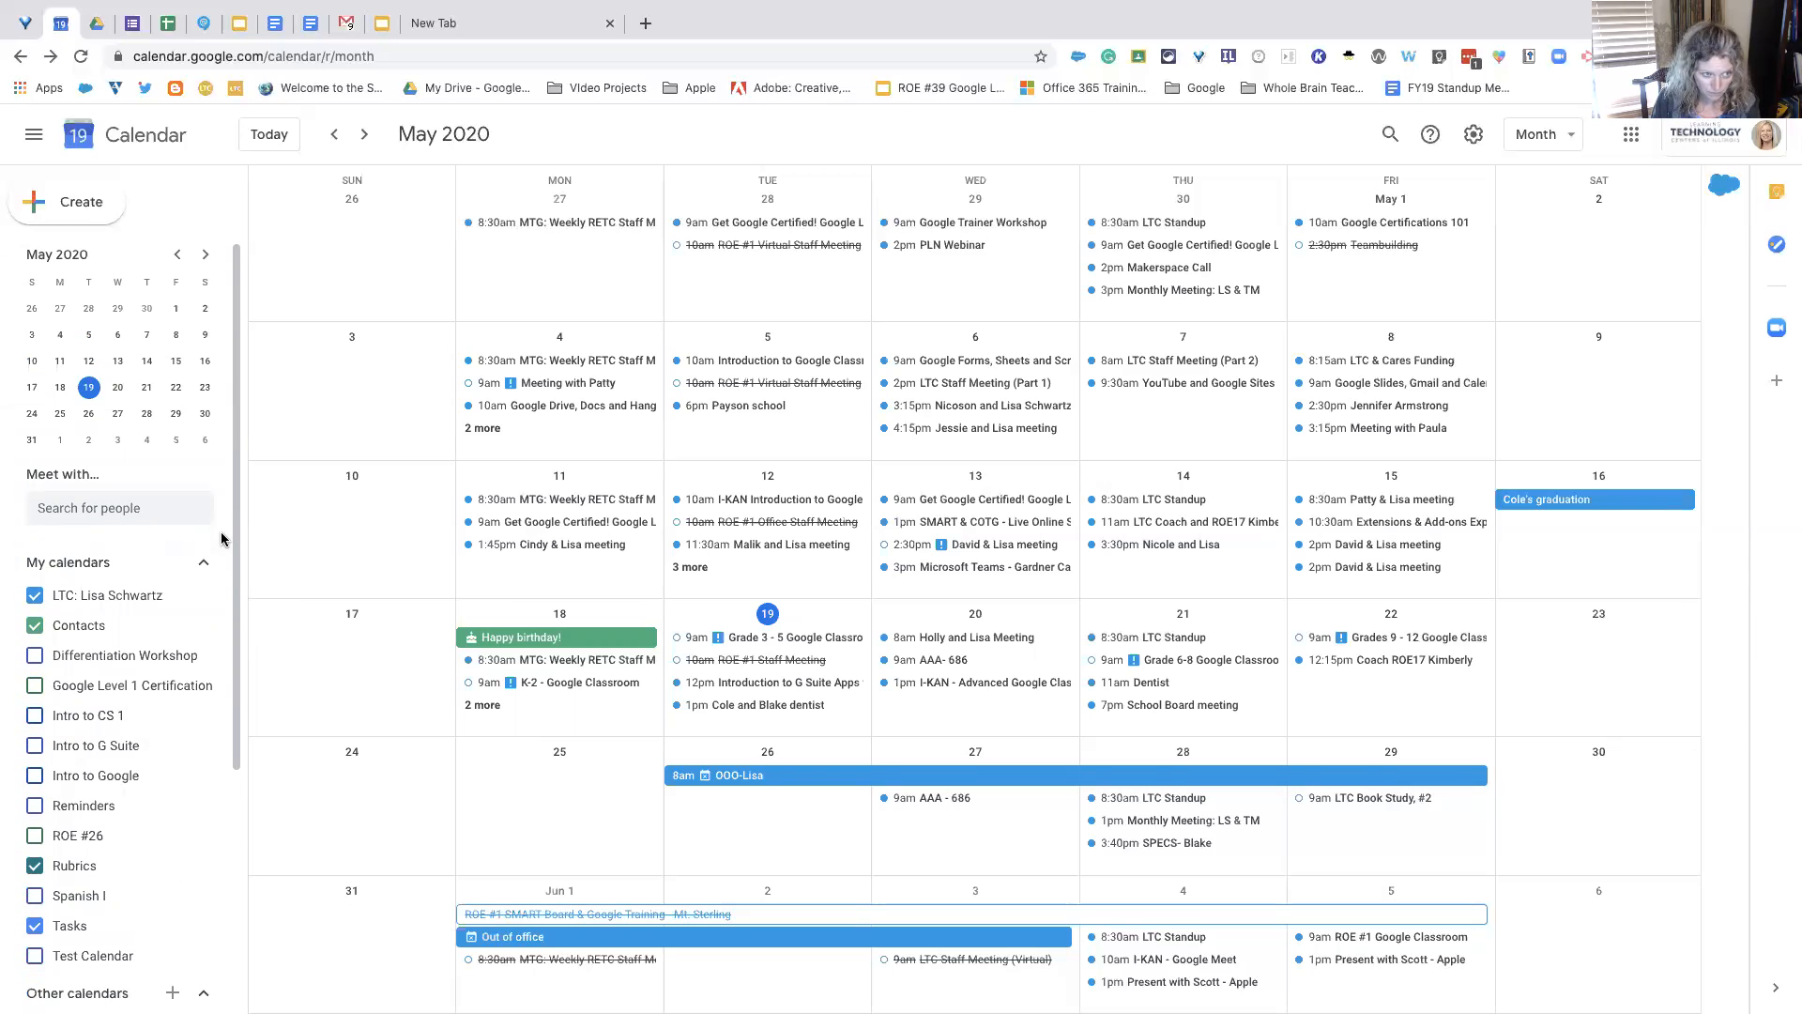
Step: Start an Out of office entry for May 19, 2020 from 3:00pm to 4:00pm
click(98, 204)
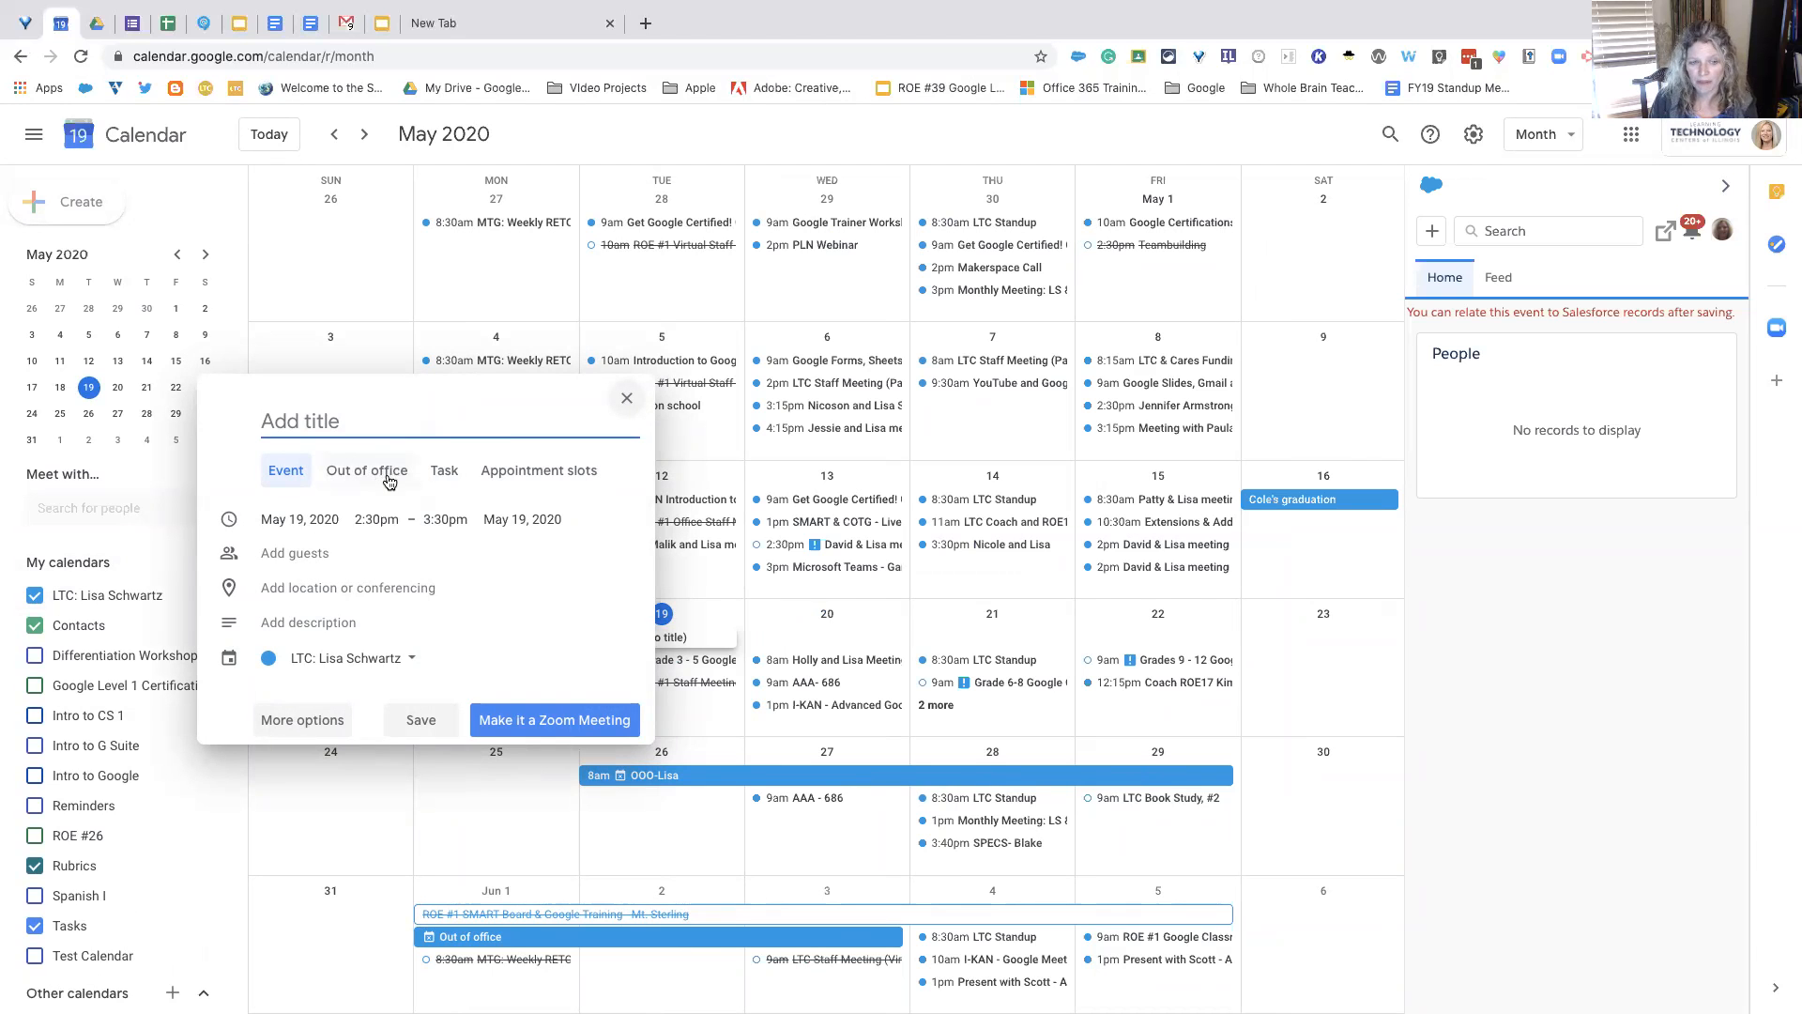
click(387, 472)
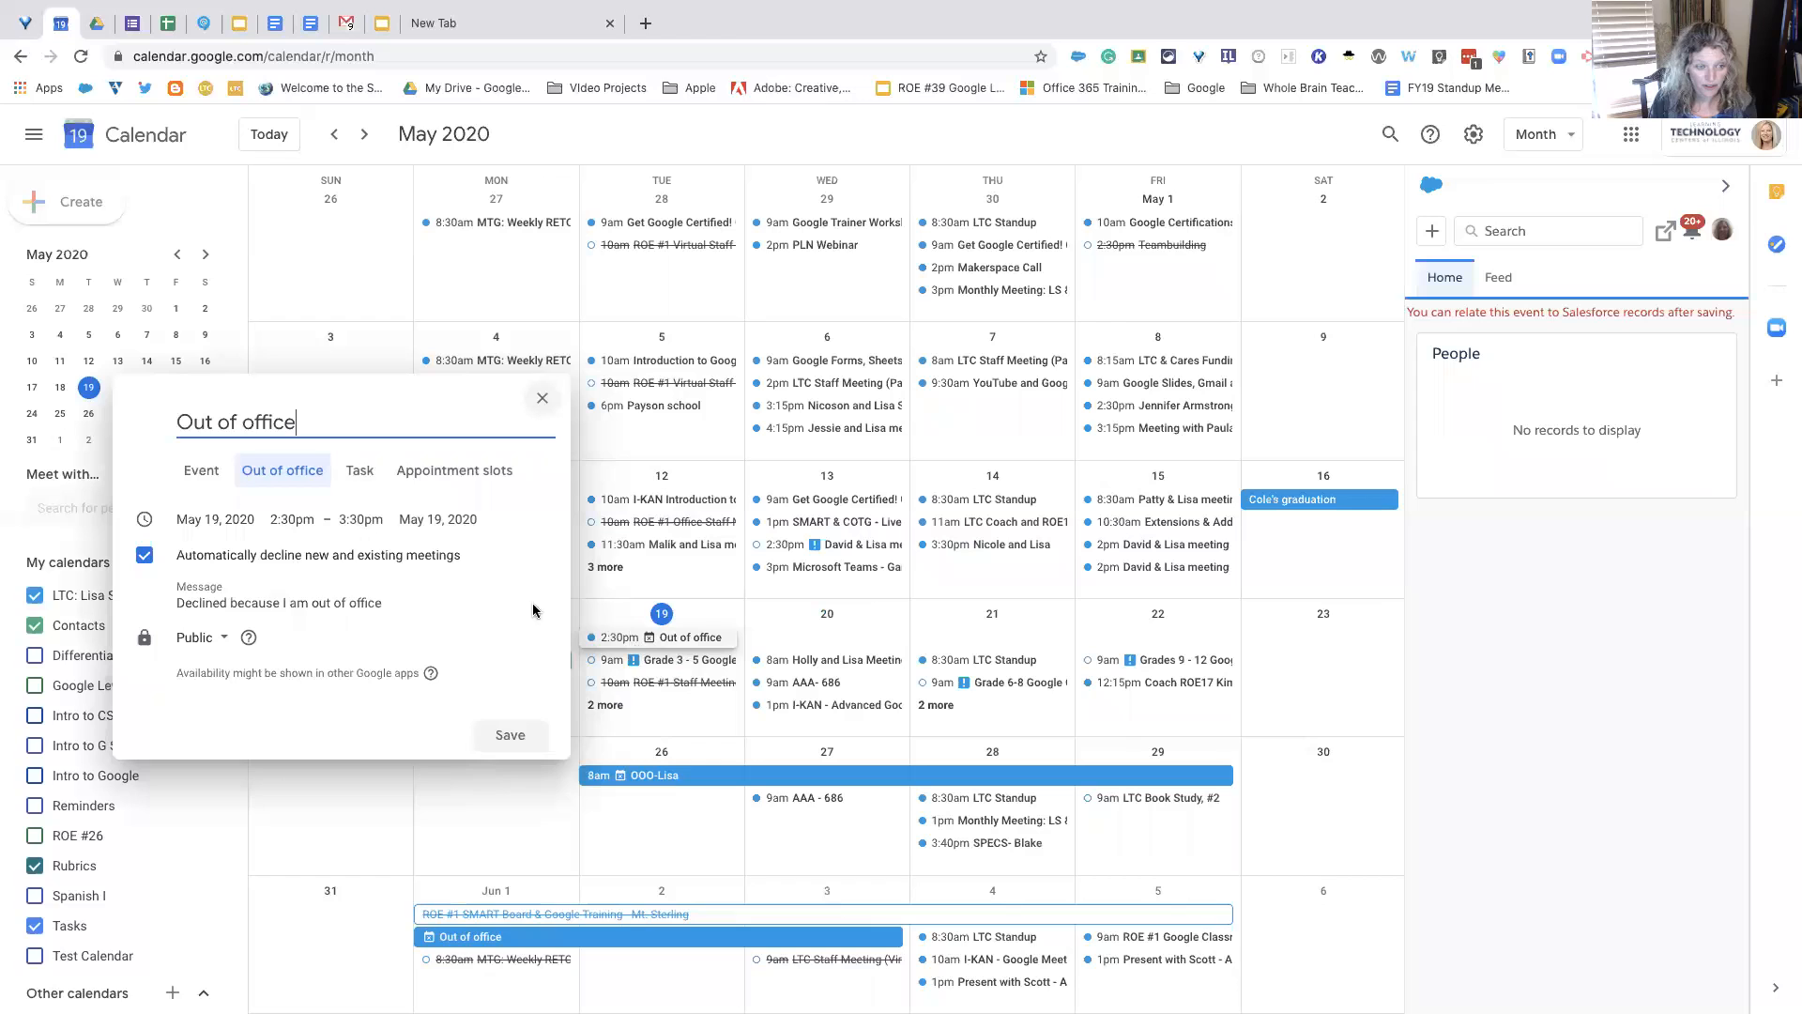
click(296, 526)
click(324, 699)
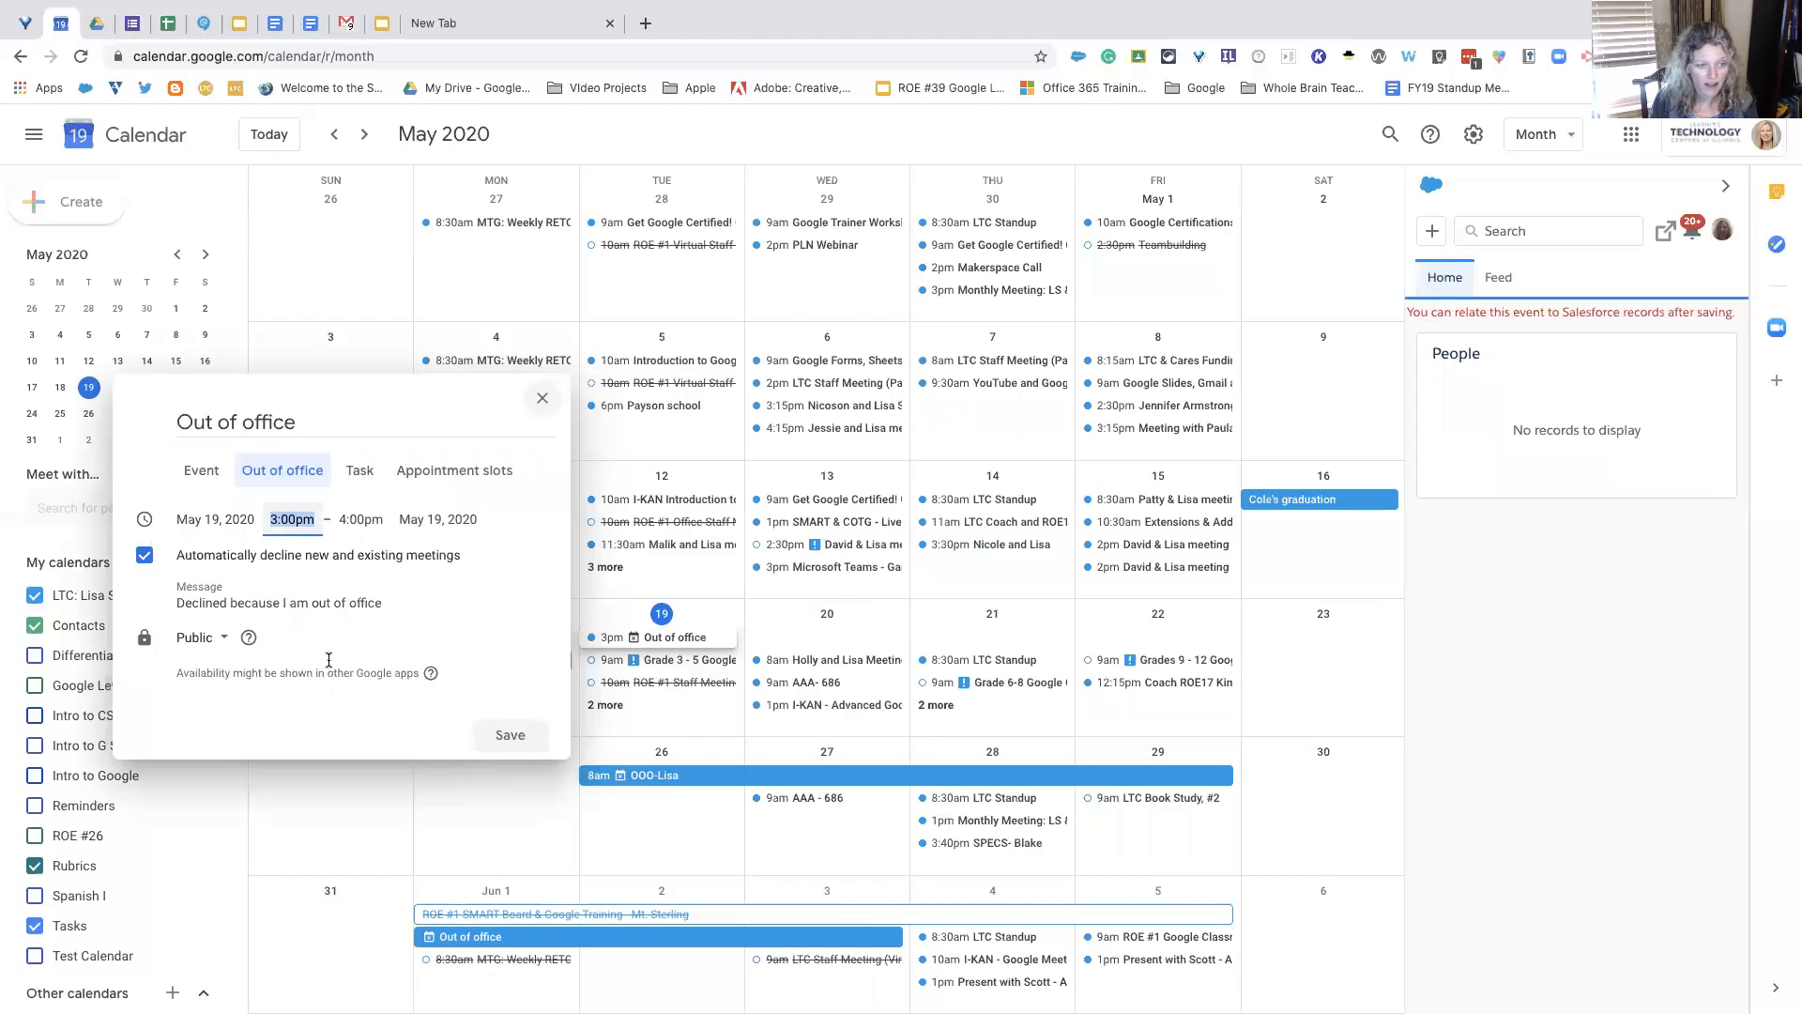
click(353, 521)
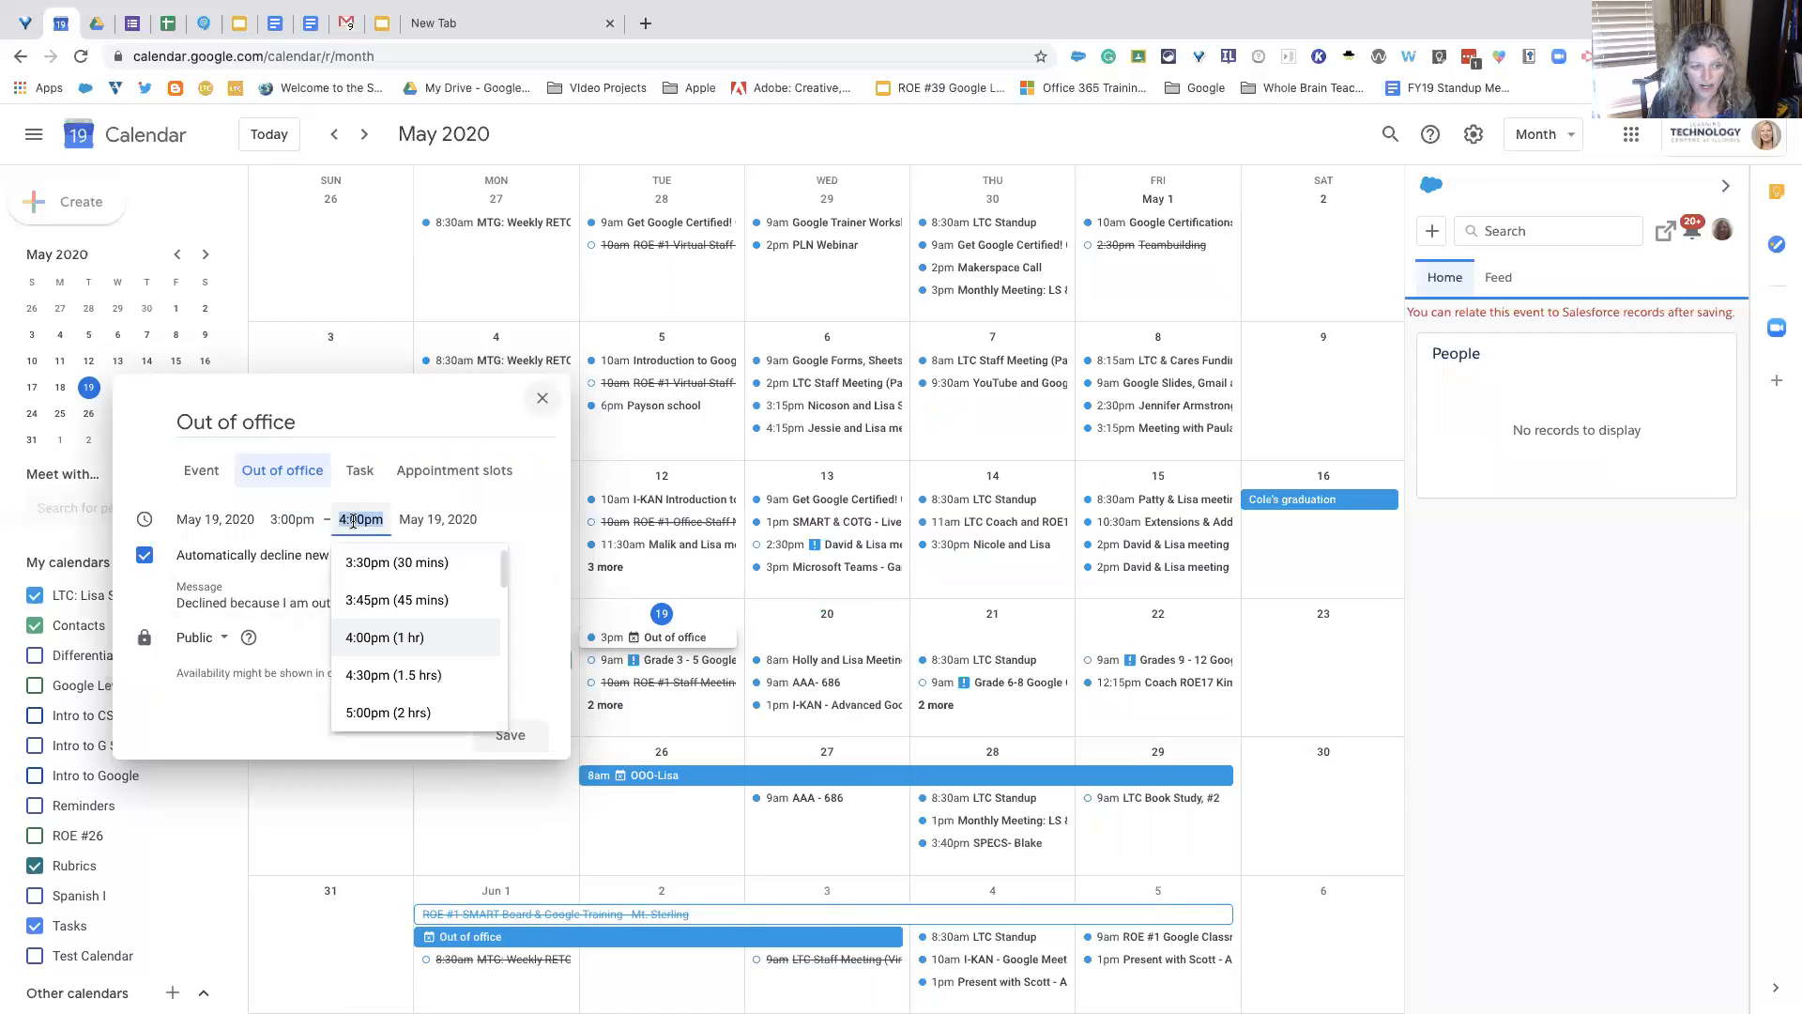
Step: Check the Out of office decline message and choose Public as the entry's visibility
click(264, 578)
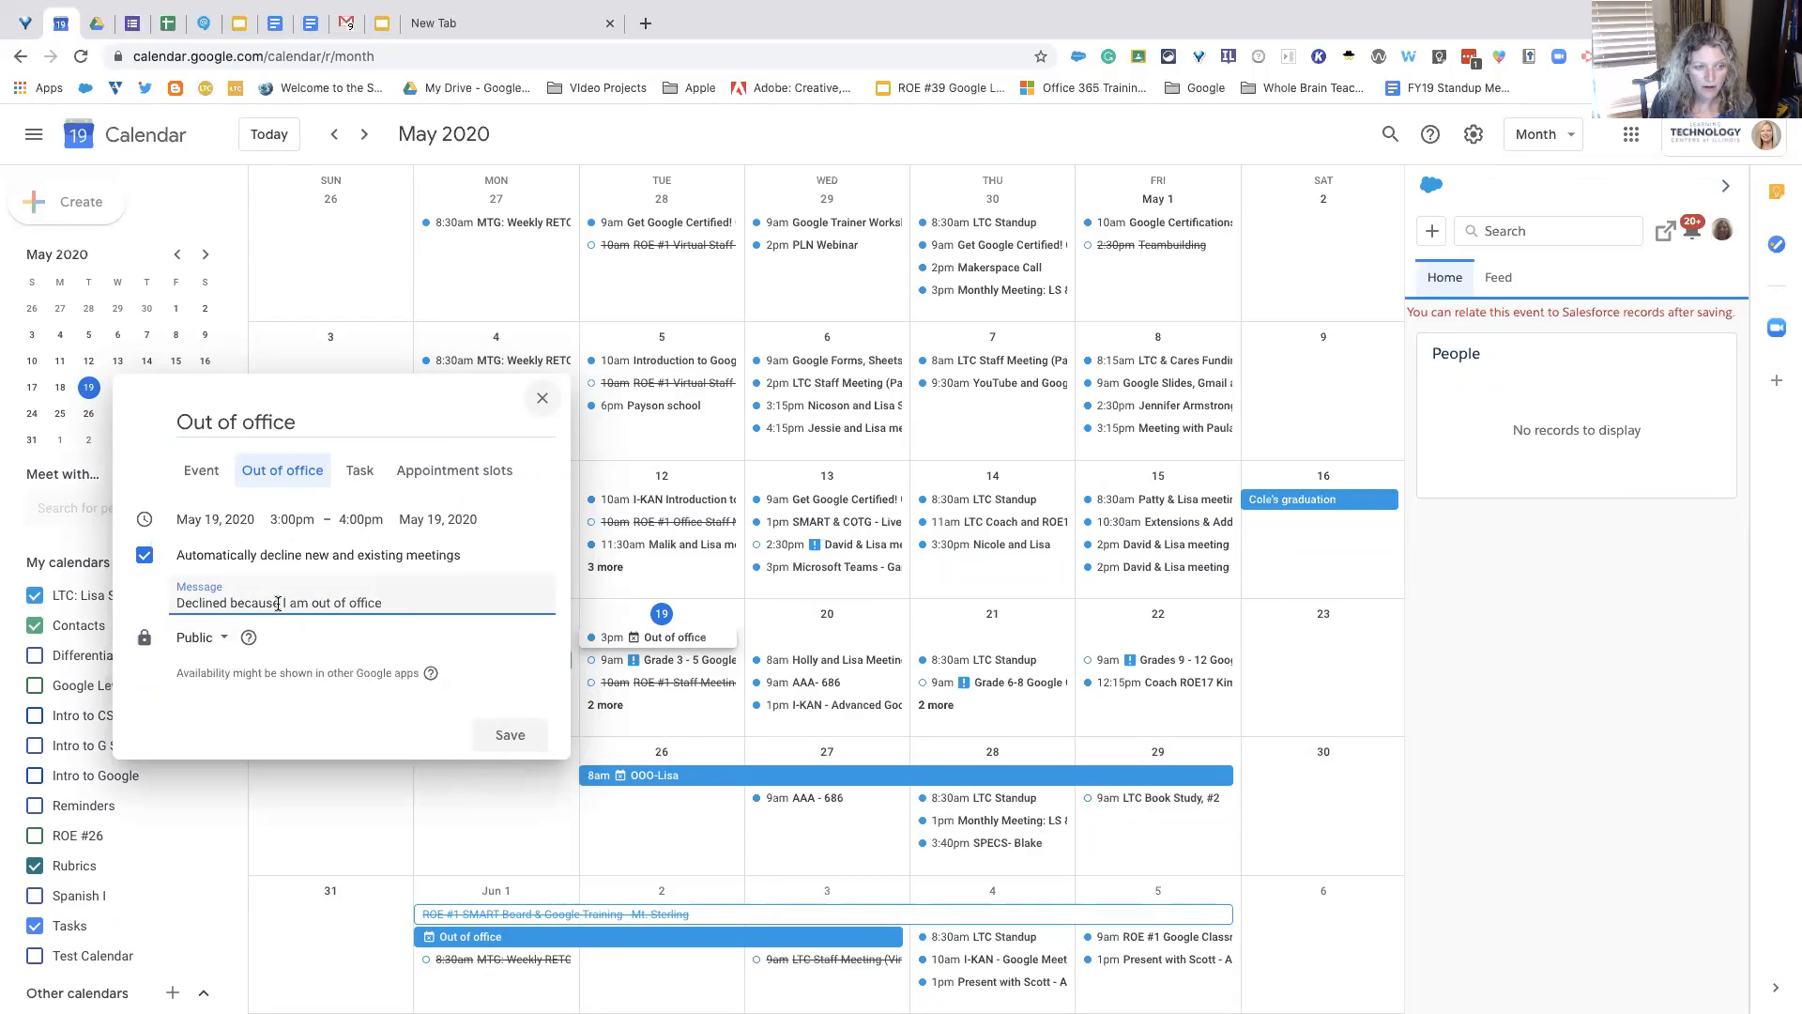
click(227, 644)
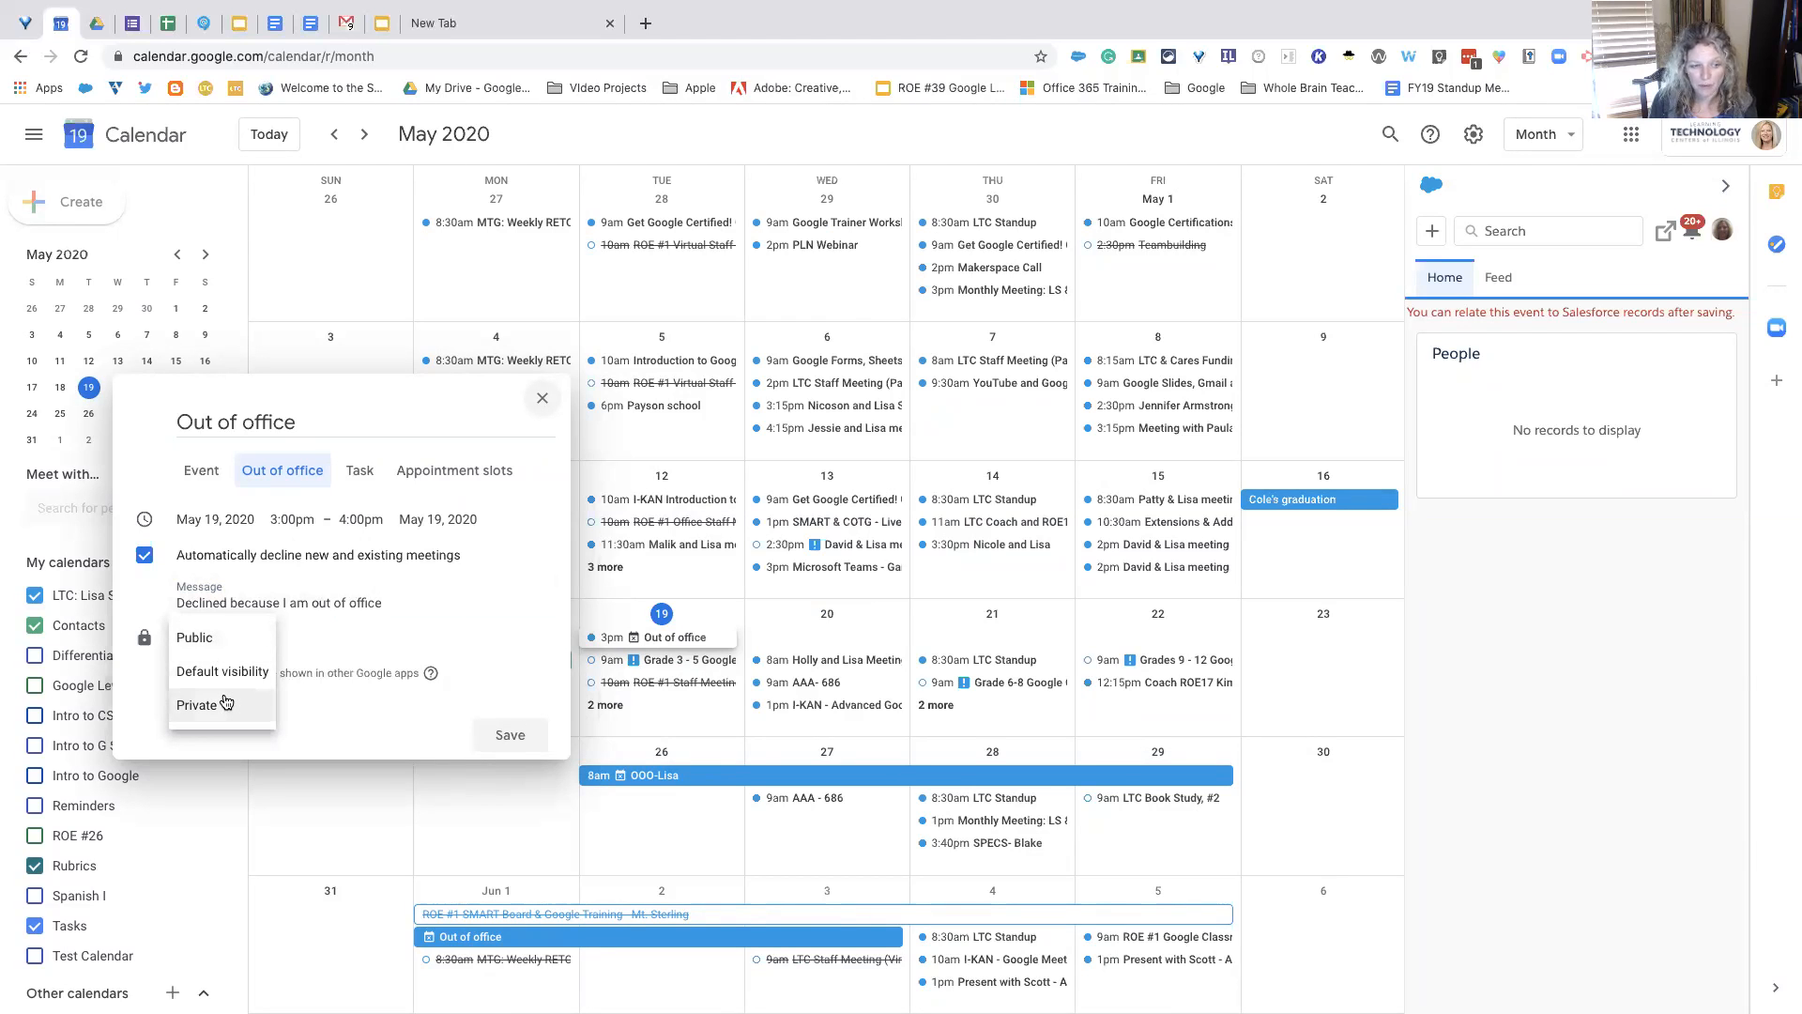
click(218, 639)
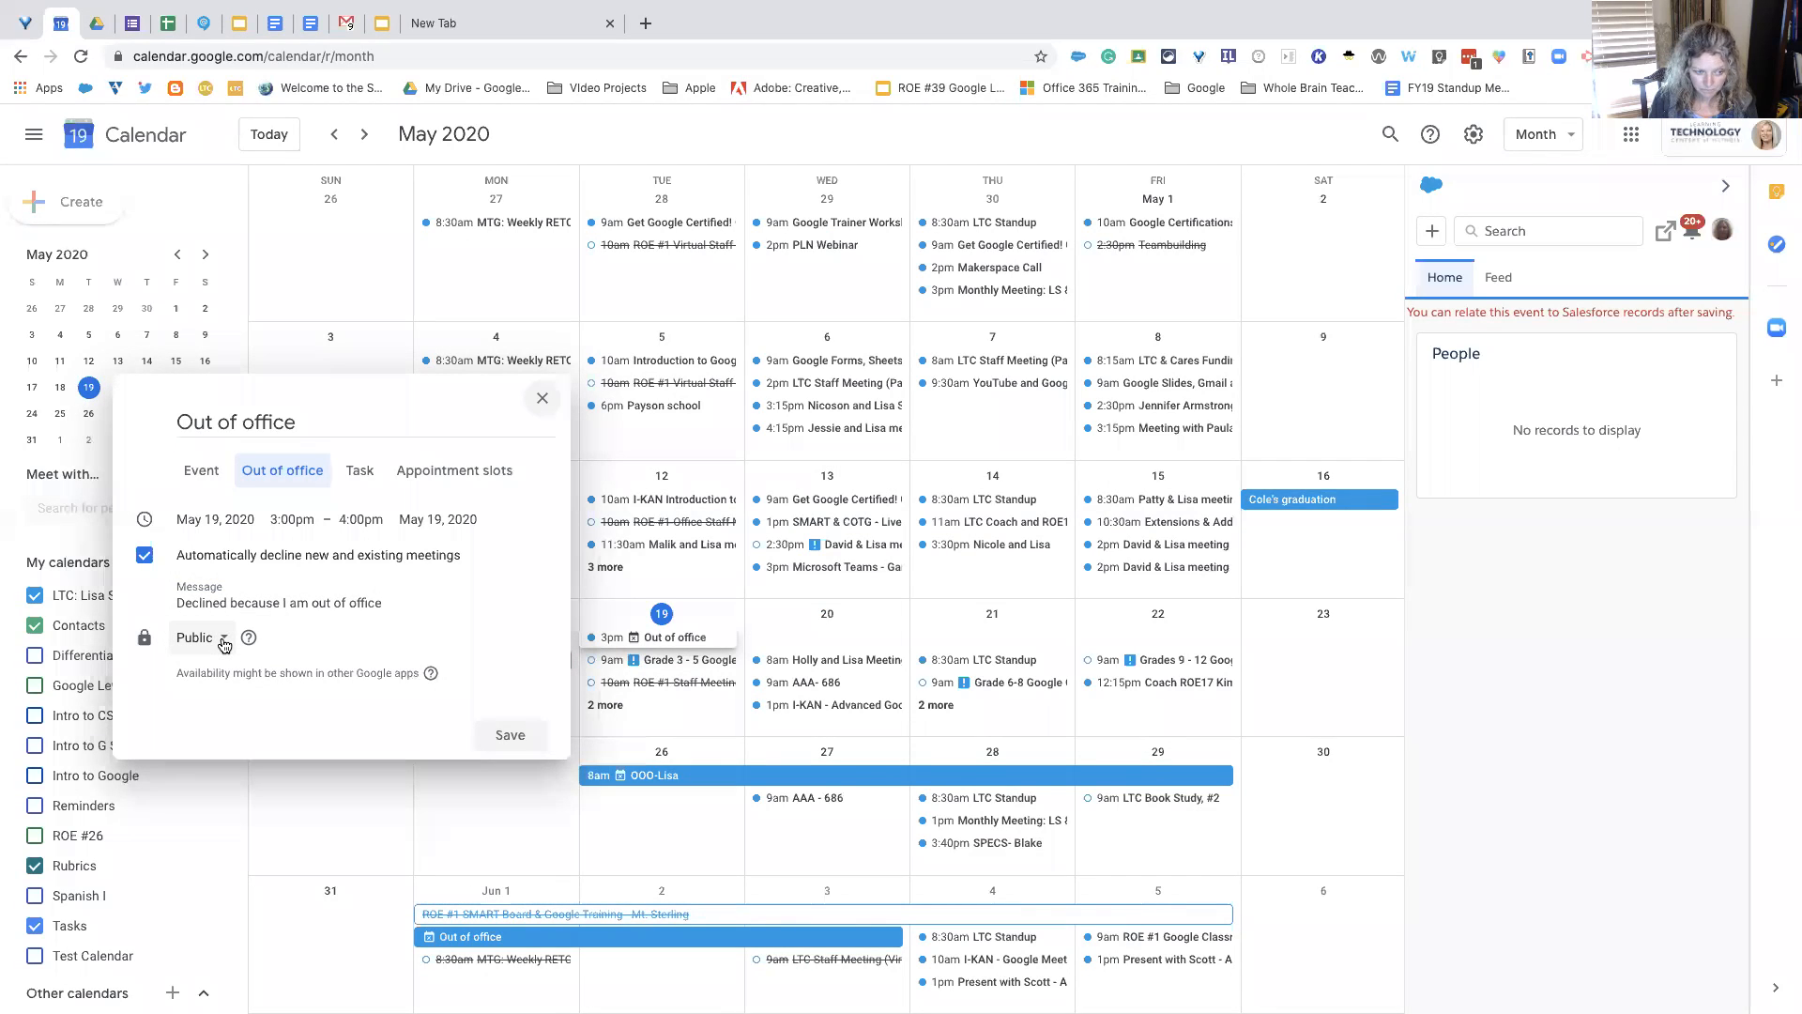
Step: Switch the new May 19 entry to a Task and check its task list choices
click(357, 476)
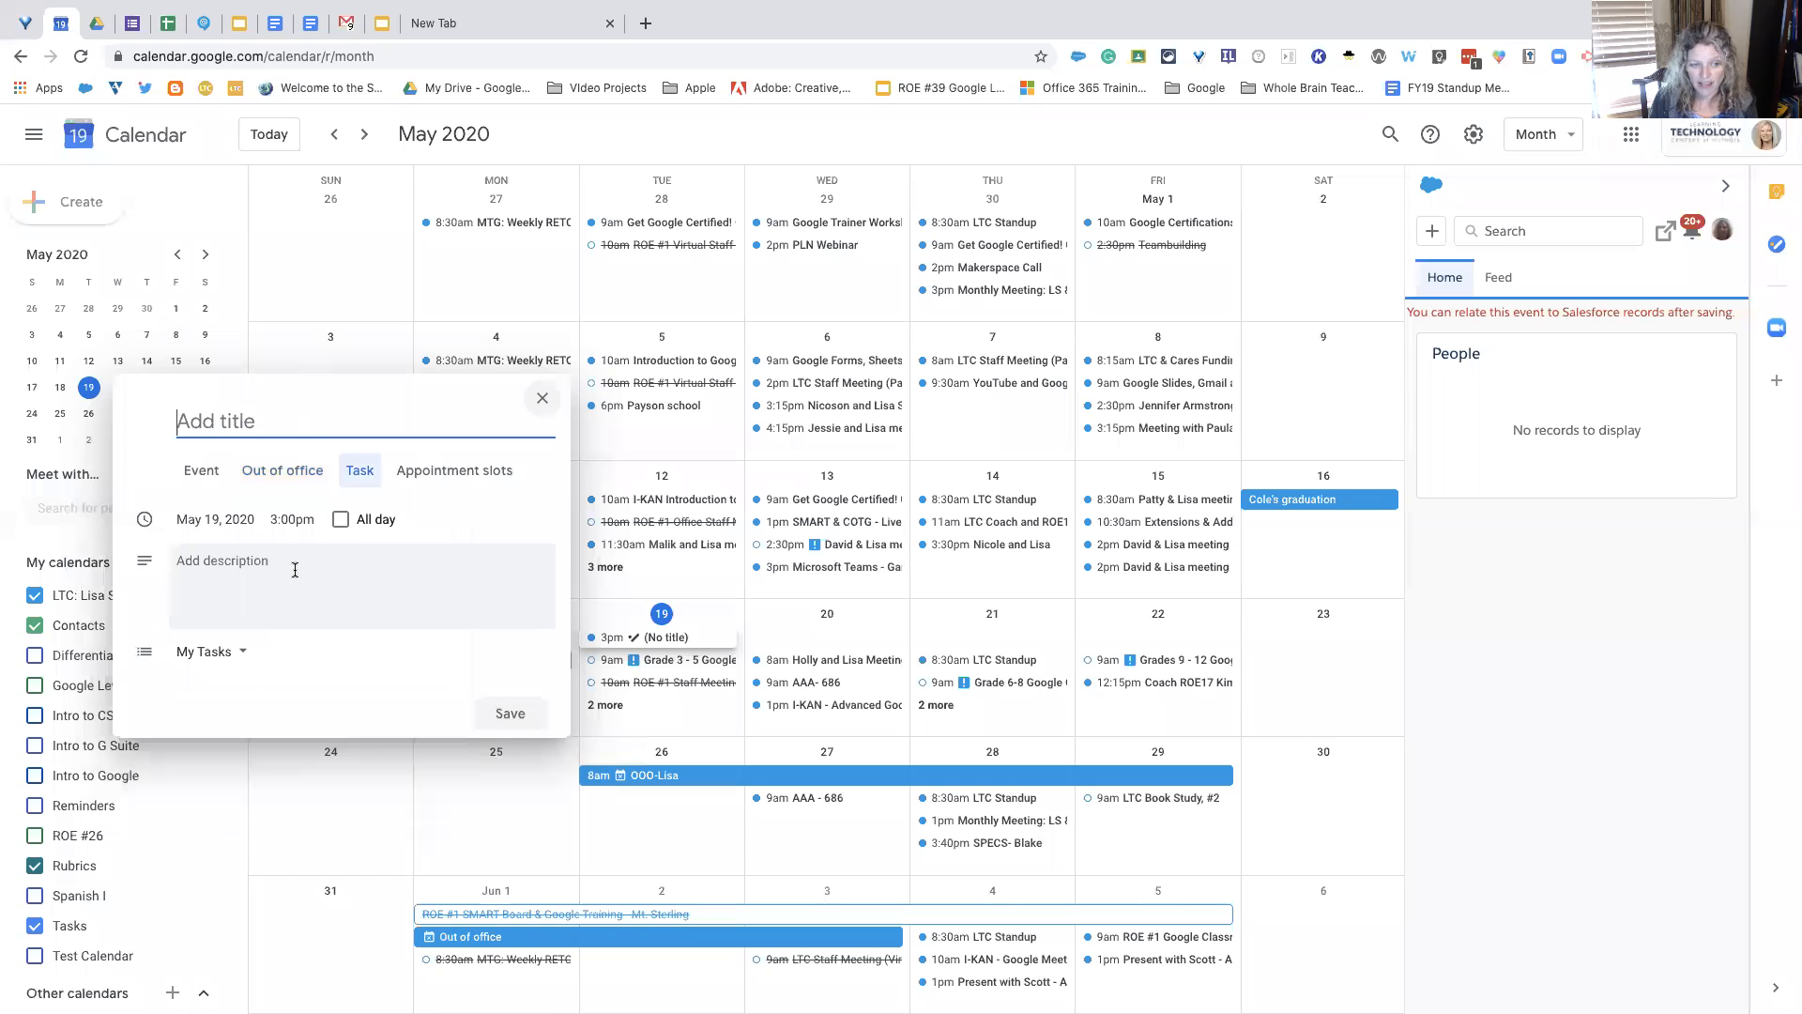
click(239, 656)
click(241, 658)
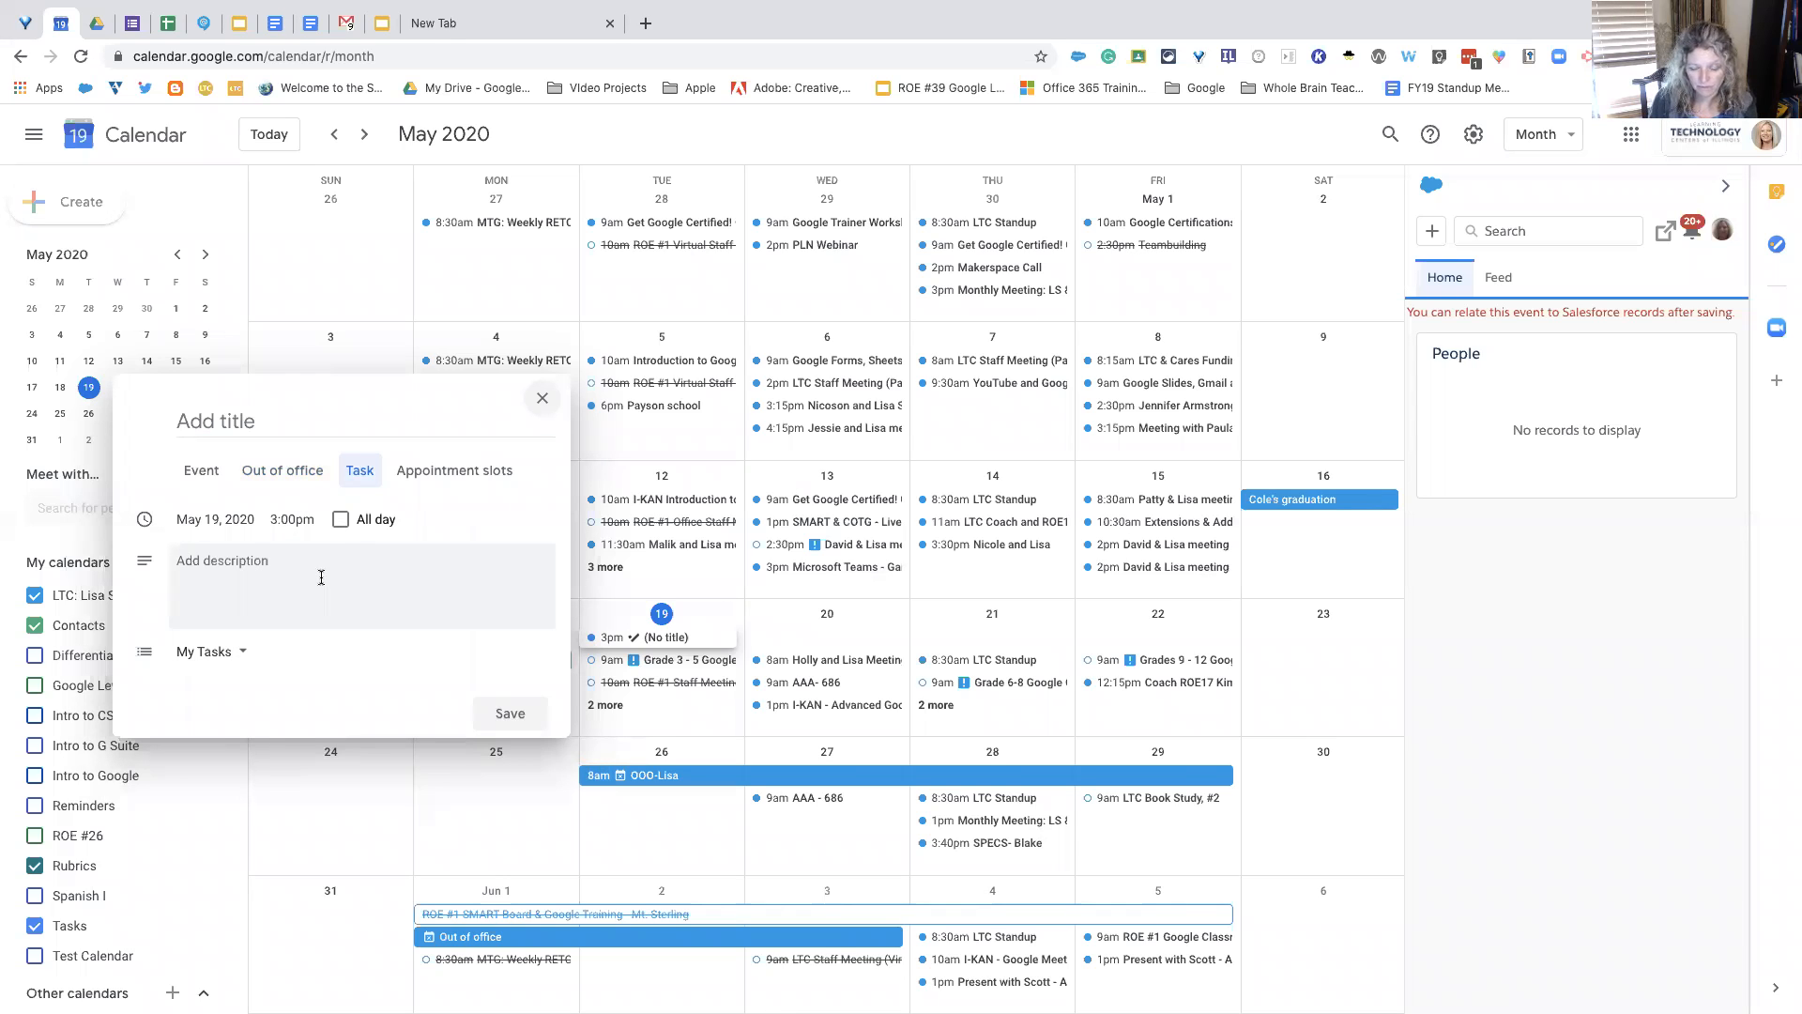
Step: Change the entry to Appointment slots with a duration of 15 minutes, running from 3:00pm to 7:00pm on May 19, 2020
click(448, 476)
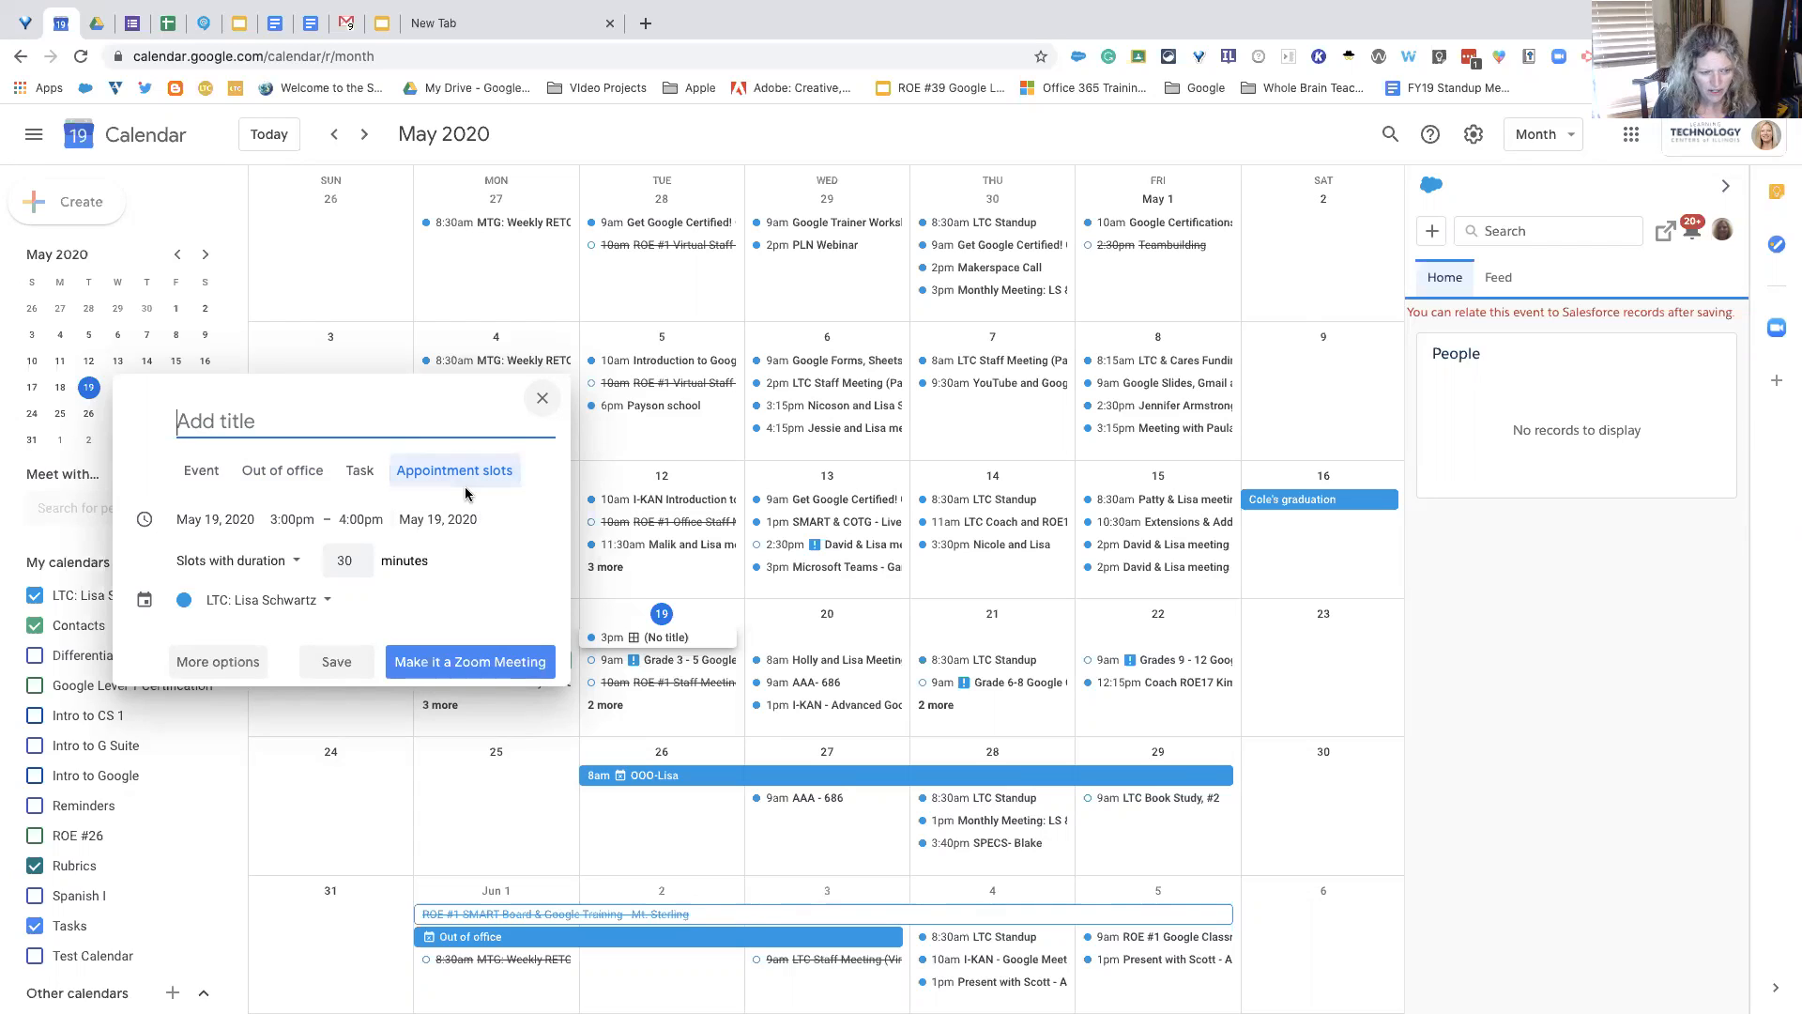
click(299, 563)
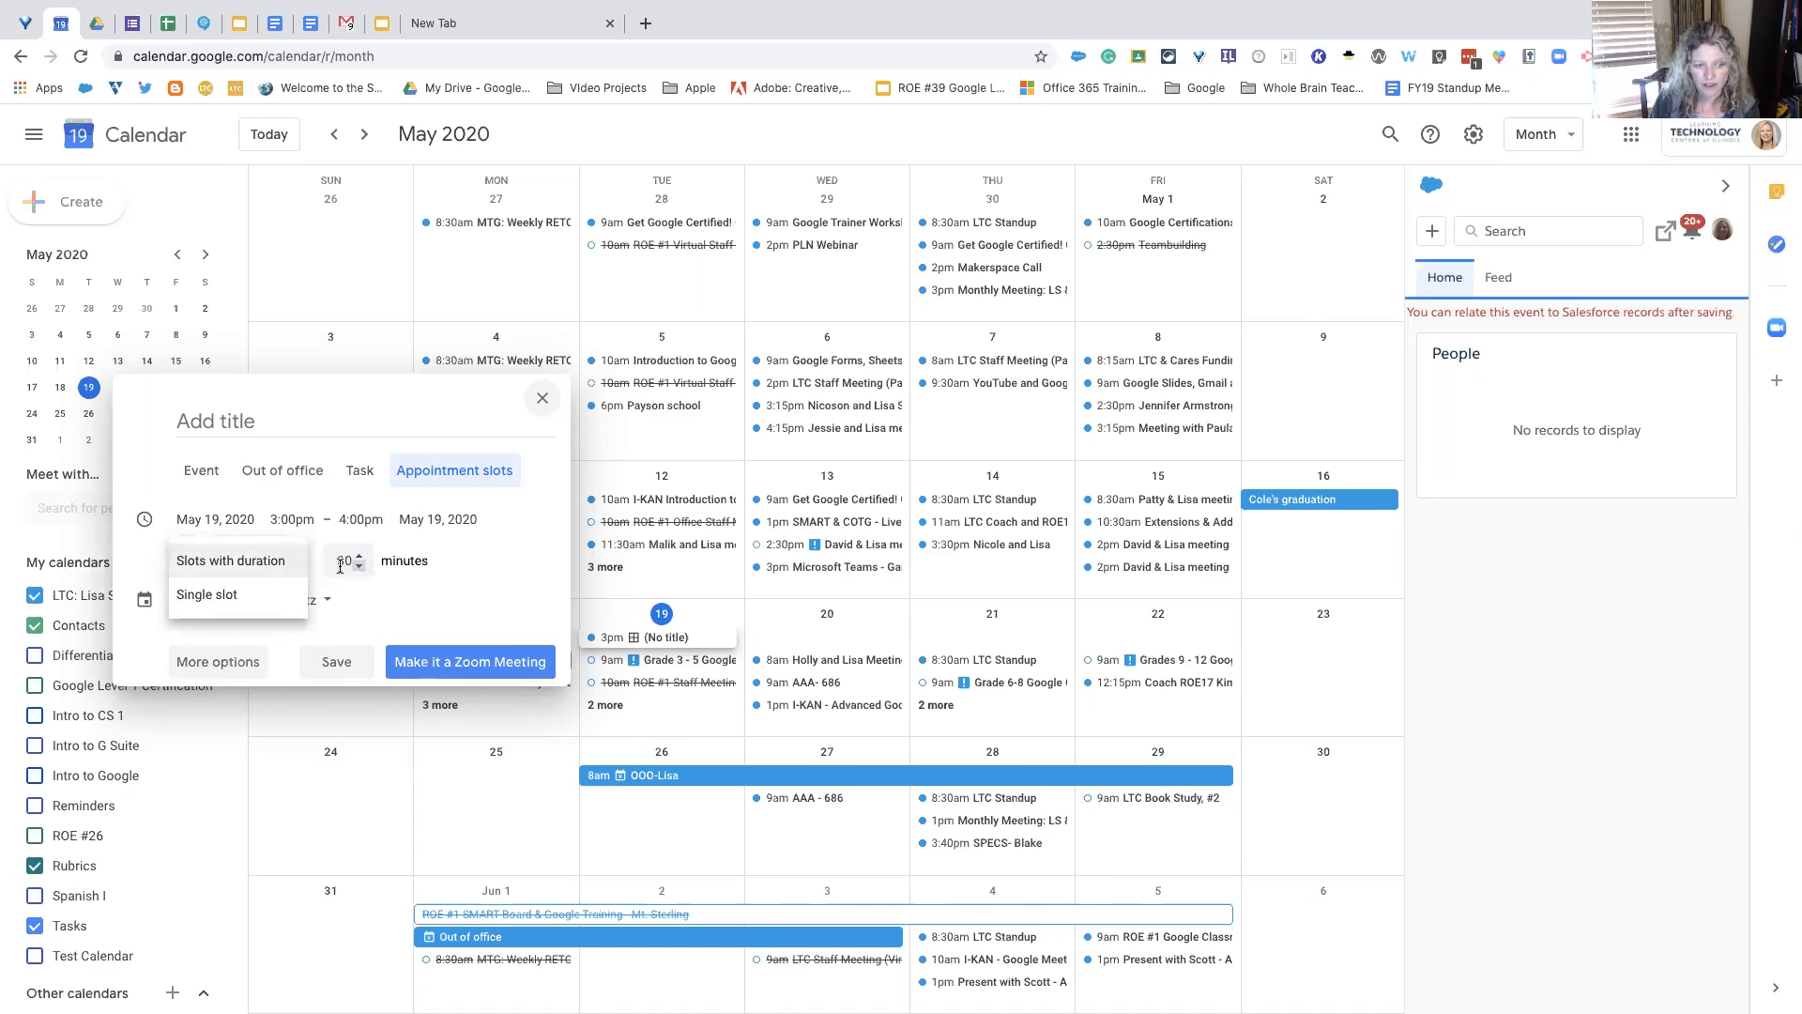
click(277, 561)
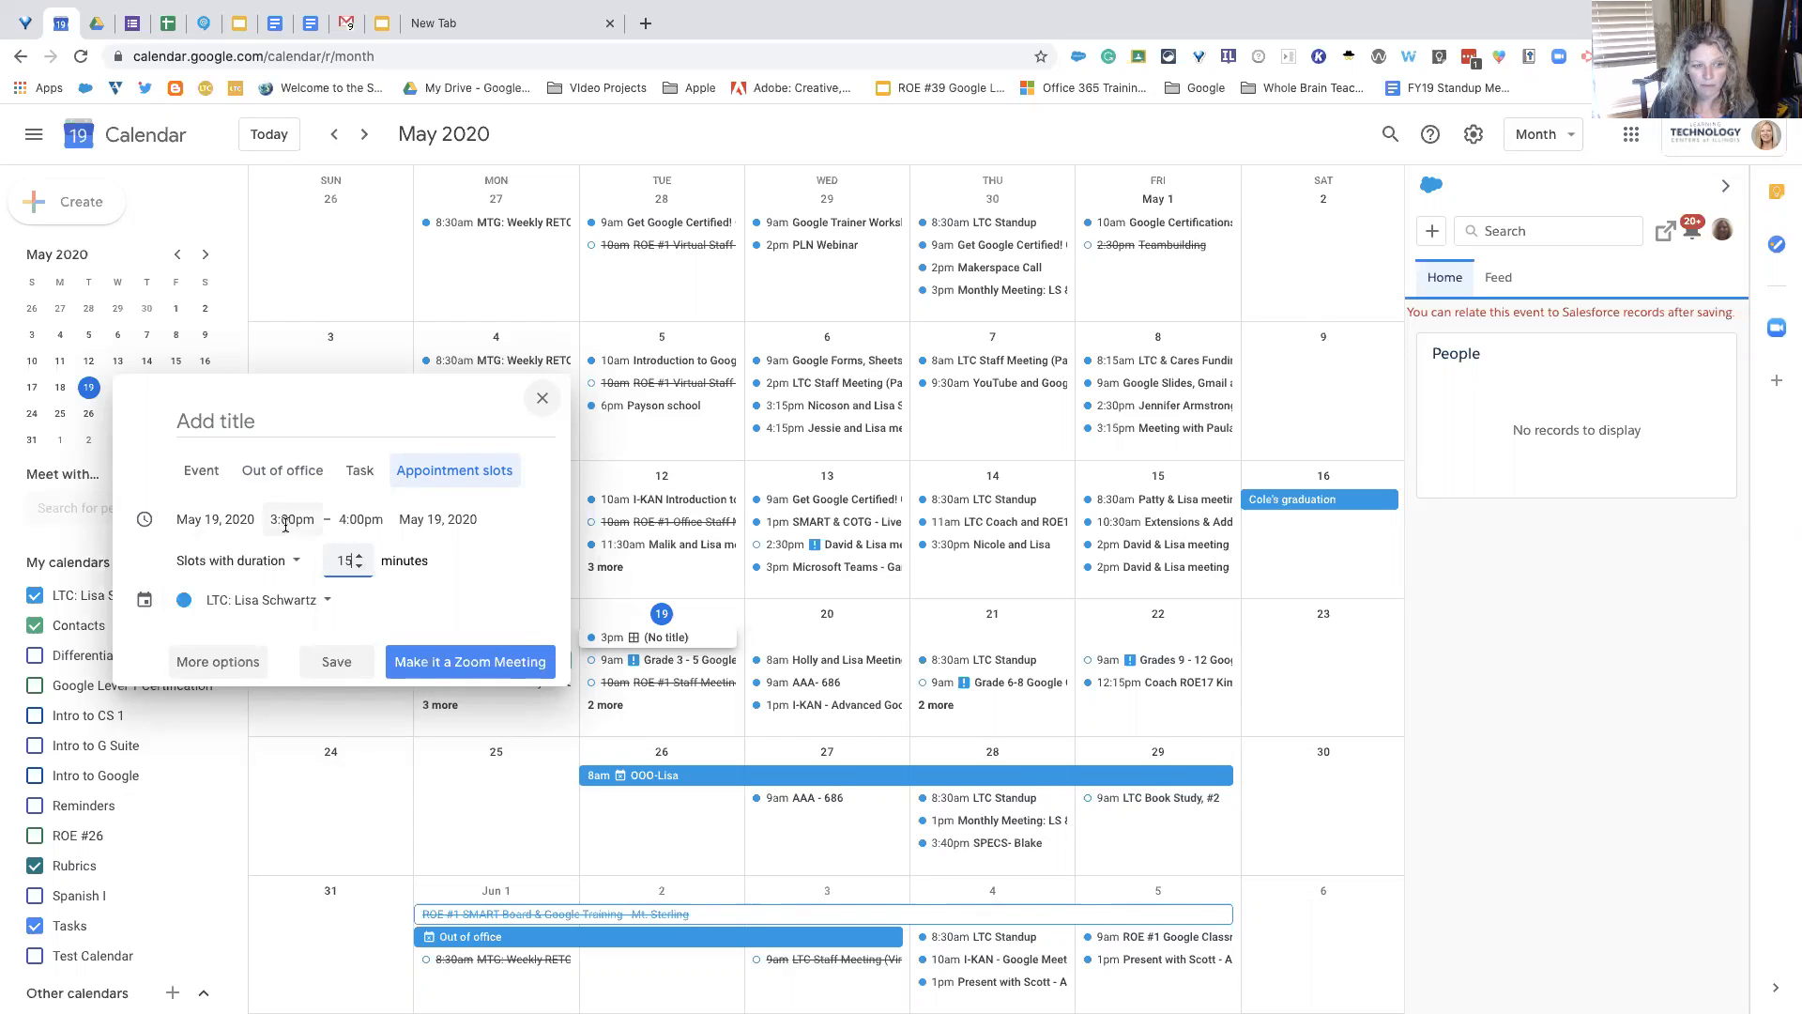
click(360, 519)
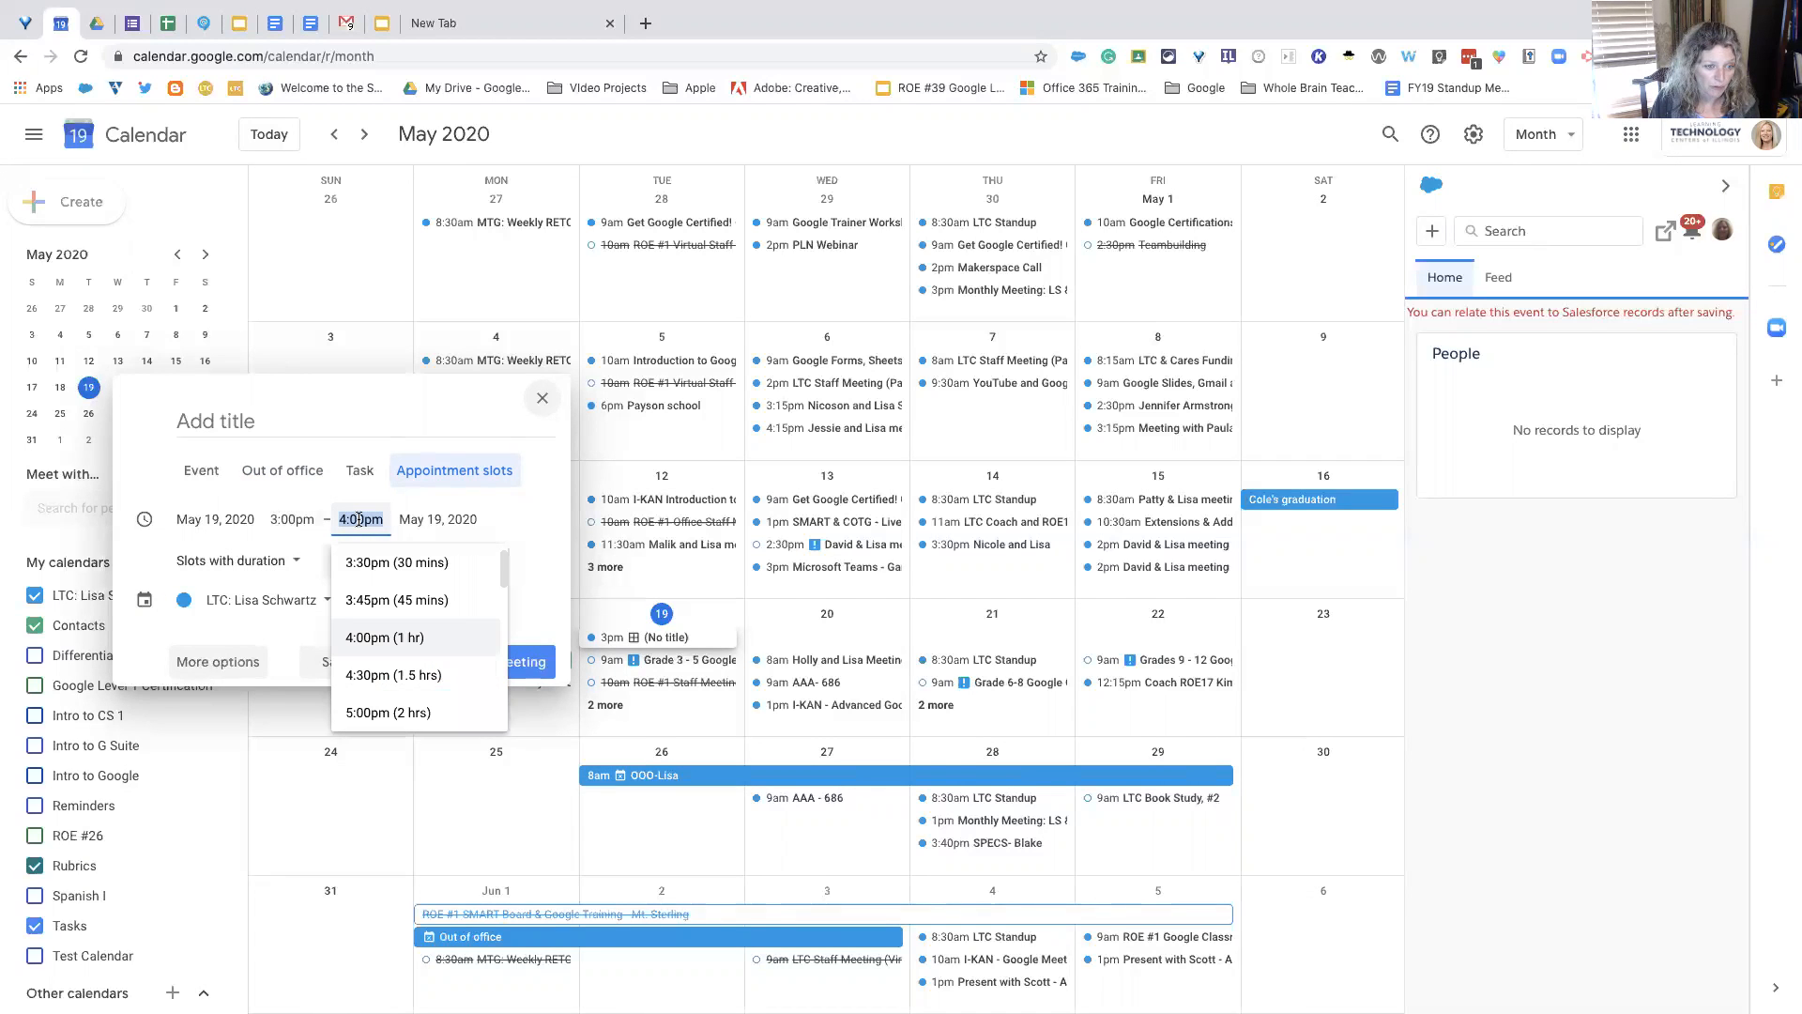
scroll(394, 638, down, 3)
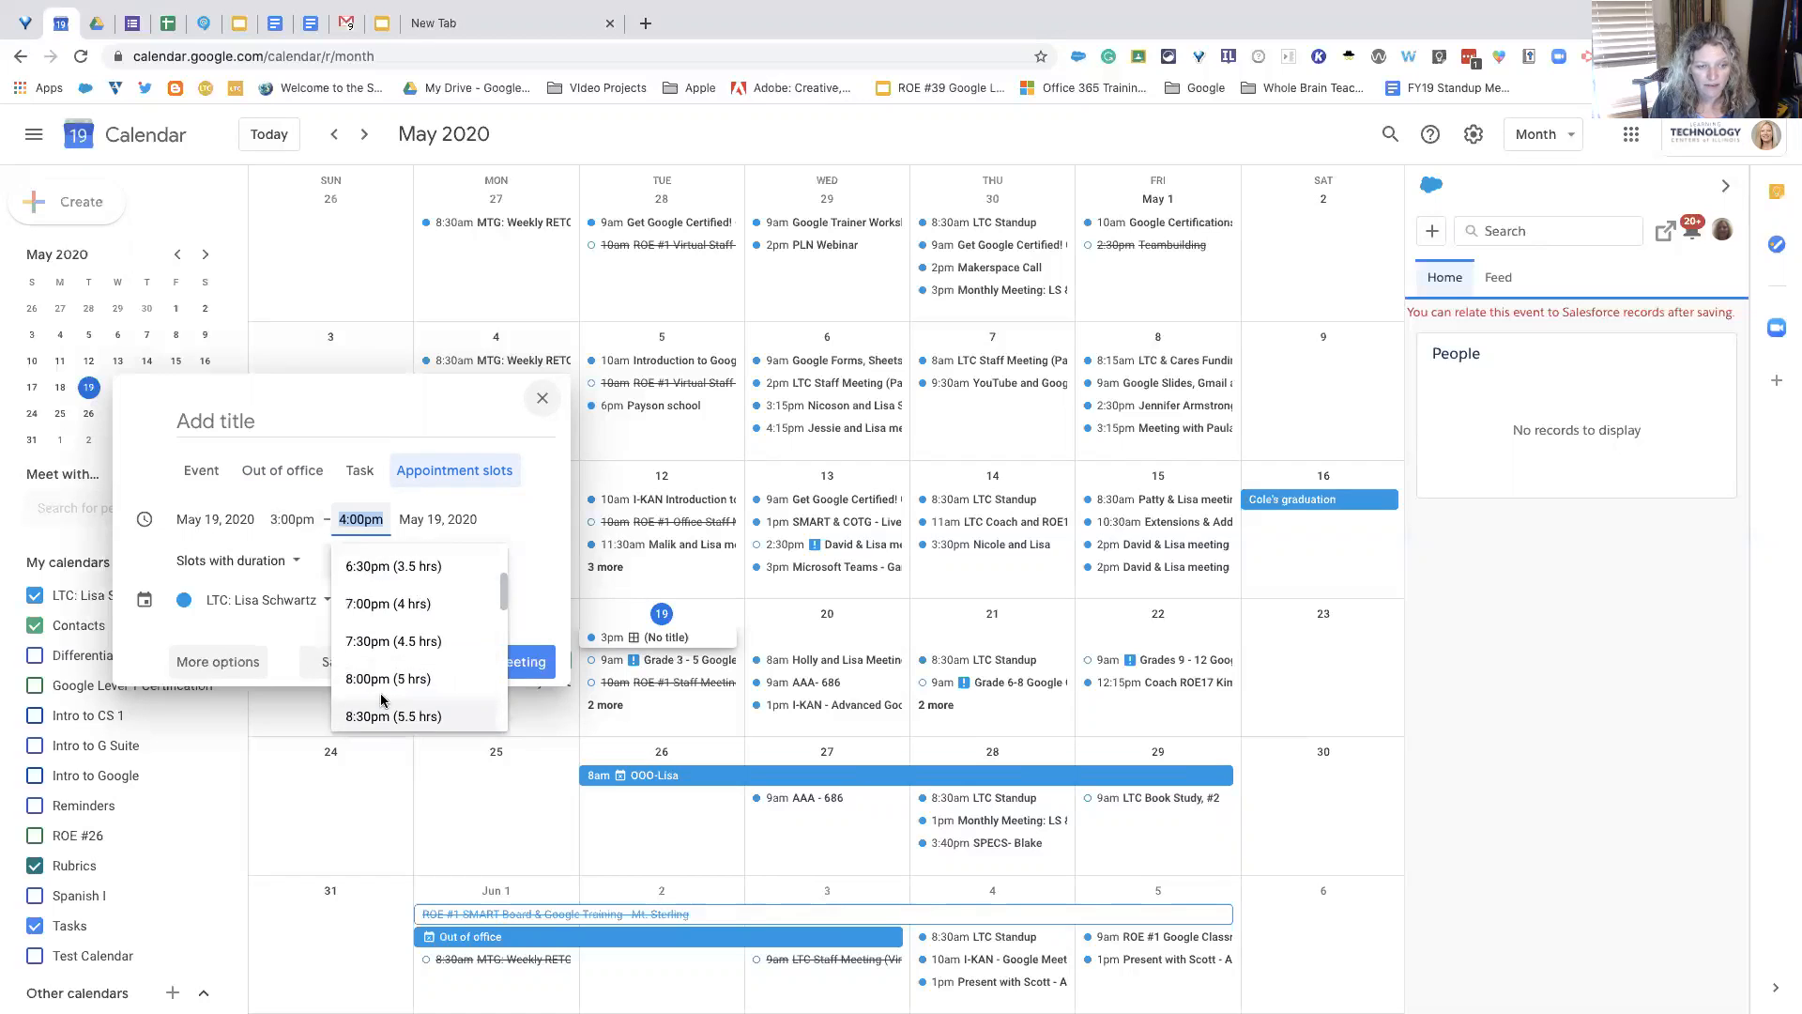
click(383, 576)
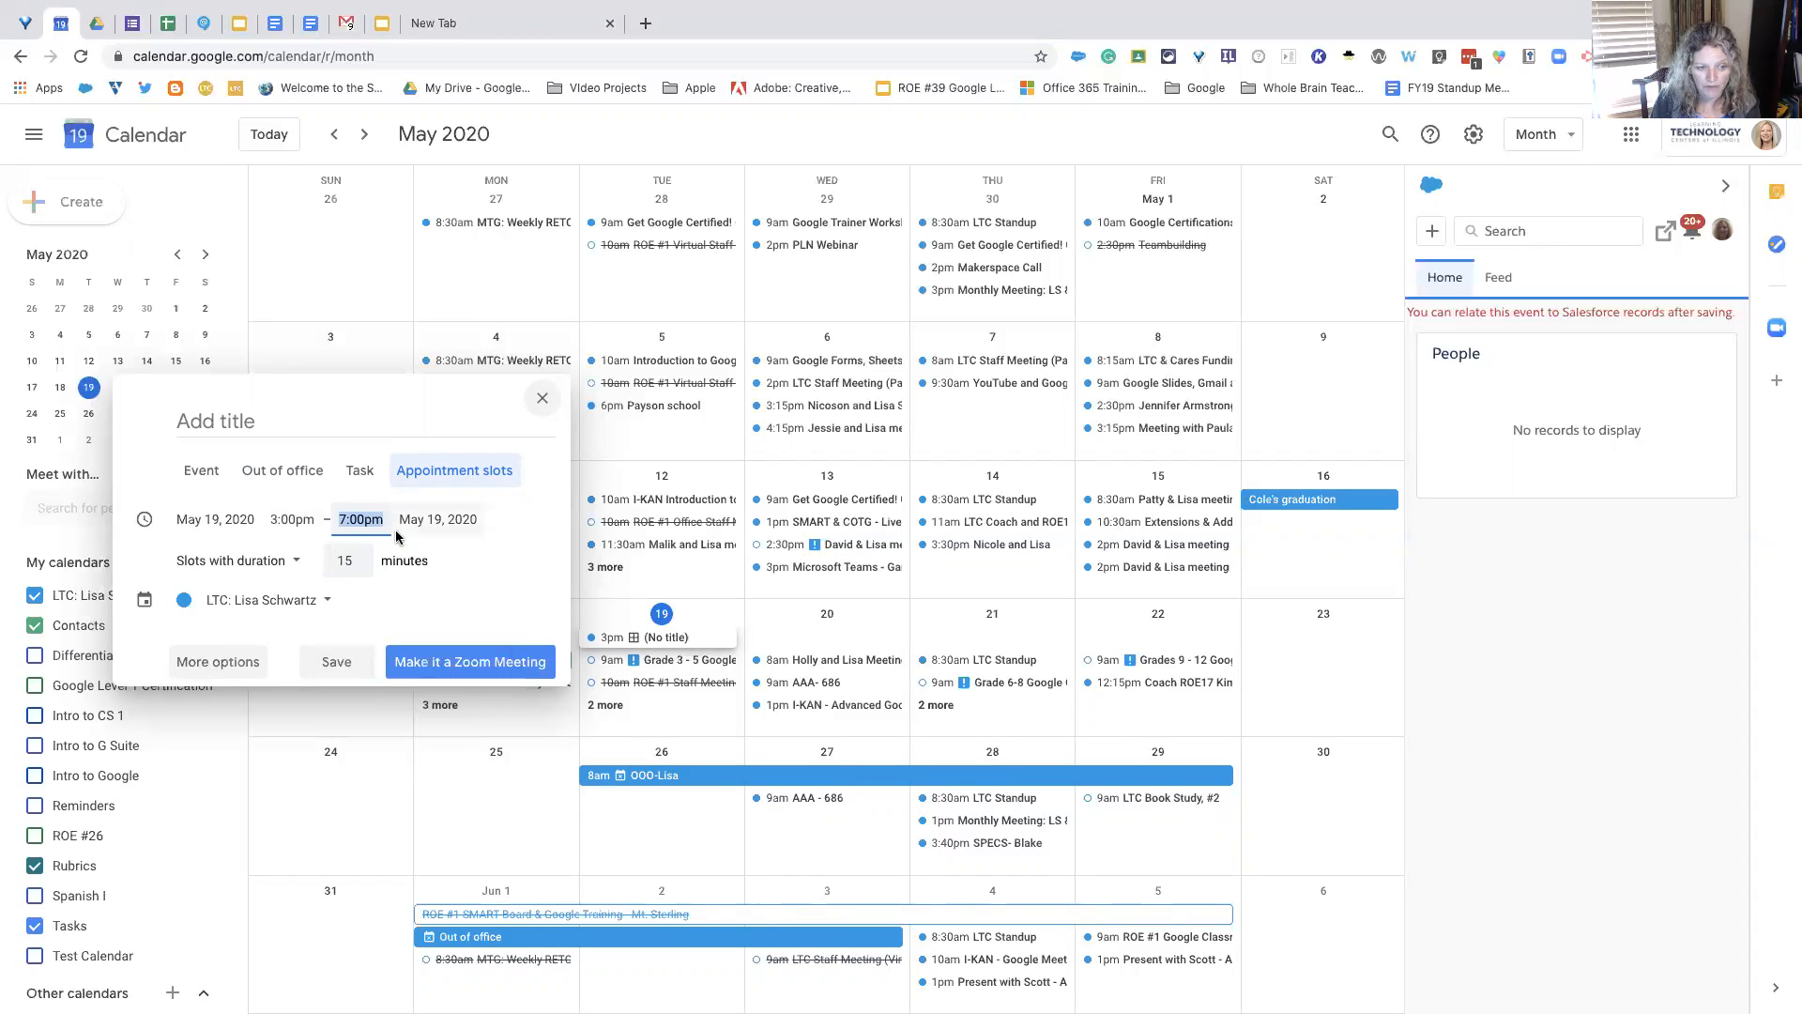
Step: Open the appointment slots' full details and examine the calendar's appointment page, closing it when finished
click(227, 672)
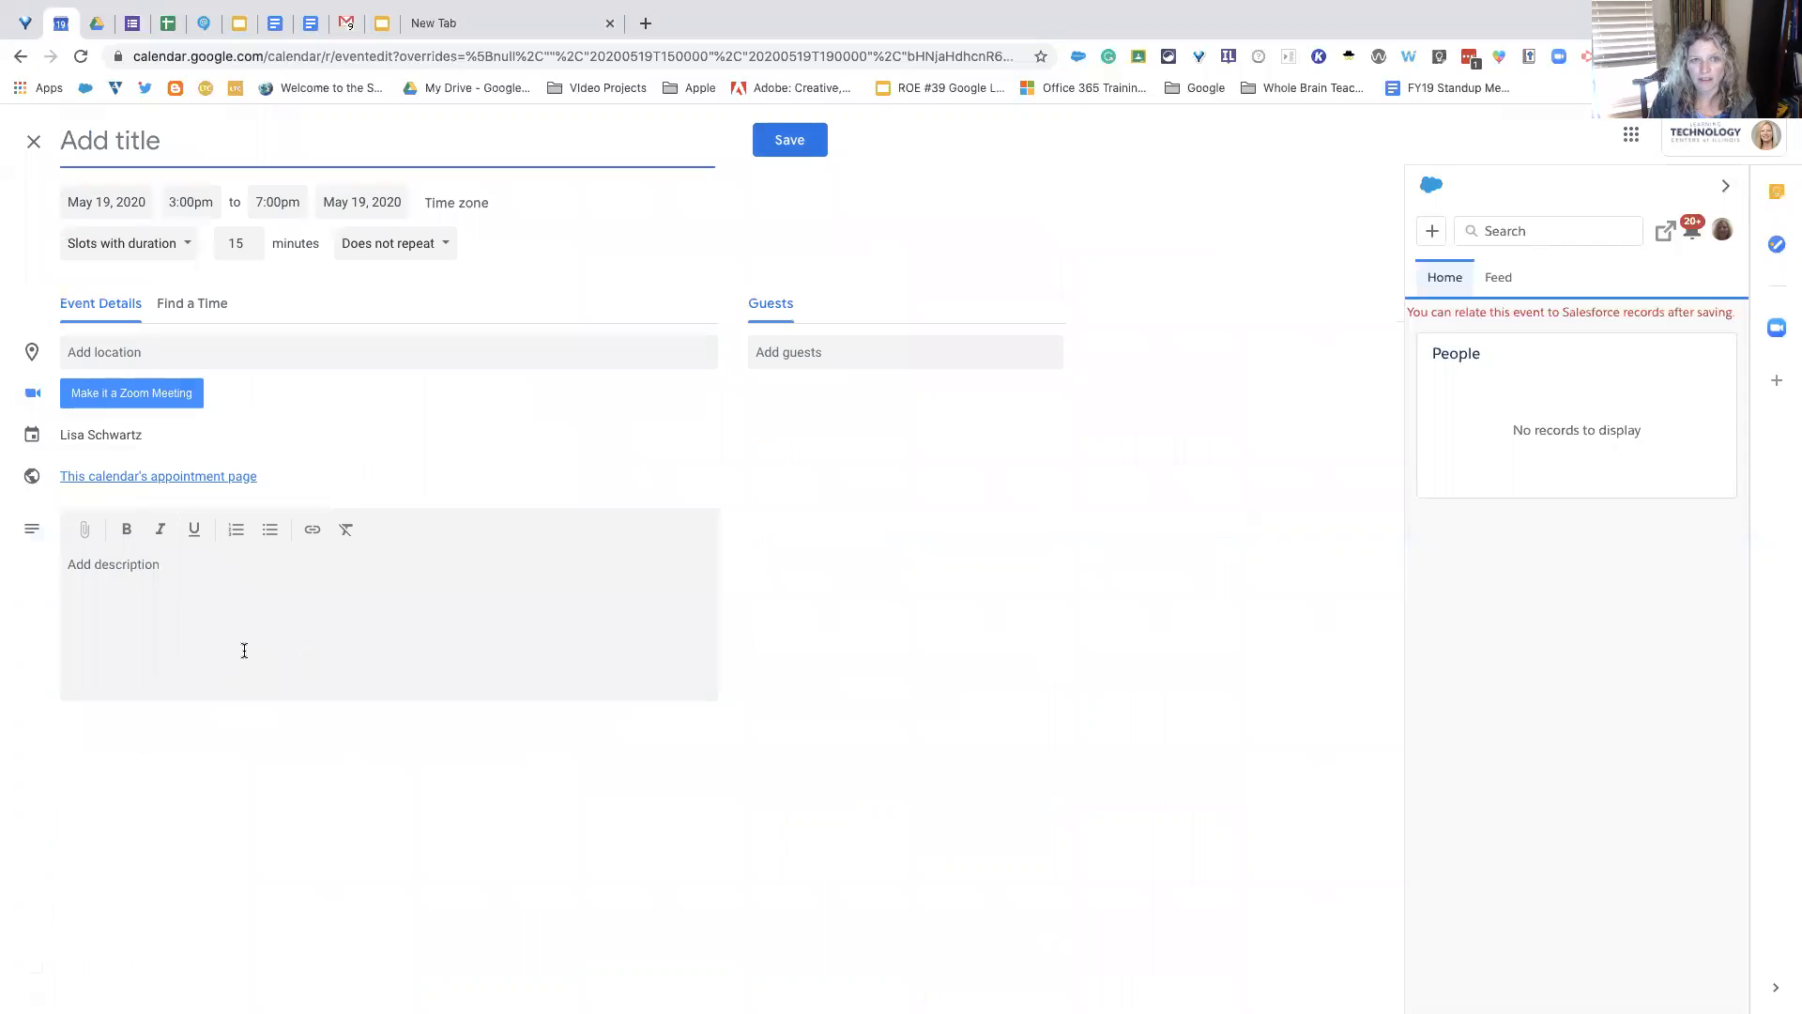
click(168, 564)
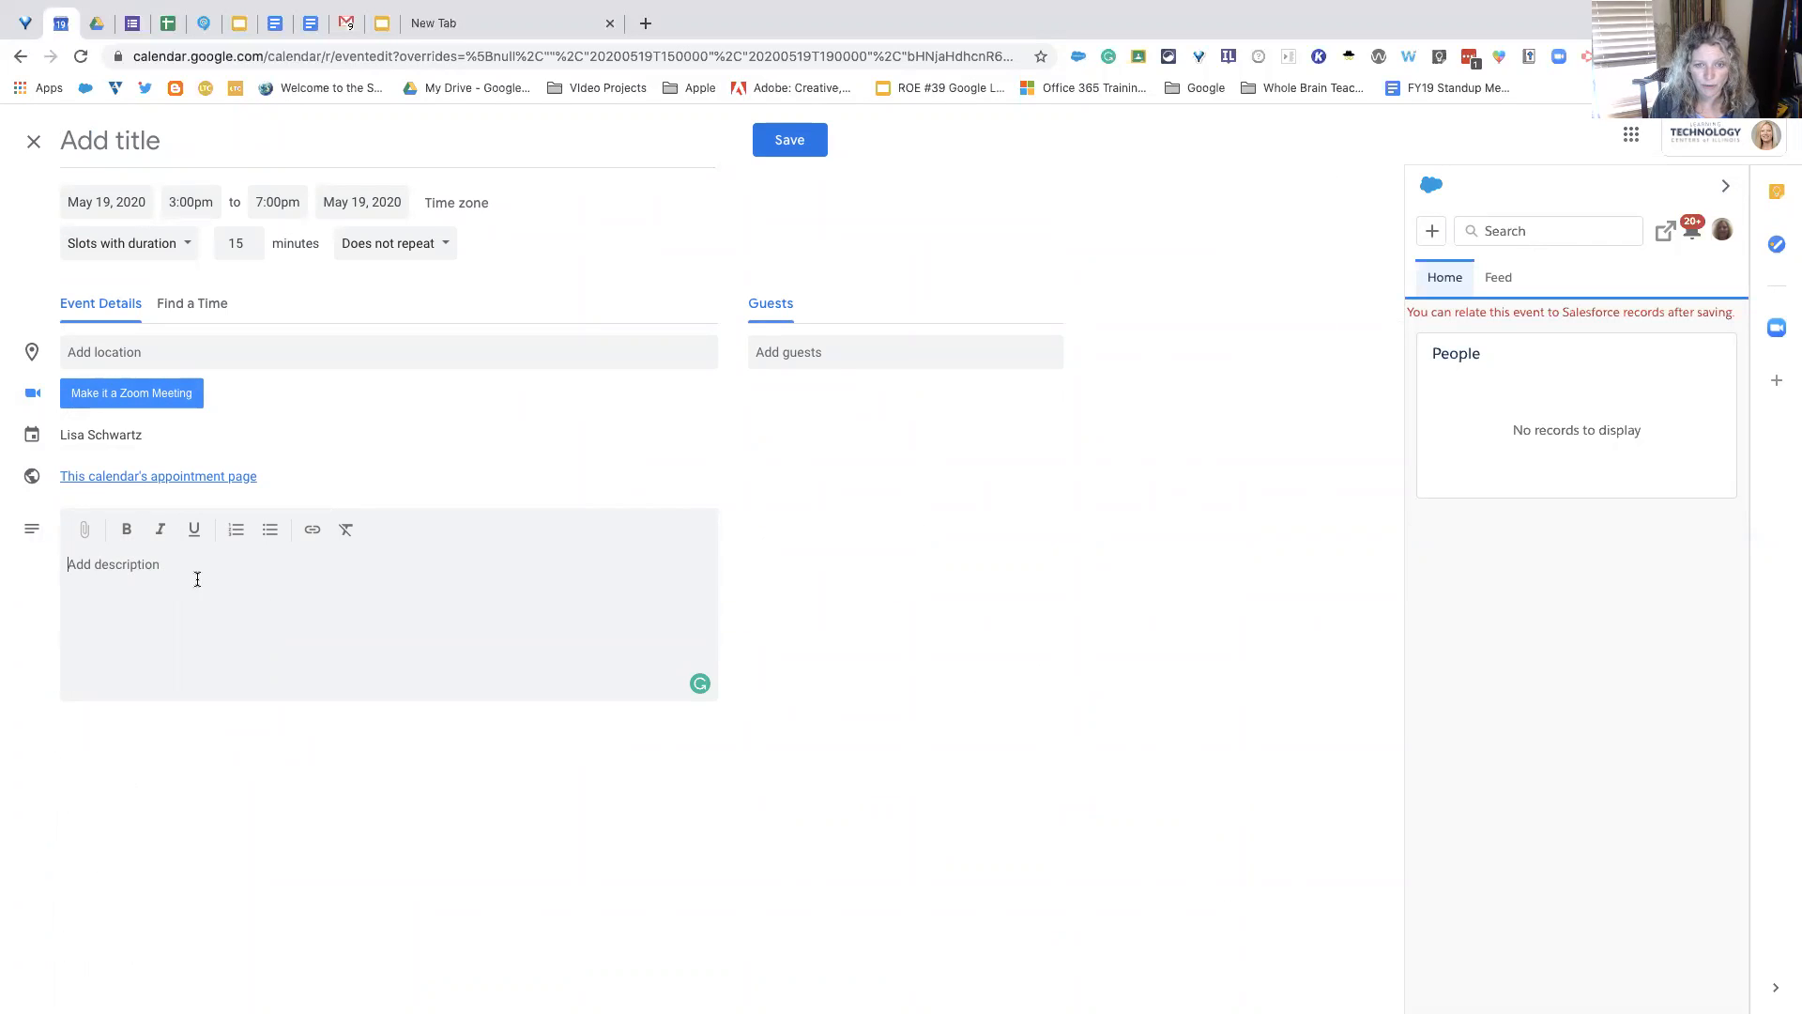
click(190, 481)
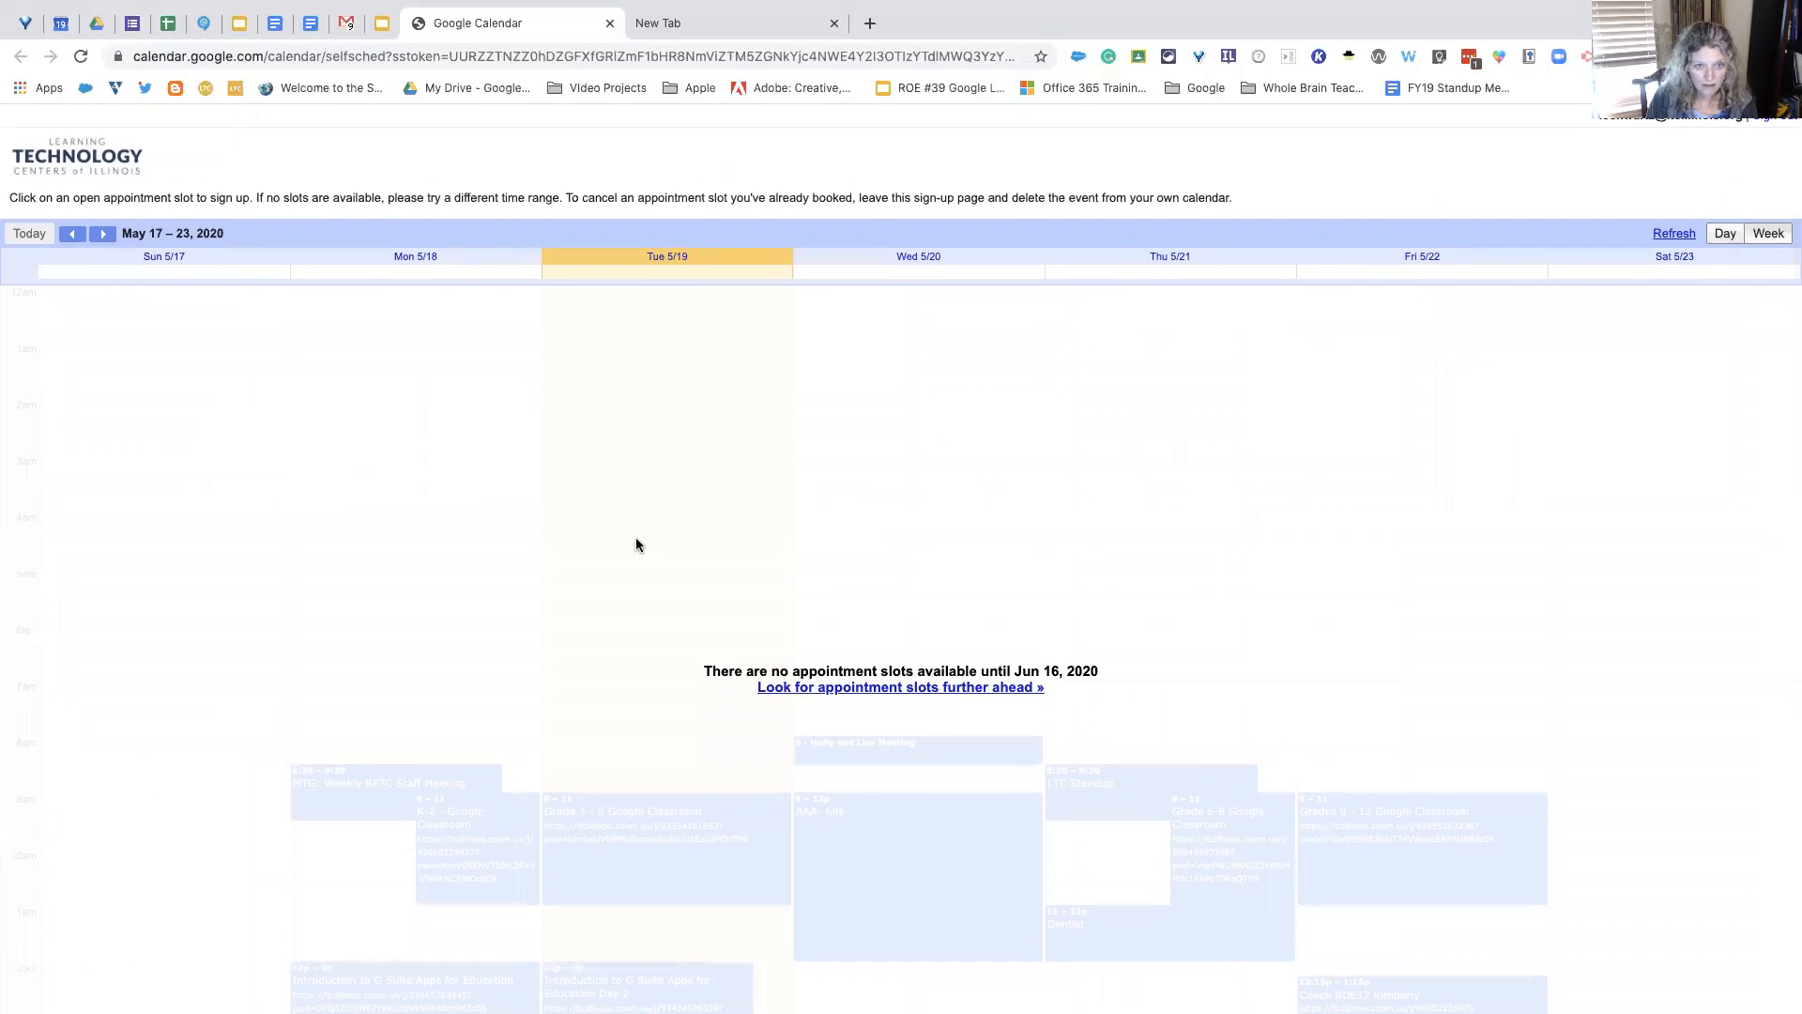
scroll(636, 544, down, 1)
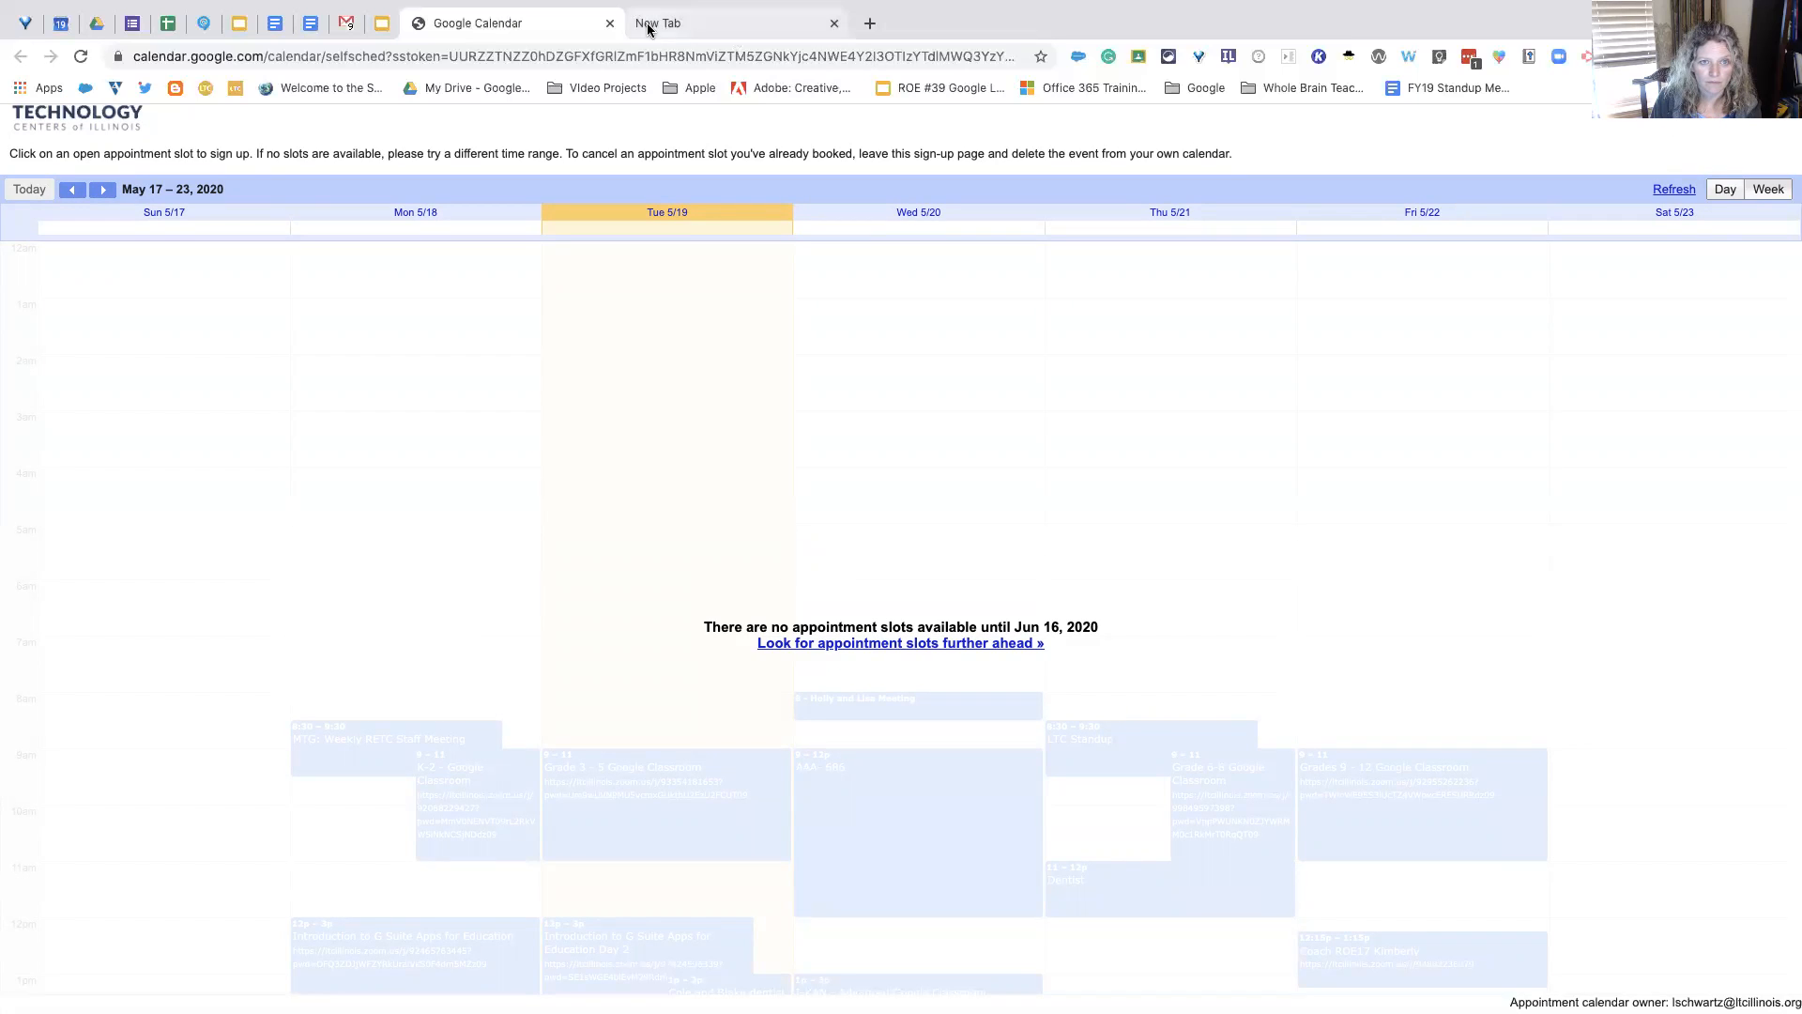
click(610, 22)
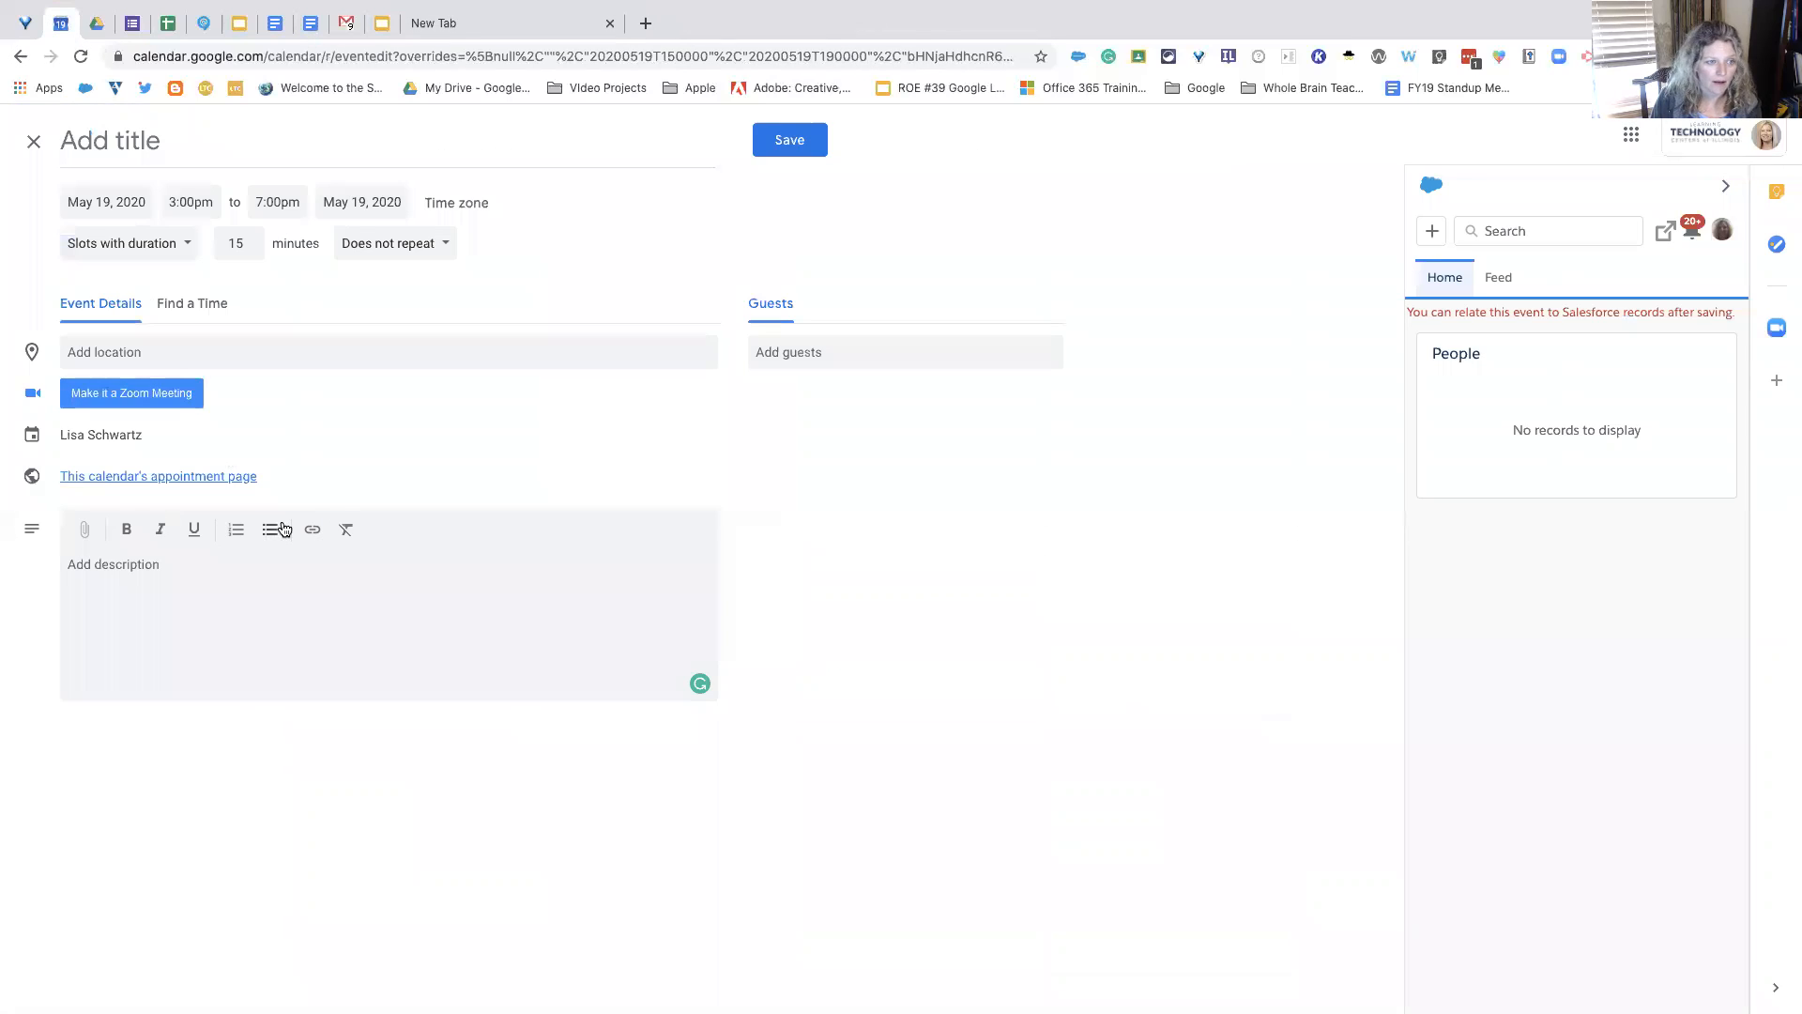
Step: Title the appointment slots "Student led conferences" and save the event
click(836, 352)
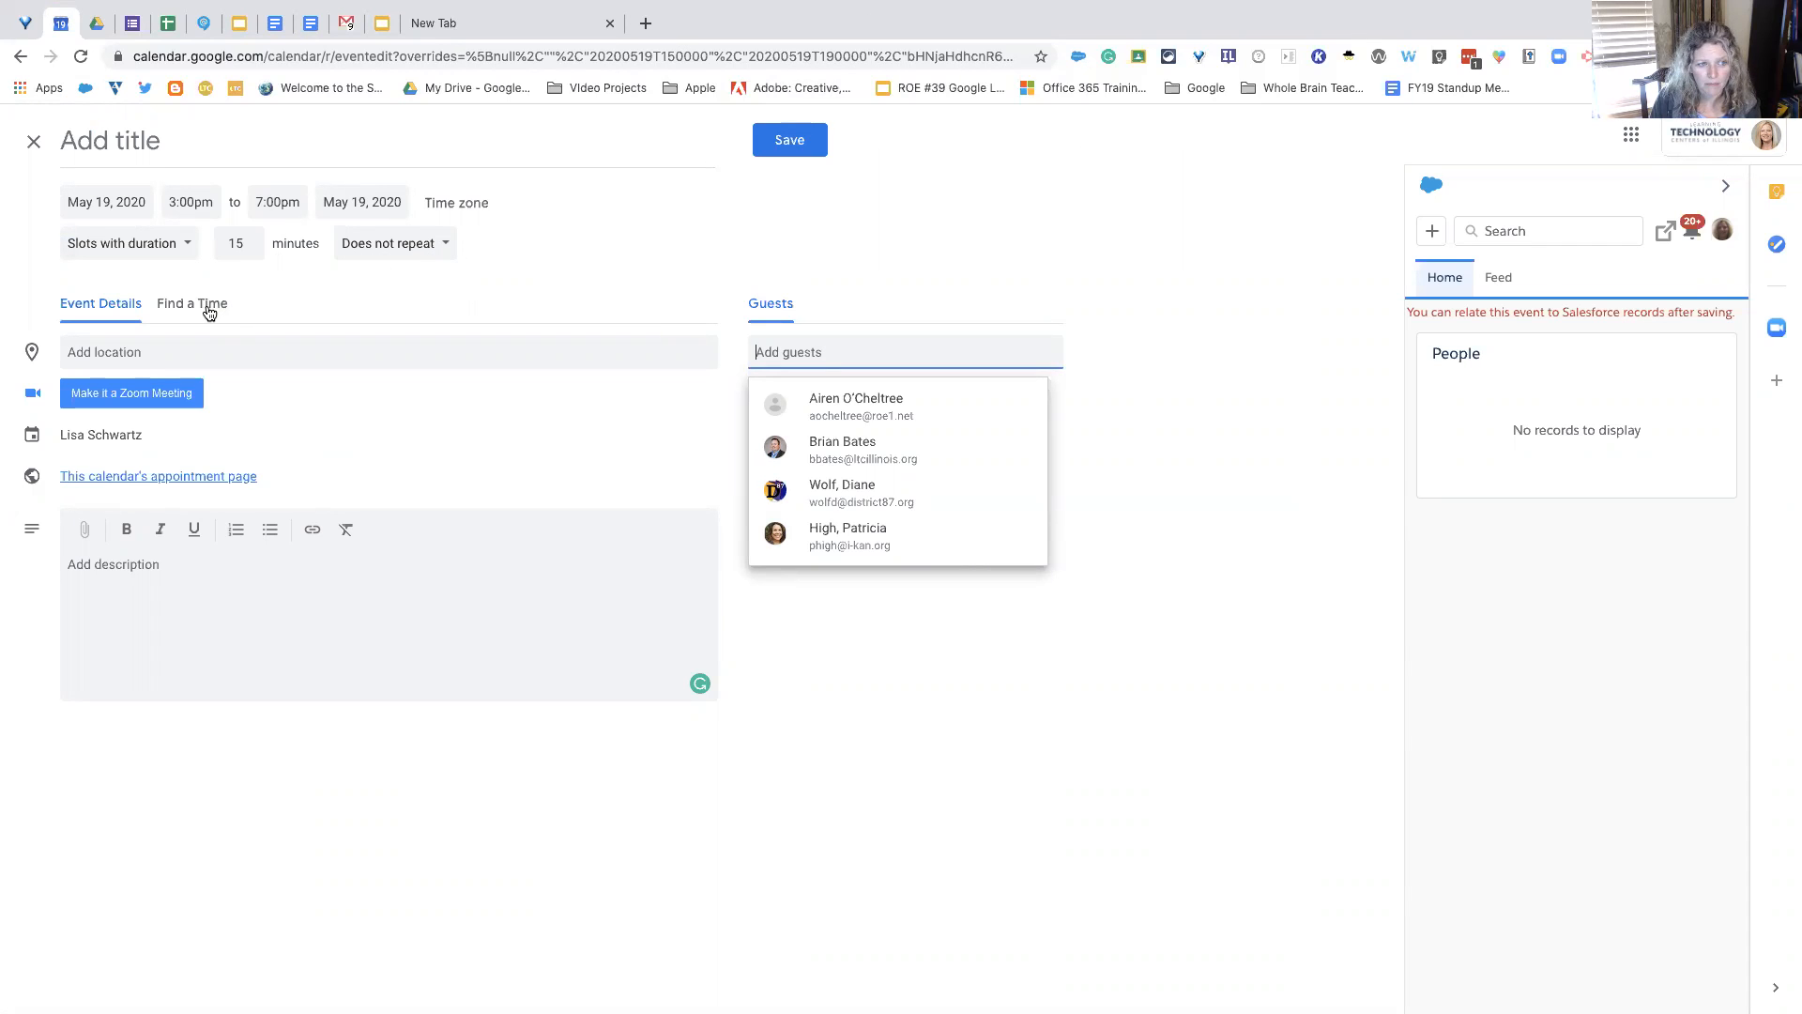
click(631, 150)
text(S)
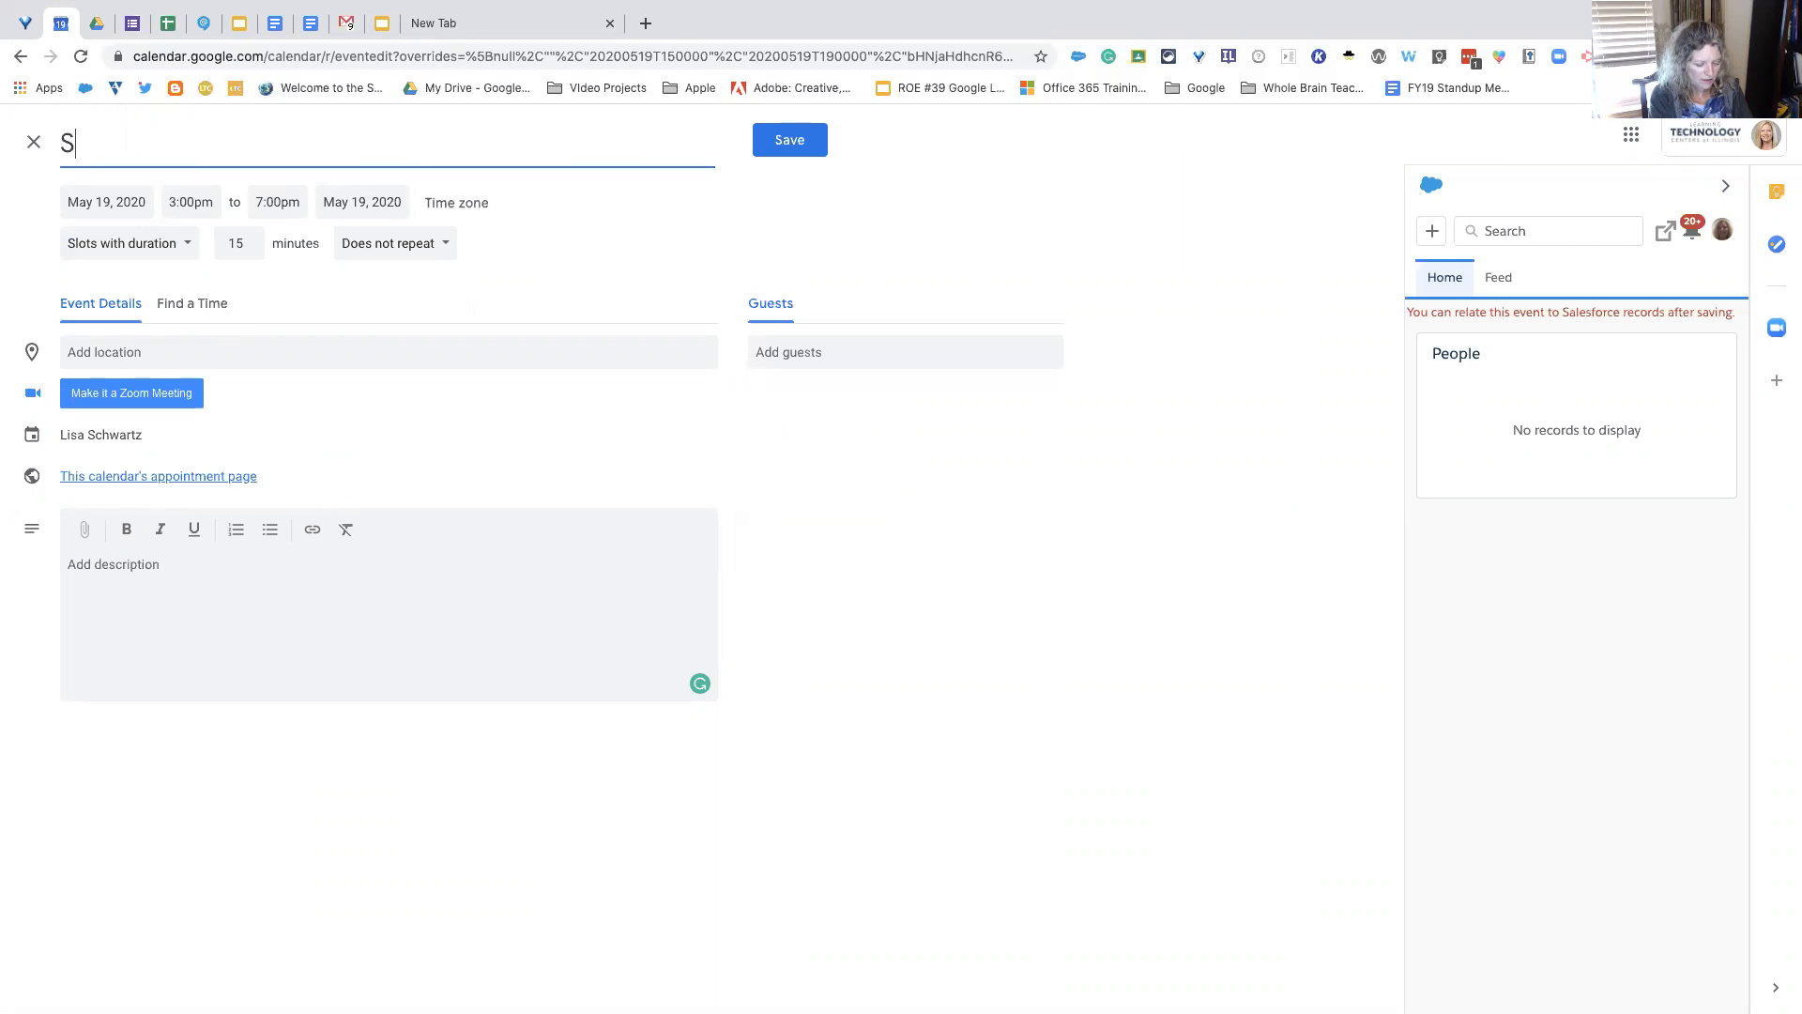
text(tudent led confere)
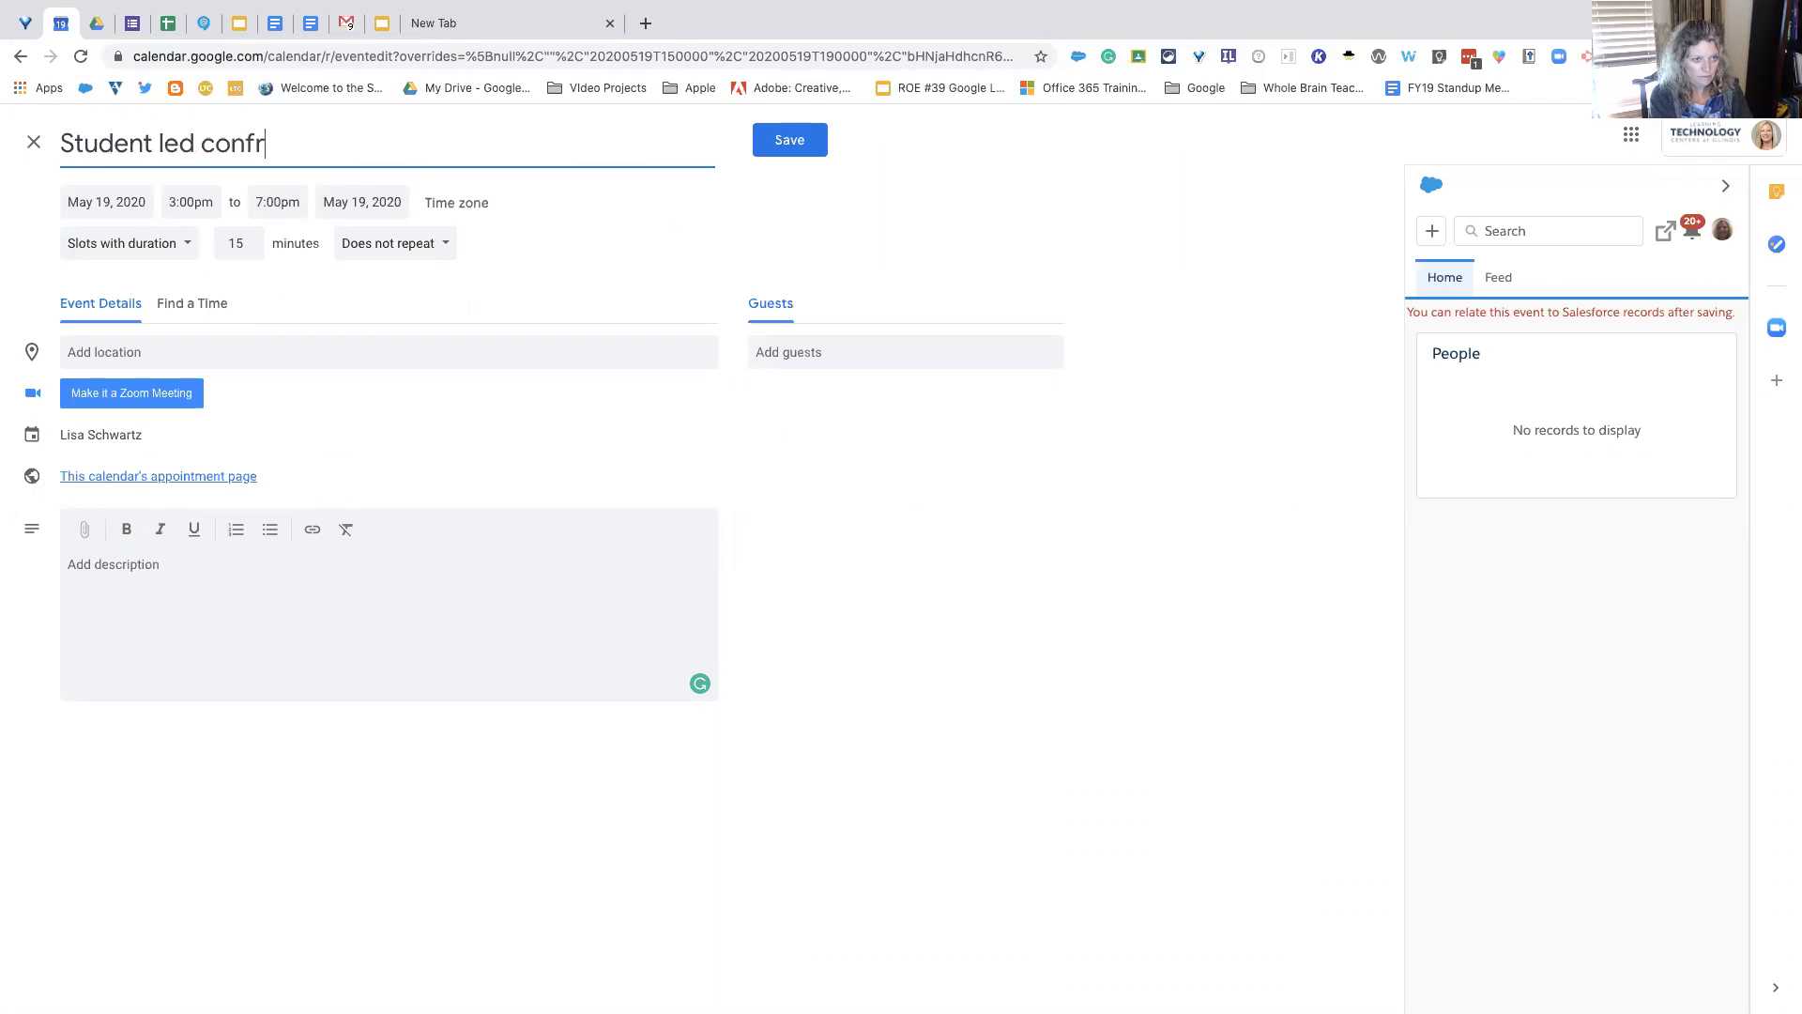
key(BackSpace)
key(BackSpace)
text(erences)
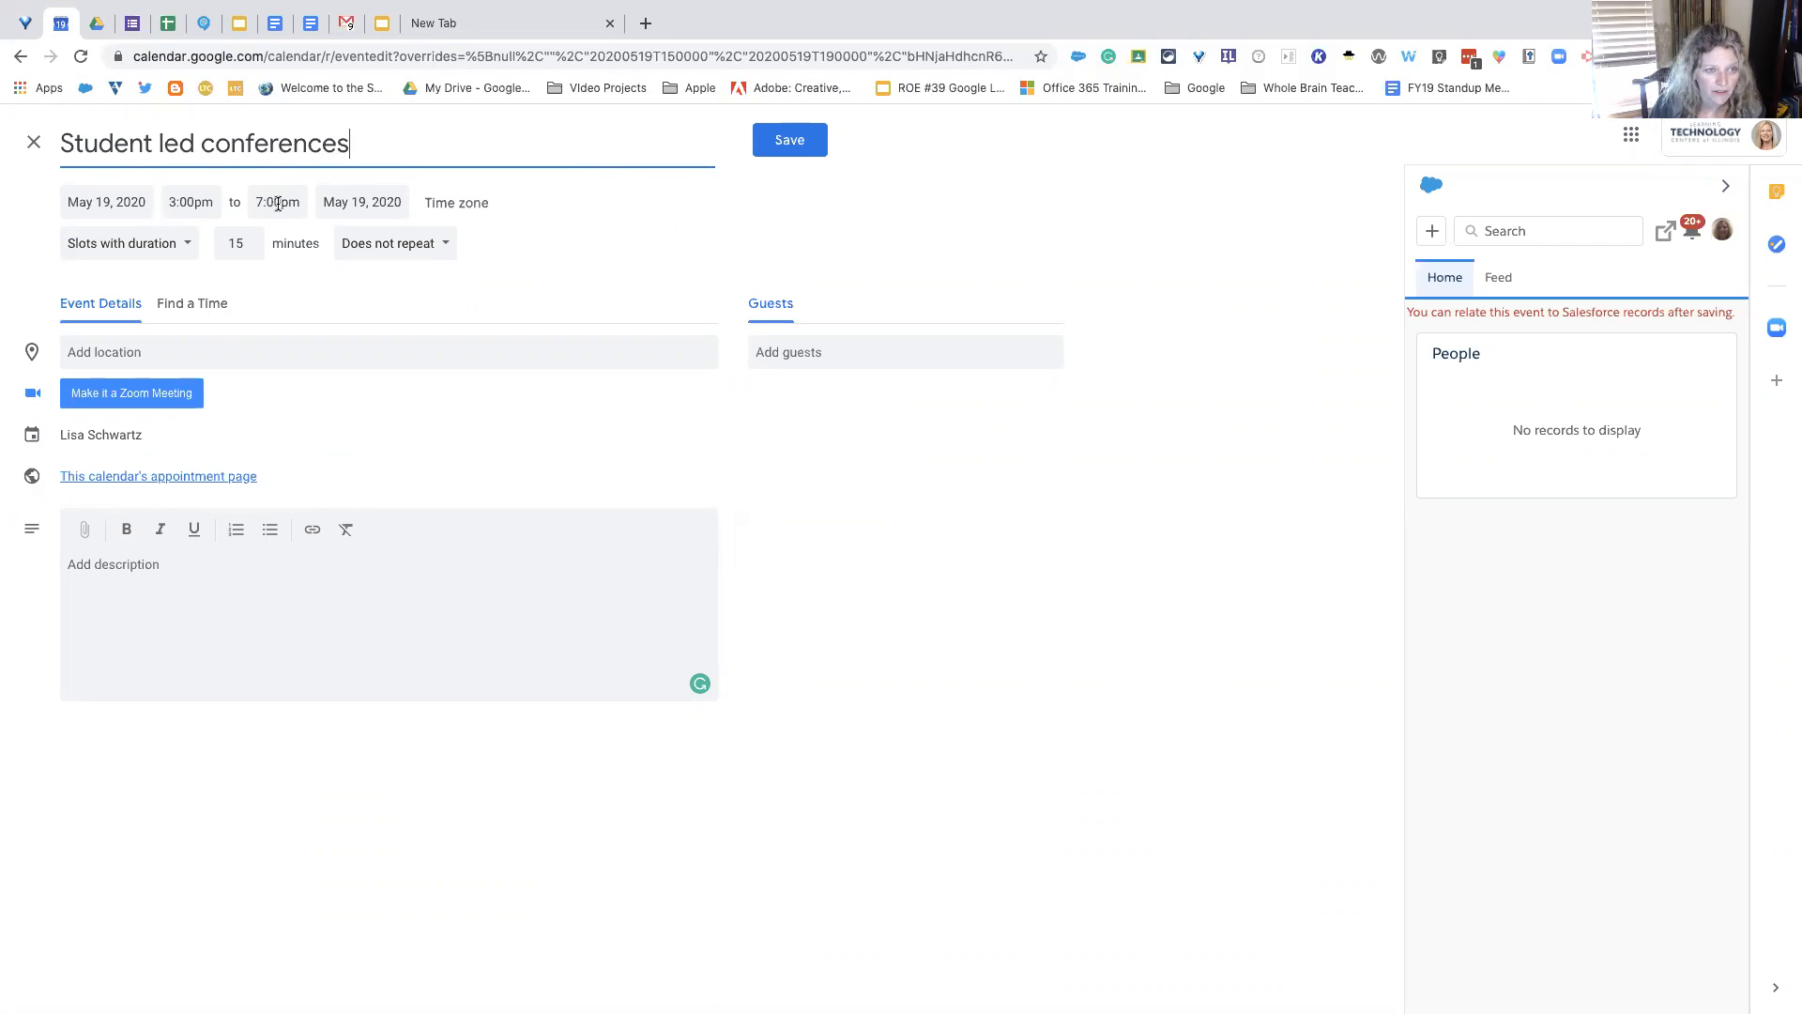
click(796, 147)
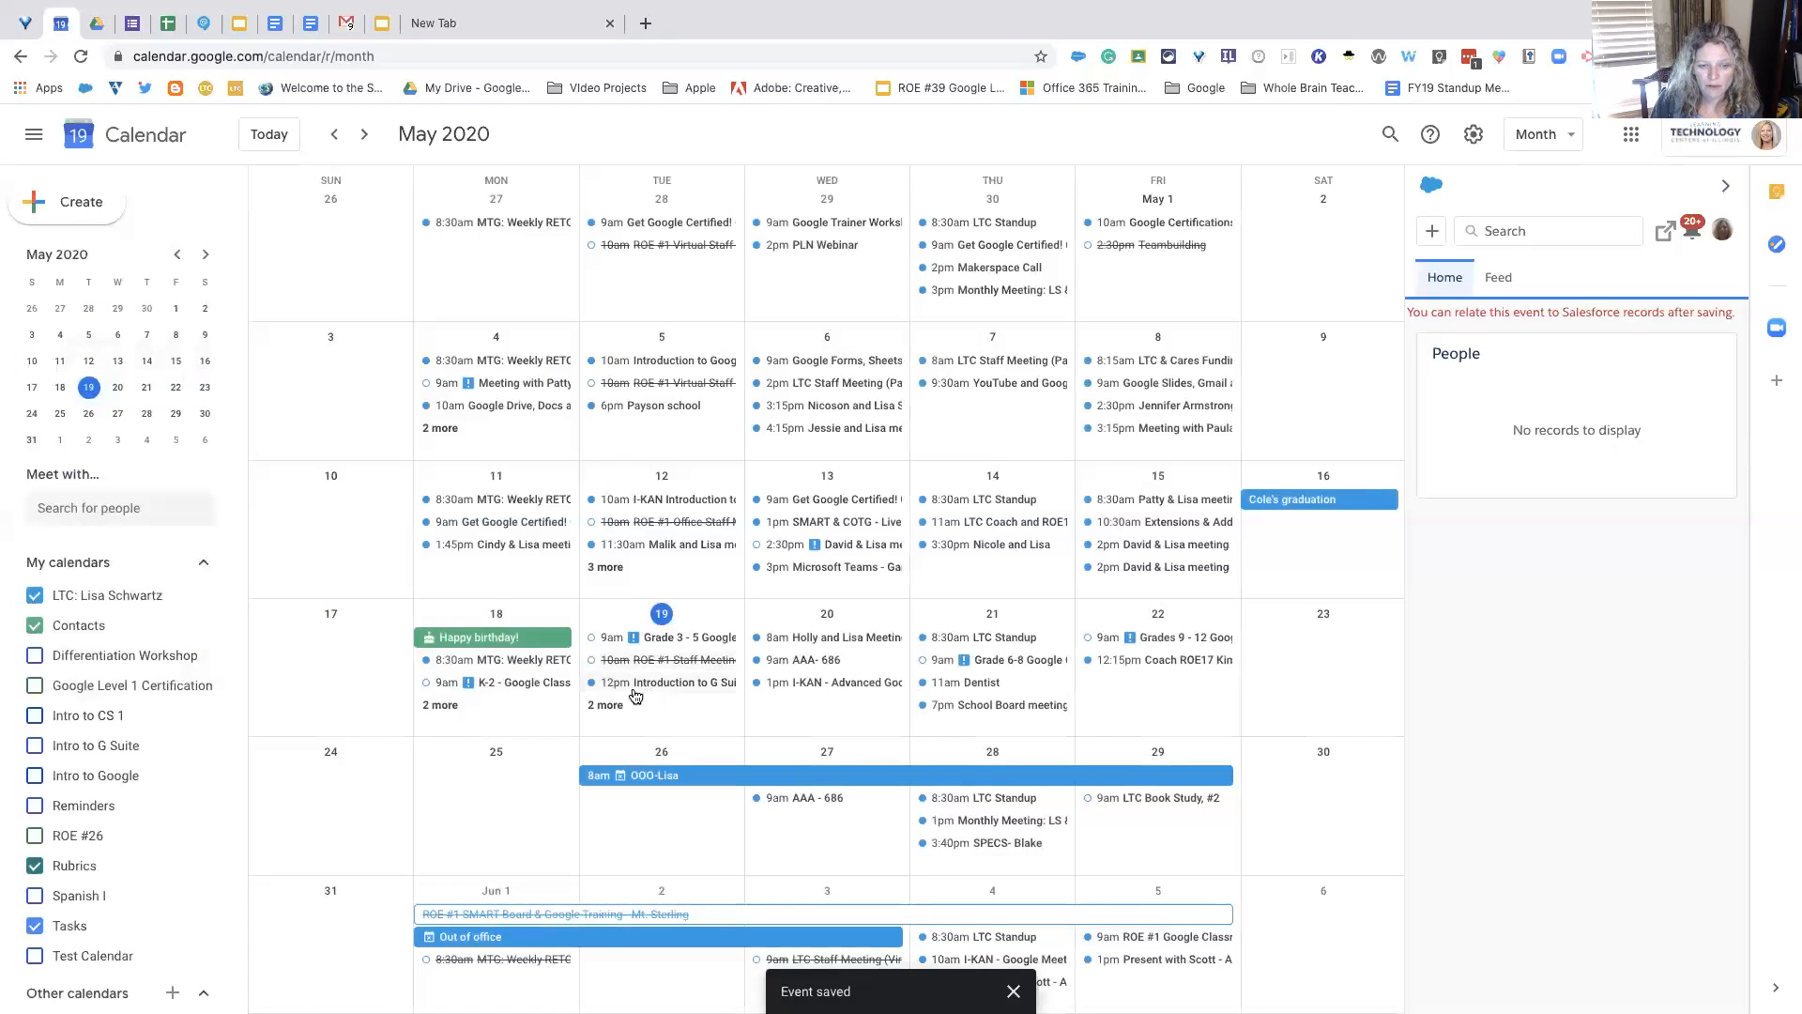
Step: Find the Student led conferences event among all of May 19's entries and open its appointment page
right_click(622, 705)
right_click(601, 705)
key(Escape)
click(604, 706)
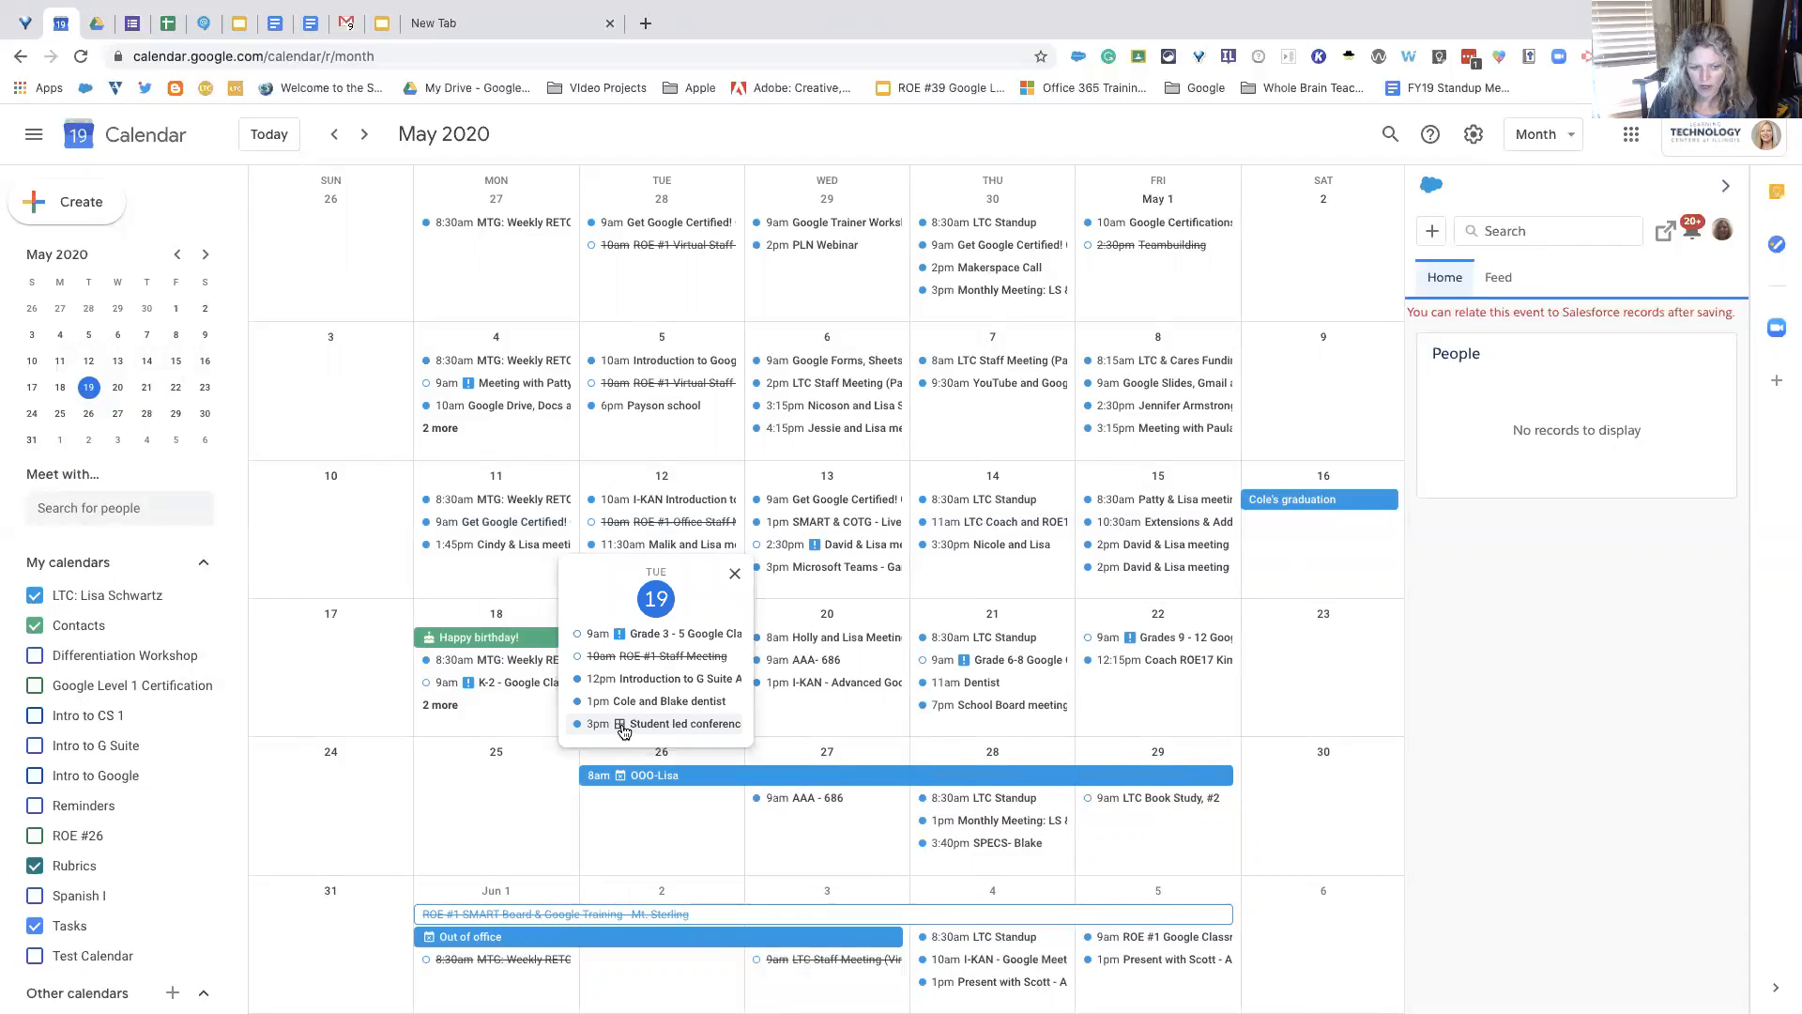
click(623, 730)
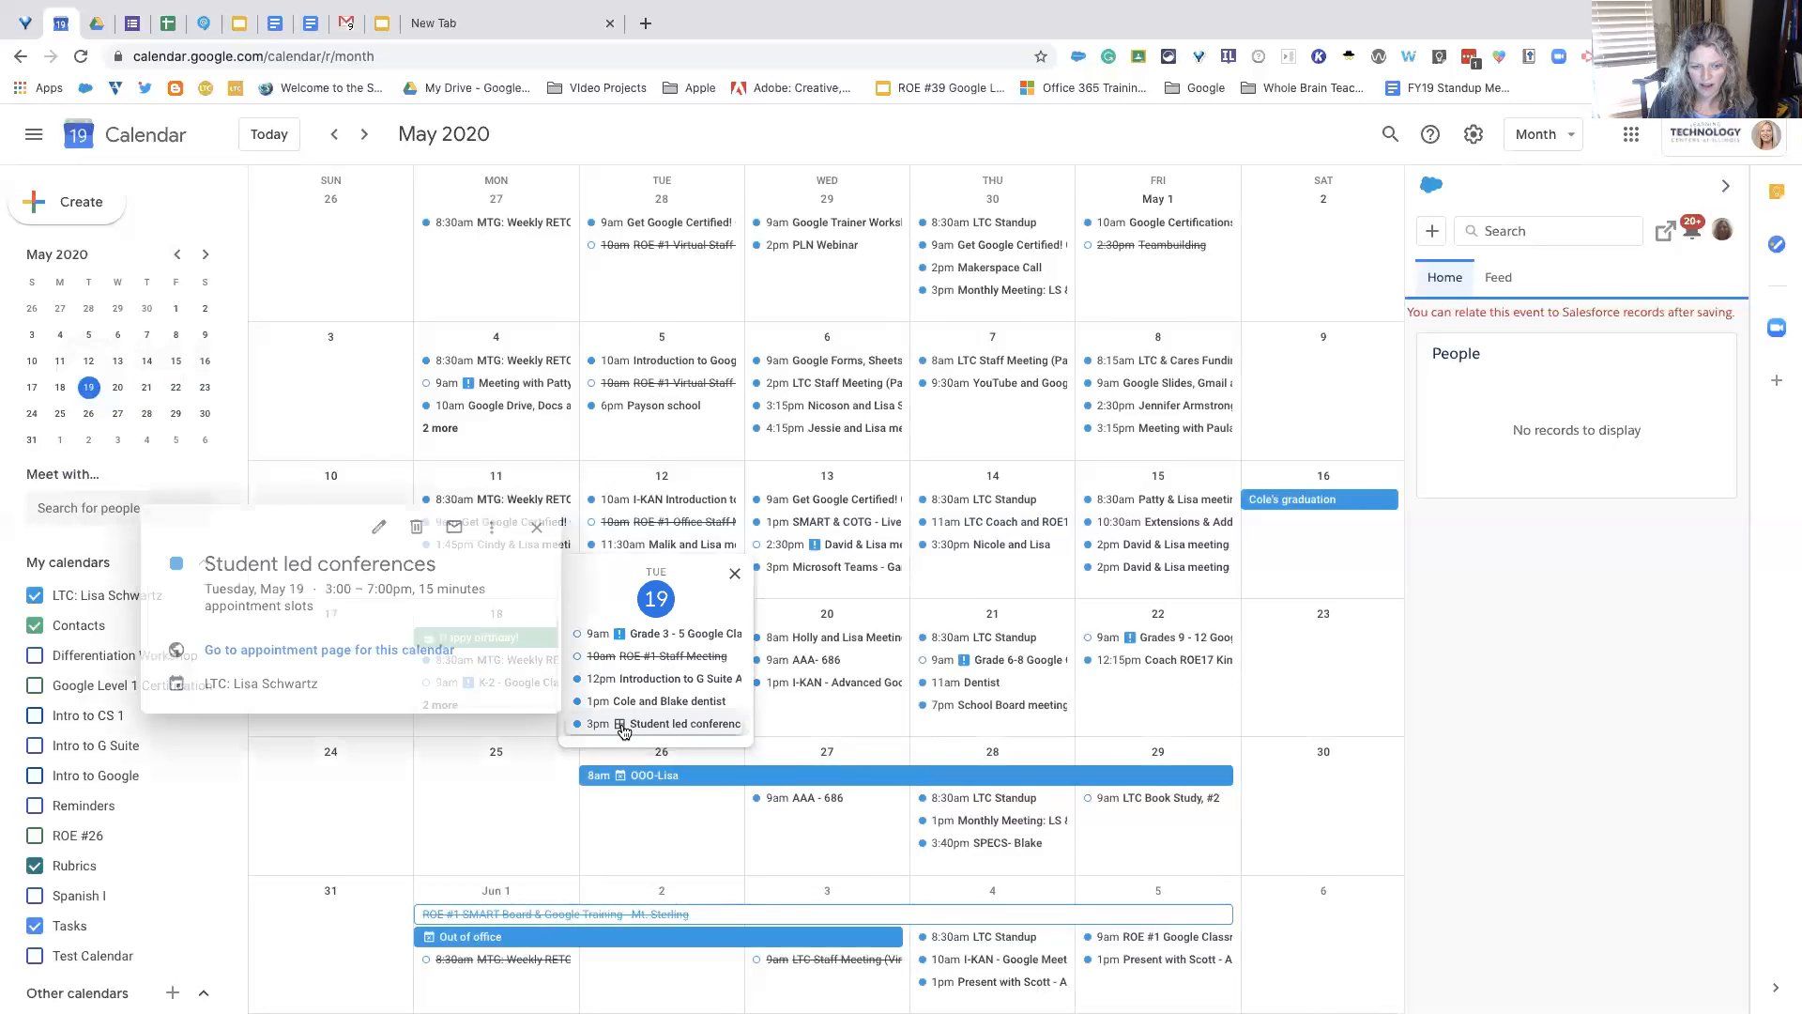
click(399, 650)
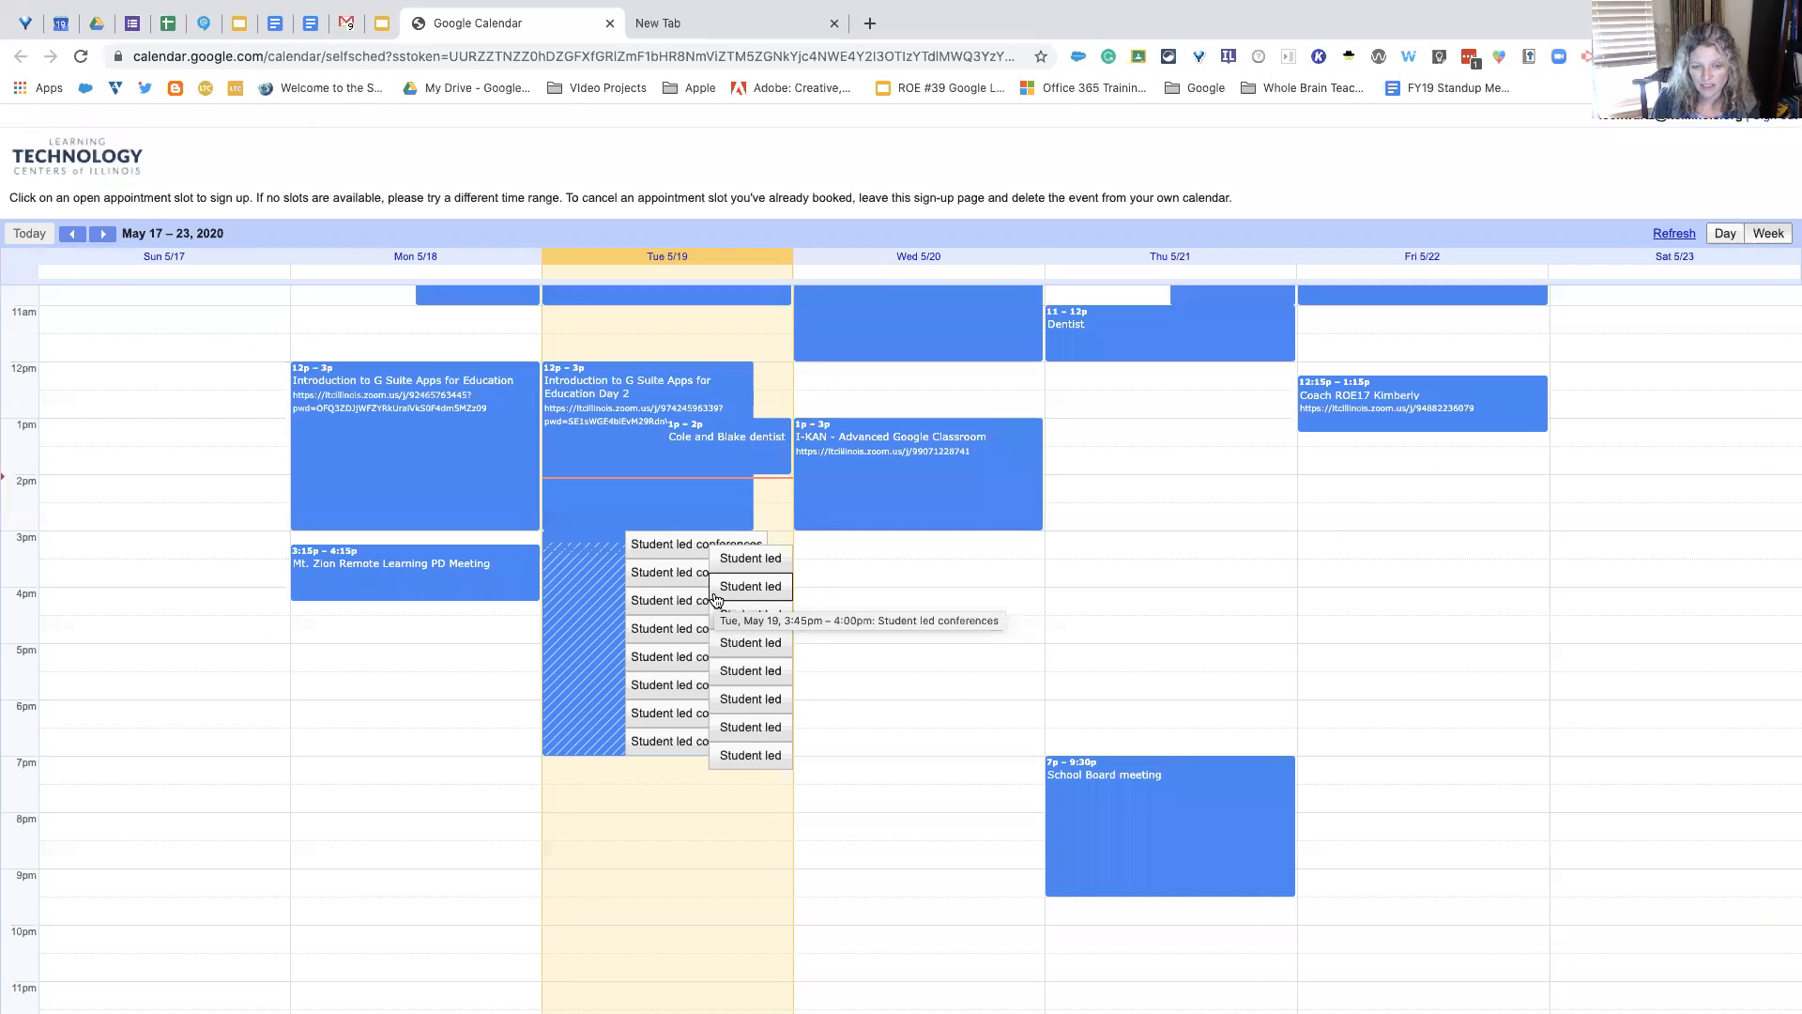
Step: Examine the booking form for the 3:00pm to 3:15pm conference slot, then cancel it and close the appointment page
click(686, 547)
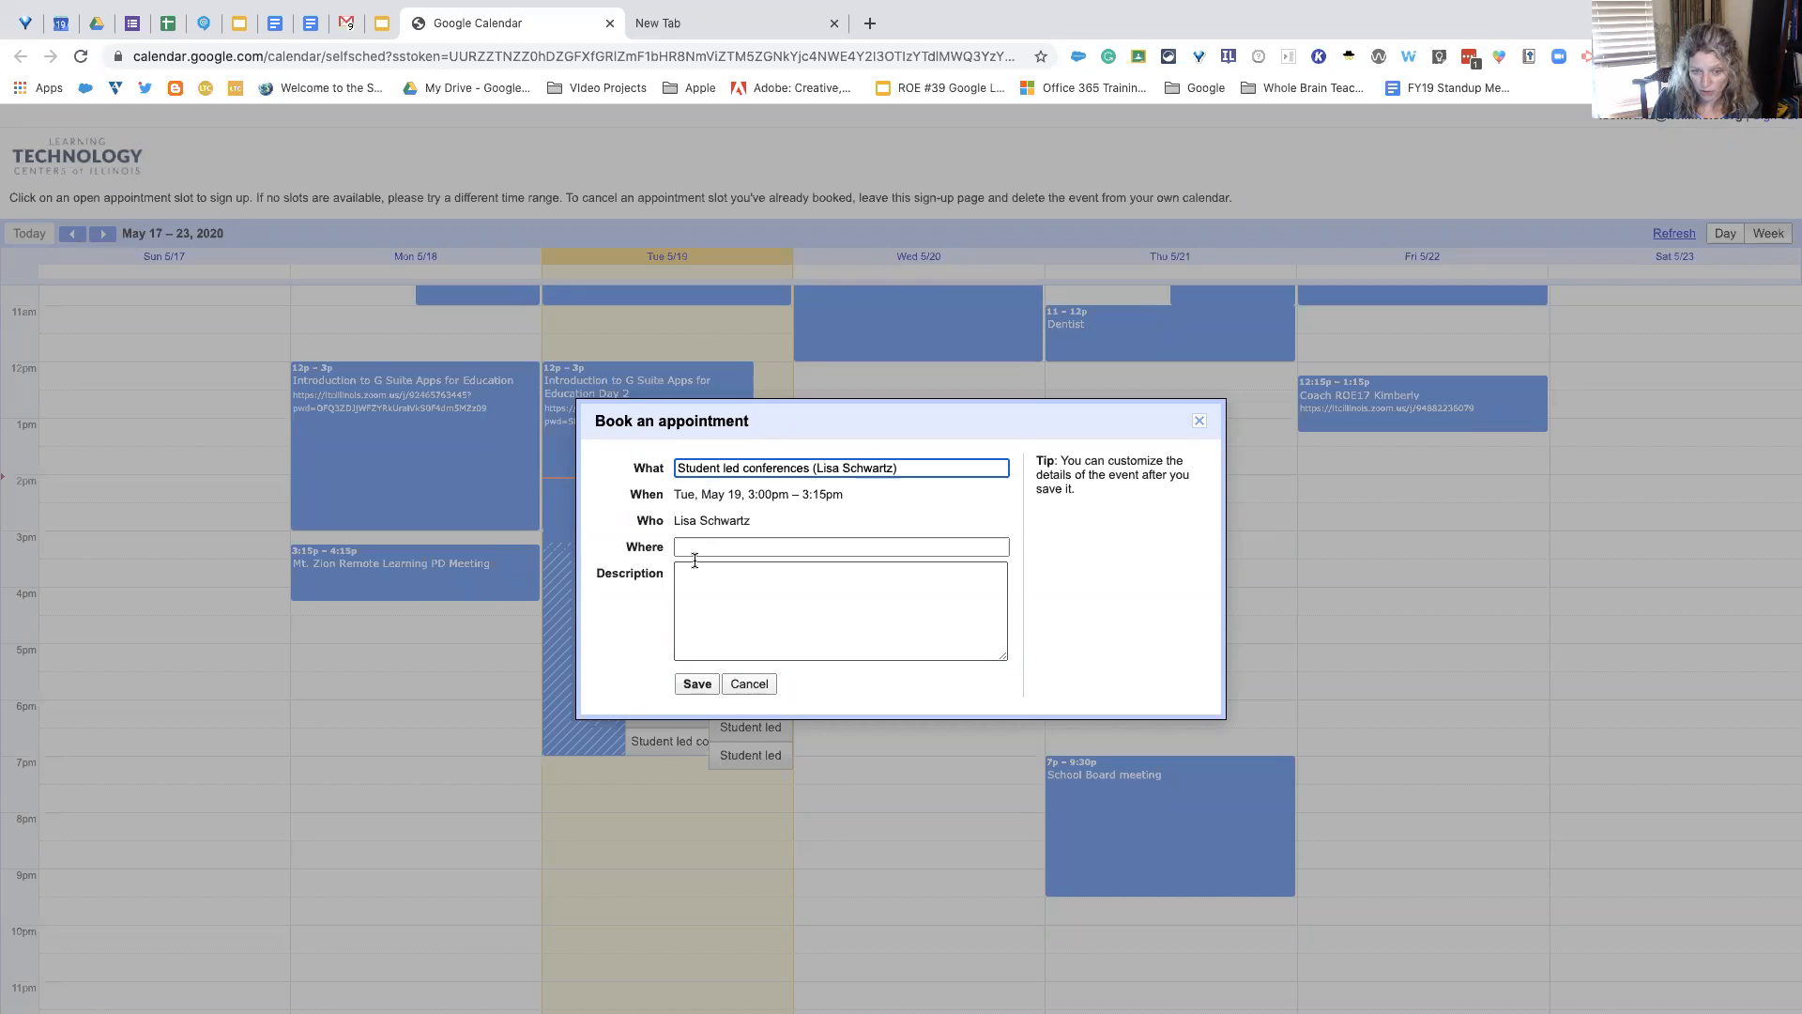
click(750, 685)
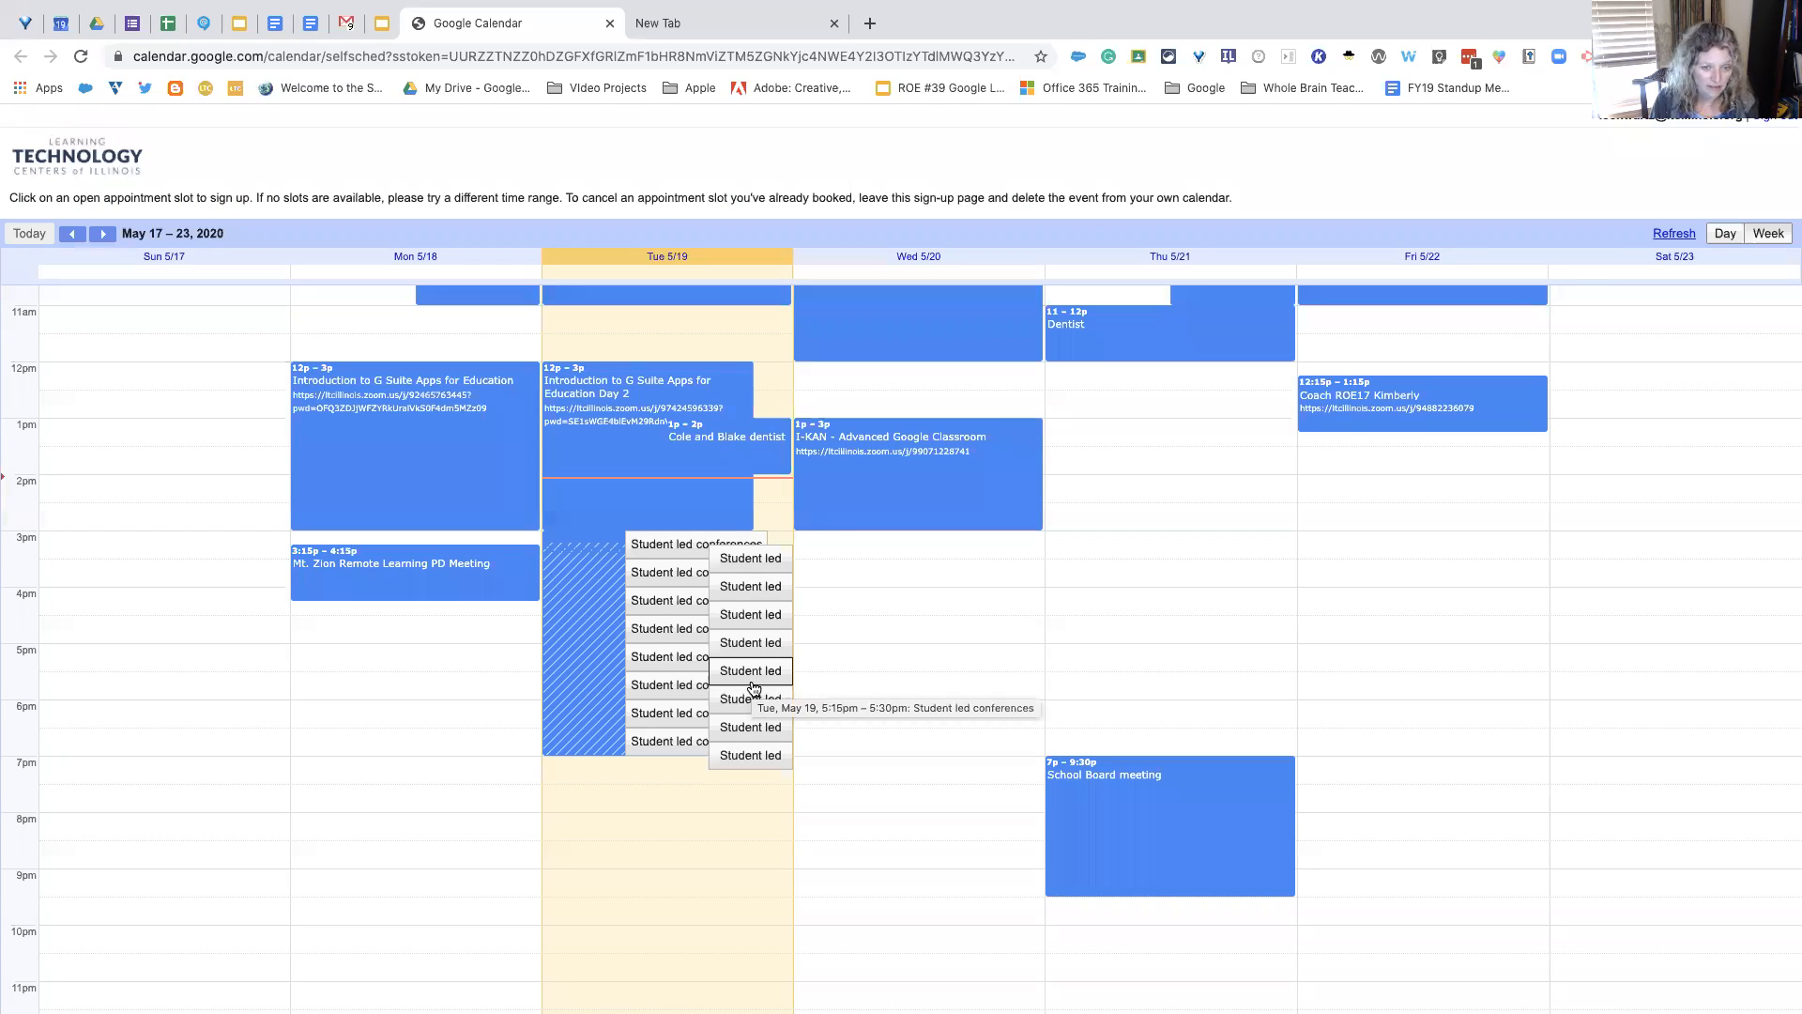
click(608, 24)
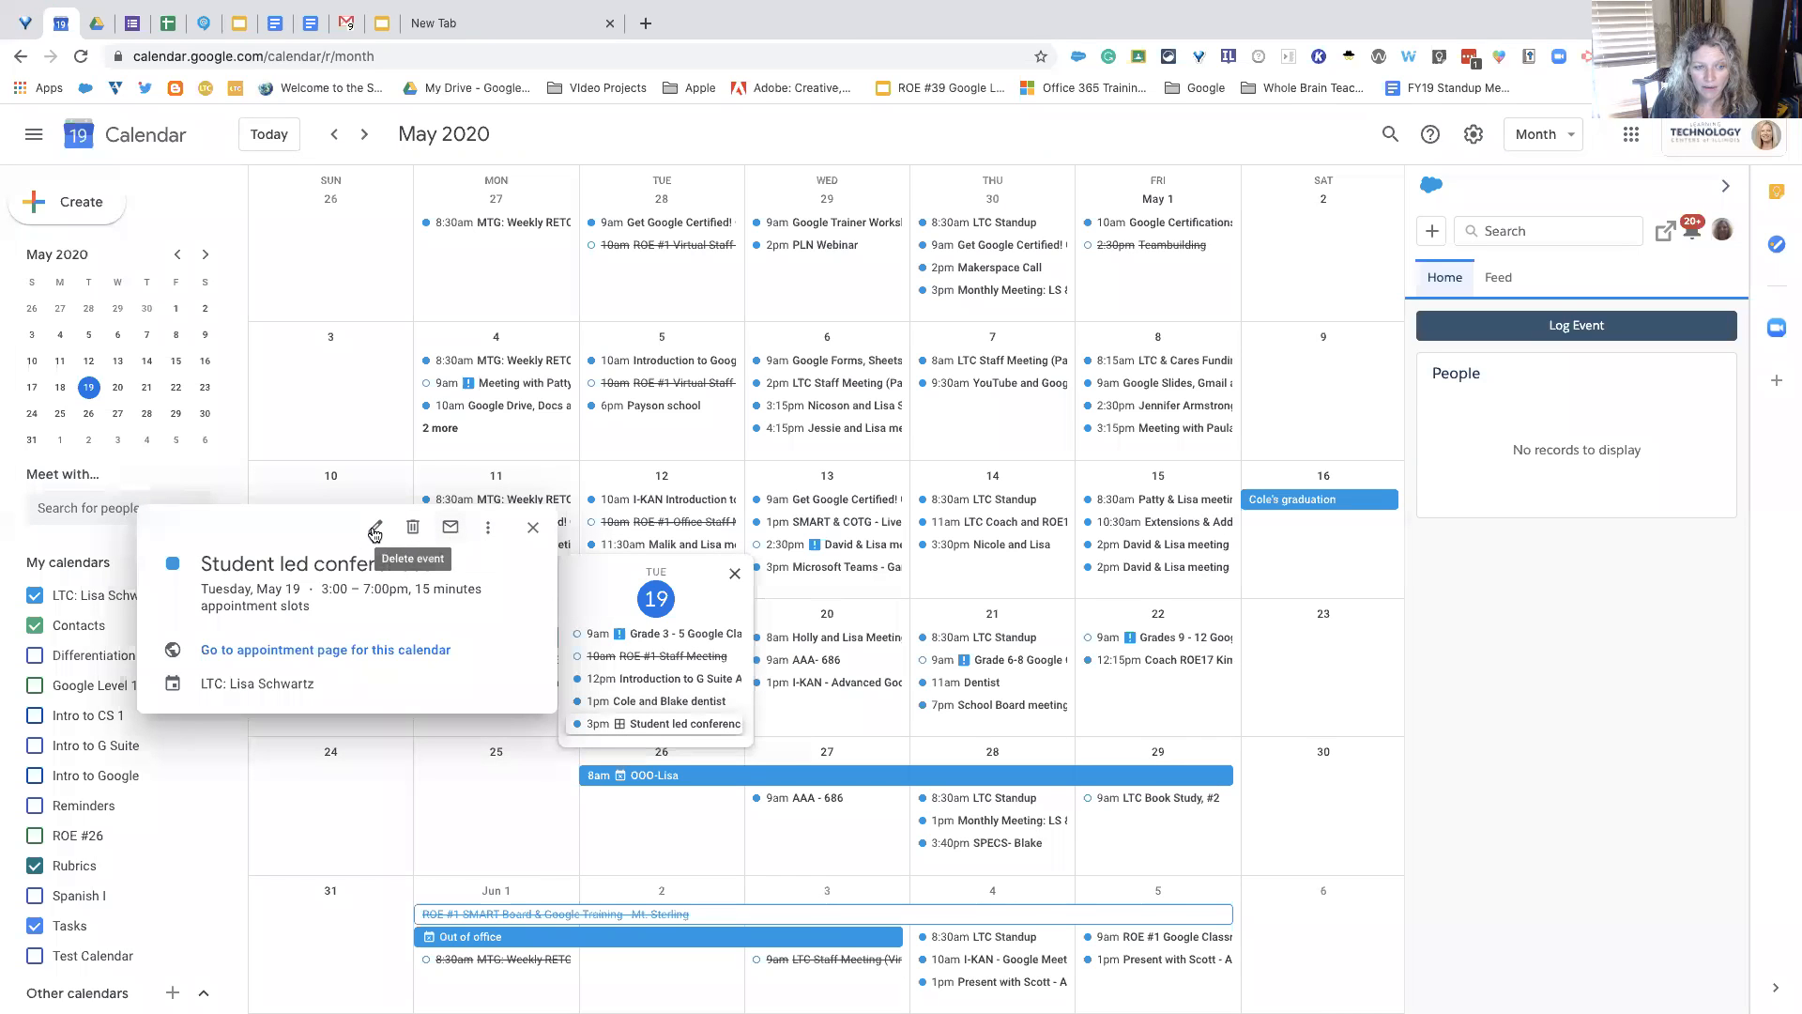
Step: Check the additional options of the Student led conferences event, then delete the event from May 19
click(488, 531)
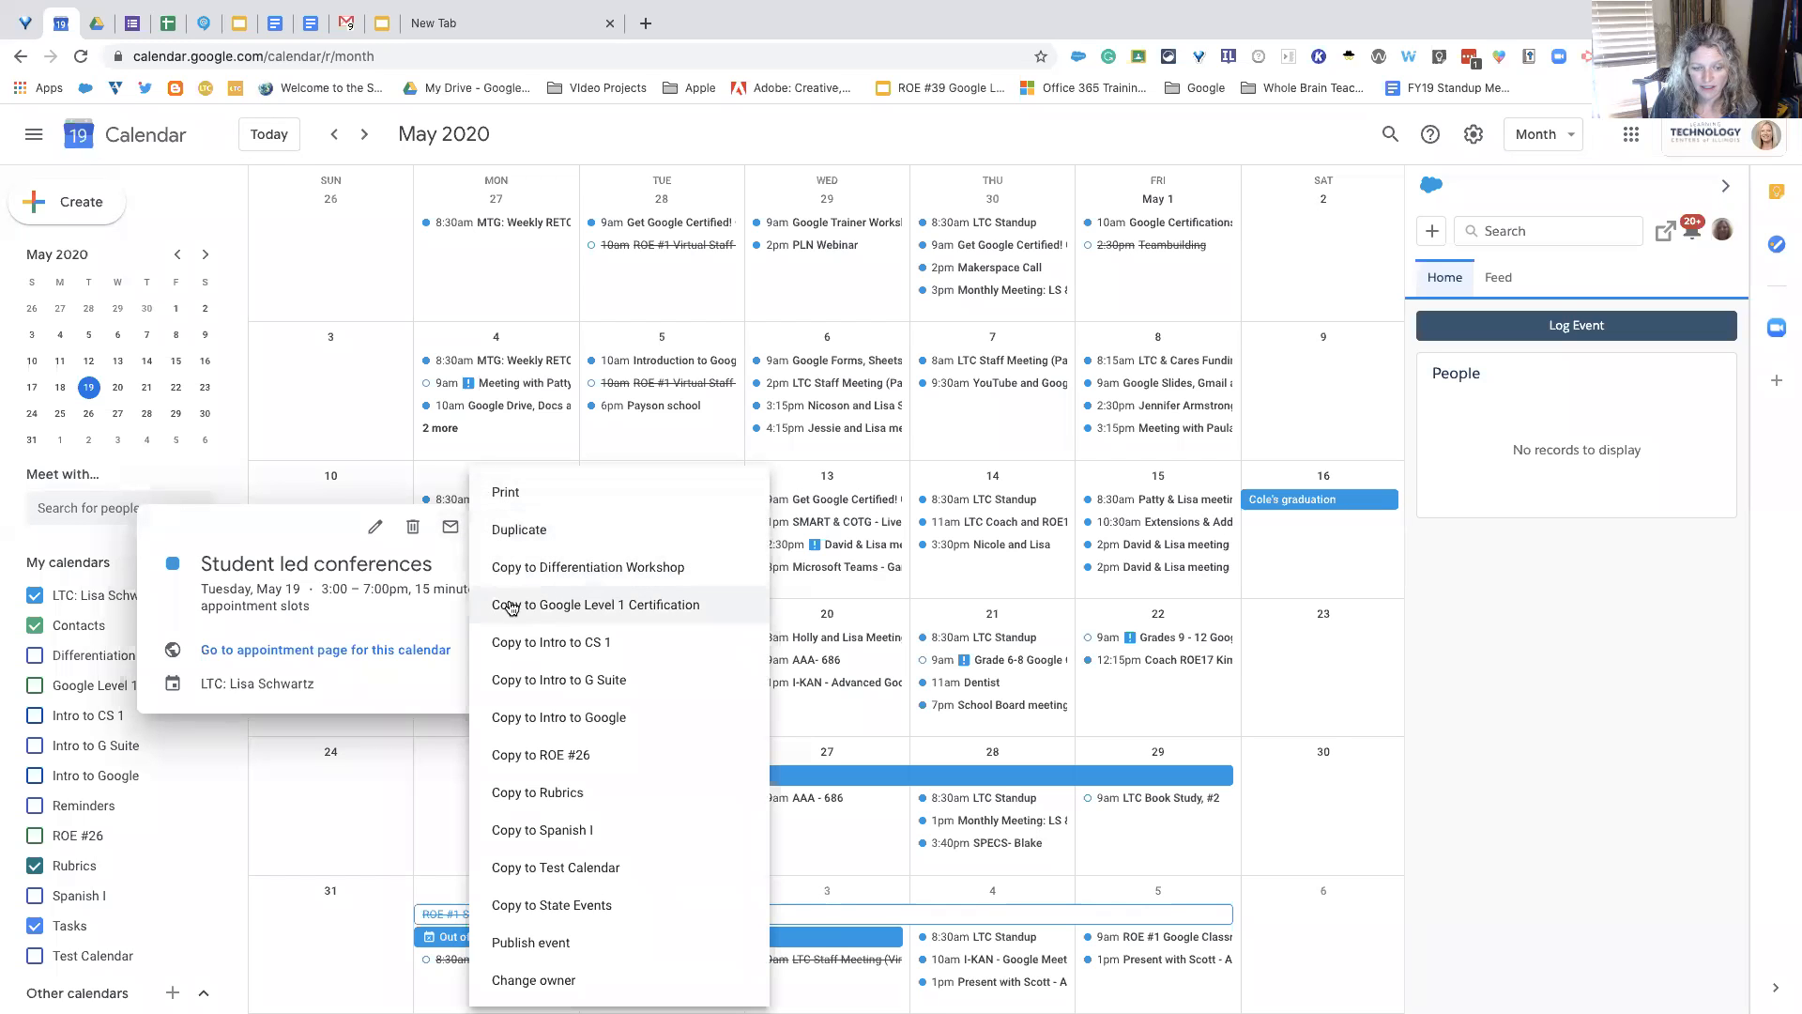
click(449, 558)
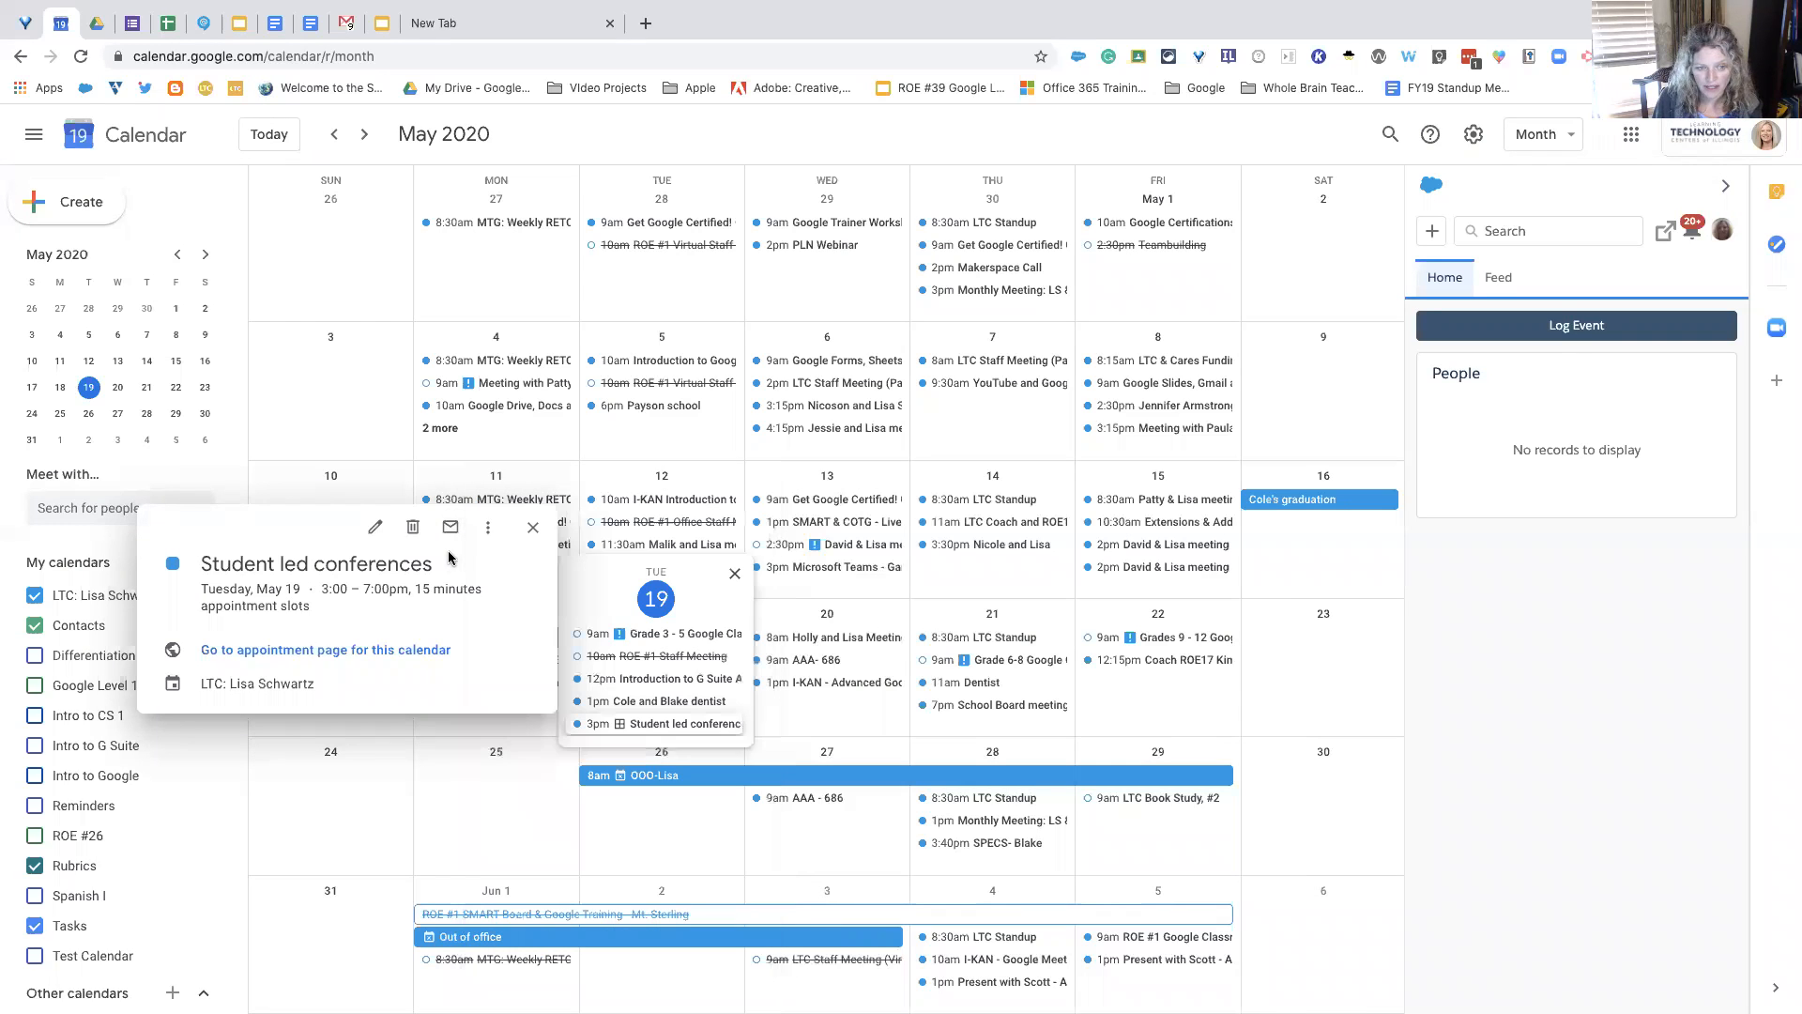
click(533, 528)
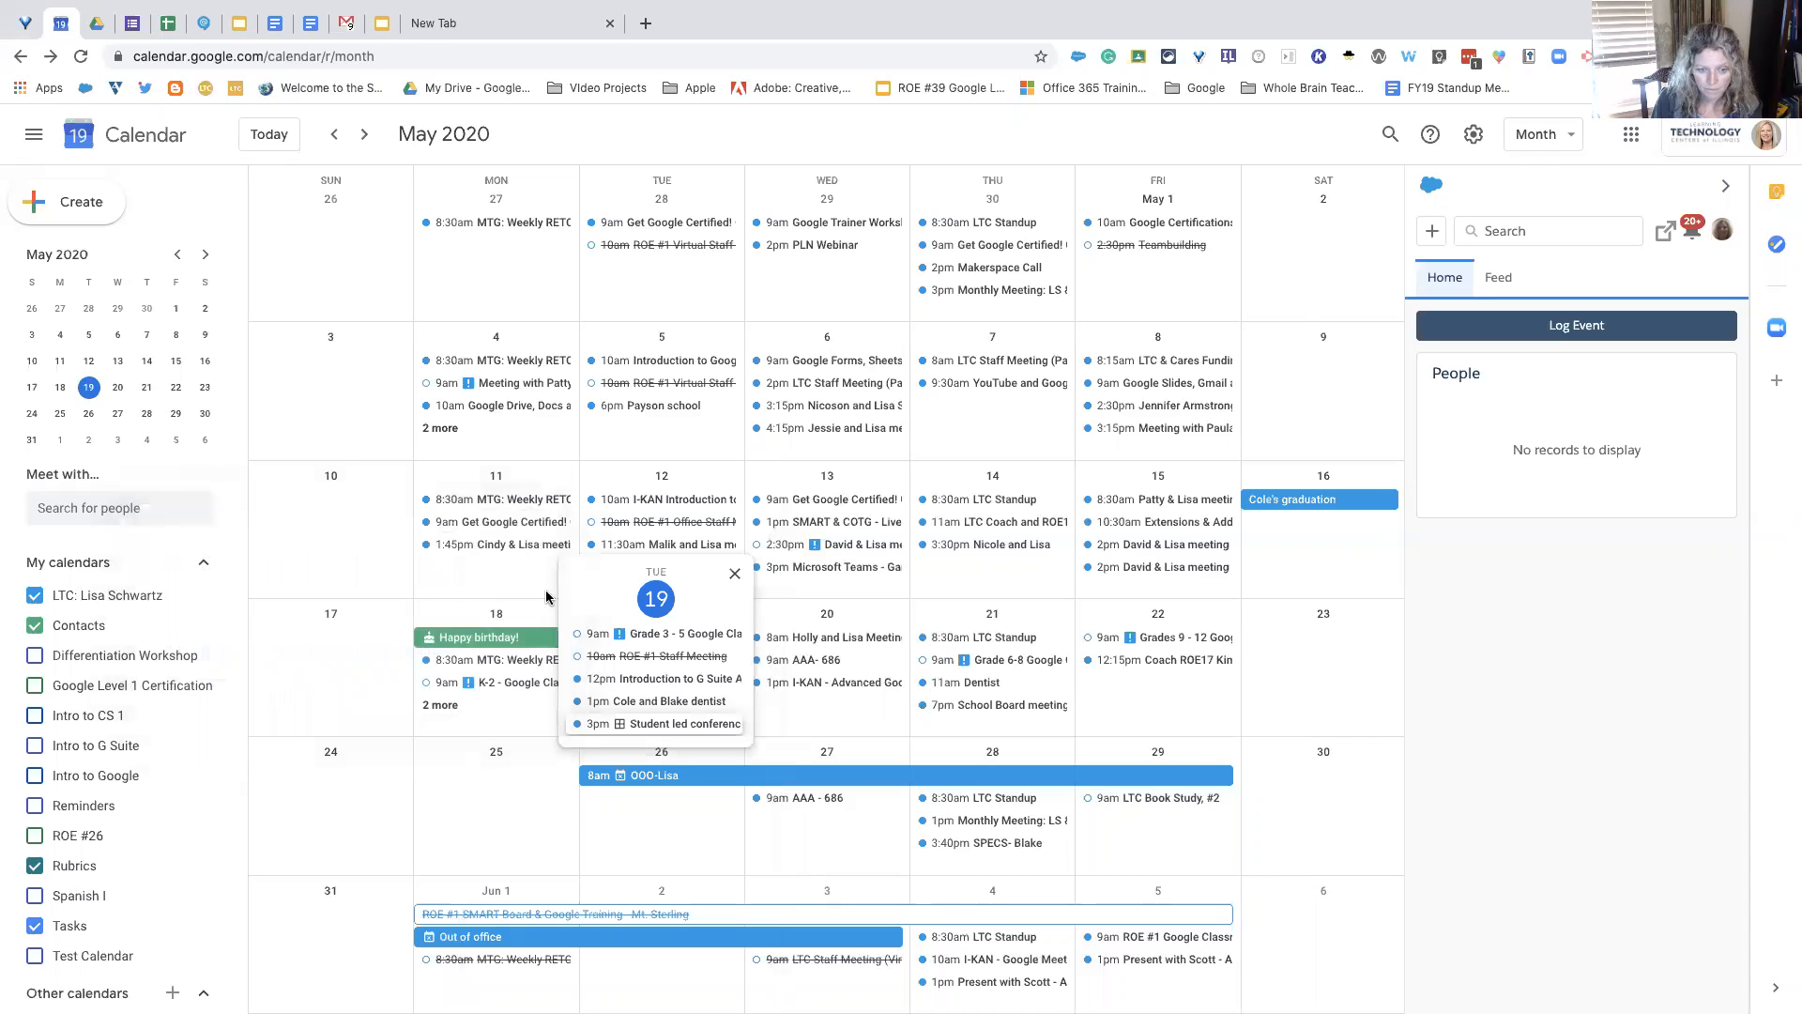
click(643, 726)
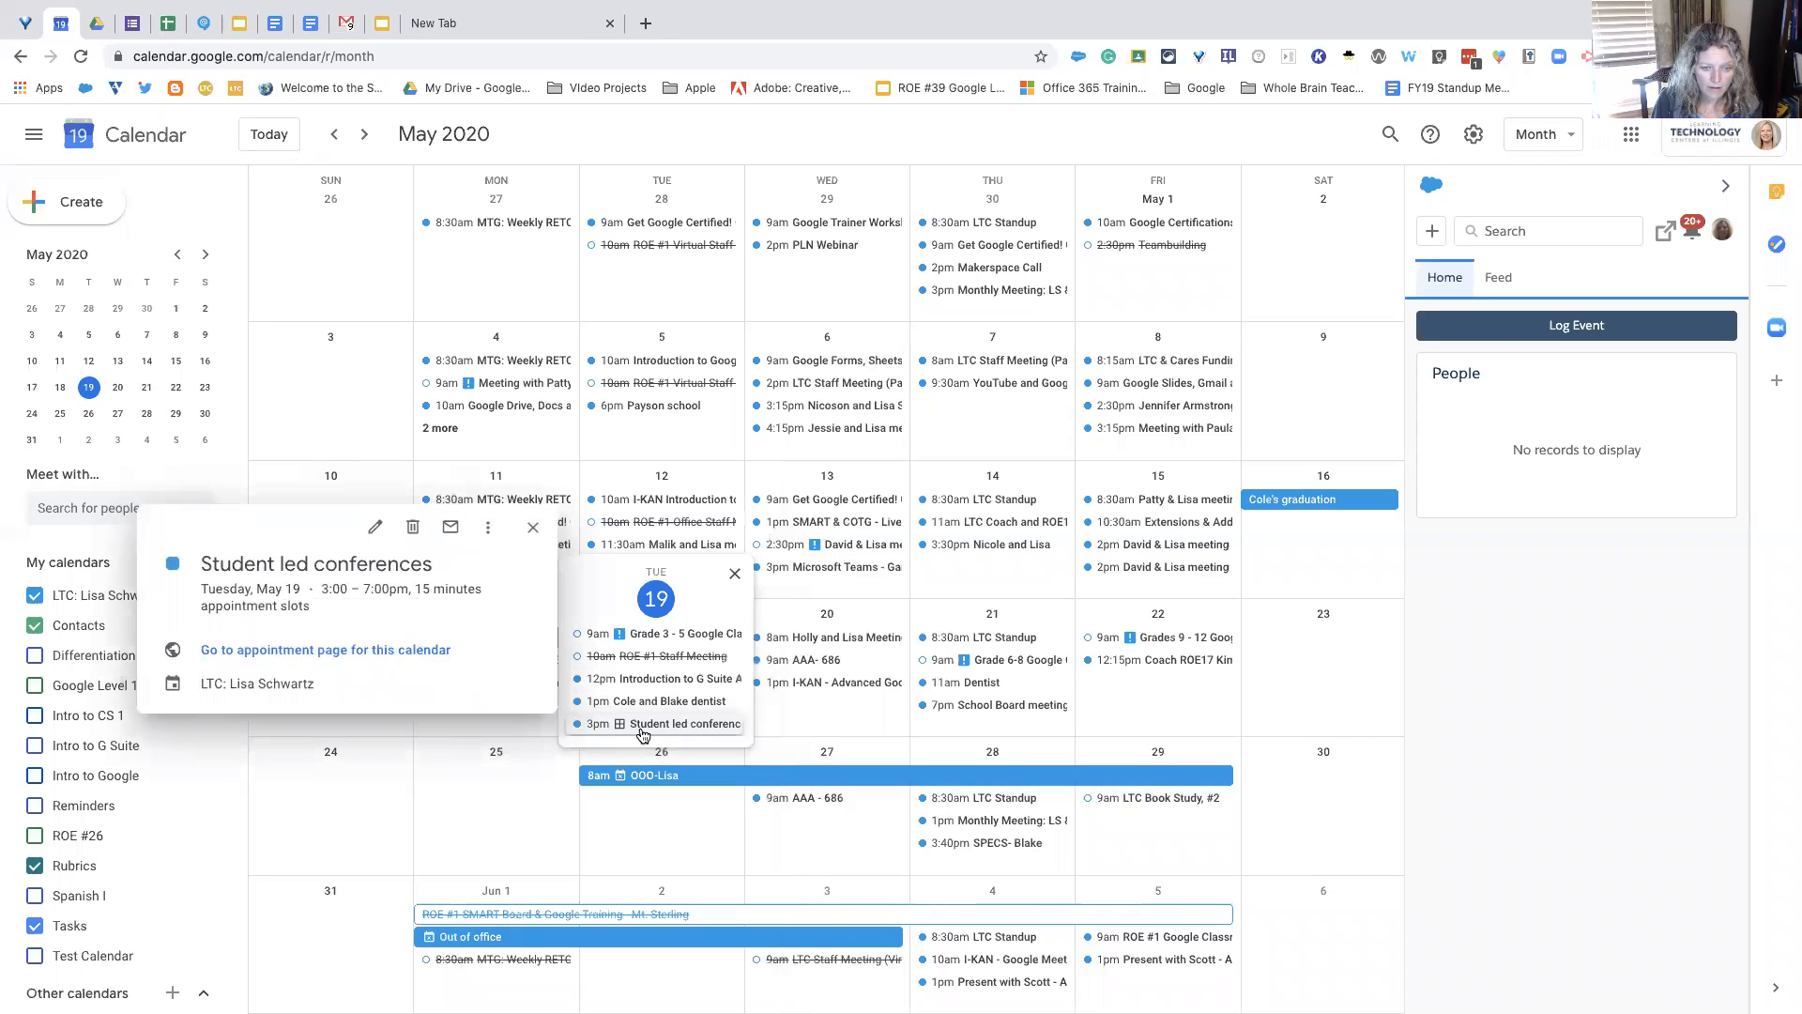
click(412, 528)
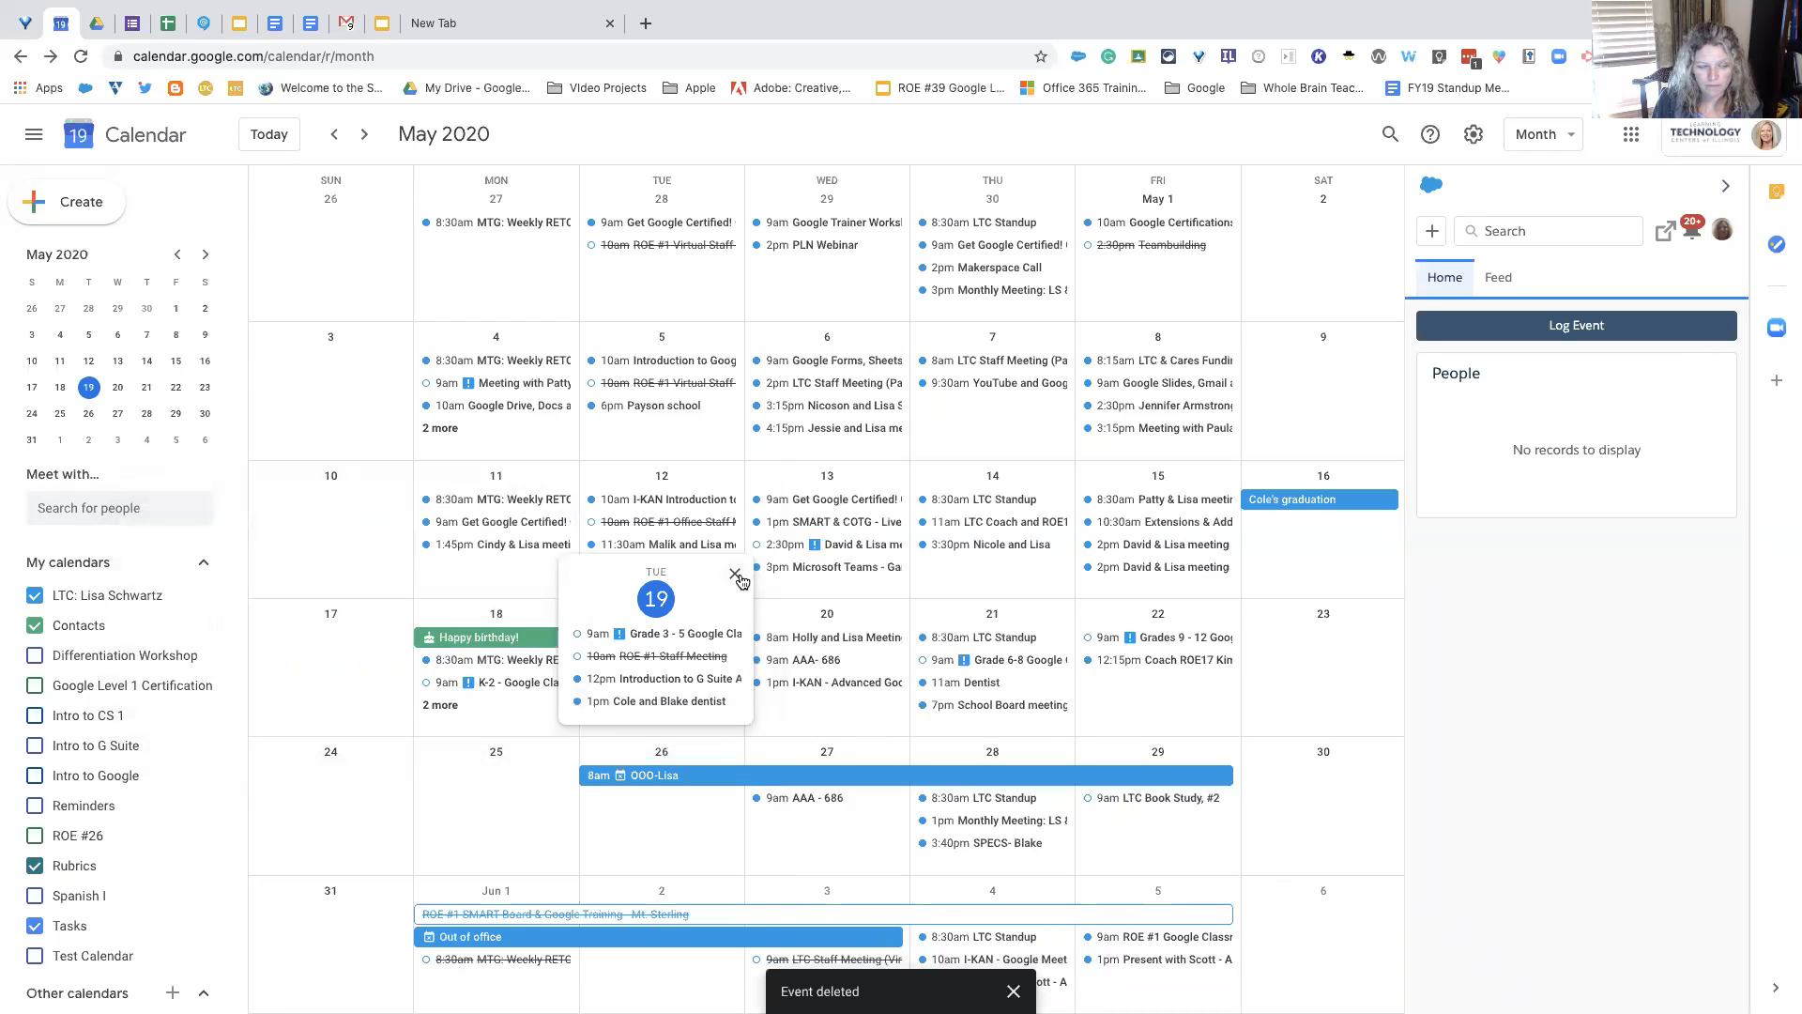
Step: Examine the full details and conferencing choices of a new May 19 event, then discard it without saving
click(75, 209)
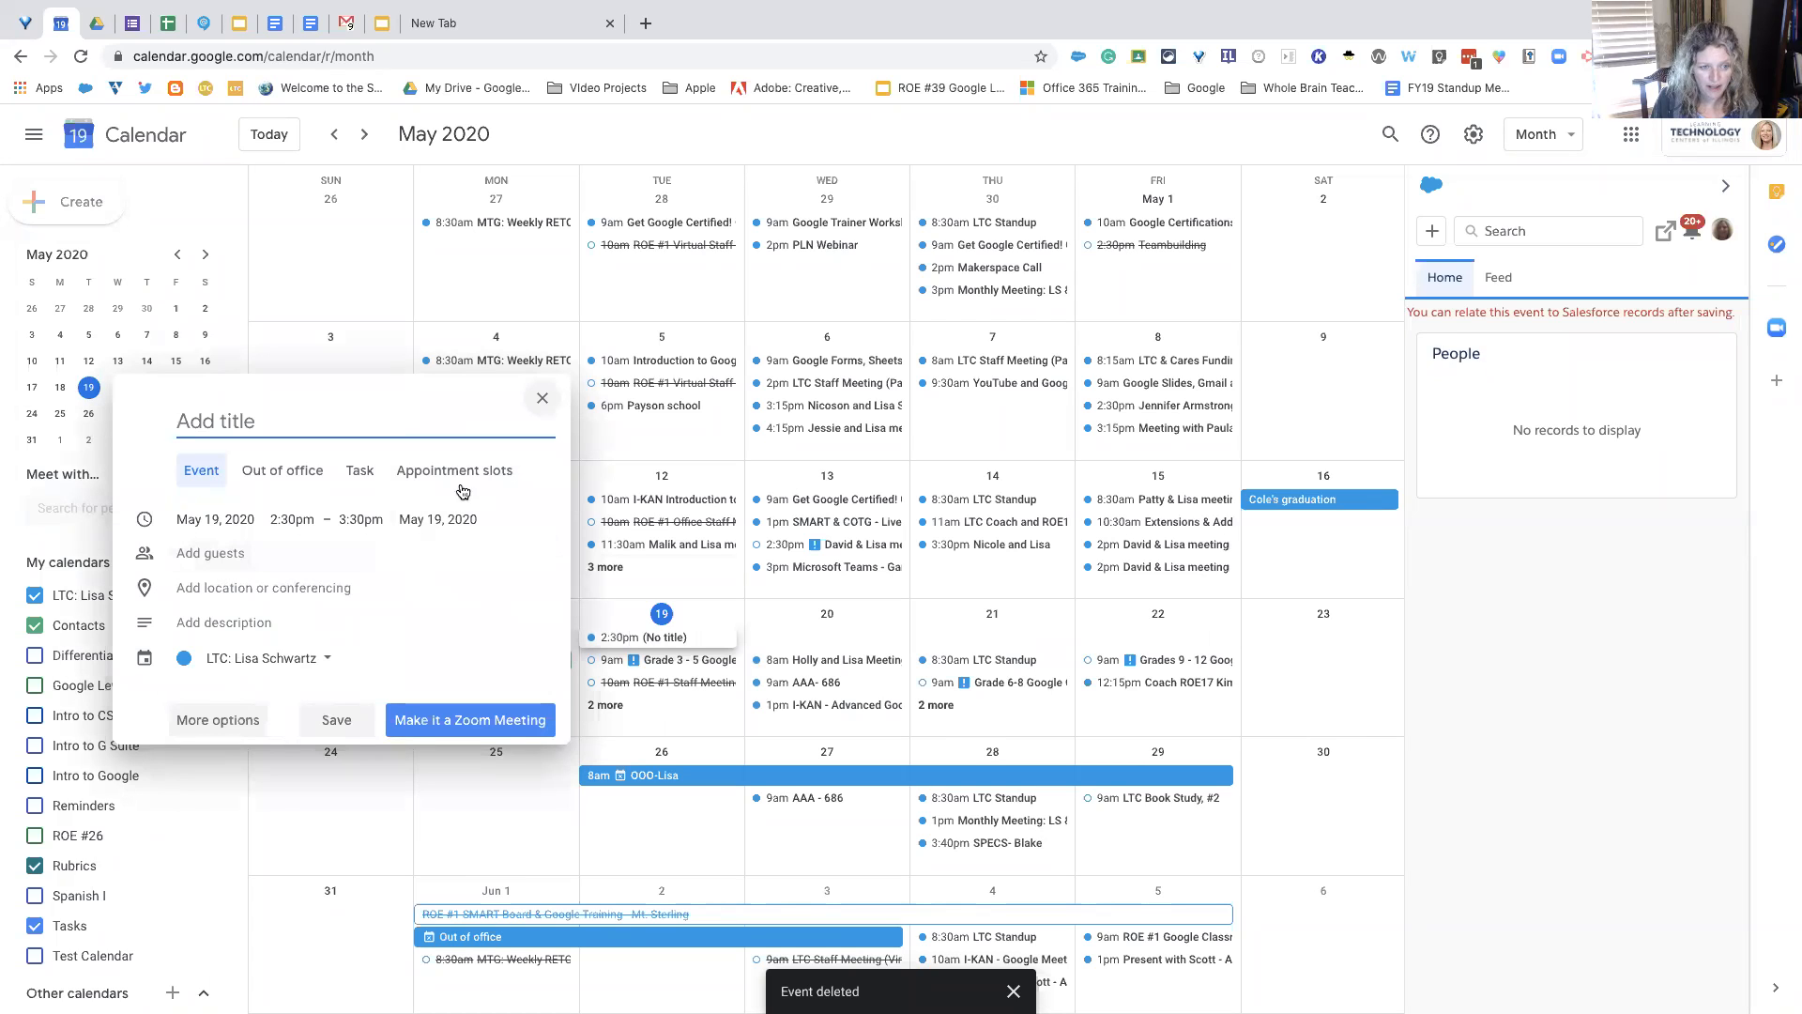
click(200, 480)
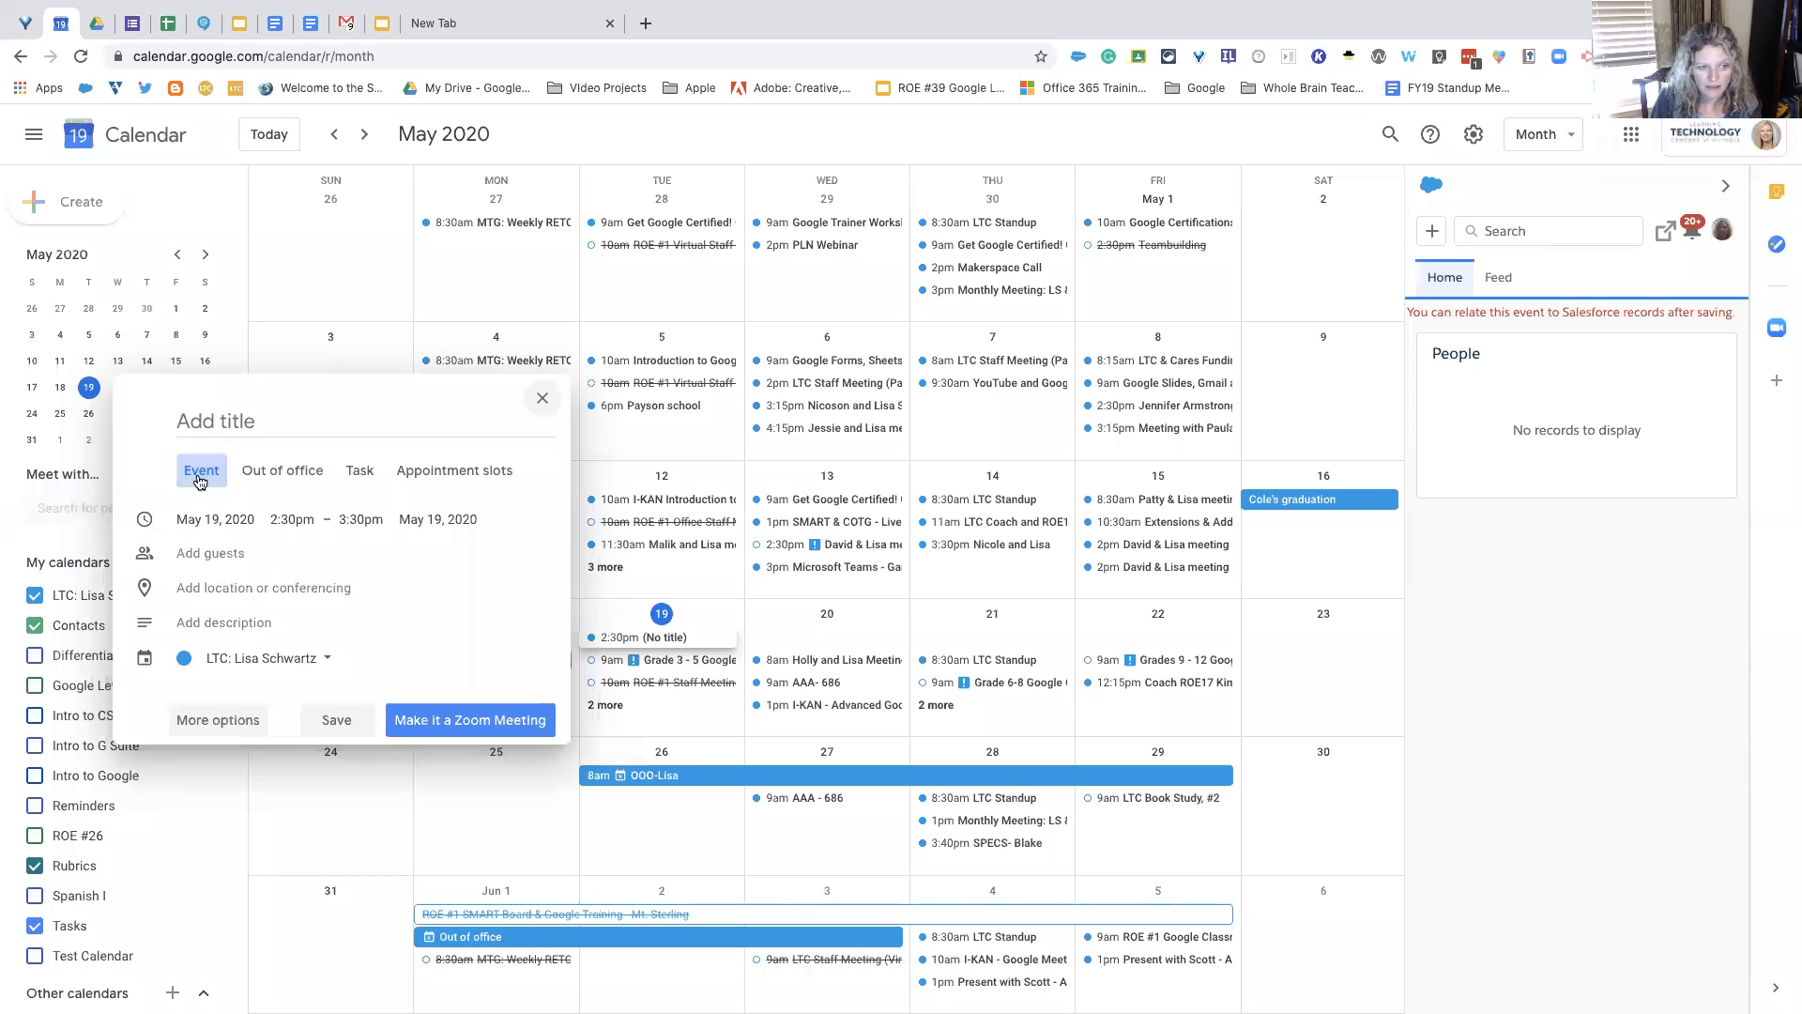
click(225, 725)
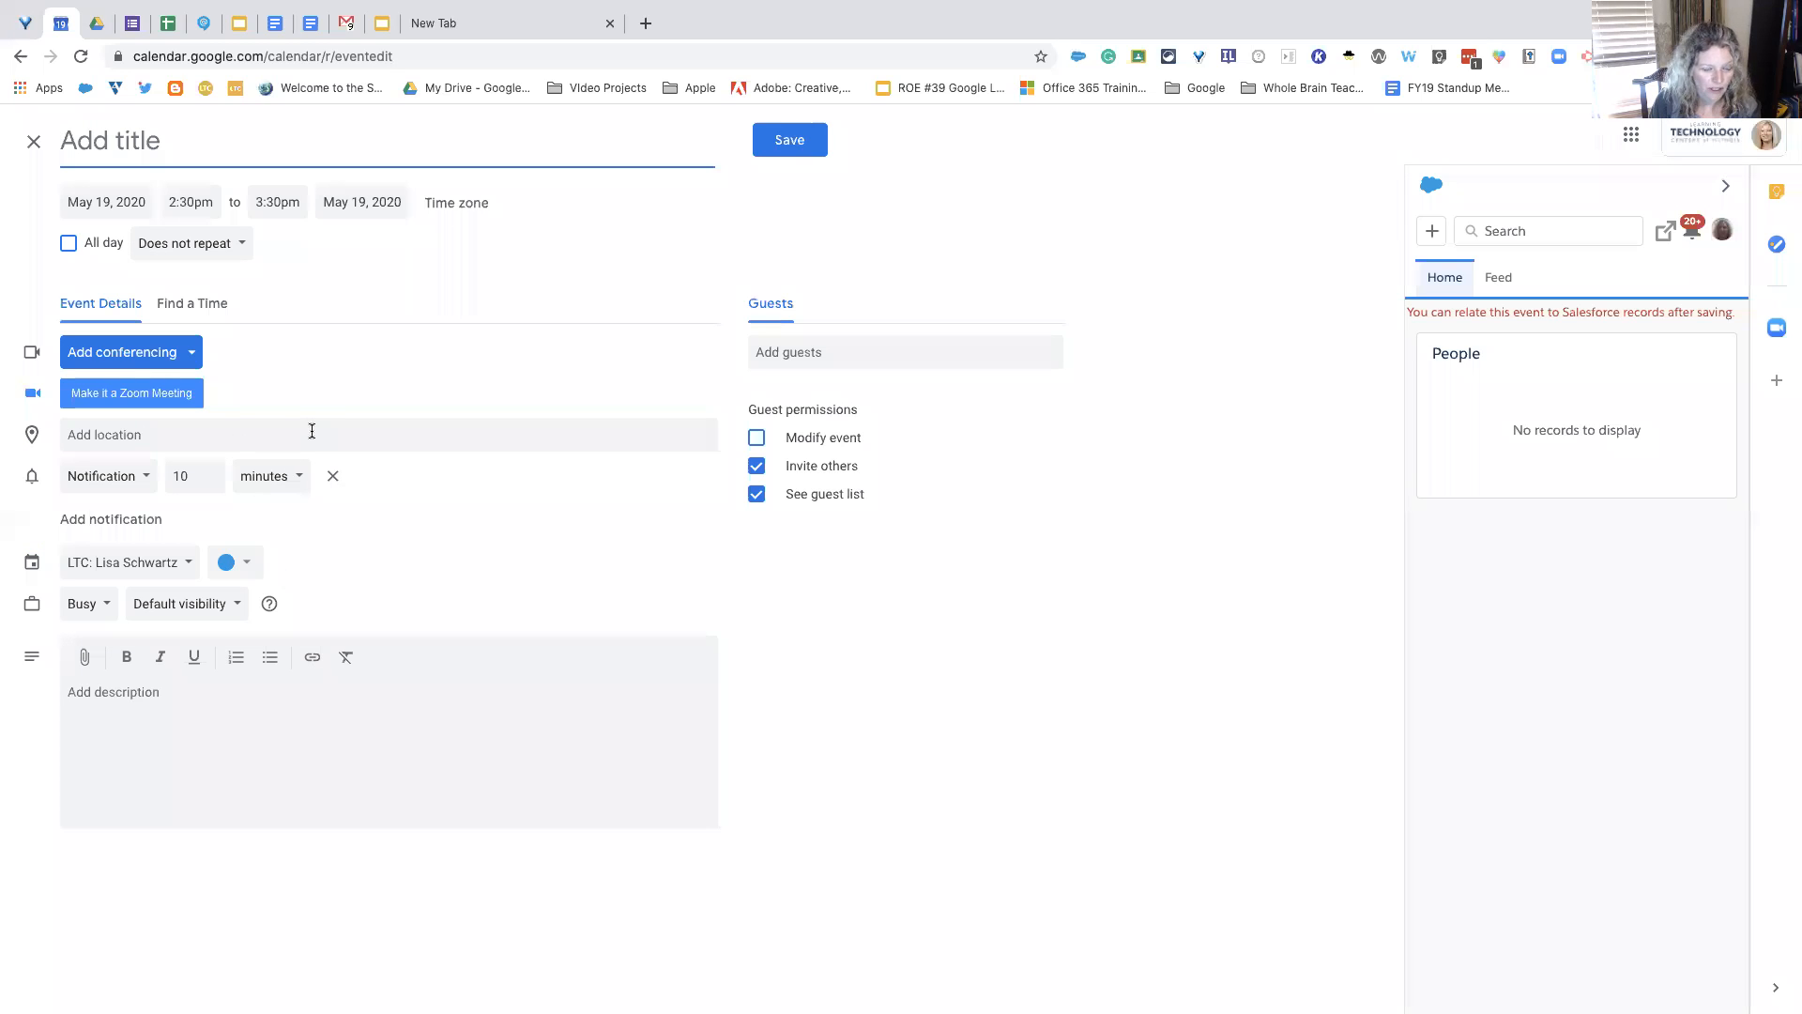
click(192, 355)
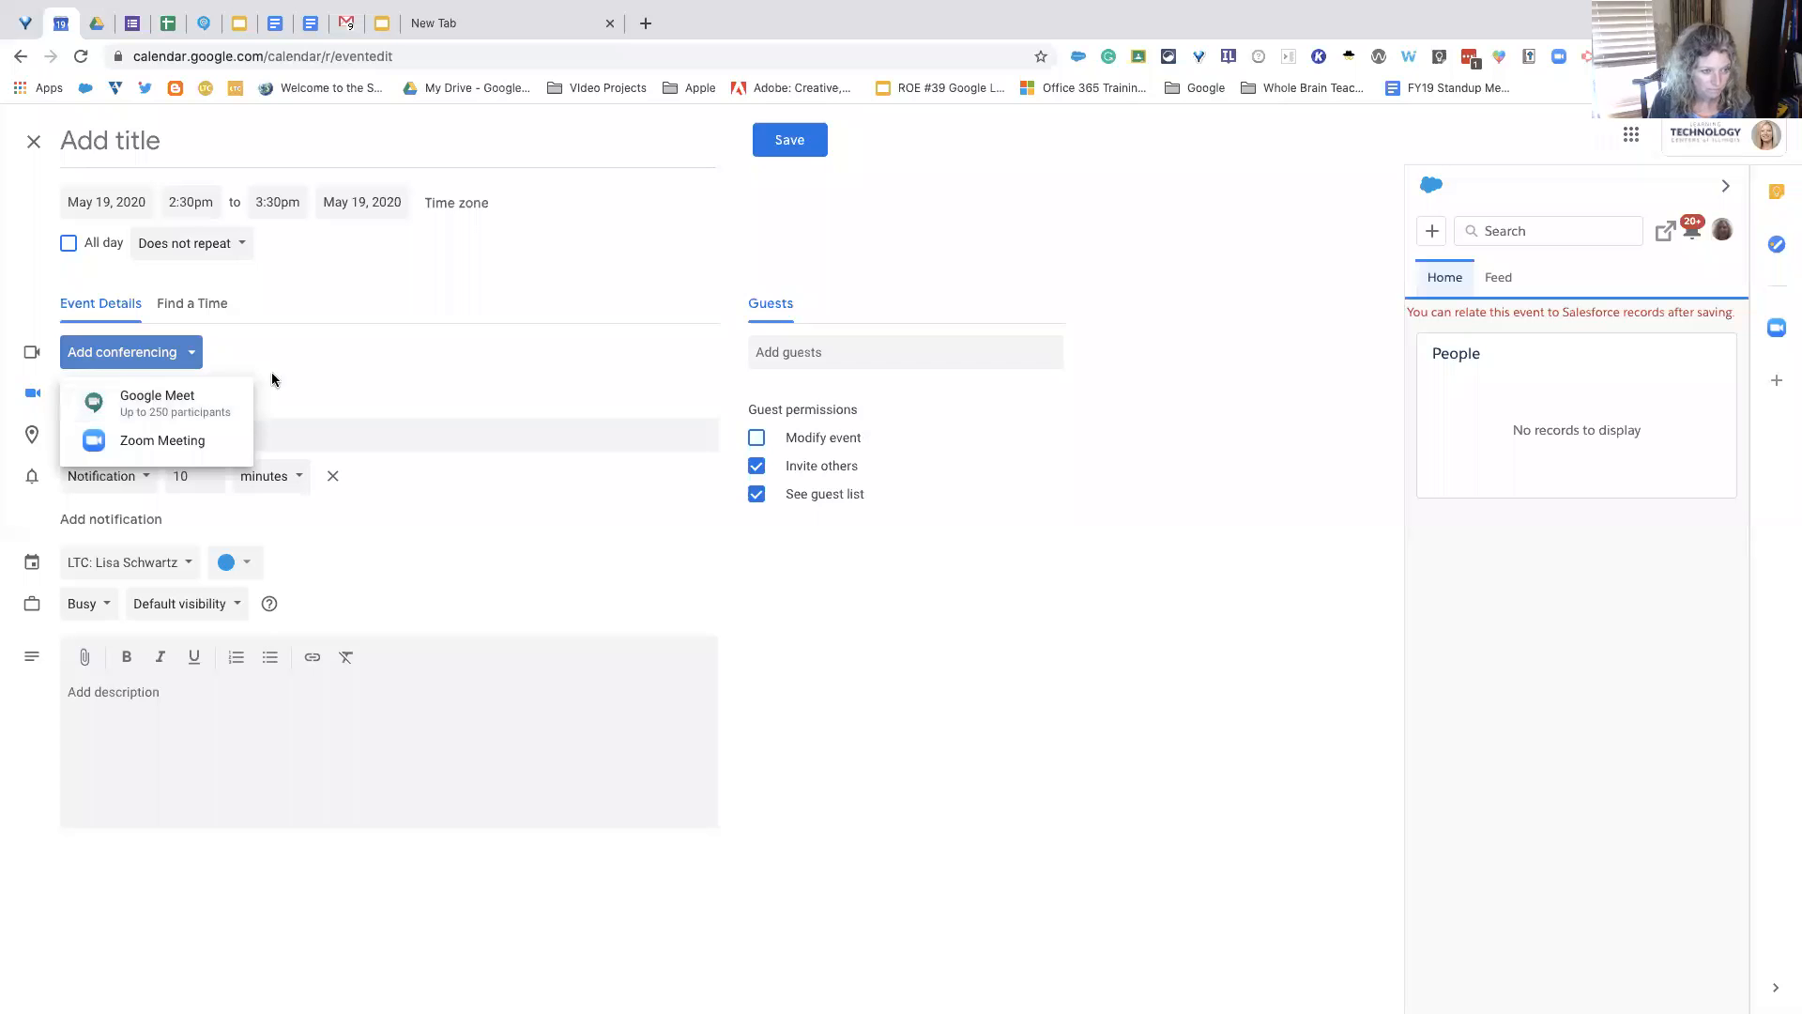
click(295, 341)
click(33, 141)
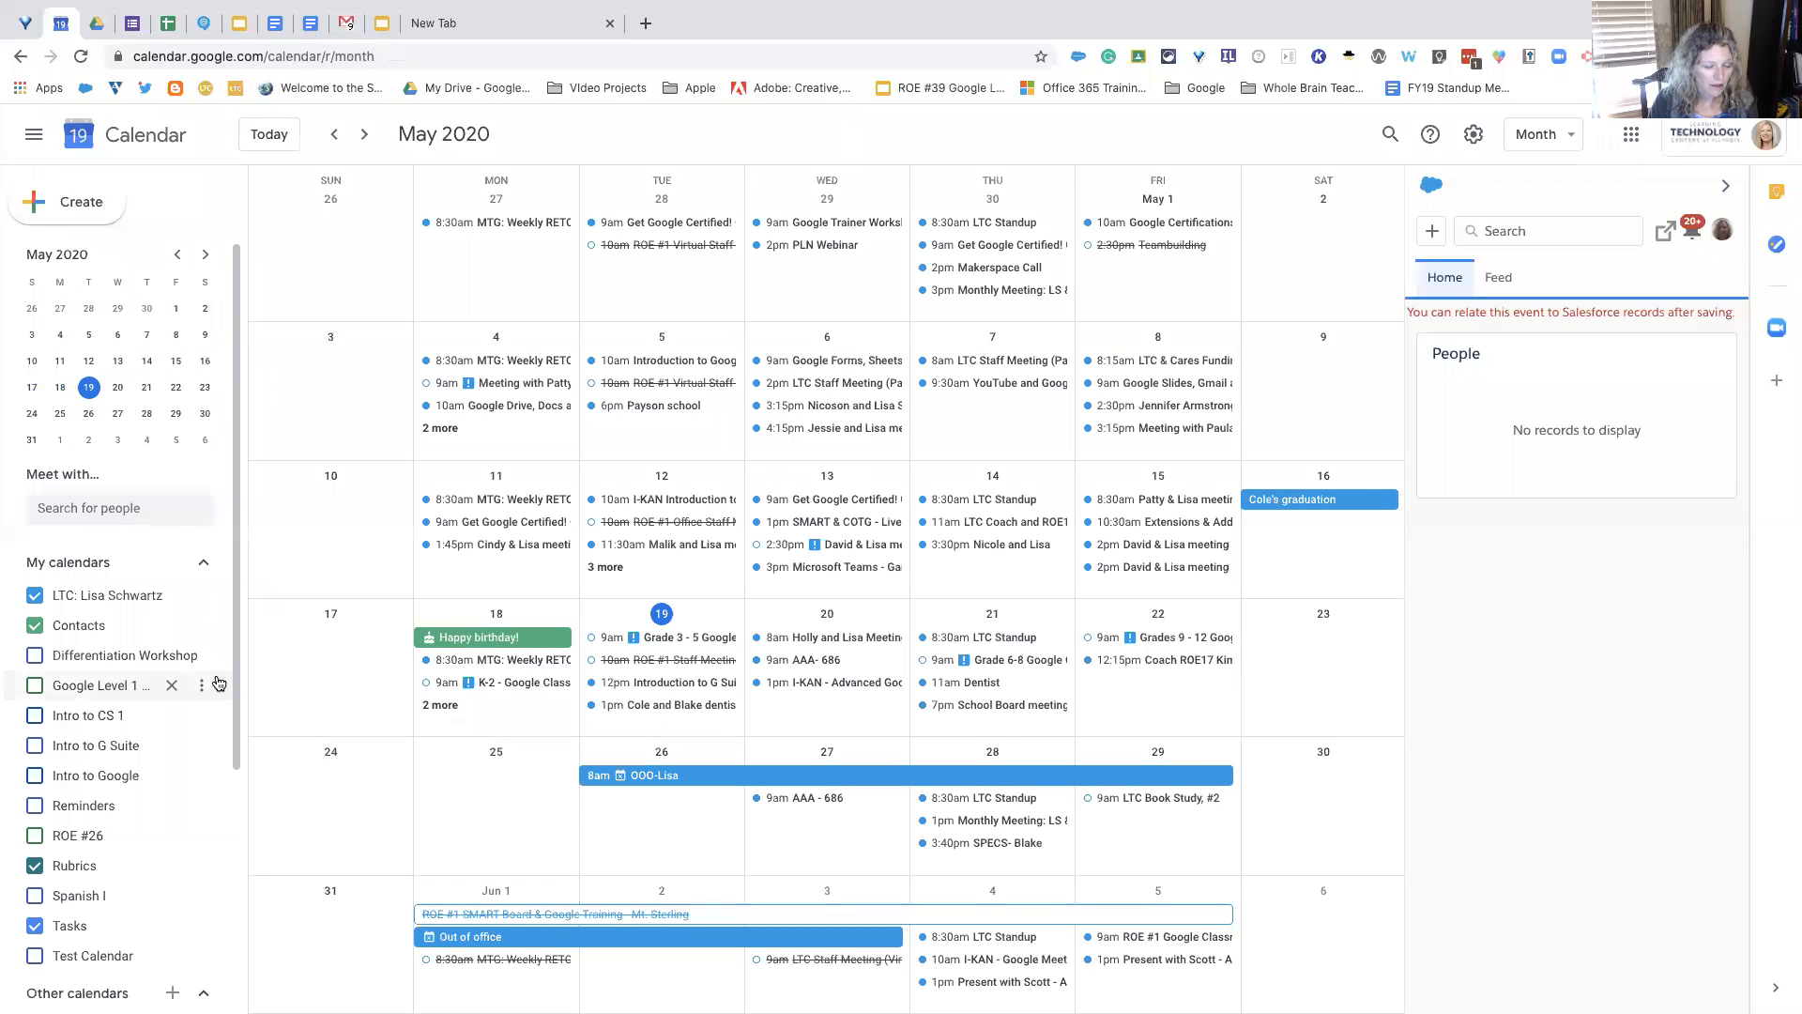
Step: Browse the calendars of interest under Other calendars and expand the Major League Baseball - MLB teams in the Baseball category
scroll(210, 681, down, 2)
scroll(210, 680, down, 2)
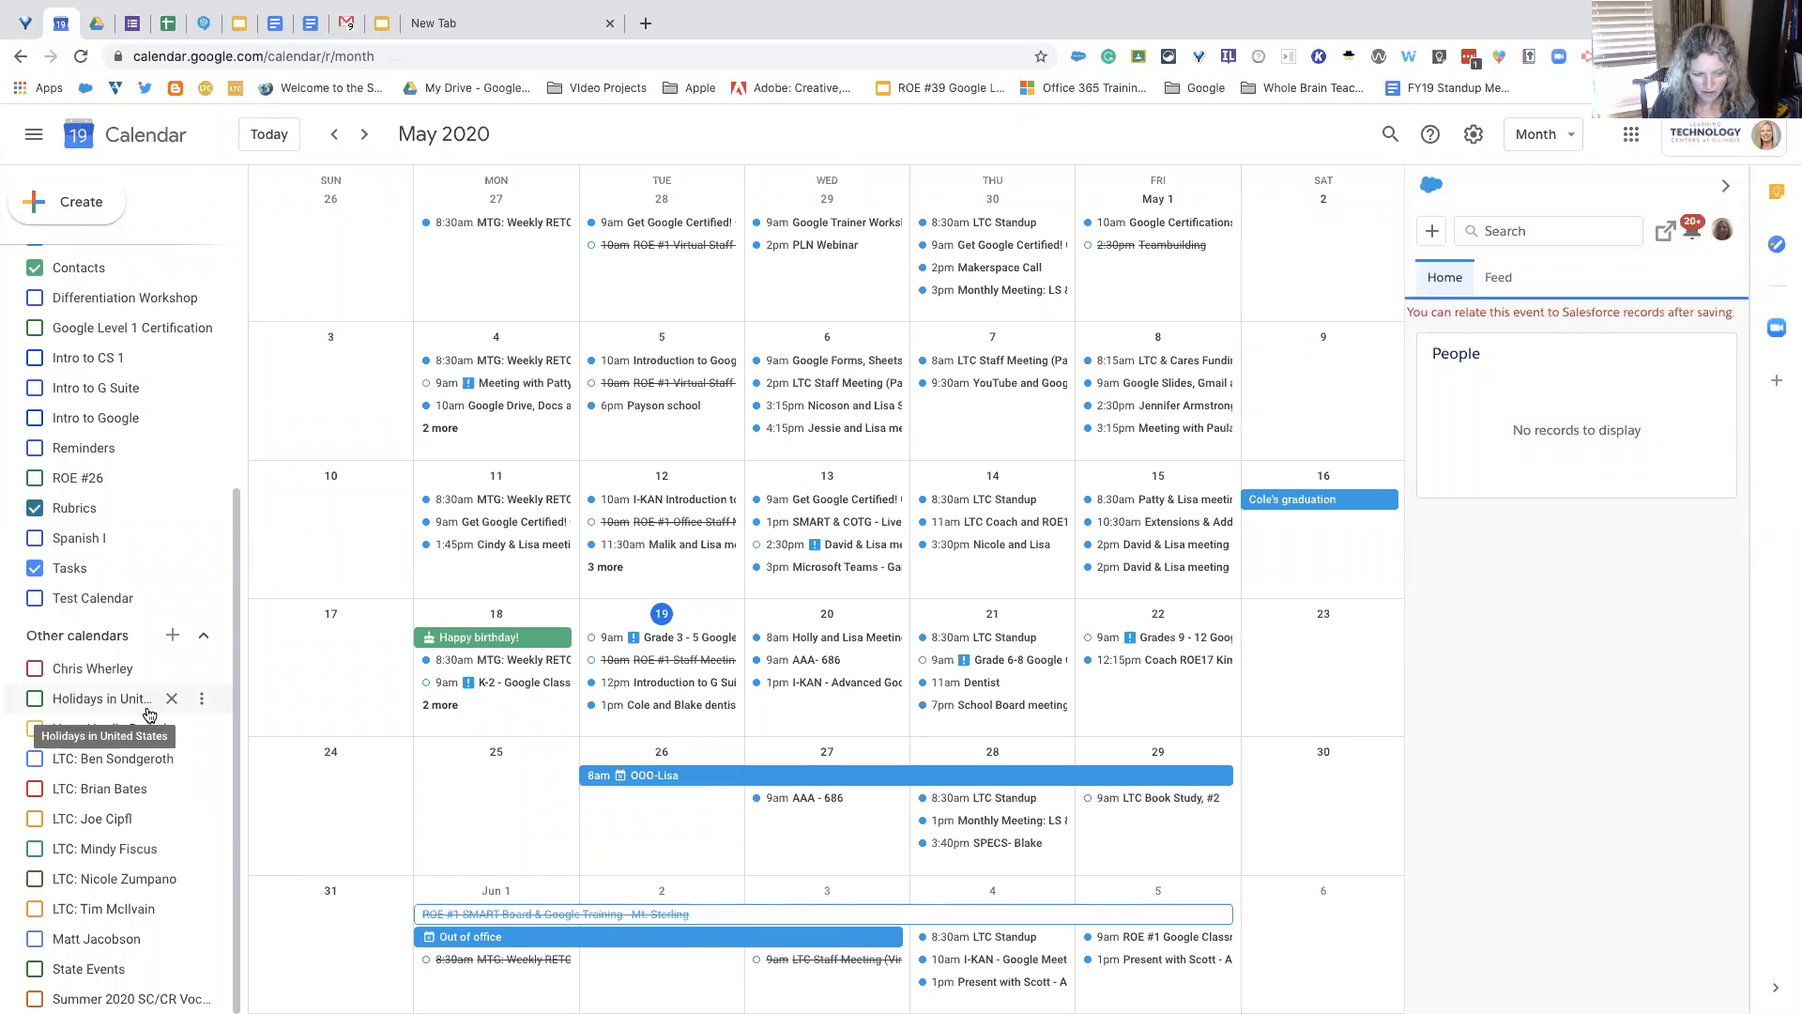
click(173, 638)
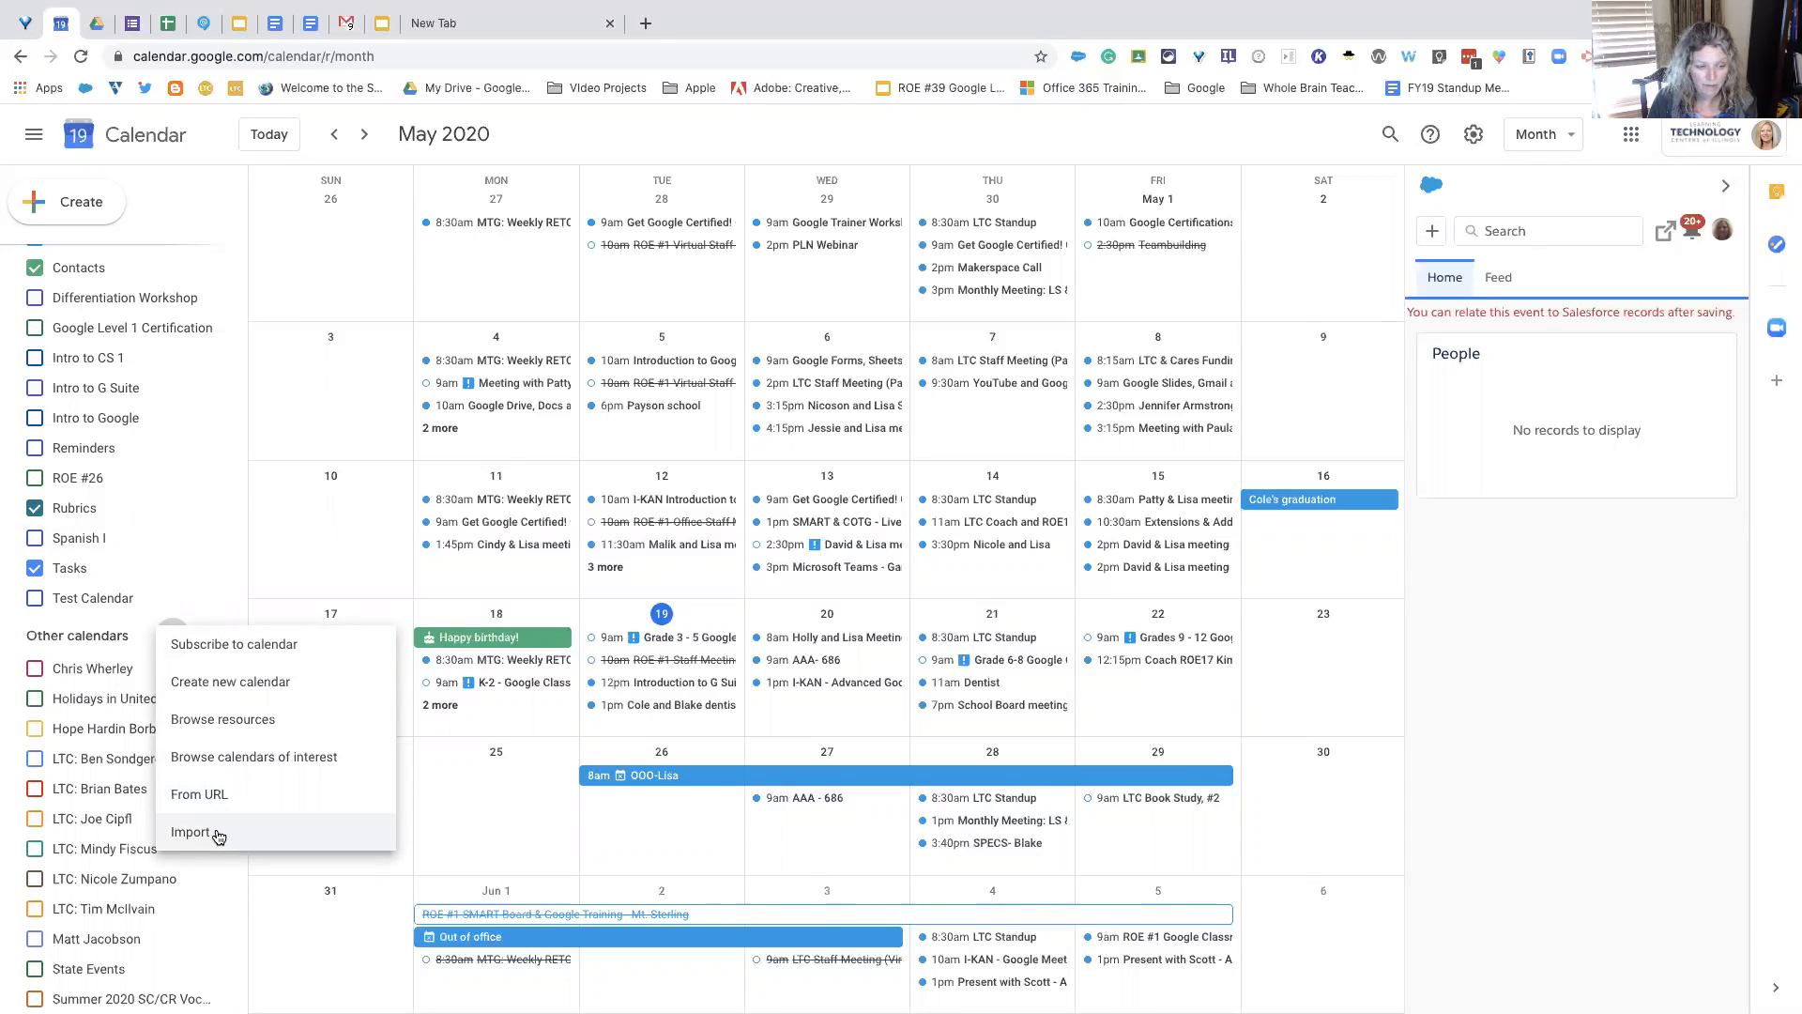
click(262, 760)
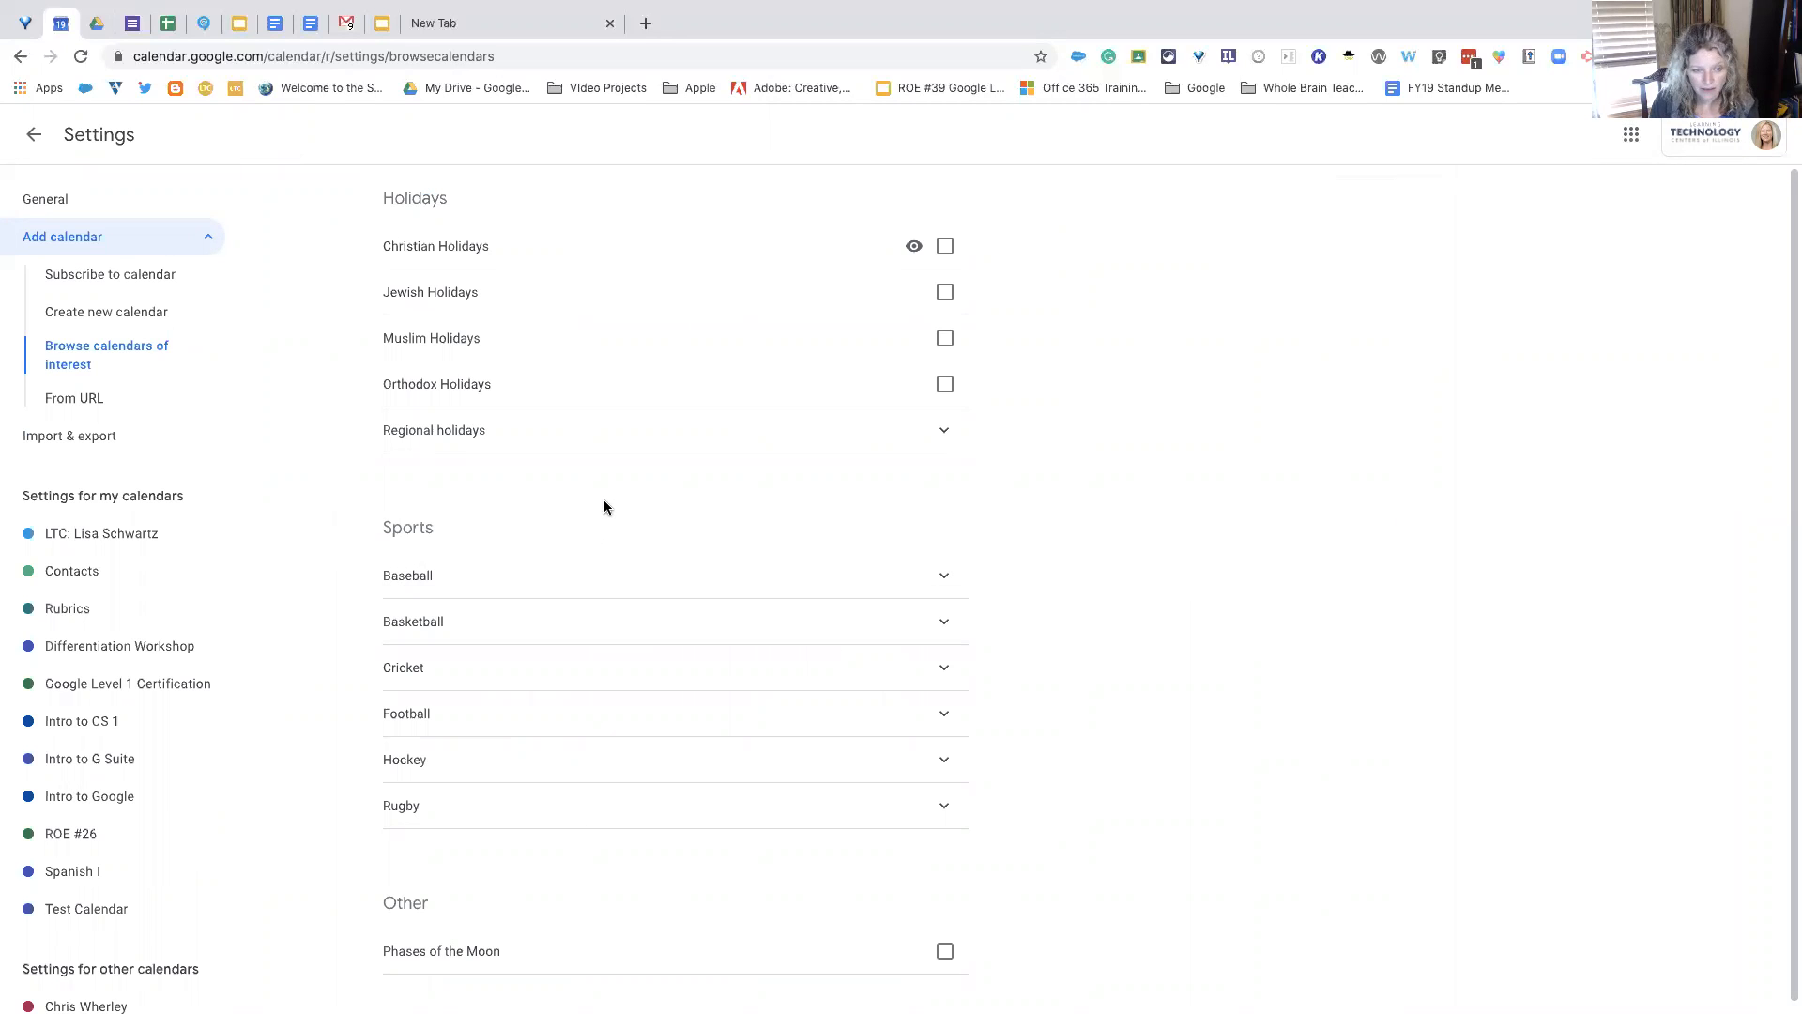
scroll(605, 499, down, 1)
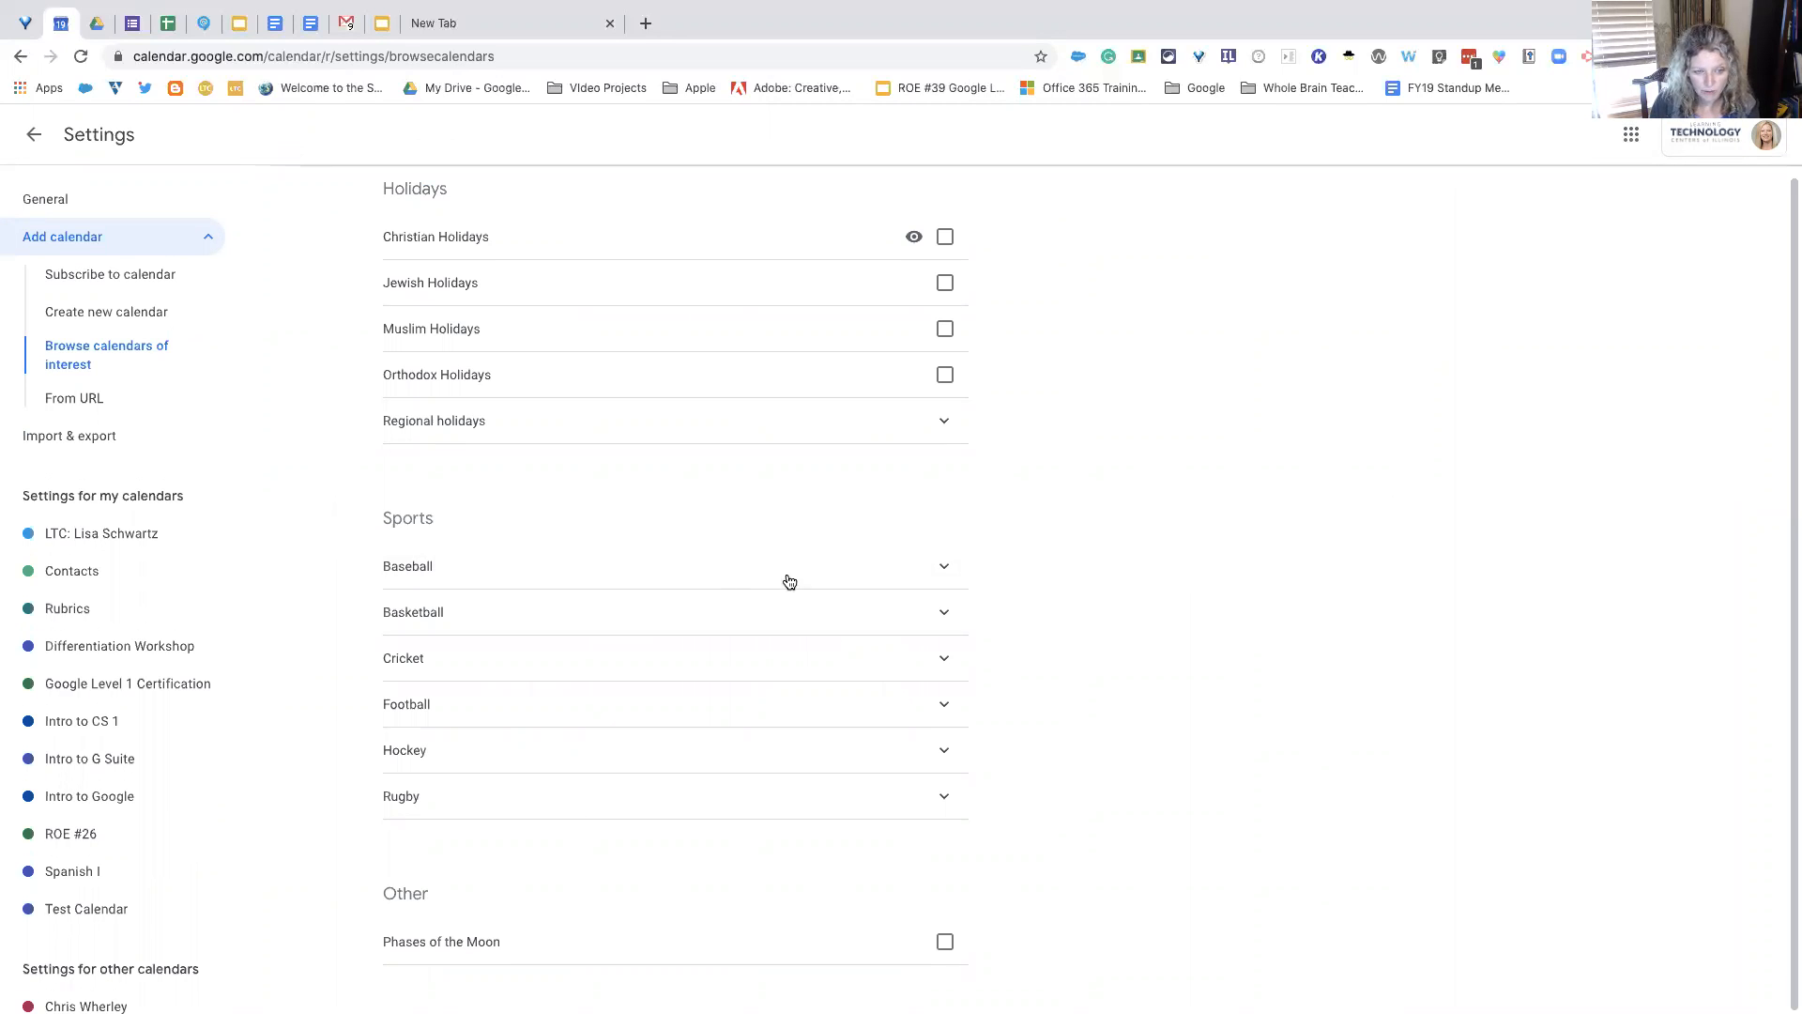
click(948, 575)
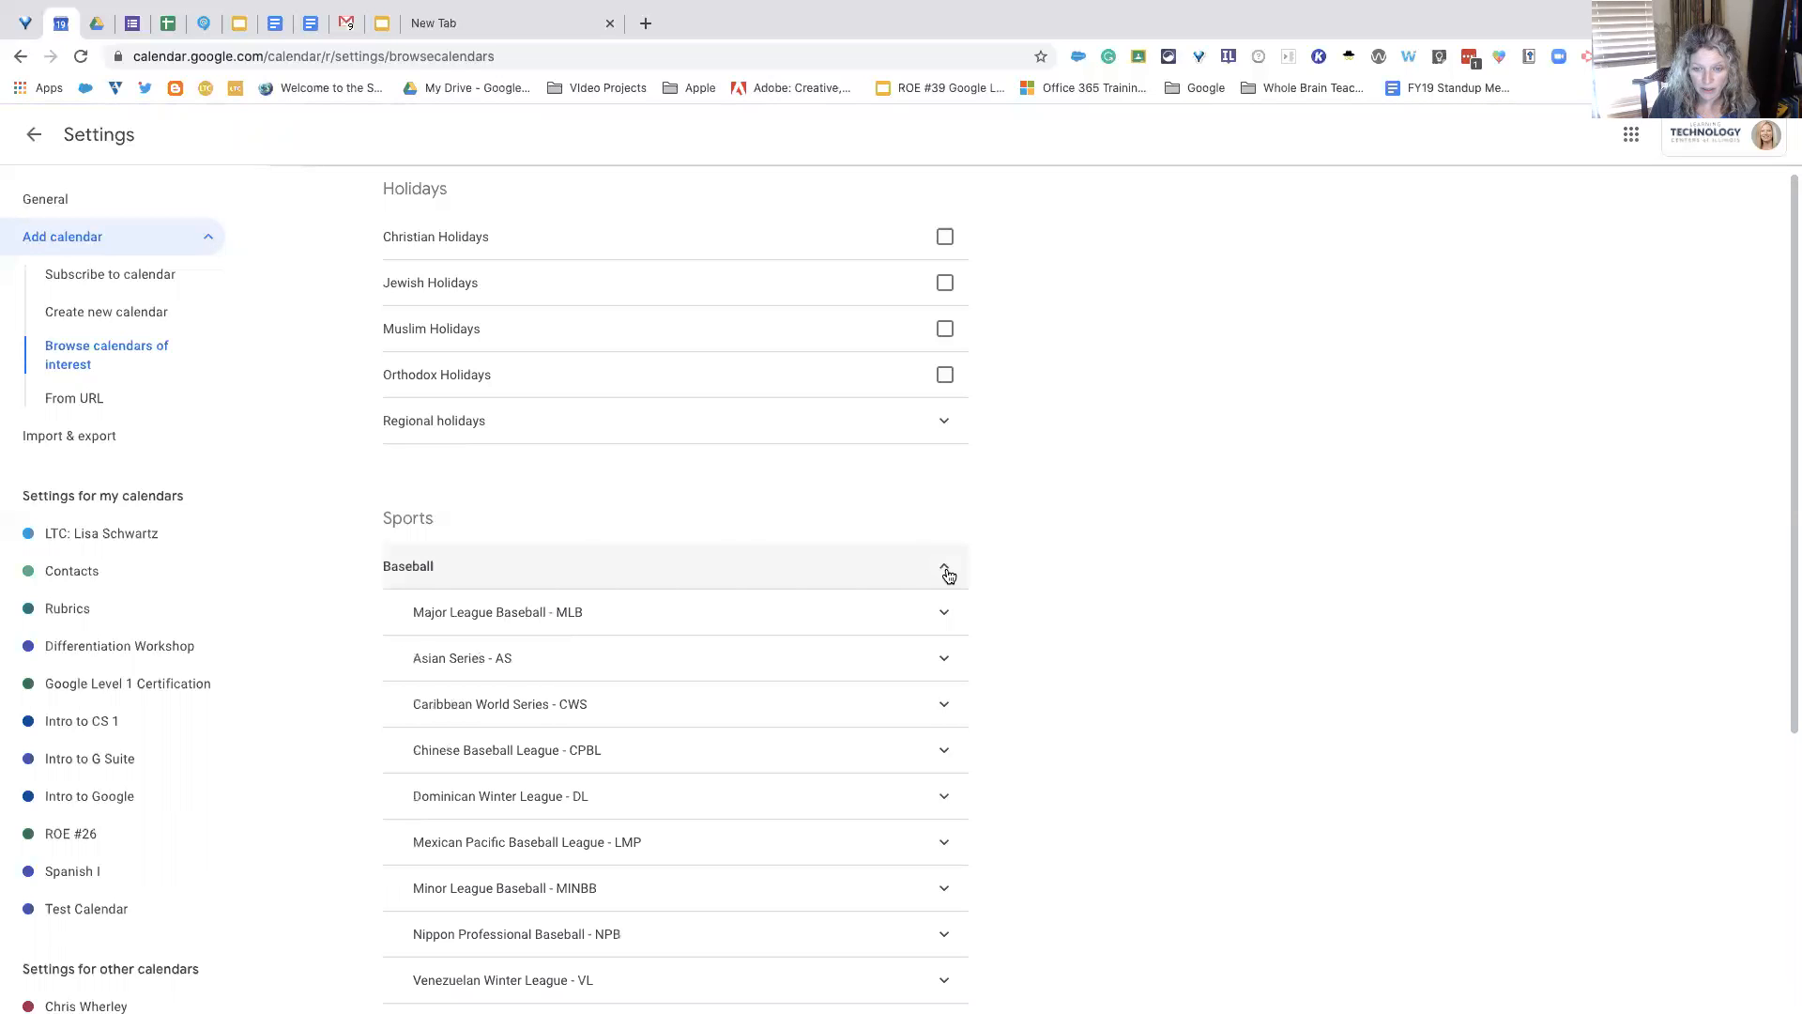
click(546, 616)
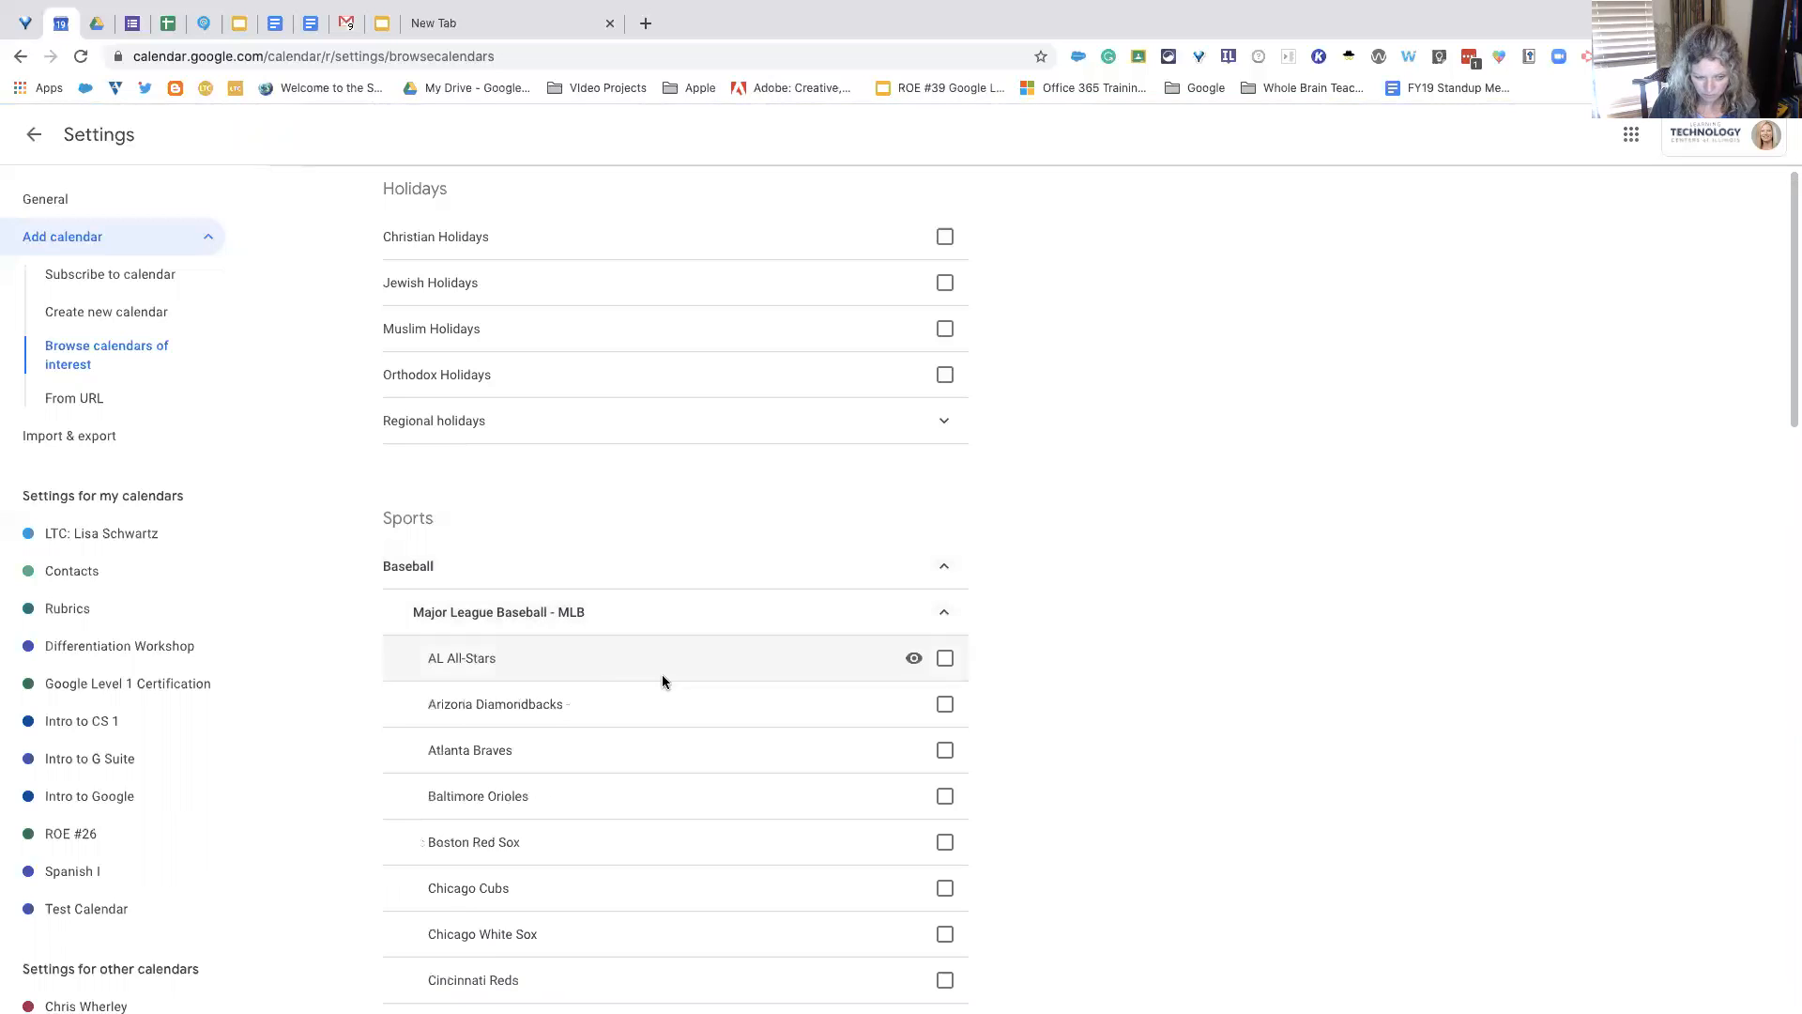
Step: Add the St. Louis Cardinals calendar from the Major League Baseball teams
scroll(691, 696, down, 5)
scroll(692, 696, down, 1)
scroll(692, 696, up, 3)
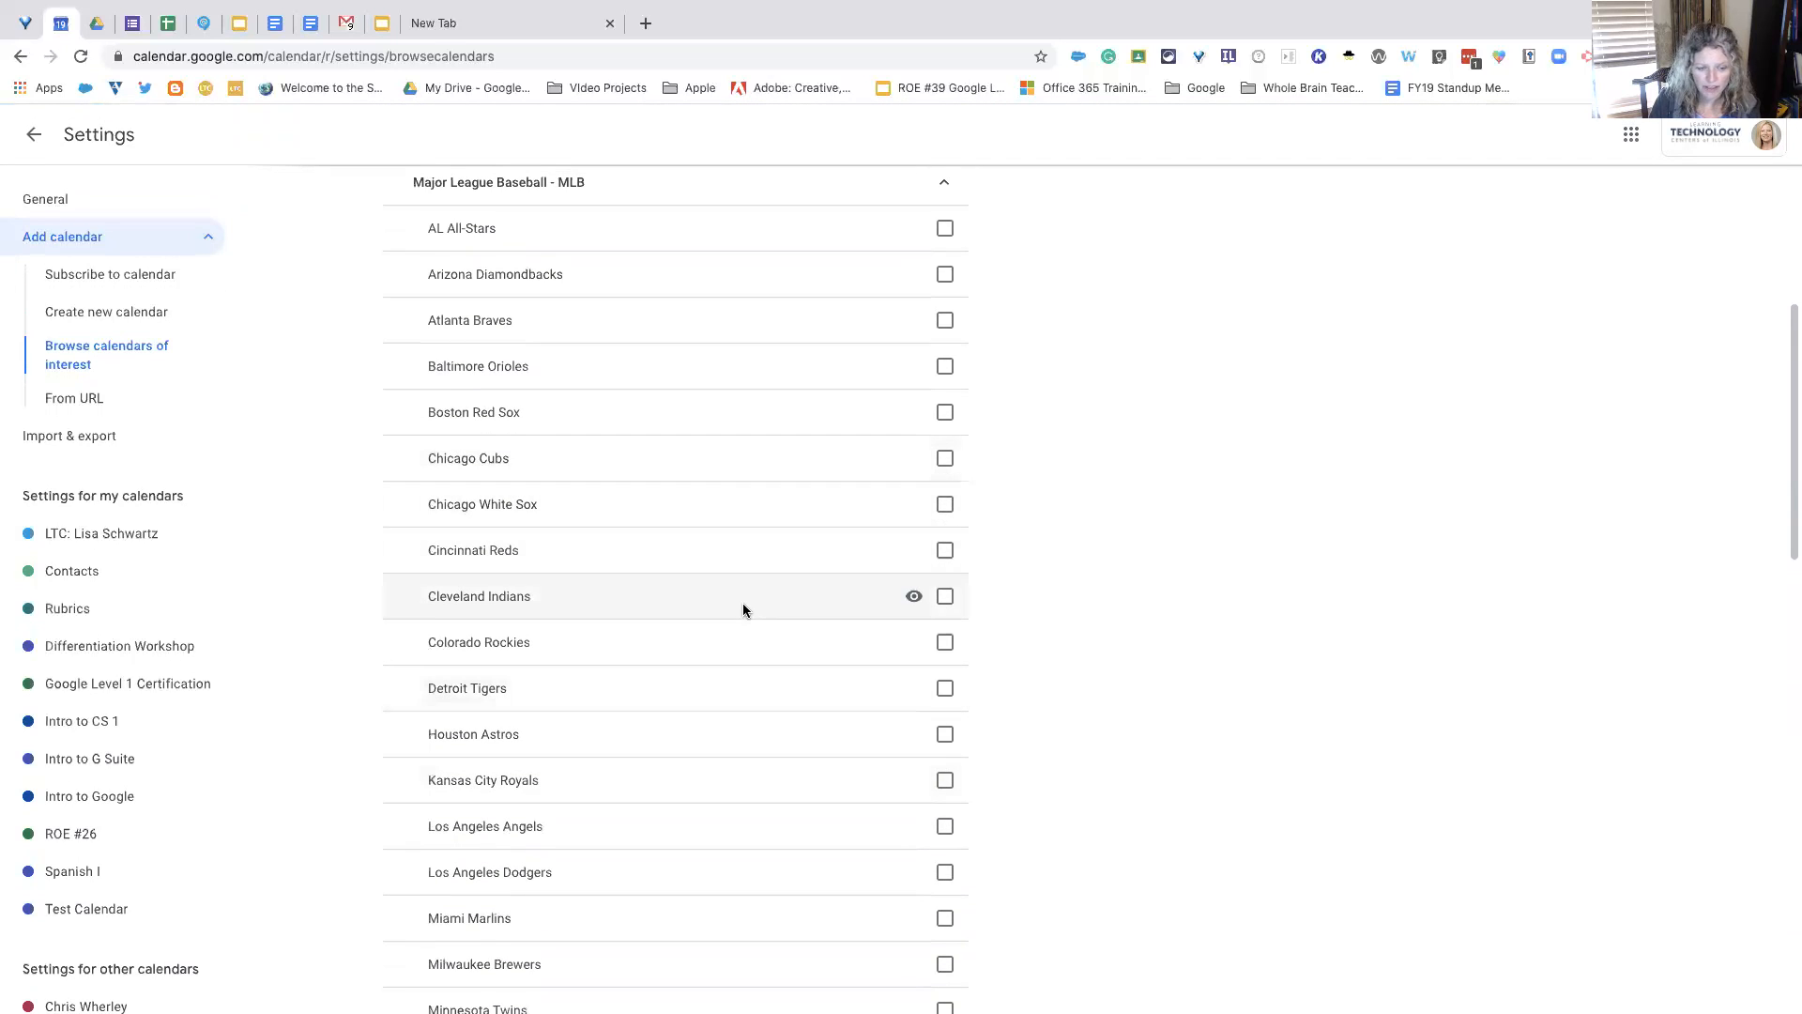
scroll(741, 605, down, 8)
scroll(741, 606, down, 2)
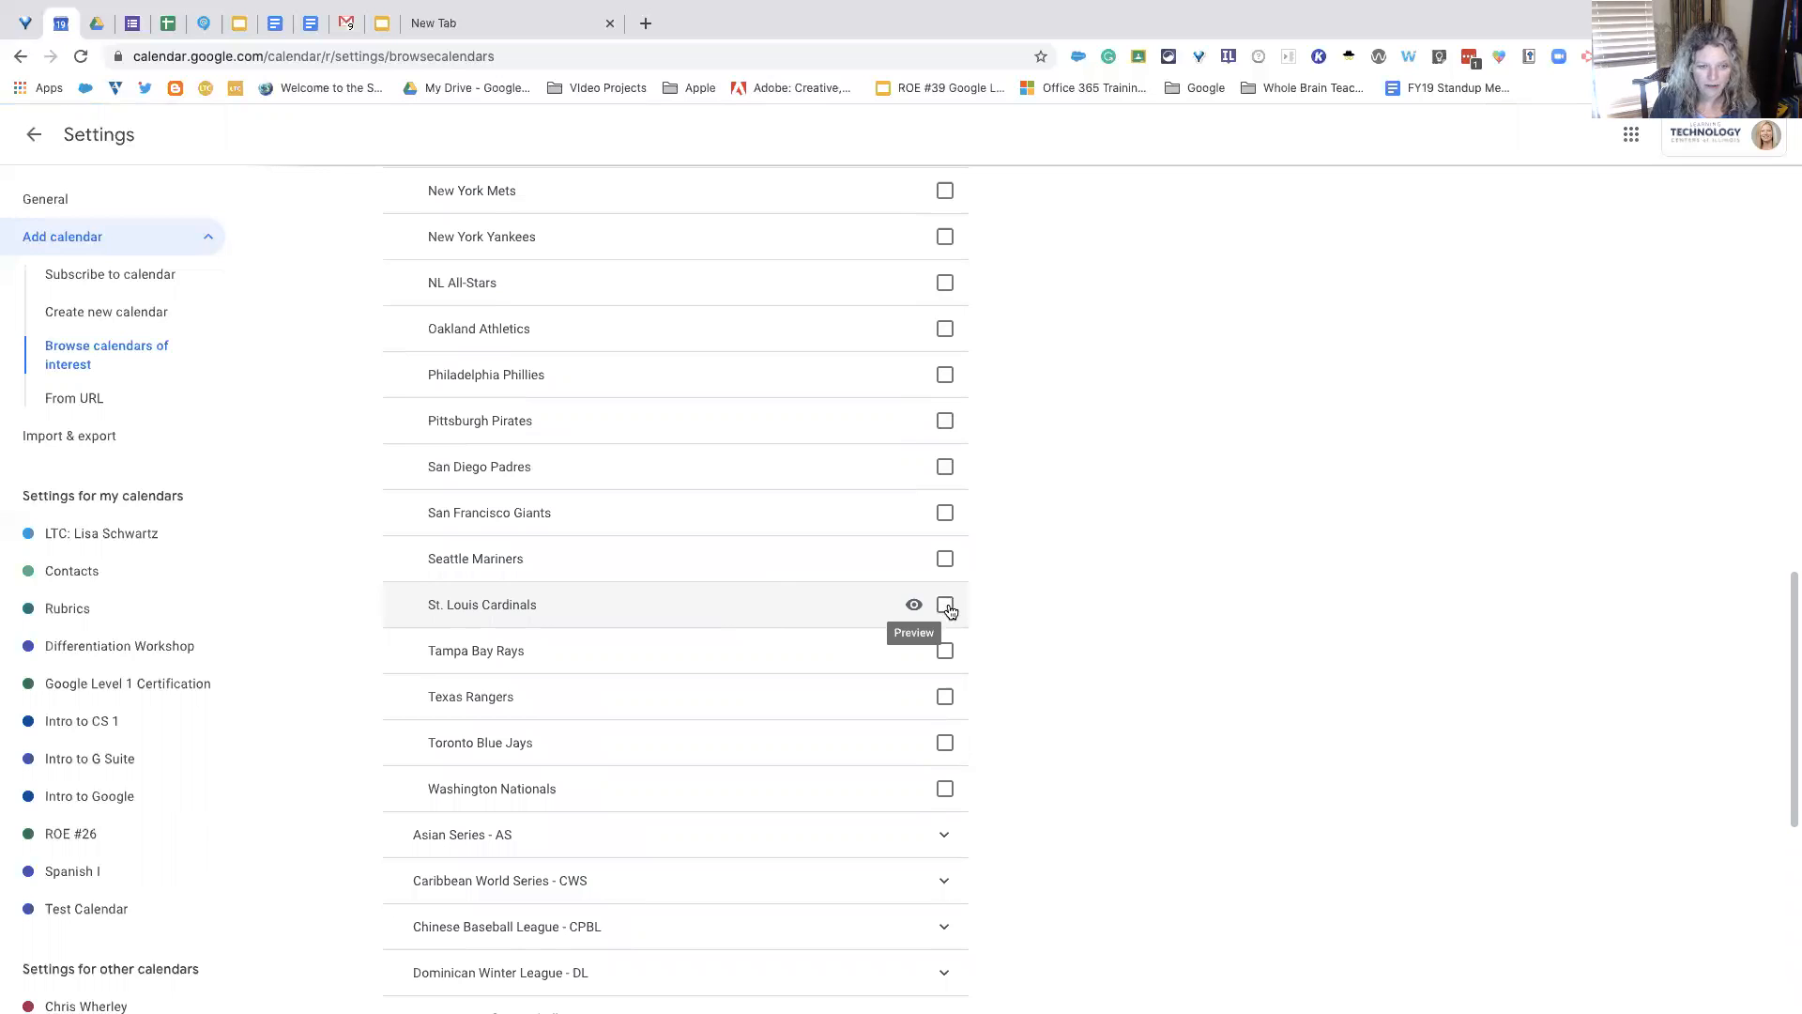
click(944, 608)
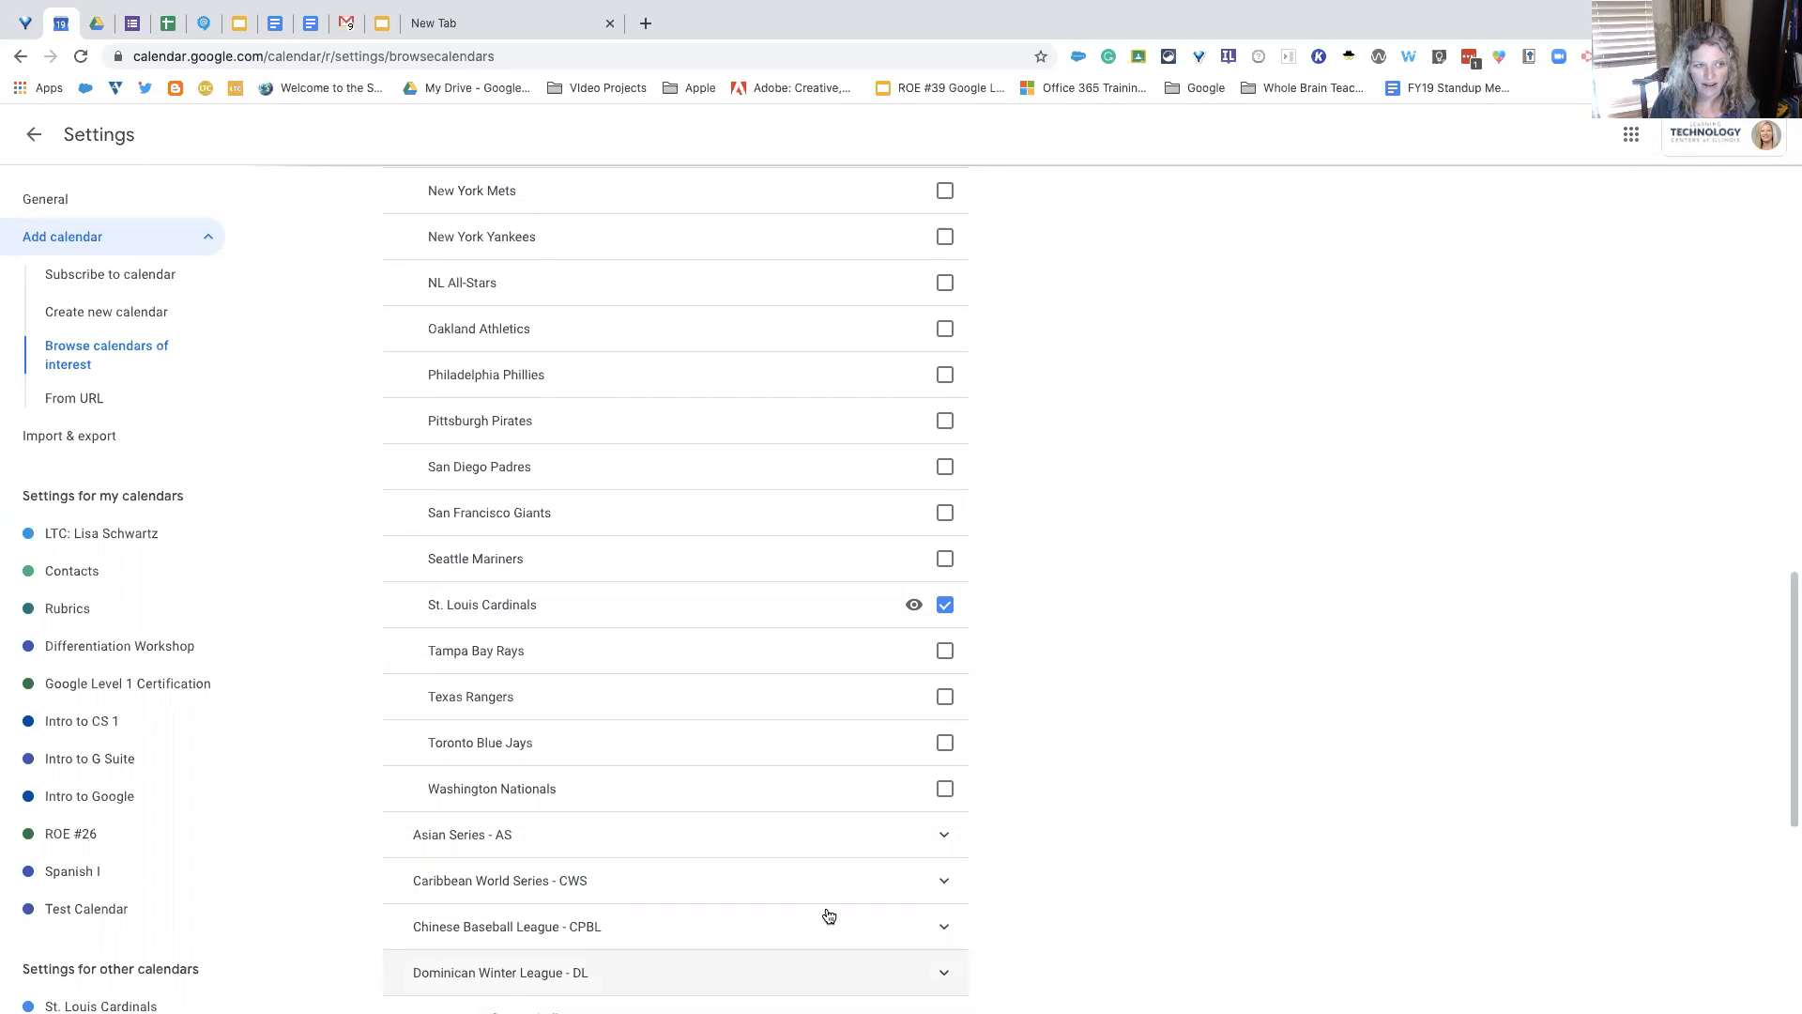
Step: Review the Cardinals games in the month view up to August 2020, toggling the St. Louis Cardinals calendar off and back on
click(34, 134)
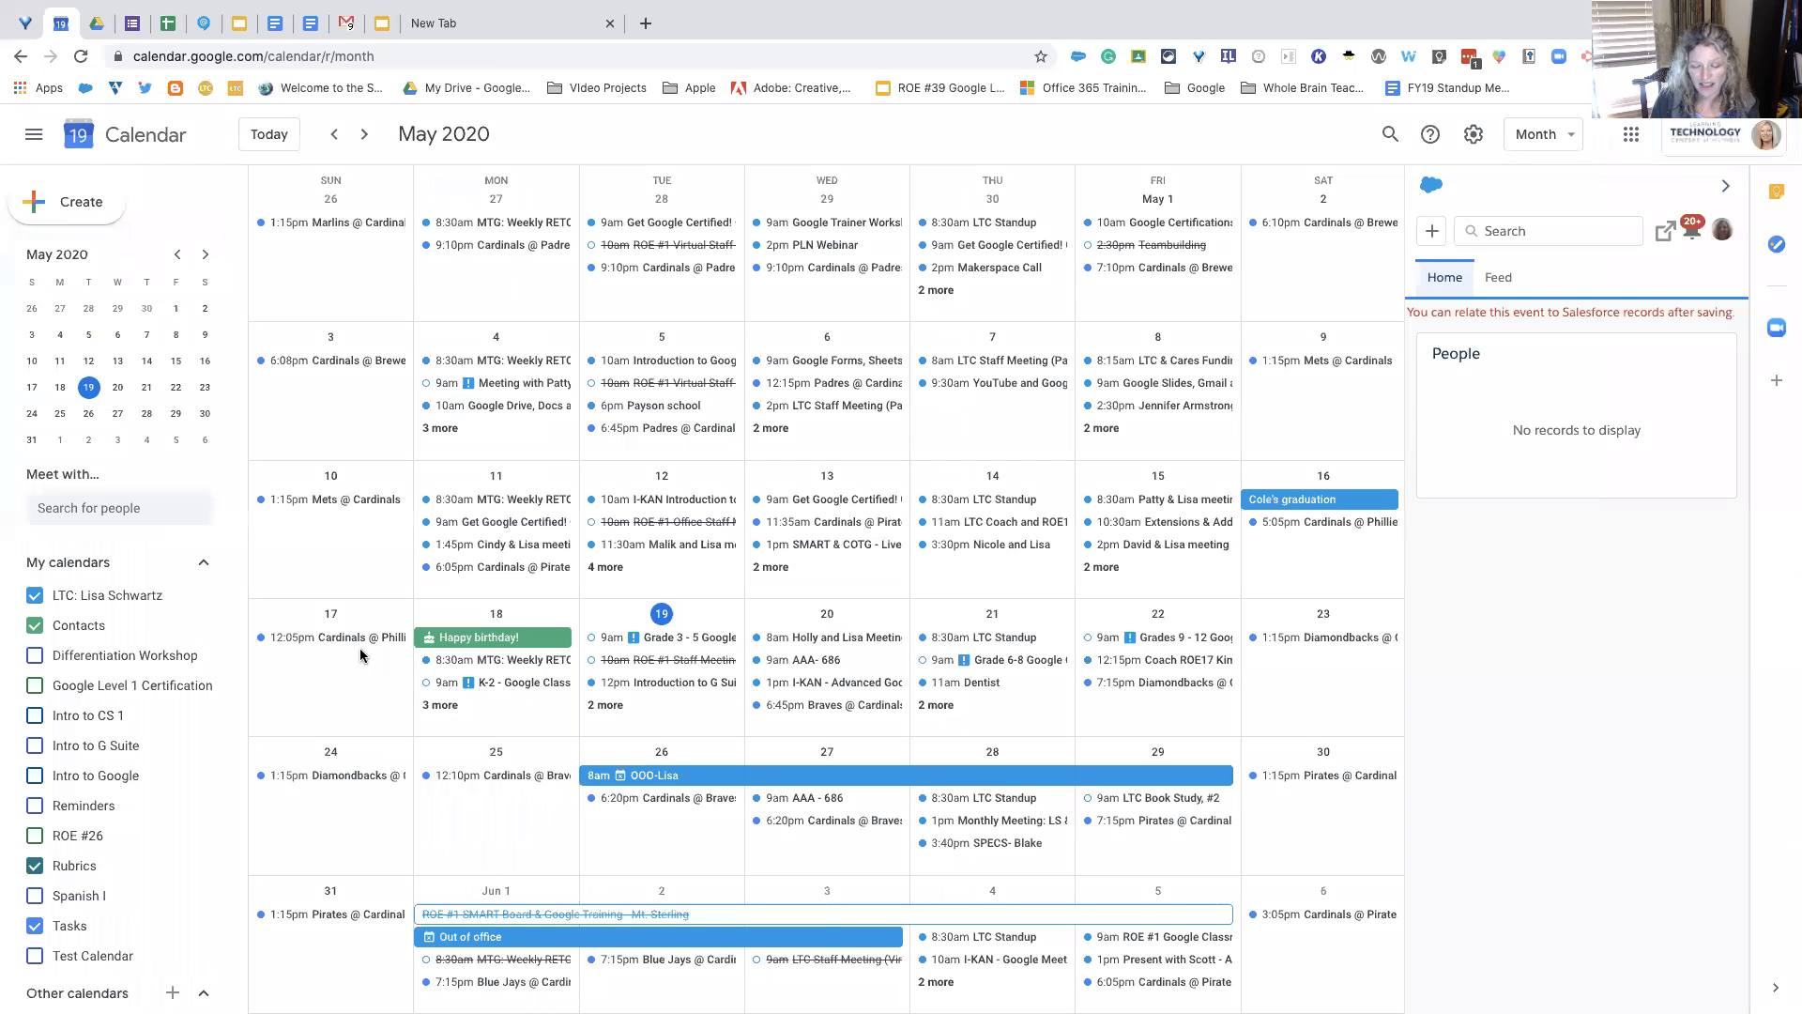
scroll(360, 656, down, 3)
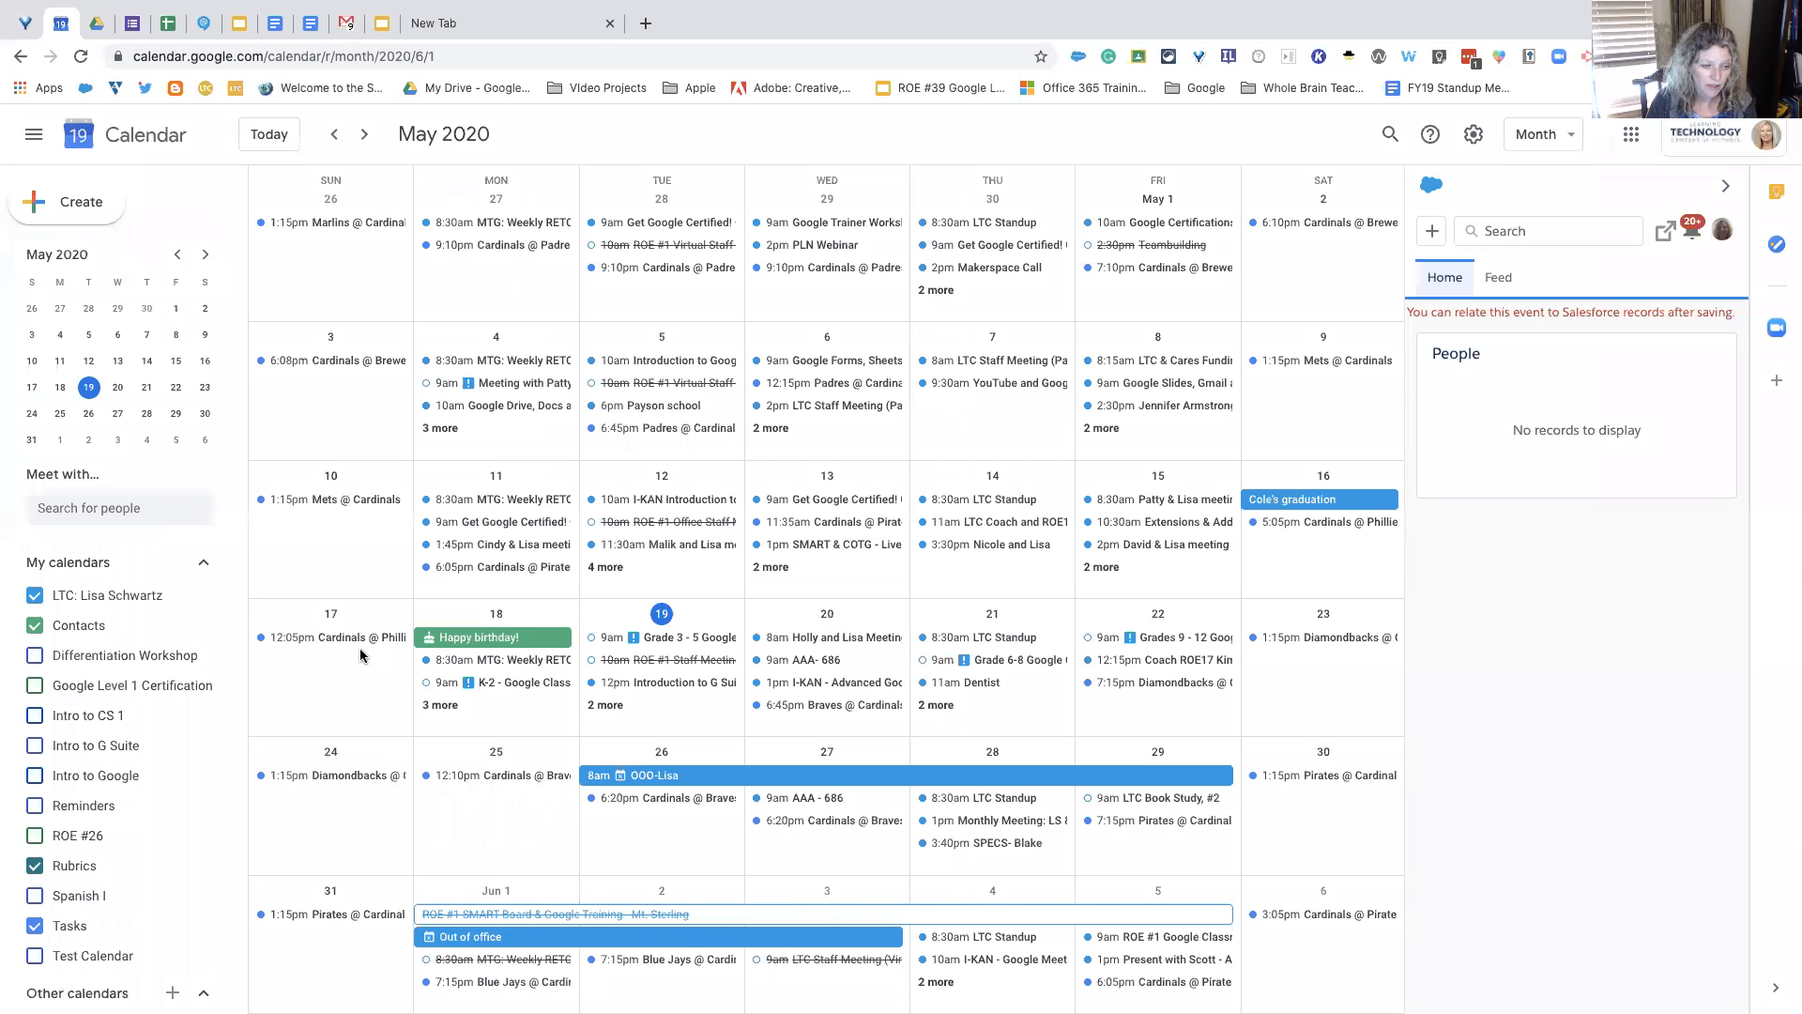
scroll(116, 628, down, 5)
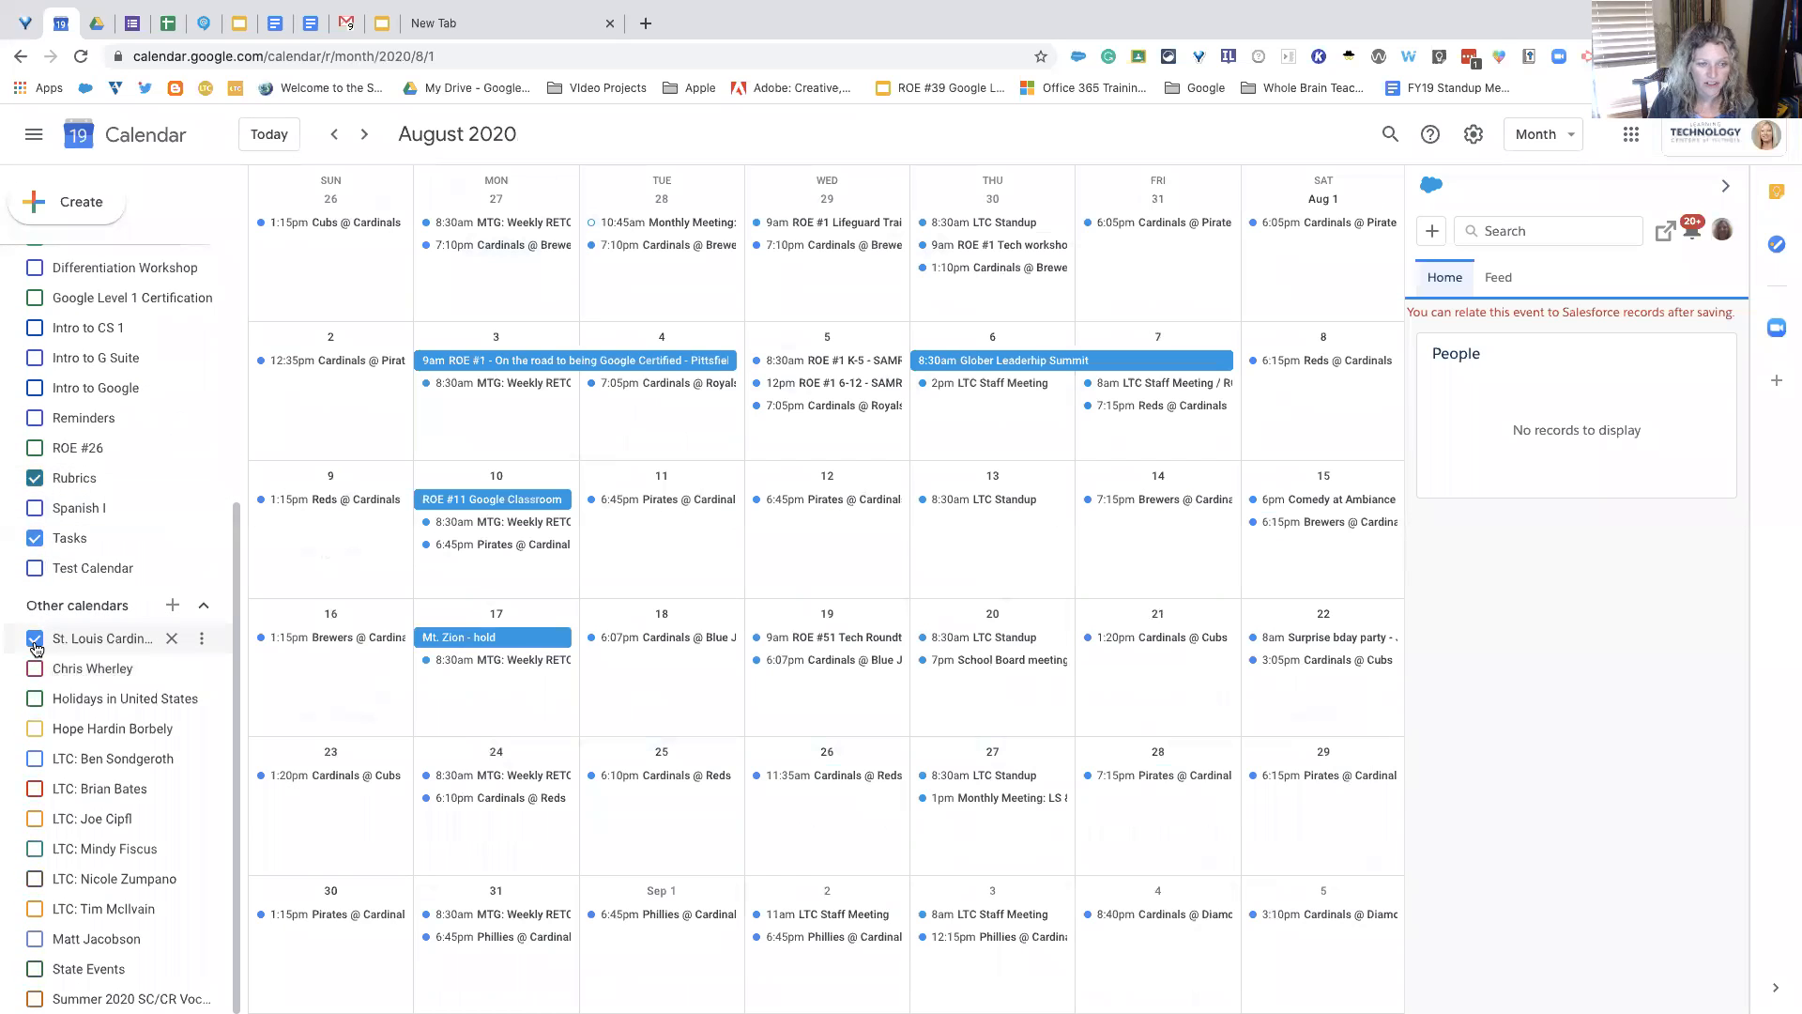
click(36, 646)
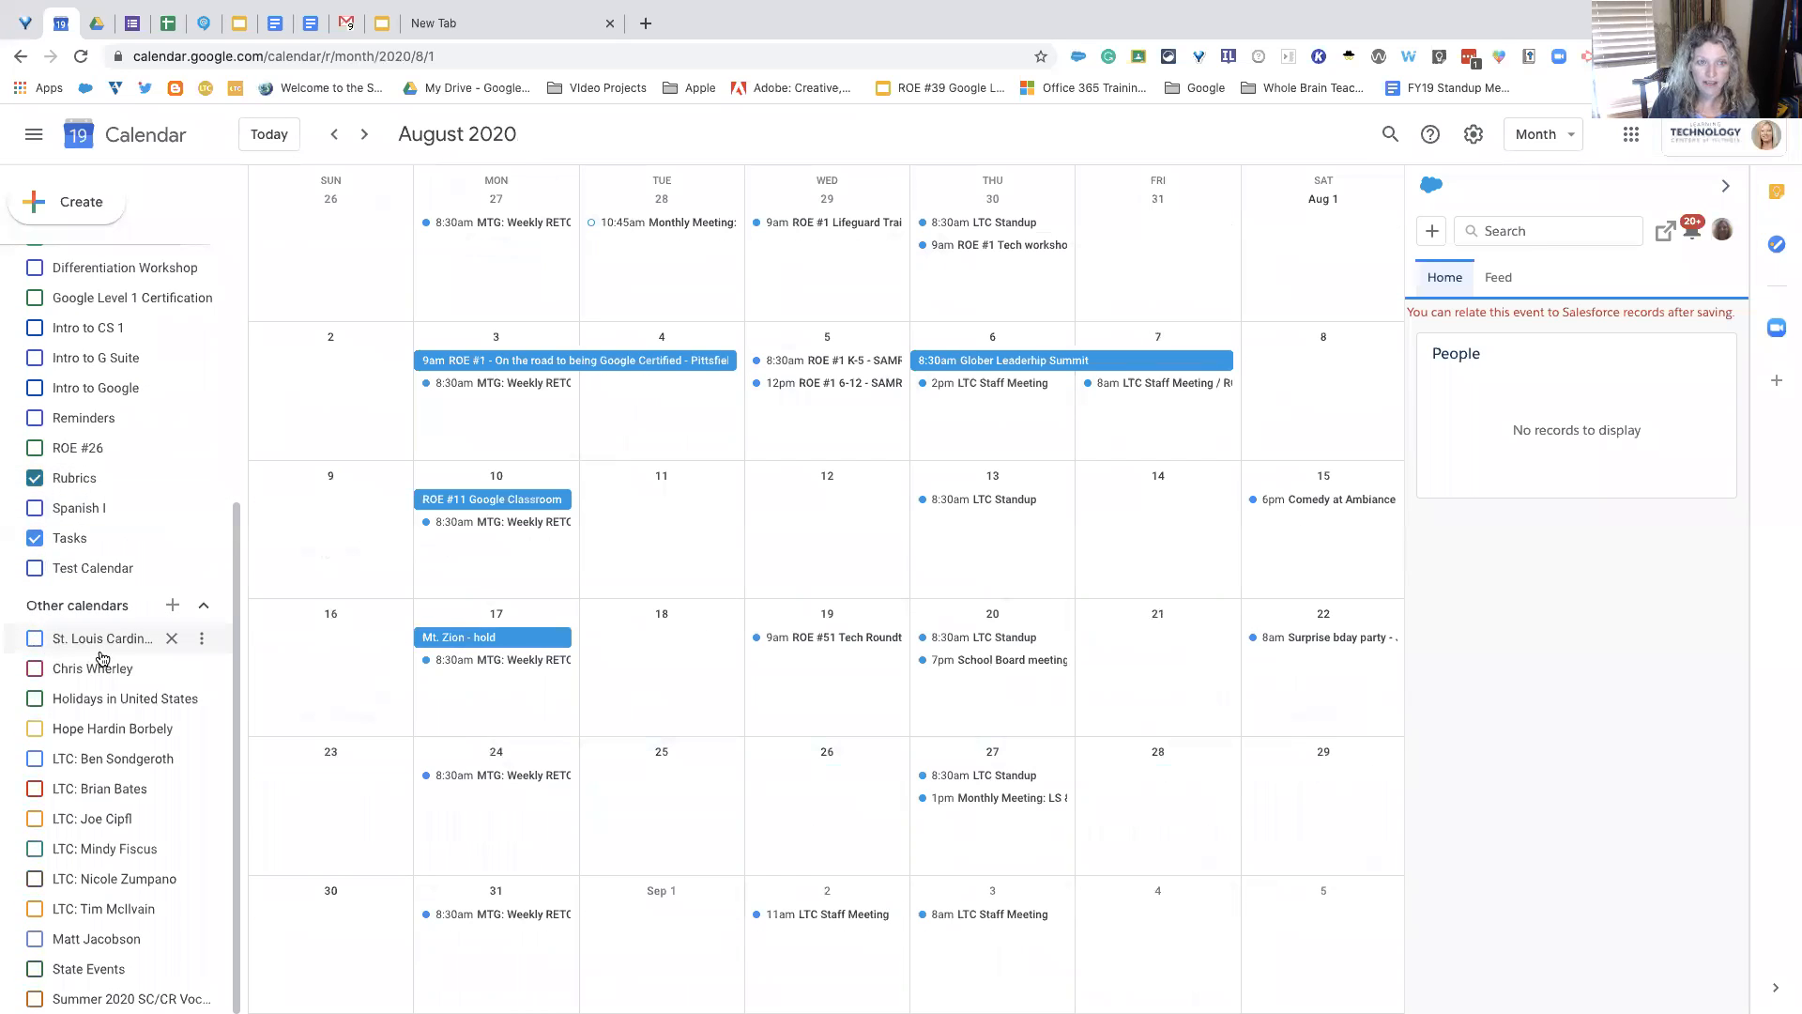
click(33, 639)
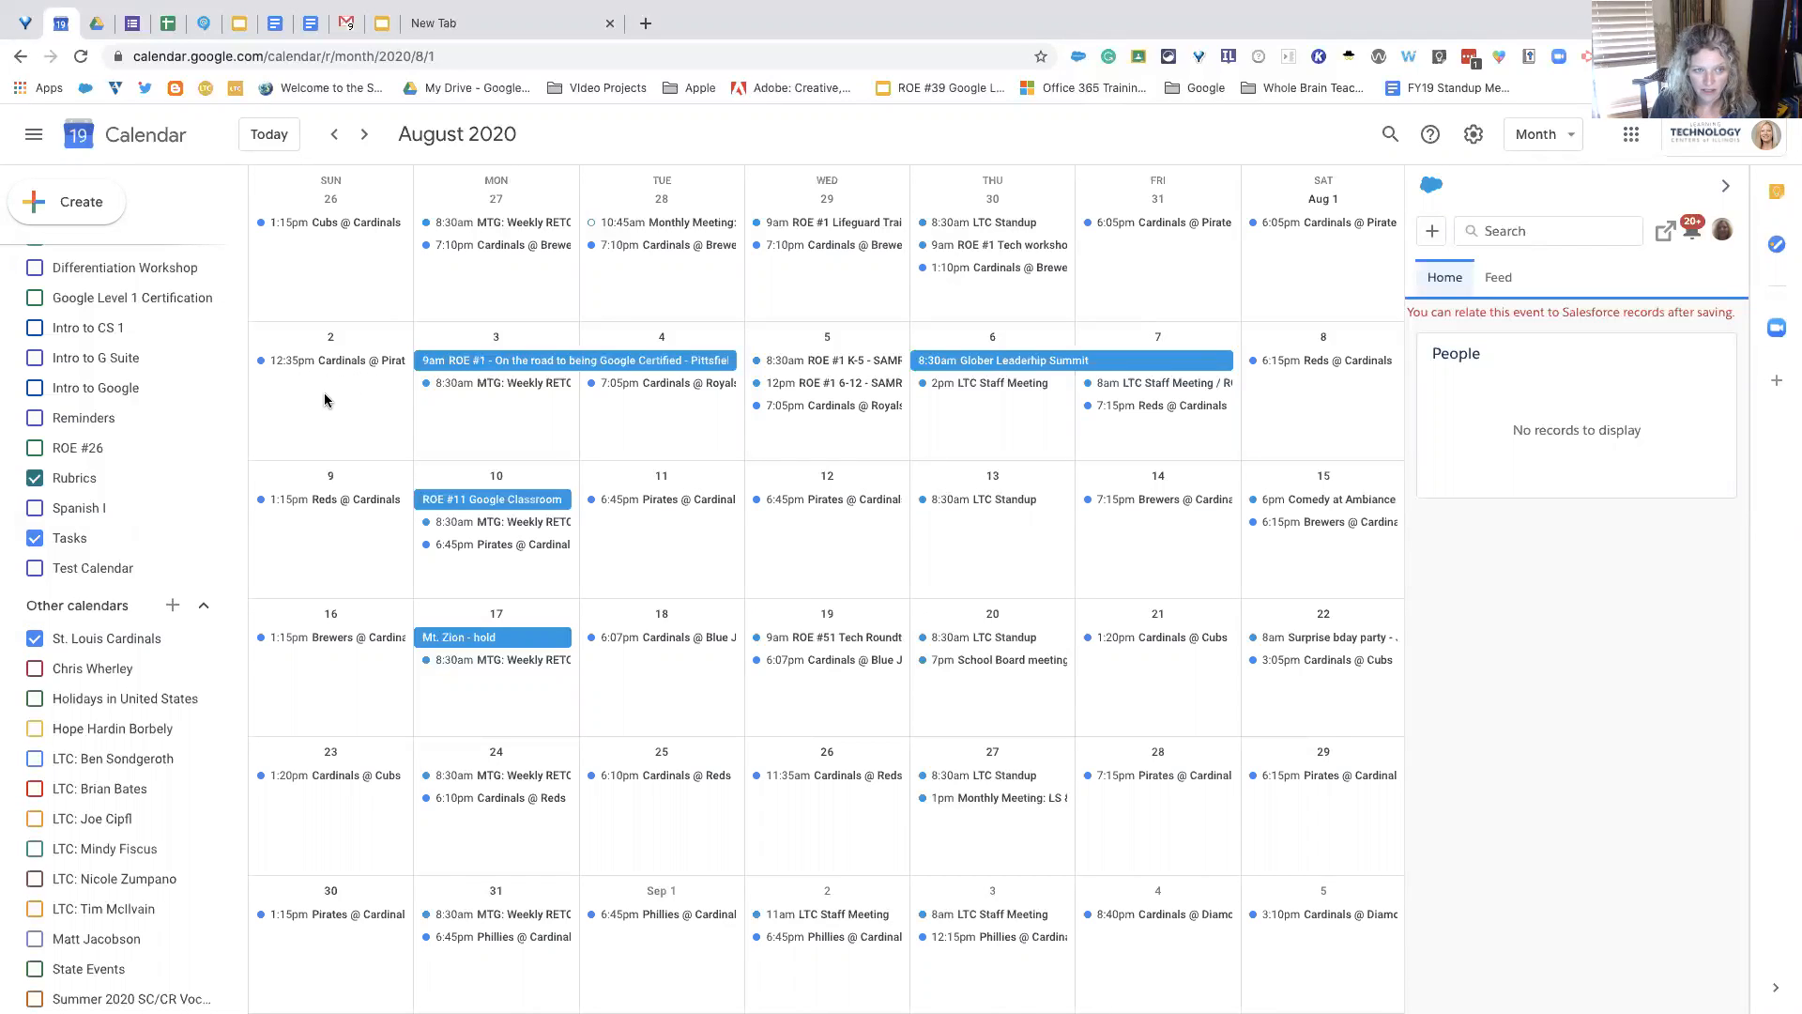
right_click(34, 641)
click(35, 638)
right_click(35, 639)
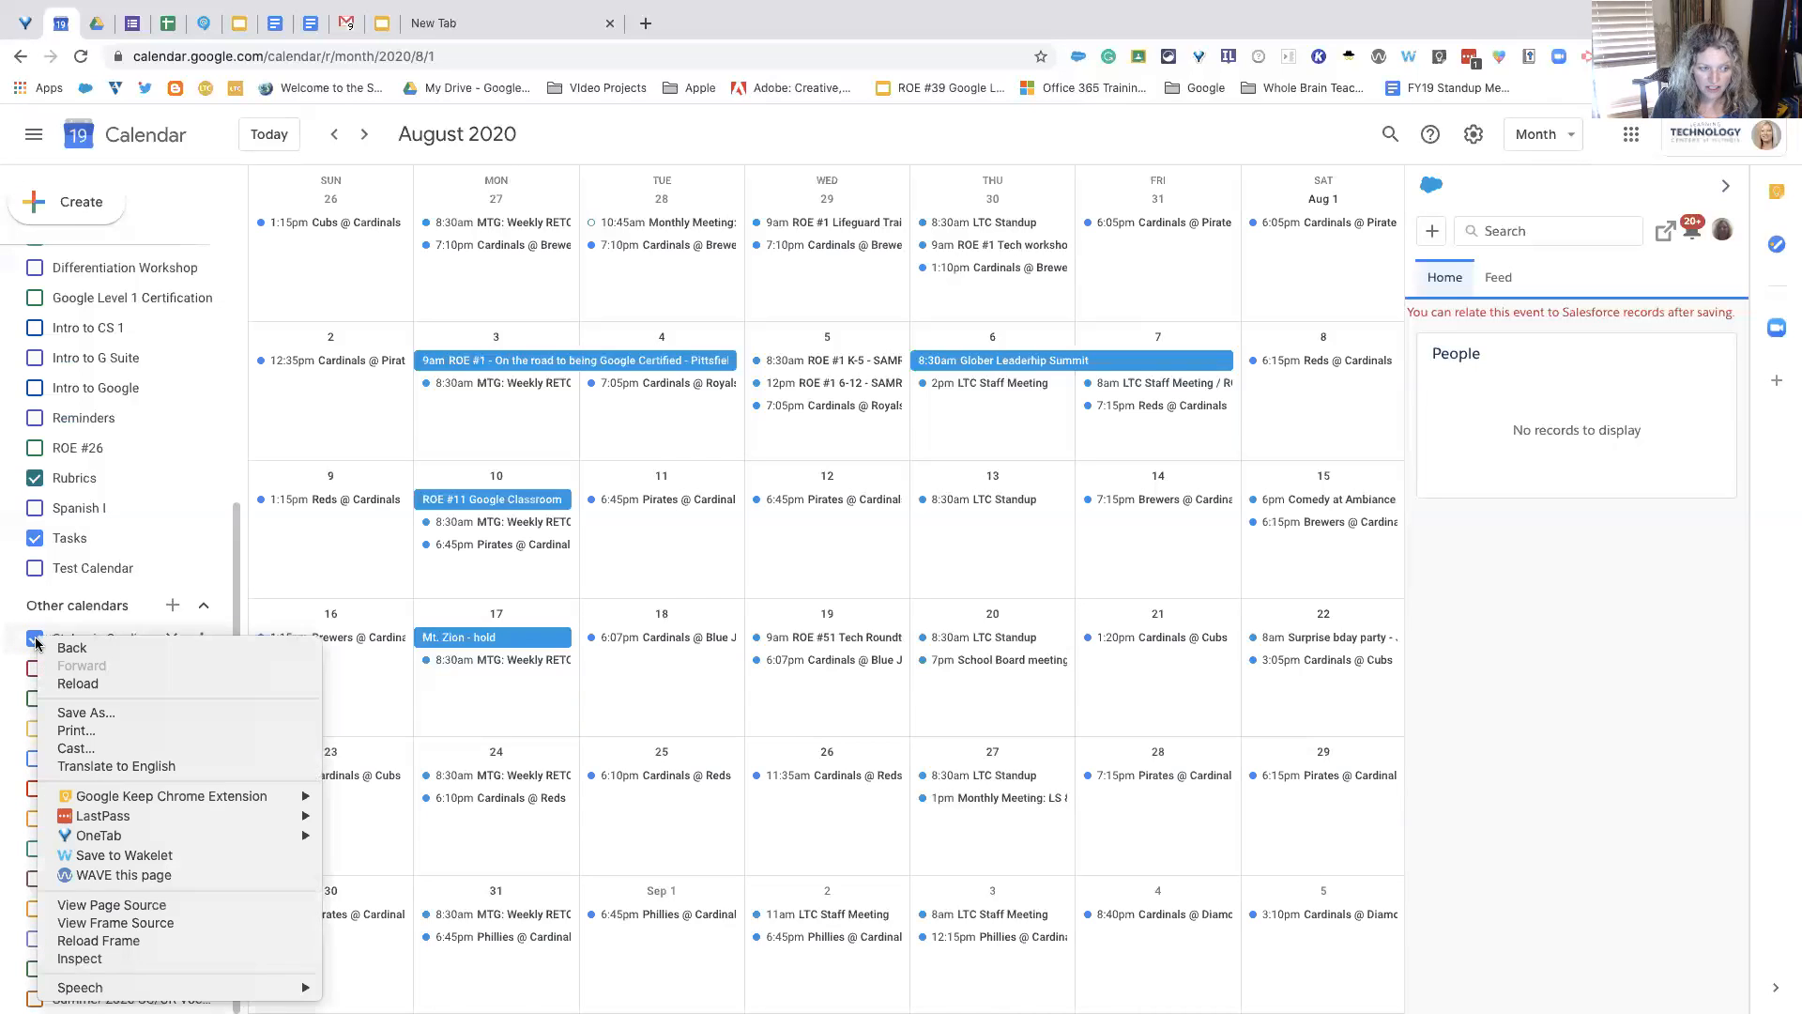
click(295, 574)
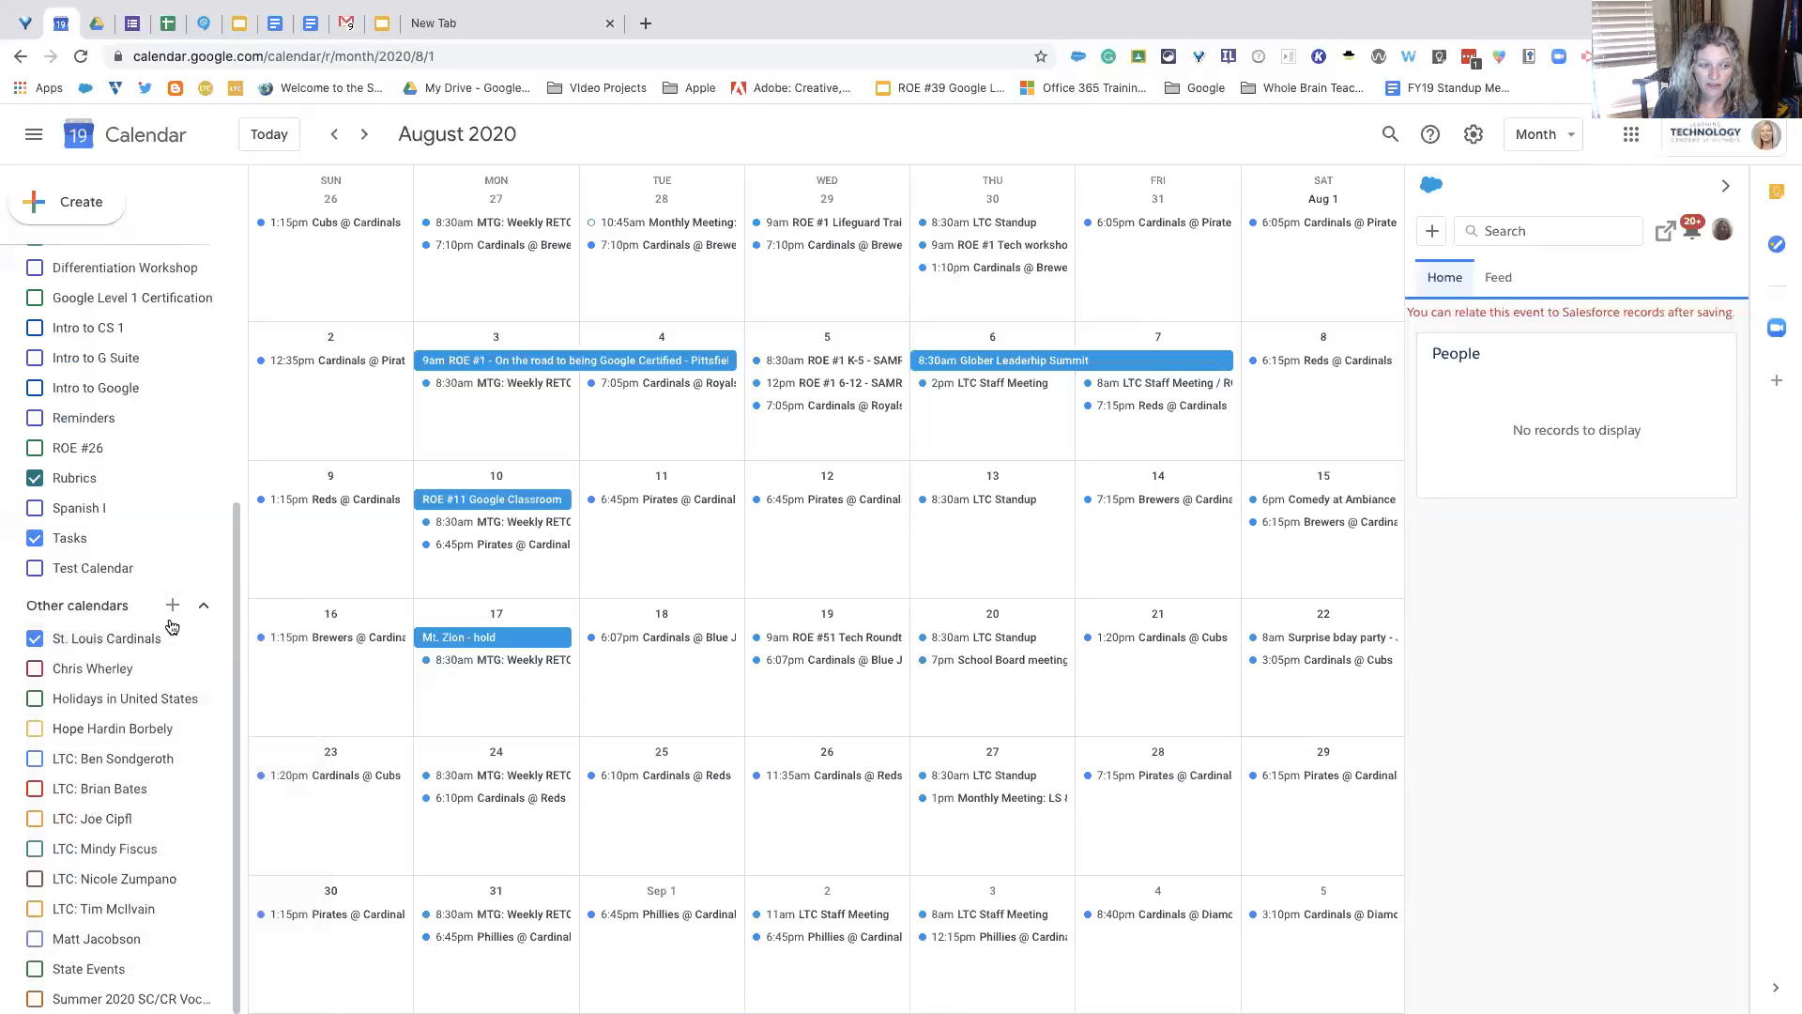
Step: Check the options of the St. Louis Cardinals calendar, then remove the calendar from Other calendars
click(201, 644)
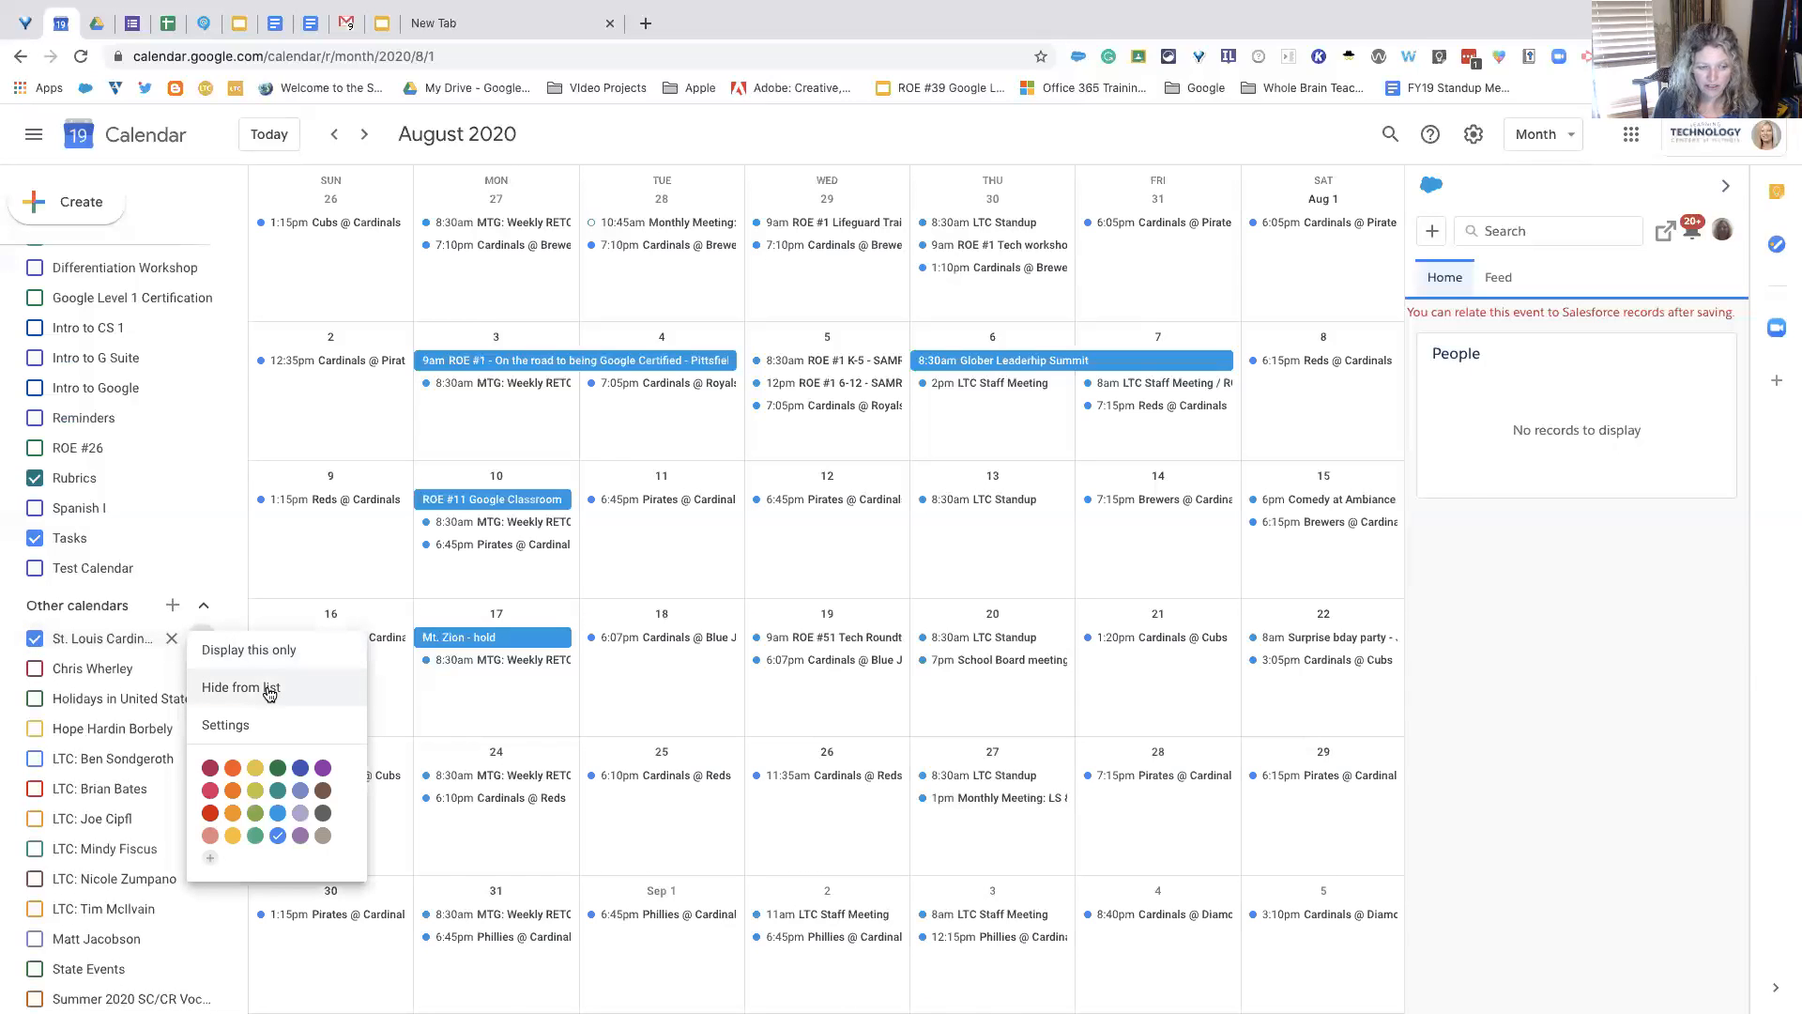
click(176, 648)
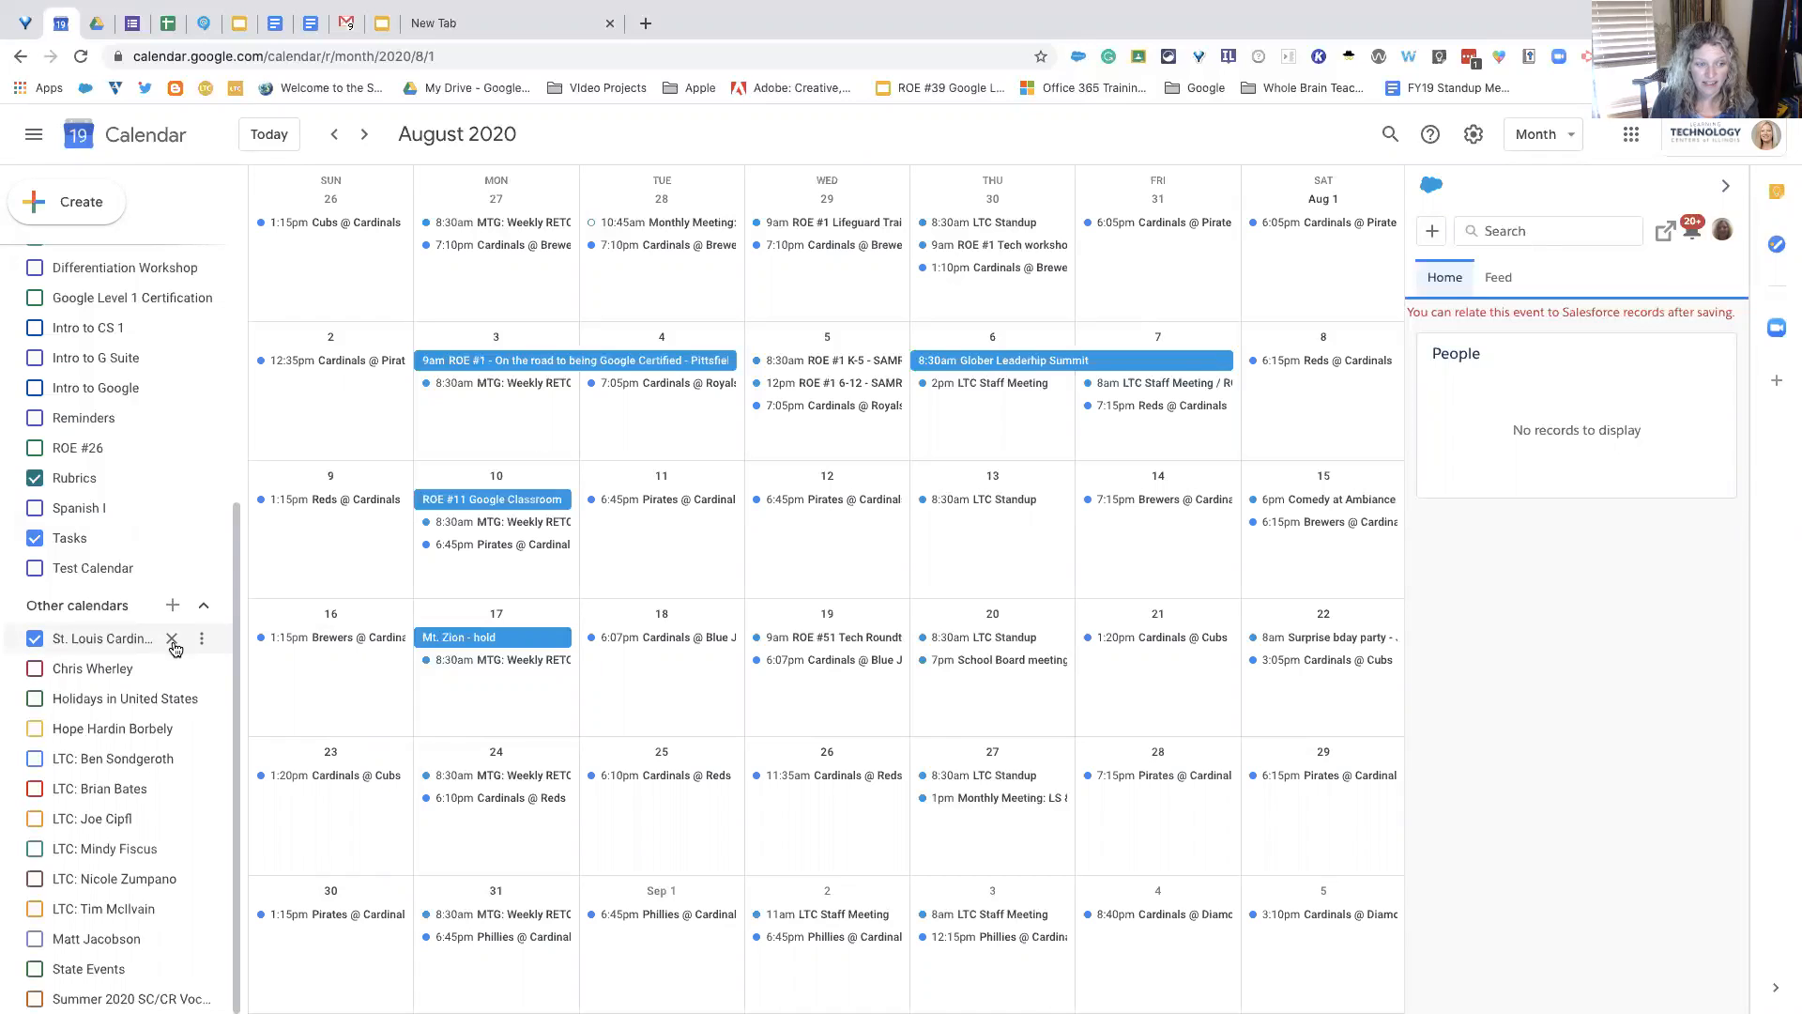
click(173, 642)
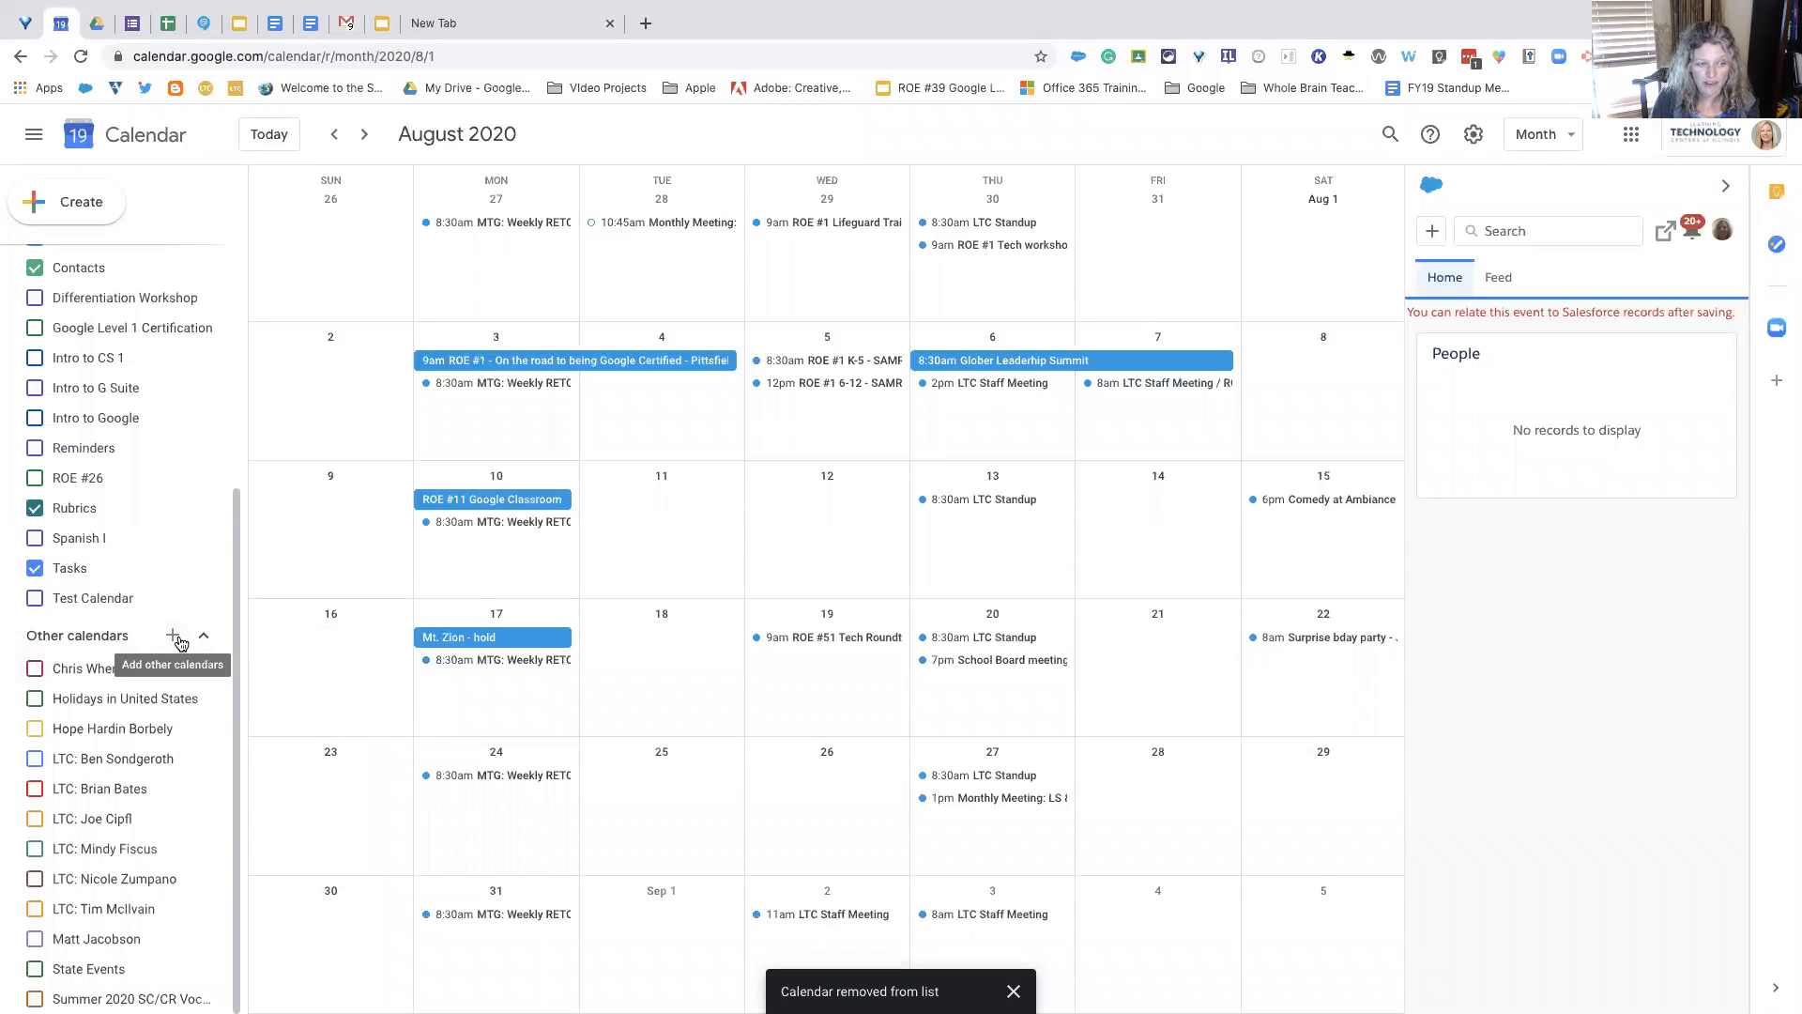
Step: Add the Chicago Cubs calendar from the calendars of interest, then remove it again and collapse the Baseball category
click(179, 640)
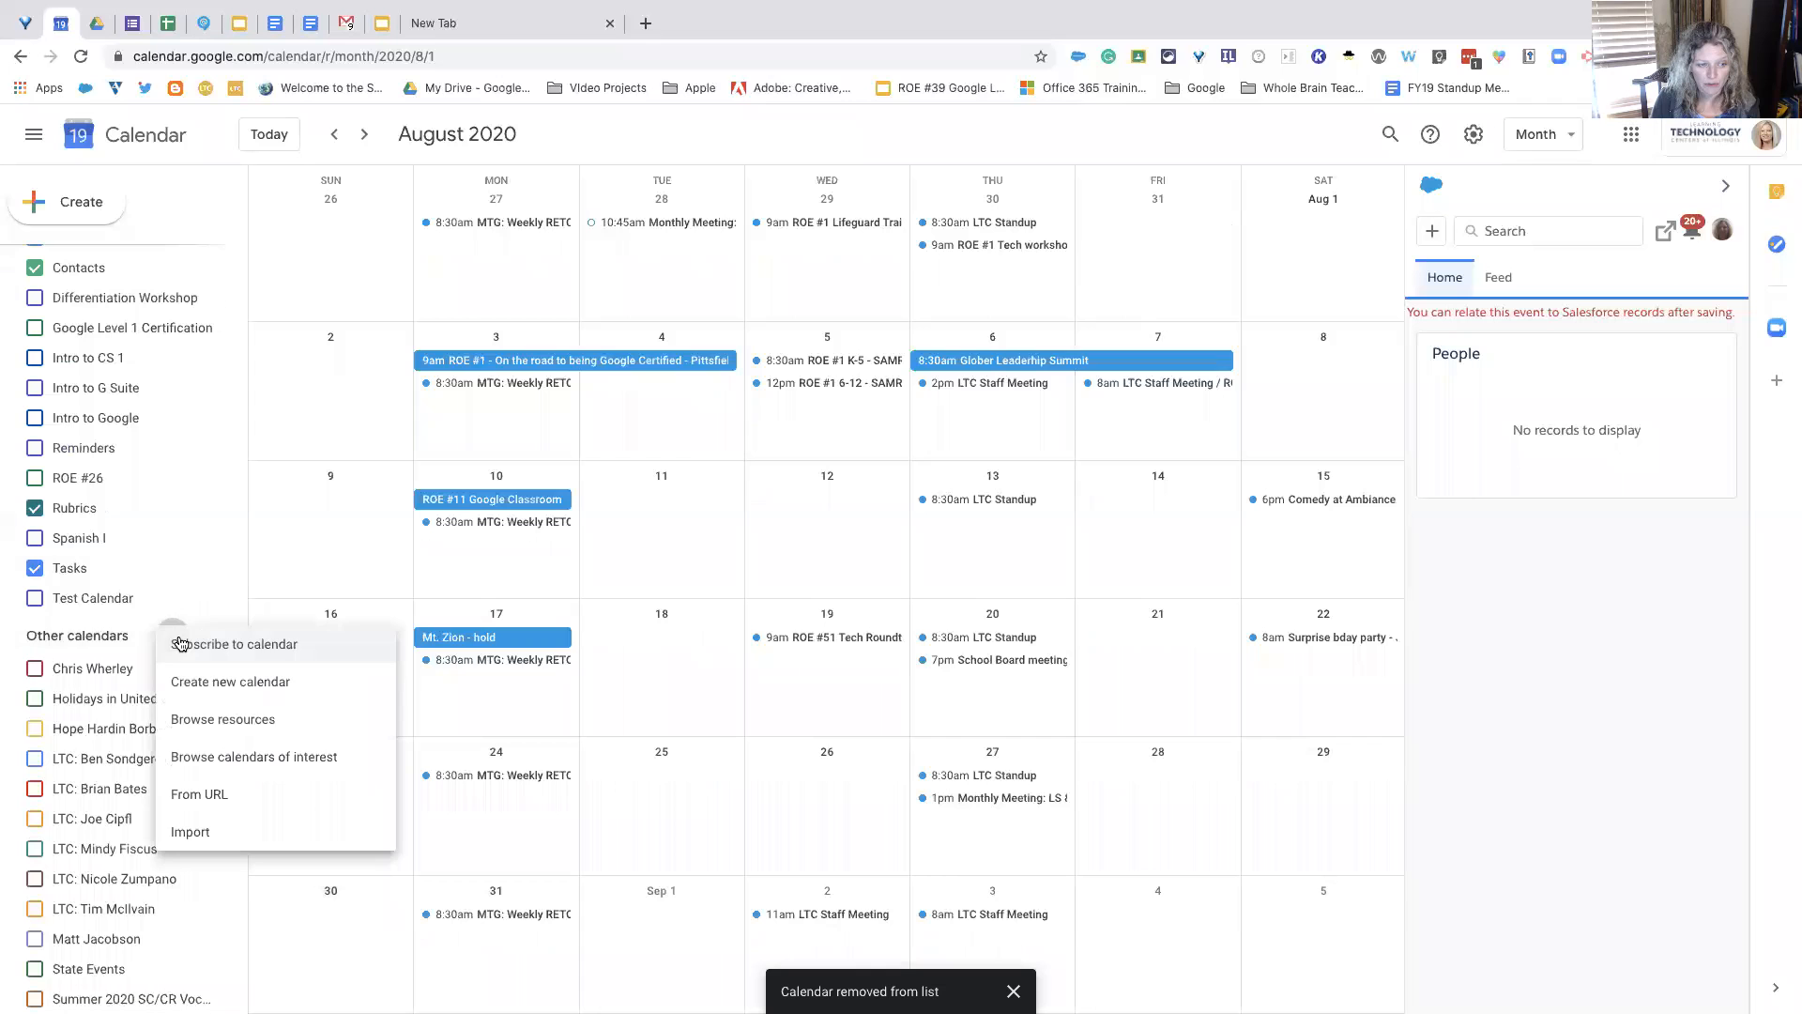
click(291, 761)
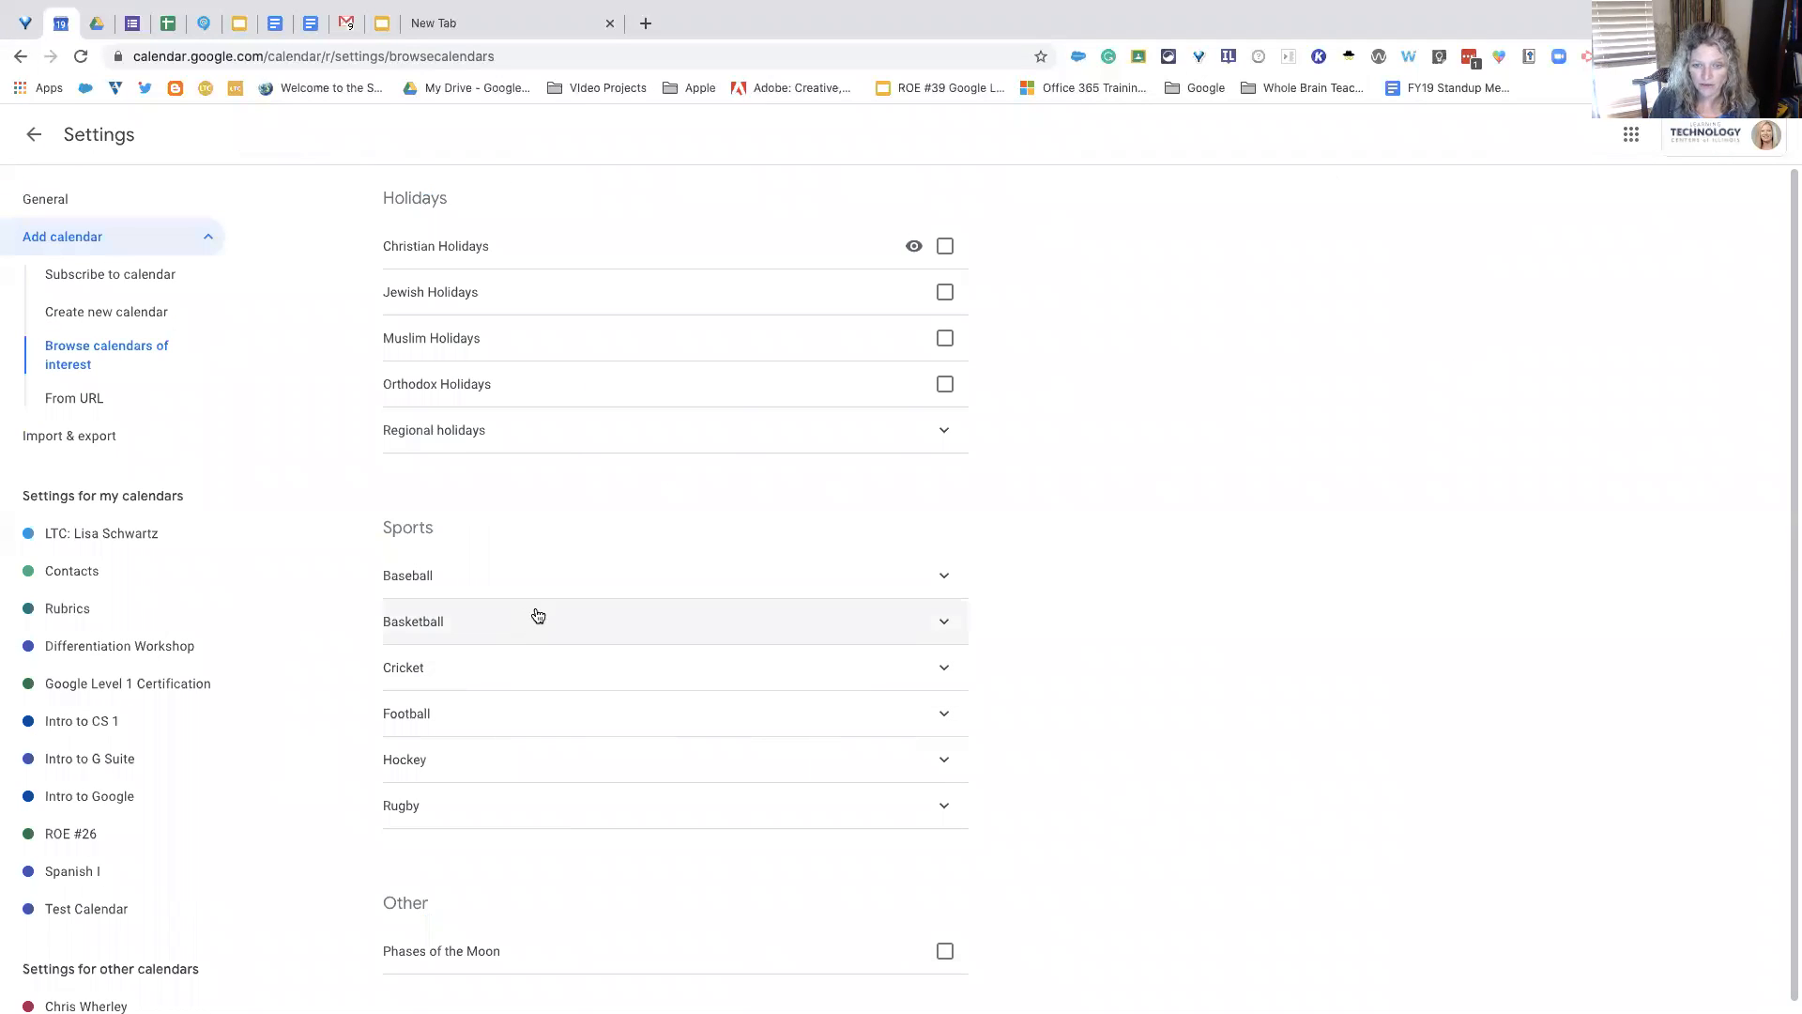
click(648, 584)
scroll(648, 586, down, 1)
click(574, 579)
scroll(633, 604, down, 4)
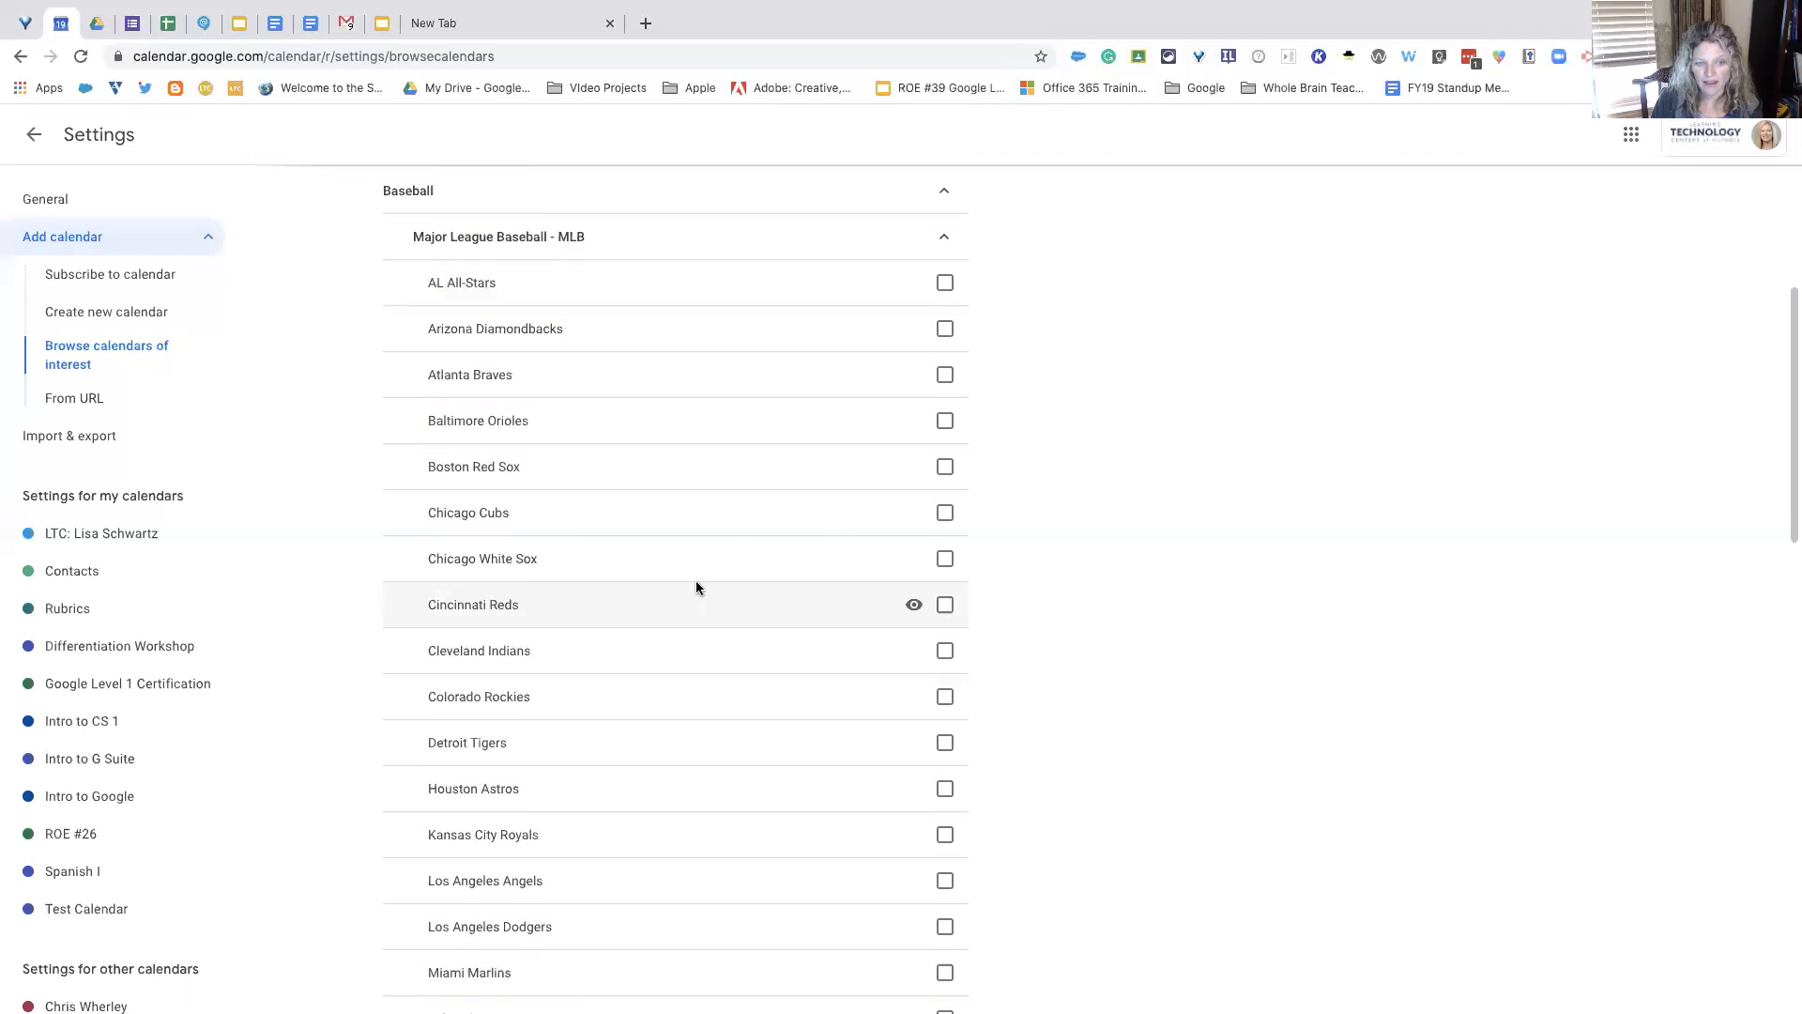
click(946, 509)
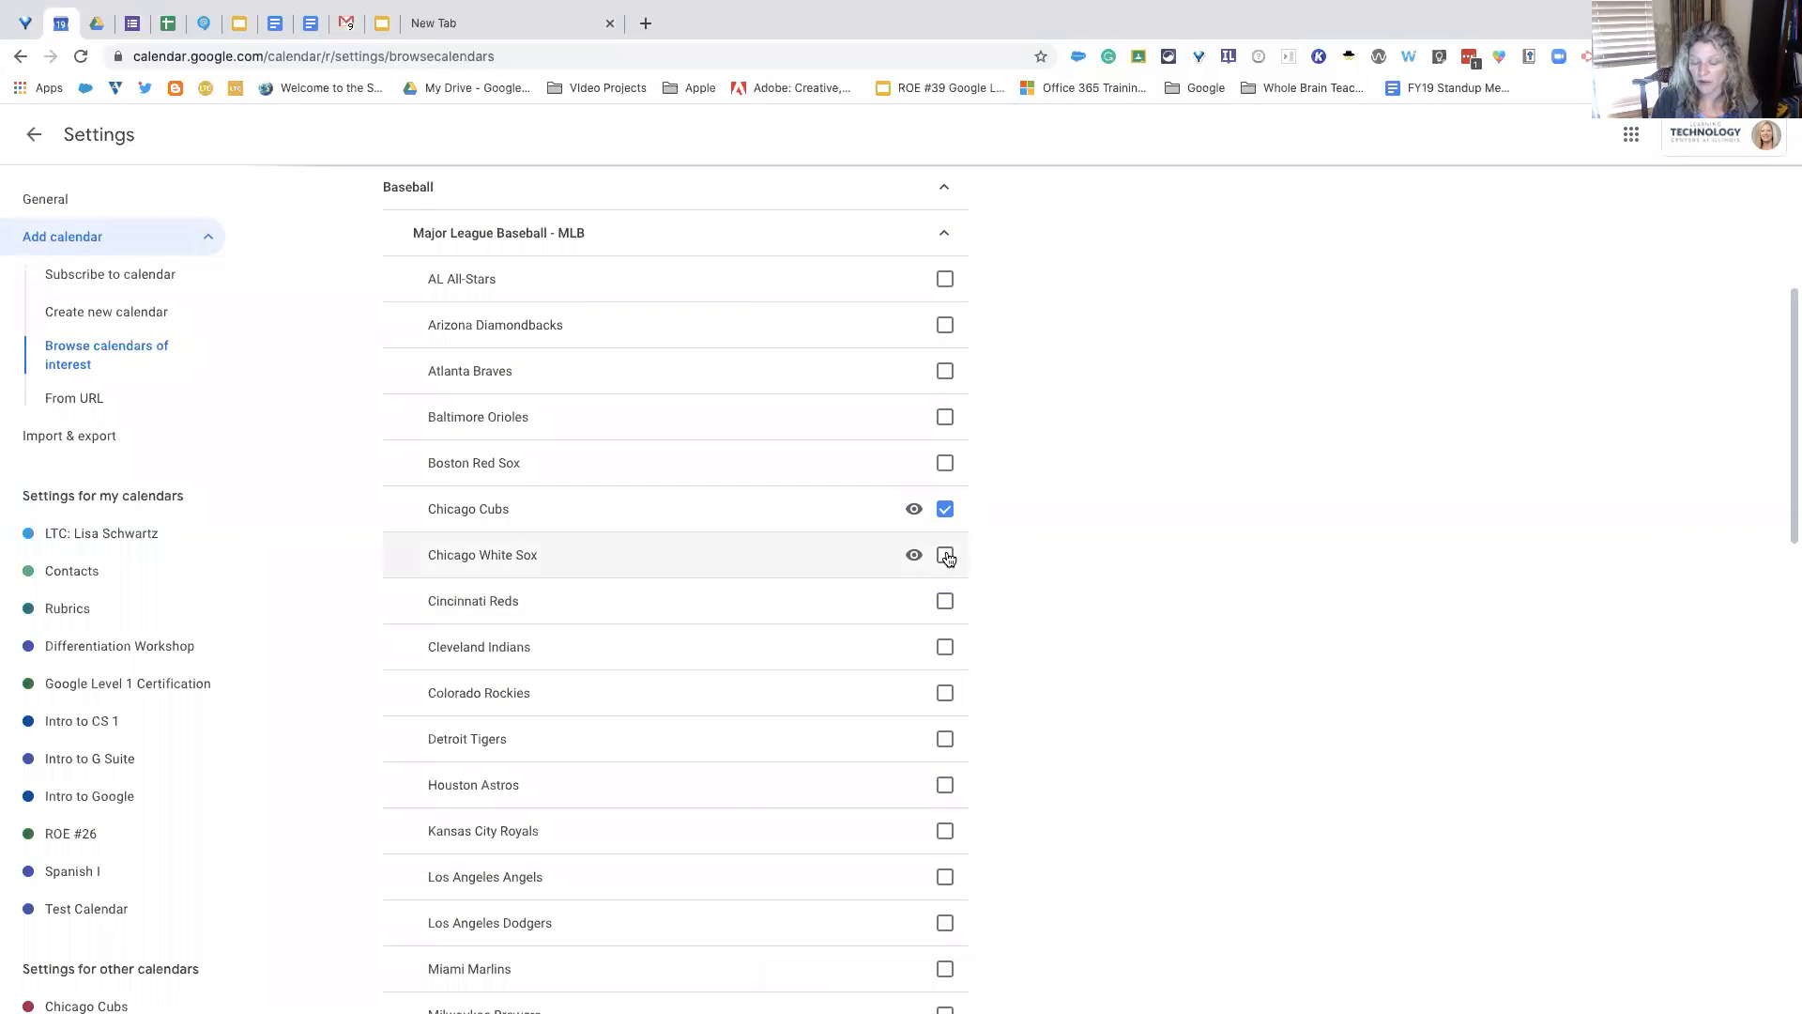
click(946, 510)
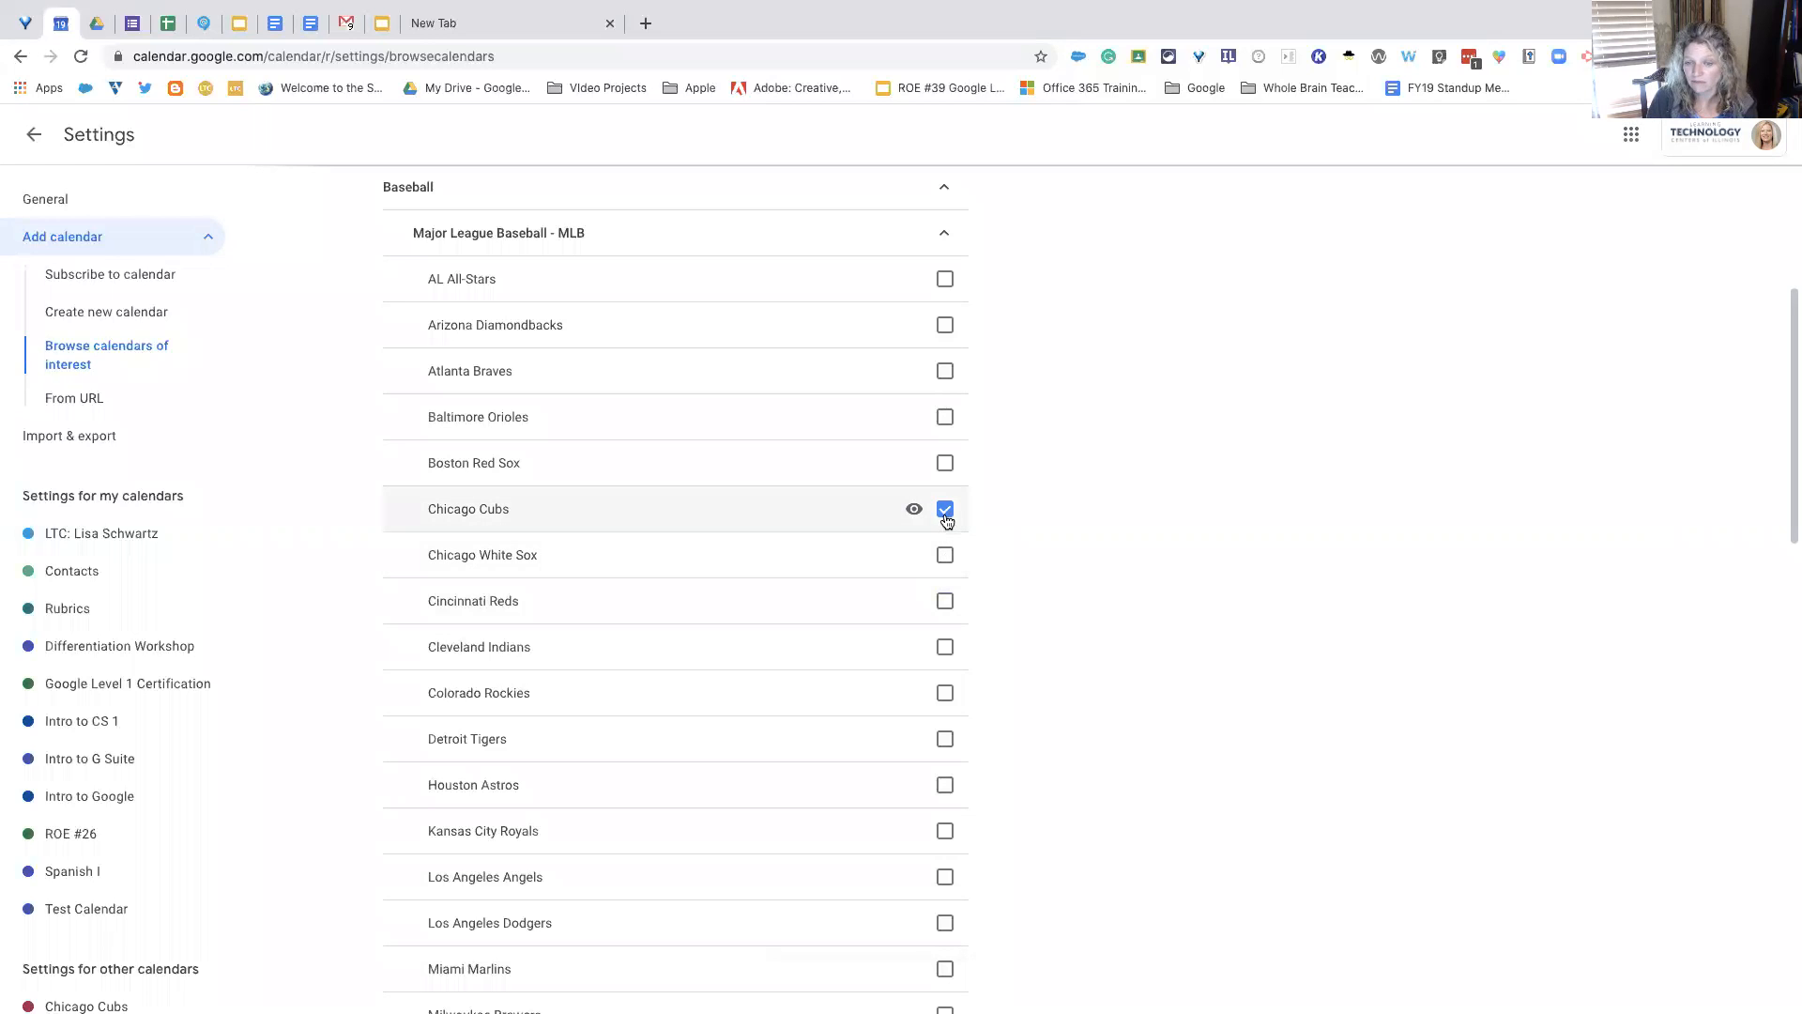
scroll(942, 657, up, 4)
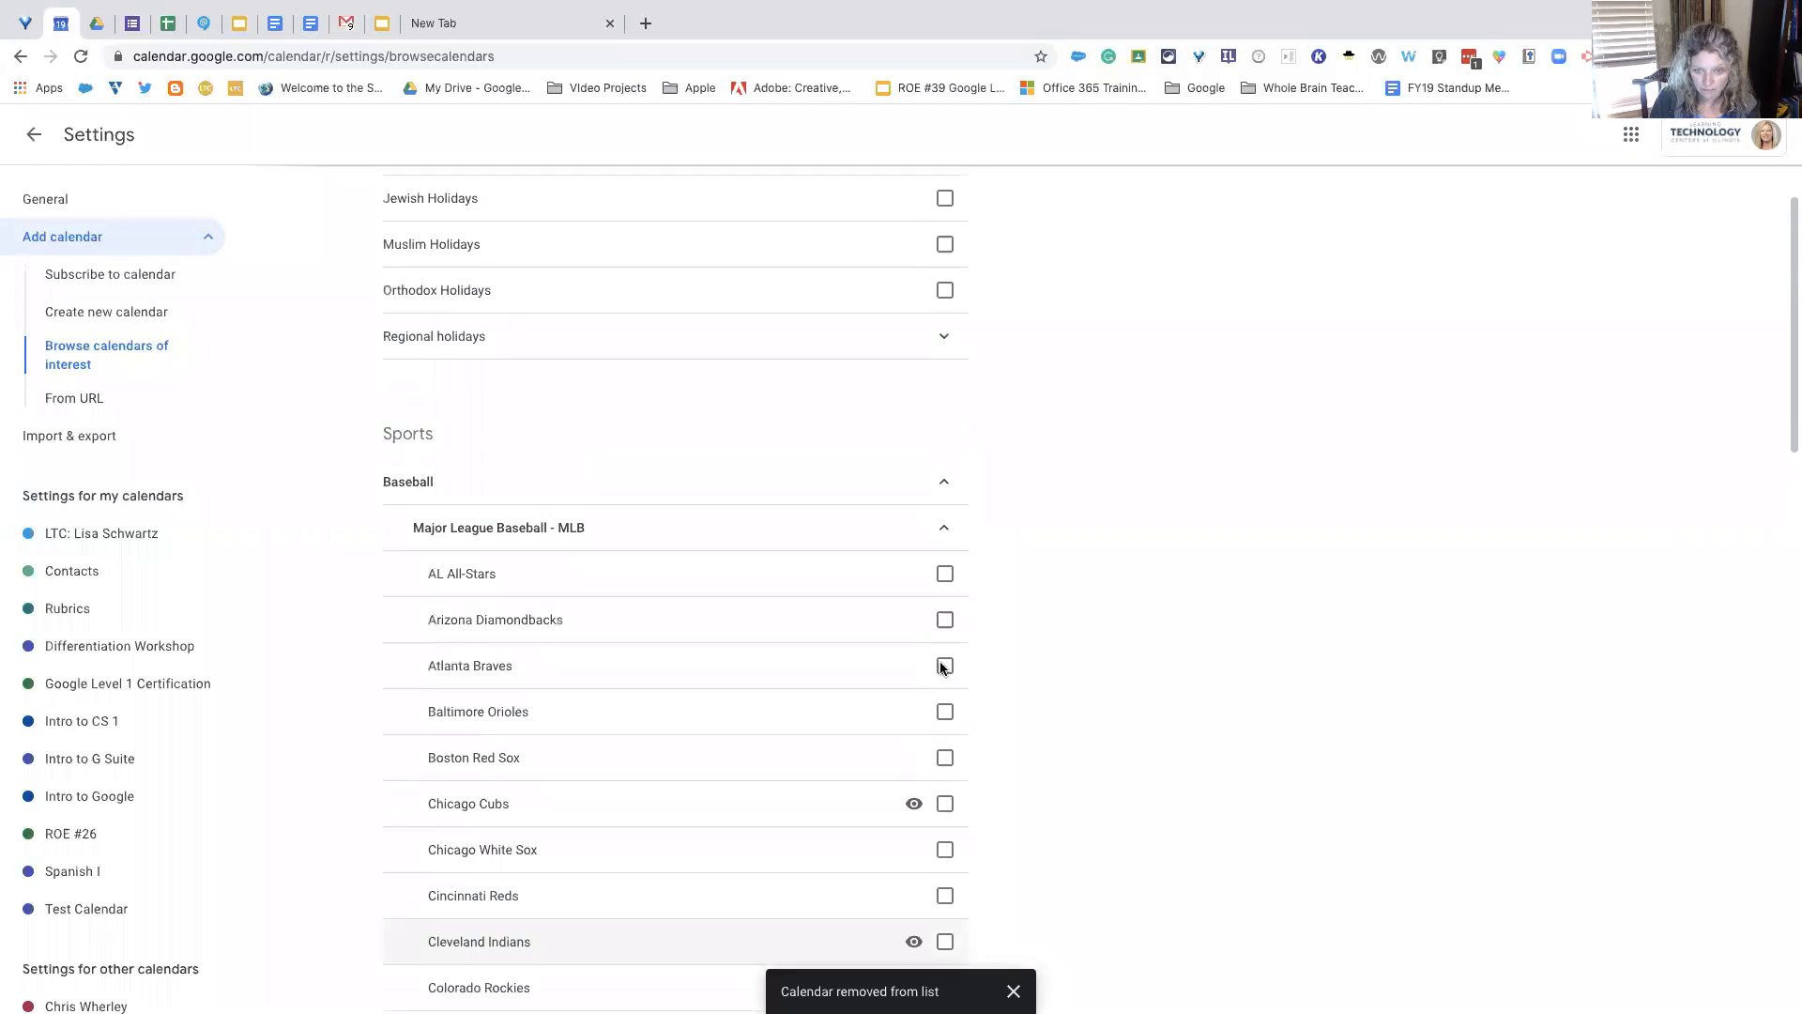
click(945, 582)
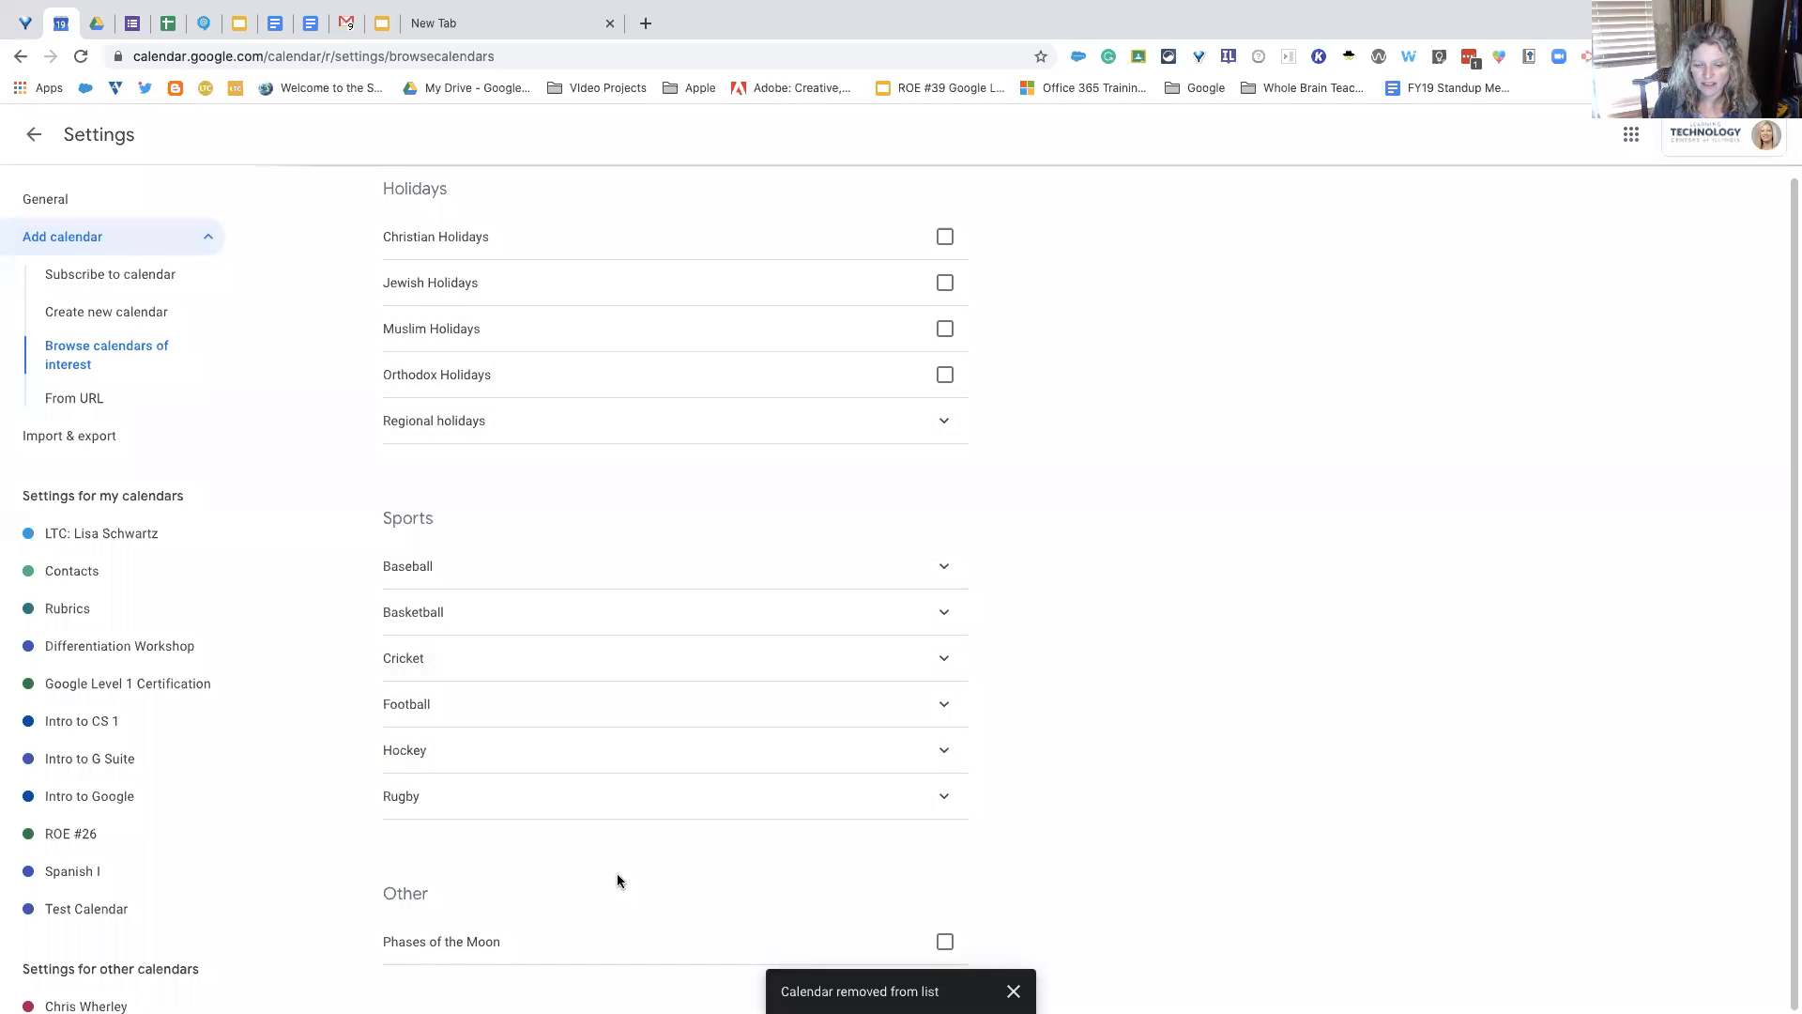
Step: Look over the remaining calendars of interest and the calendars listed in the settings, then return to the current month's calendar view
scroll(591, 910, up, 1)
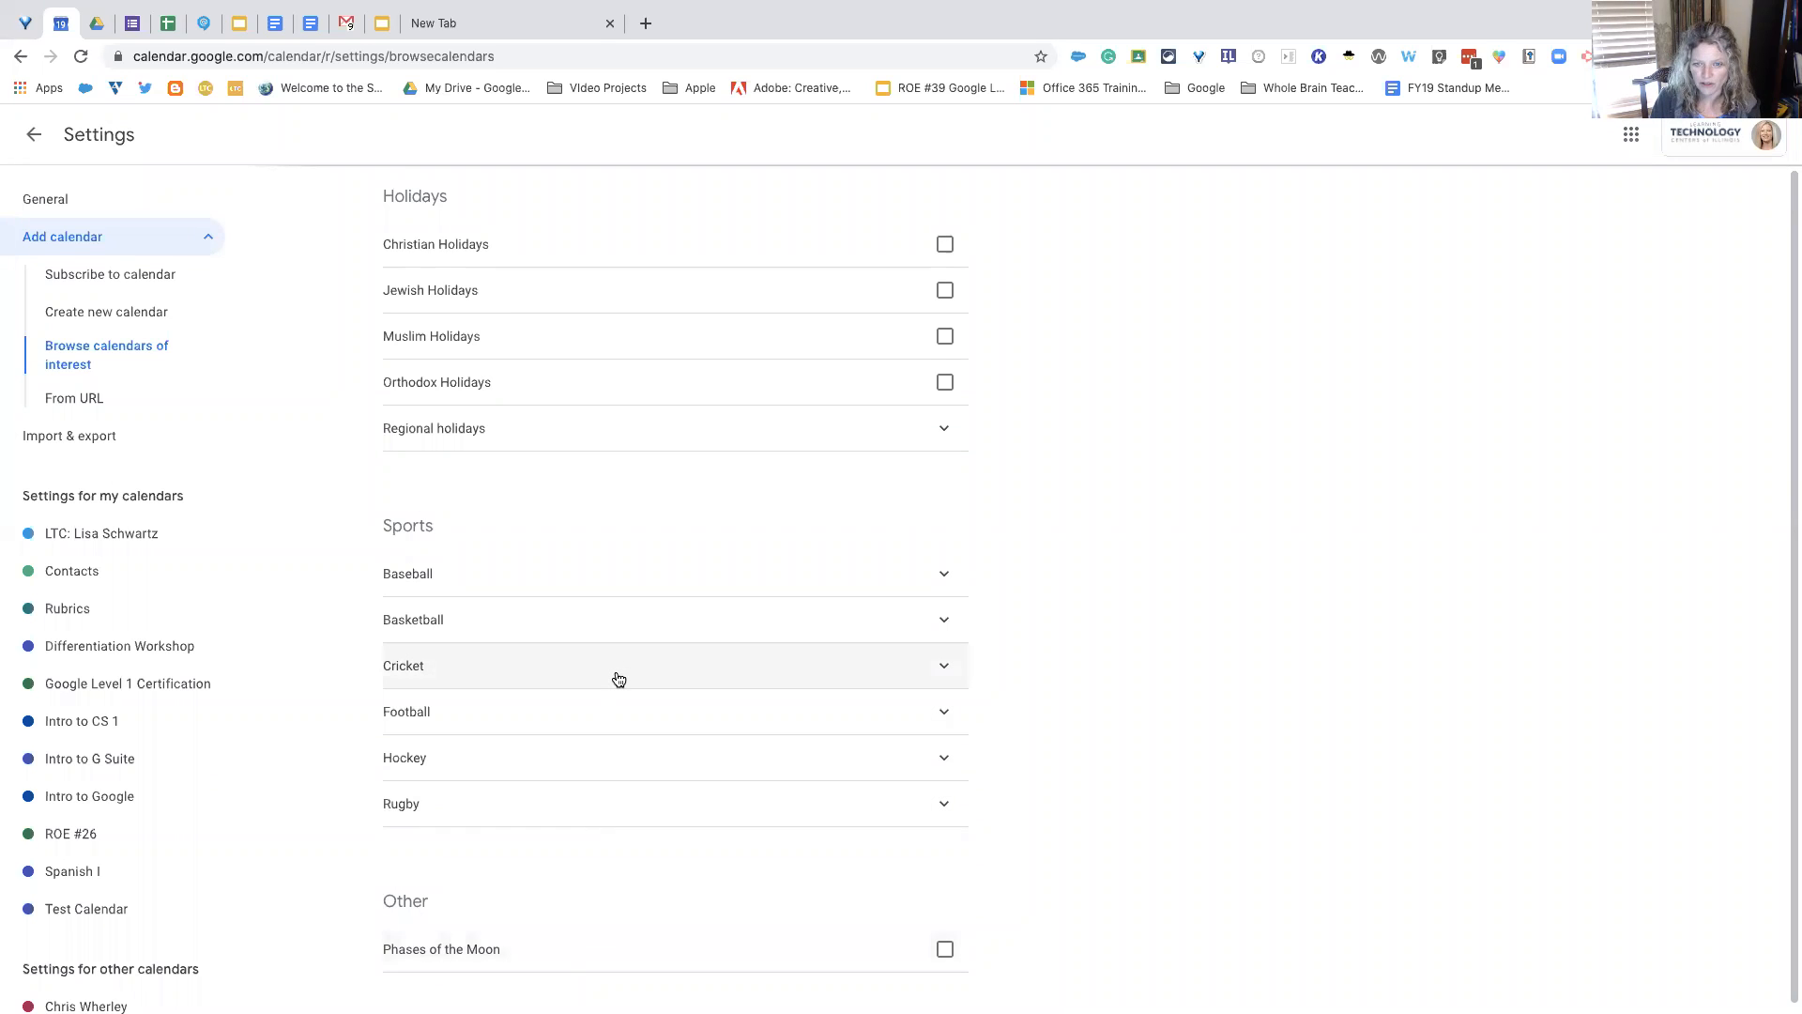
scroll(619, 678, up, 1)
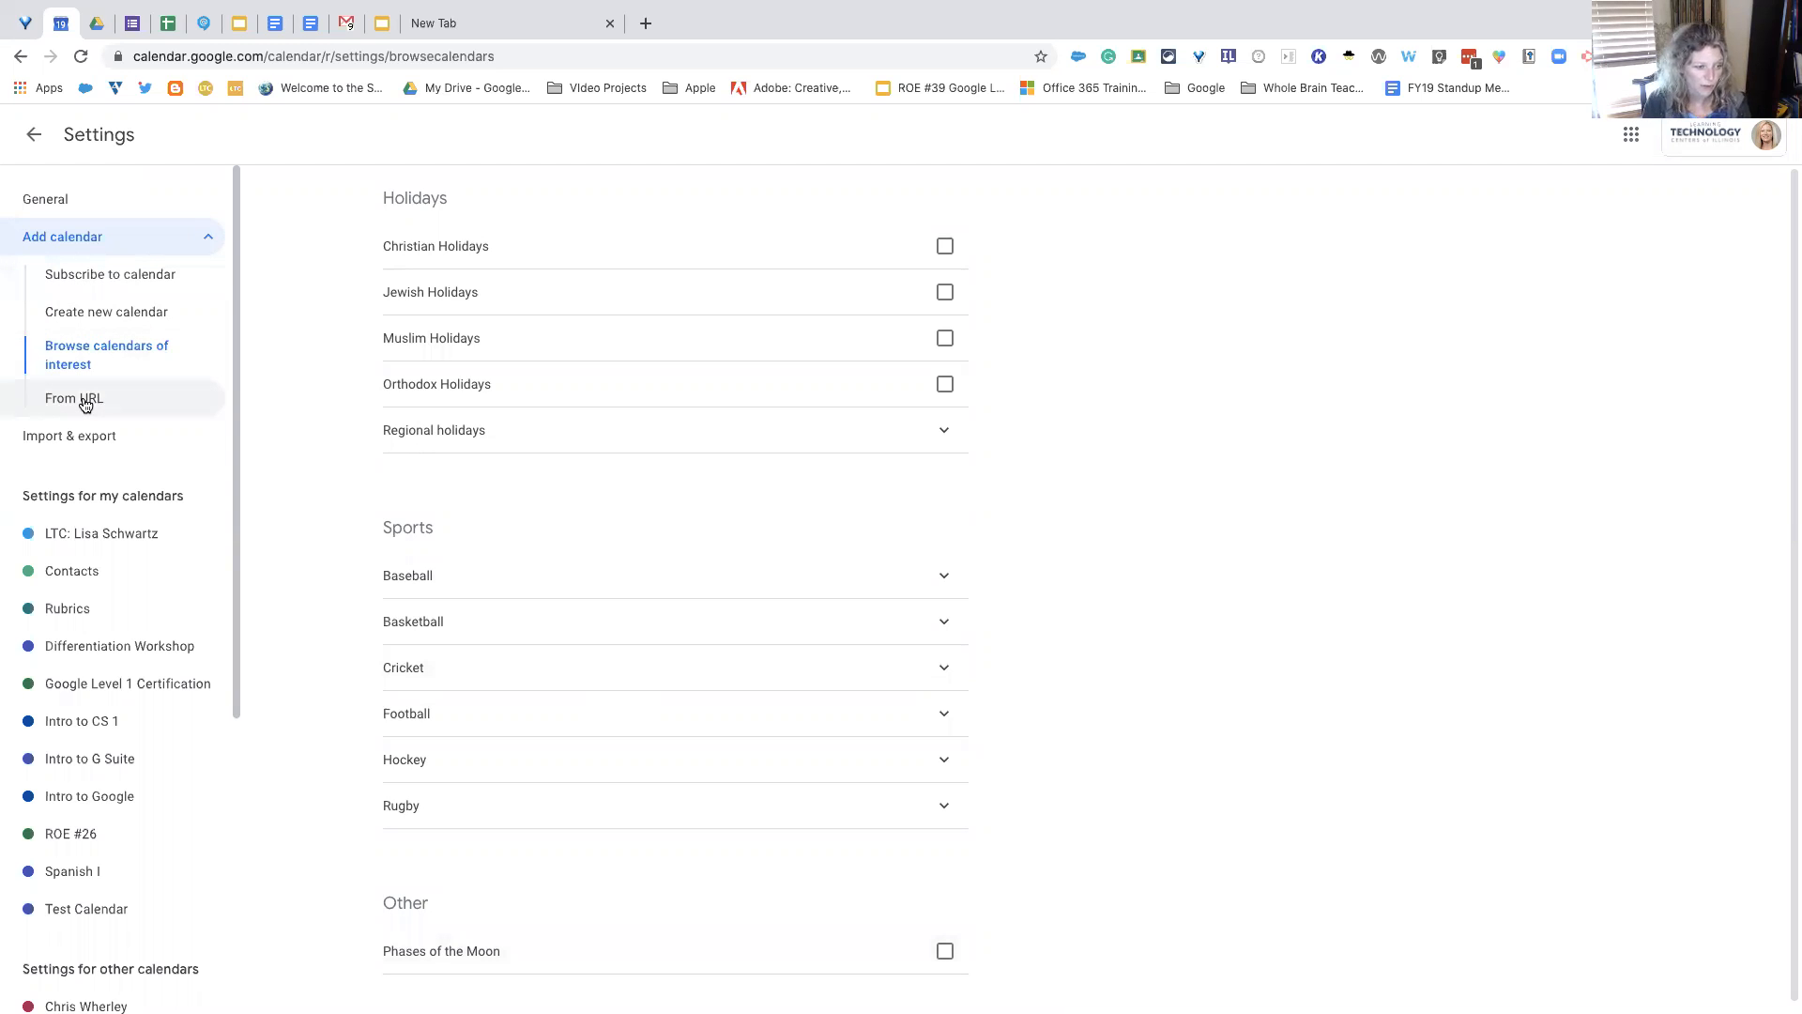
scroll(83, 402, down, 5)
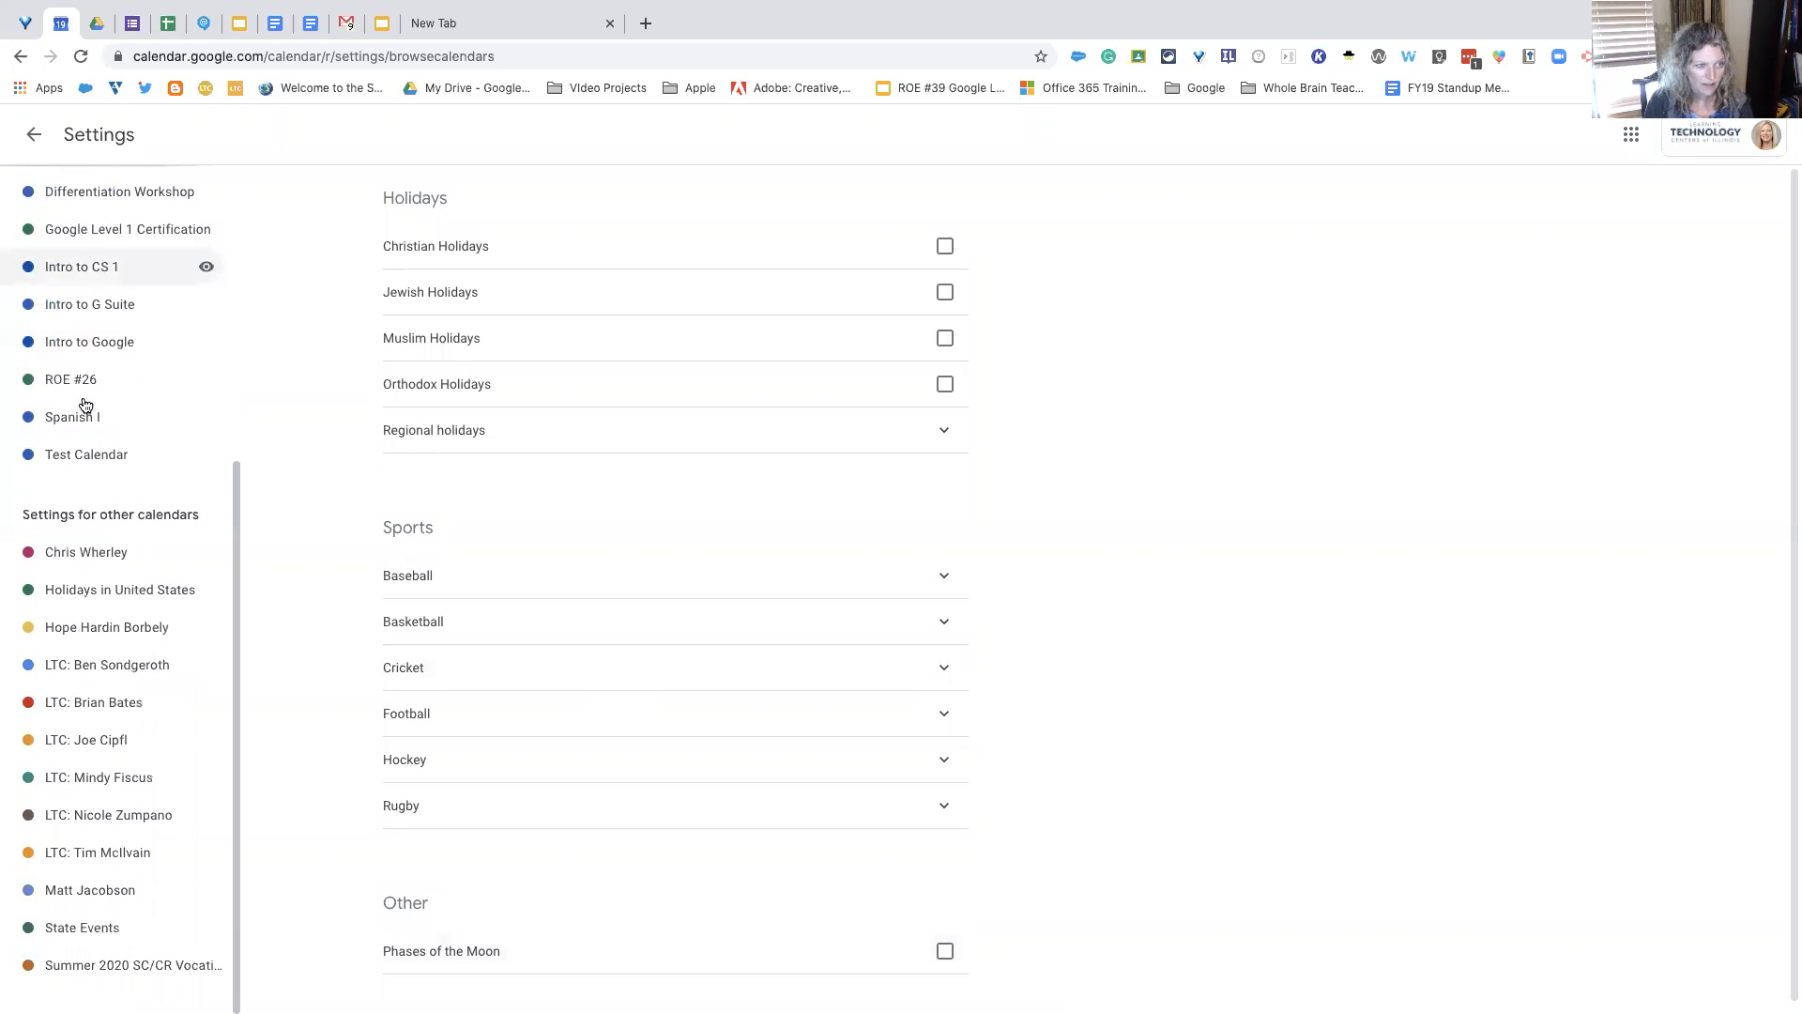
scroll(84, 385, up, 5)
click(34, 134)
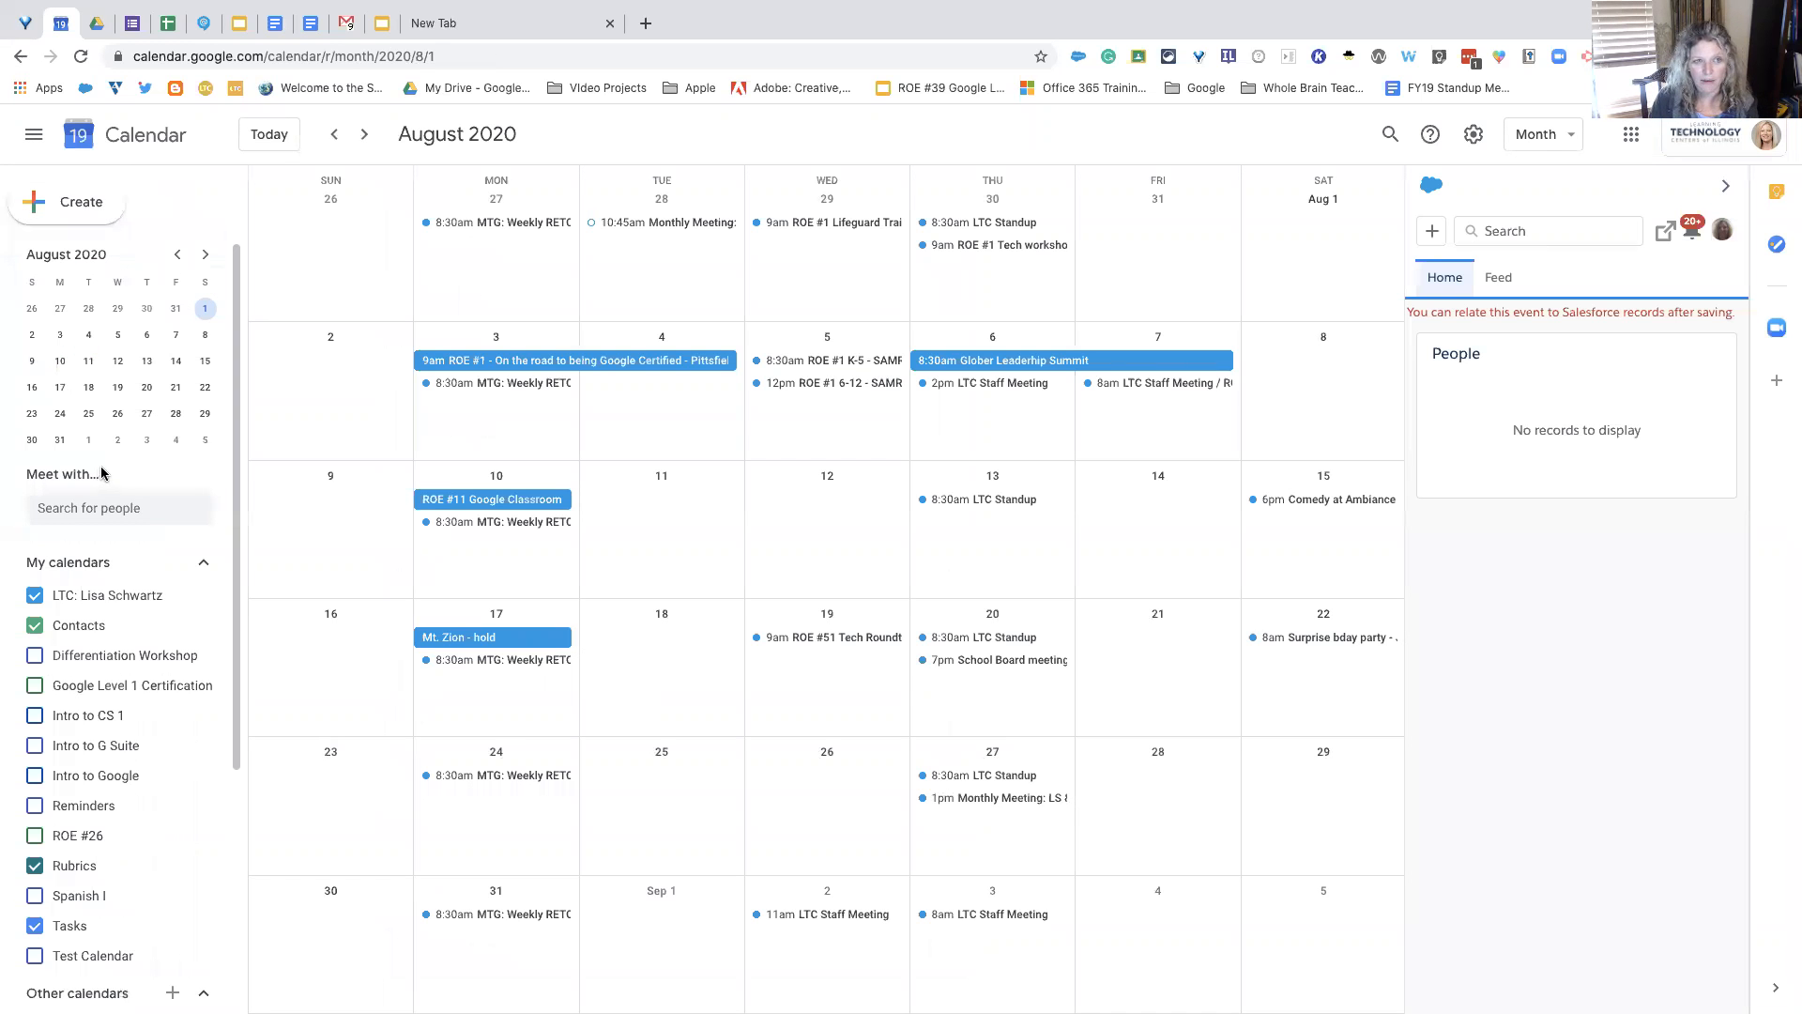
click(278, 141)
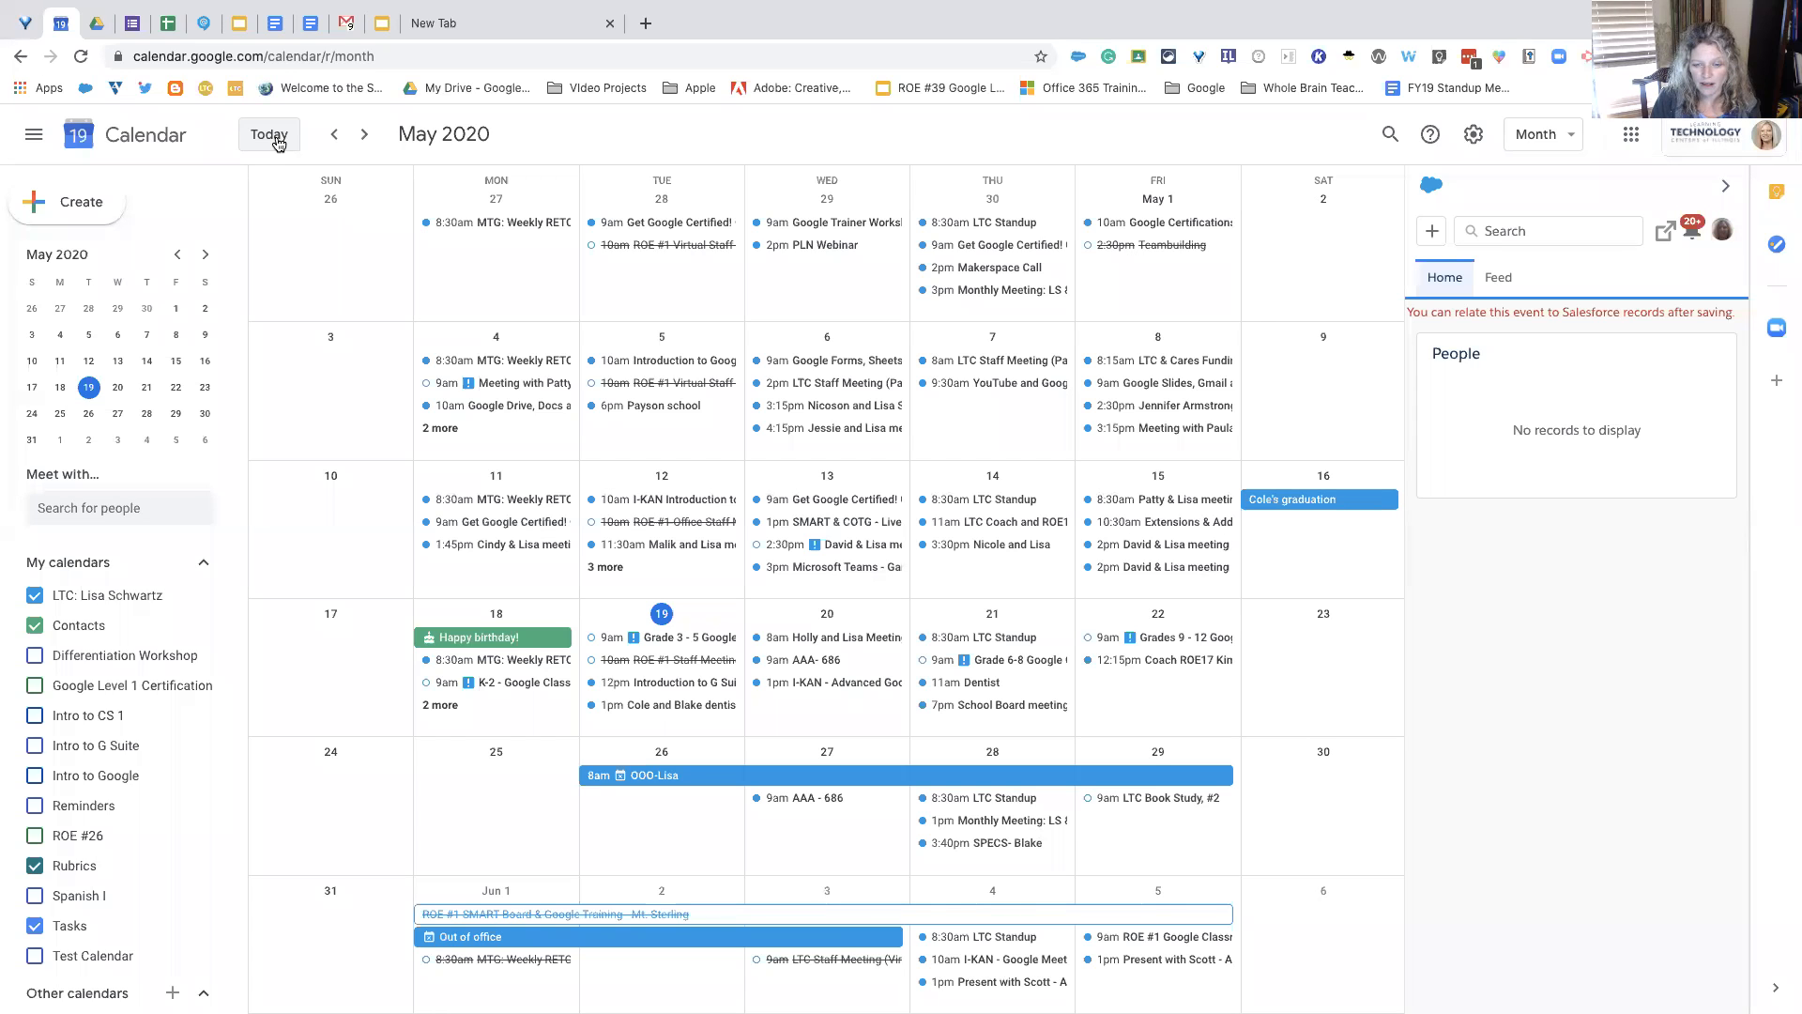
Step: Collapse the calendar sidebar to show how the month view widens, and expand it again, twice
click(33, 139)
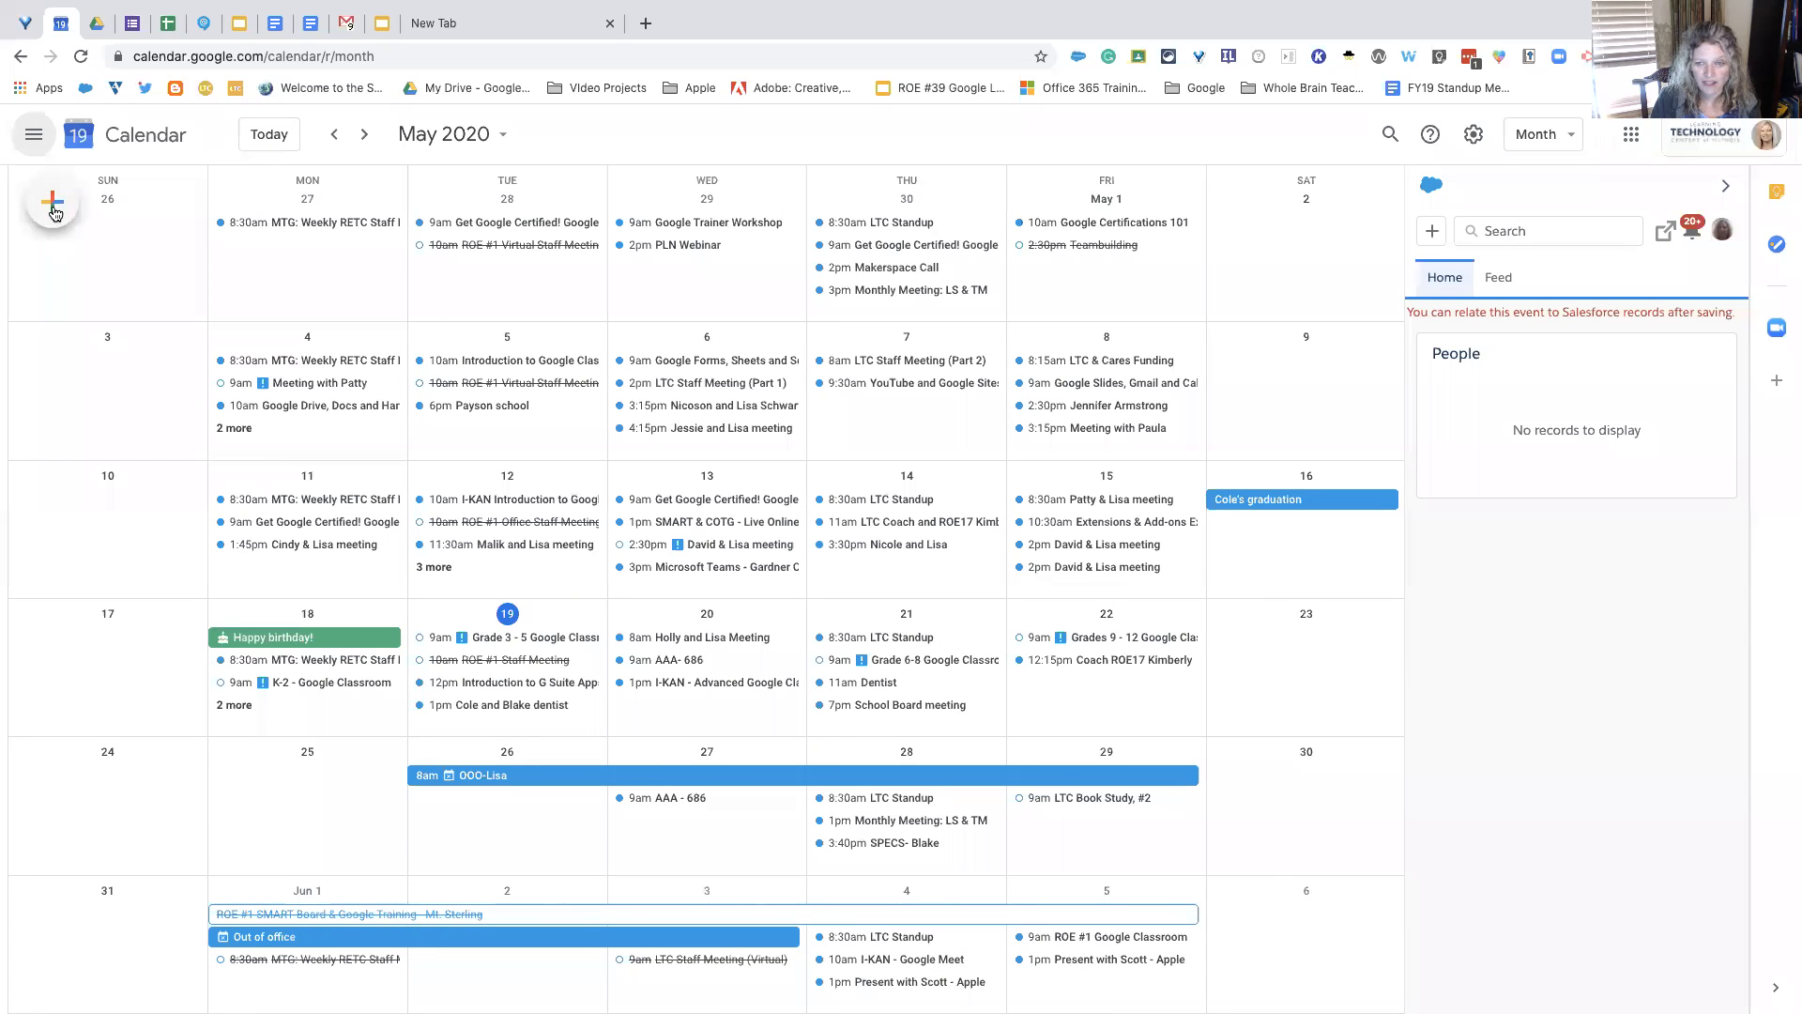
click(34, 141)
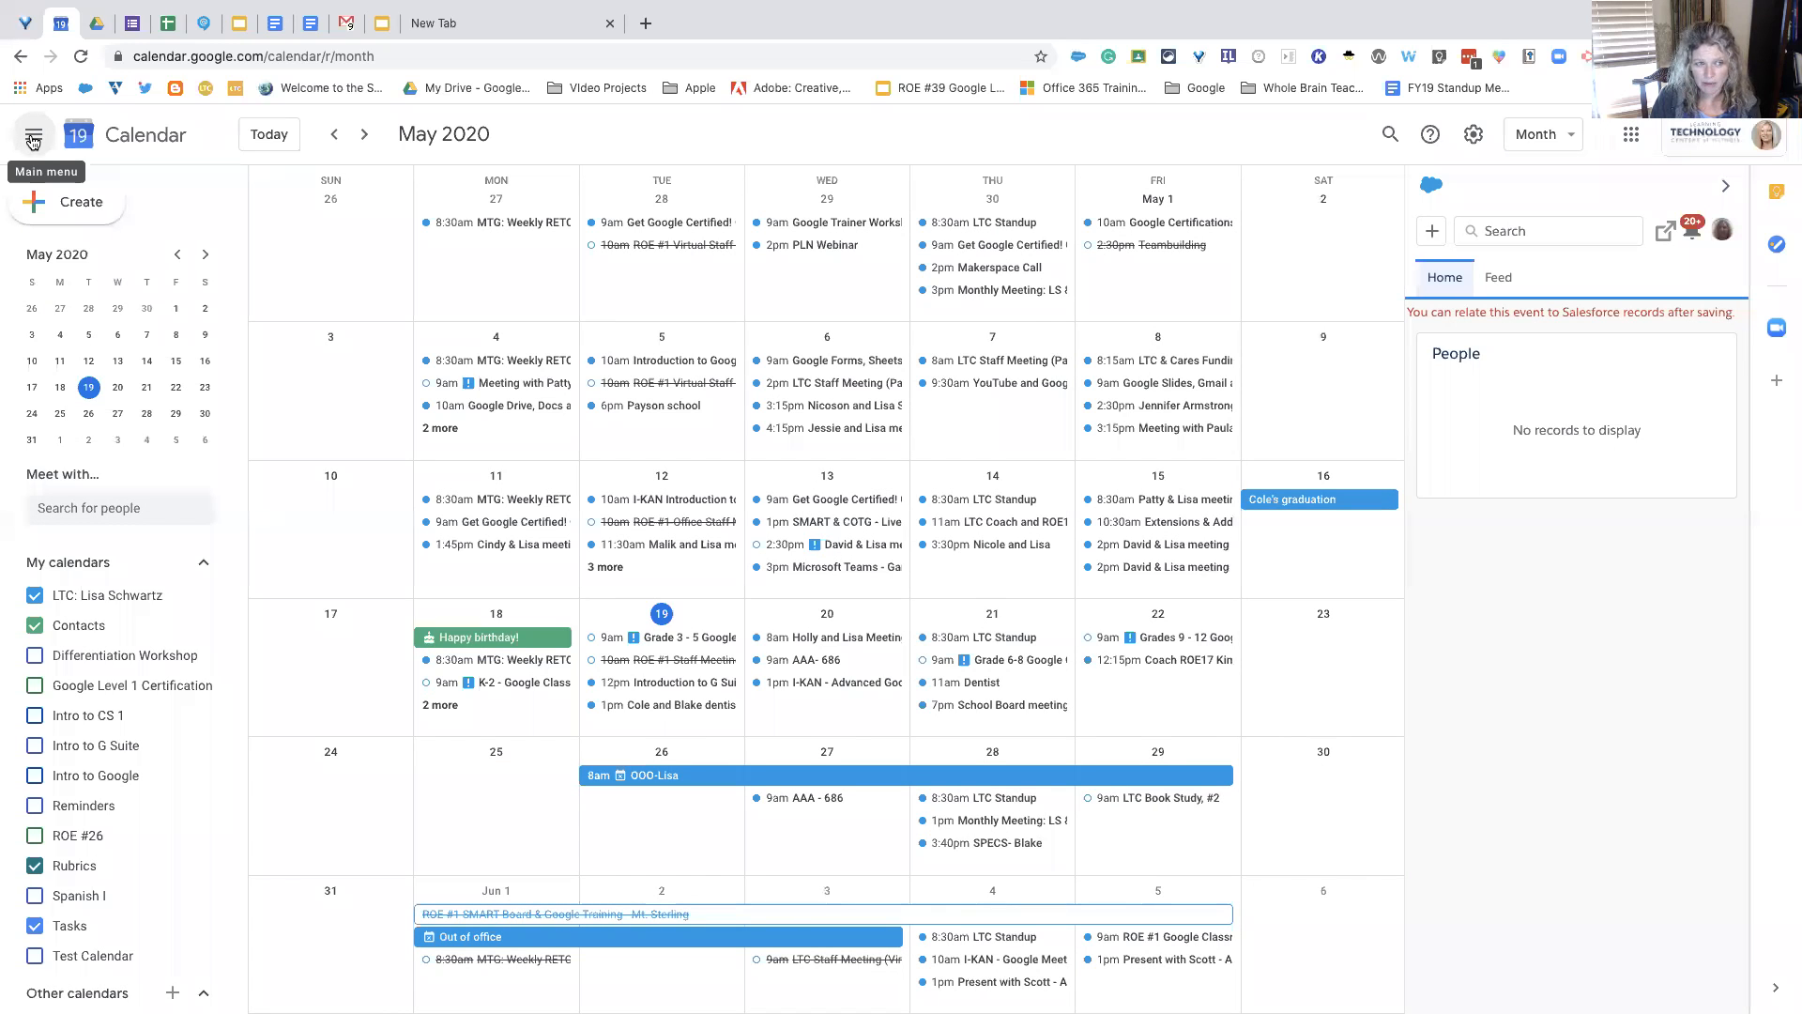
click(34, 141)
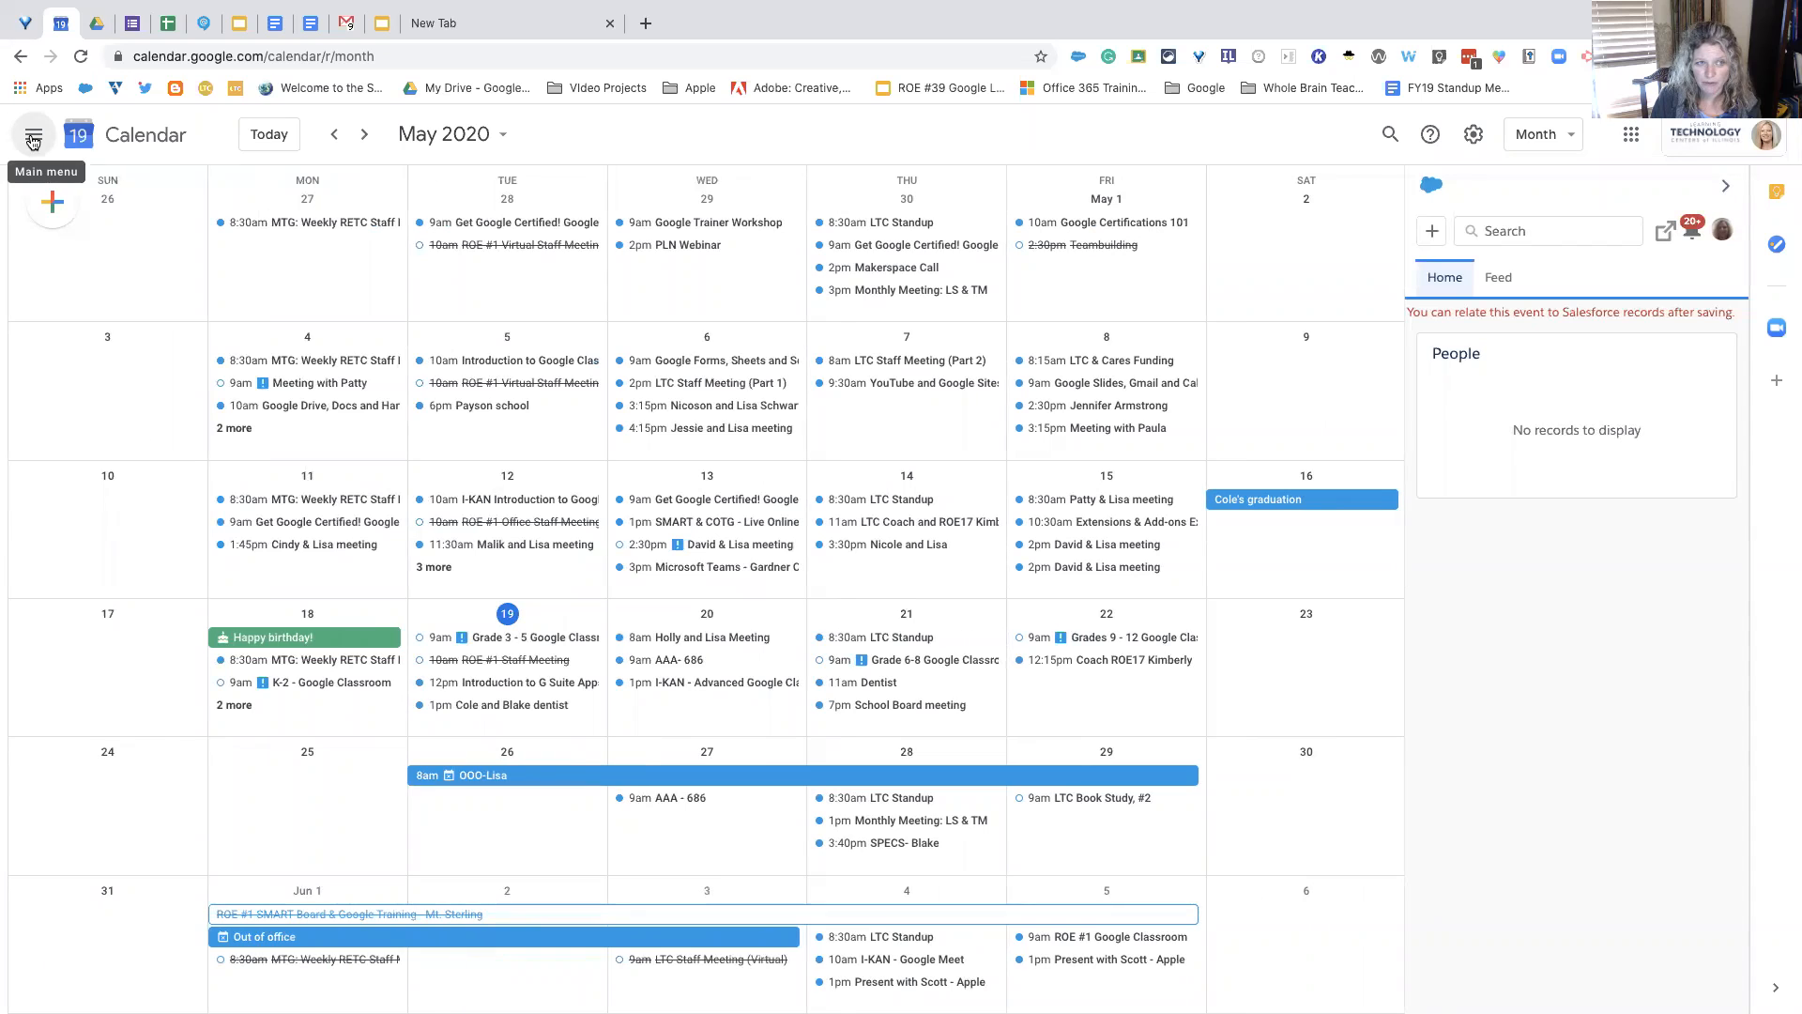
click(34, 137)
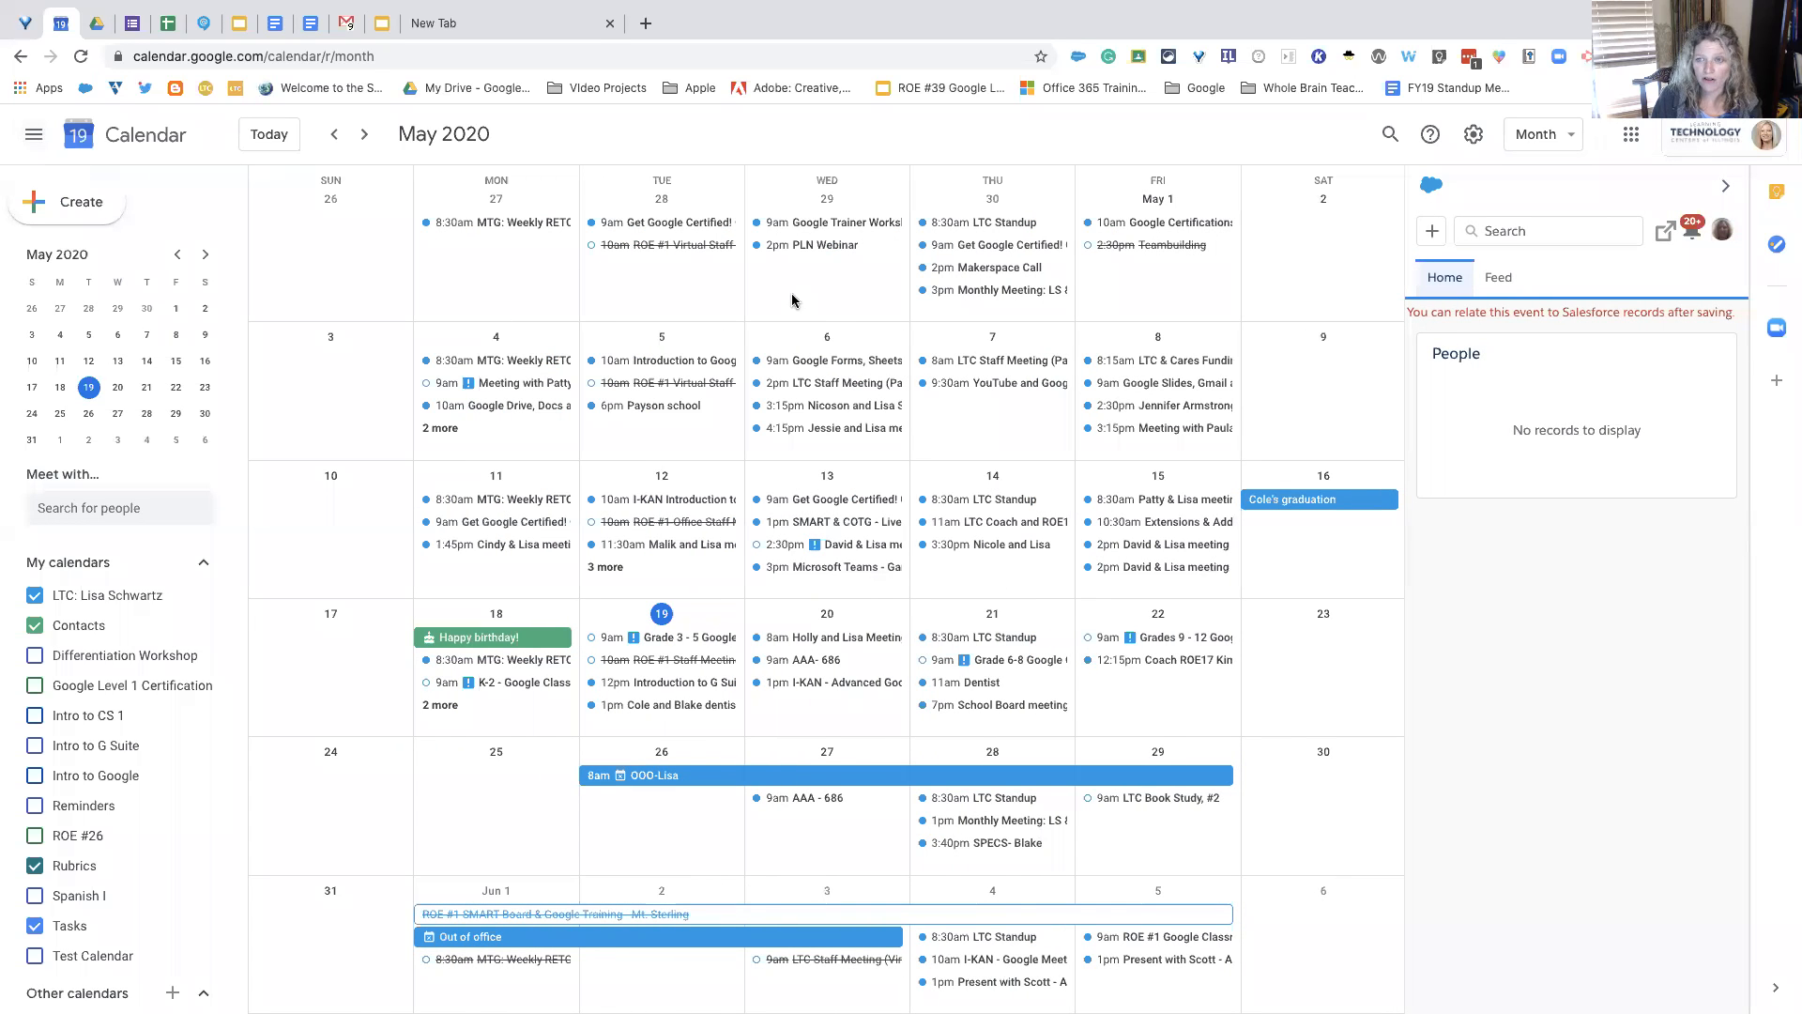
Step: Look over the general calendar settings, including the language choices, then return to the month view without changing anything
click(1474, 139)
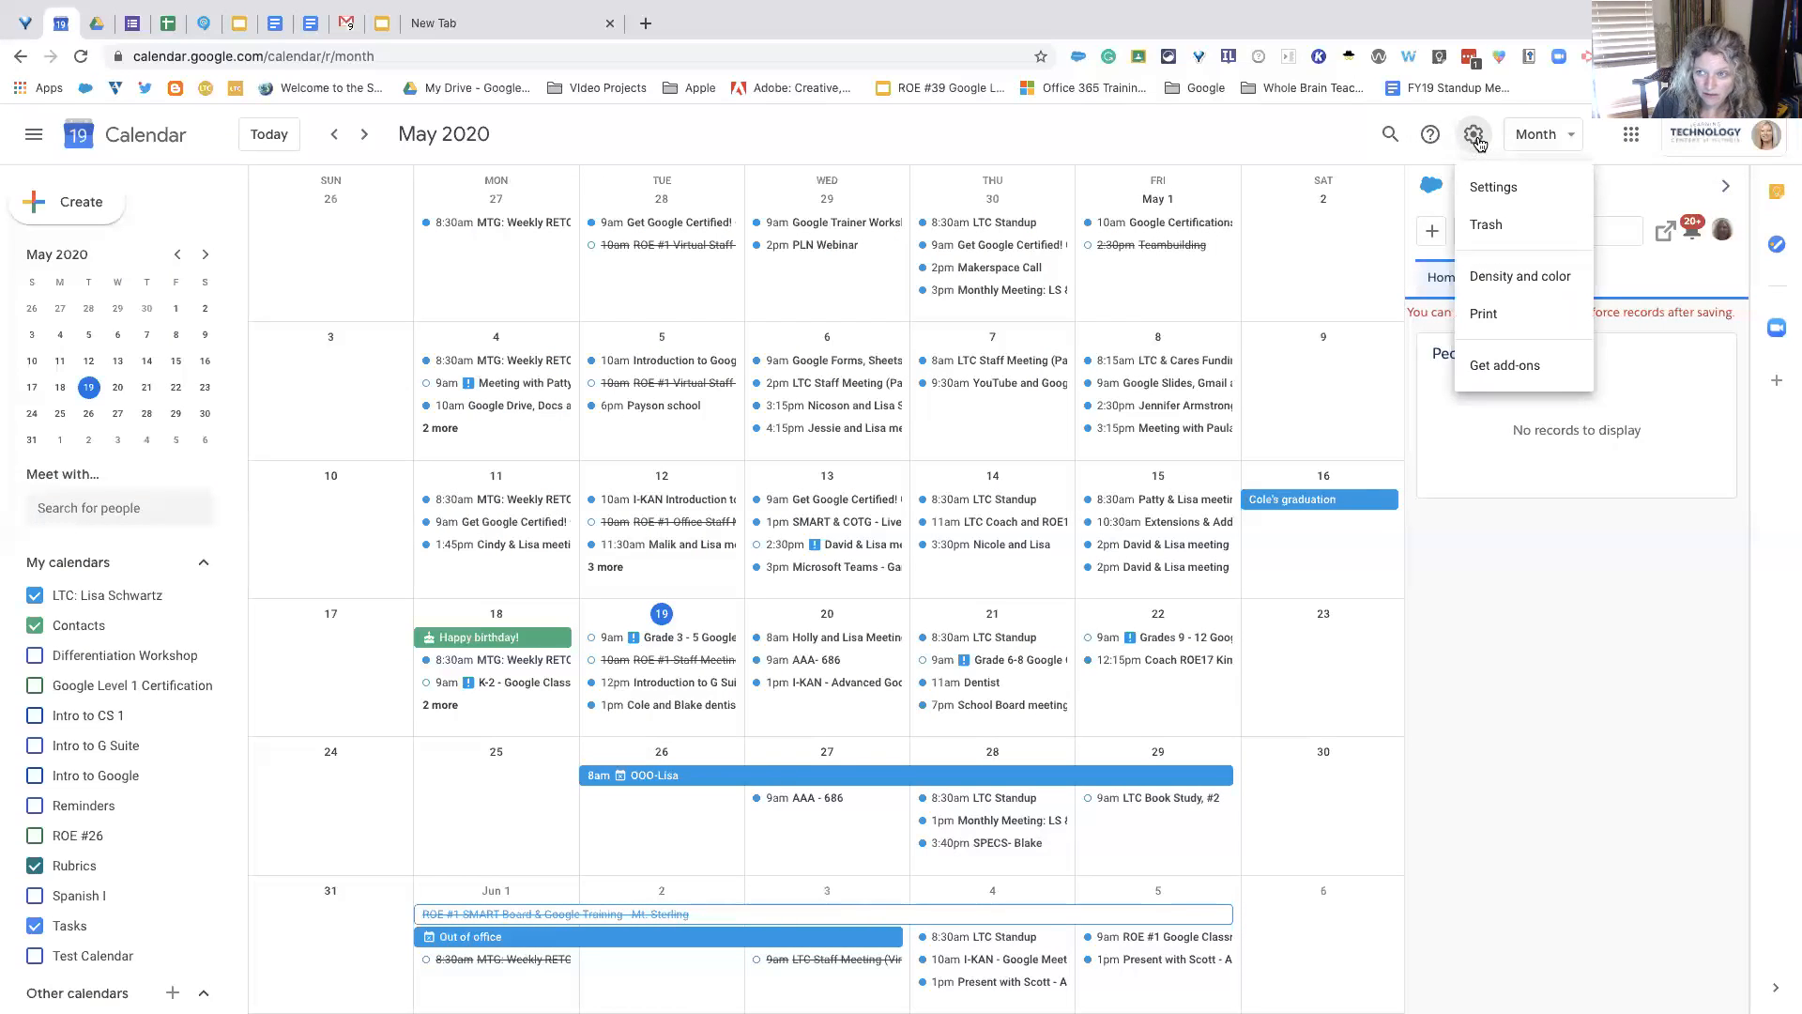
click(1485, 185)
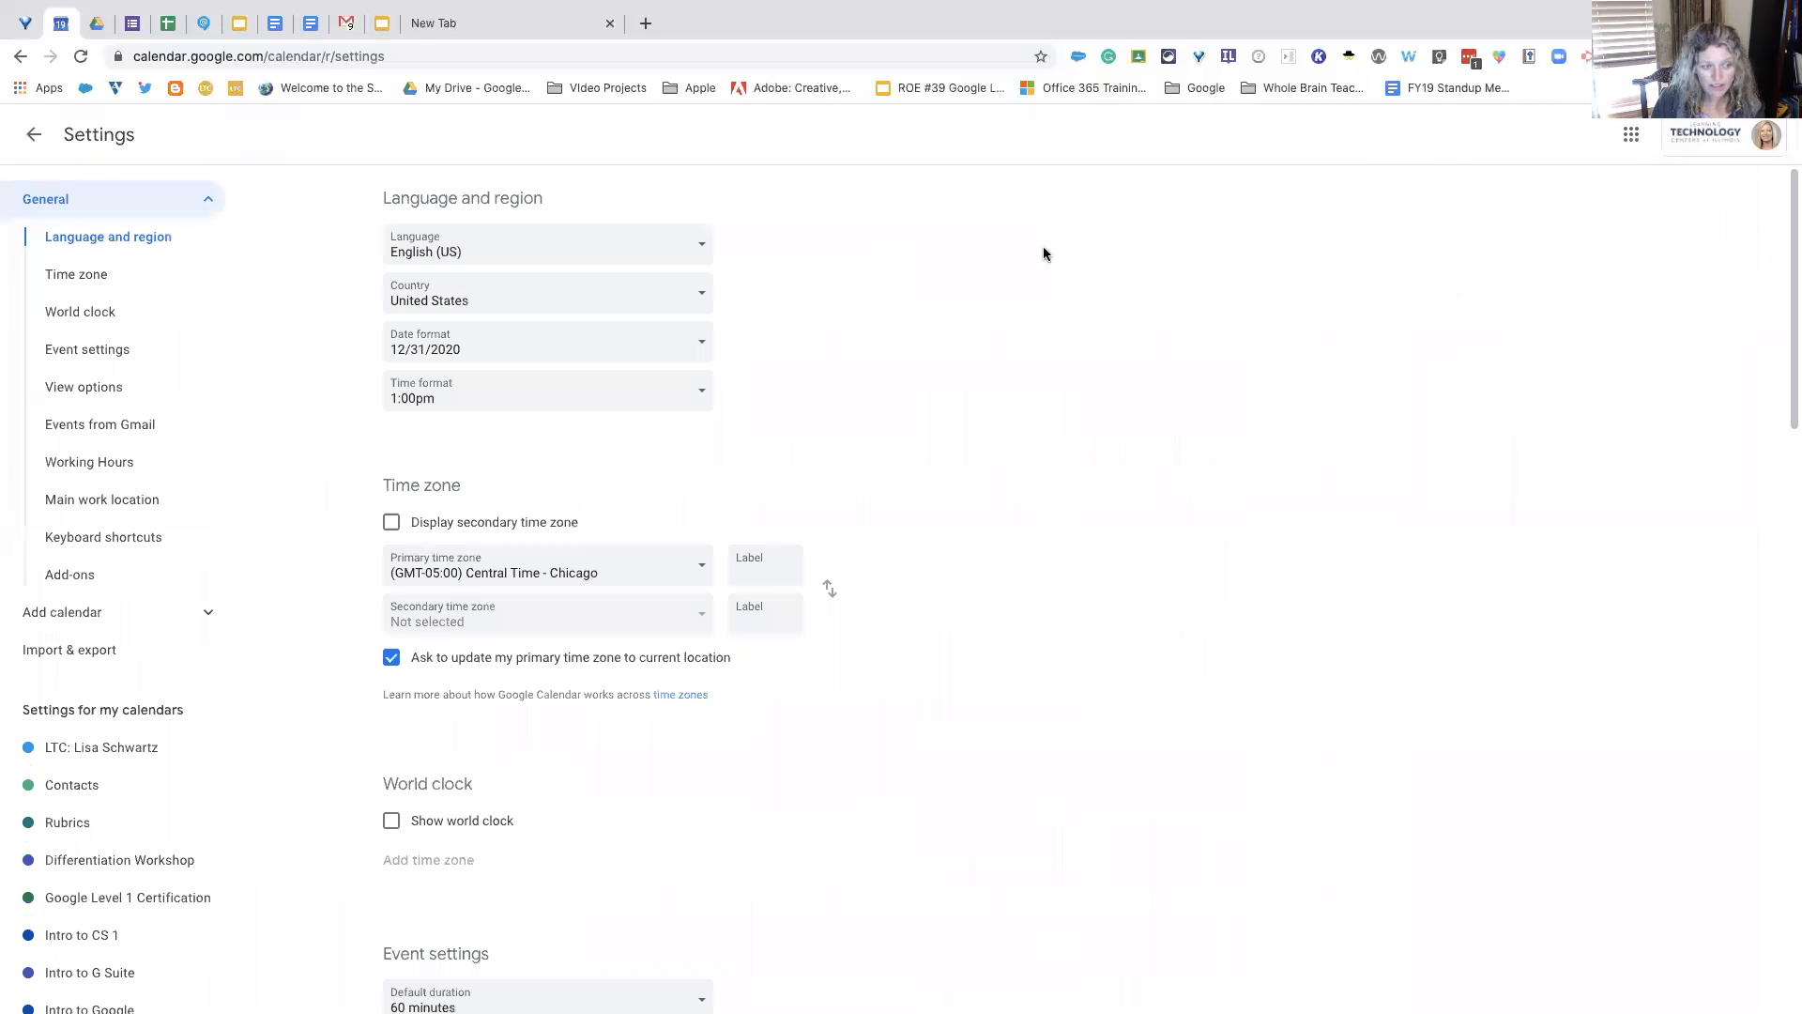
scroll(863, 305, down, 5)
scroll(863, 305, up, 5)
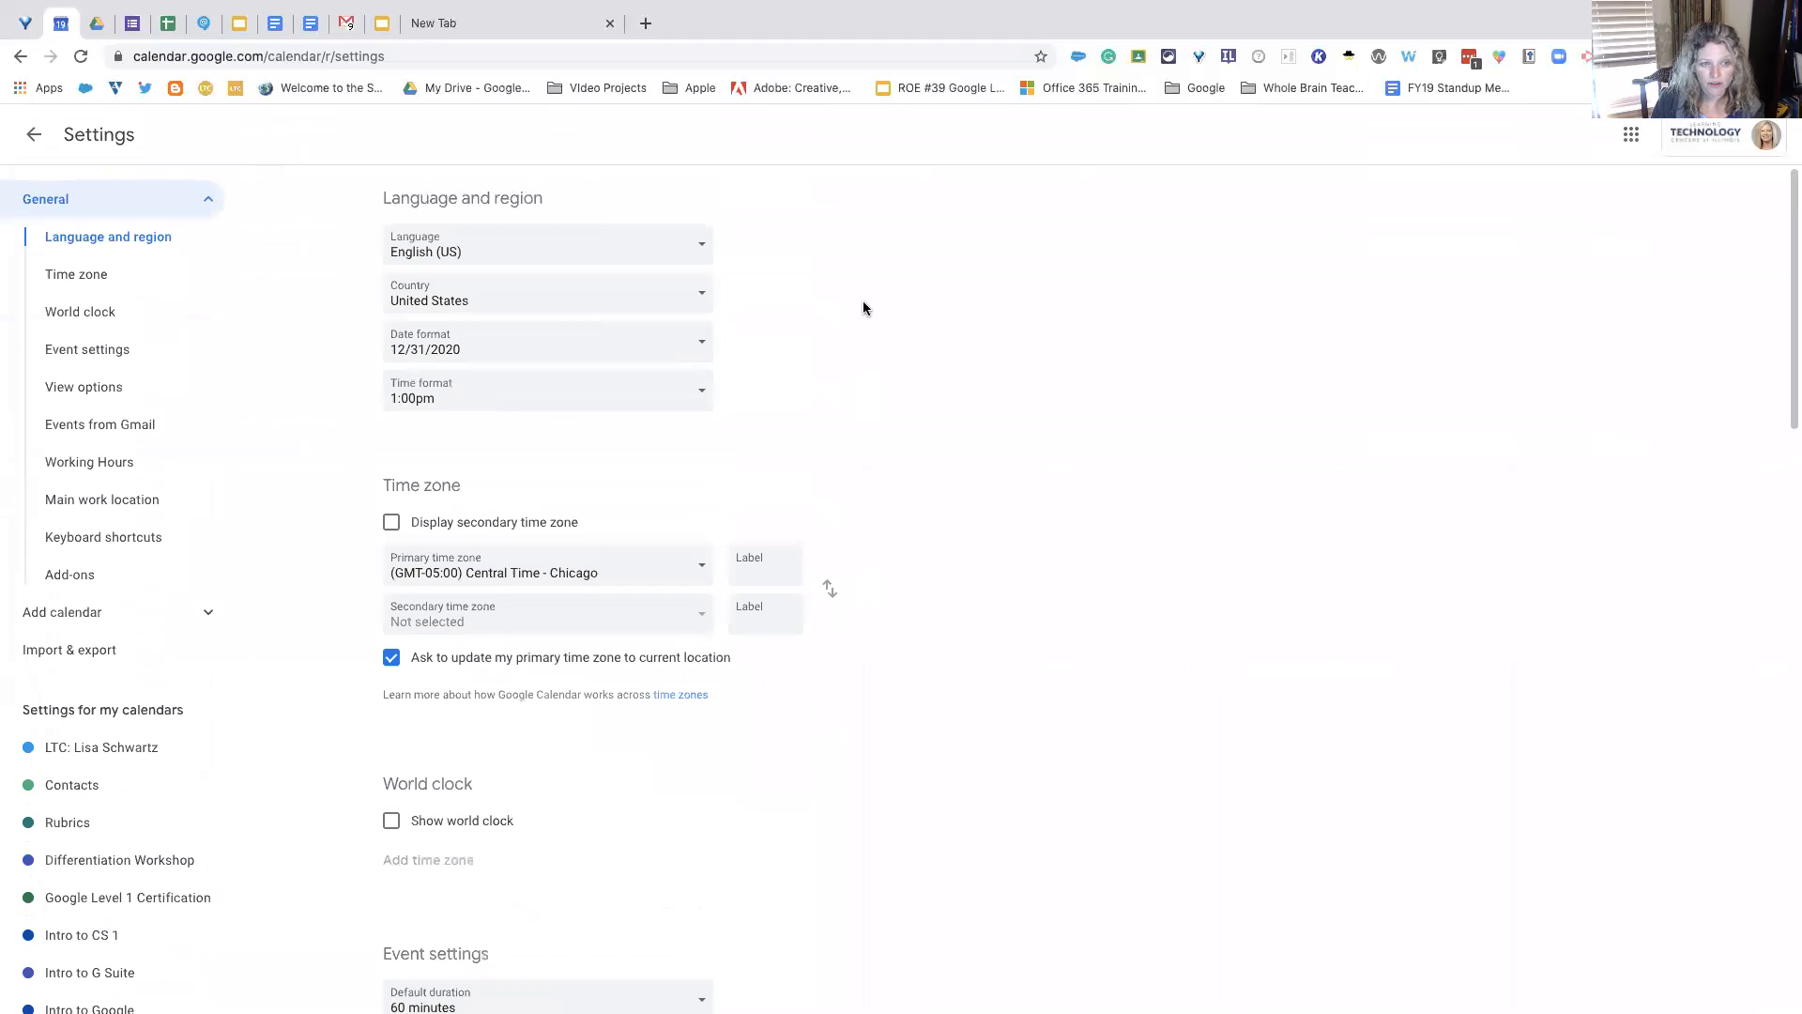
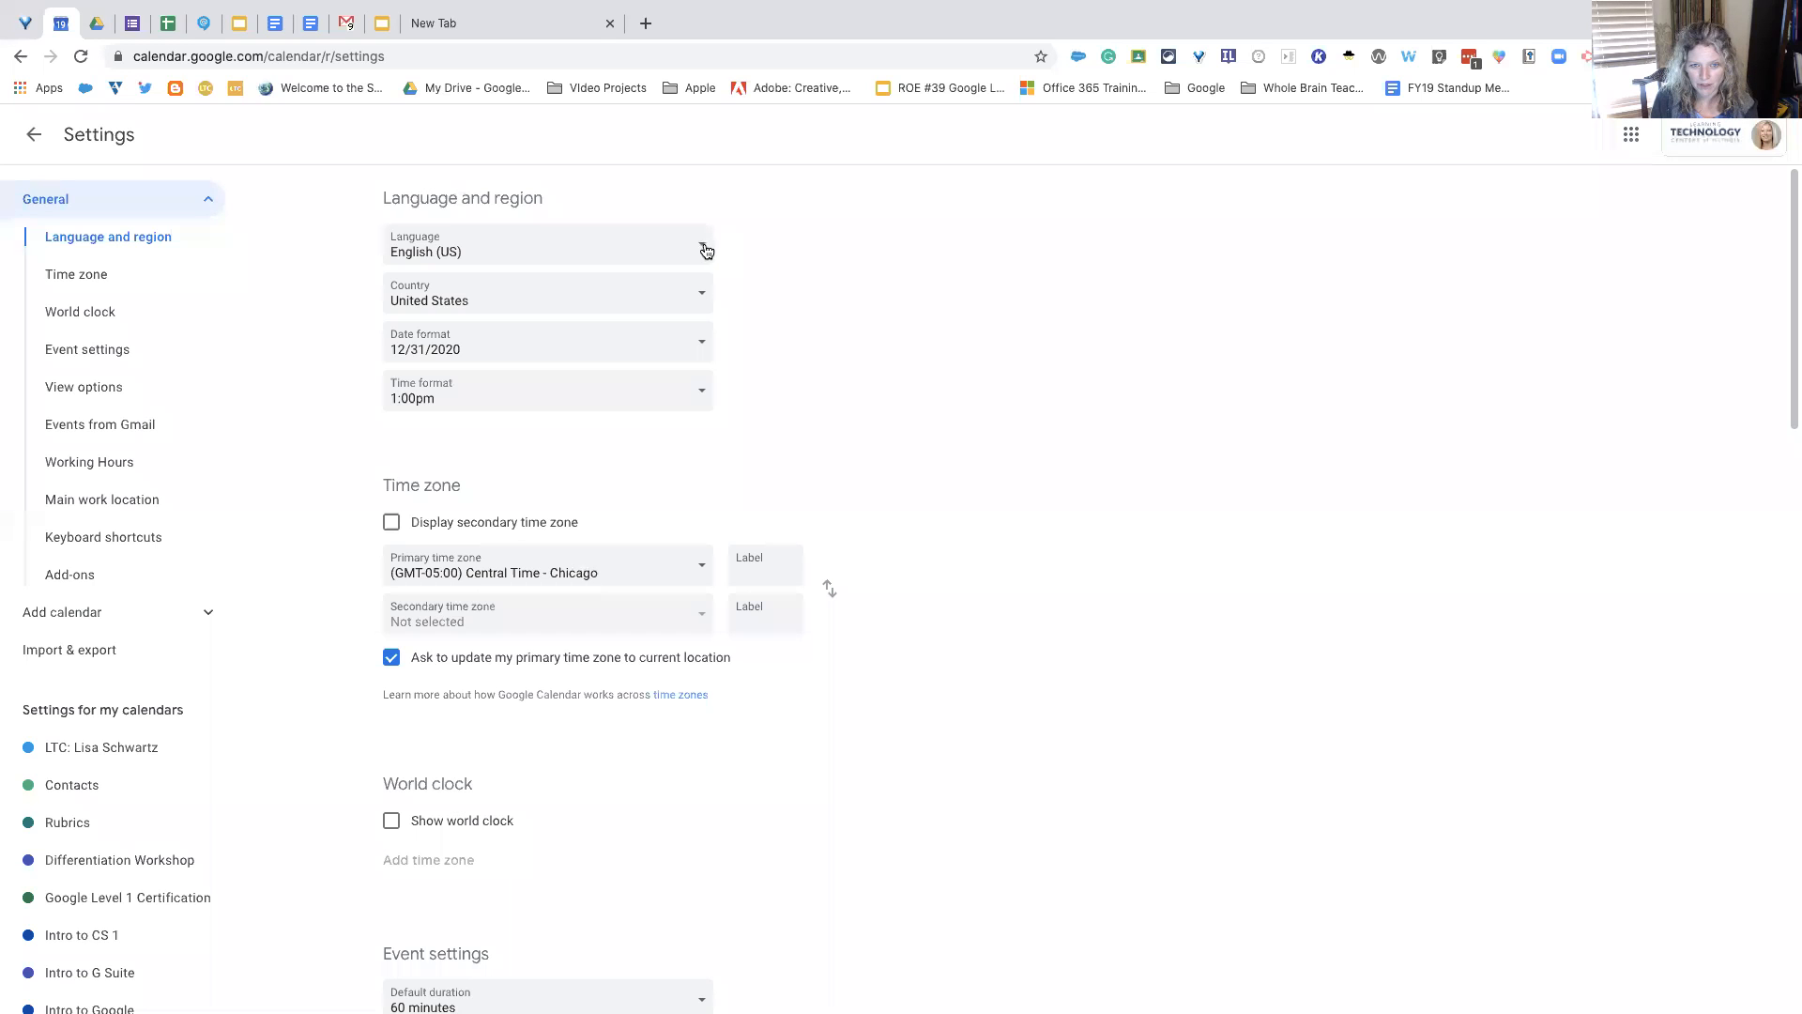
click(707, 250)
click(706, 253)
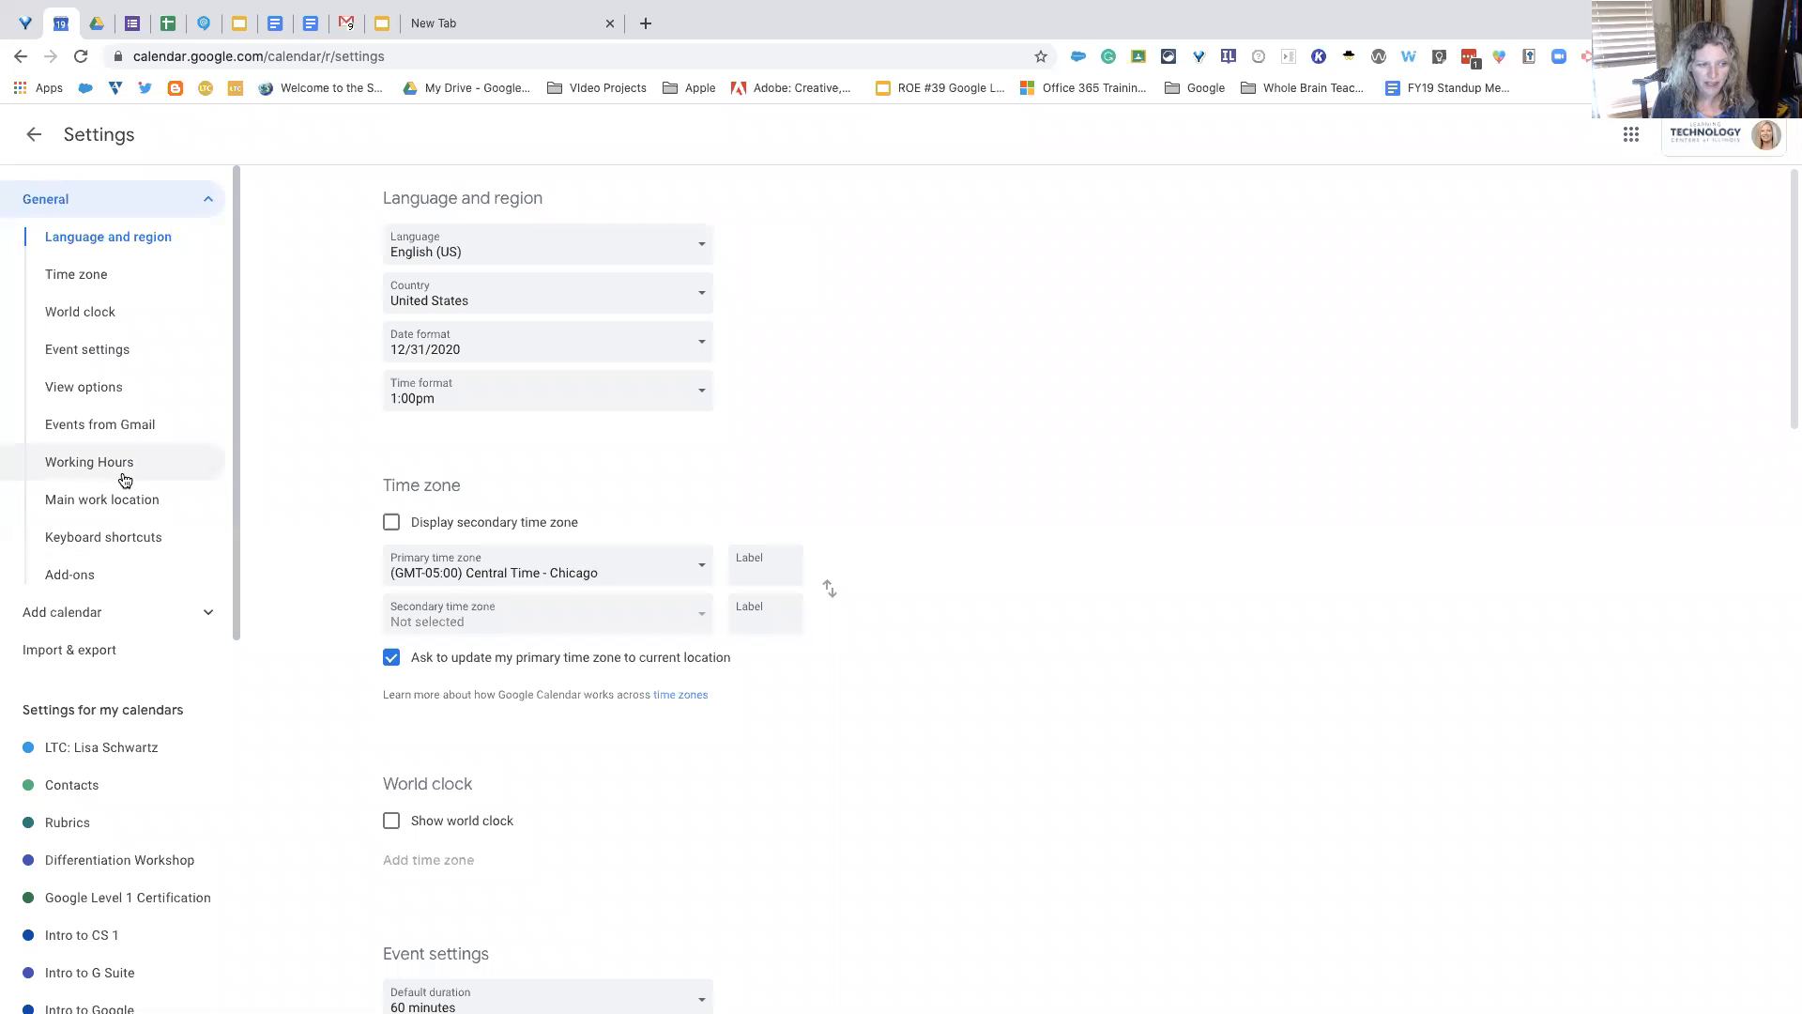
click(35, 141)
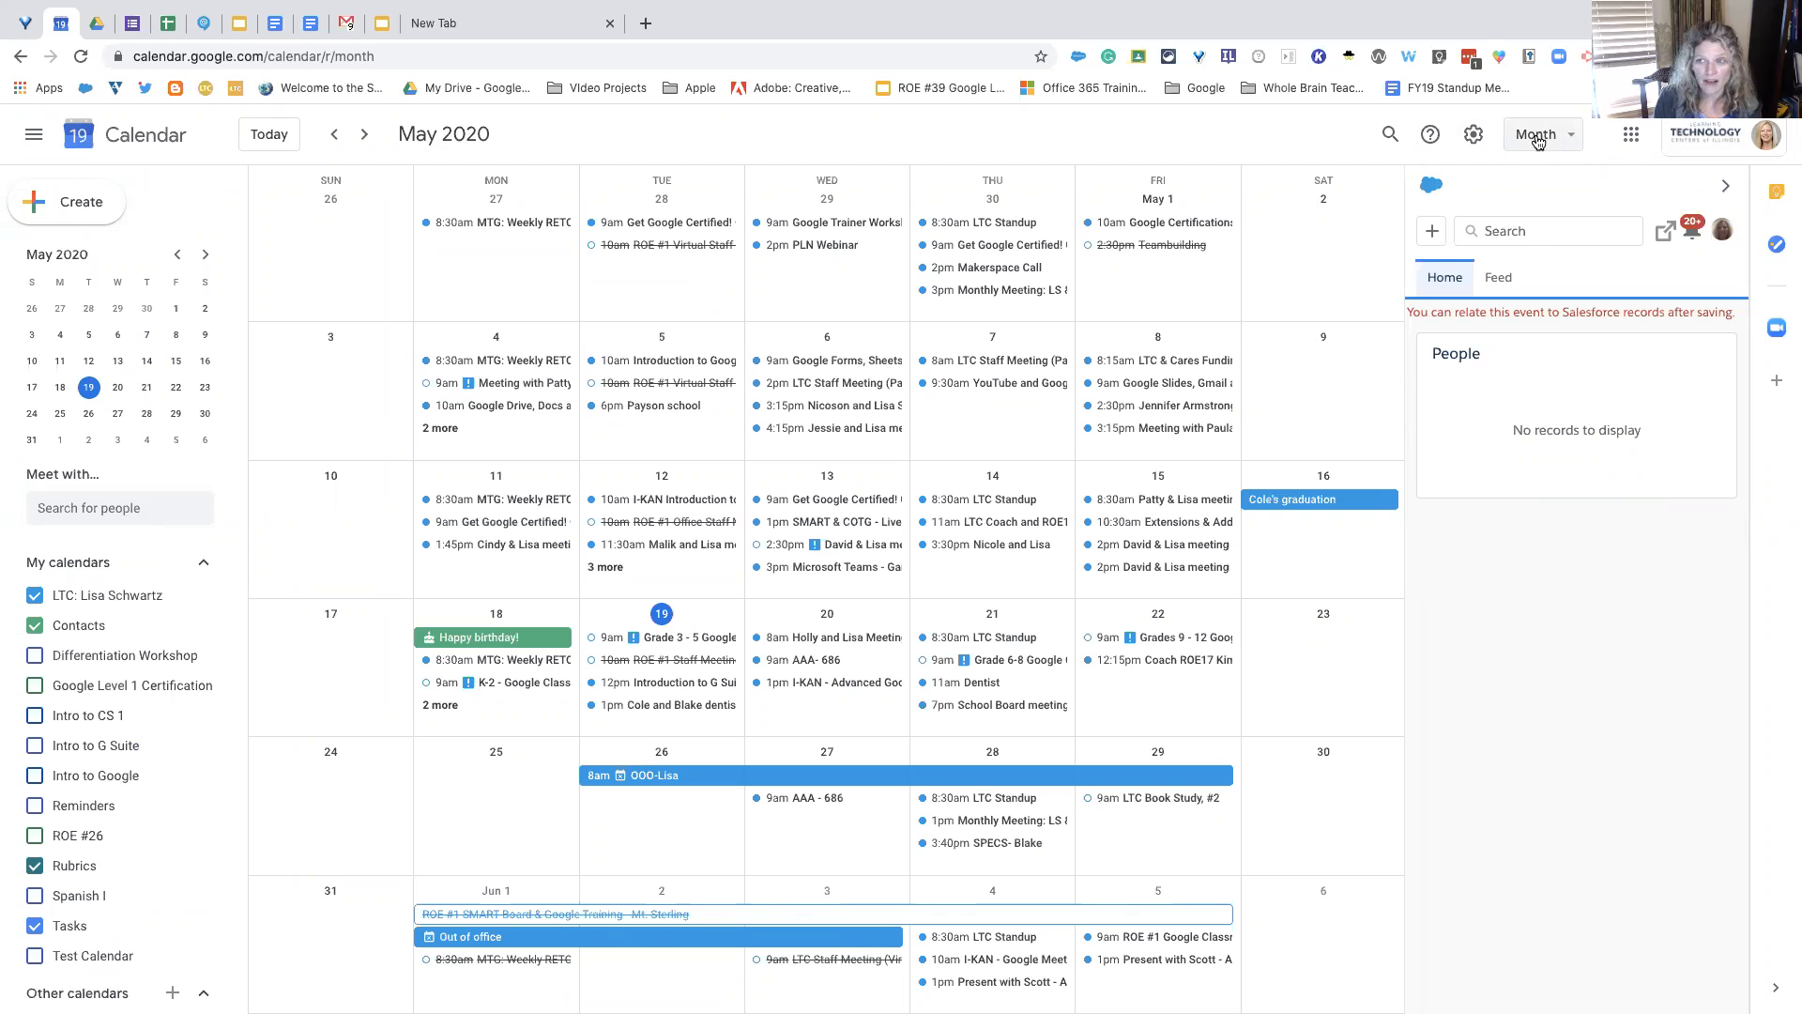
Step: Check the available calendar view options and the advanced search options, then close both without applying anything
click(1569, 141)
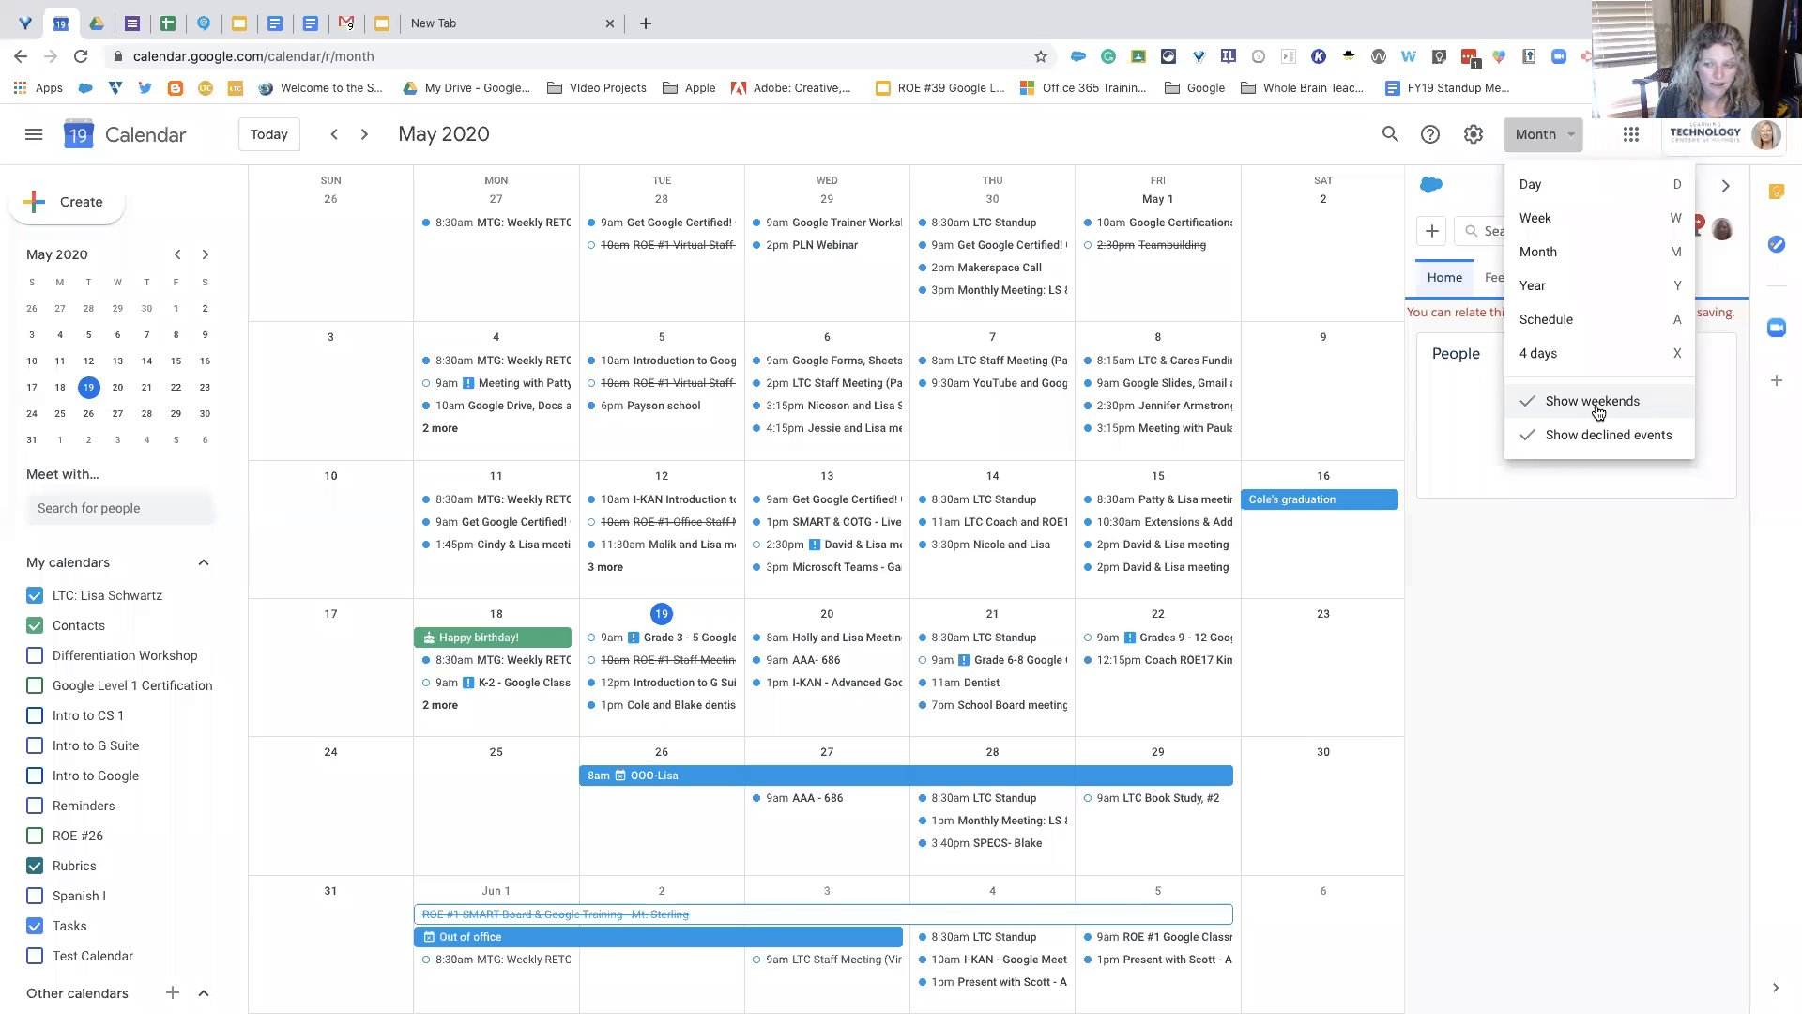
click(1593, 138)
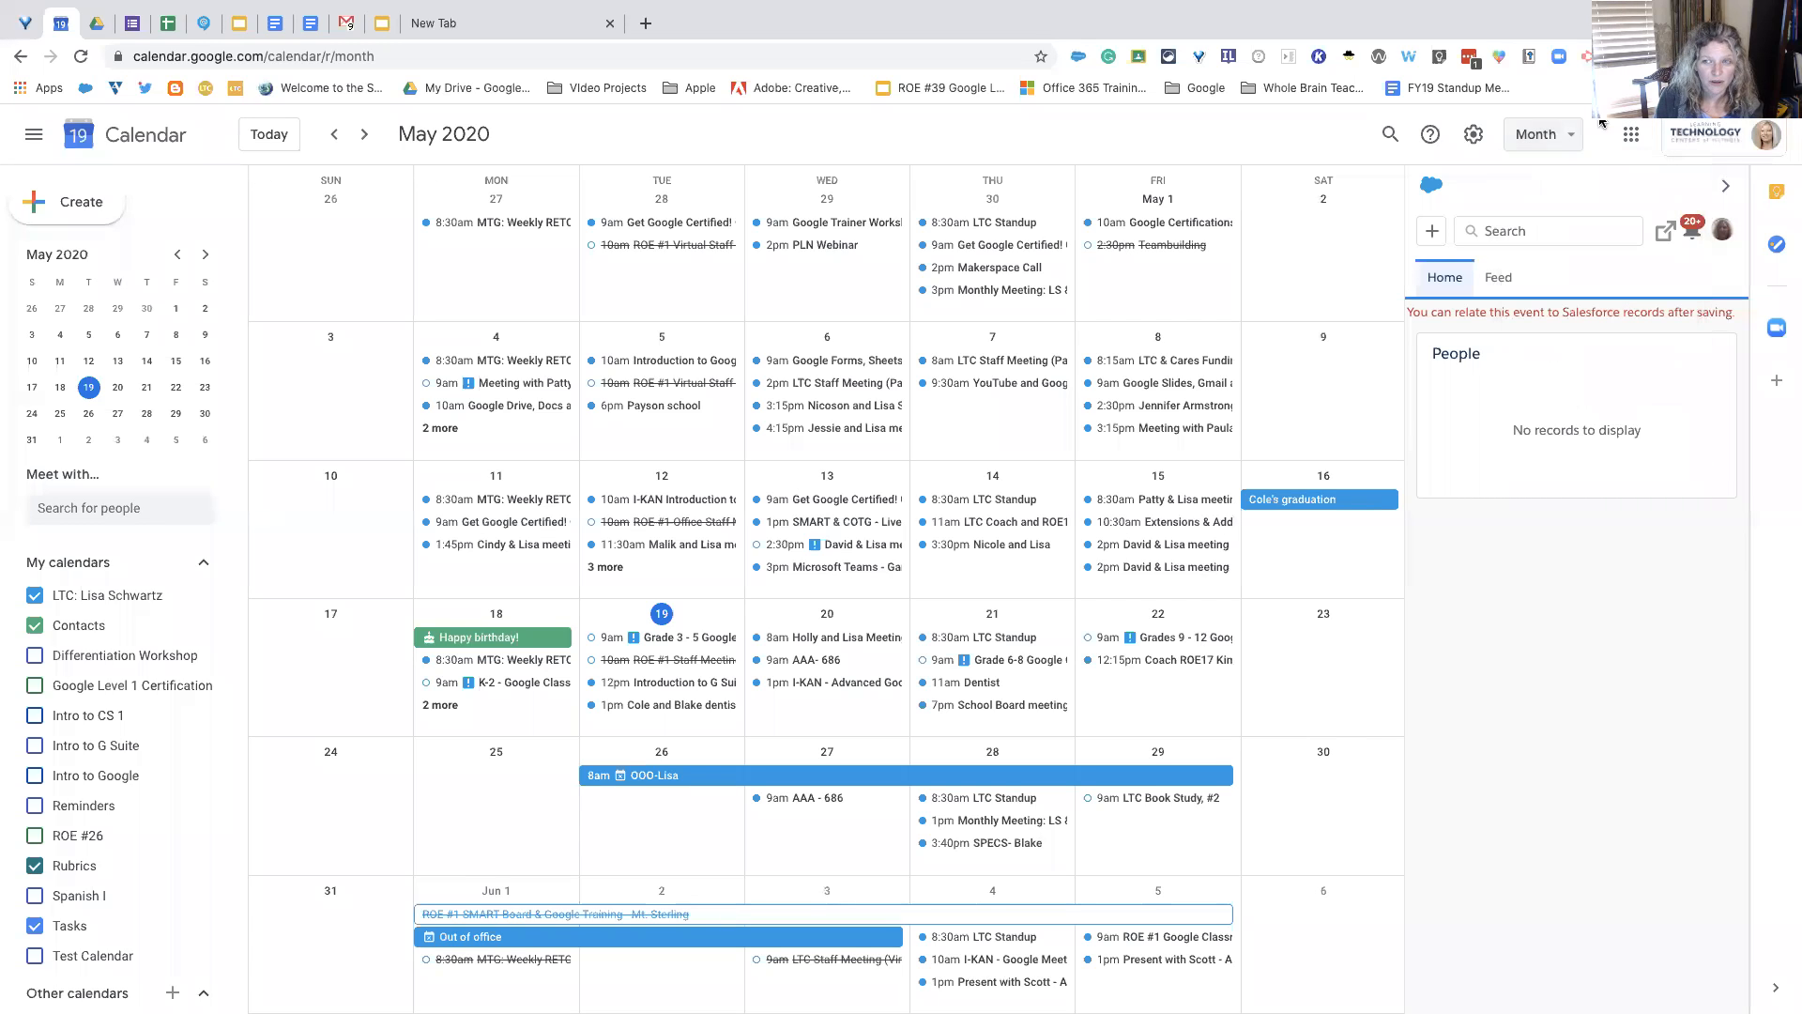
click(1390, 139)
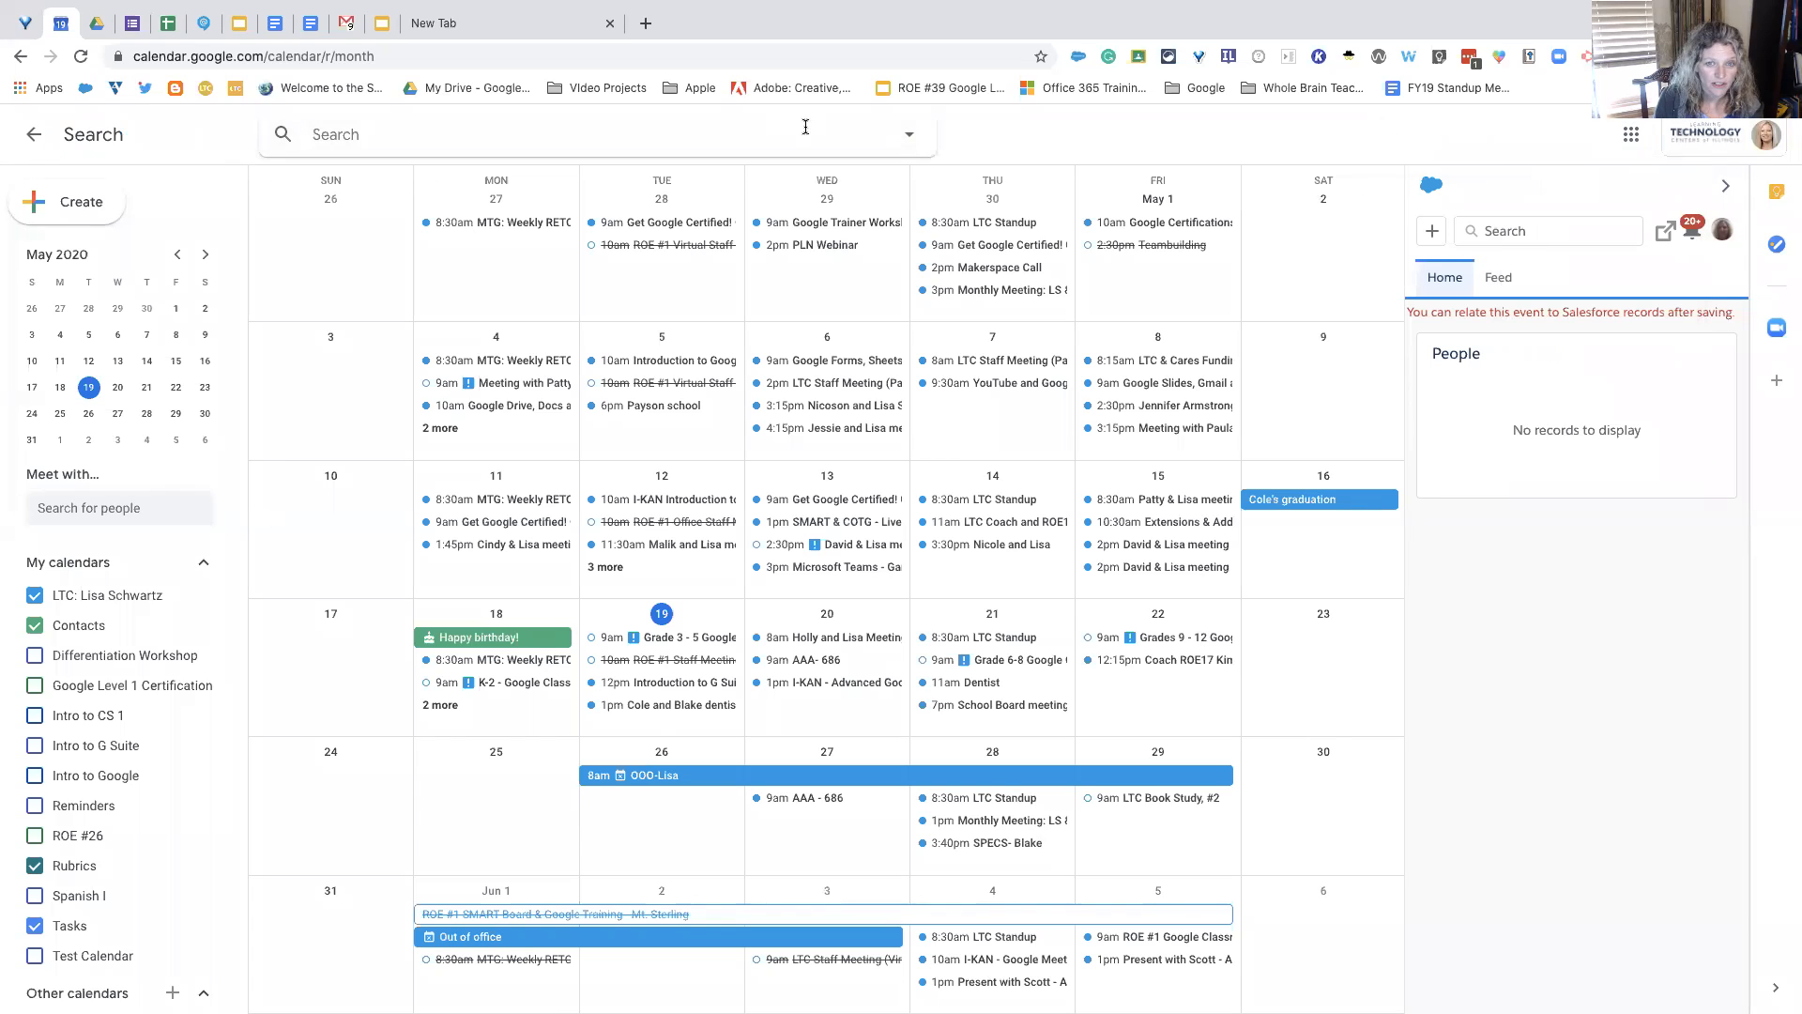
click(909, 136)
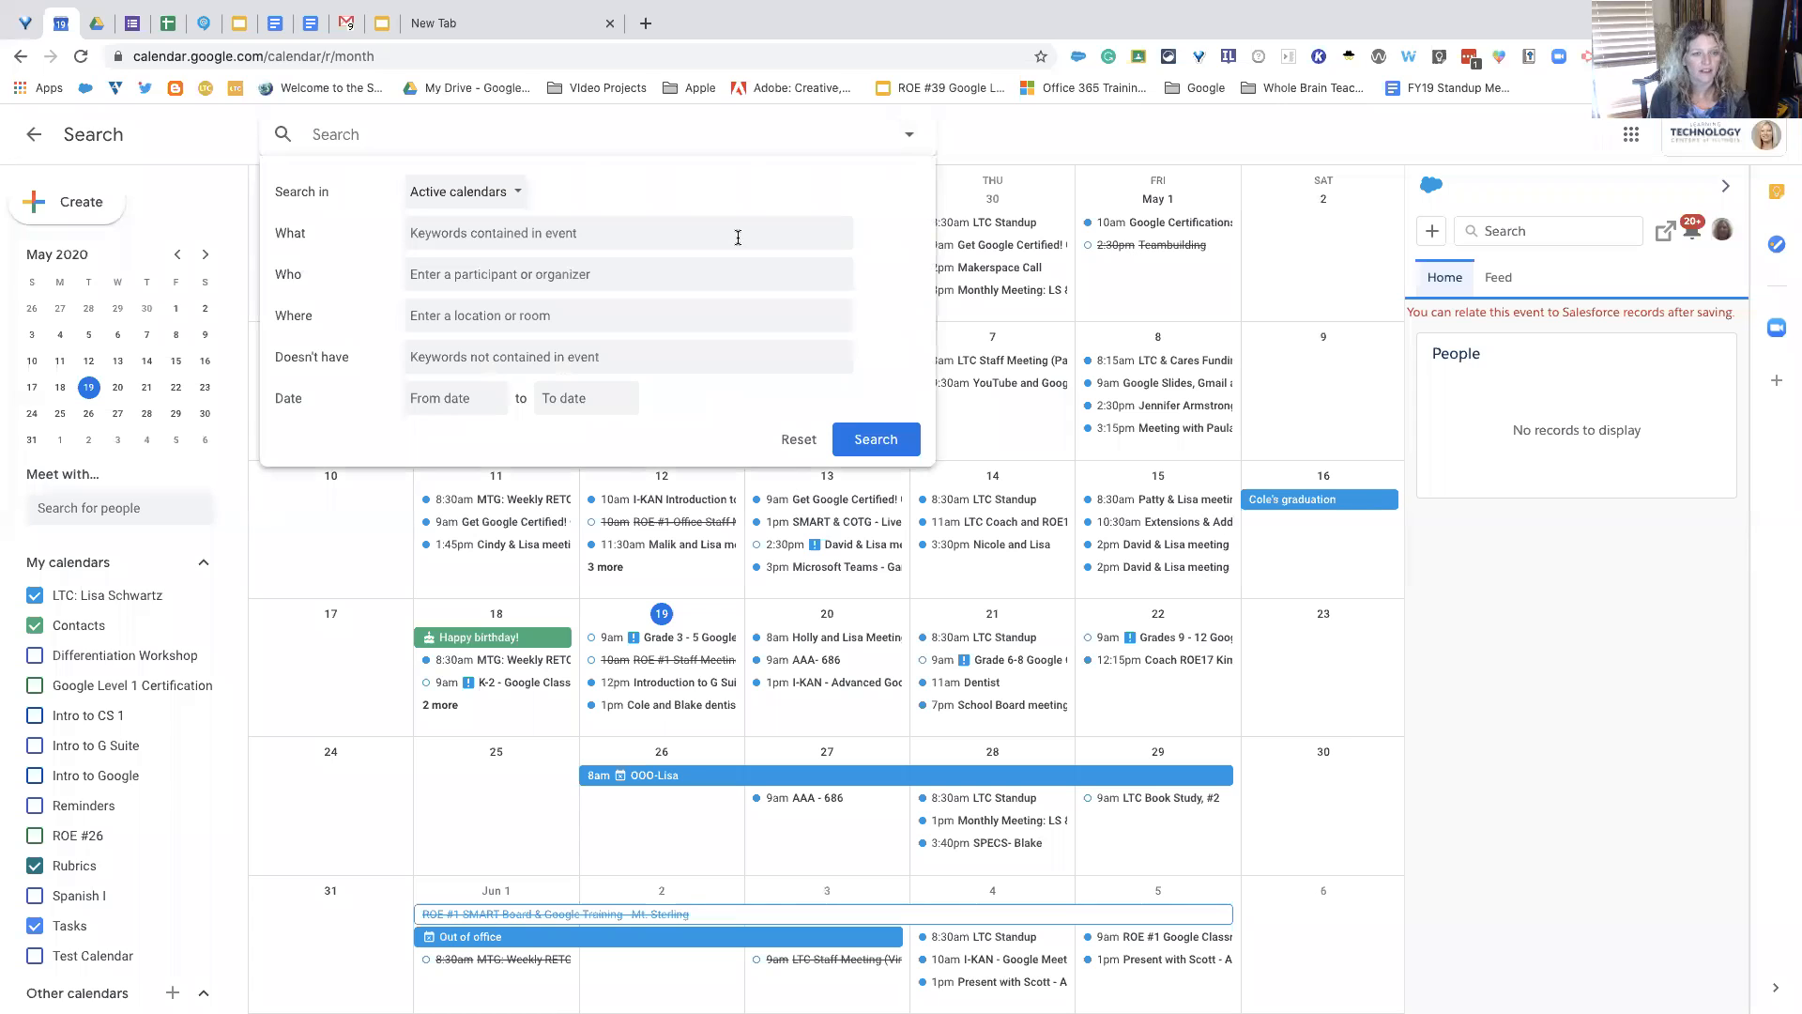
click(970, 150)
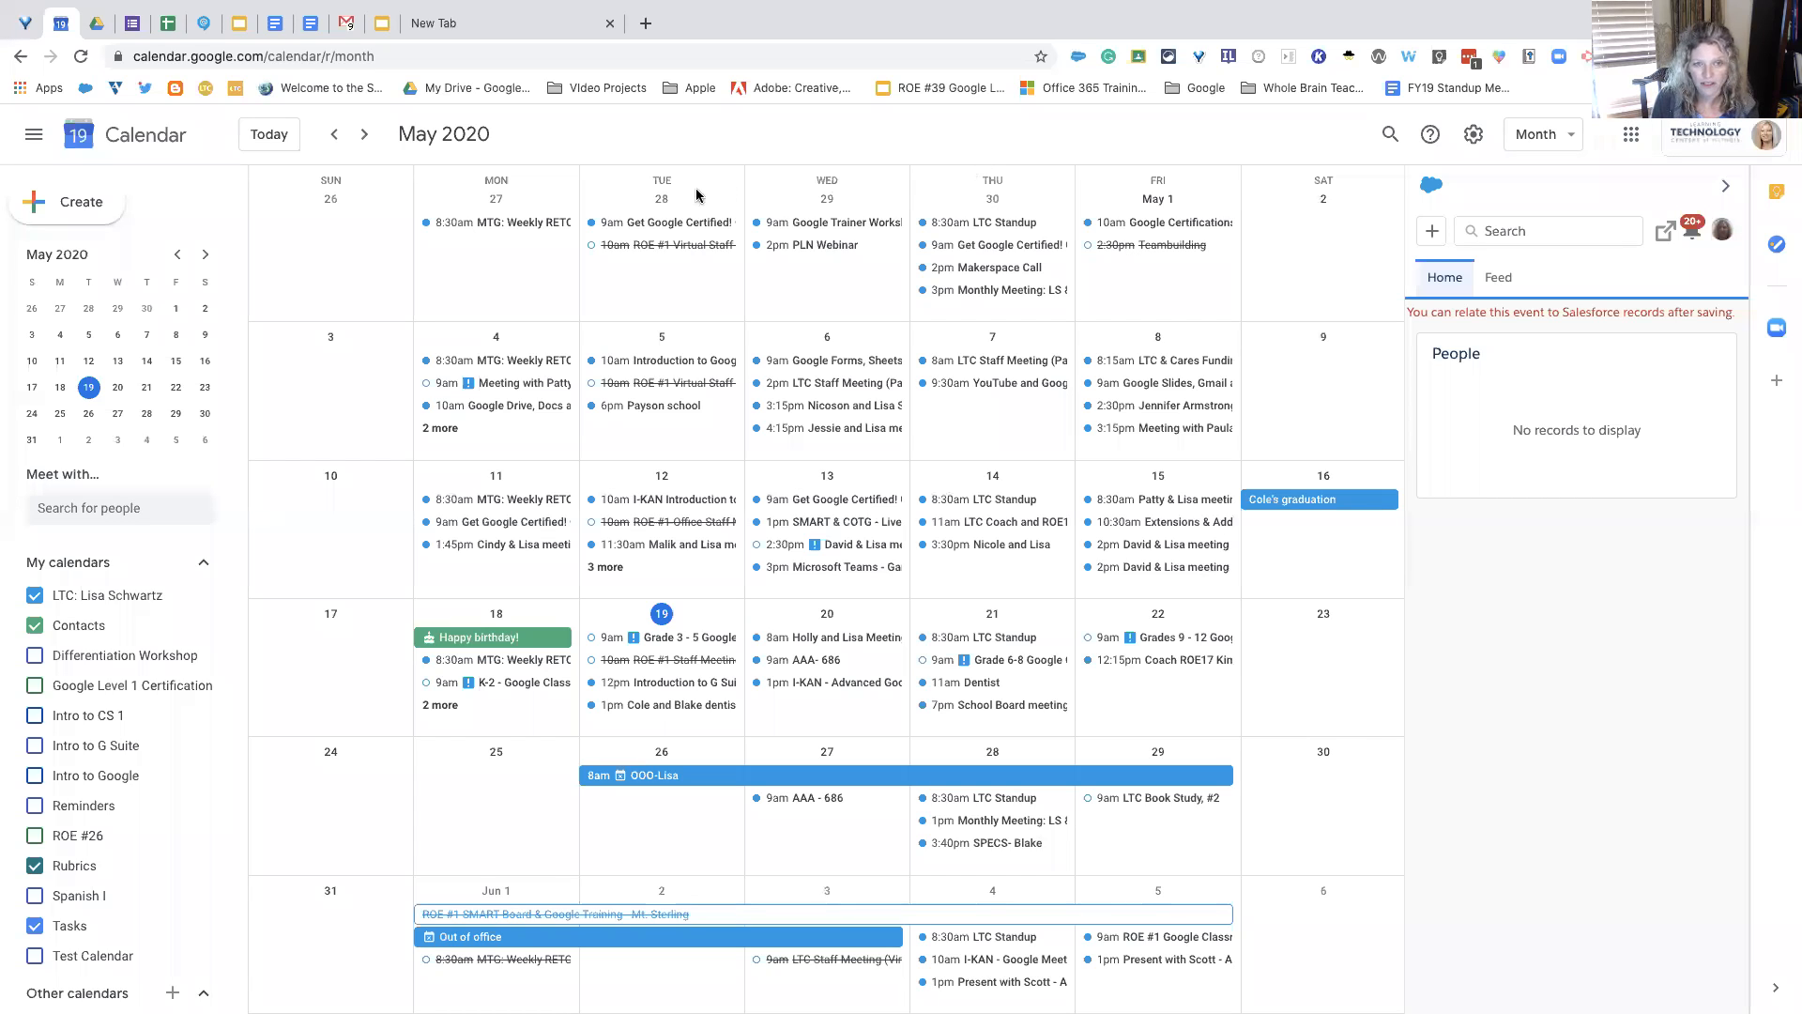
click(1391, 136)
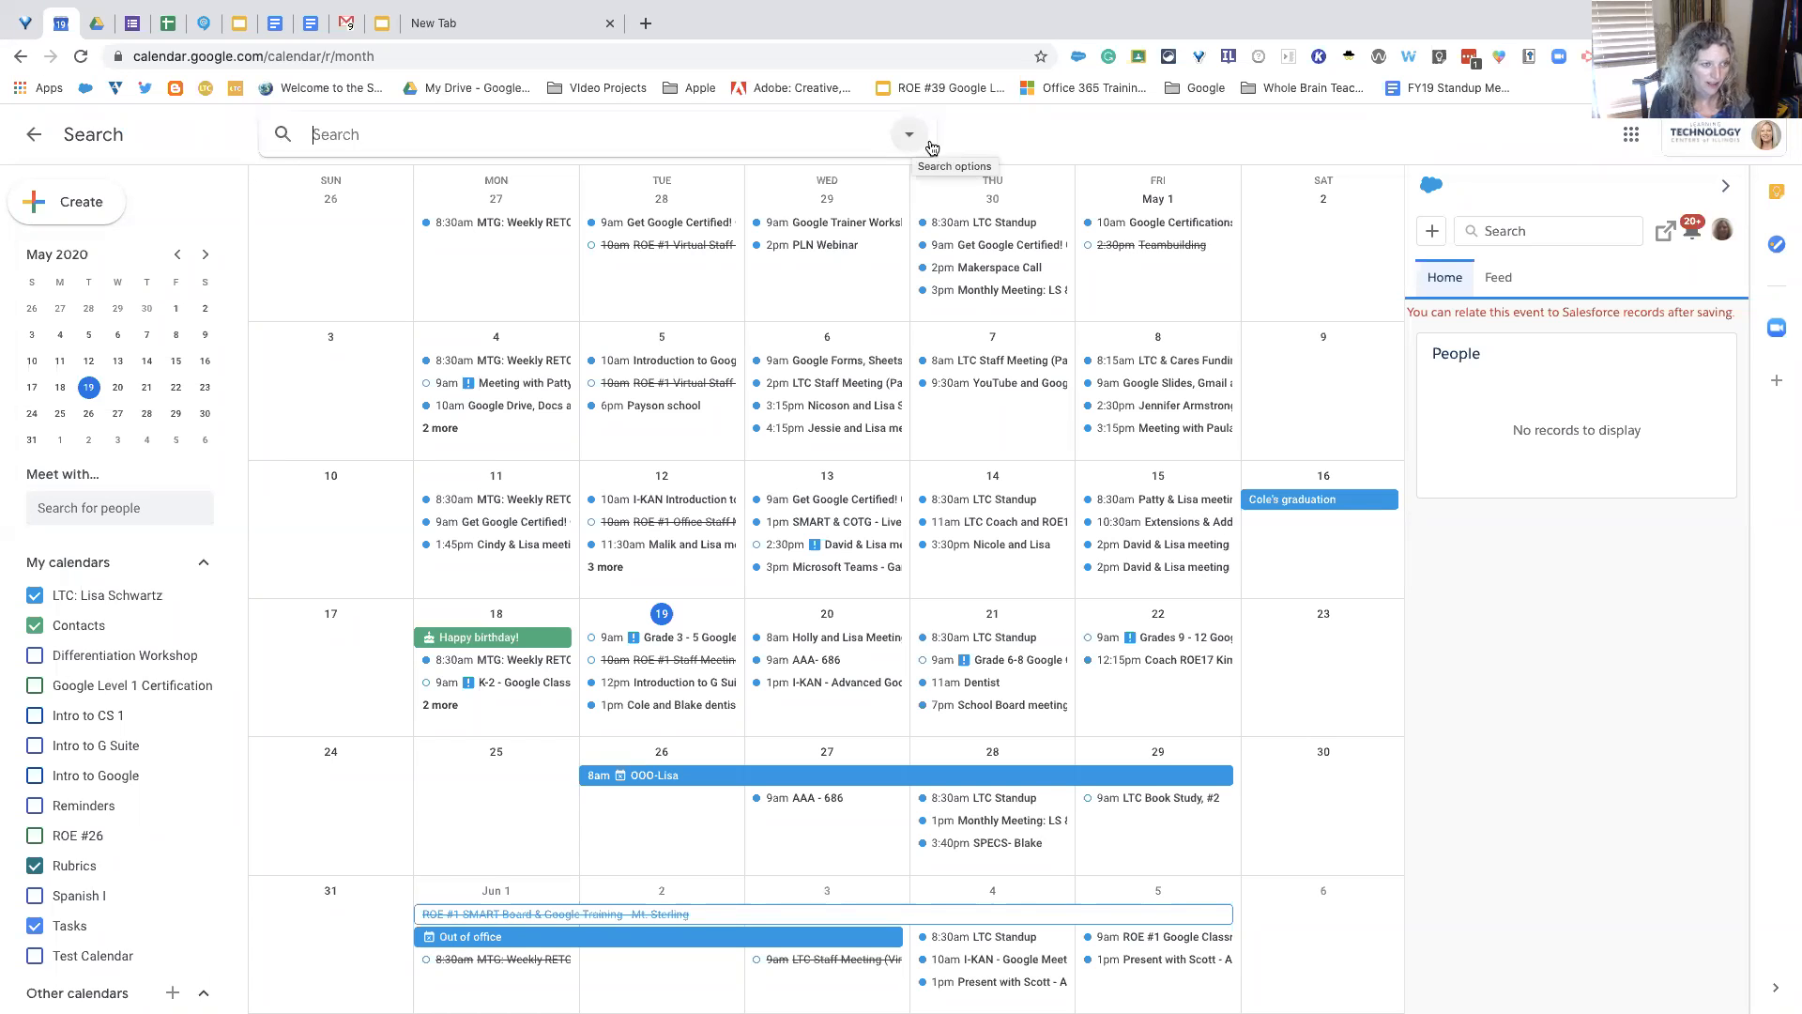
click(1000, 139)
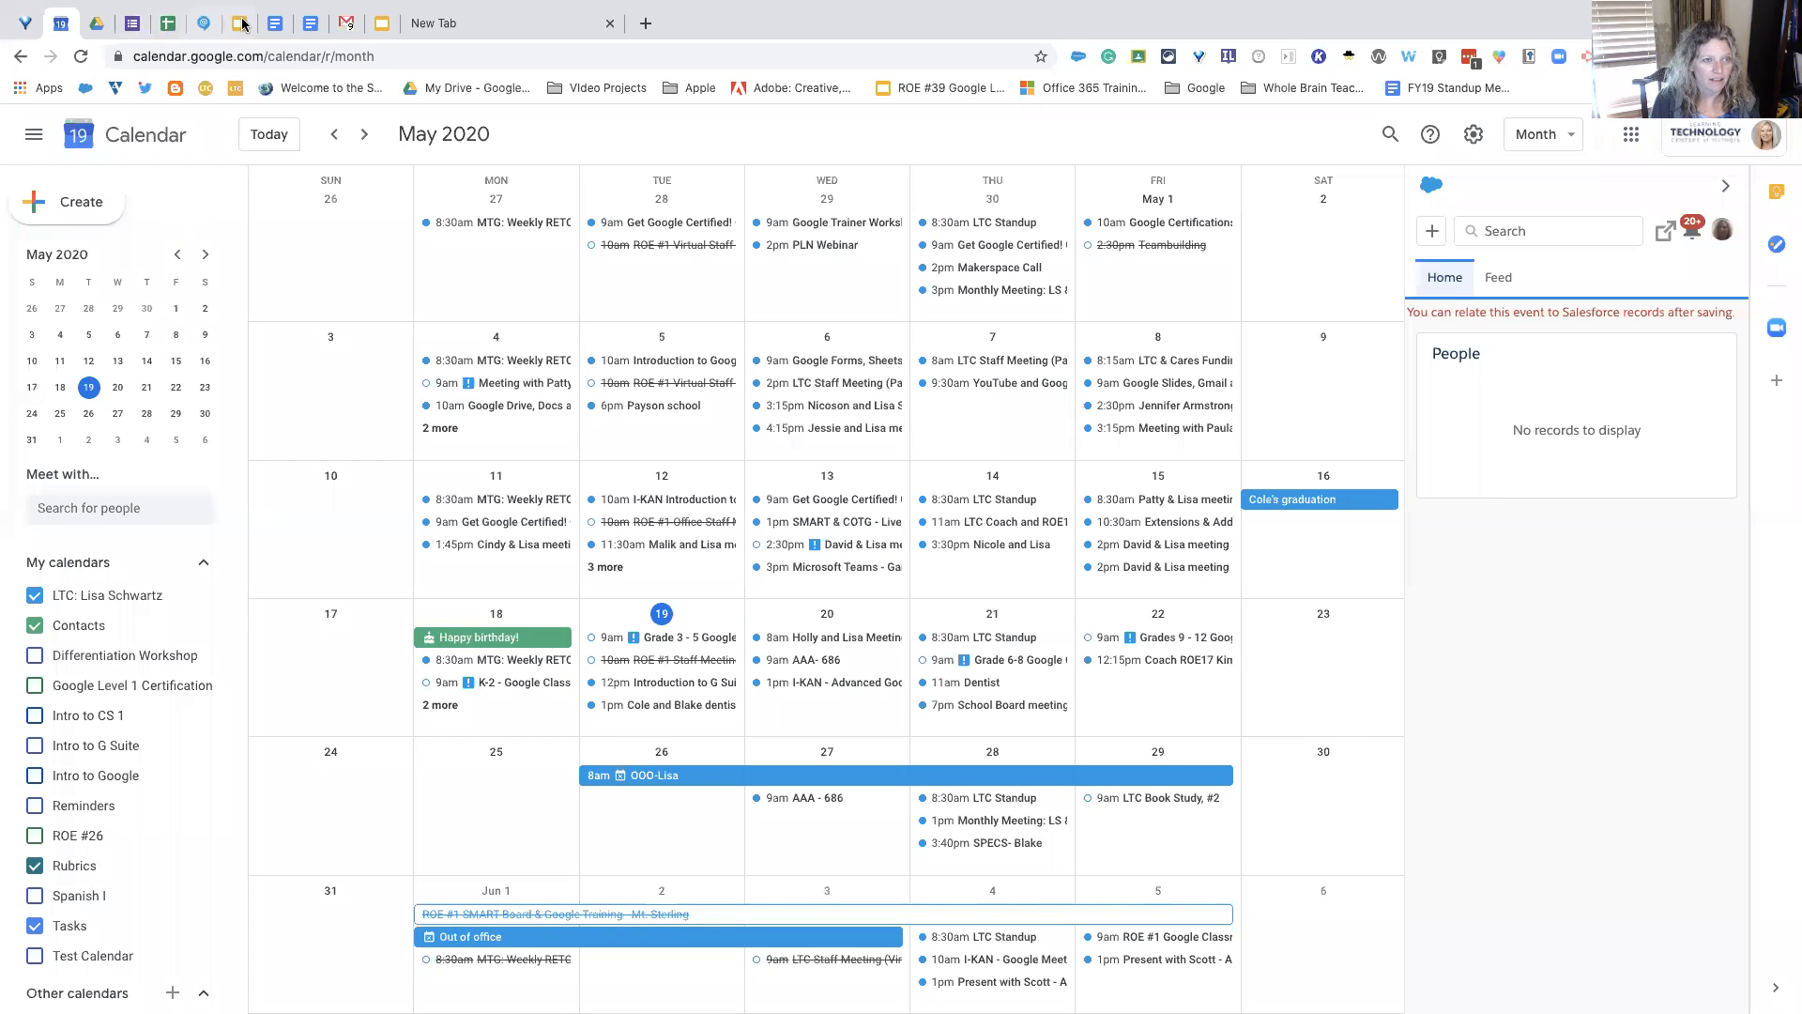
Step: Switch to the 5-19-20 Intro to G Suite Apps for Education presentation, review its Calendar slide, then switch back to Google Calendar
click(240, 24)
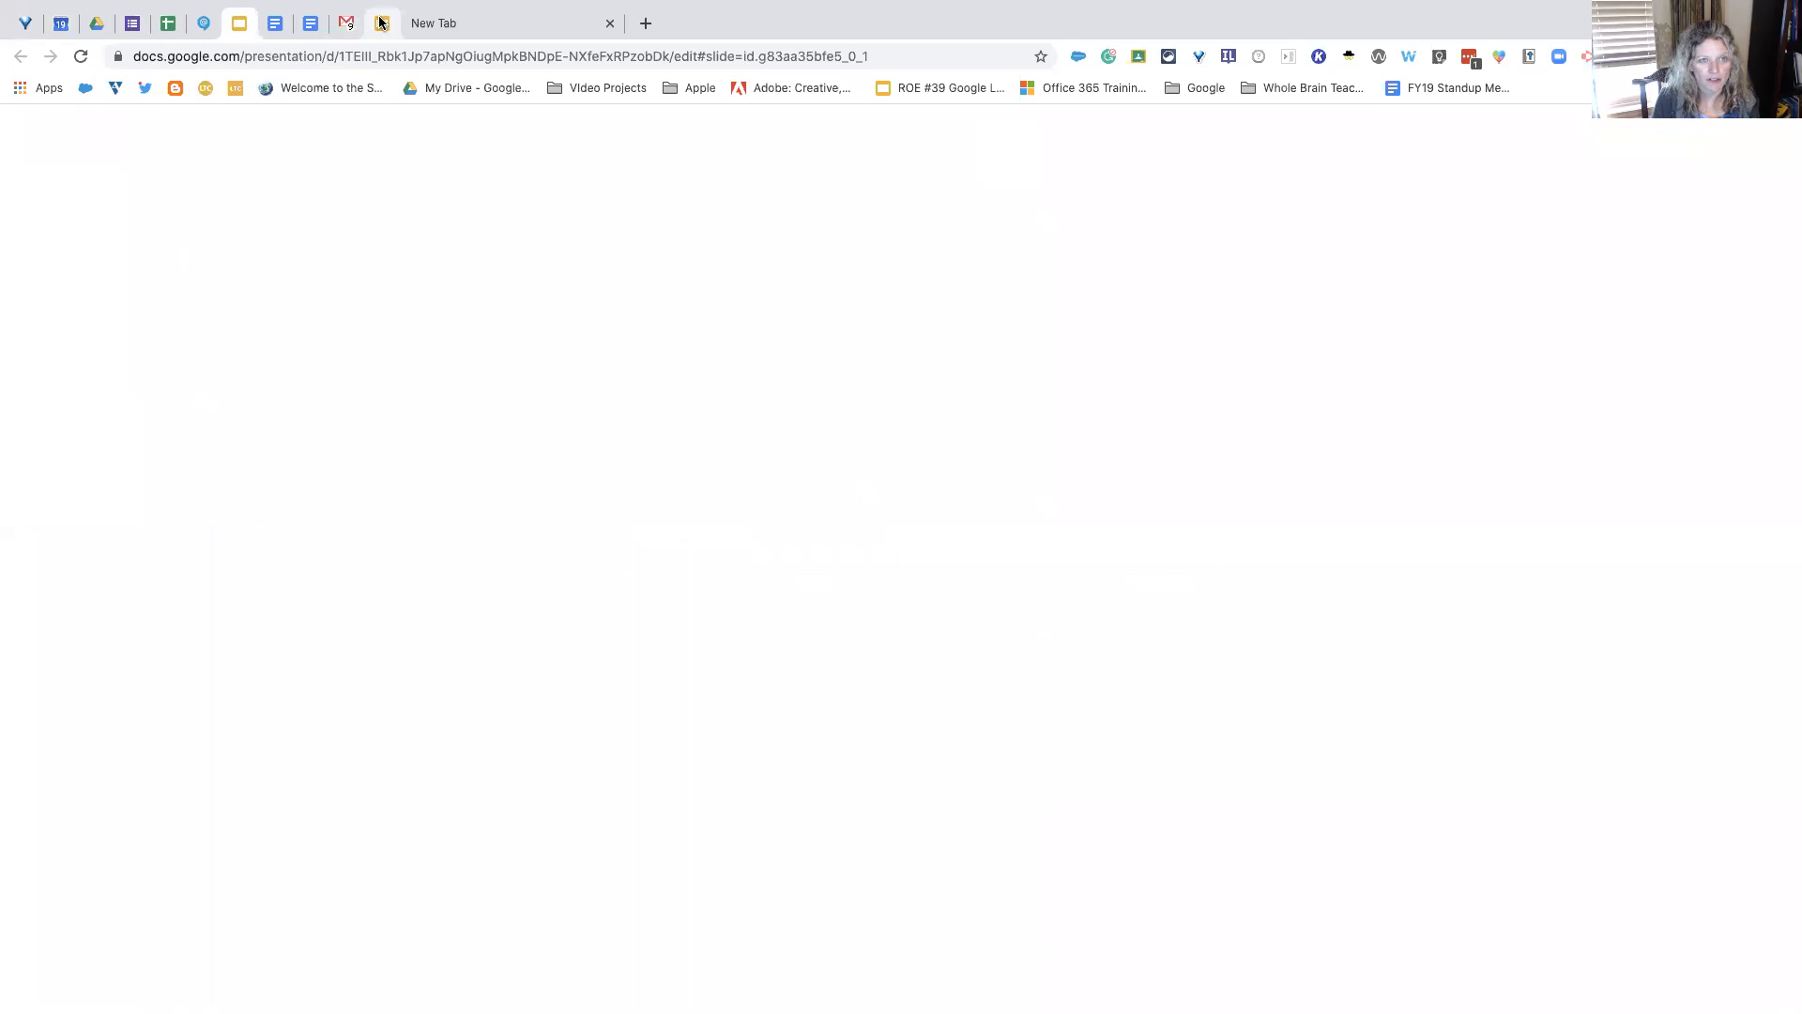
click(381, 22)
click(145, 496)
click(145, 561)
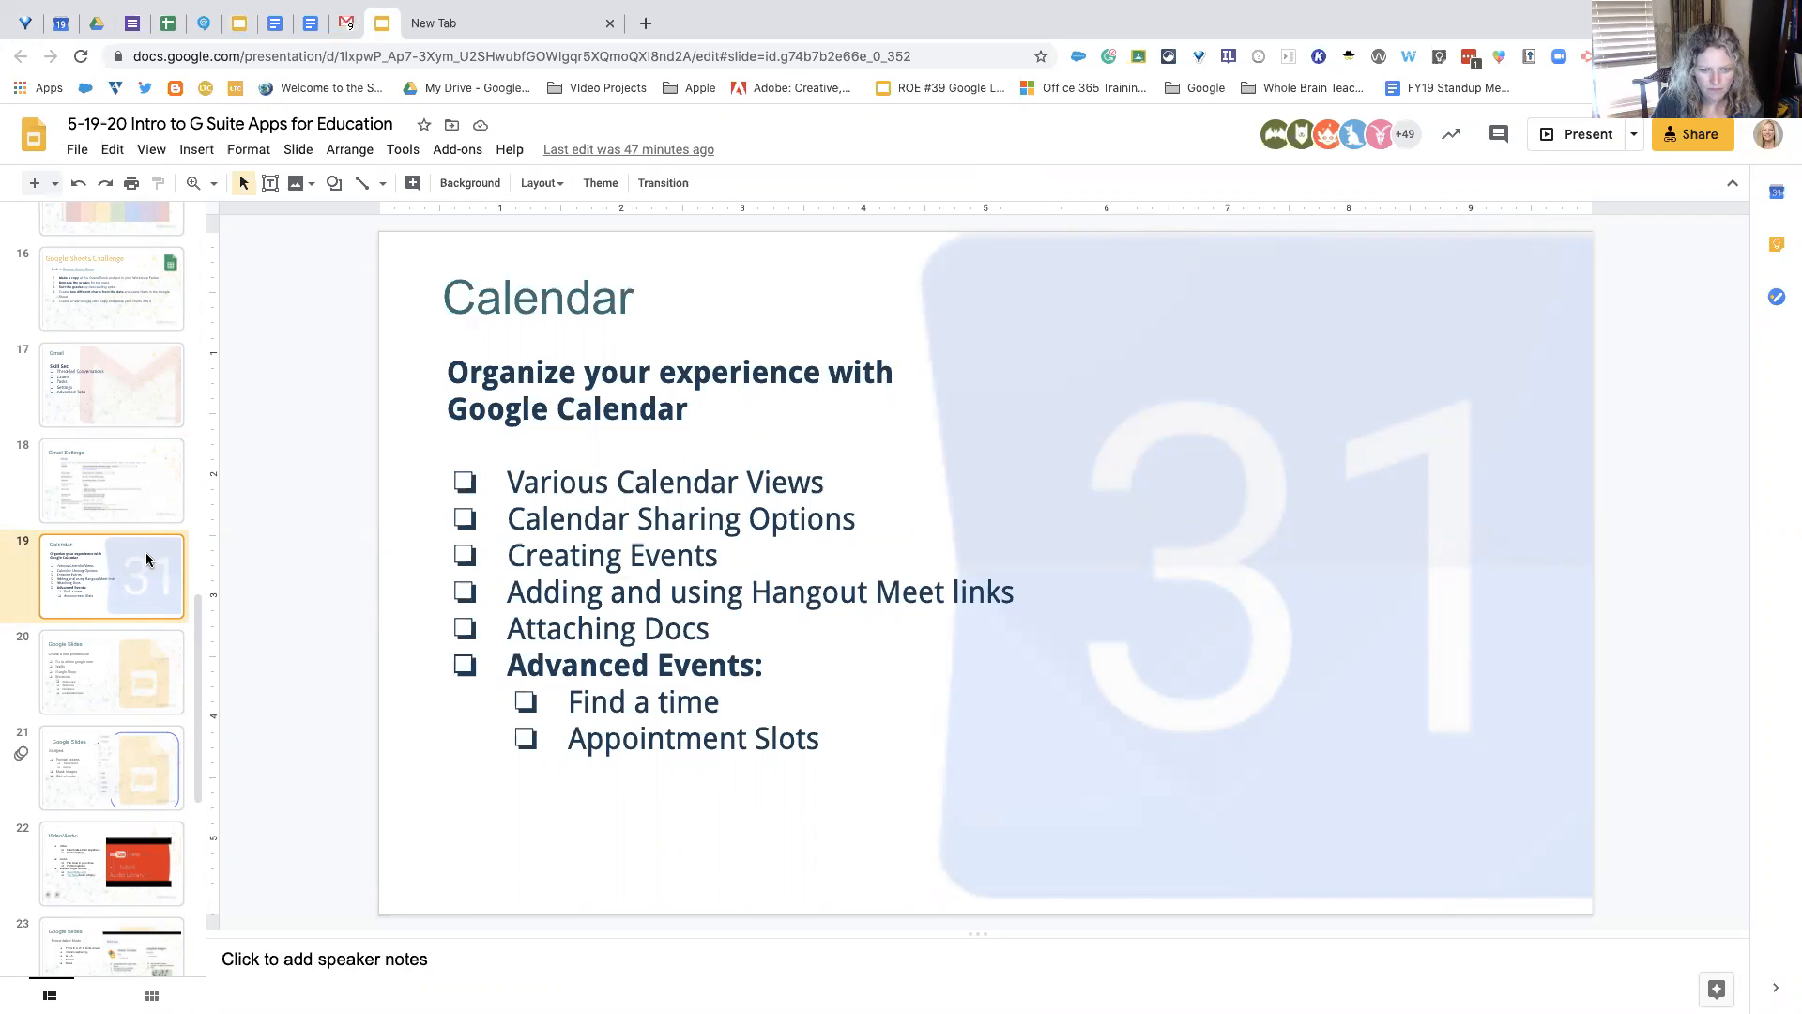
click(62, 30)
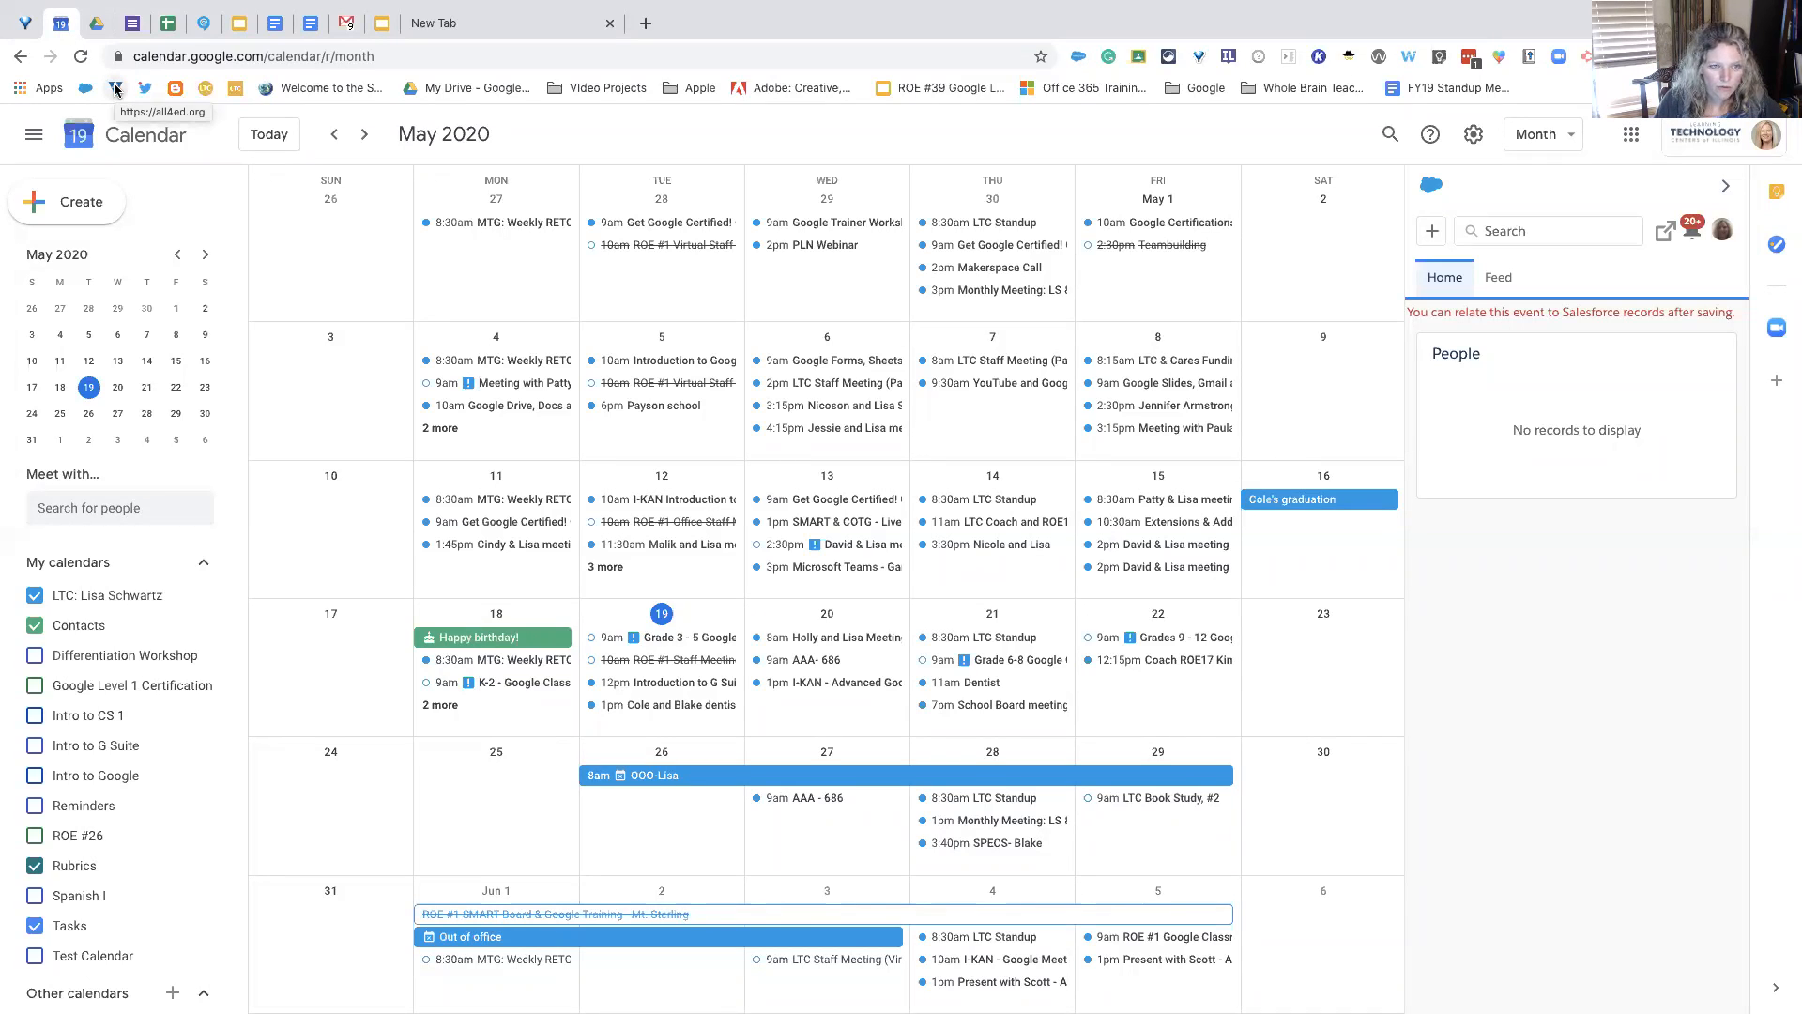
Step: View the Find a Time schedule in the full options of new appointment slots, then discard the entry
click(94, 205)
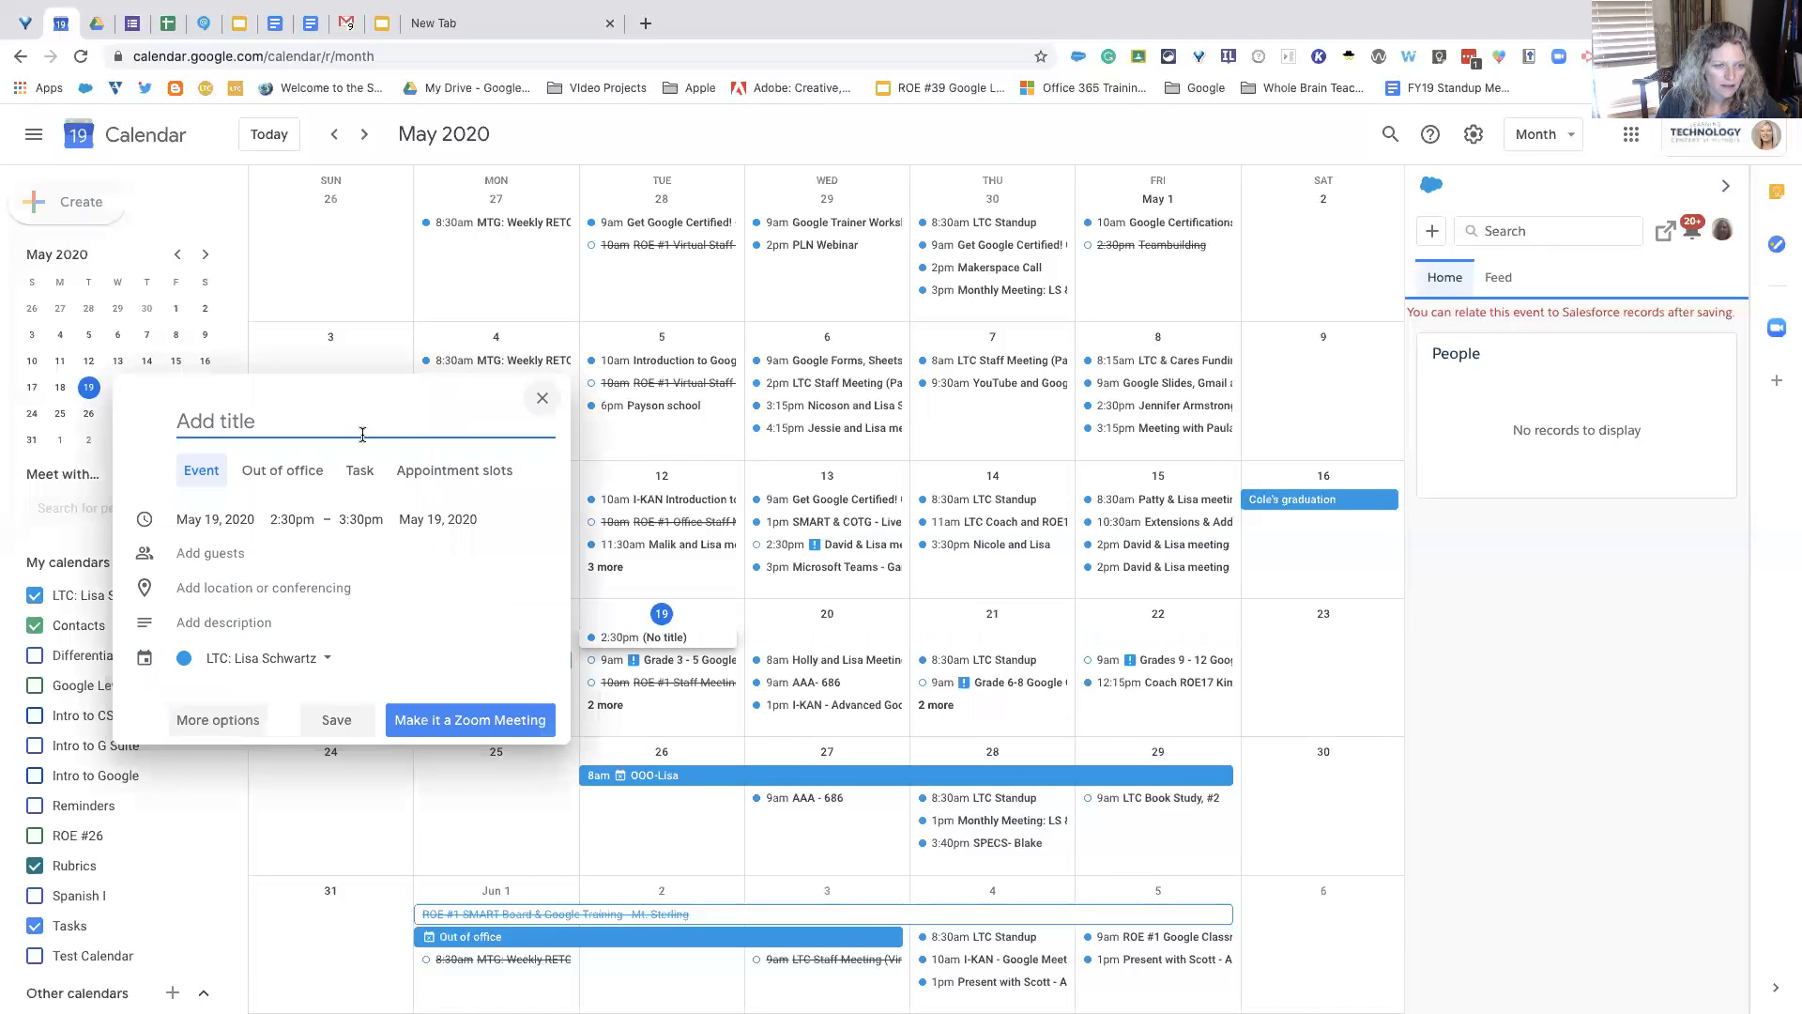
click(459, 470)
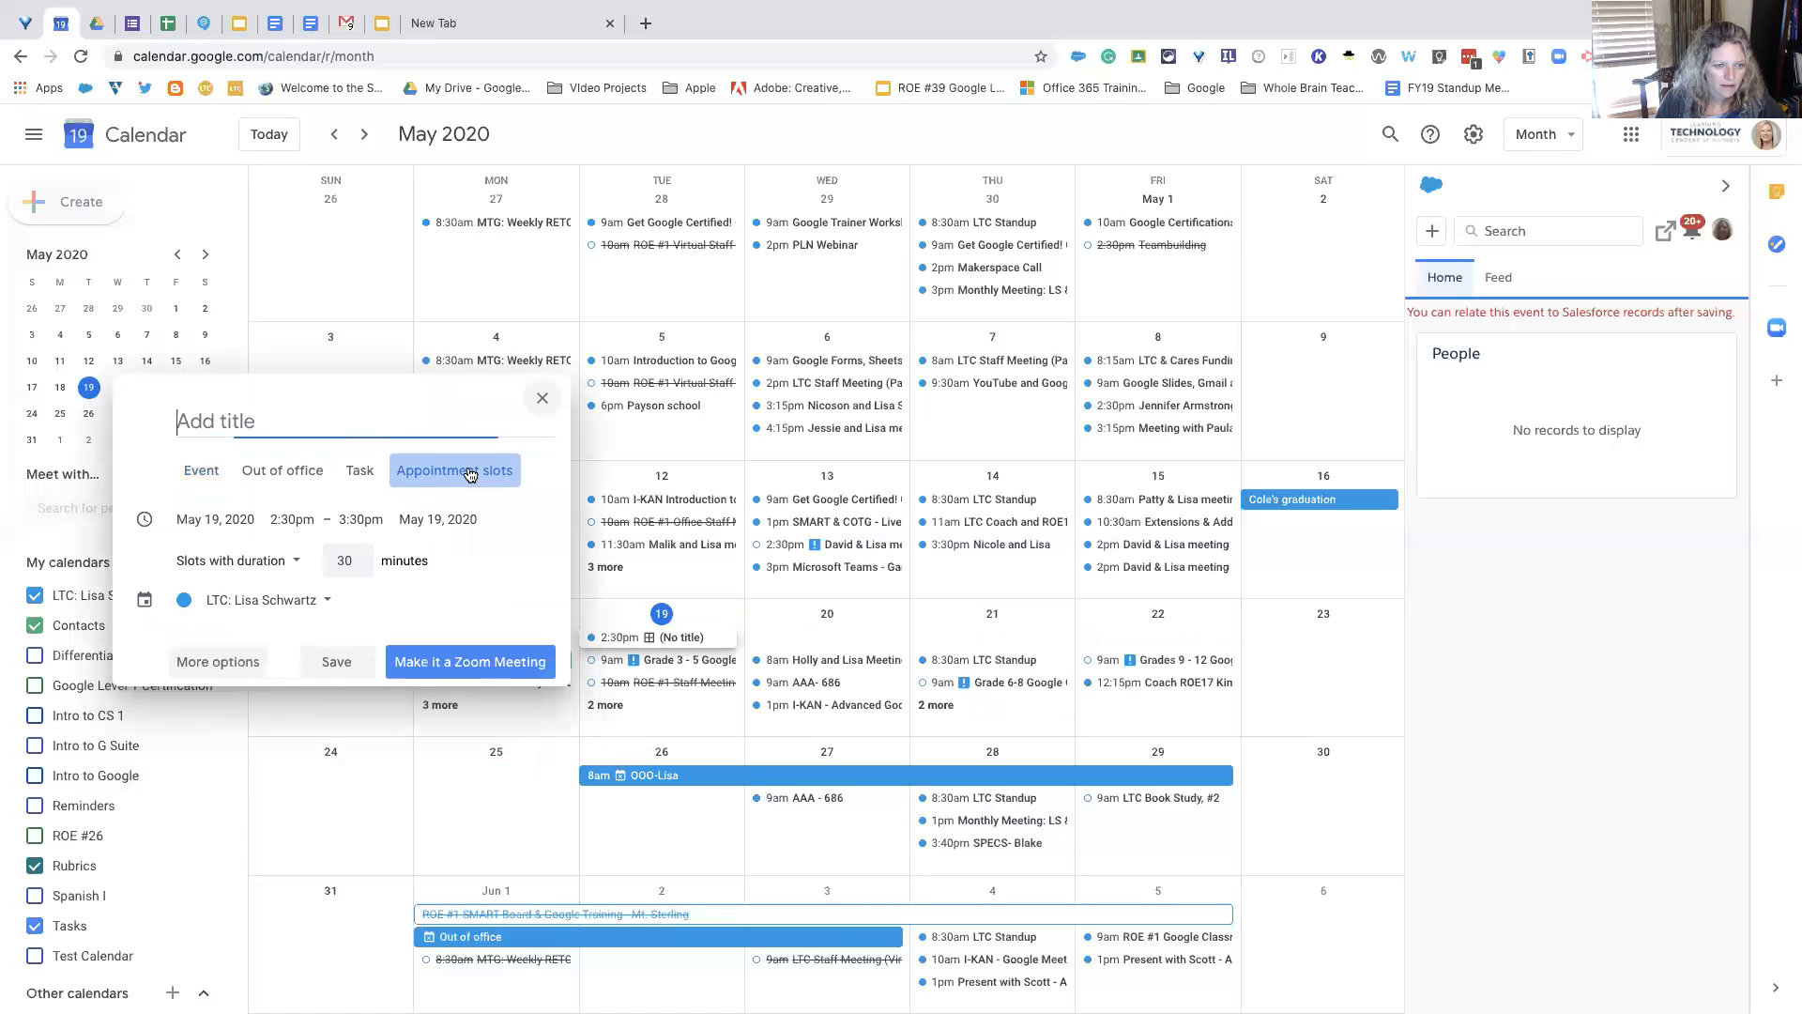
click(215, 660)
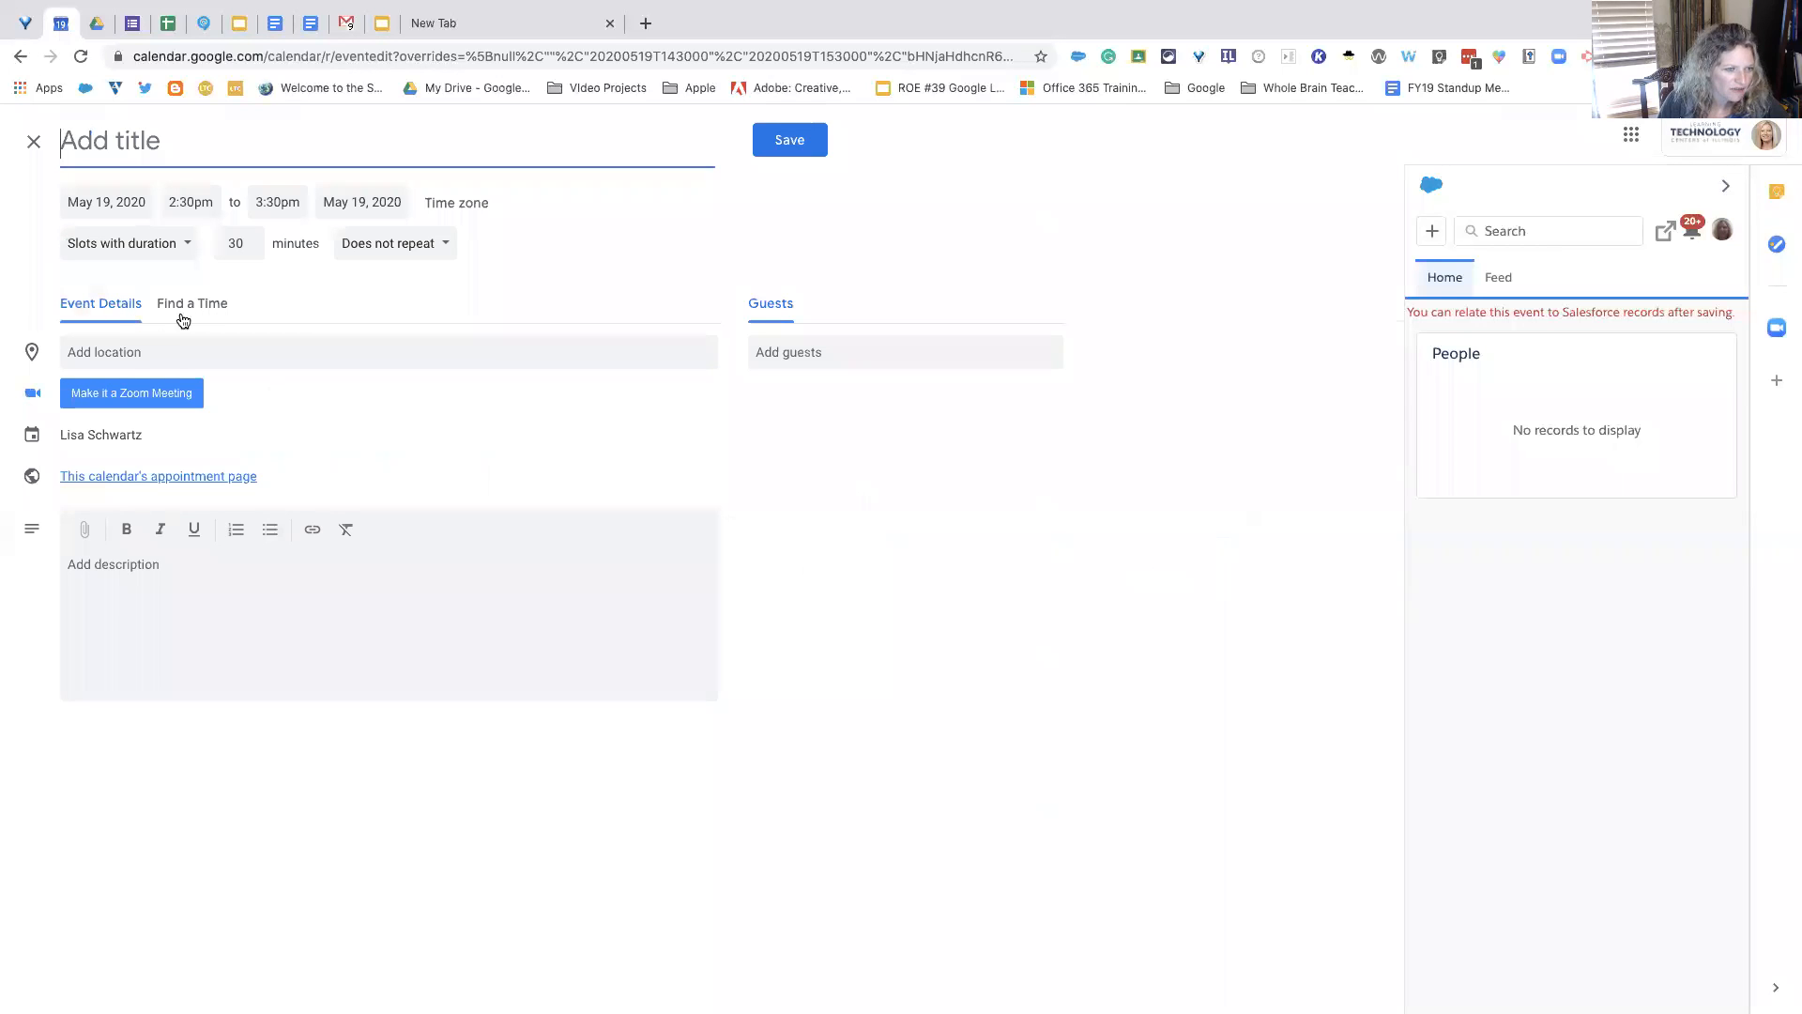
click(215, 310)
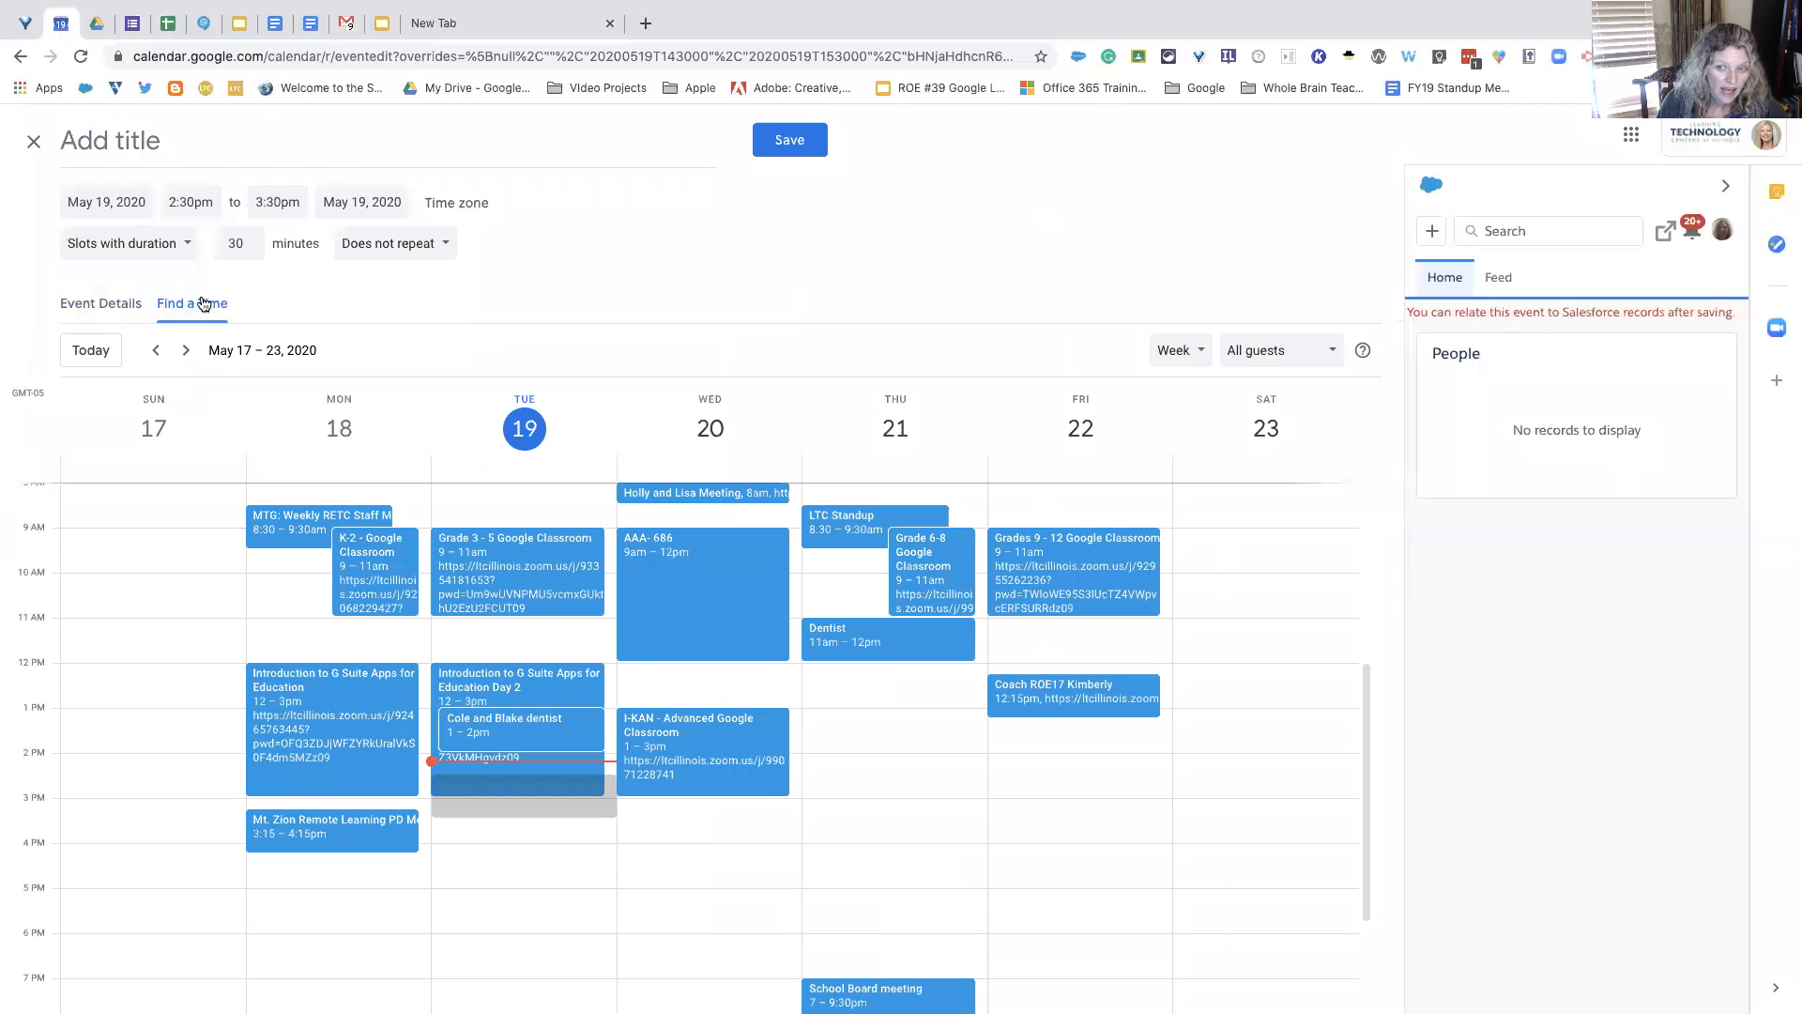
click(35, 142)
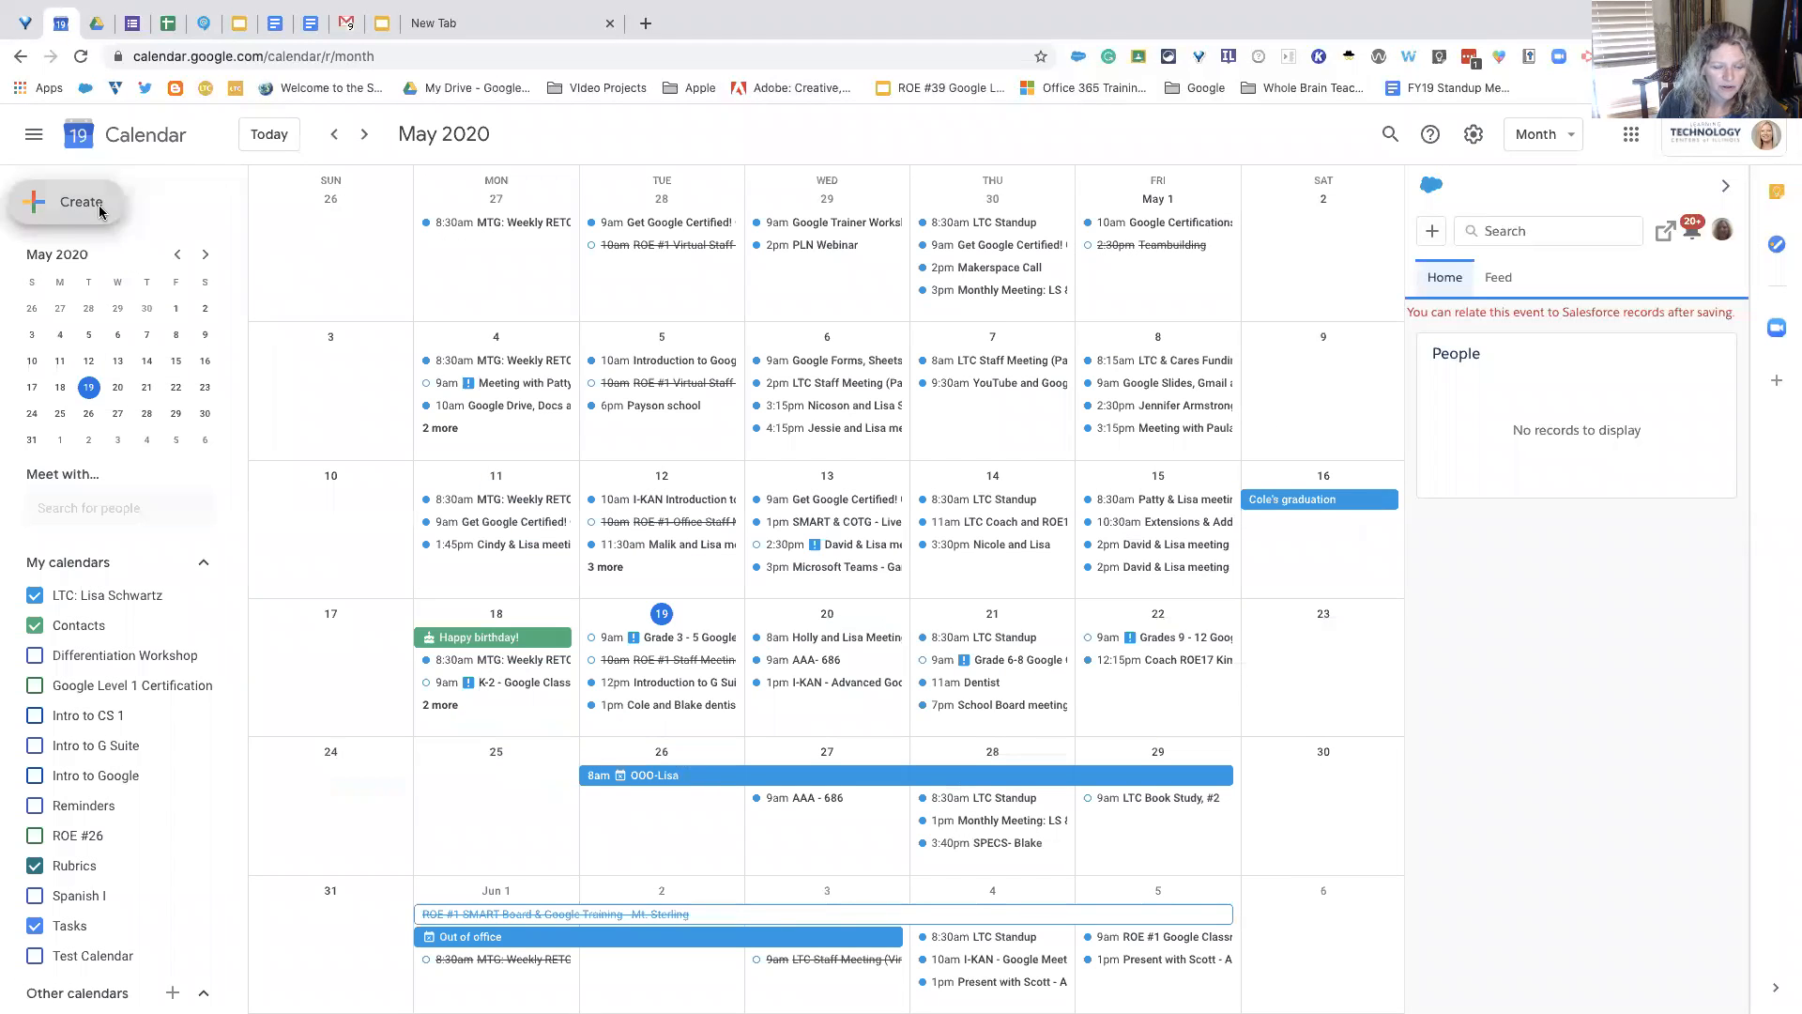
Step: Start a new event with its full options and add a colleague from the contact suggestions as a guest
click(89, 200)
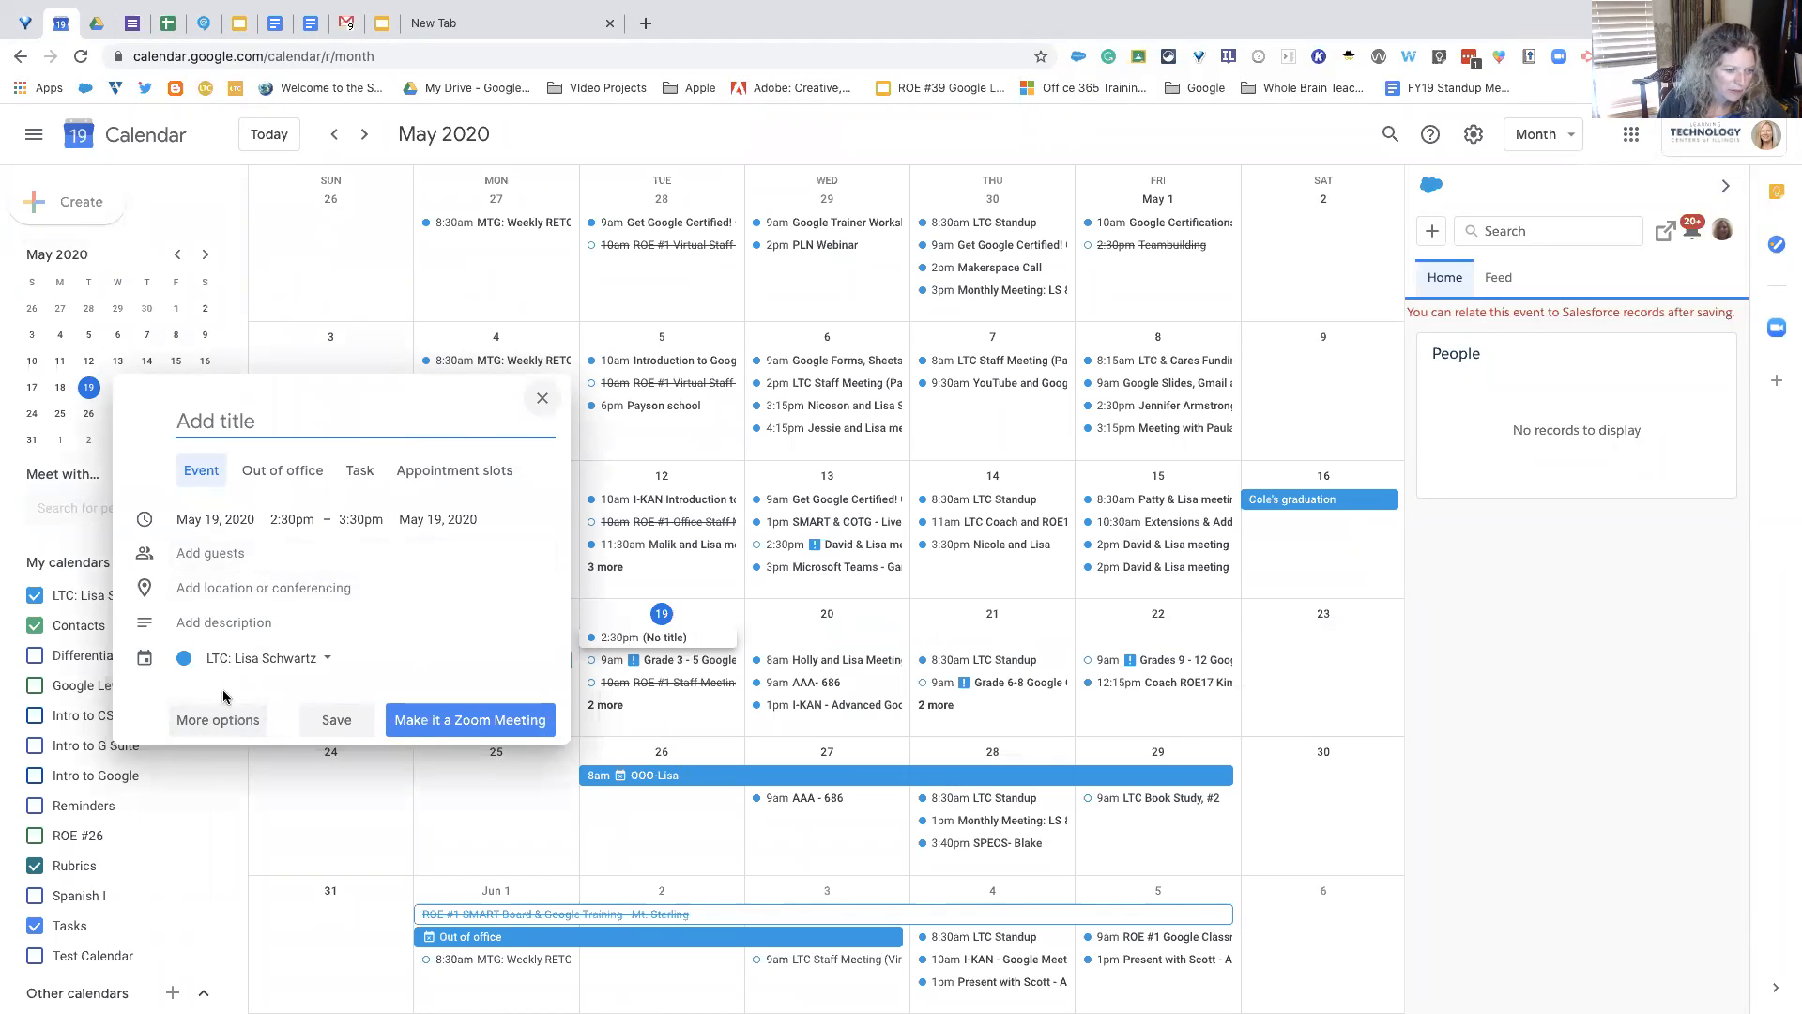
click(229, 725)
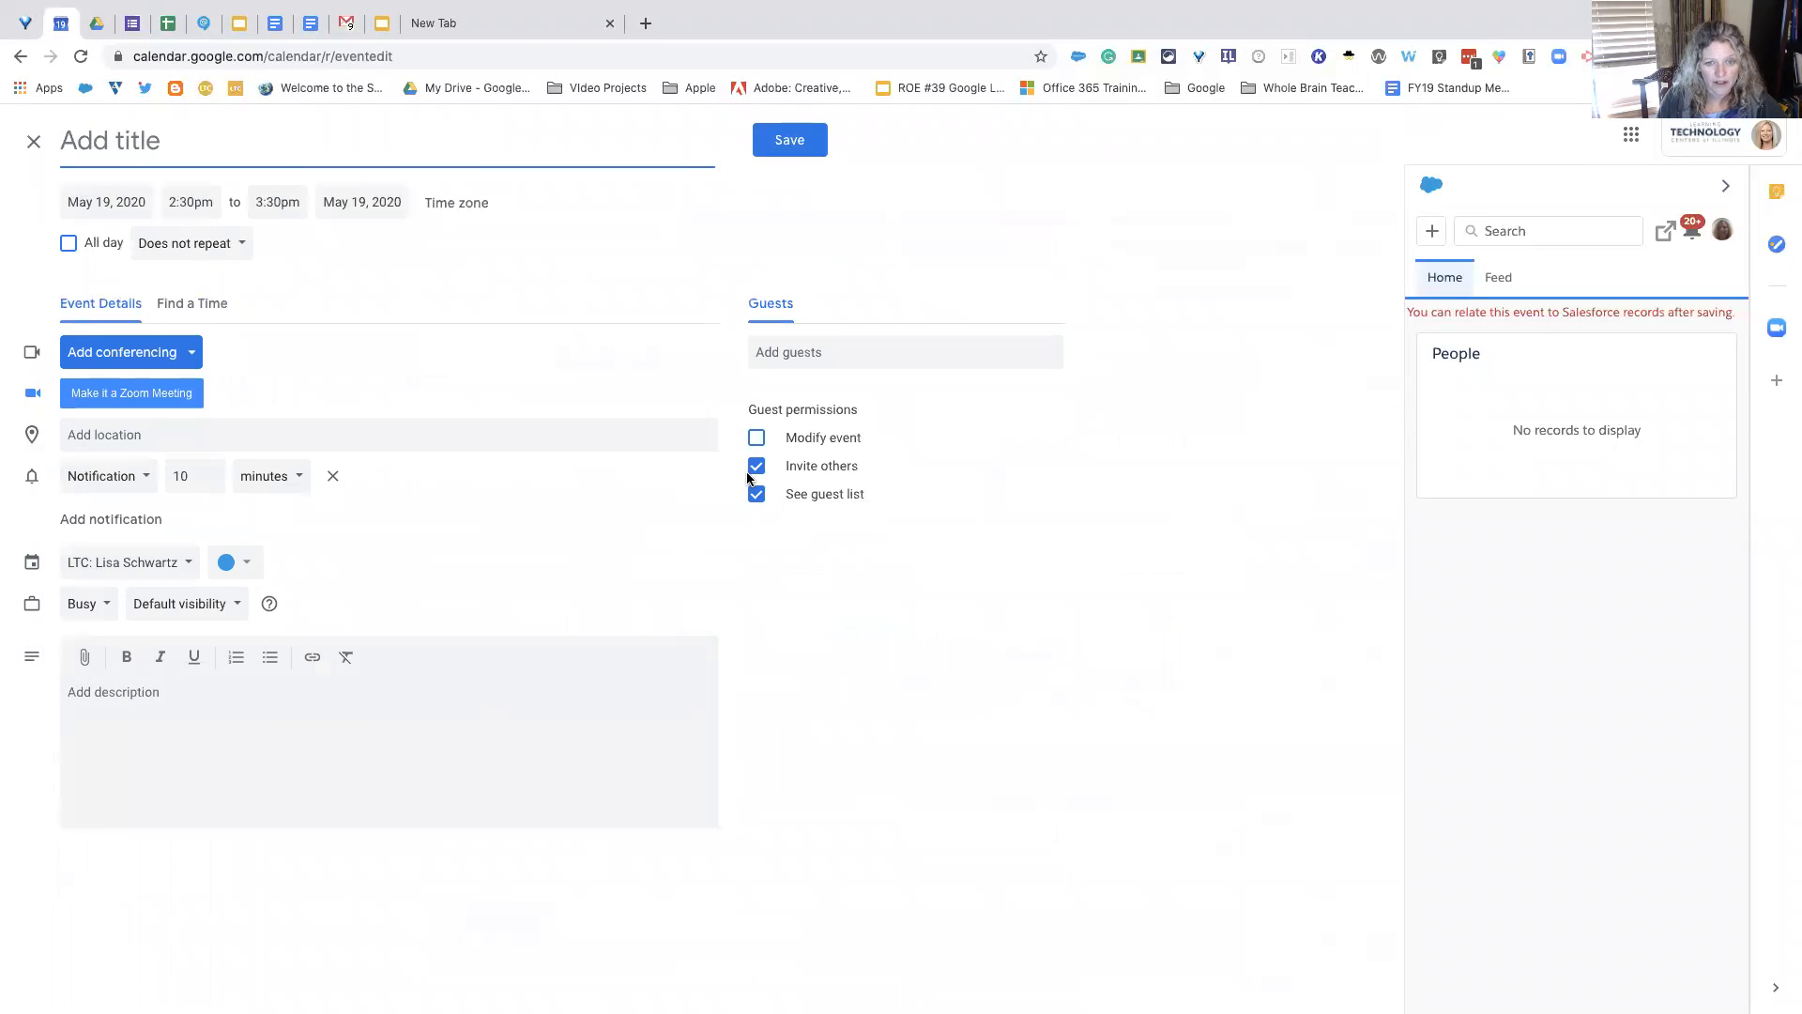
click(847, 354)
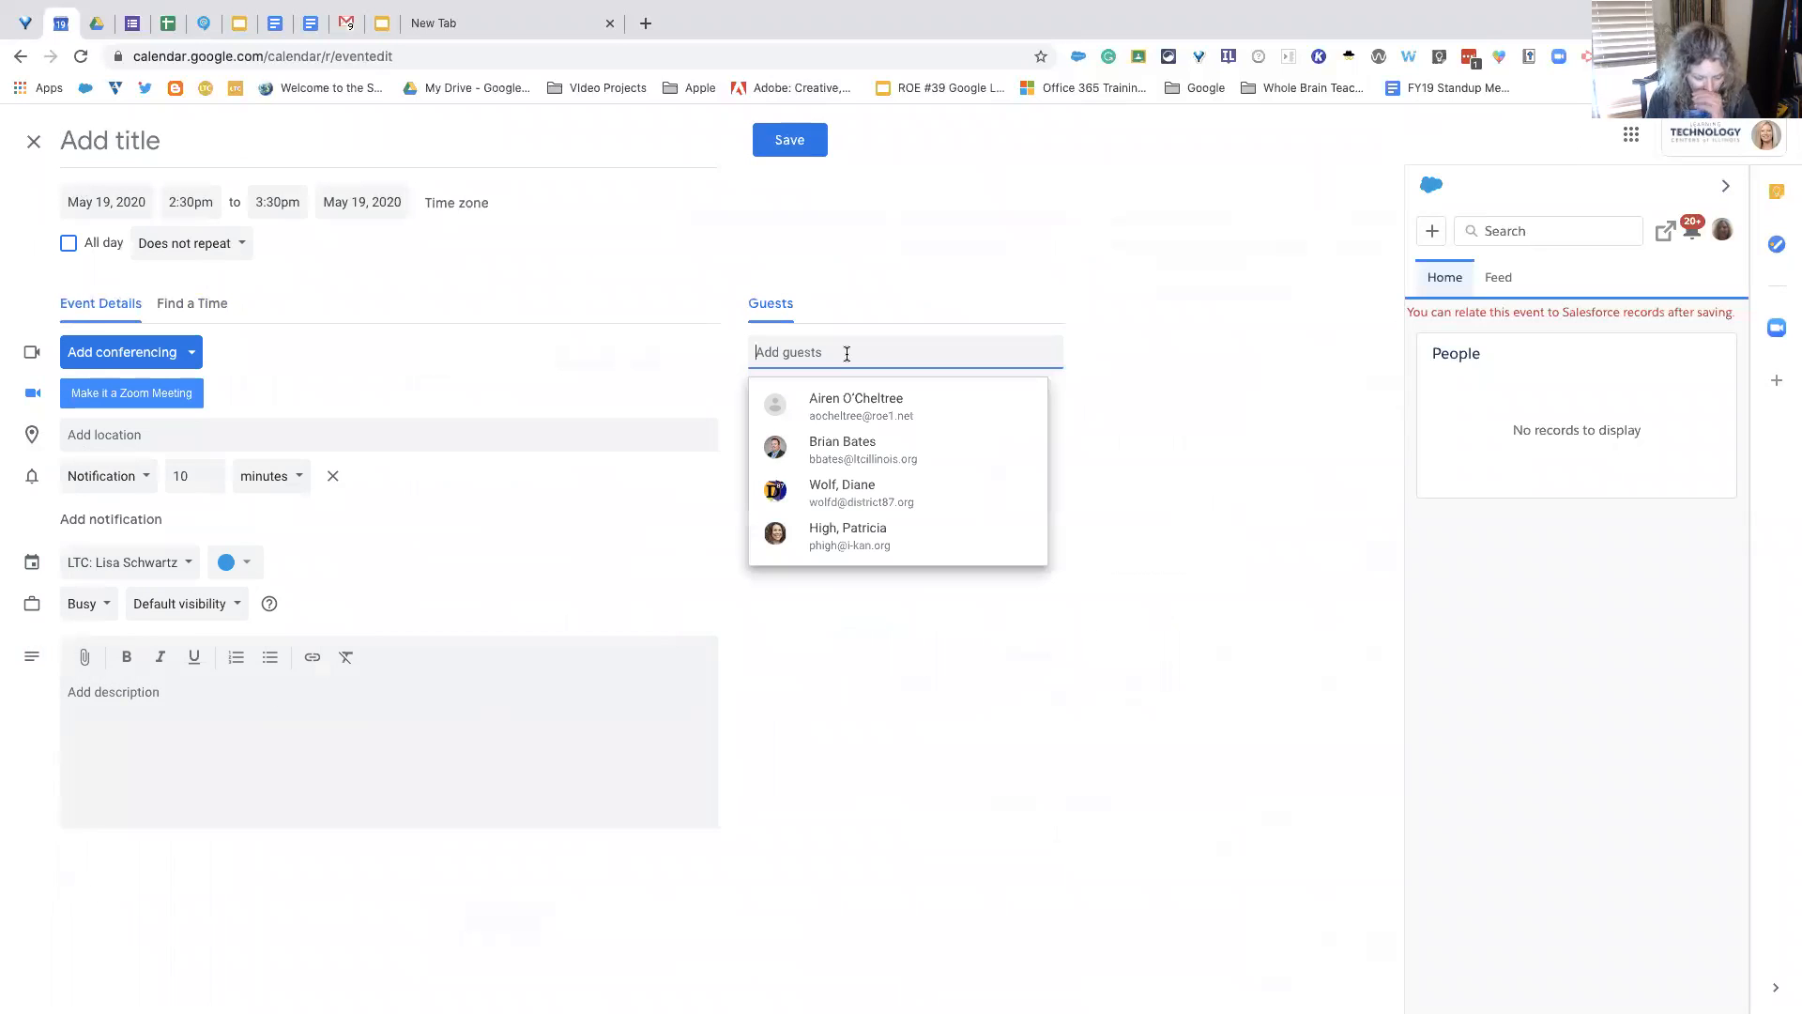
text(eli)
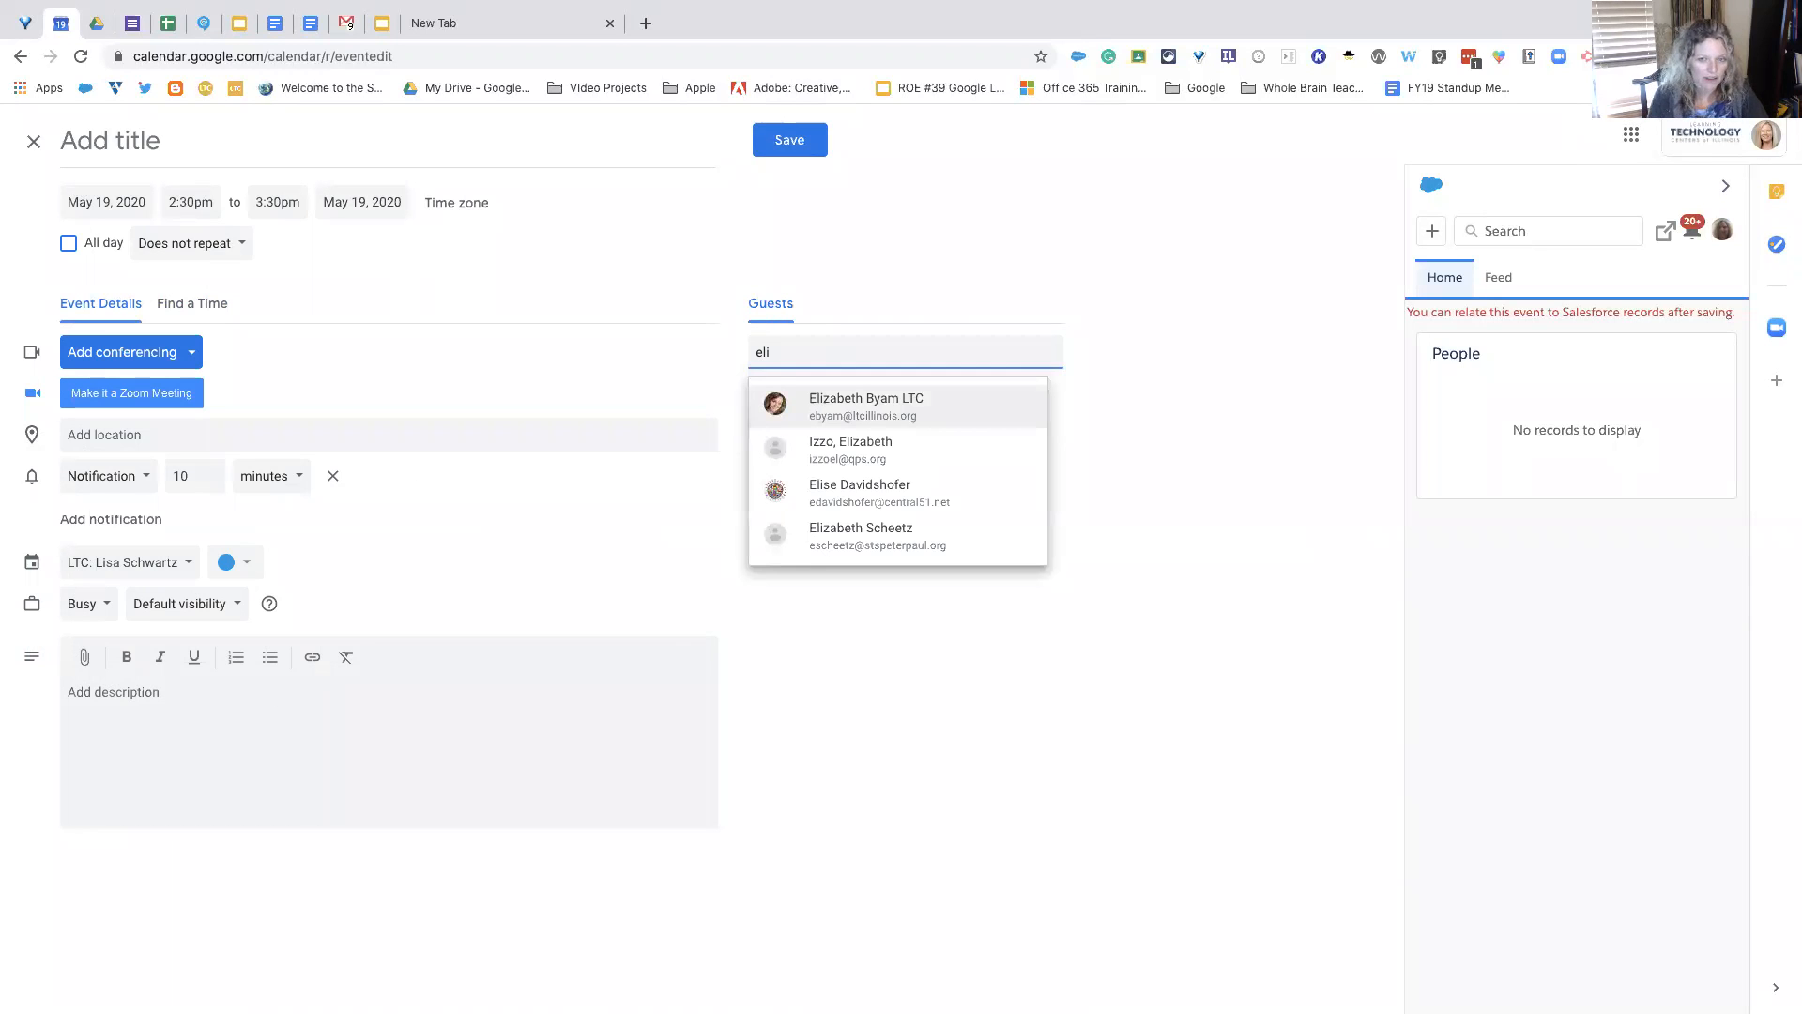
click(865, 403)
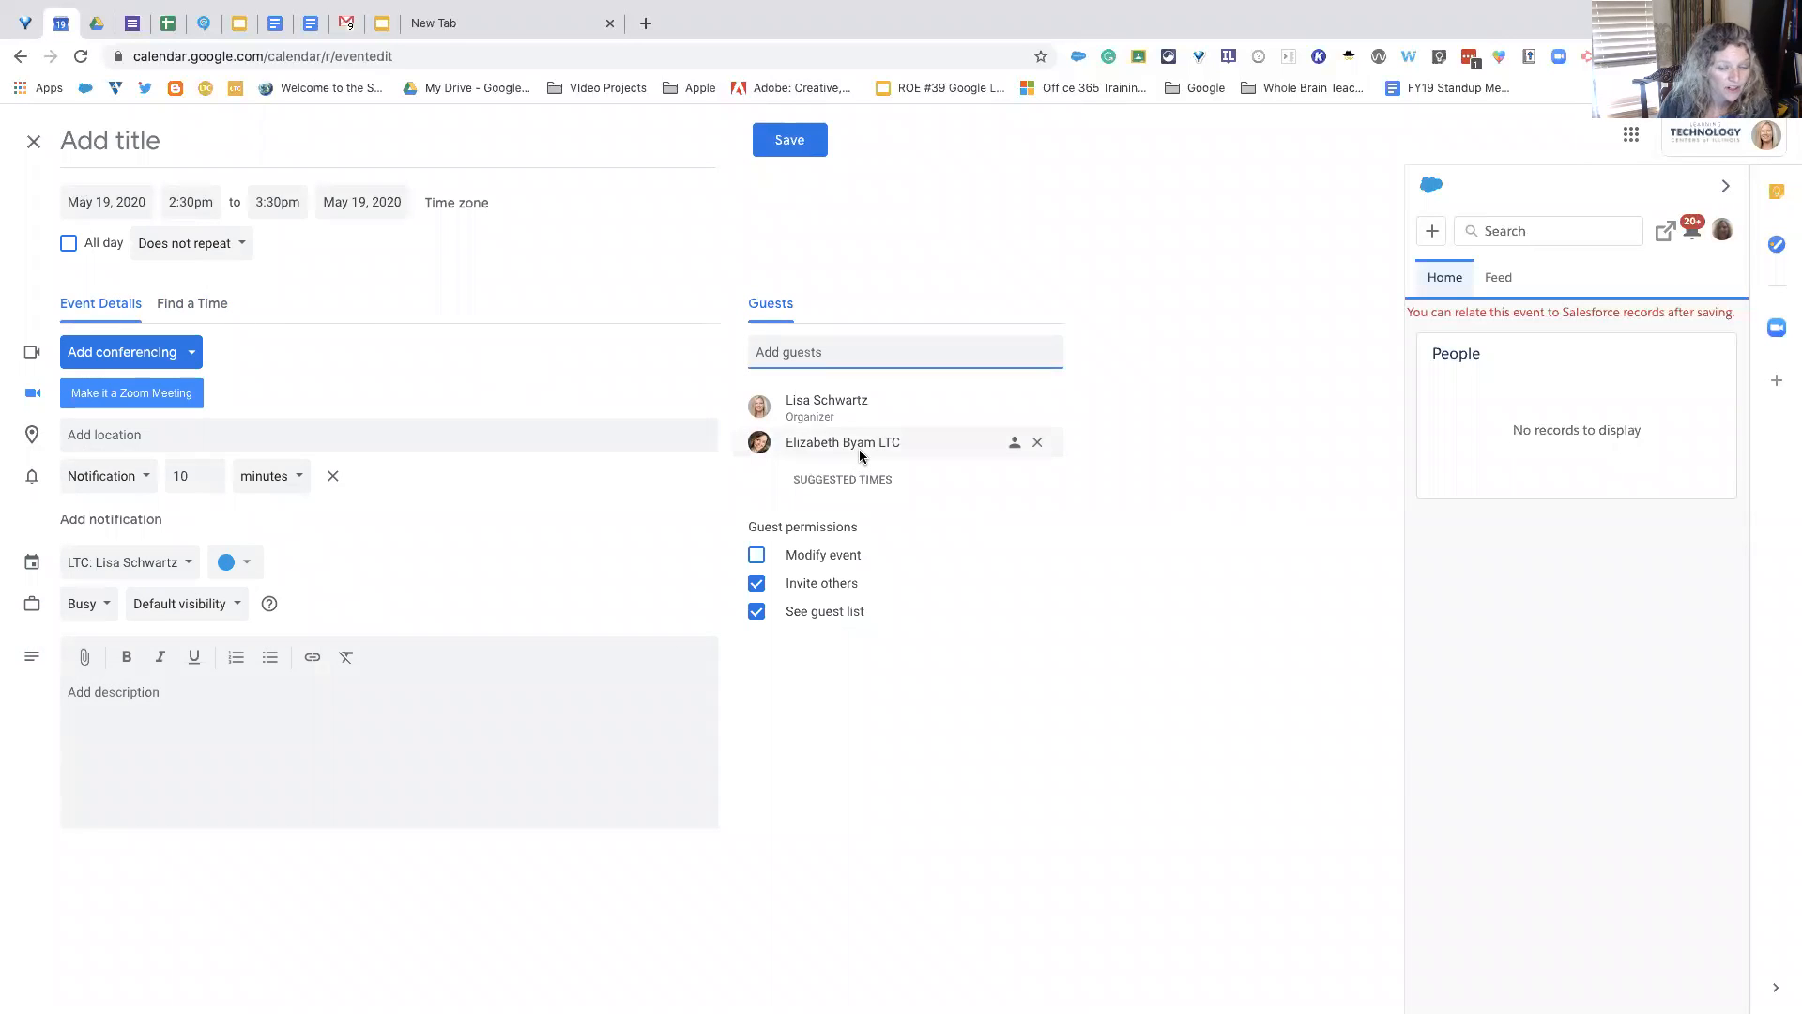
Step: Compare the guest's schedule in Find a Time, checking the details of the events on May 19 and 20
click(212, 307)
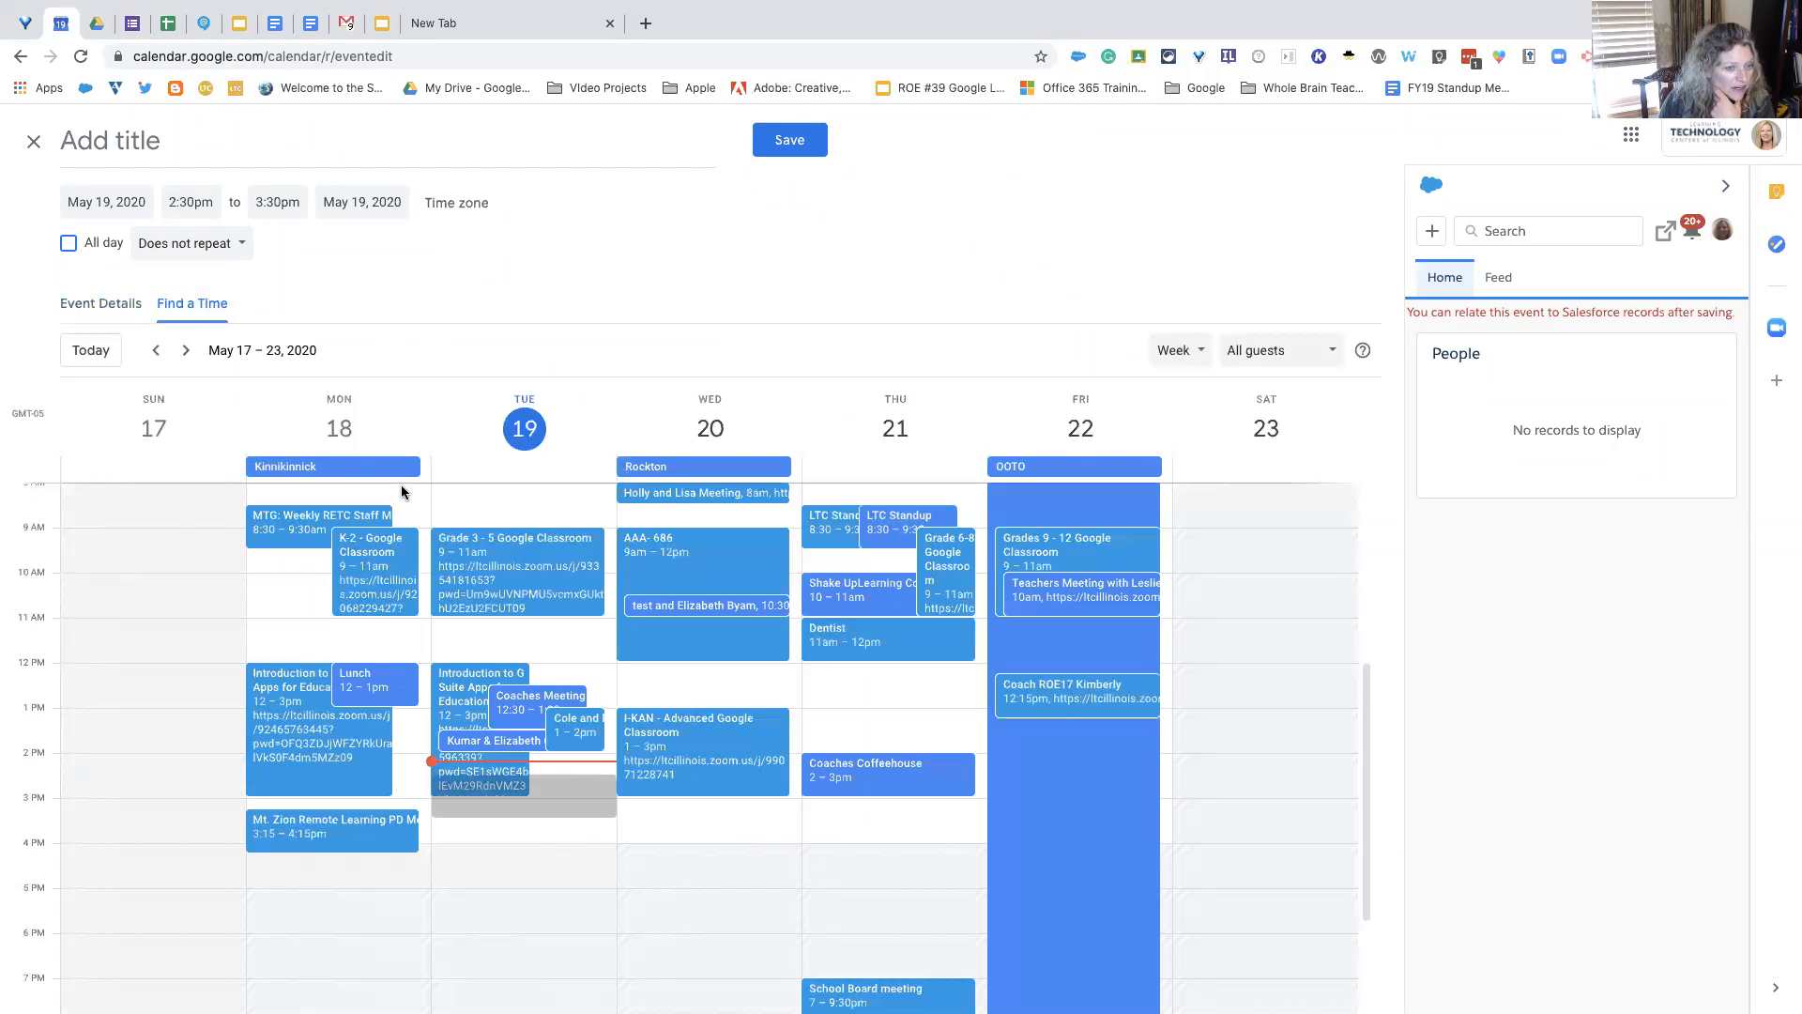
mouse_move(550, 699)
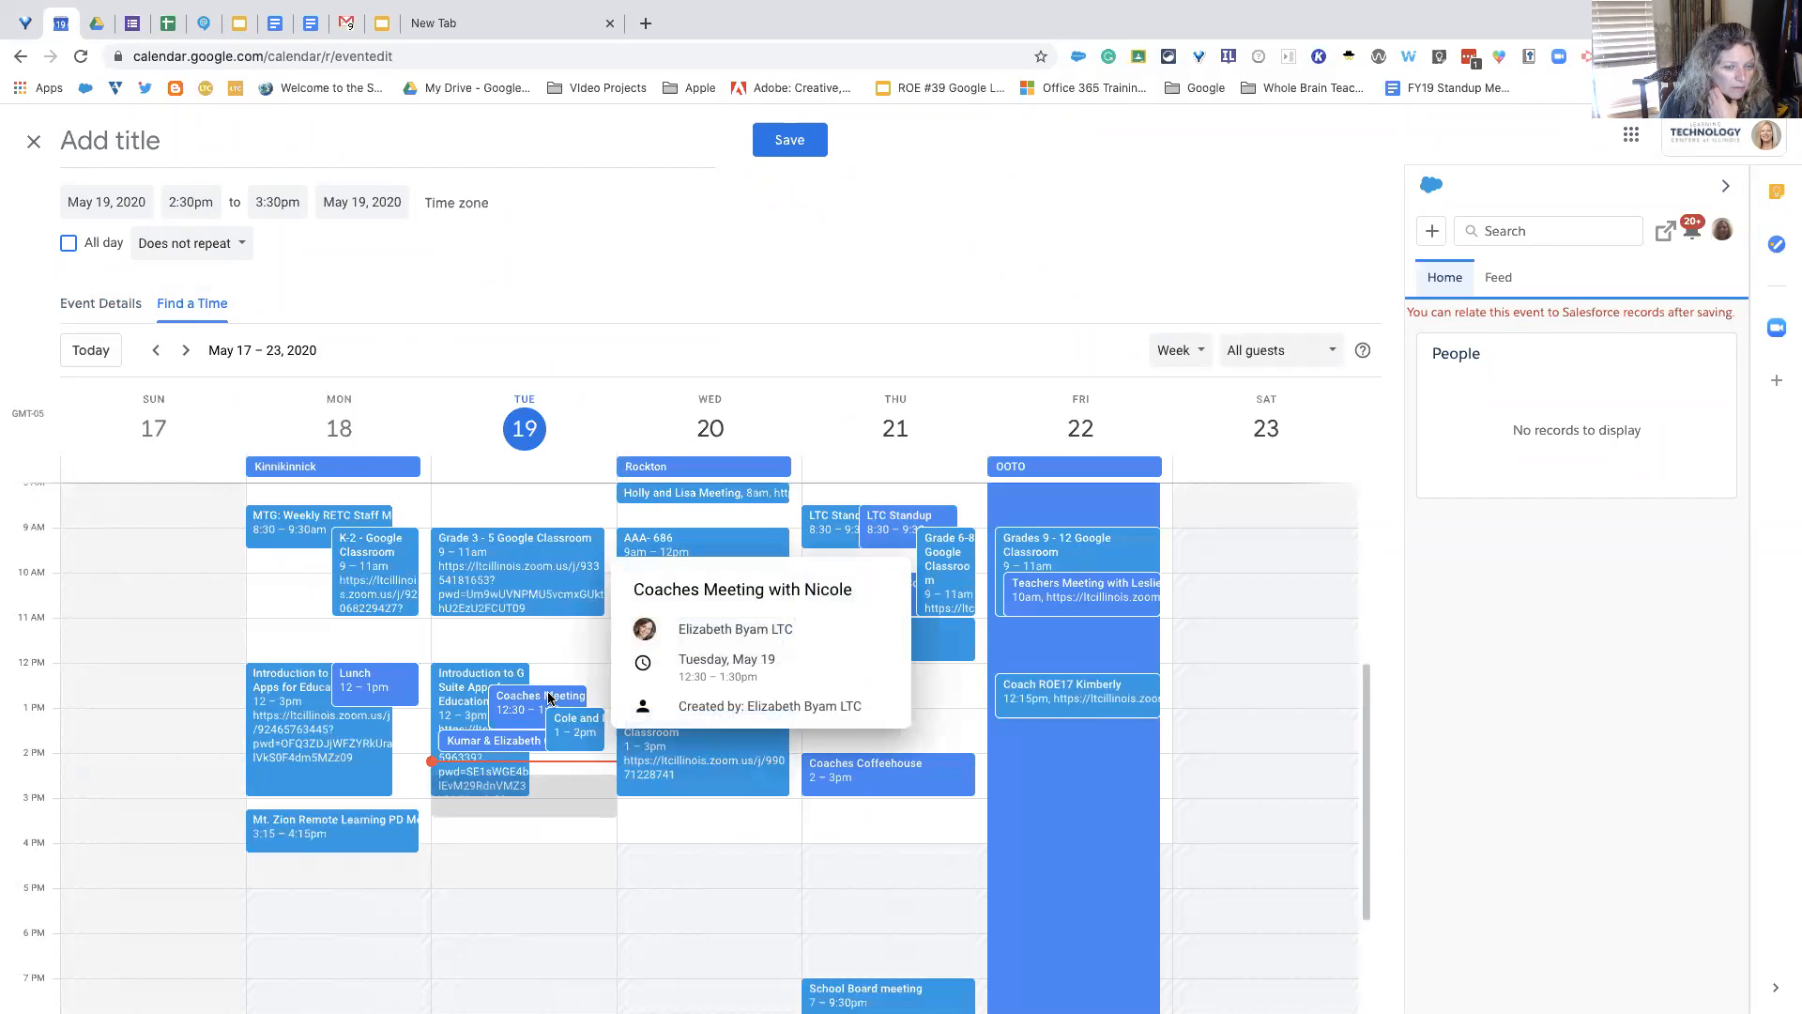
mouse_move(523, 736)
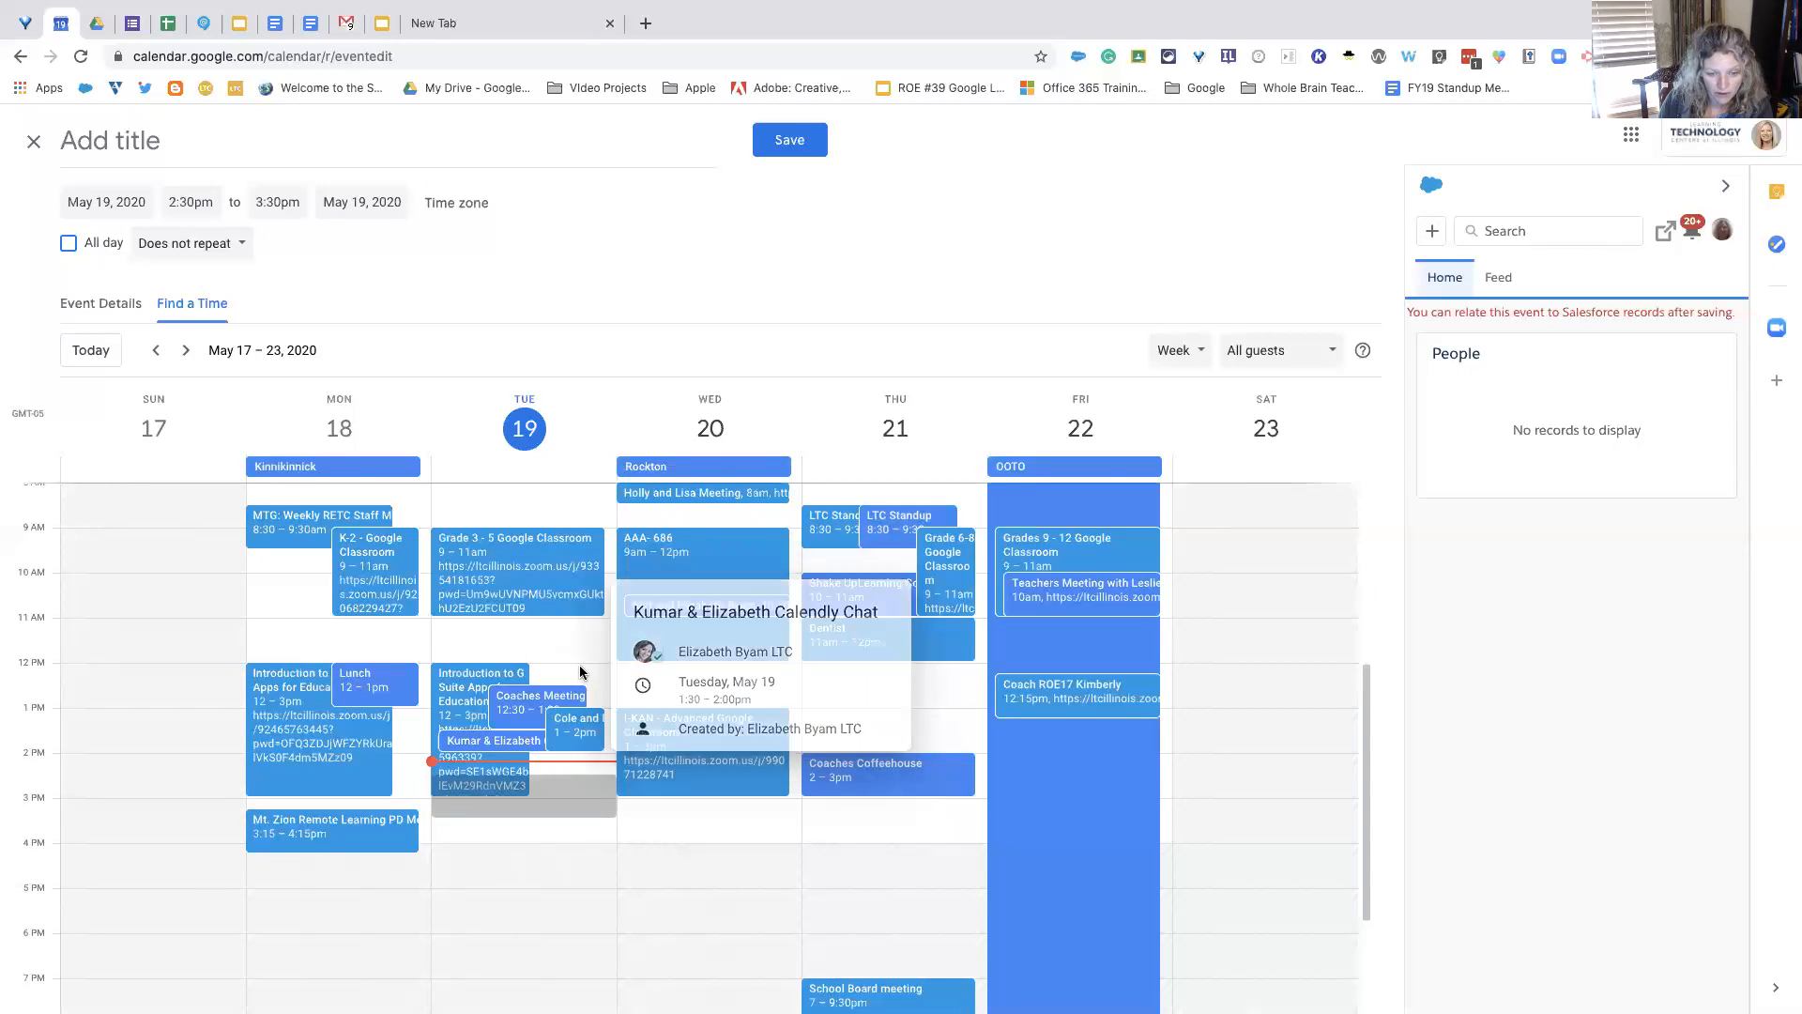
mouse_move(663, 660)
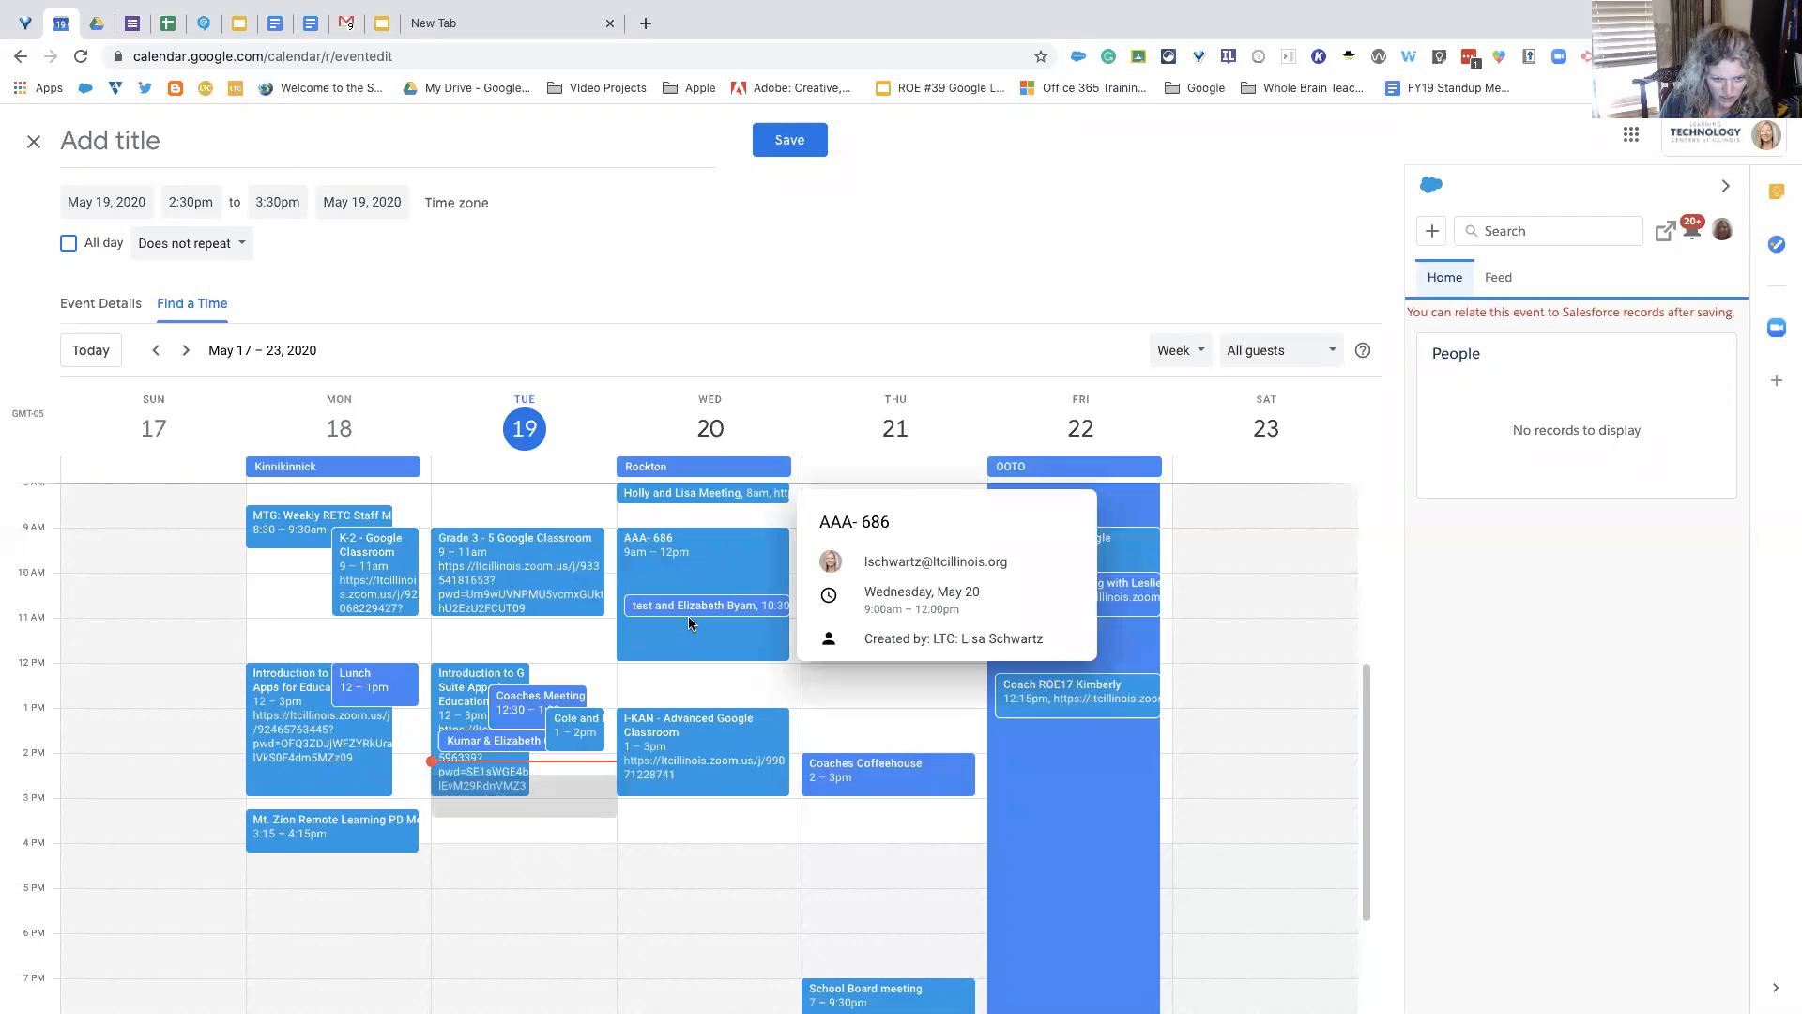
mouse_move(705, 612)
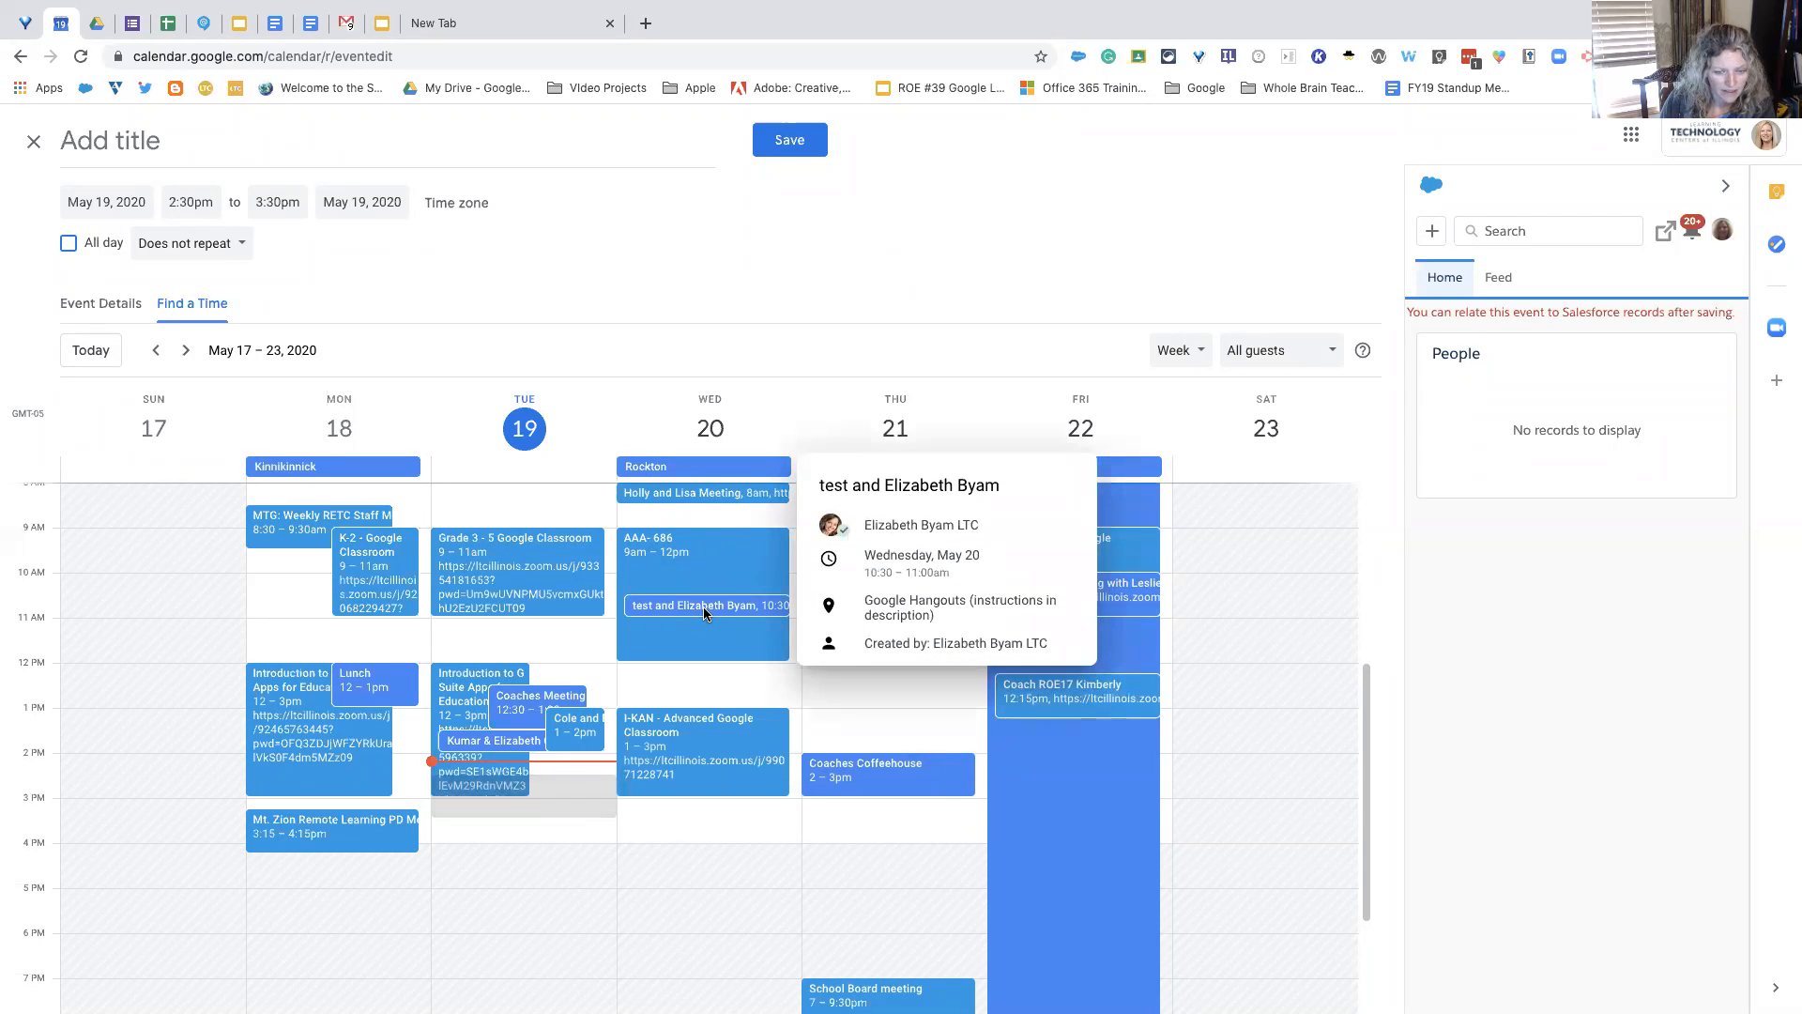
Step: Add a second guest from the contact suggestions in the event details and show the Find a Time schedule again
click(105, 309)
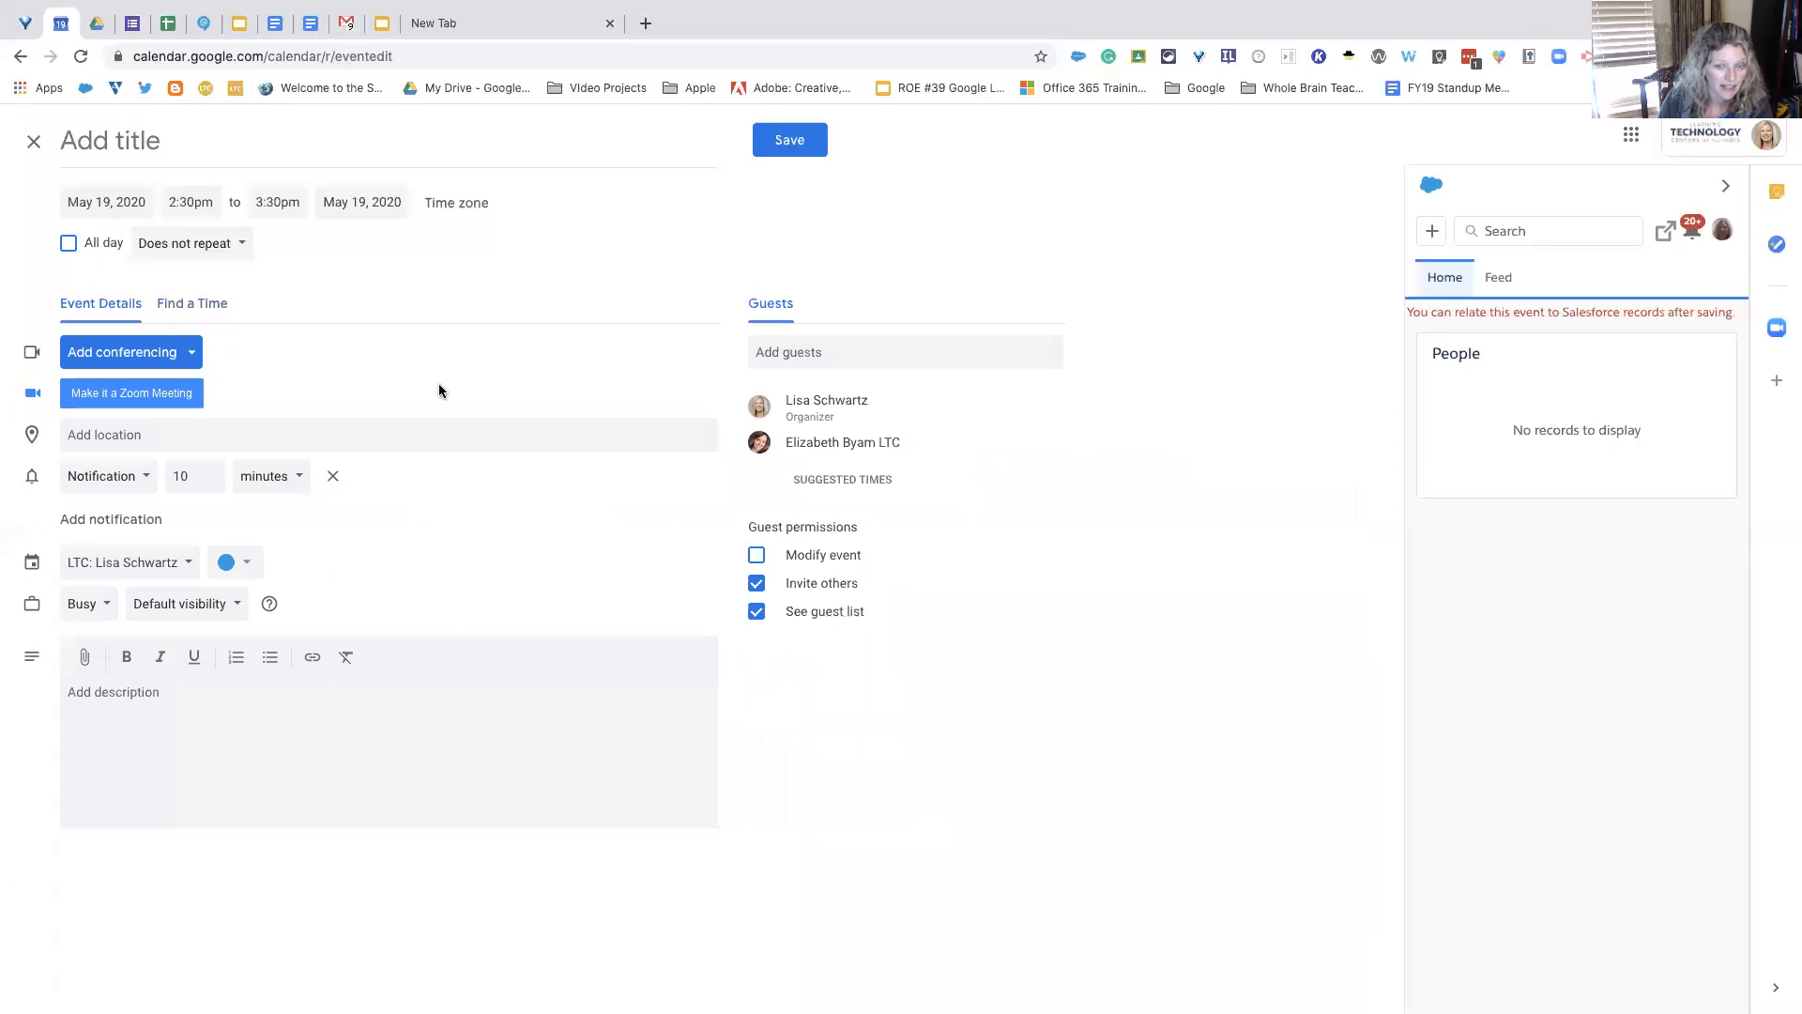
click(830, 354)
text(air)
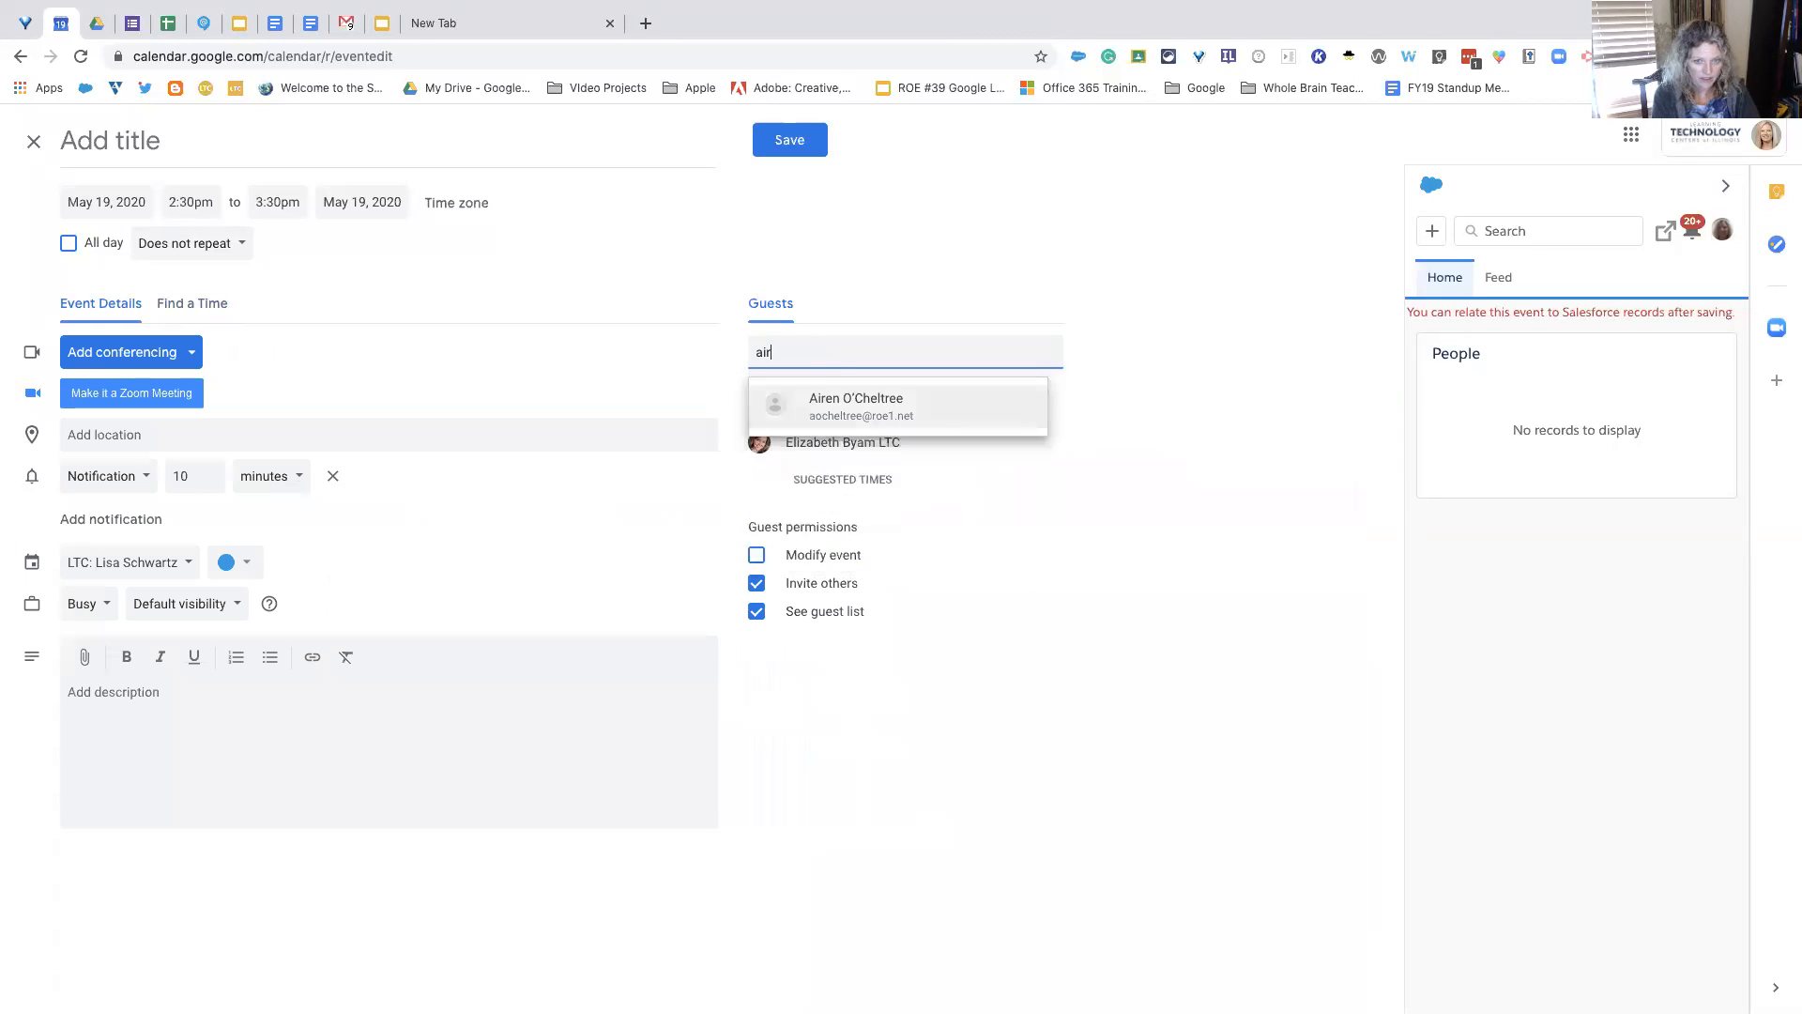
text(e)
click(841, 405)
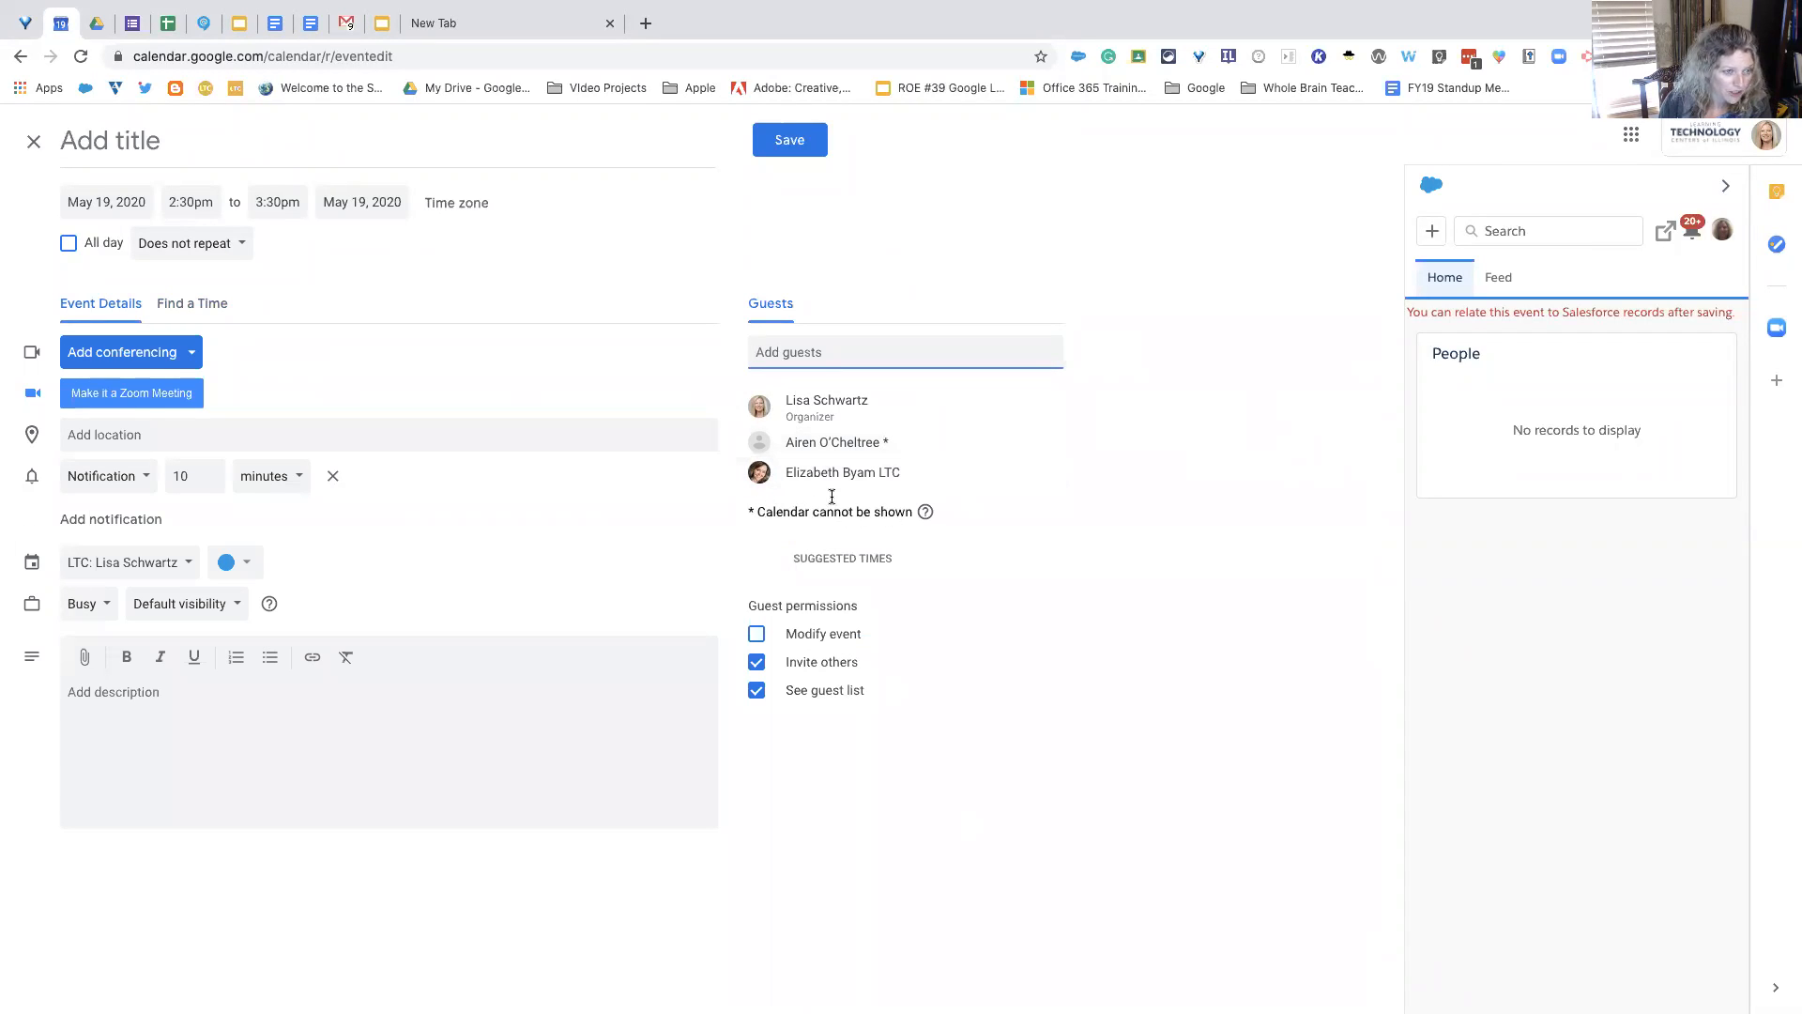
click(206, 307)
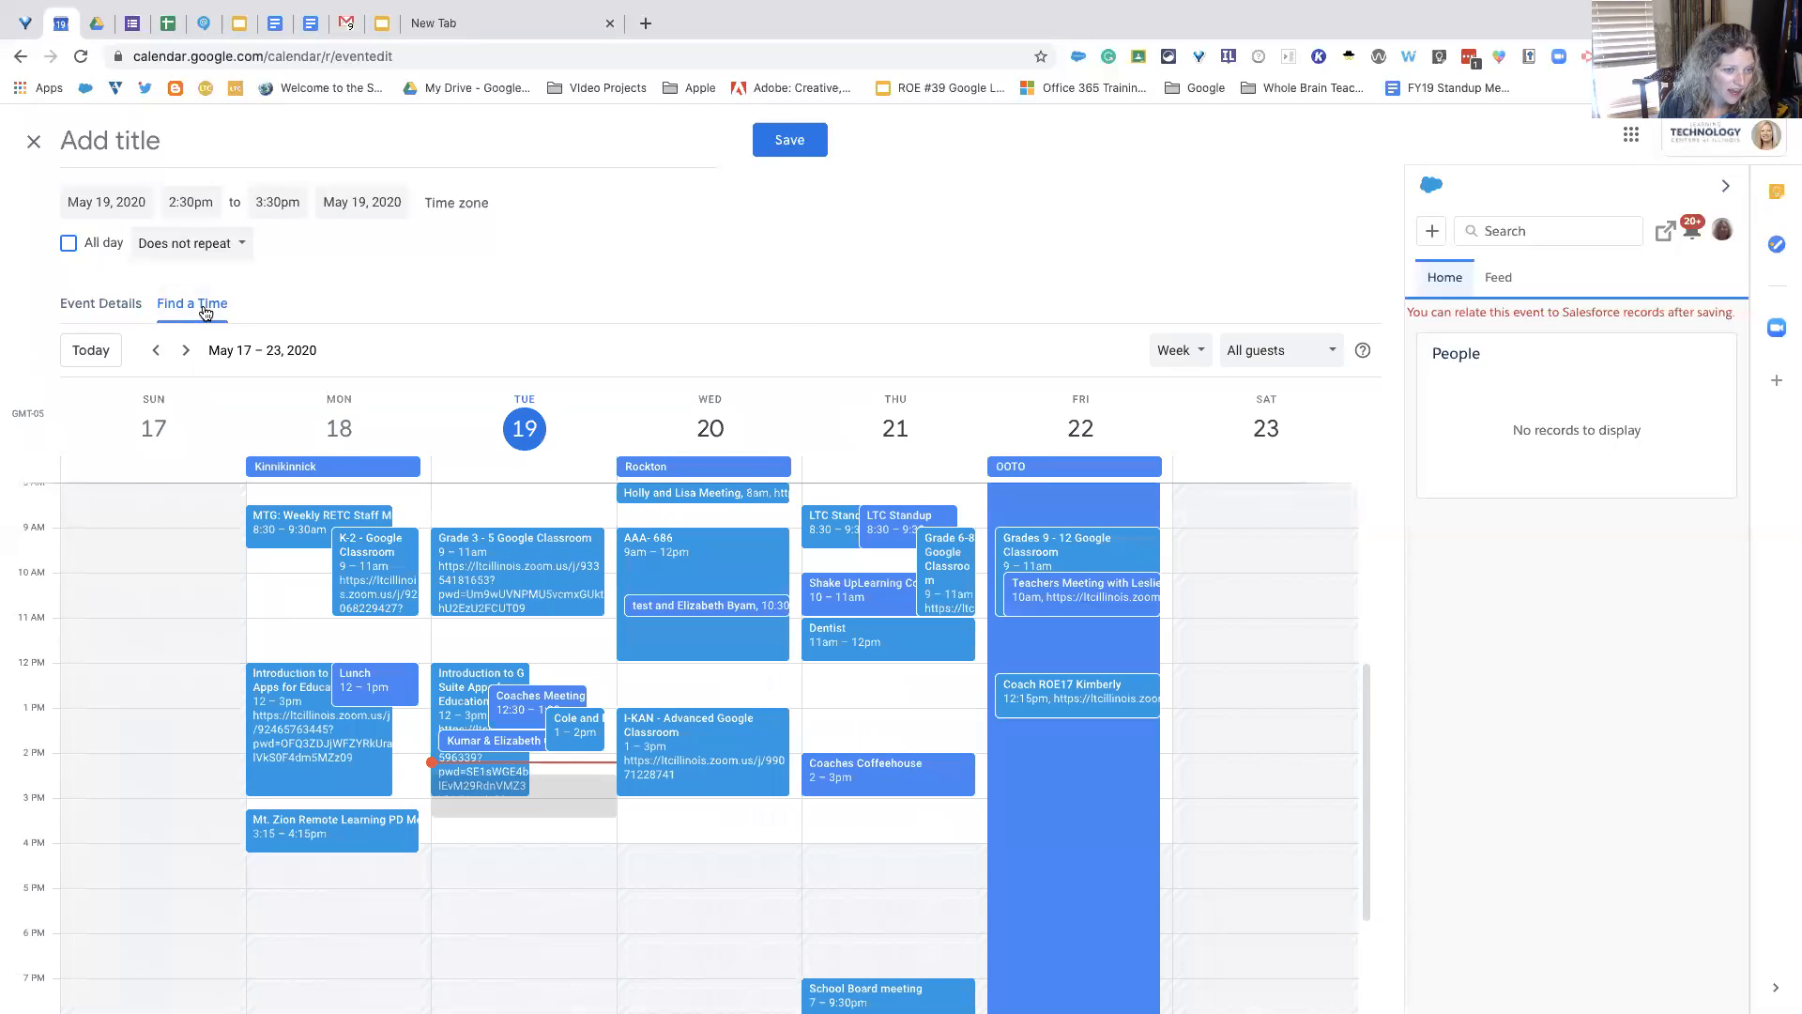
Step: Remove the second guest from the event and show the Find a Time schedule for the remaining guests
click(132, 305)
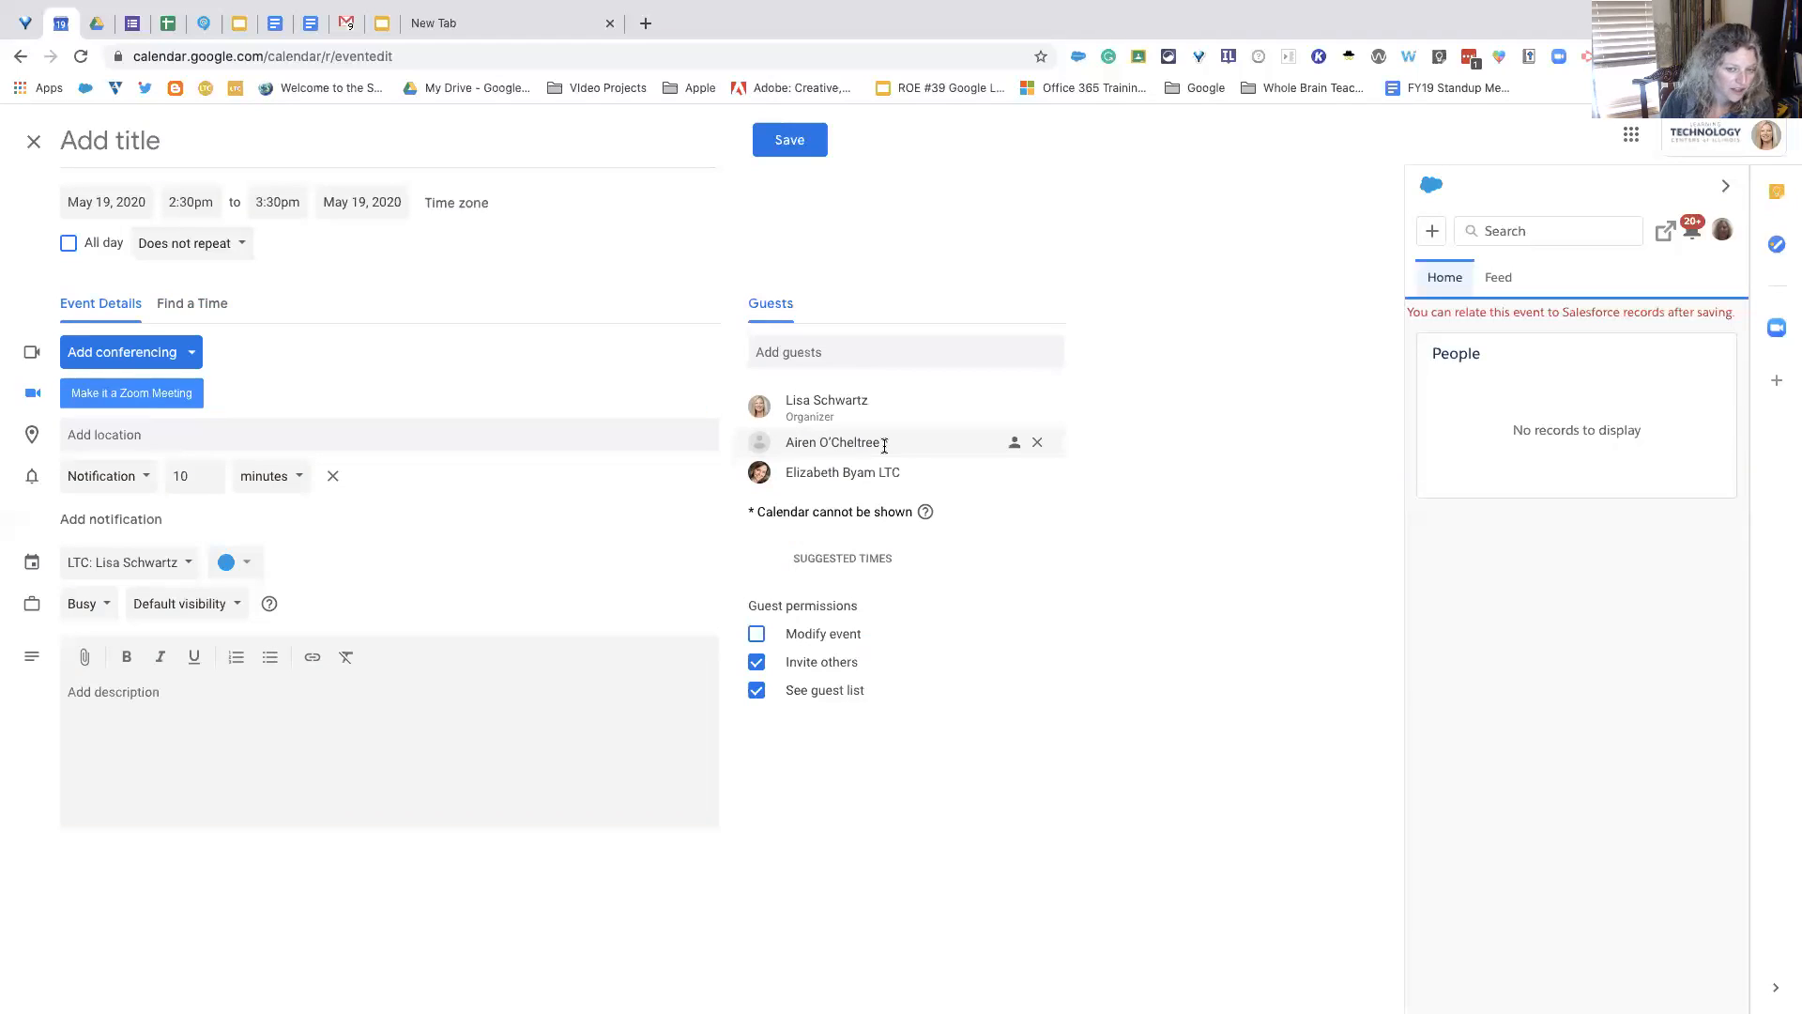
click(1037, 472)
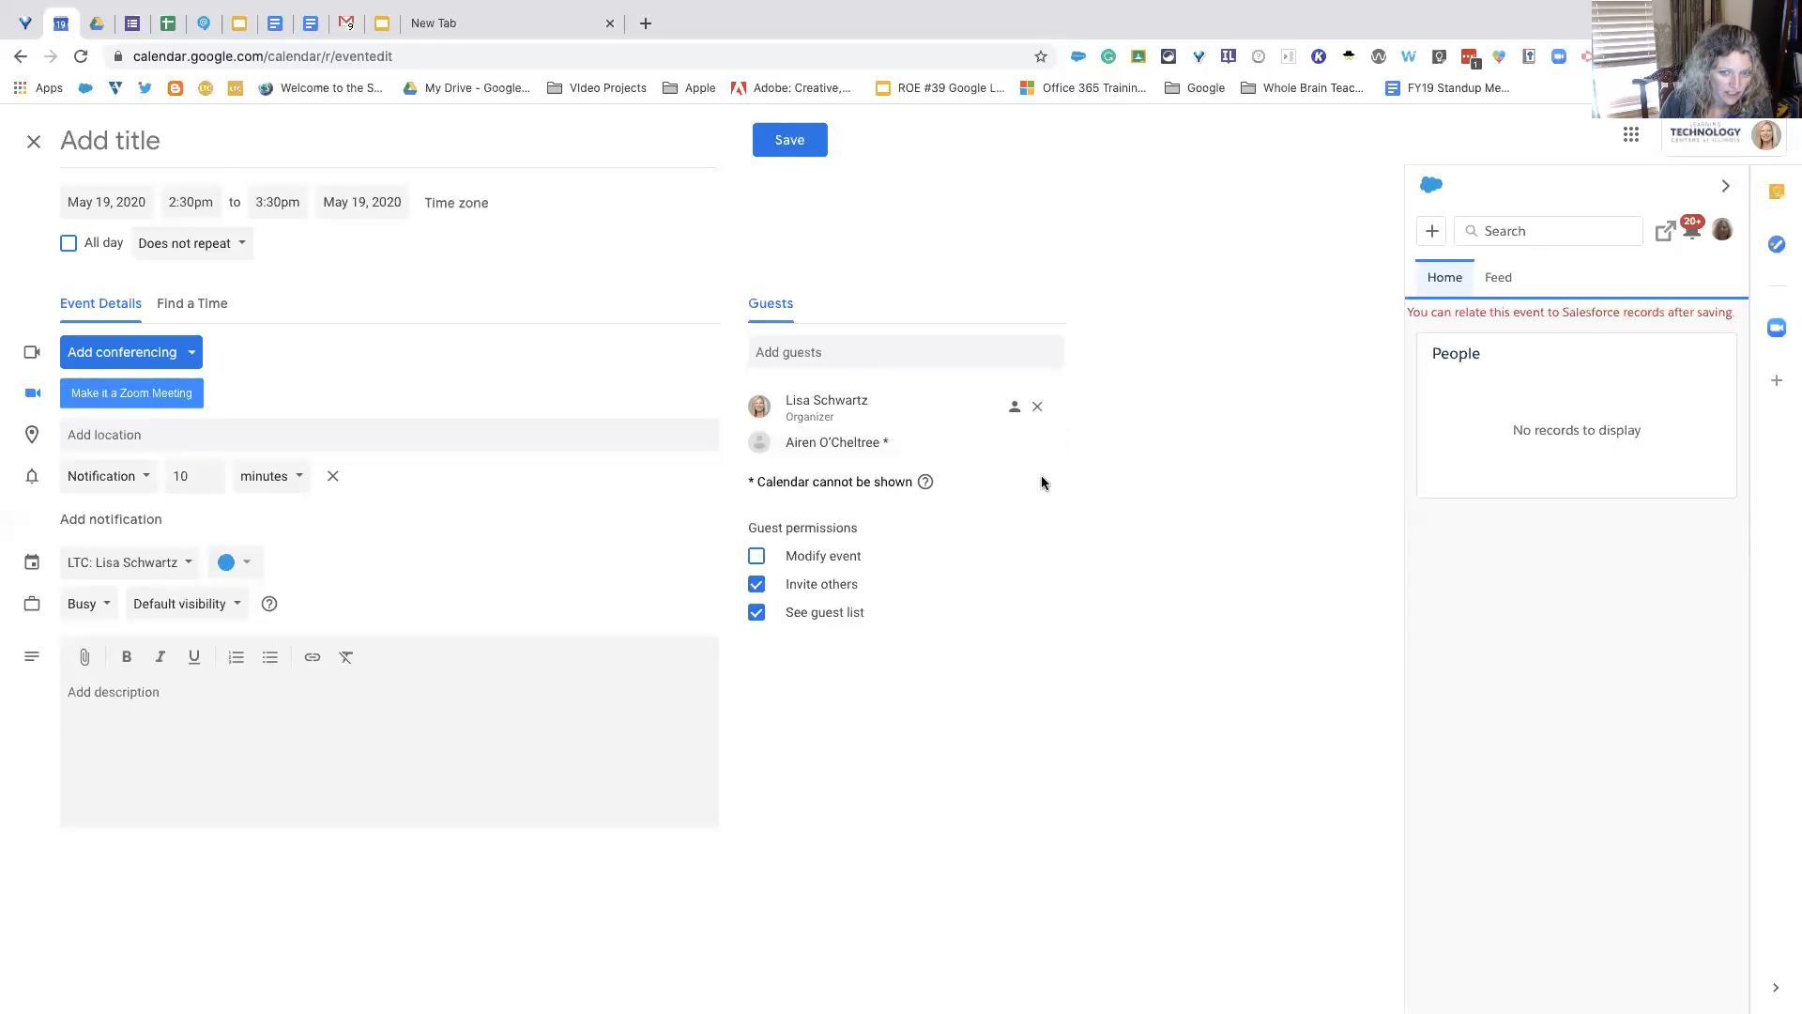
click(187, 310)
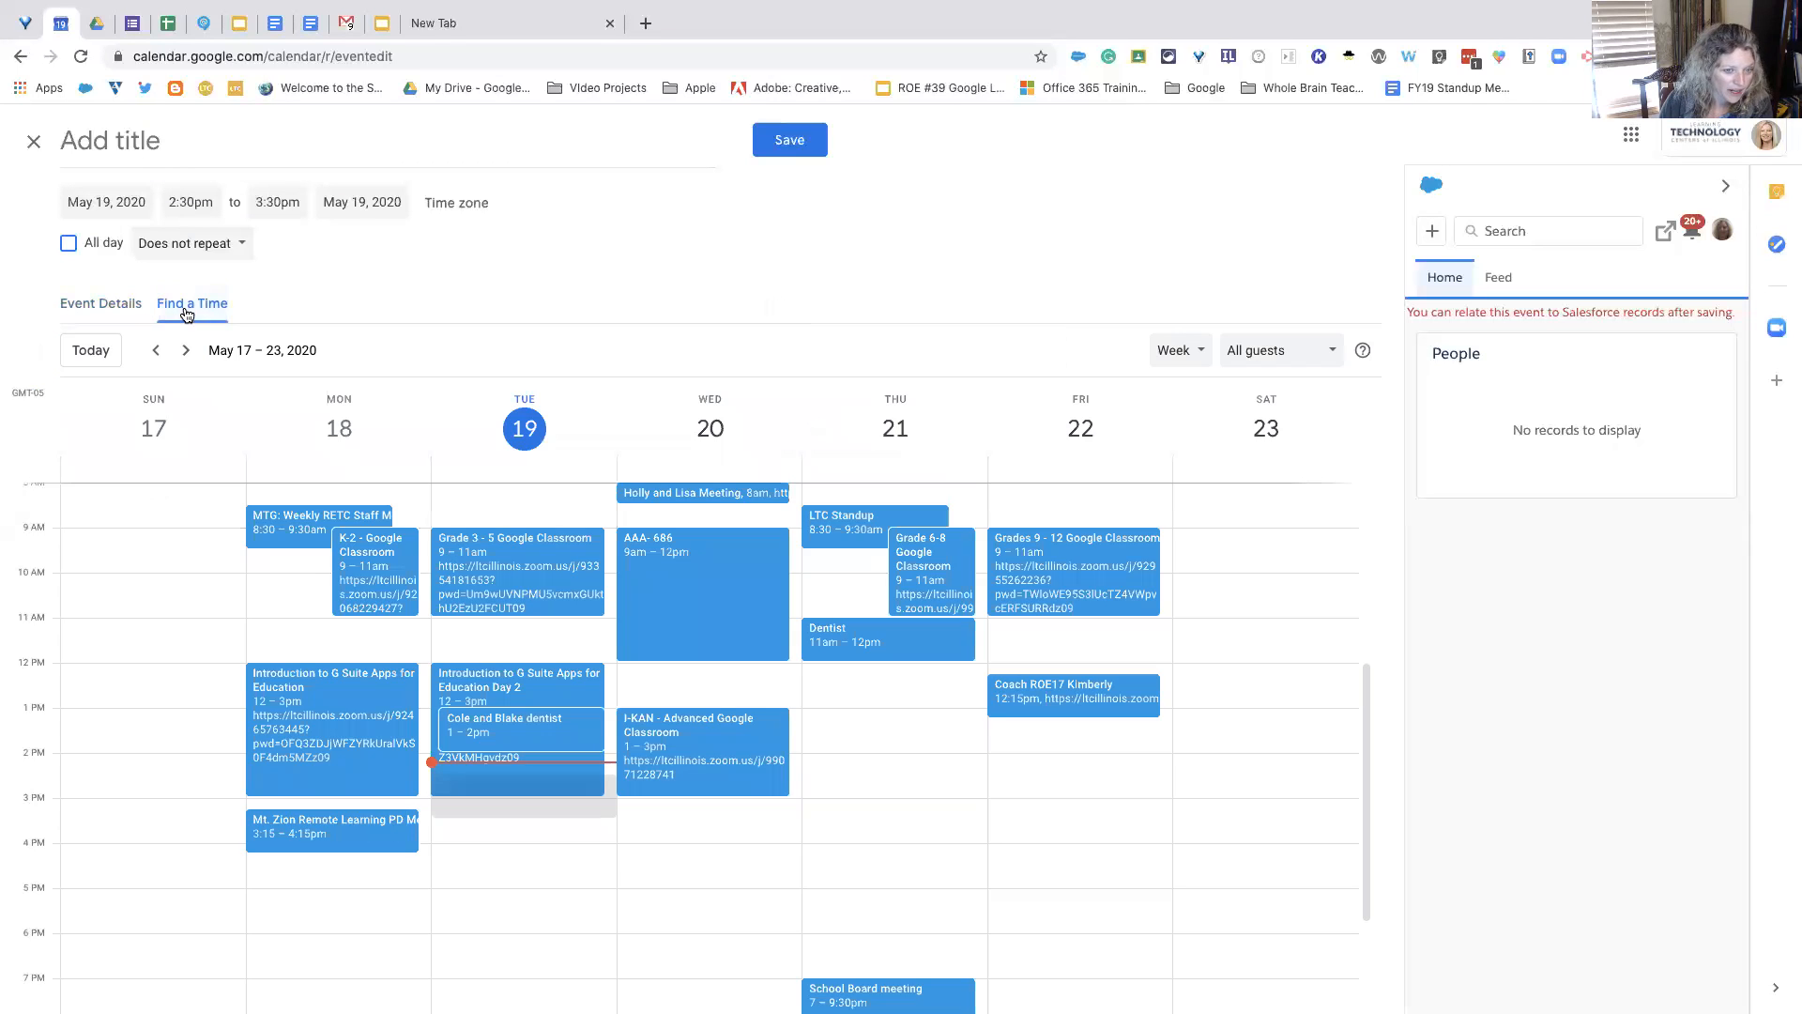
Step: Return to the event details and title the event "test - sample"
click(112, 310)
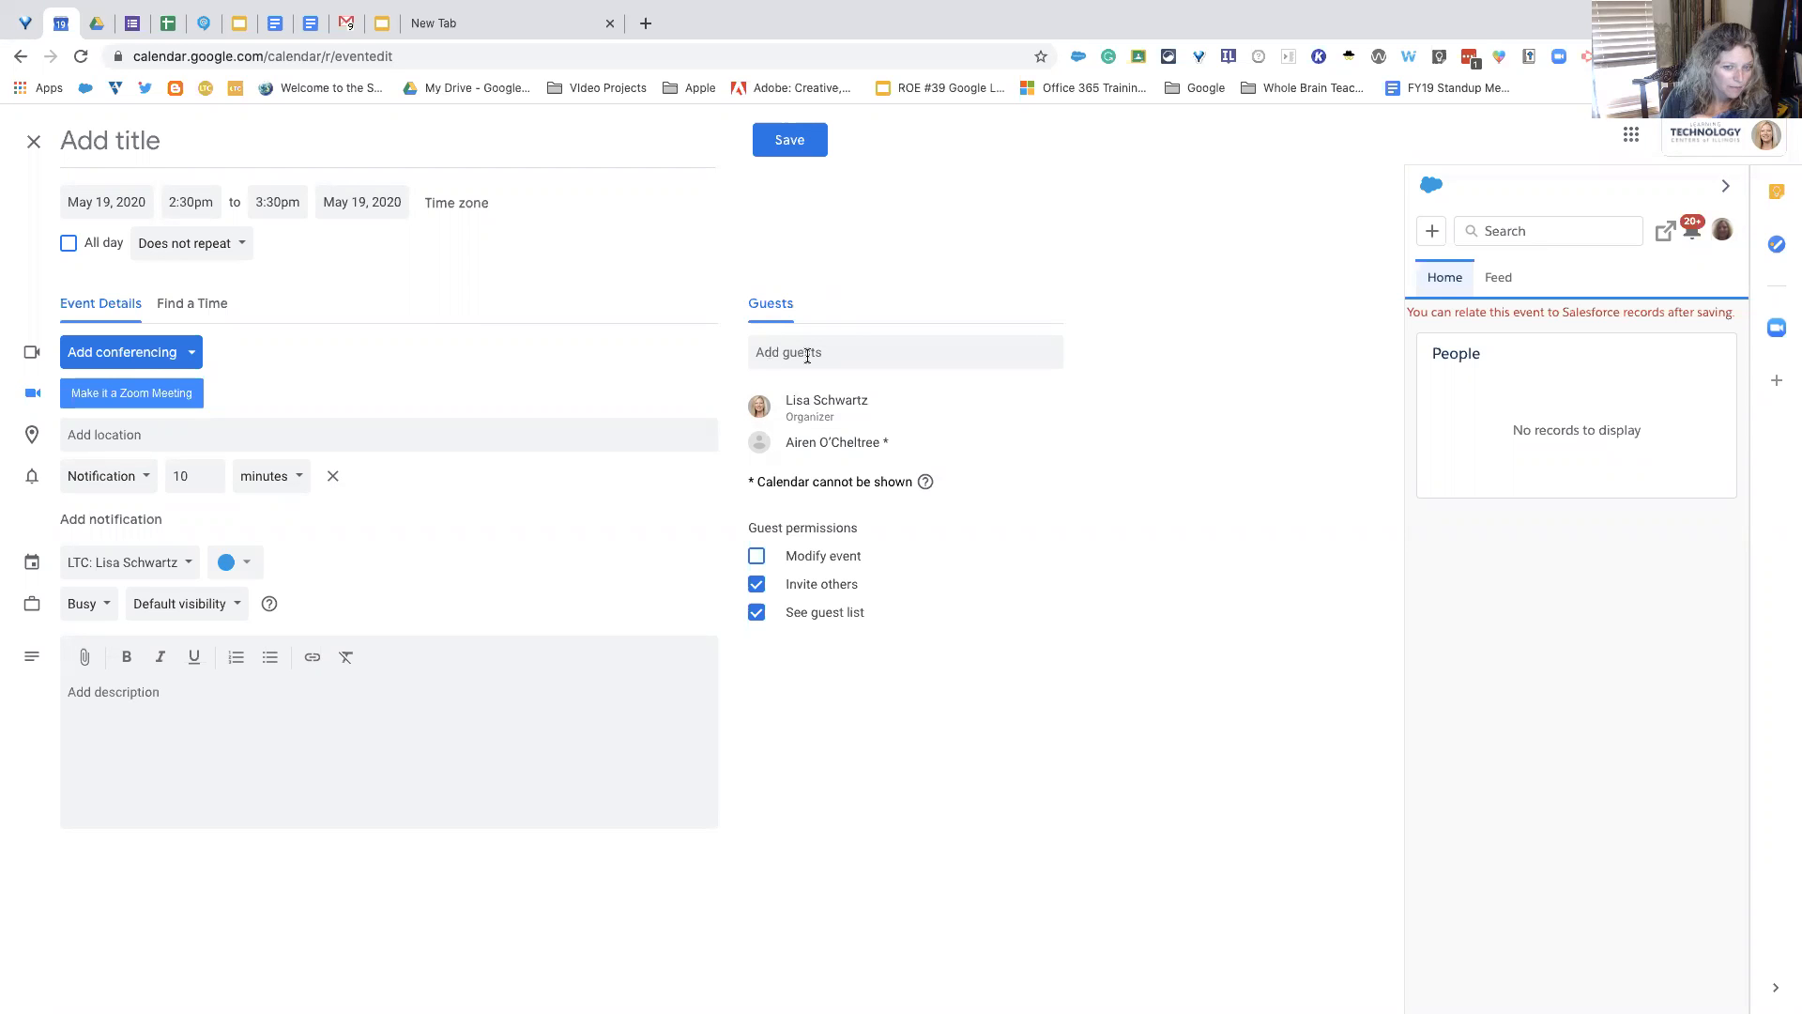
click(446, 156)
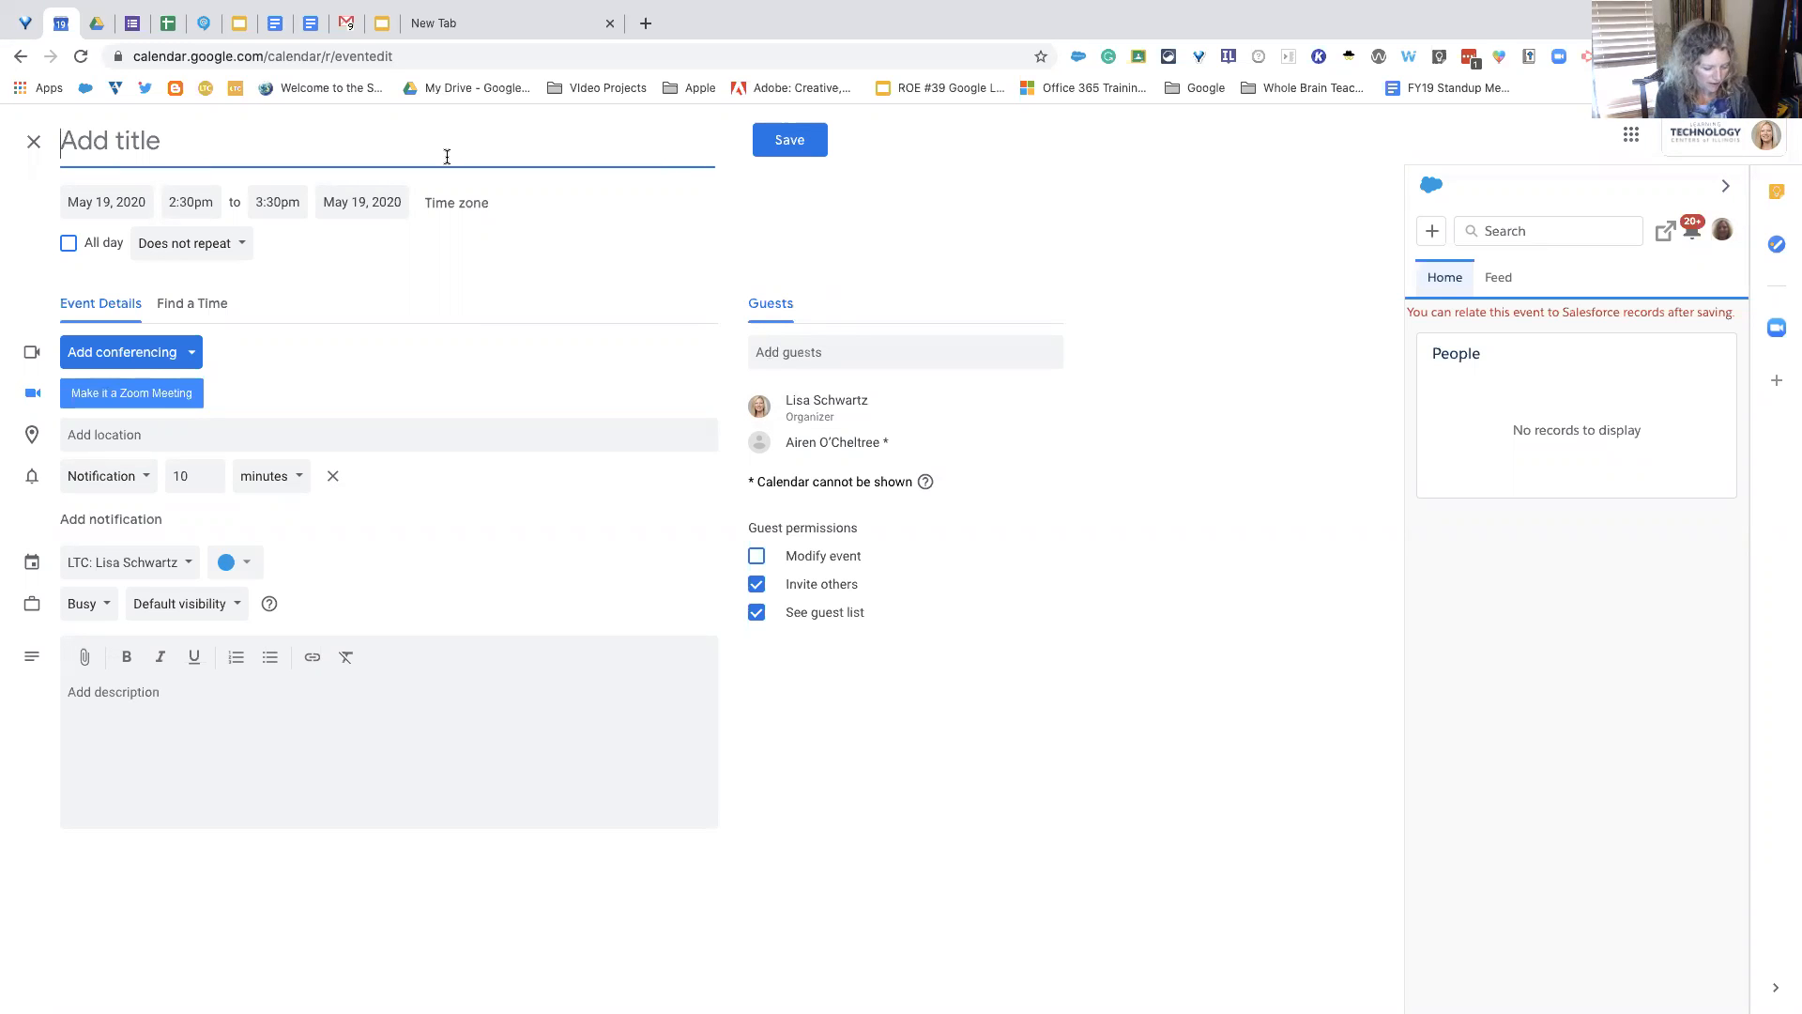
text(test - sample)
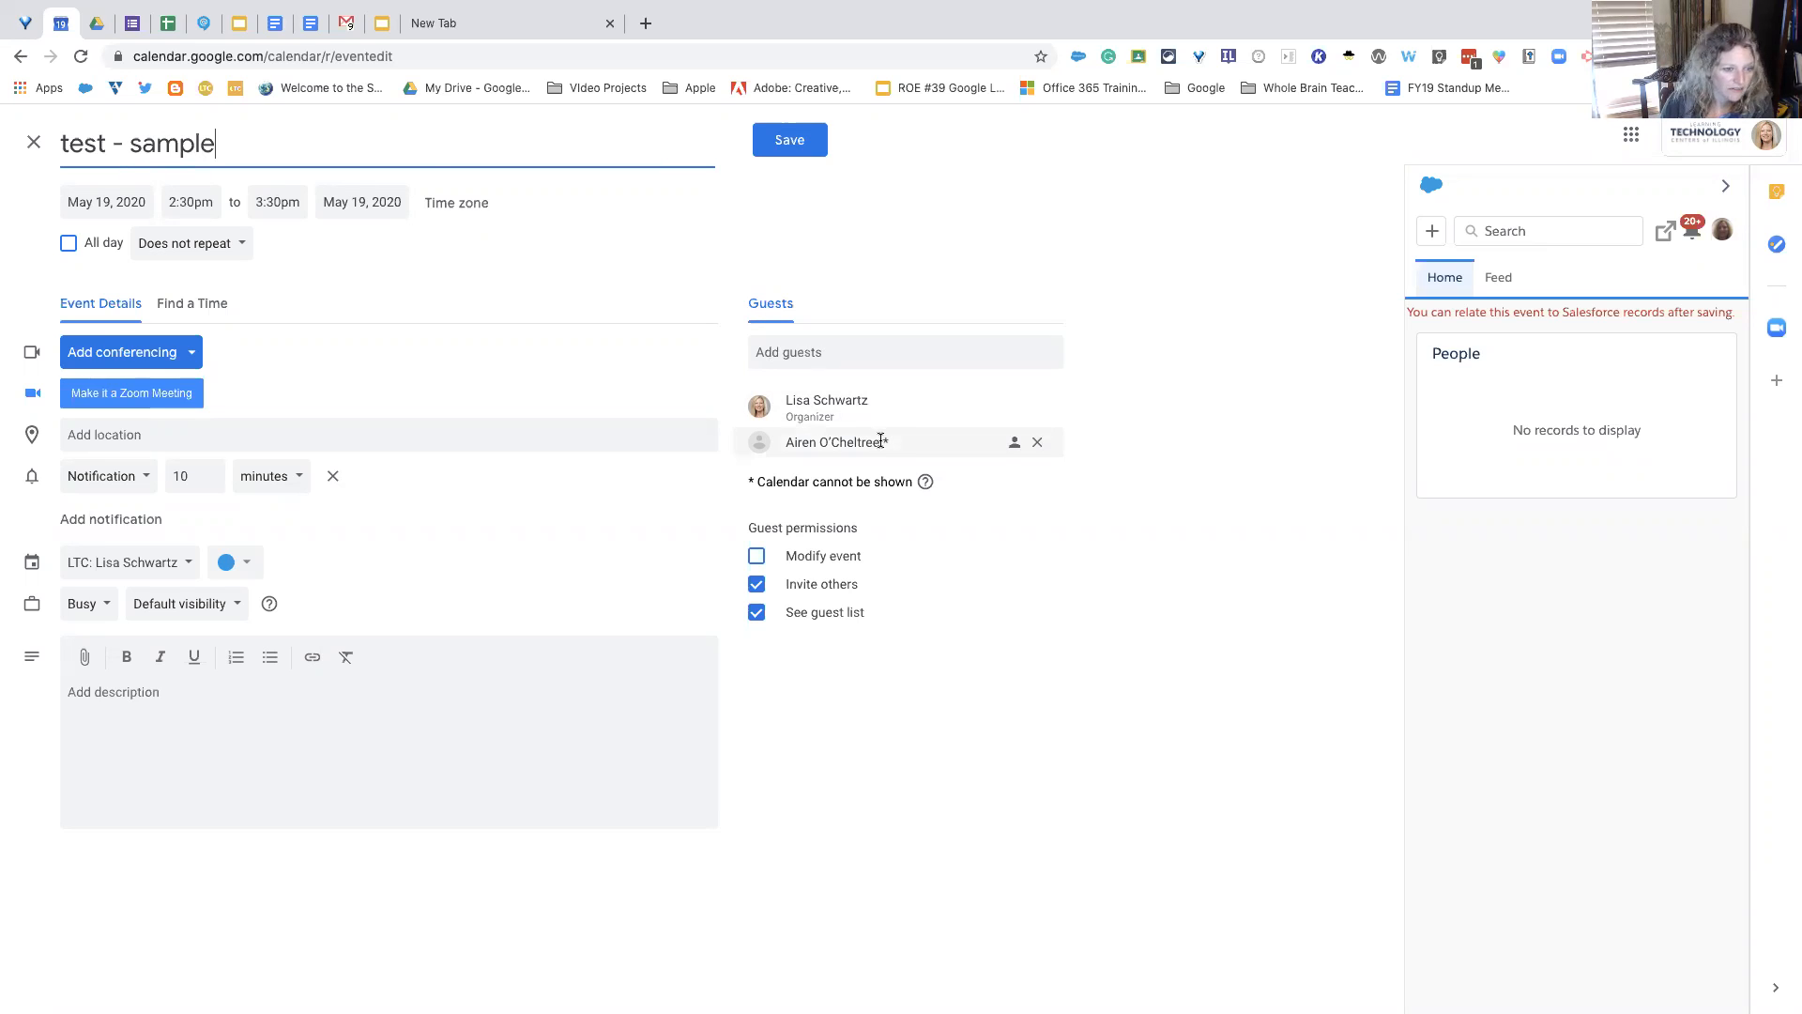
Step: Set the event's date to May 23, 2020, then save it and send the invitation emails
click(197, 200)
click(106, 201)
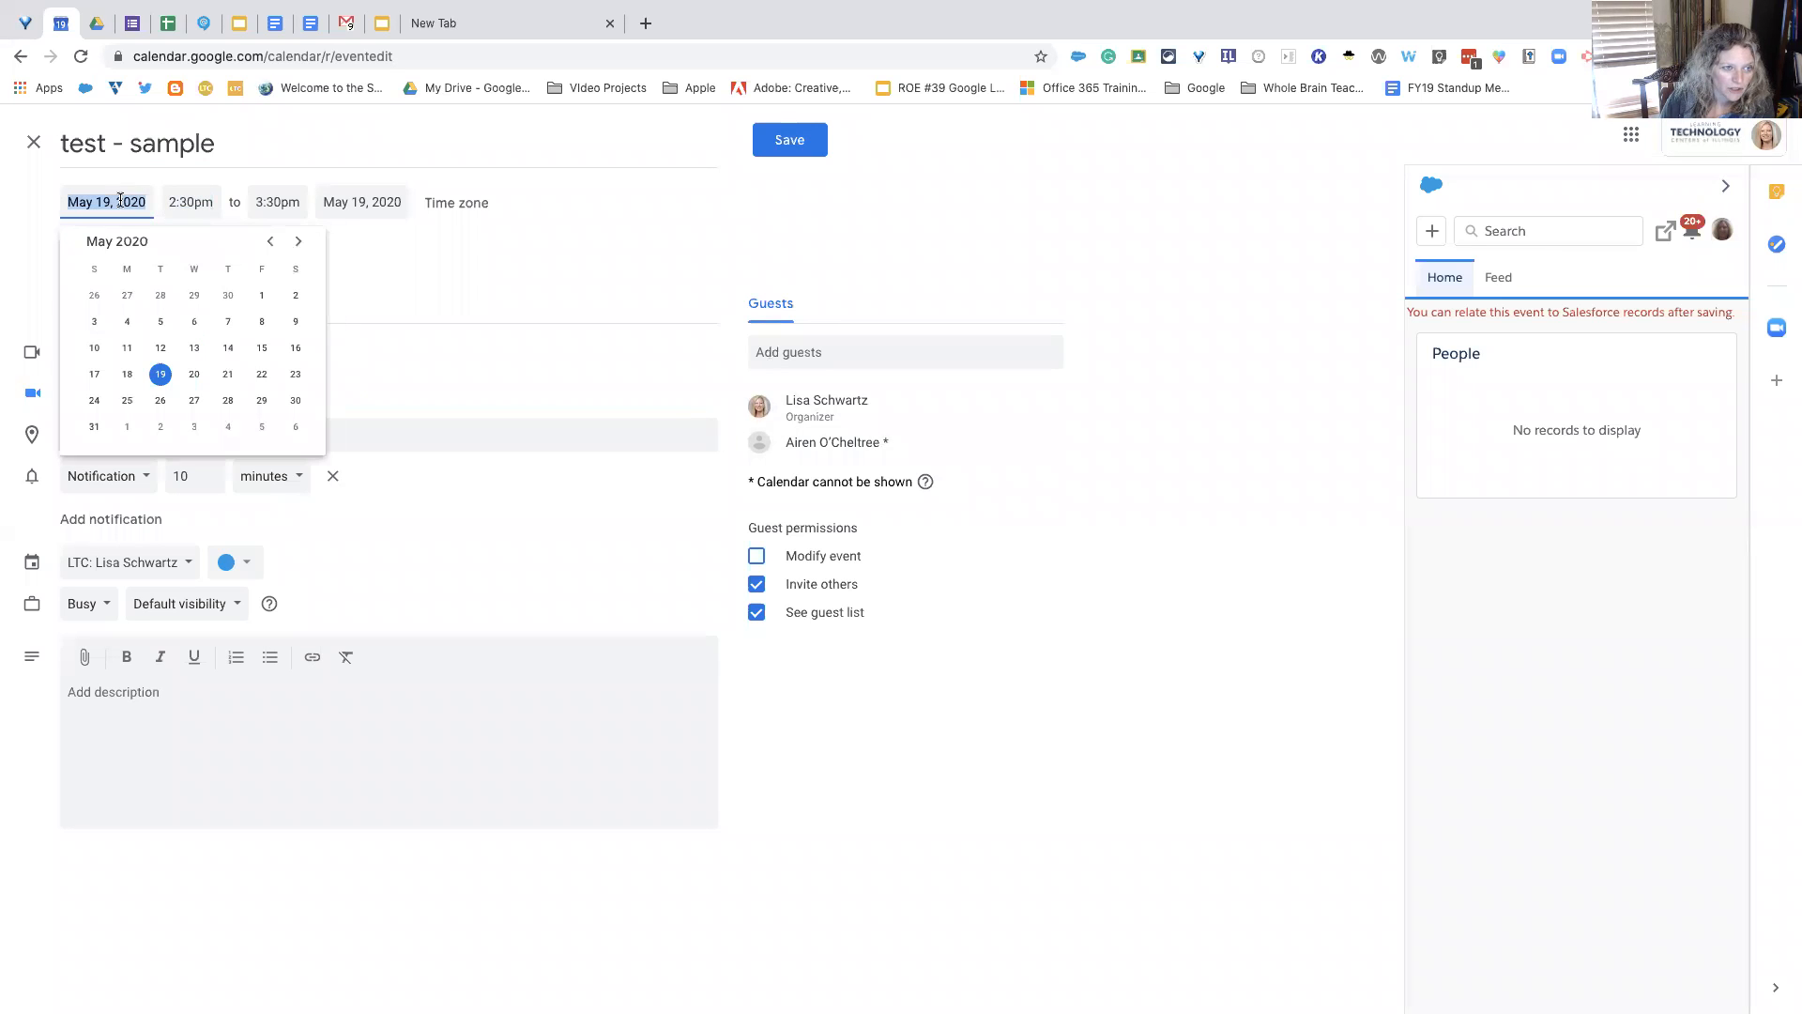
click(293, 375)
click(190, 202)
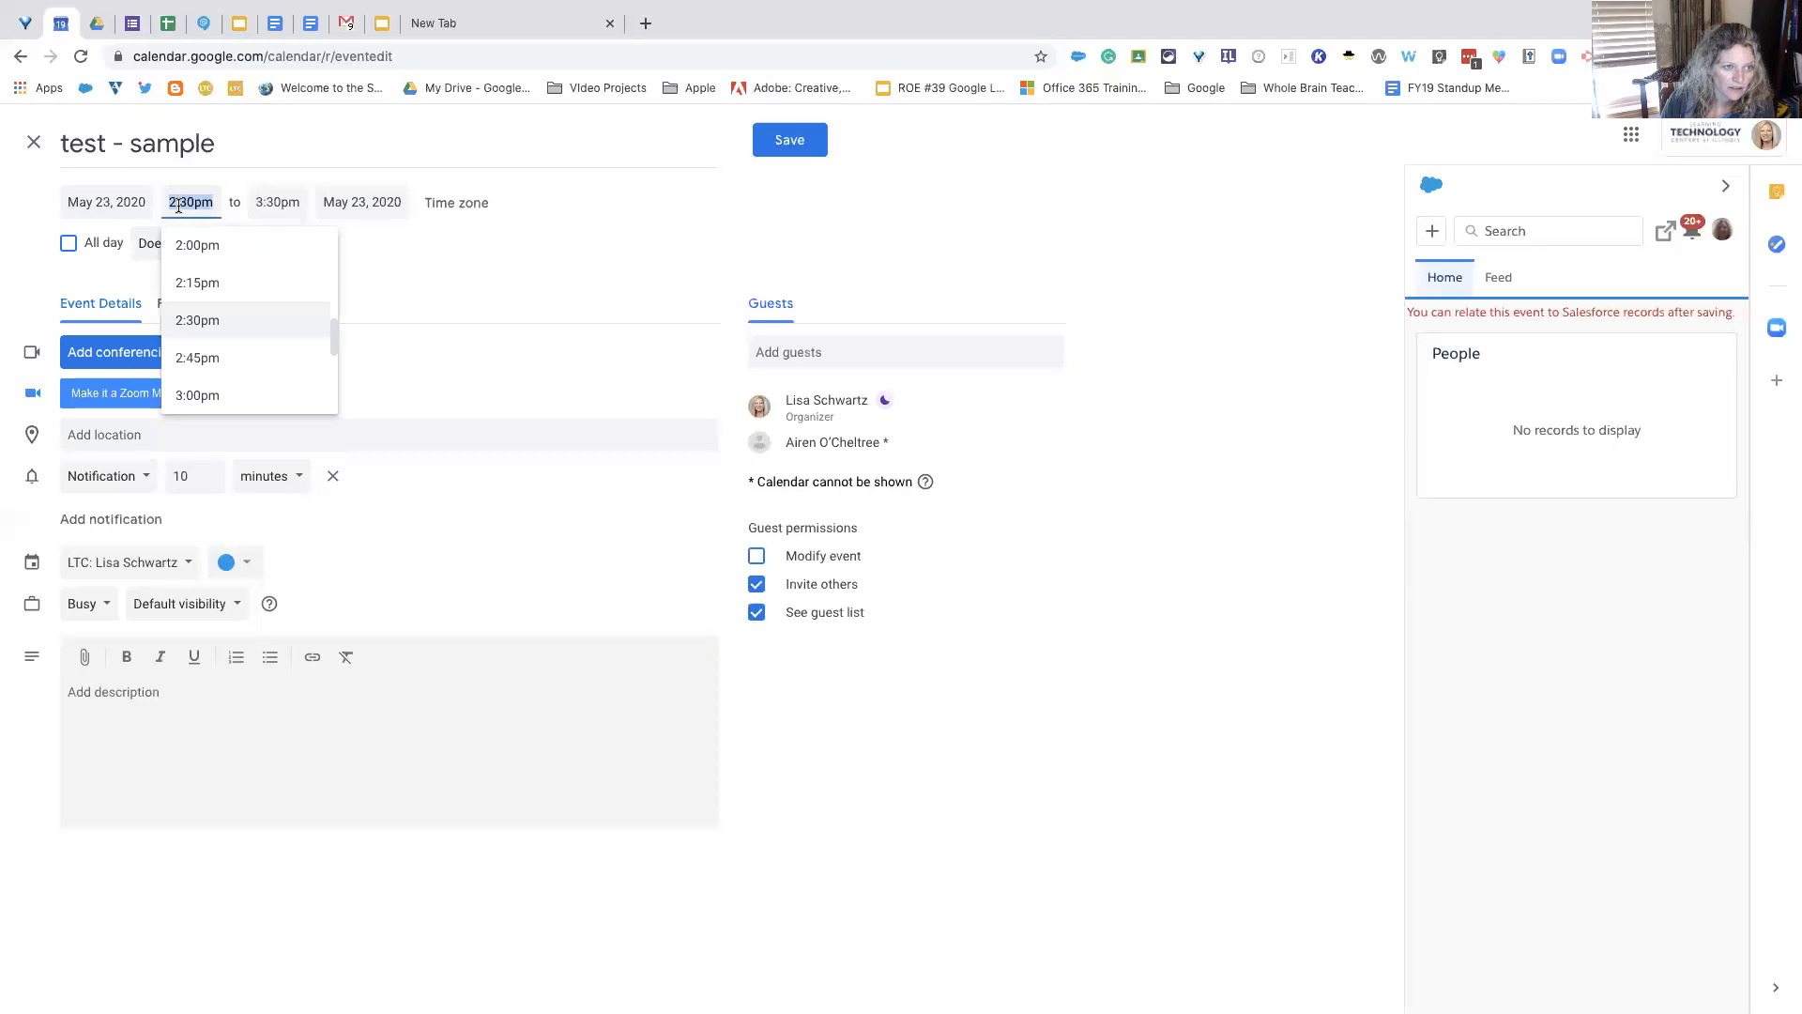
click(478, 259)
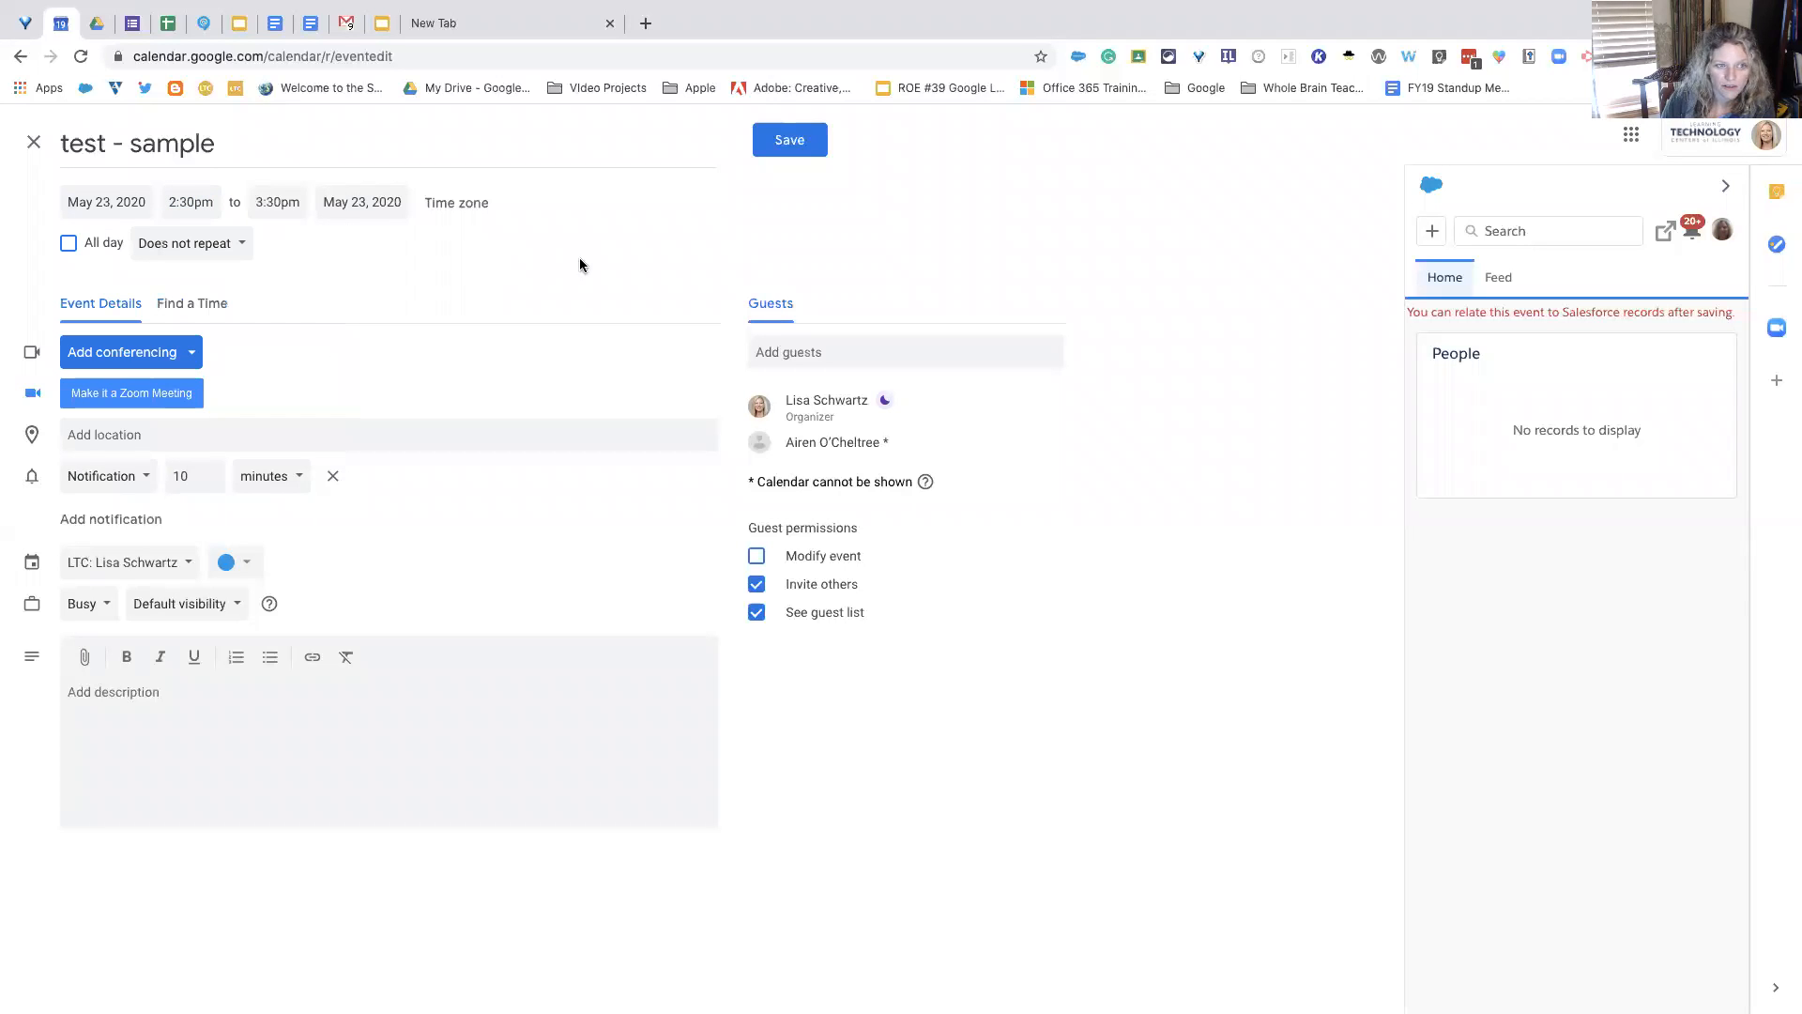
click(805, 150)
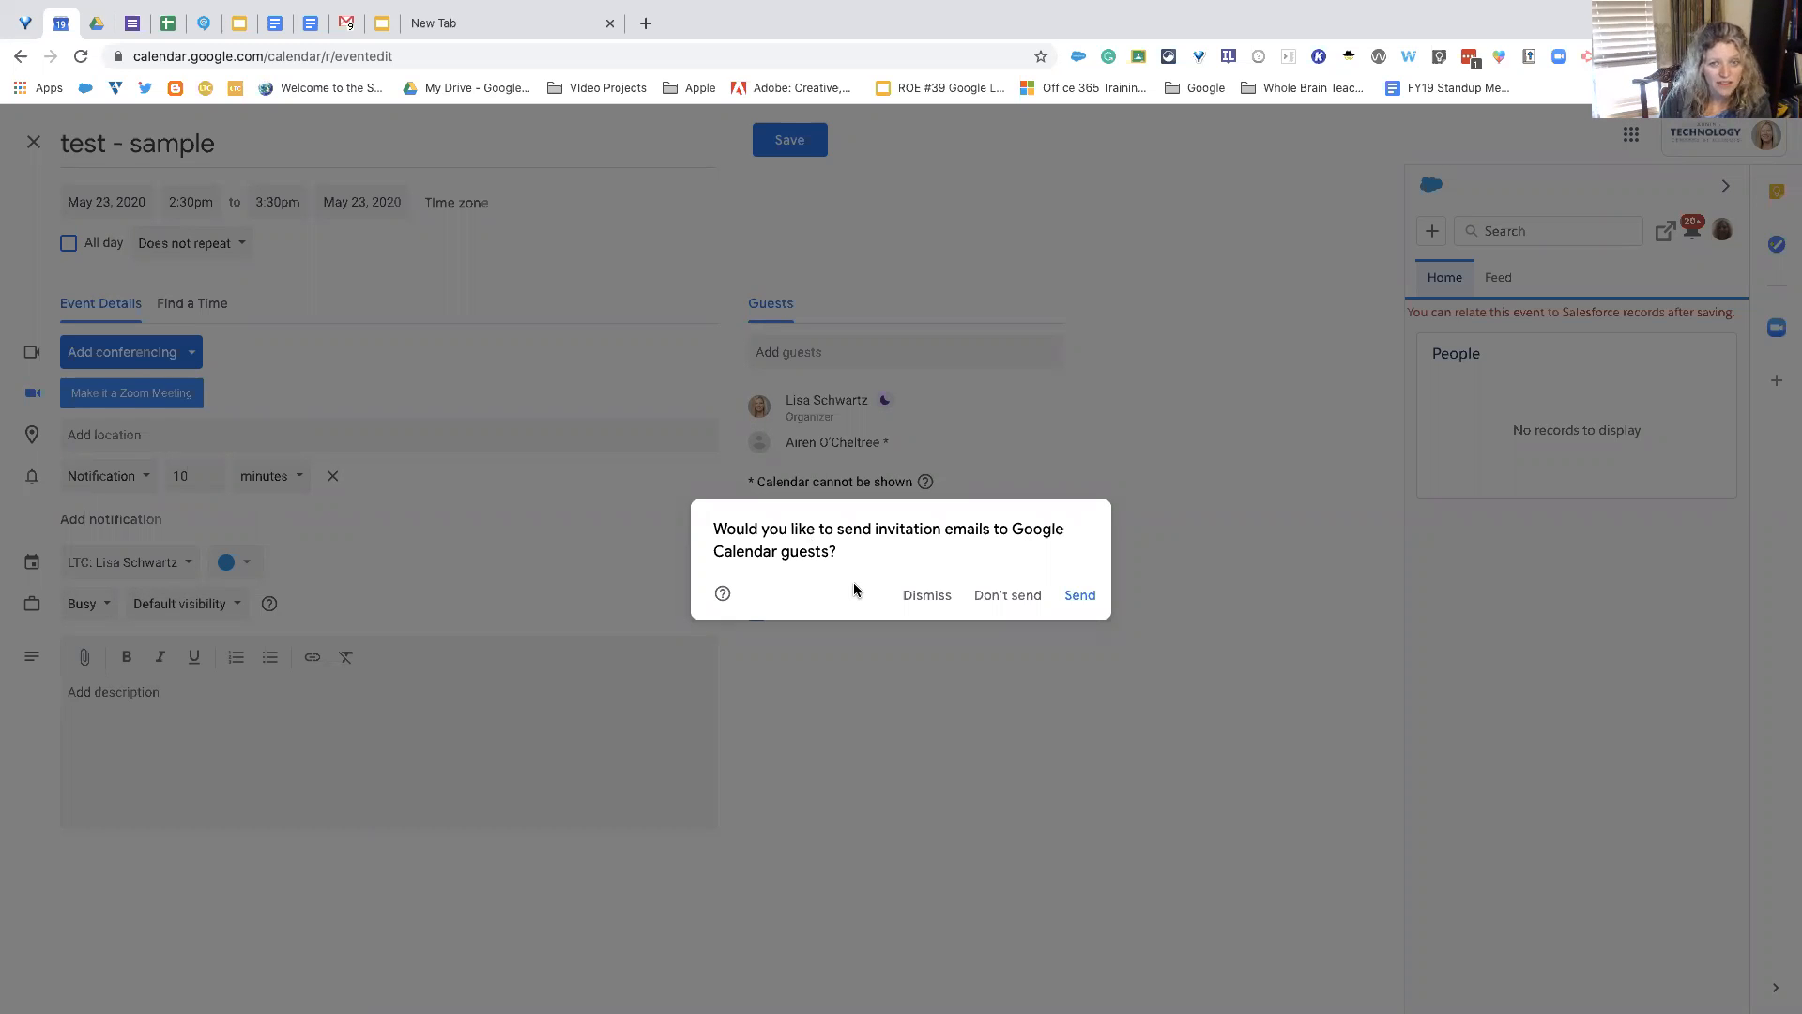
click(1073, 603)
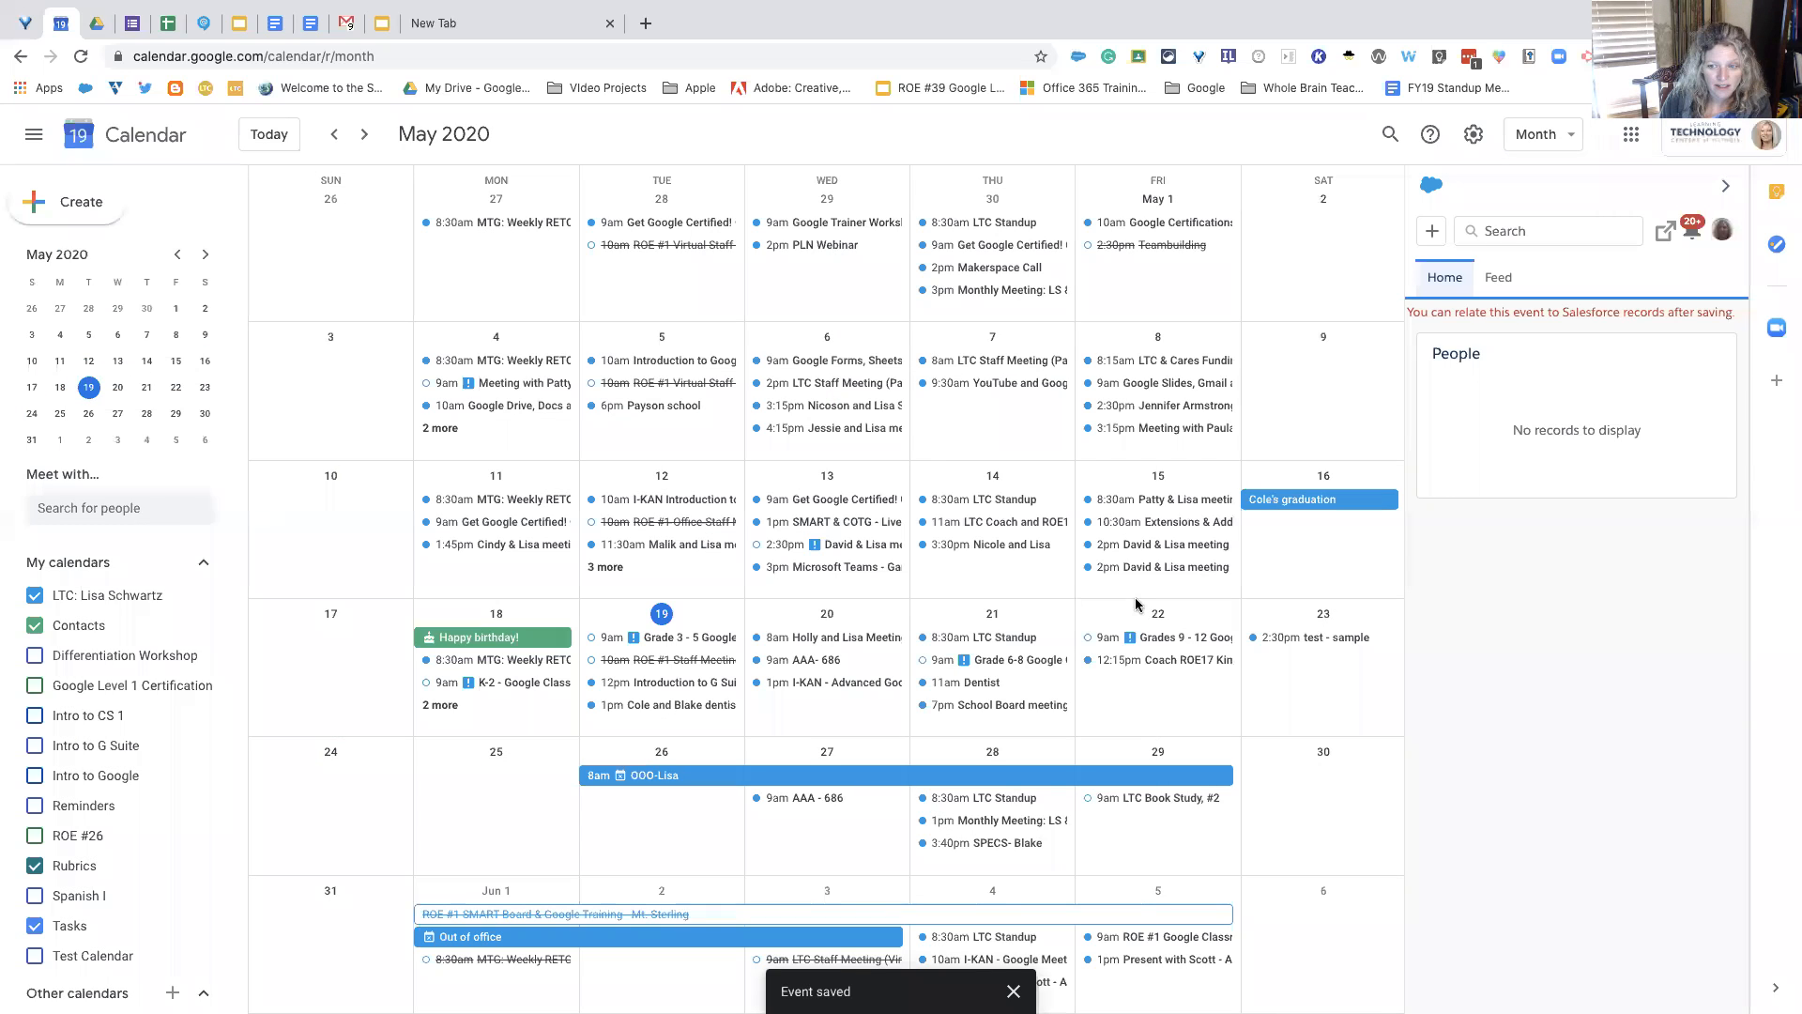
Step: Reopen the May 23 test - sample event for editing, add a colleague as a guest, and start saving but dismiss the invitation prompt
click(1295, 646)
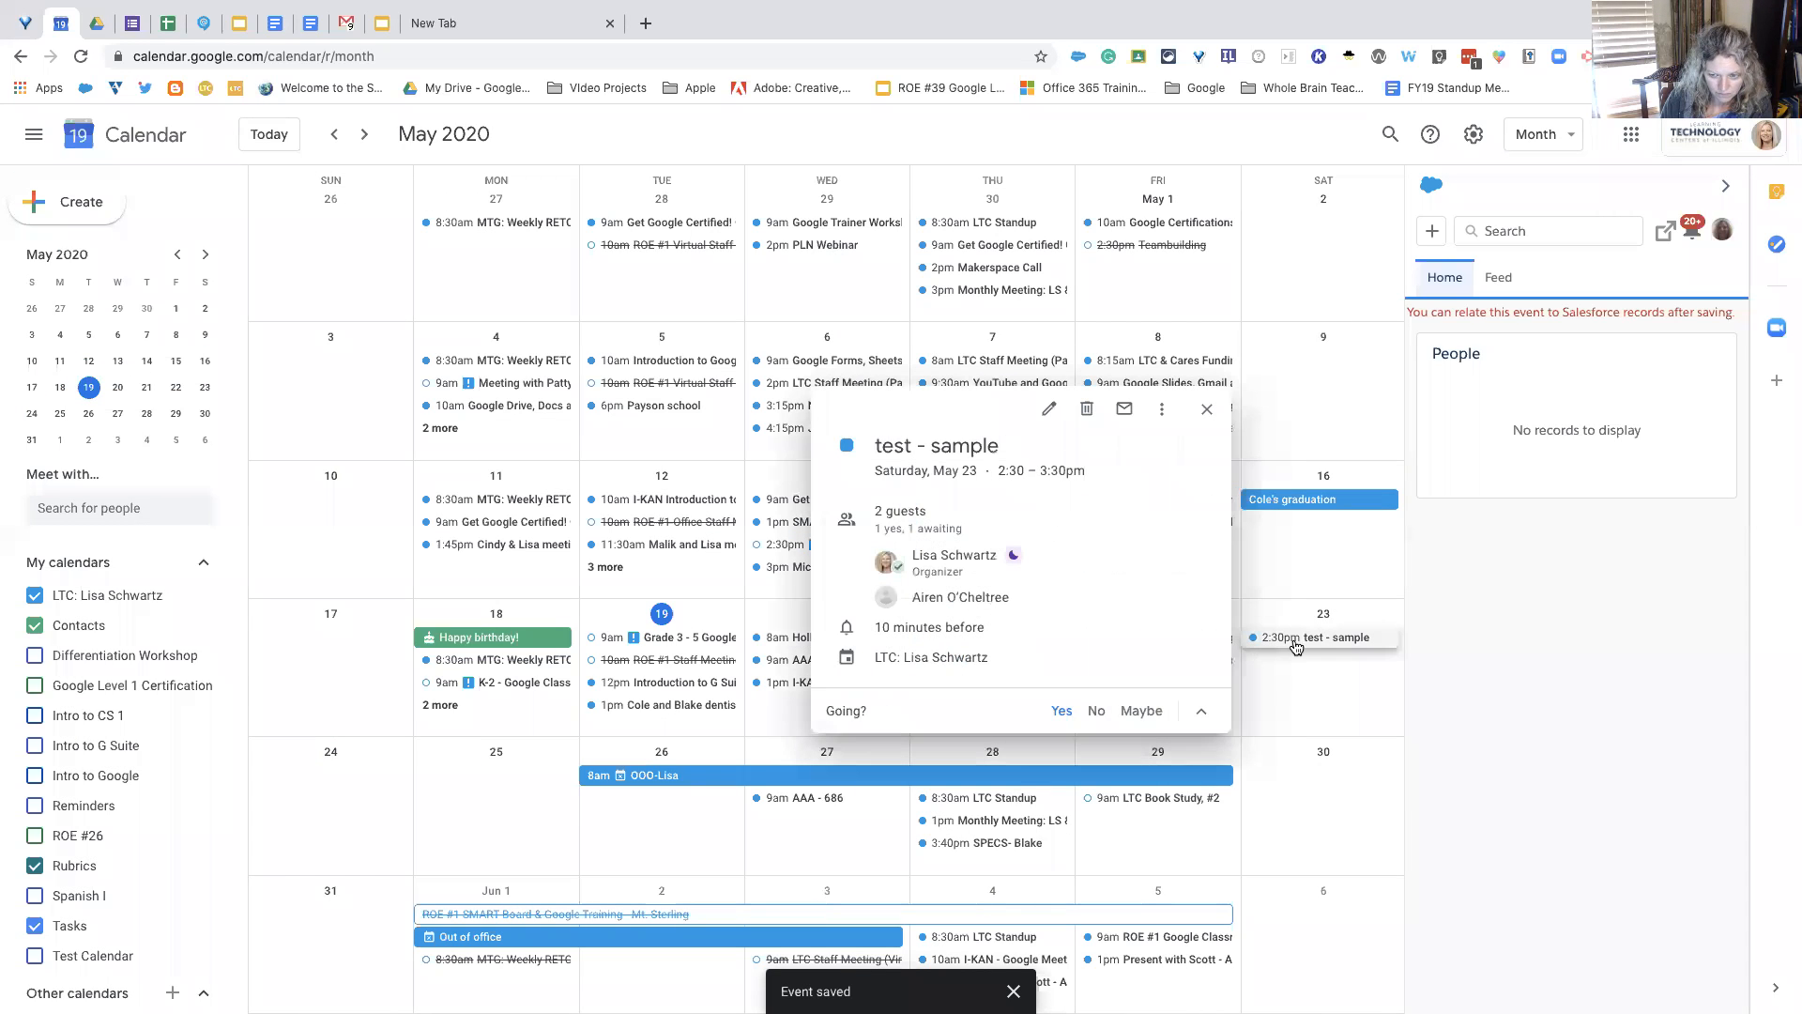
click(1051, 411)
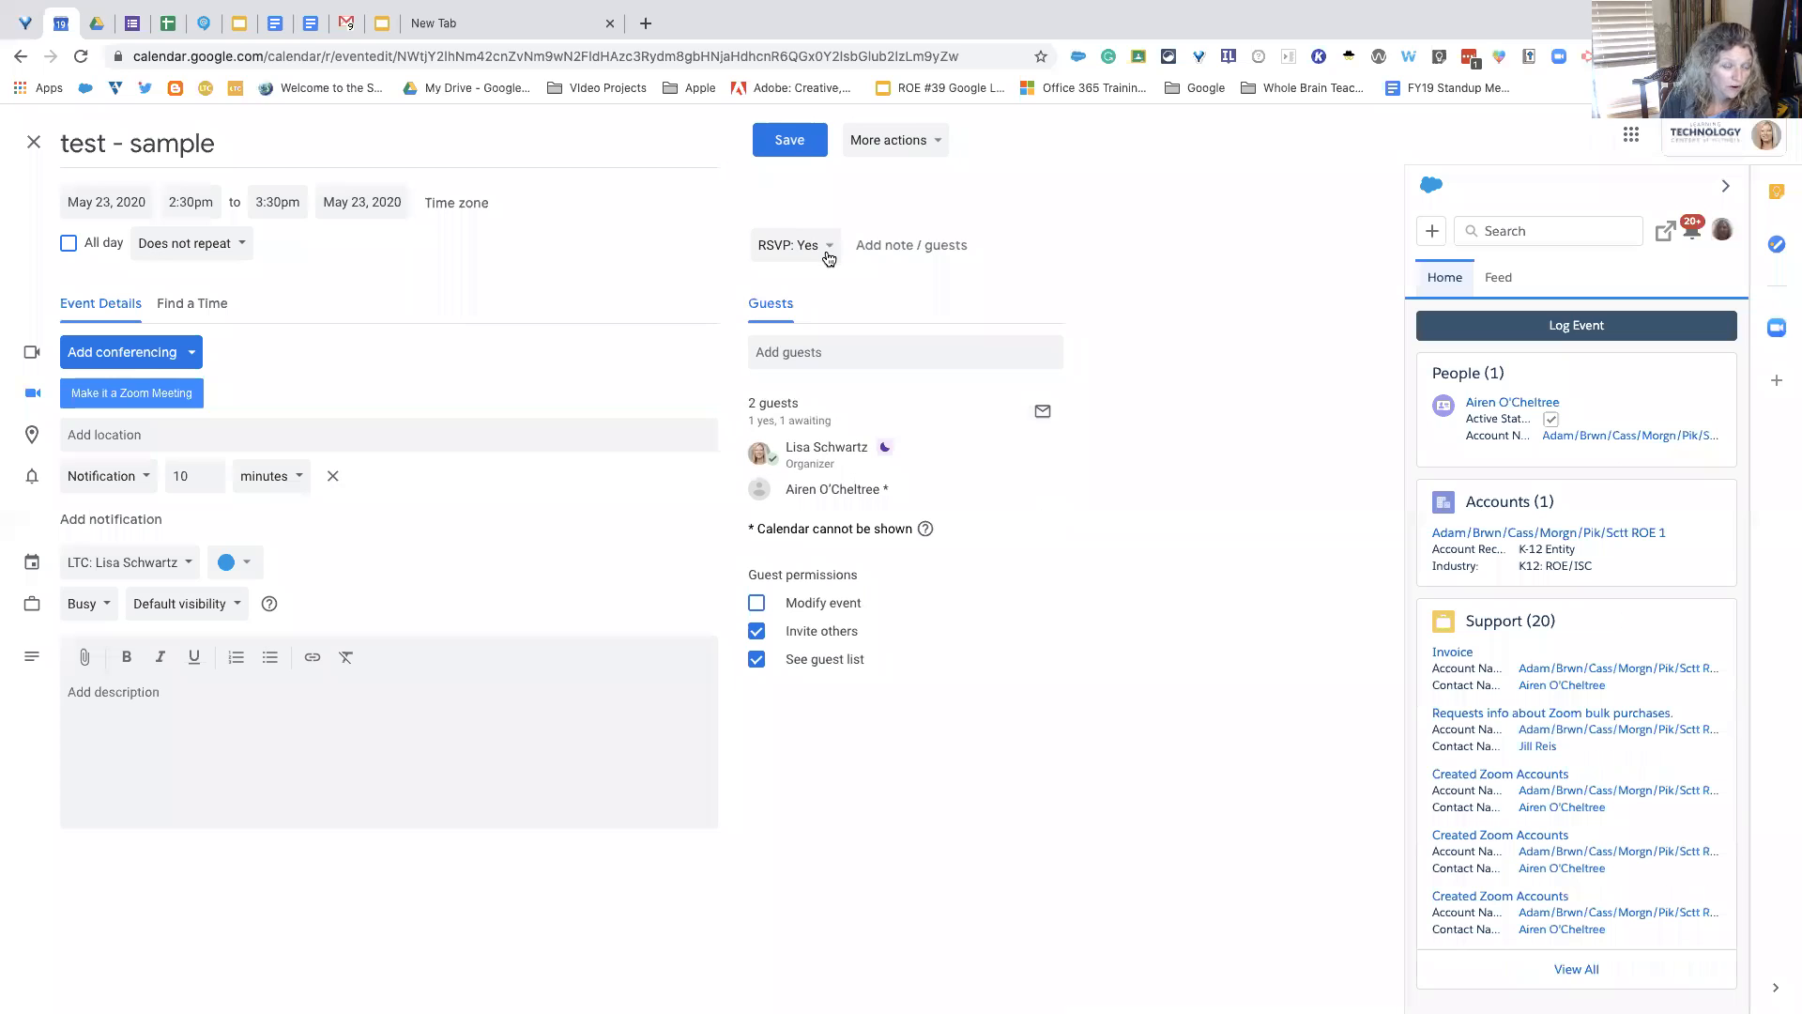
click(868, 350)
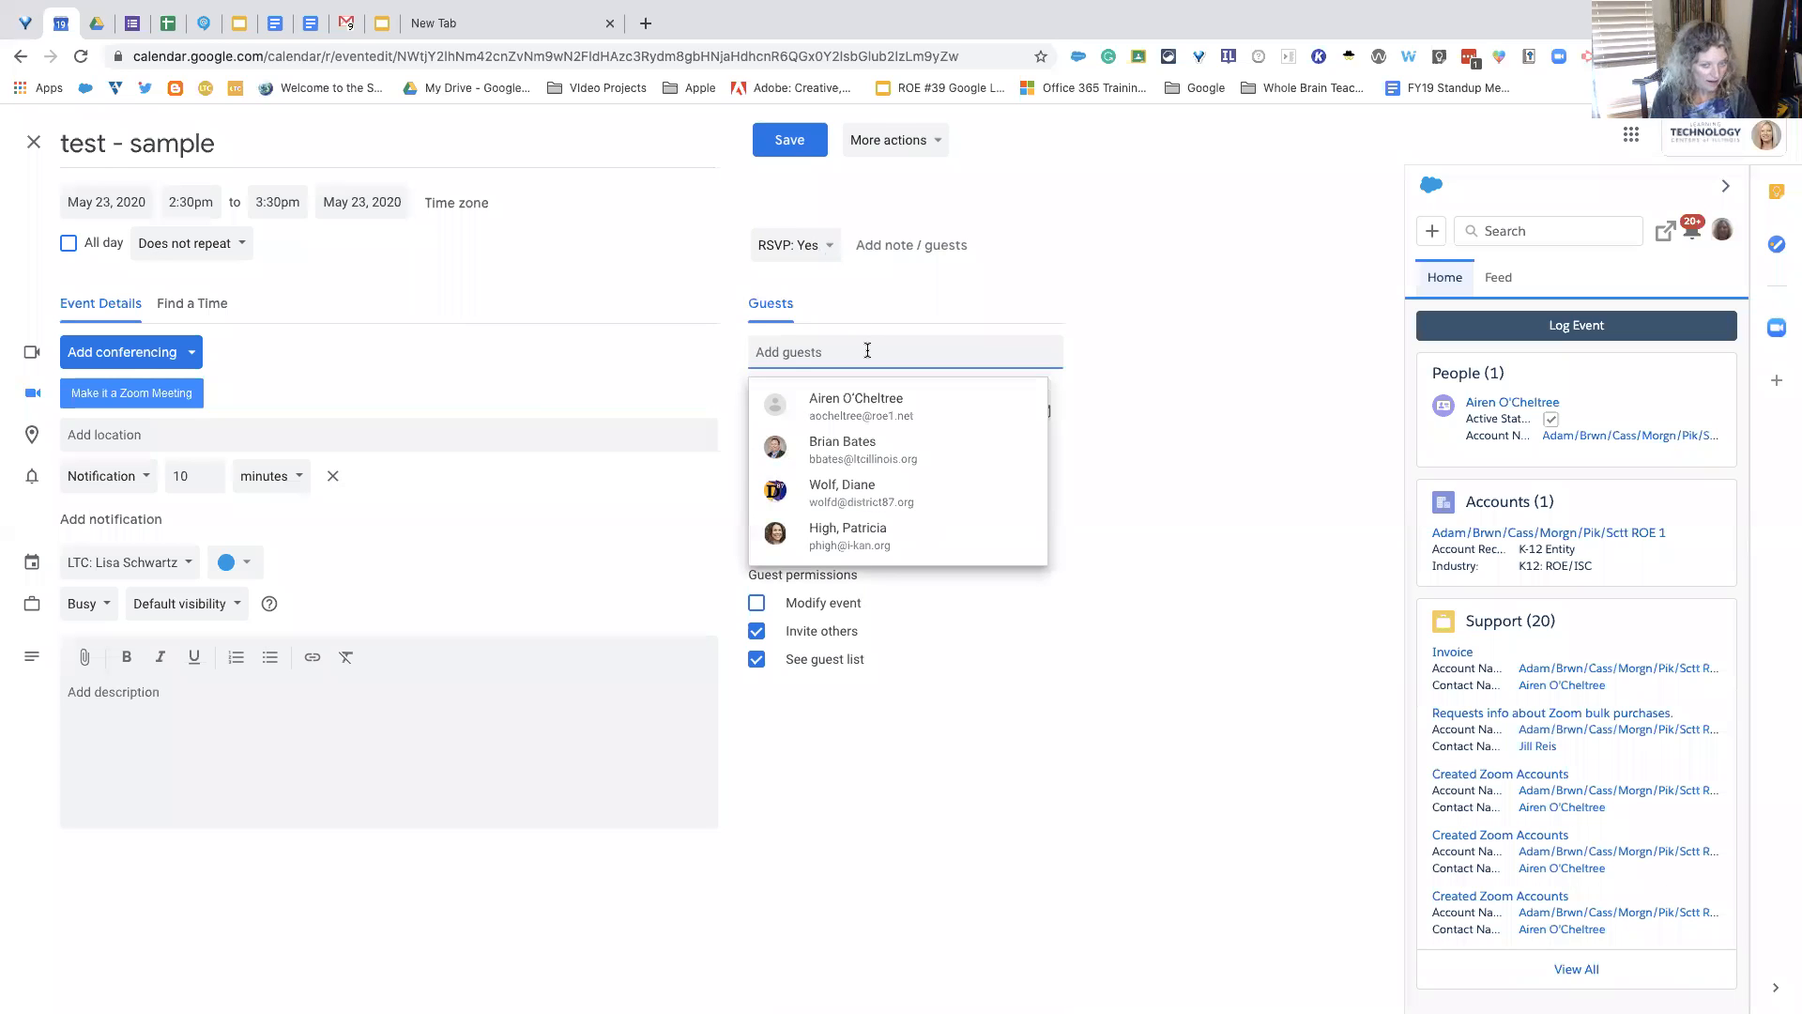
text(eliz)
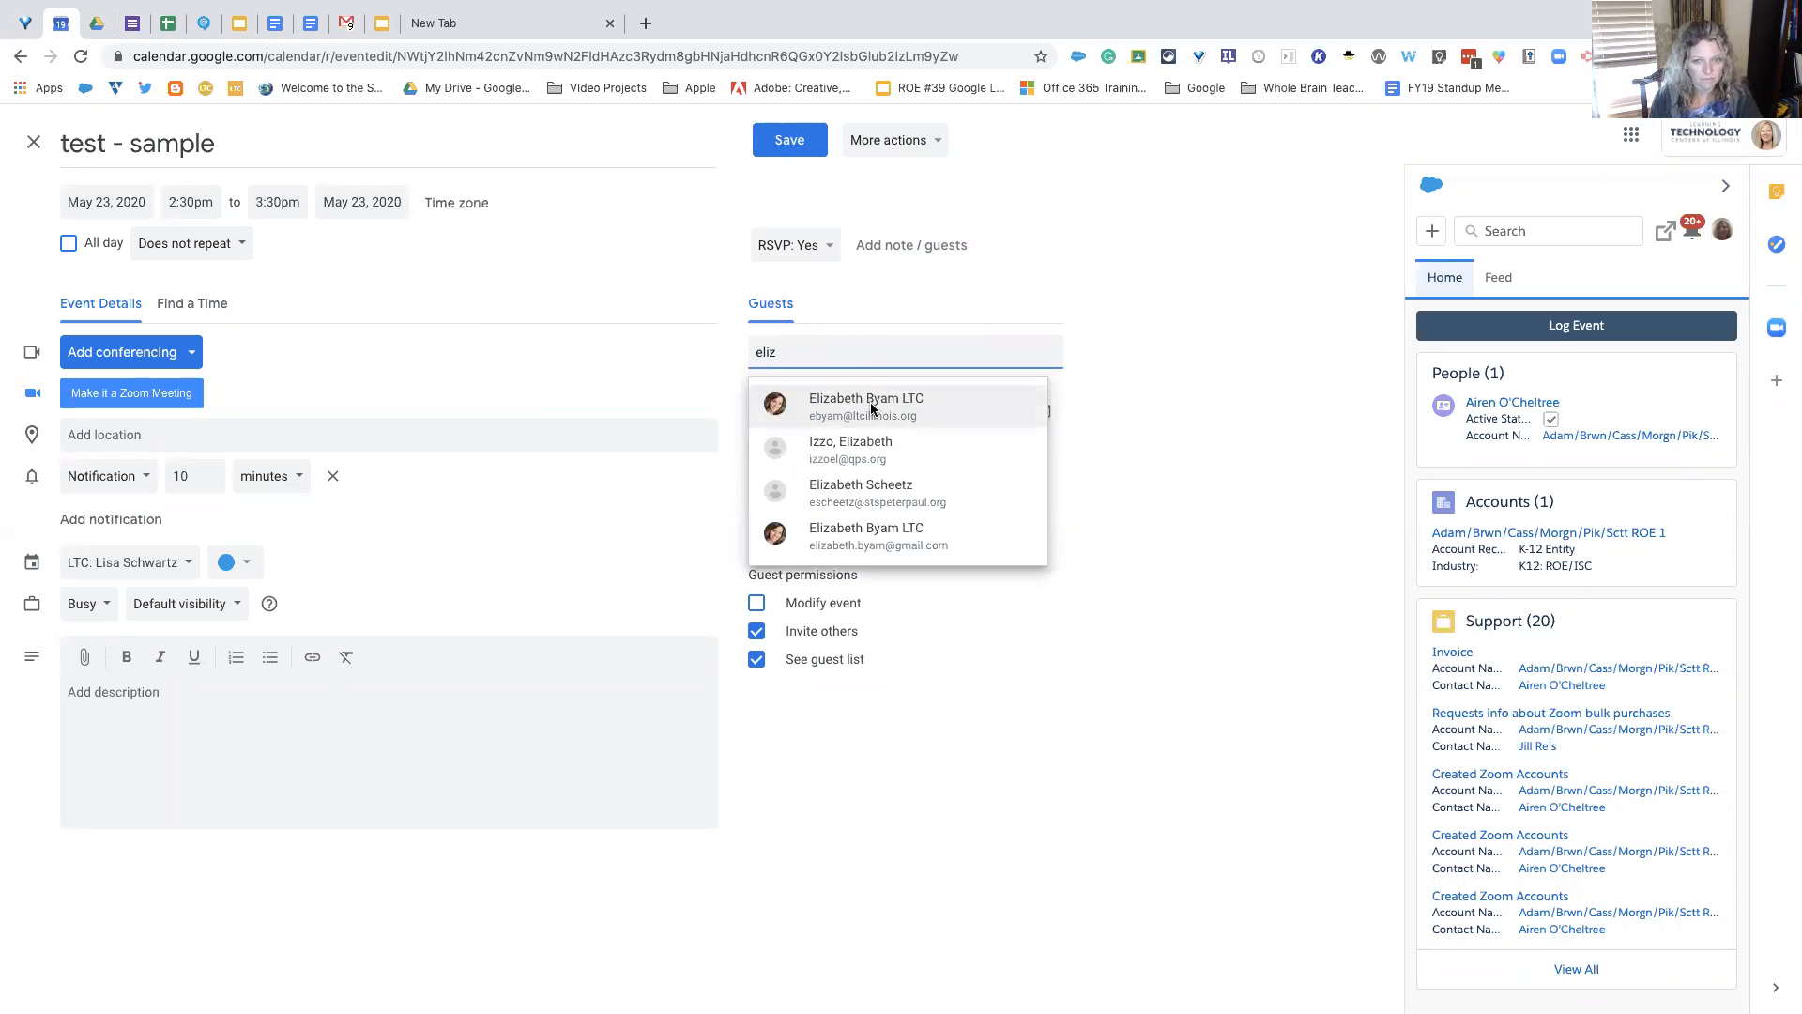
click(869, 406)
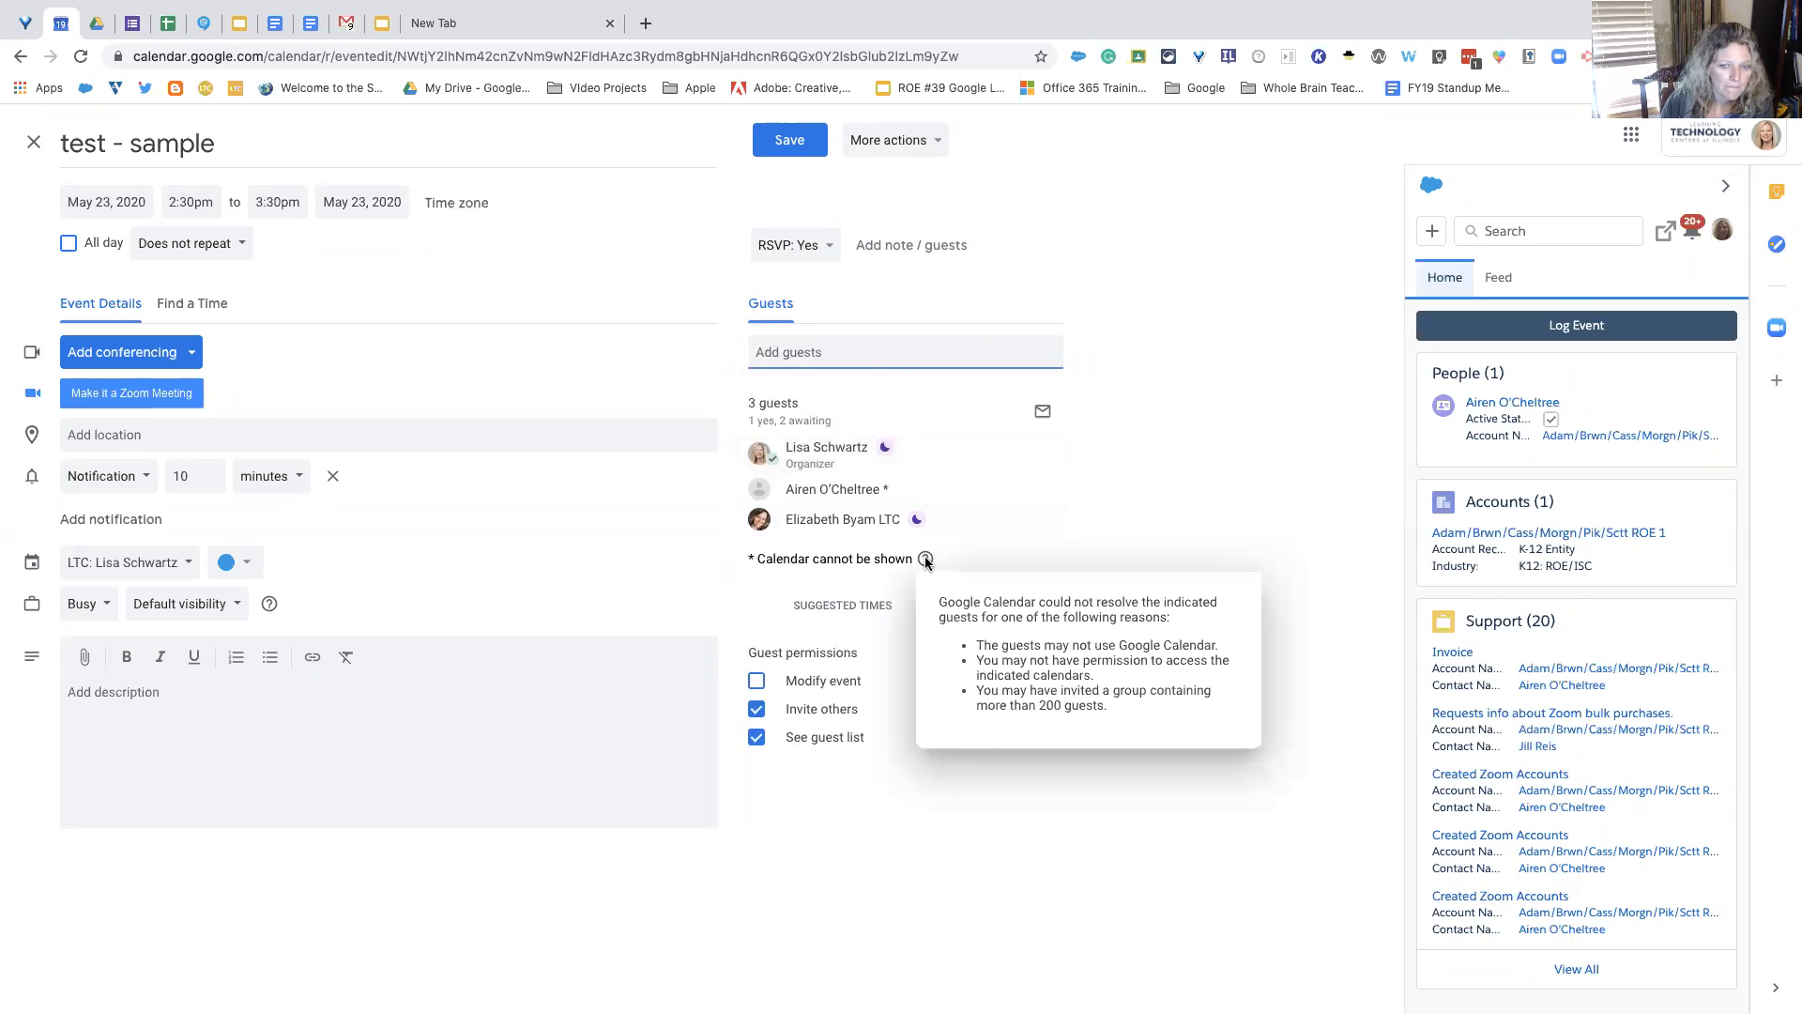
click(785, 138)
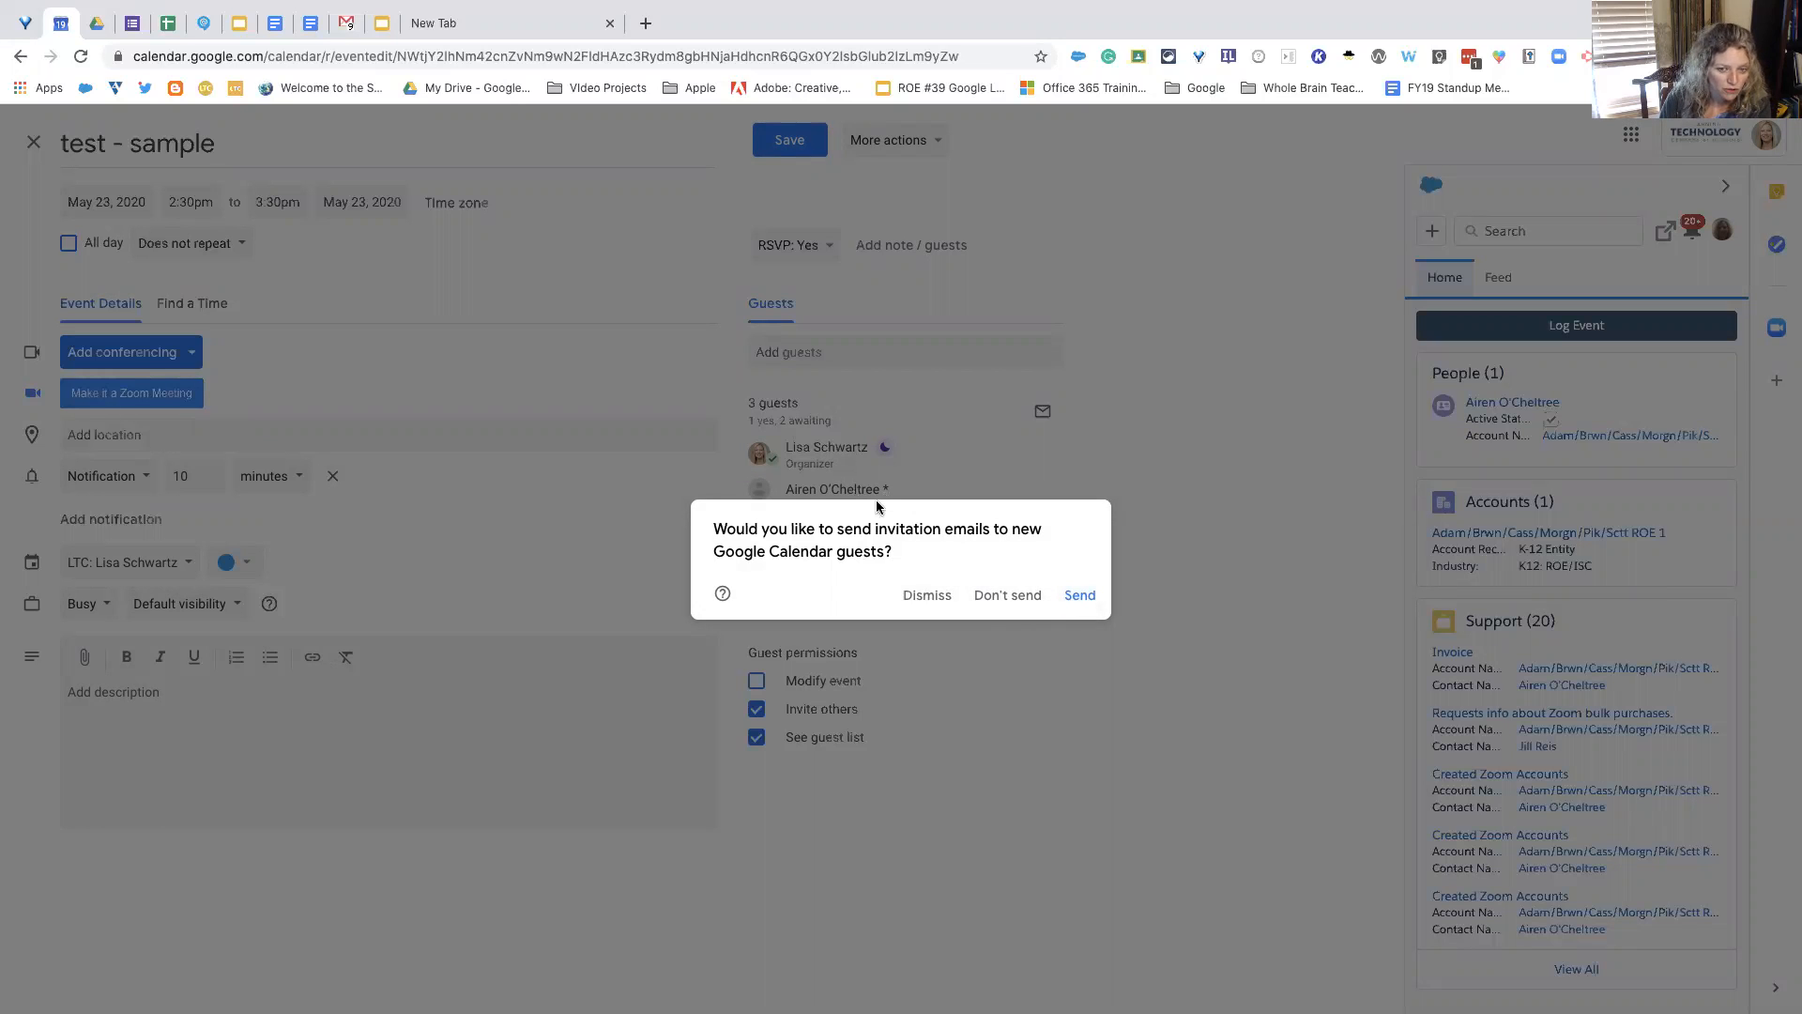
click(915, 596)
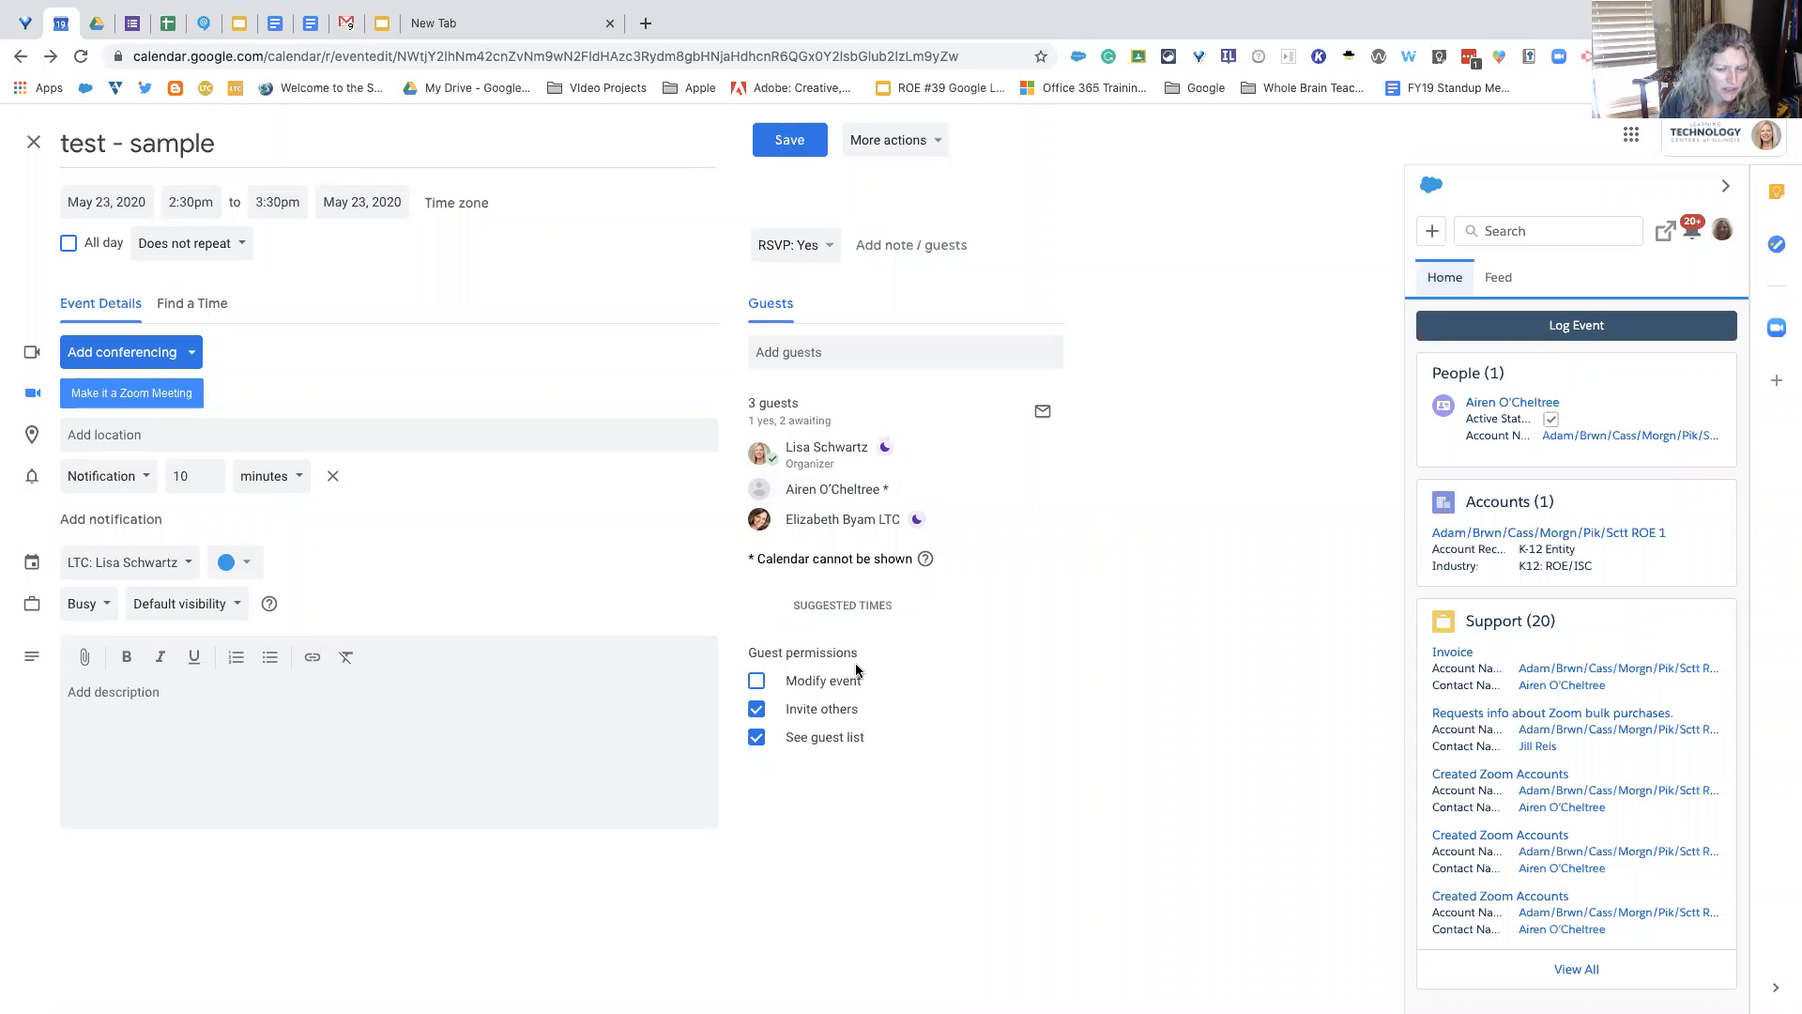
Step: Toggle the Modify event guest permission and leave it enabled for the guests
click(757, 682)
click(758, 685)
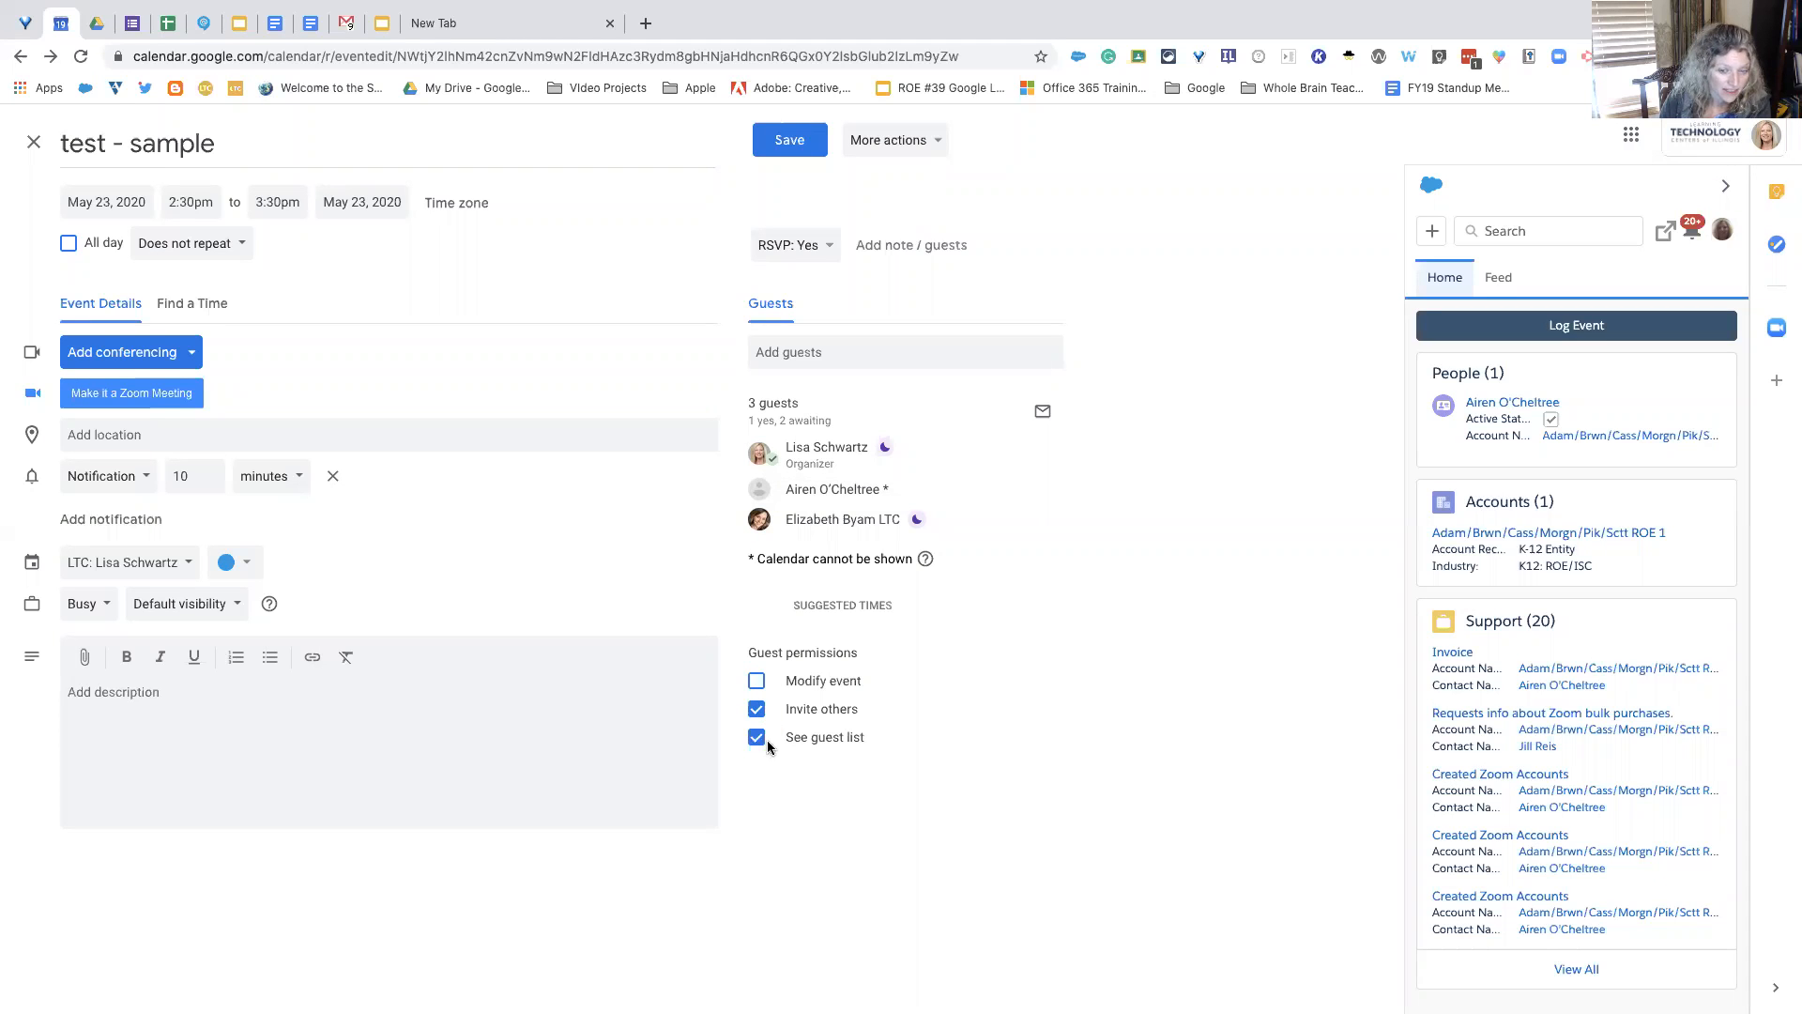
click(757, 681)
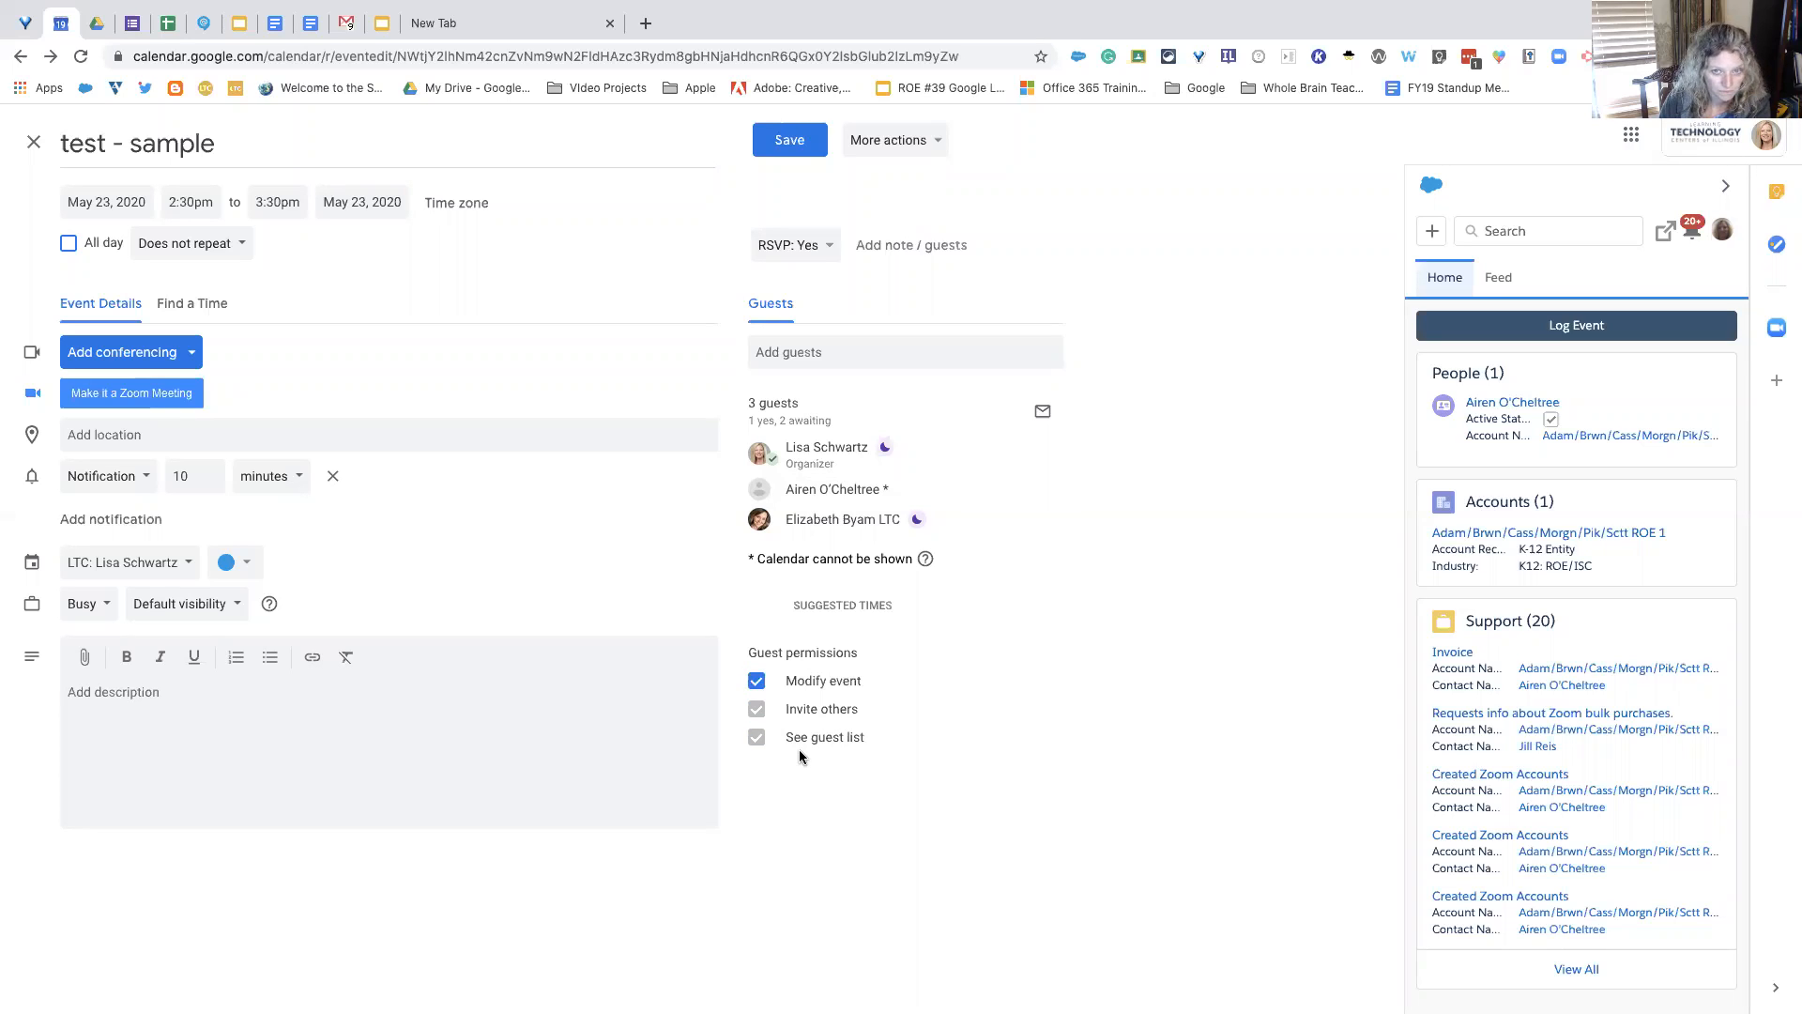
Step: View the additional actions available for the event, then close it and discard the unsaved changes
click(931, 142)
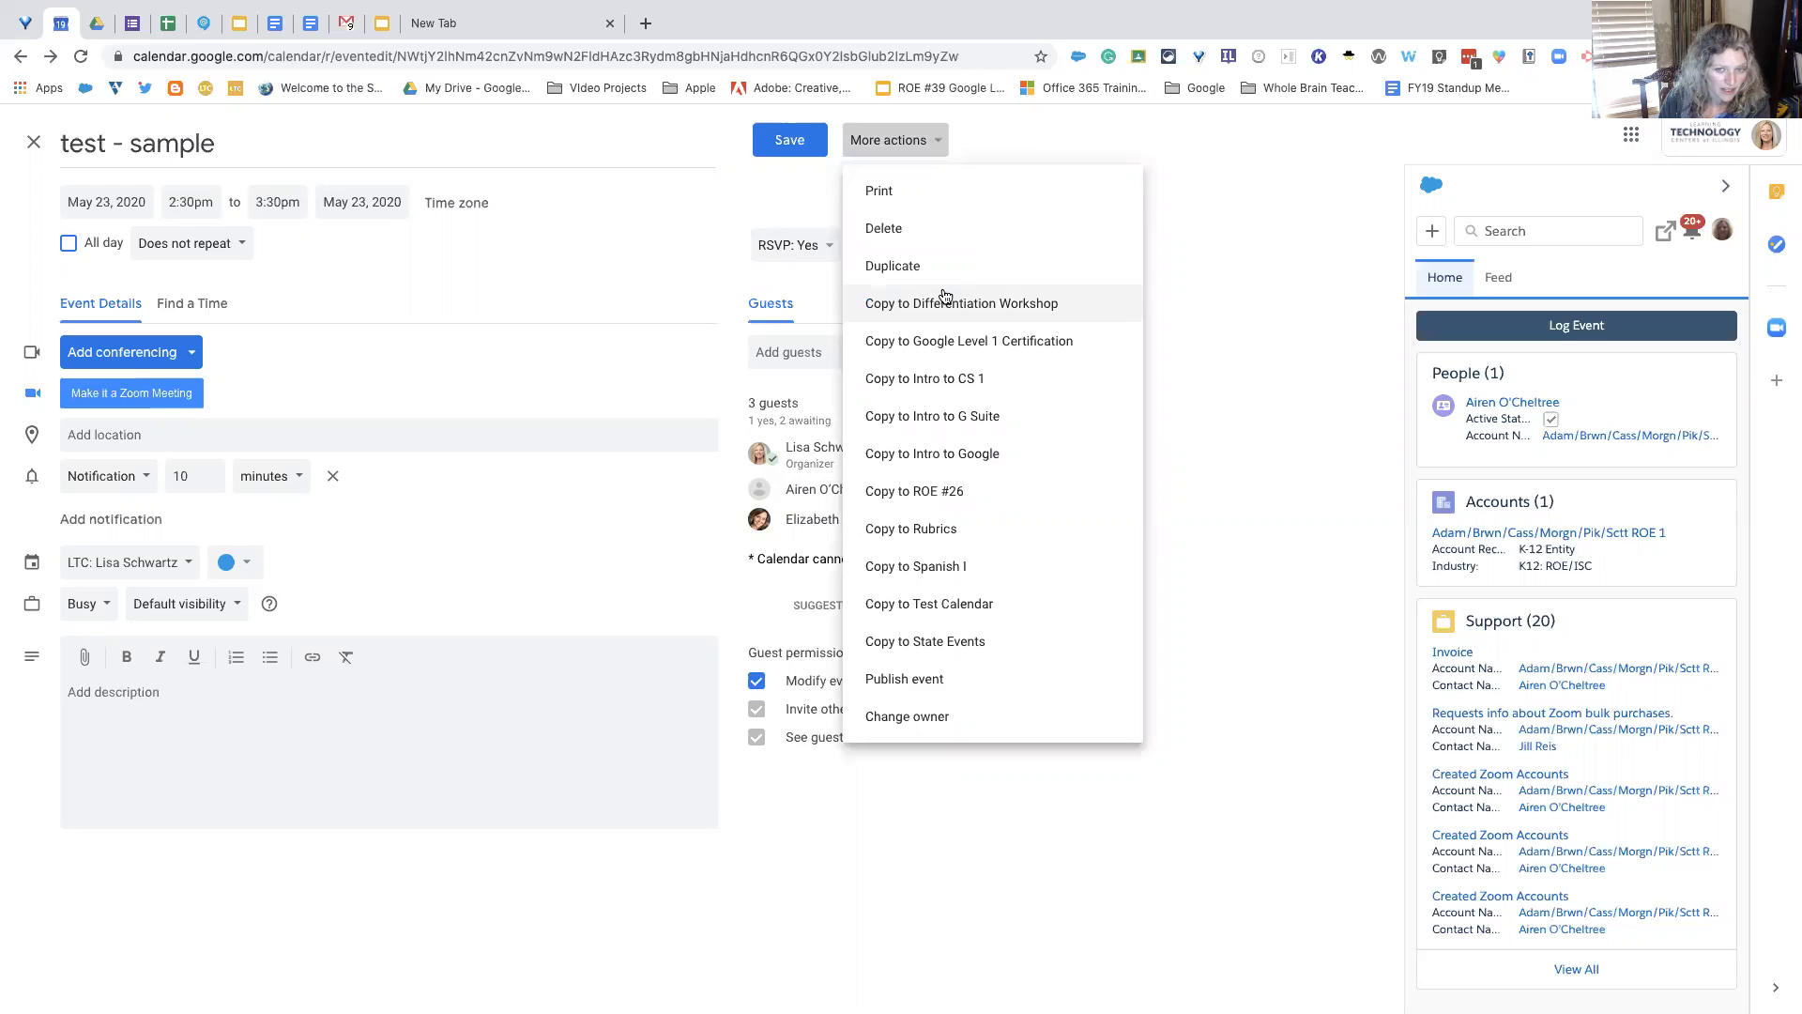
click(996, 138)
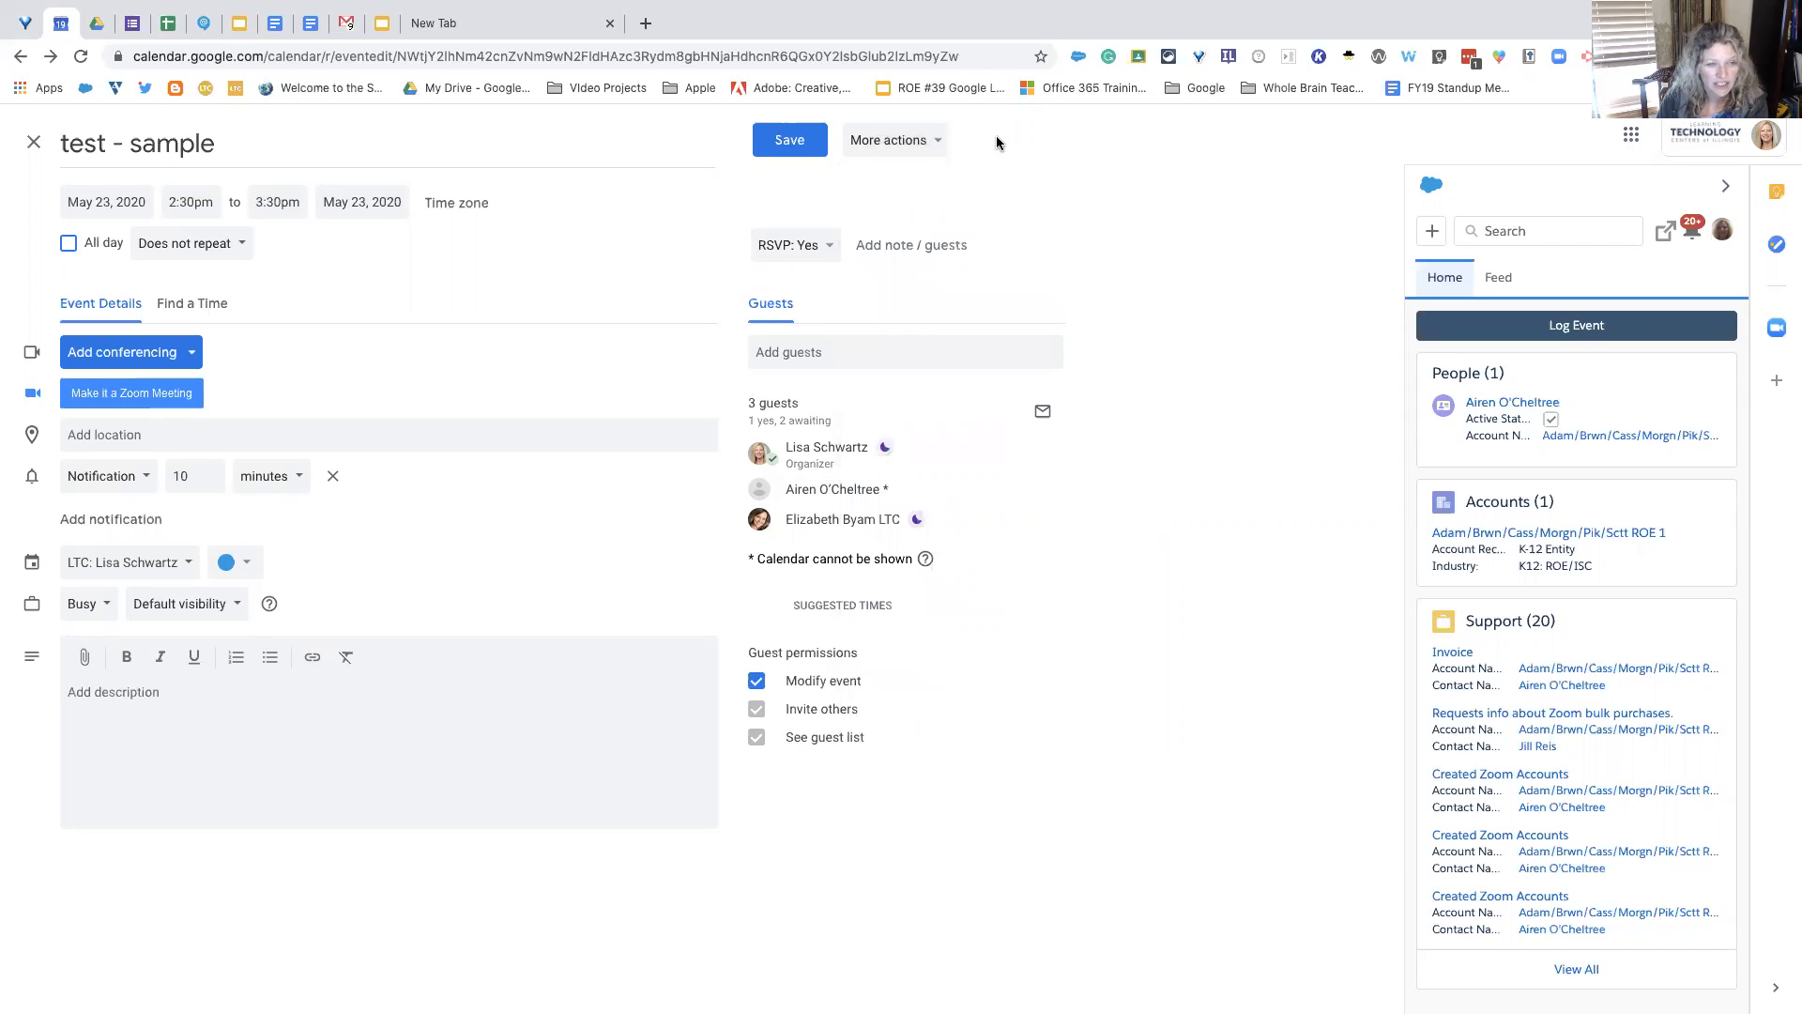
click(34, 146)
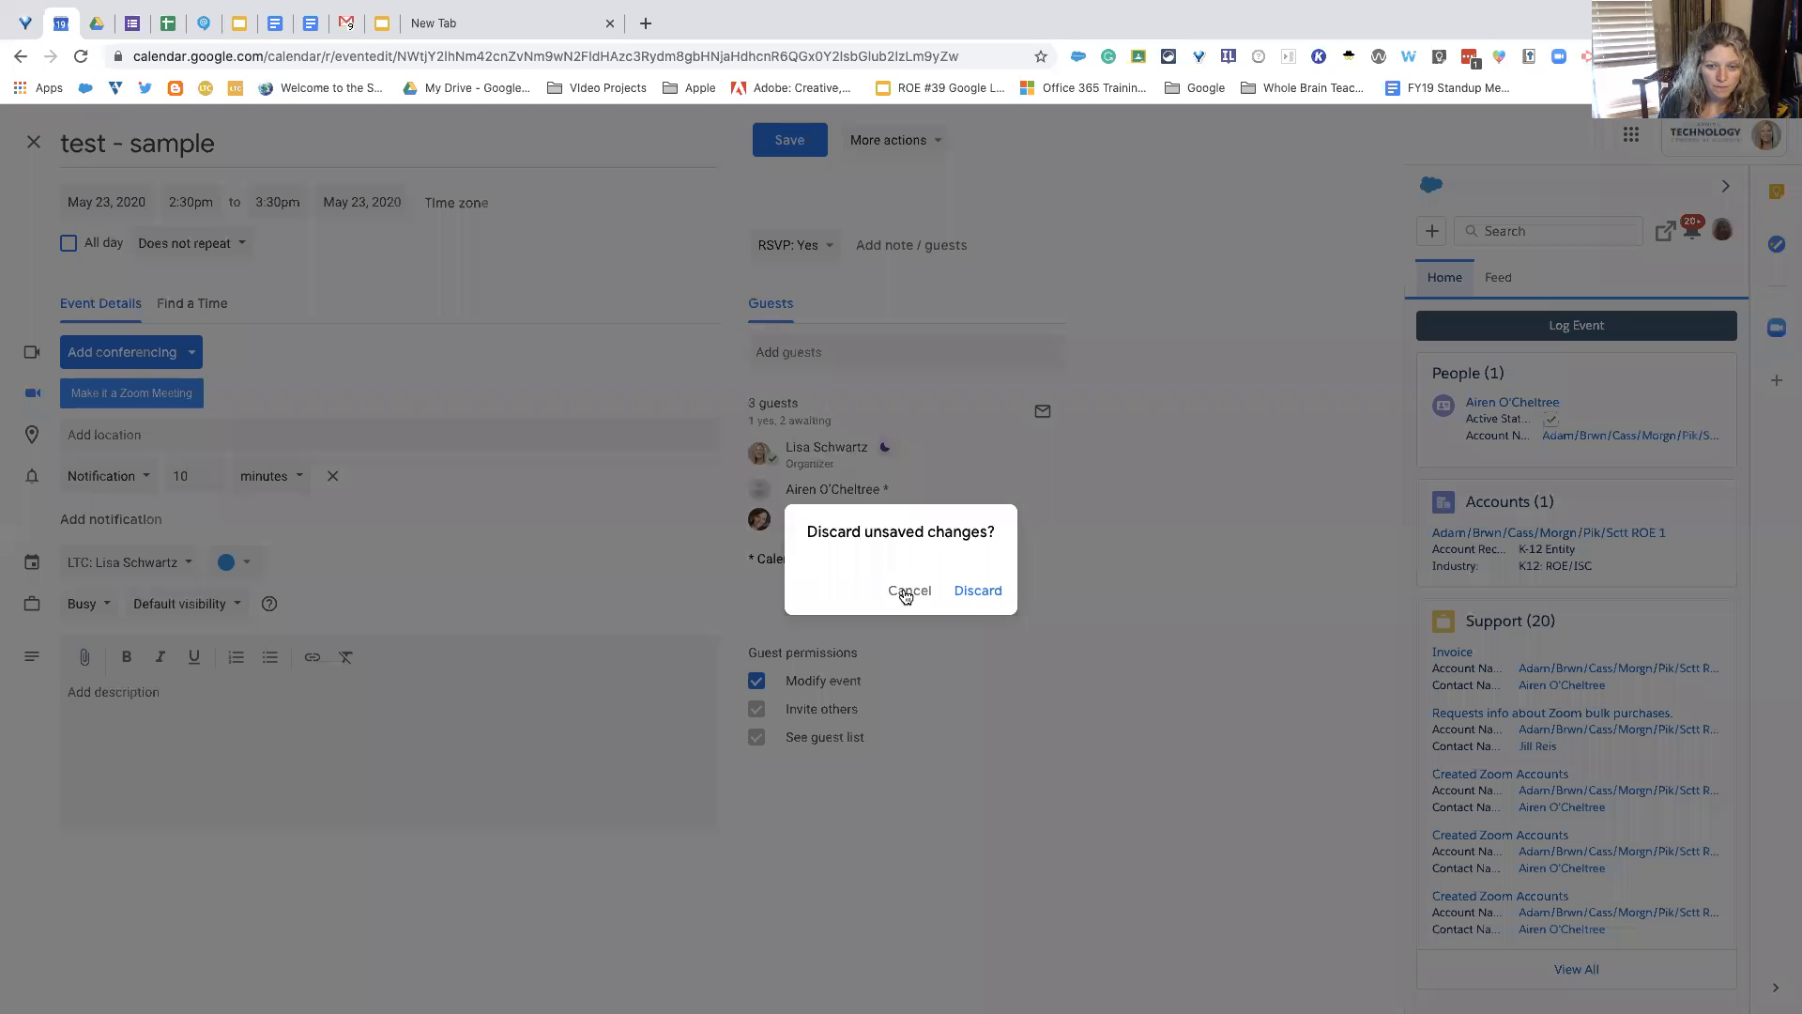
click(979, 591)
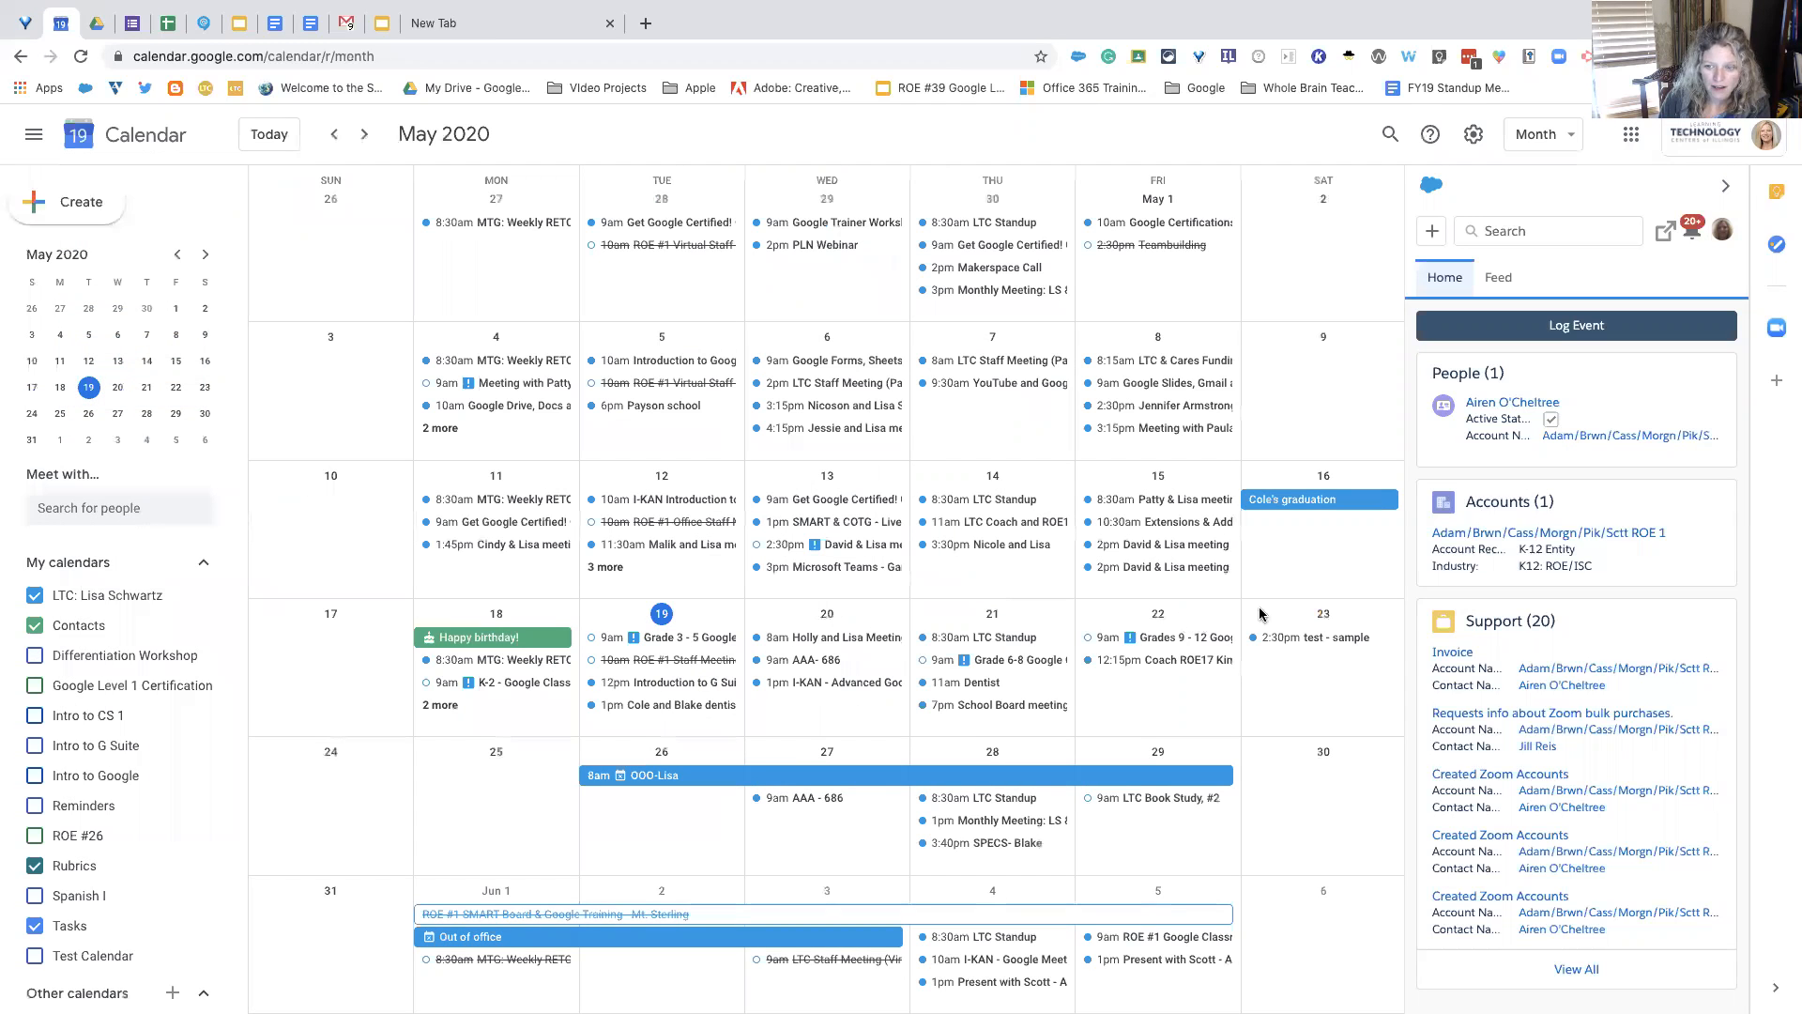
Step: Delete the test - sample event on May 23, send cancellation emails to its guests, and return to the May 2020 view
click(1282, 639)
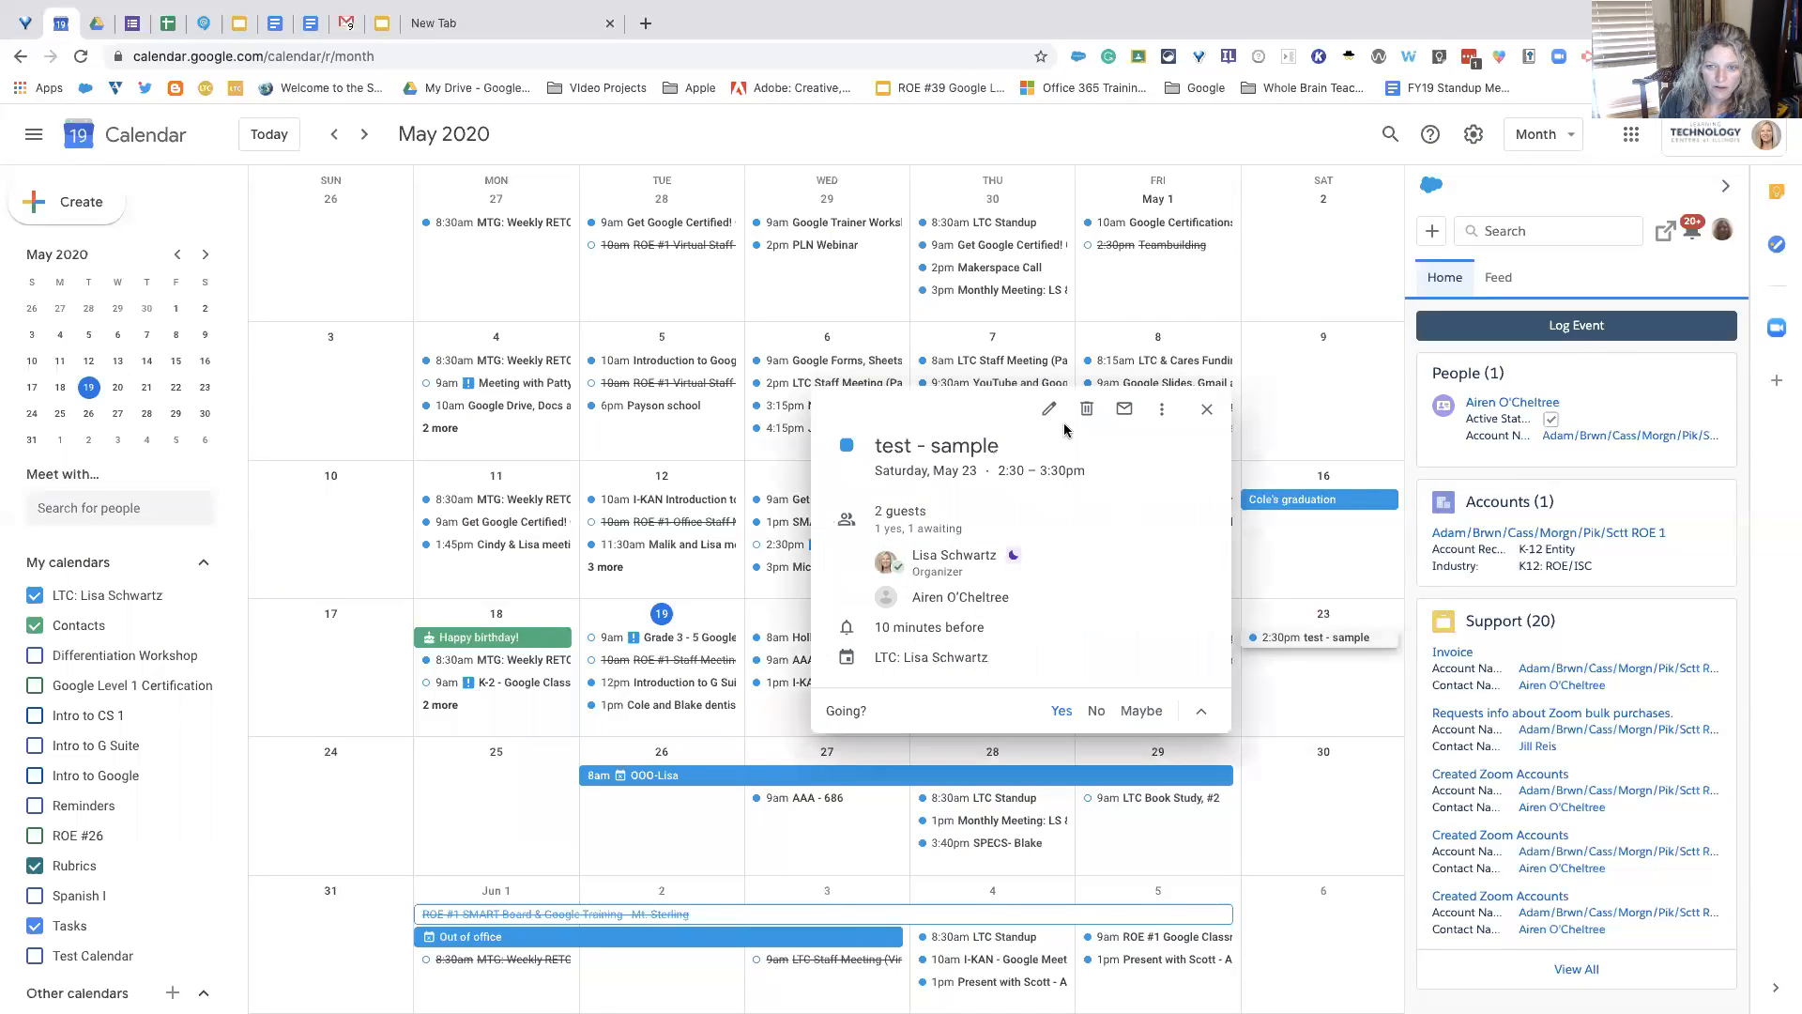
click(1096, 410)
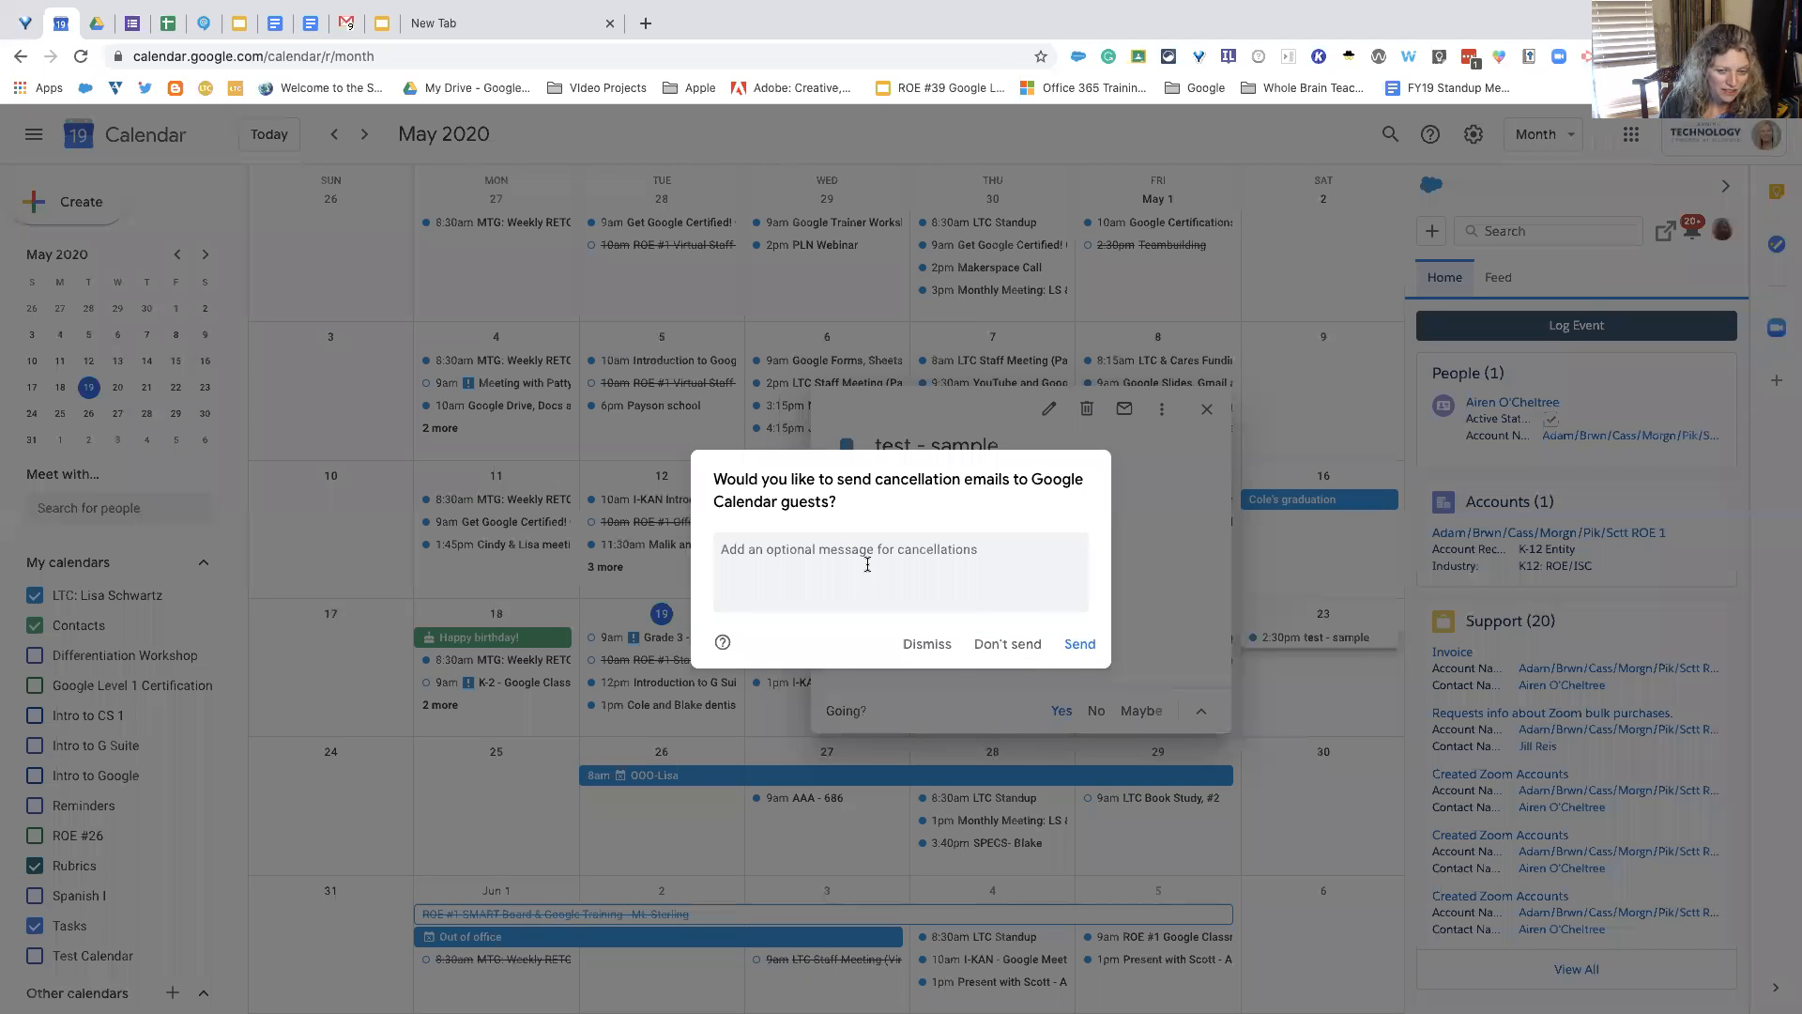
click(1081, 645)
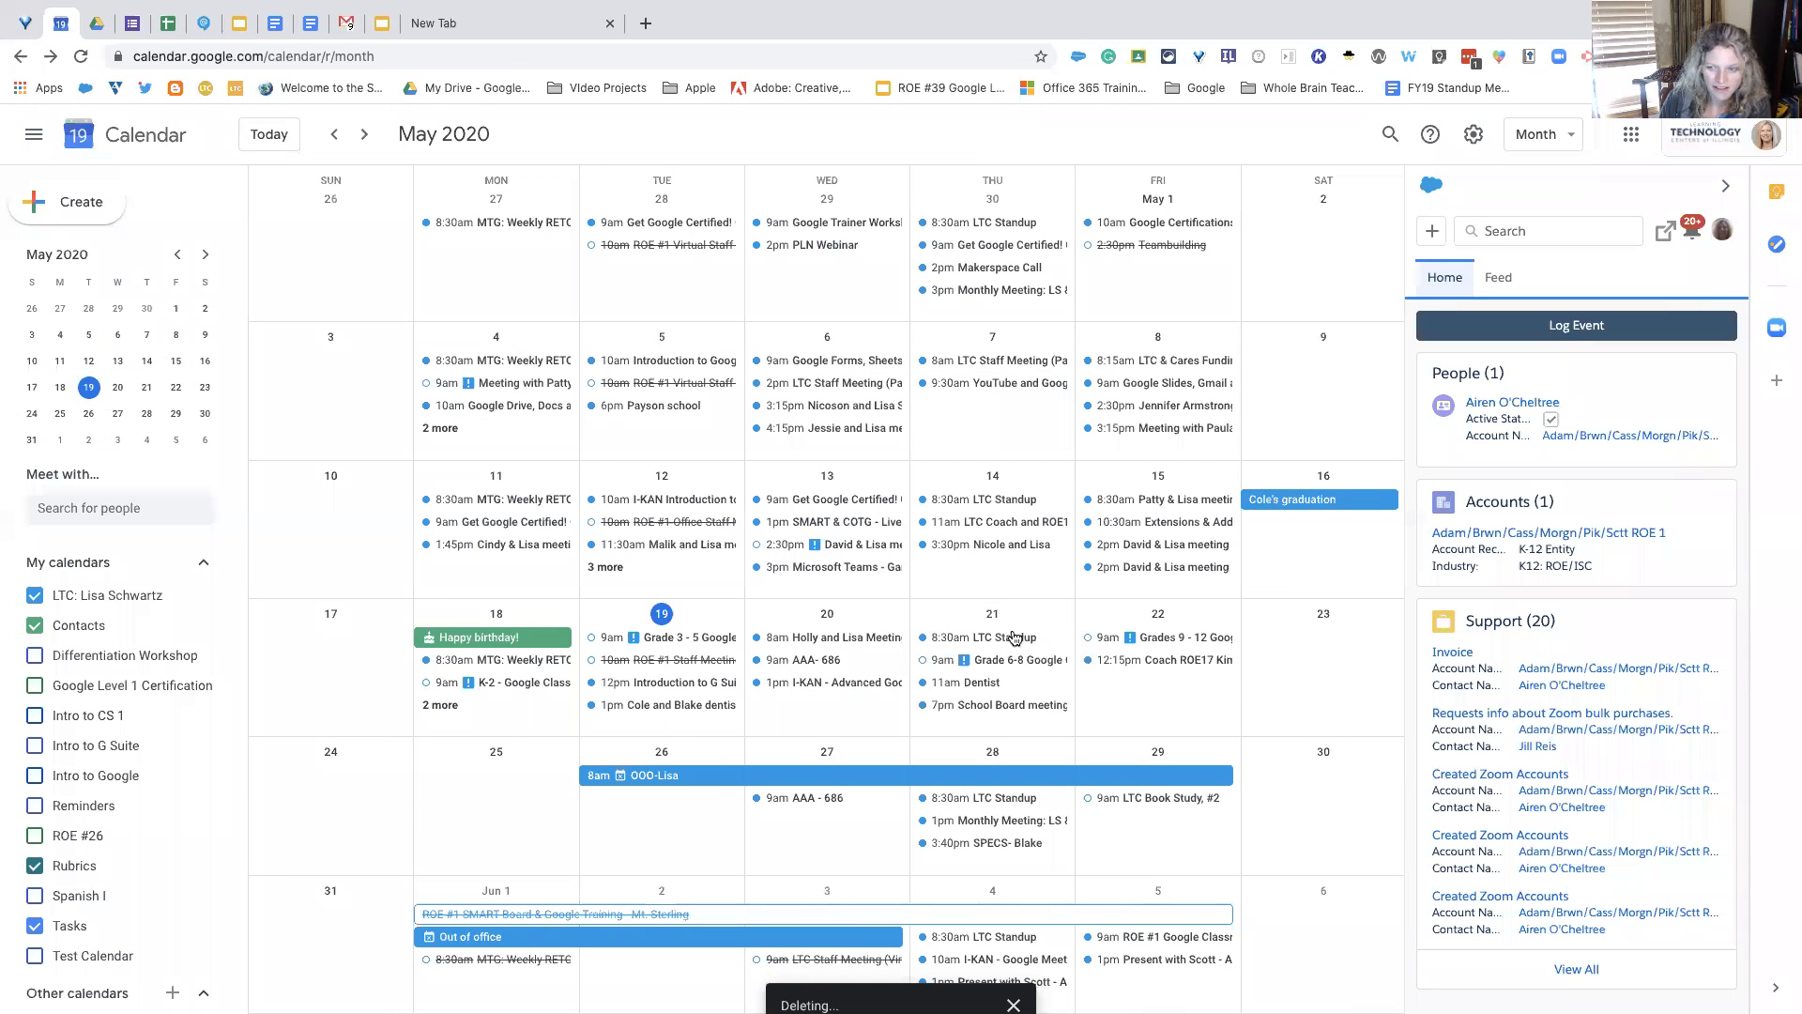
key(n)
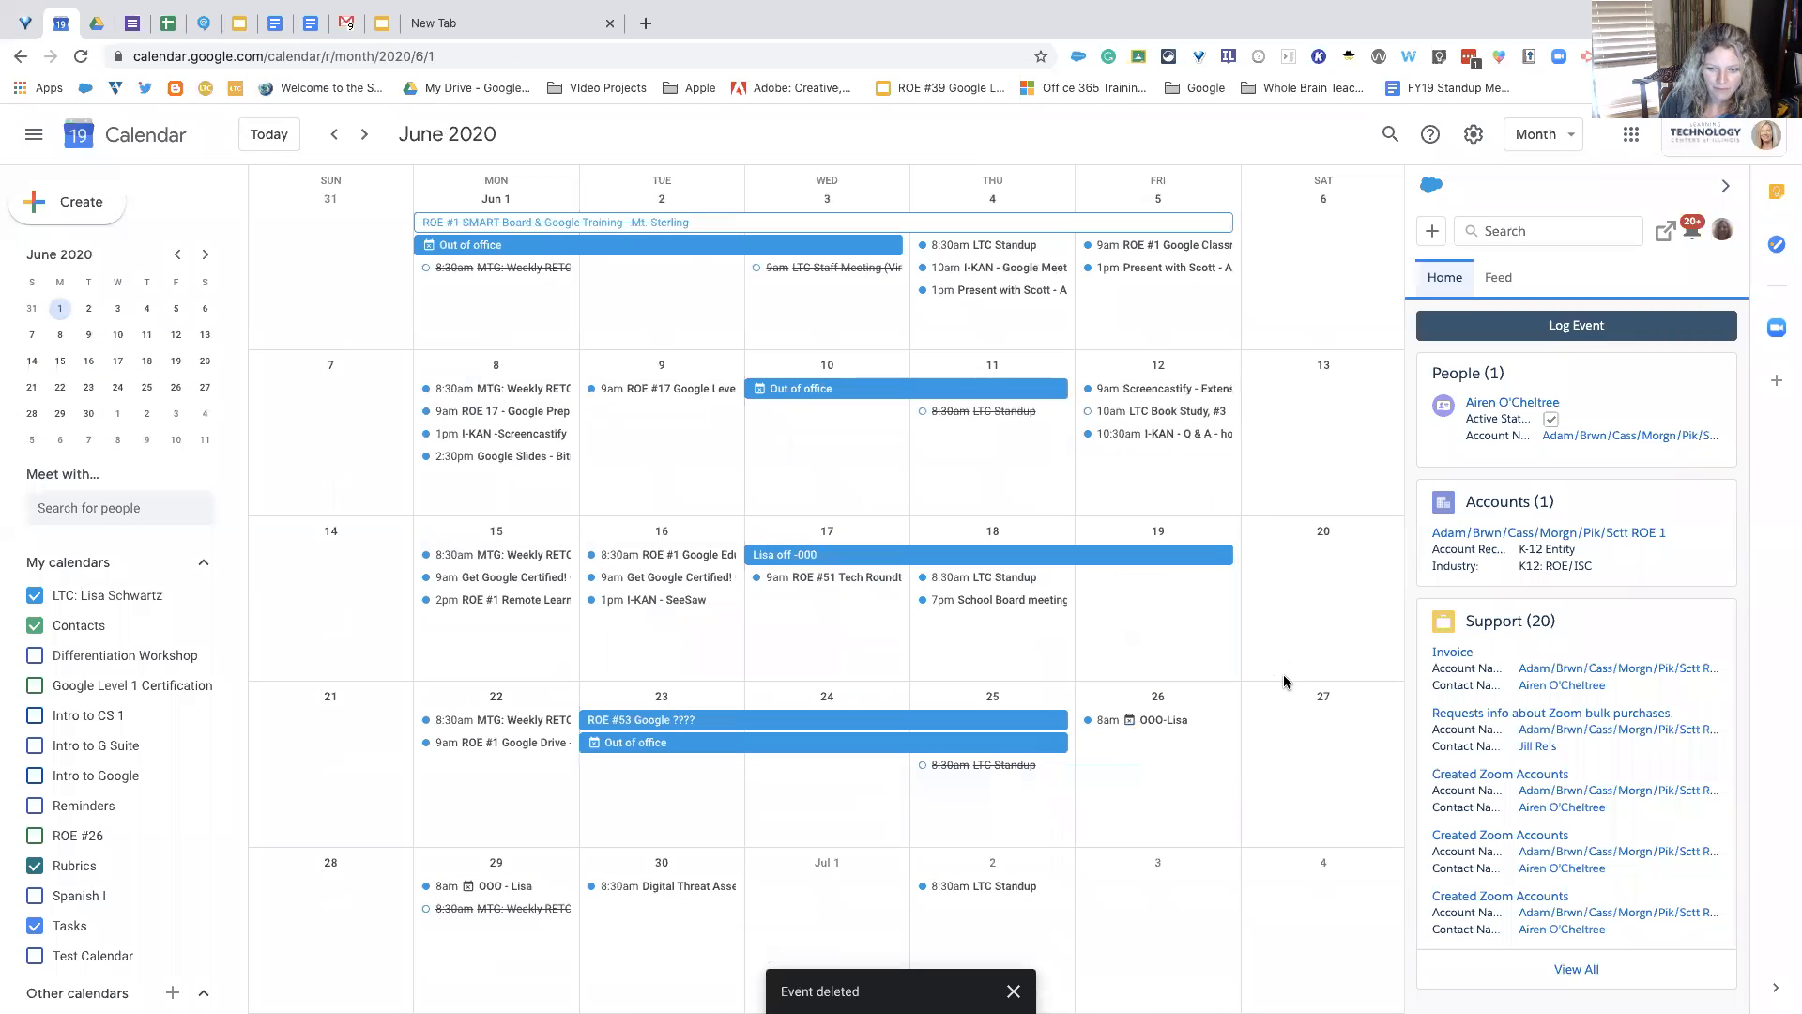
click(336, 138)
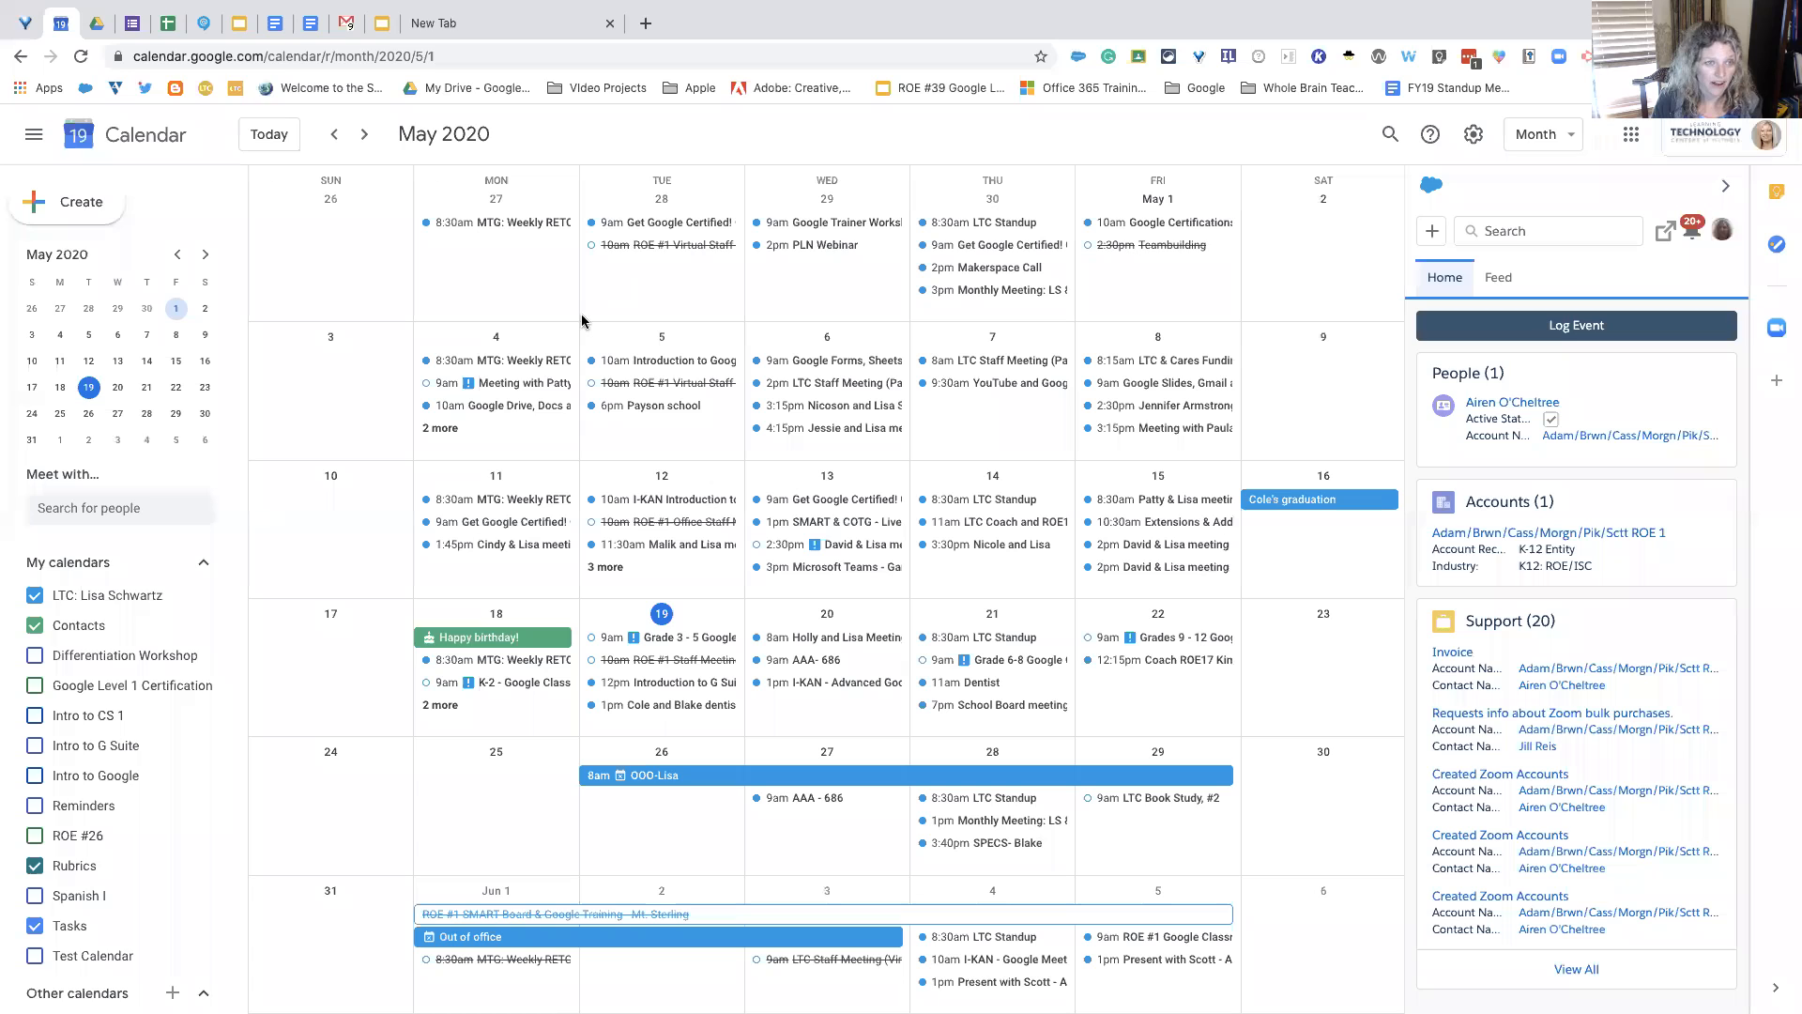
Step: Close the empty browser tab and switch to the "5-19-20 Intro to G Suite Apps for Education" presentation in Google Slides
click(611, 27)
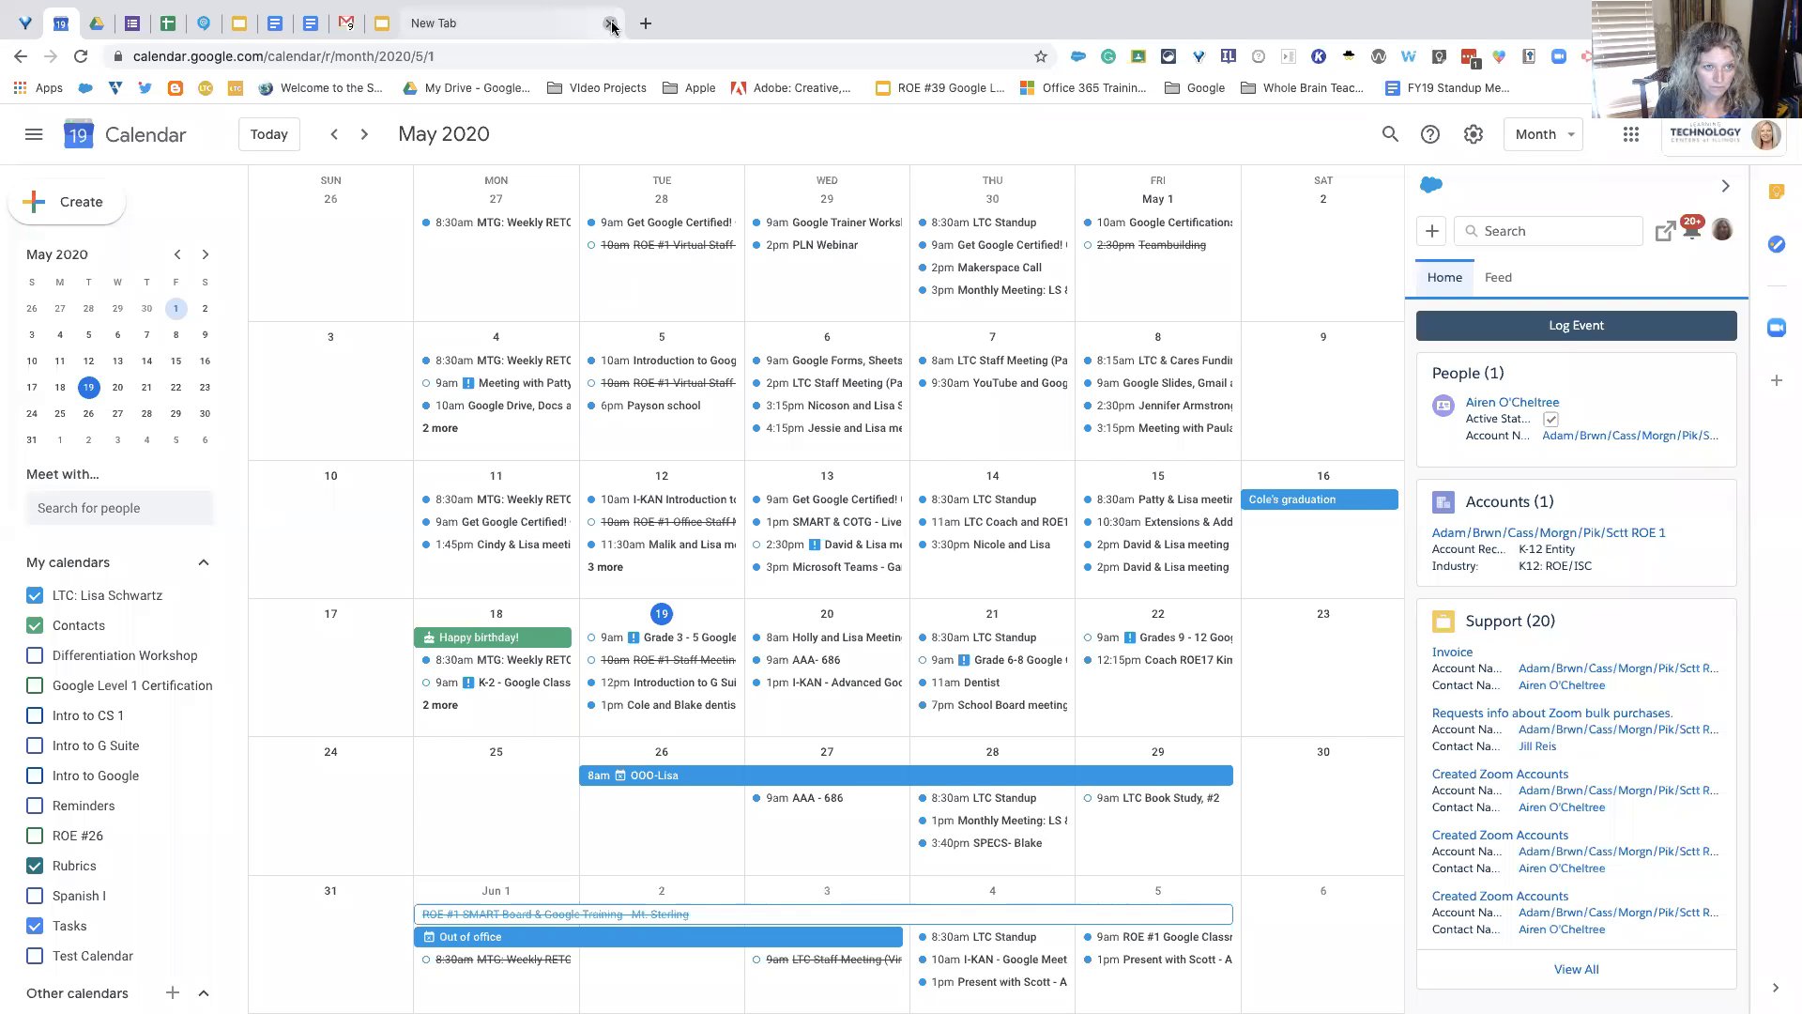
click(378, 25)
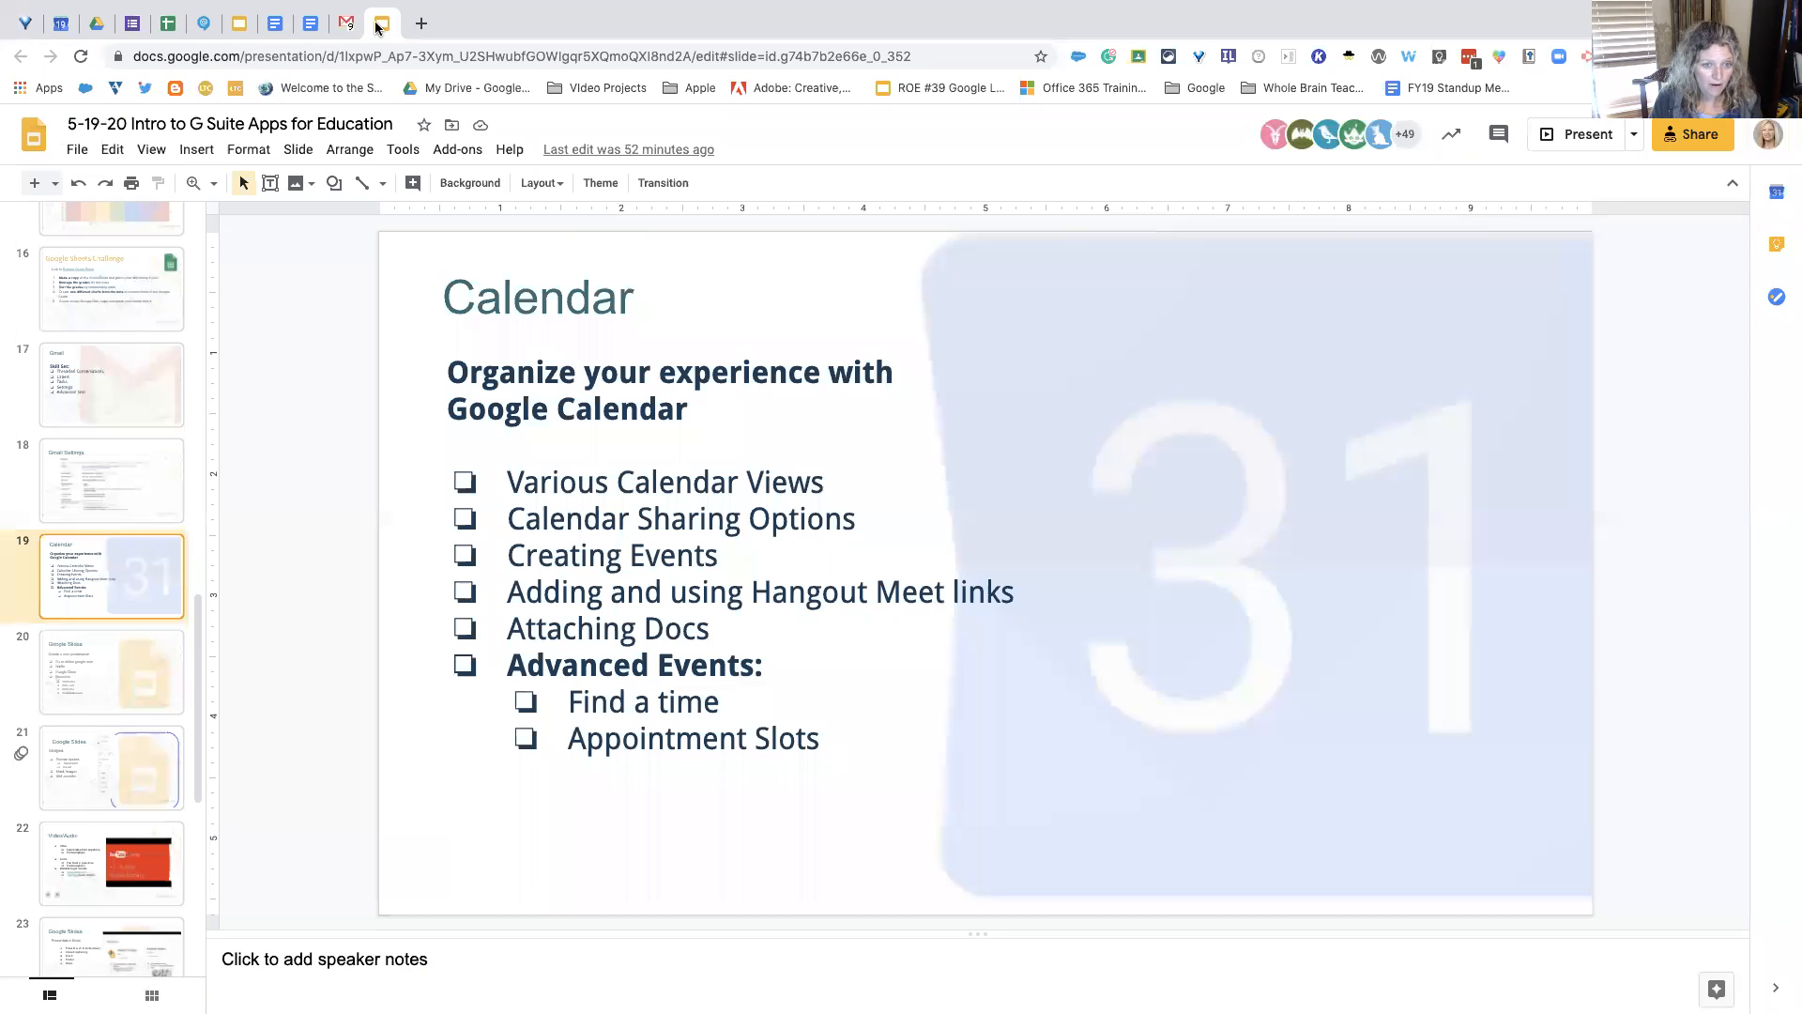